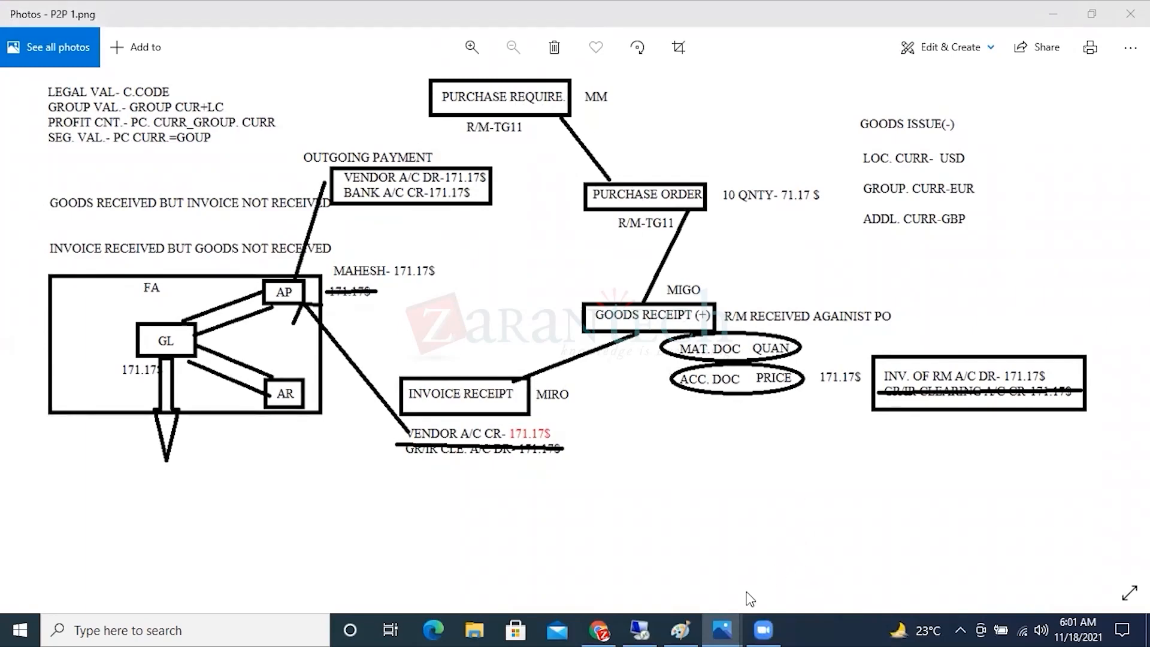
- Review the P2P and P2P 1 procurement flow diagrams in Photos
{"action": "mouse_move", "coordinate": [721, 629]}
{"action": "left_click", "coordinate": [822, 563]}
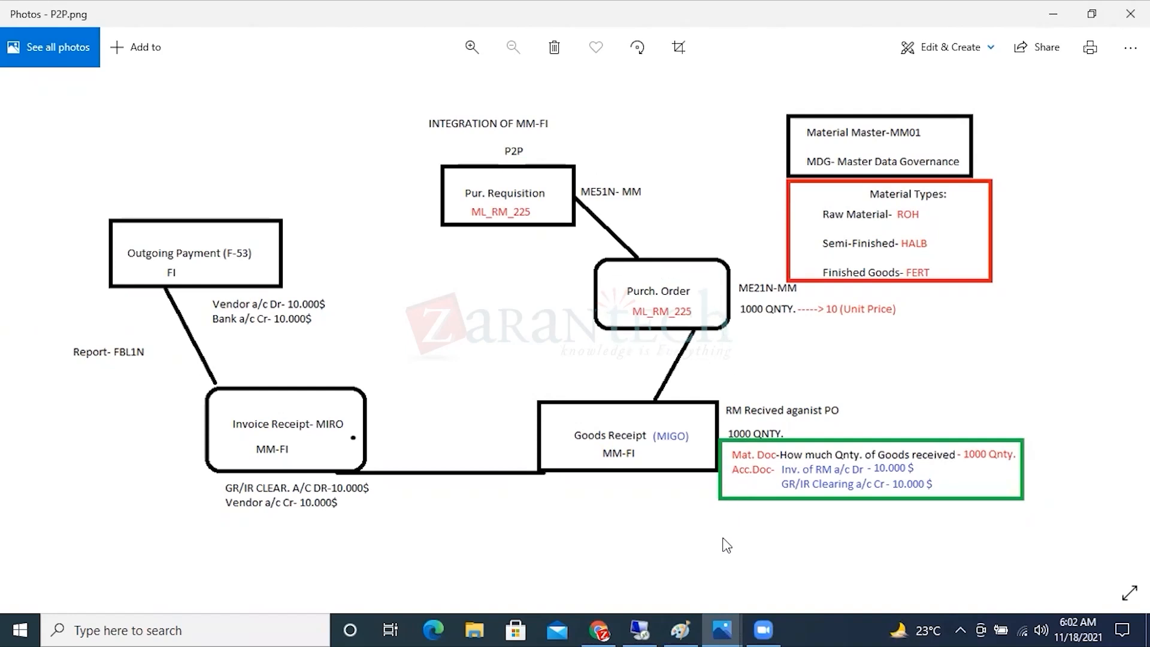
{"action": "left_click", "coordinate": [680, 630]}
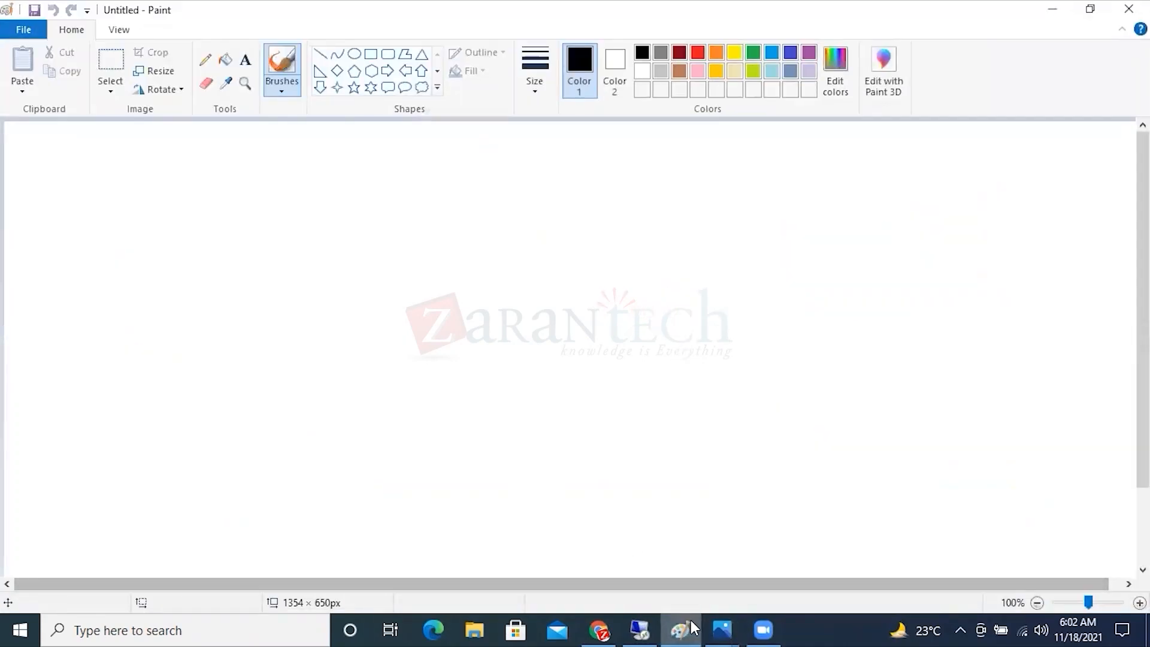
{"action": "mouse_move", "coordinate": [721, 630]}
{"action": "left_click", "coordinate": [622, 570]}
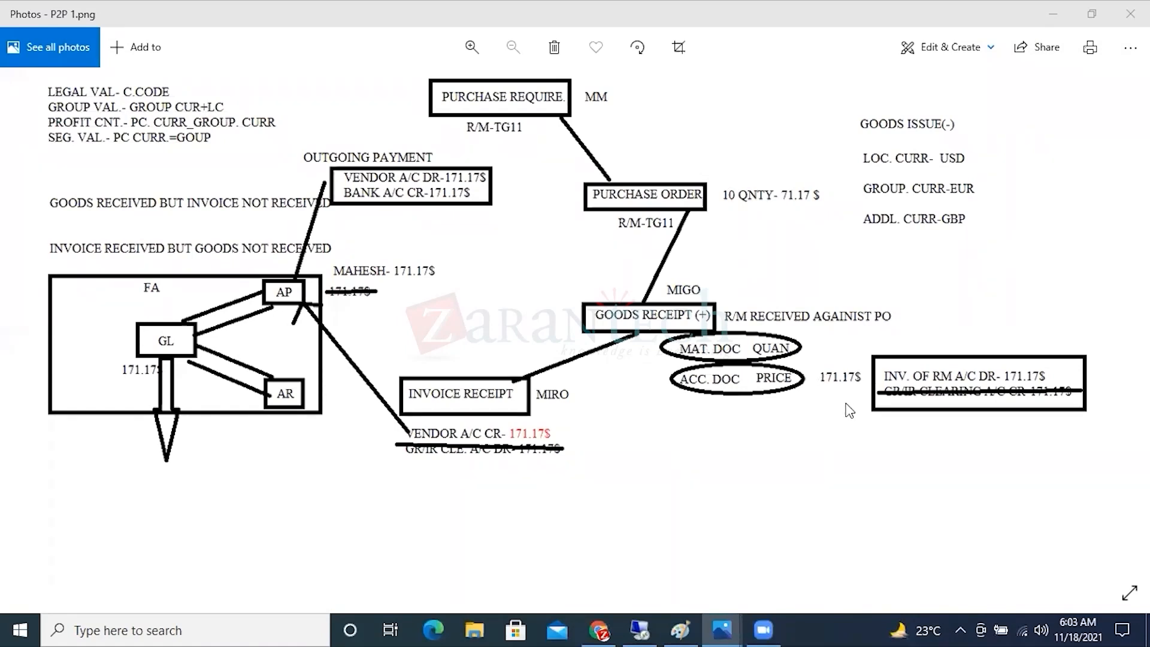
- Switch to the SAP remote session, run transaction spro and open the SAP Reference IMG
{"action": "left_click", "coordinate": [638, 630]}
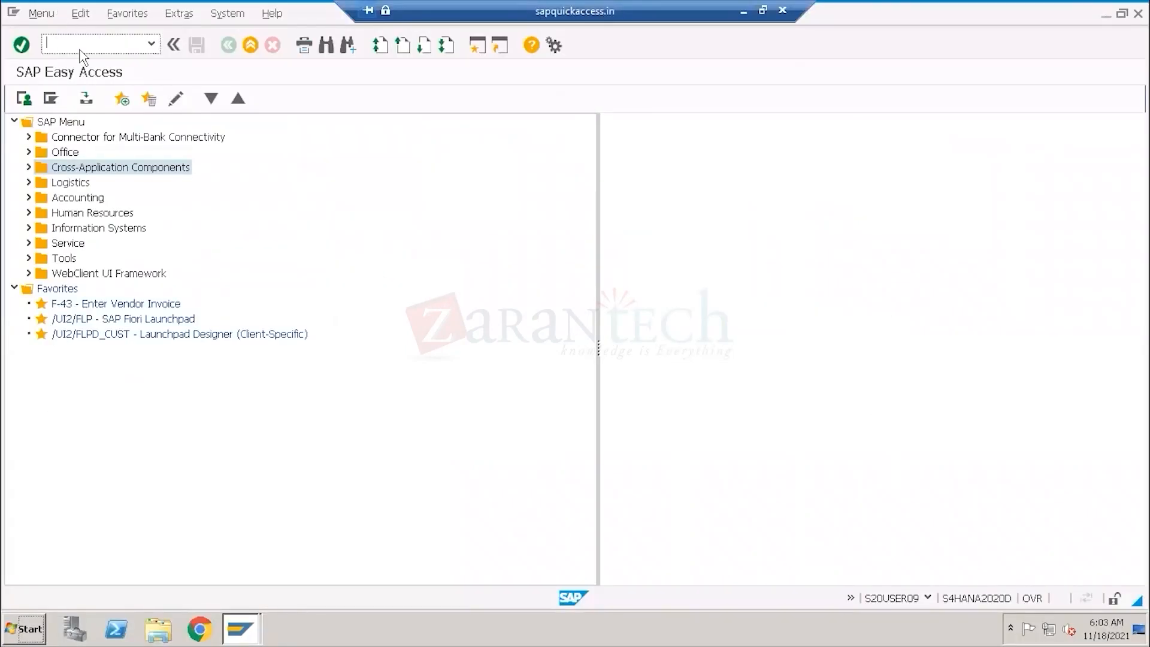
{"action": "type", "text": "spro"}
{"action": "key", "text": "Return"}
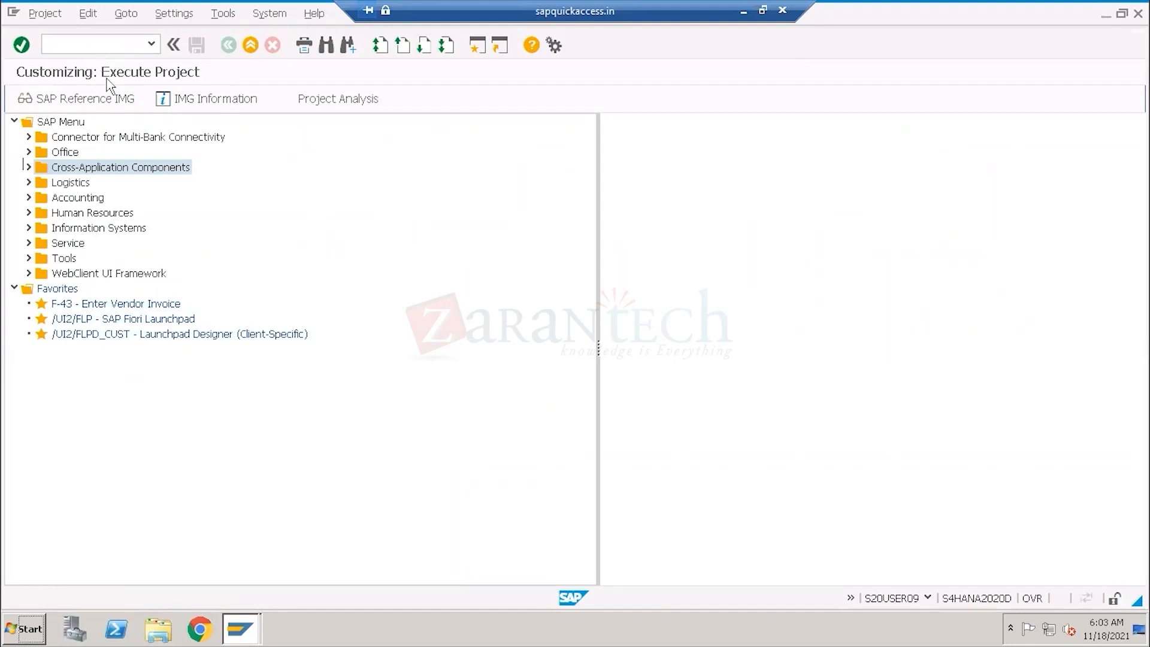
{"action": "left_click", "coordinate": [105, 96]}
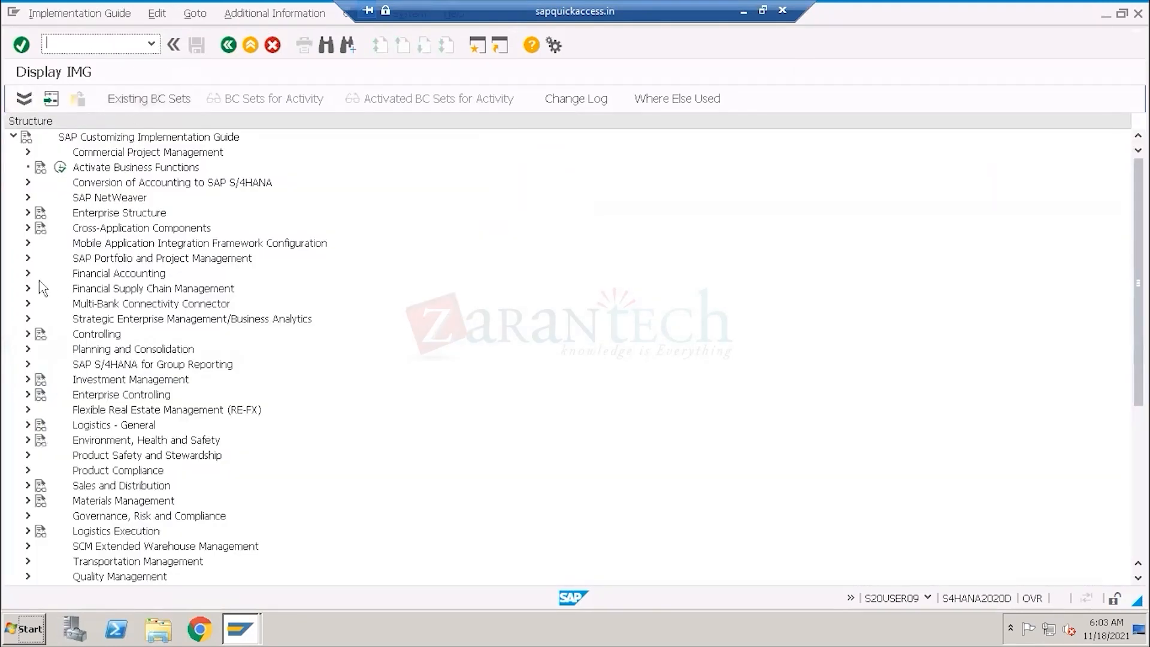
- Expand Enterprise Structure, its Definition node and Logistics - General in the implementation guide
{"action": "left_click", "coordinate": [80, 216]}
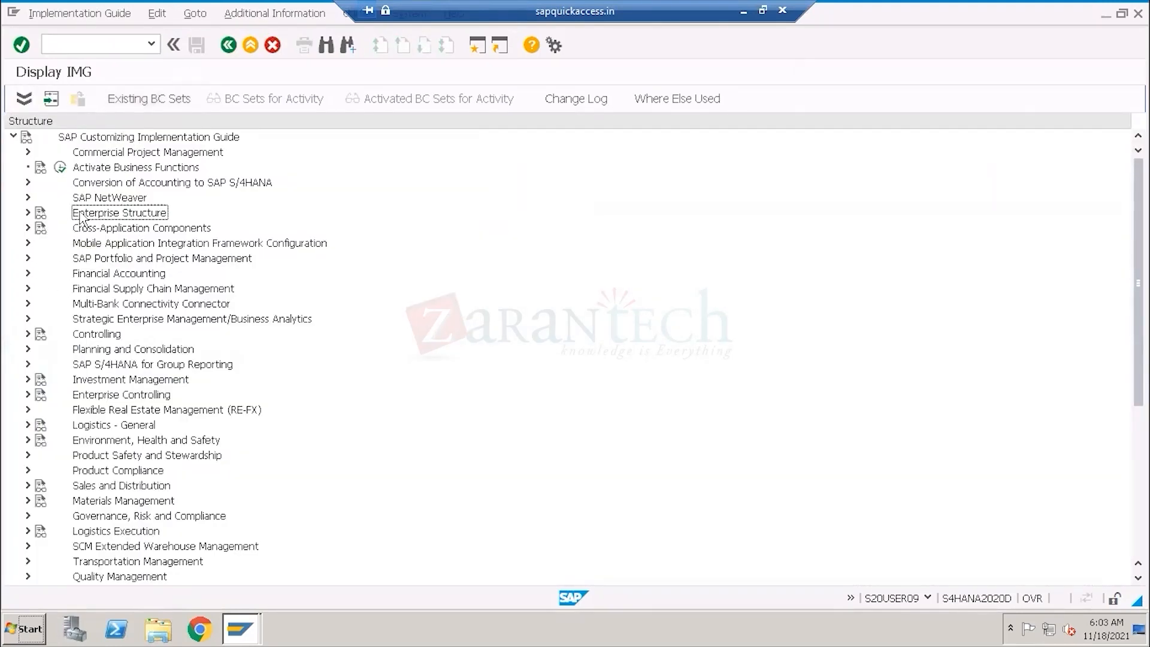
{"action": "left_click", "coordinate": [27, 213]}
{"action": "left_click", "coordinate": [108, 244]}
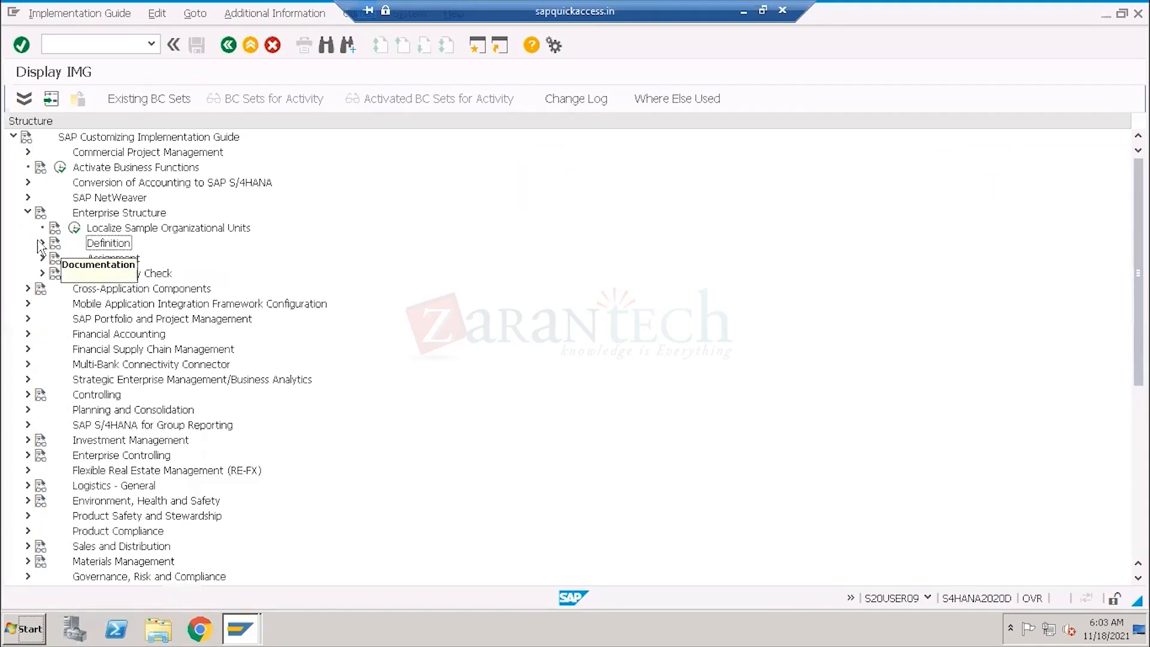
{"action": "left_click", "coordinate": [42, 243]}
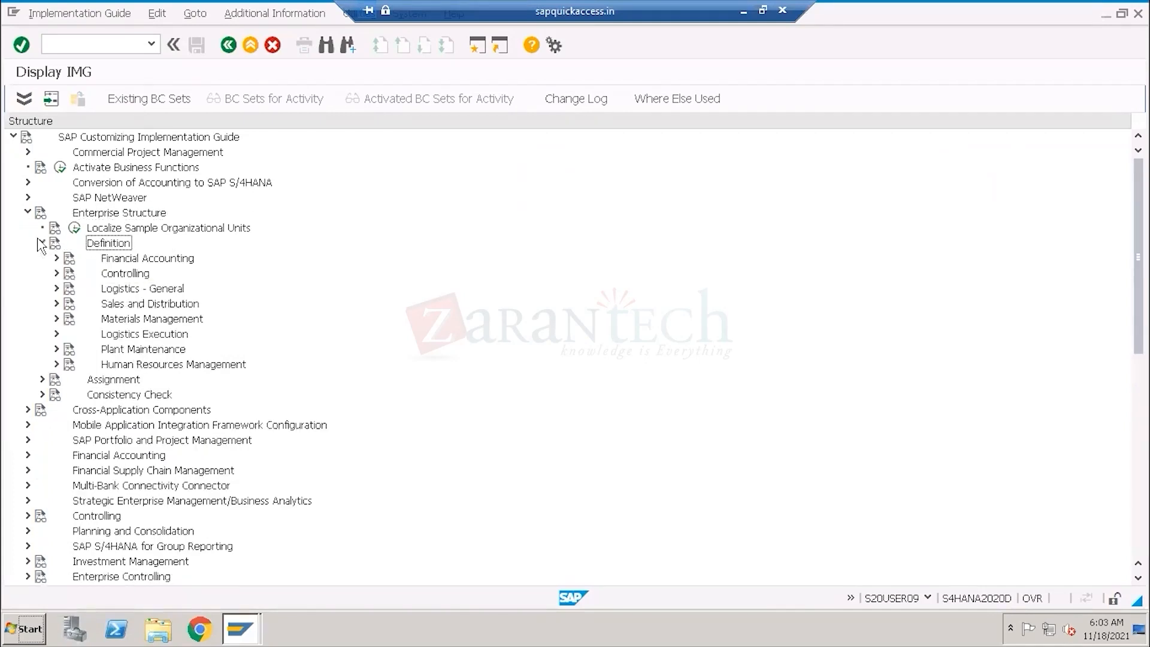
{"action": "left_click", "coordinate": [126, 289]}
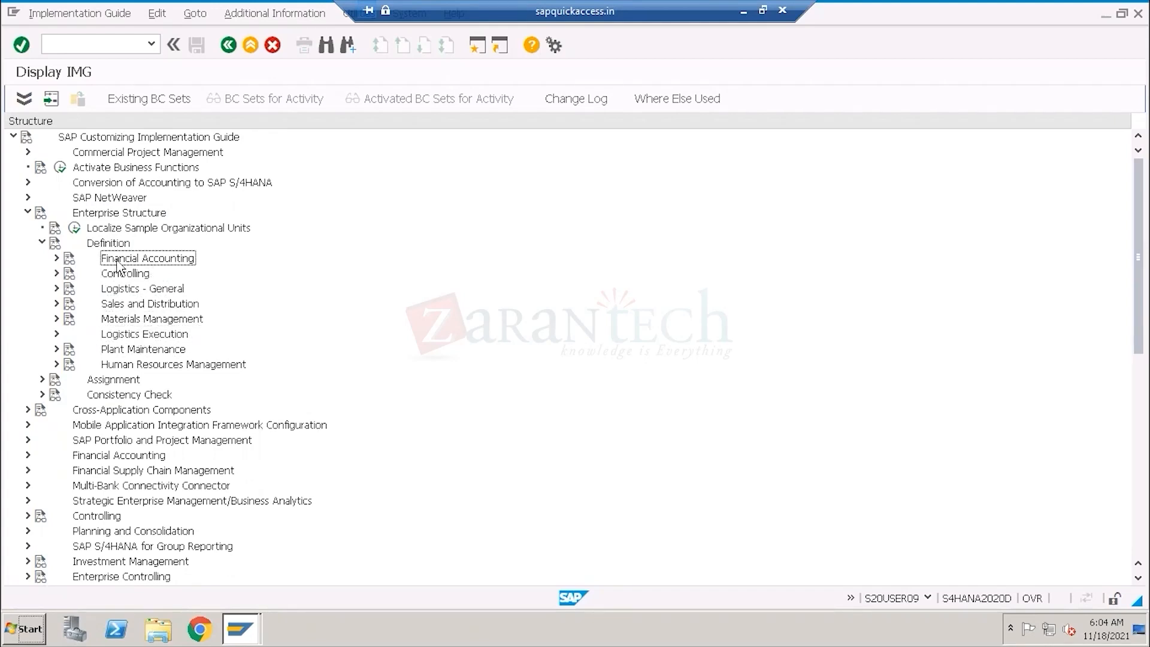
{"action": "left_click", "coordinate": [57, 288]}
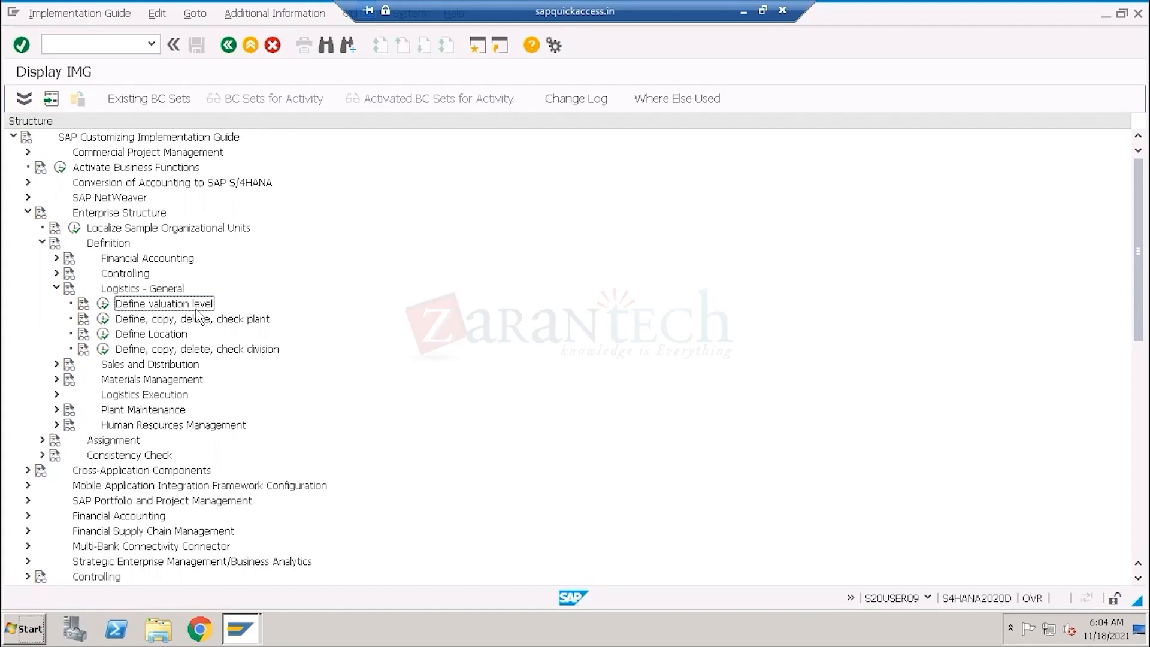
- Glance at the P2P 1 diagram and open the documentation of the Define valuation level activity in SAP
{"action": "left_click", "coordinate": [743, 11]}
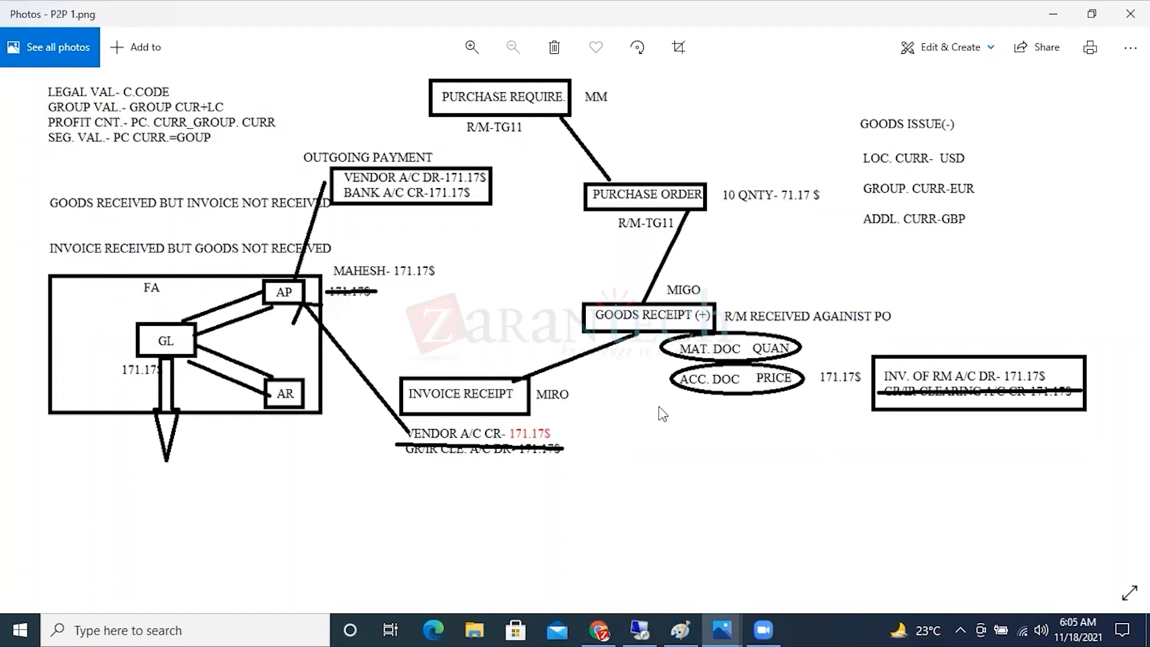
{"action": "left_click", "coordinate": [644, 623]}
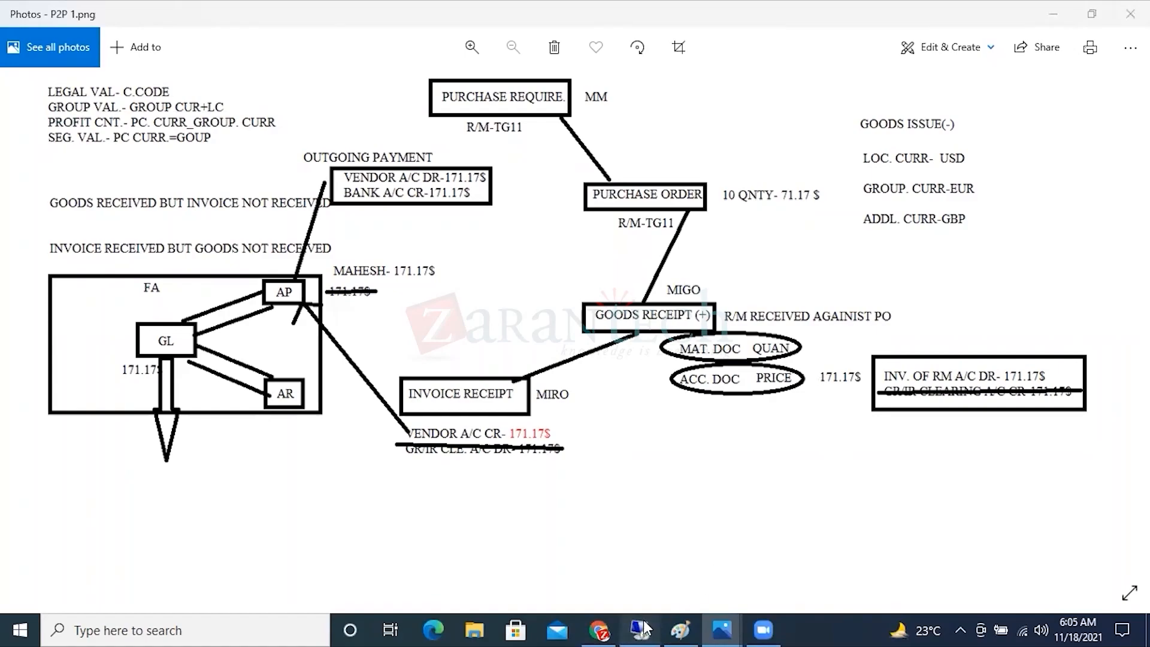
{"action": "left_click", "coordinate": [83, 304]}
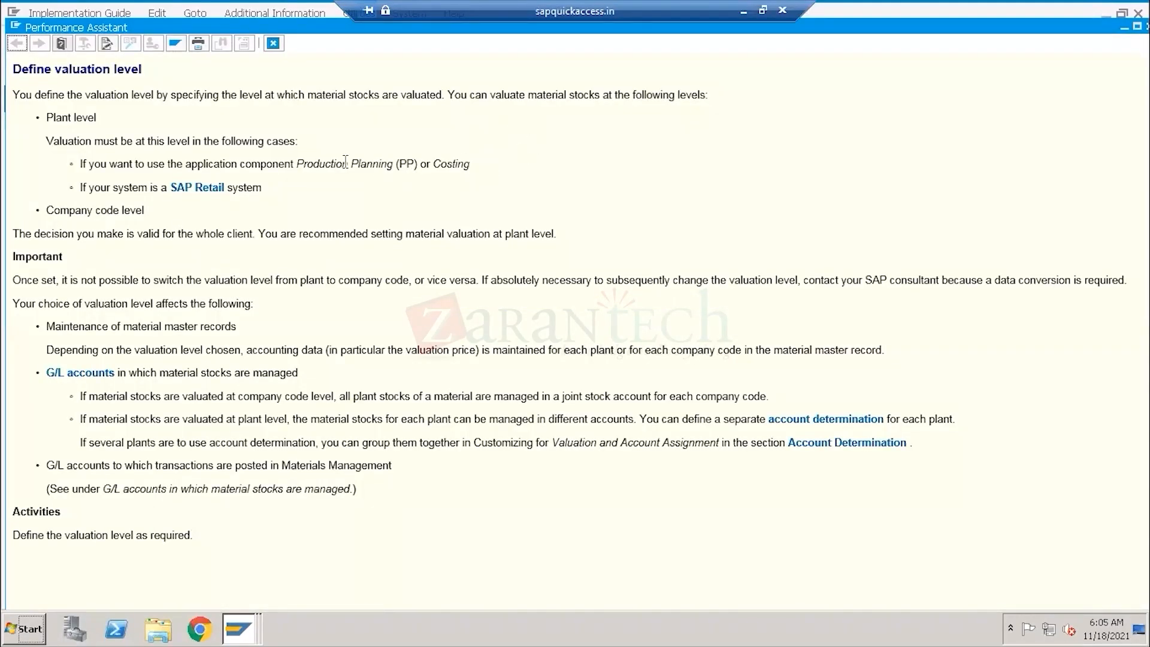
- Highlight the Production Planning (PP) or Costing condition and the Define valuation level heading in the documentation
{"action": "left_click_drag", "start_coordinate": [297, 164], "coordinate": [470, 164]}
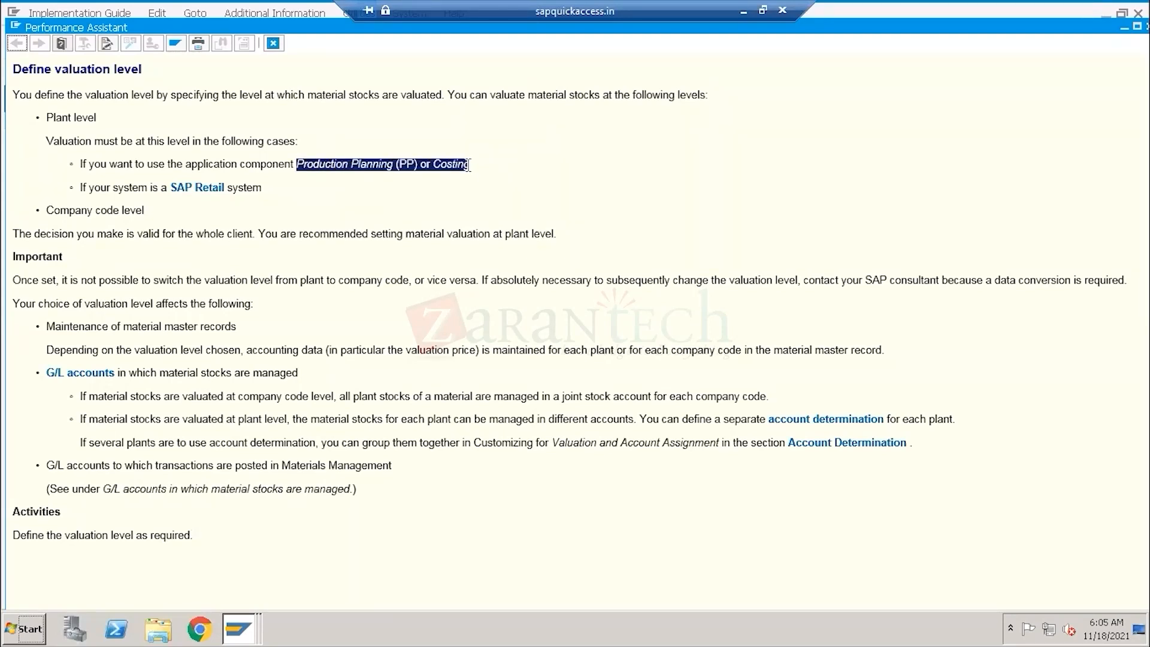
{"action": "left_click", "coordinate": [103, 168]}
{"action": "left_click_drag", "start_coordinate": [103, 168], "coordinate": [472, 165]}
{"action": "left_click", "coordinate": [70, 71]}
{"action": "left_click_drag", "start_coordinate": [71, 70], "coordinate": [142, 71]}
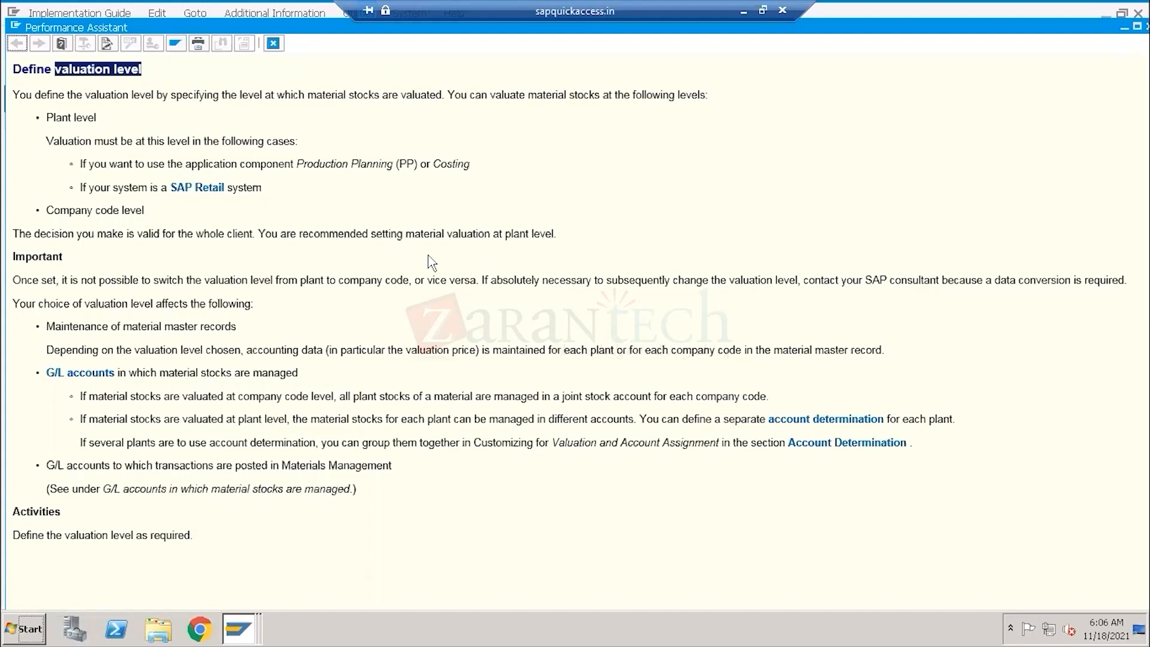
{"action": "left_click", "coordinate": [66, 73]}
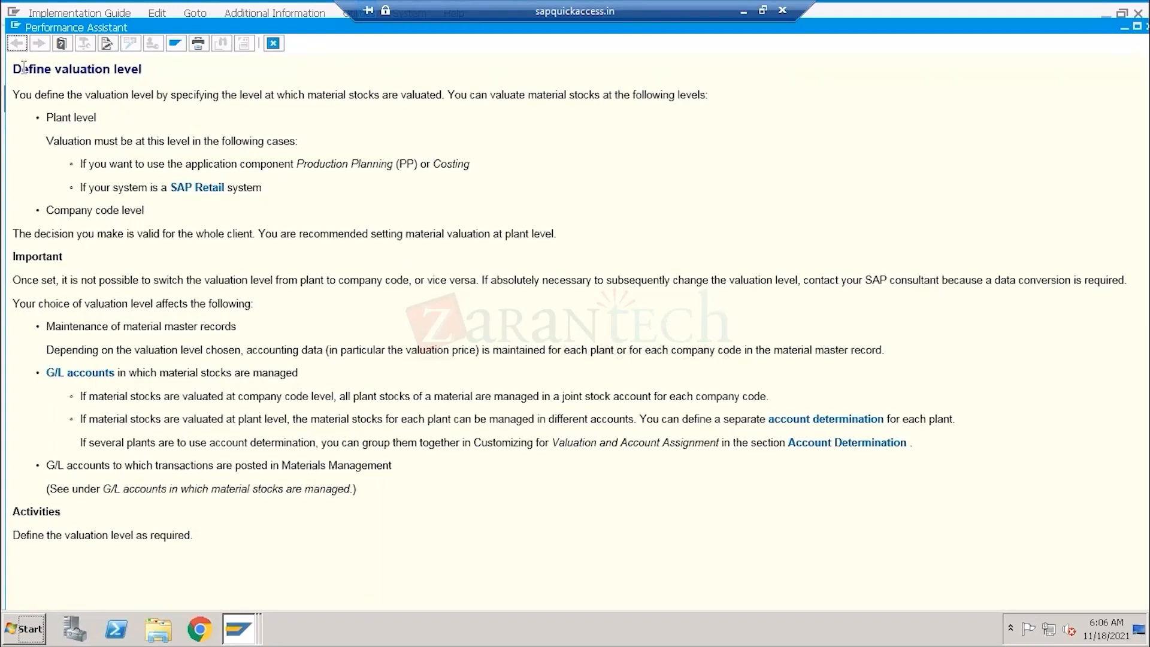
{"action": "left_click_drag", "start_coordinate": [13, 68], "coordinate": [155, 66]}
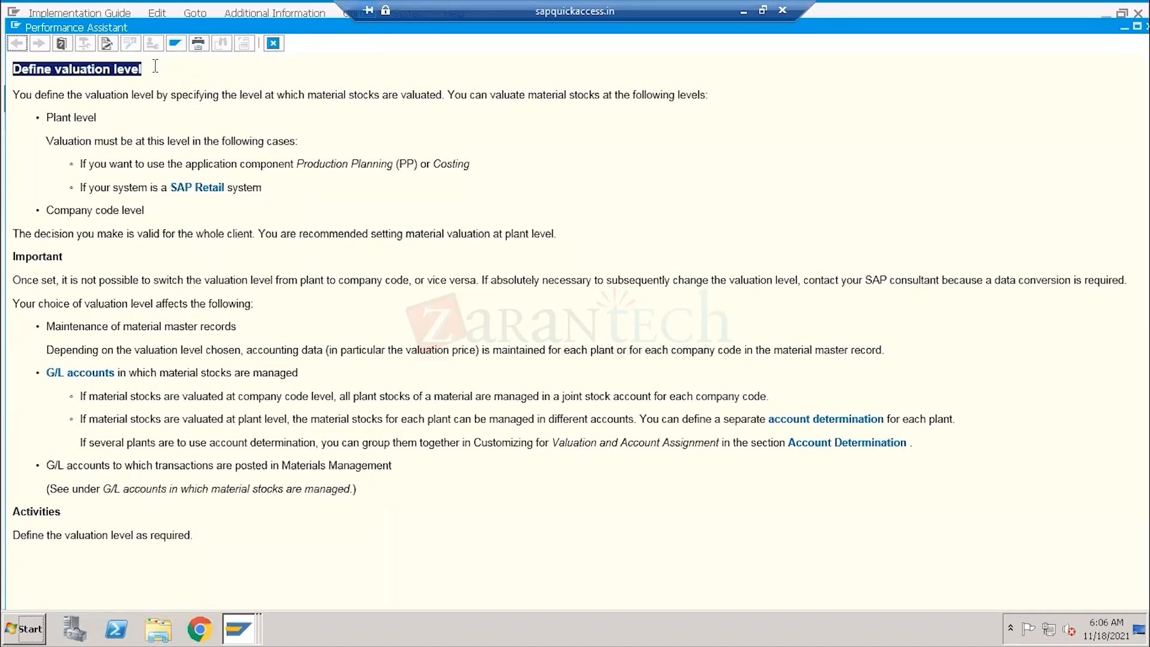
- Compare the Plant level and Company code level valuation options in the documentation by highlighting each one
{"action": "left_click_drag", "start_coordinate": [46, 117], "coordinate": [101, 115]}
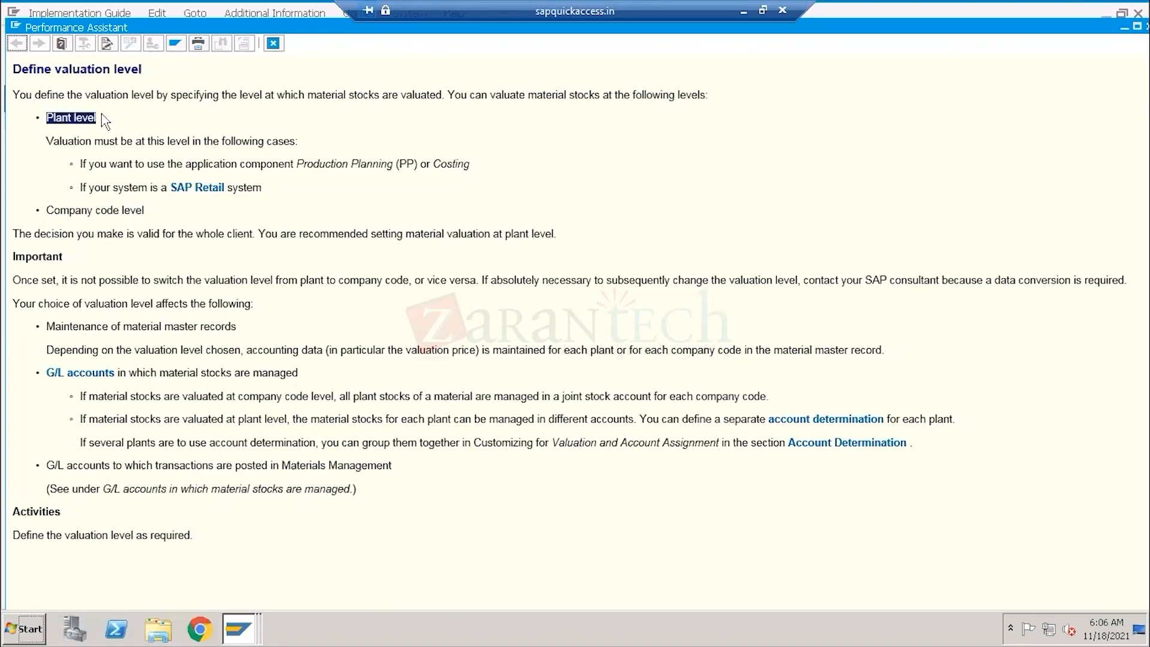
{"action": "double_click", "coordinate": [74, 69]}
{"action": "left_click", "coordinate": [123, 210]}
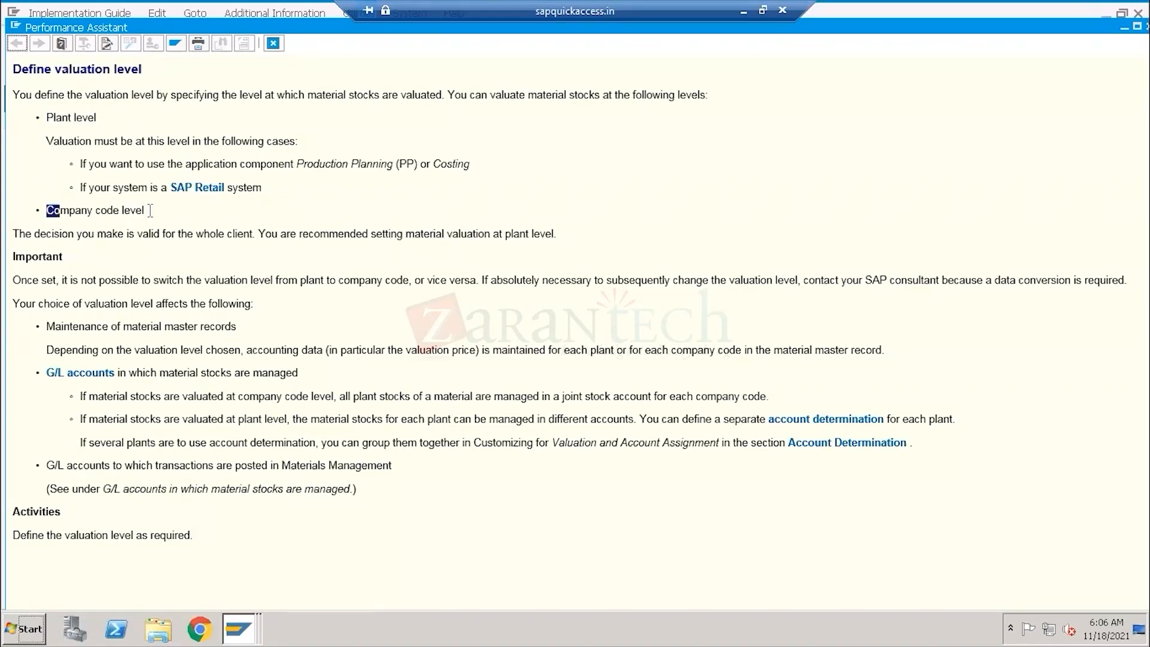
{"action": "left_click_drag", "start_coordinate": [43, 116], "coordinate": [106, 125]}
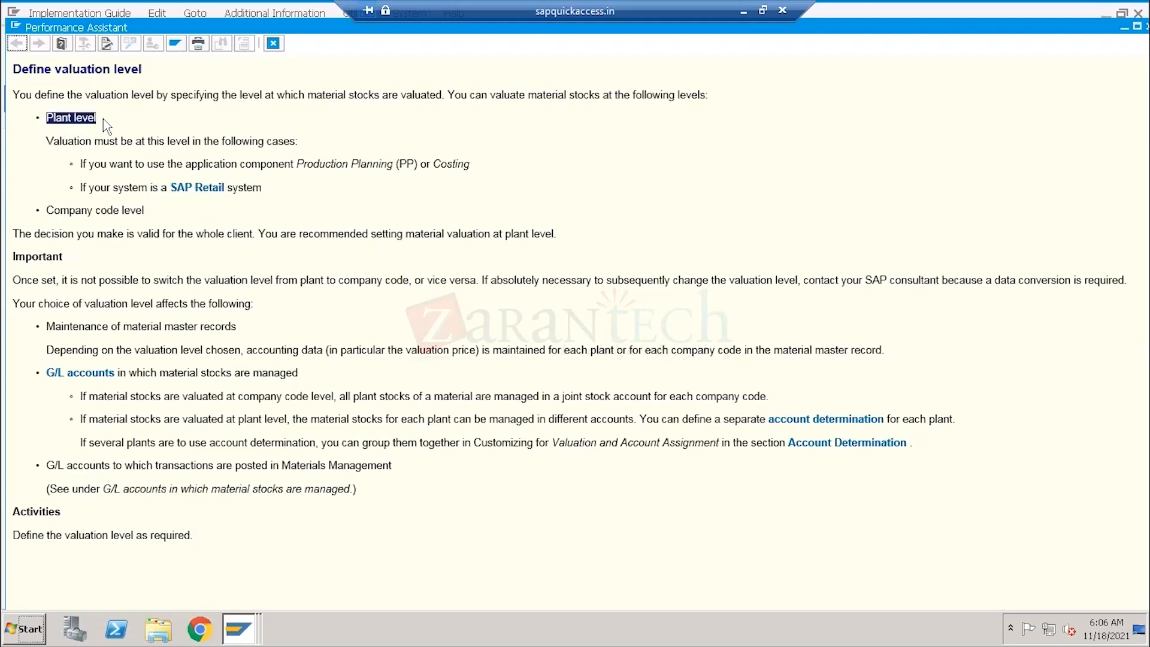
{"action": "left_click", "coordinate": [364, 166]}
{"action": "left_click_drag", "start_coordinate": [364, 165], "coordinate": [463, 165]}
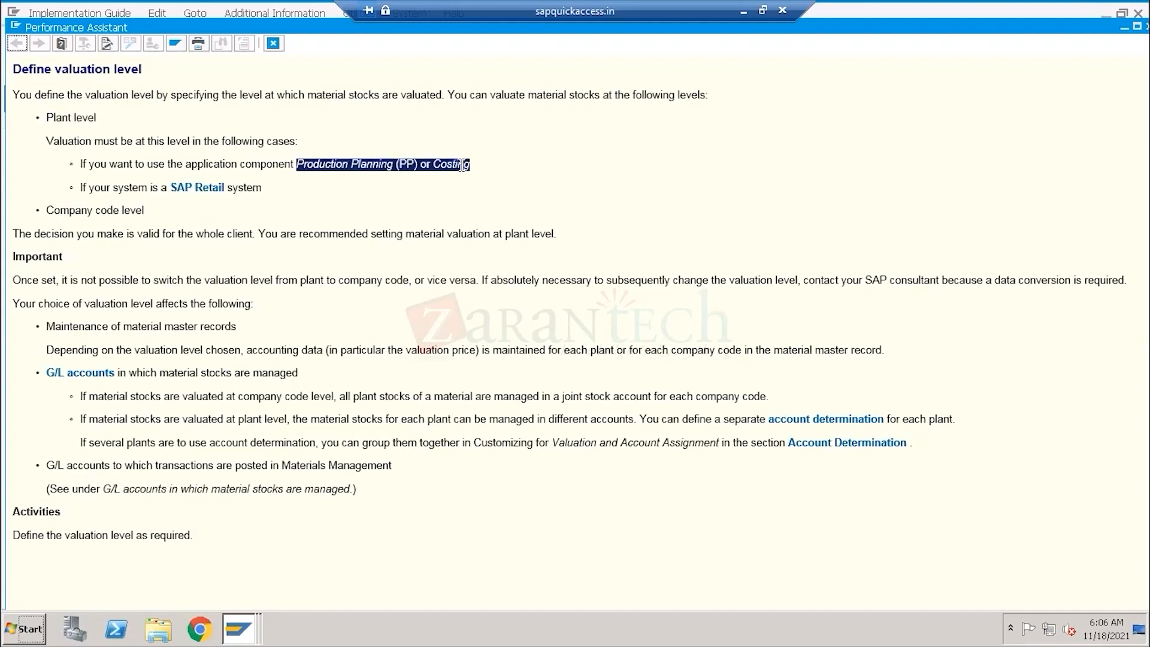
{"action": "left_click", "coordinate": [63, 117]}
{"action": "triple_click", "coordinate": [62, 117]}
{"action": "left_click_drag", "start_coordinate": [46, 210], "coordinate": [162, 208]}
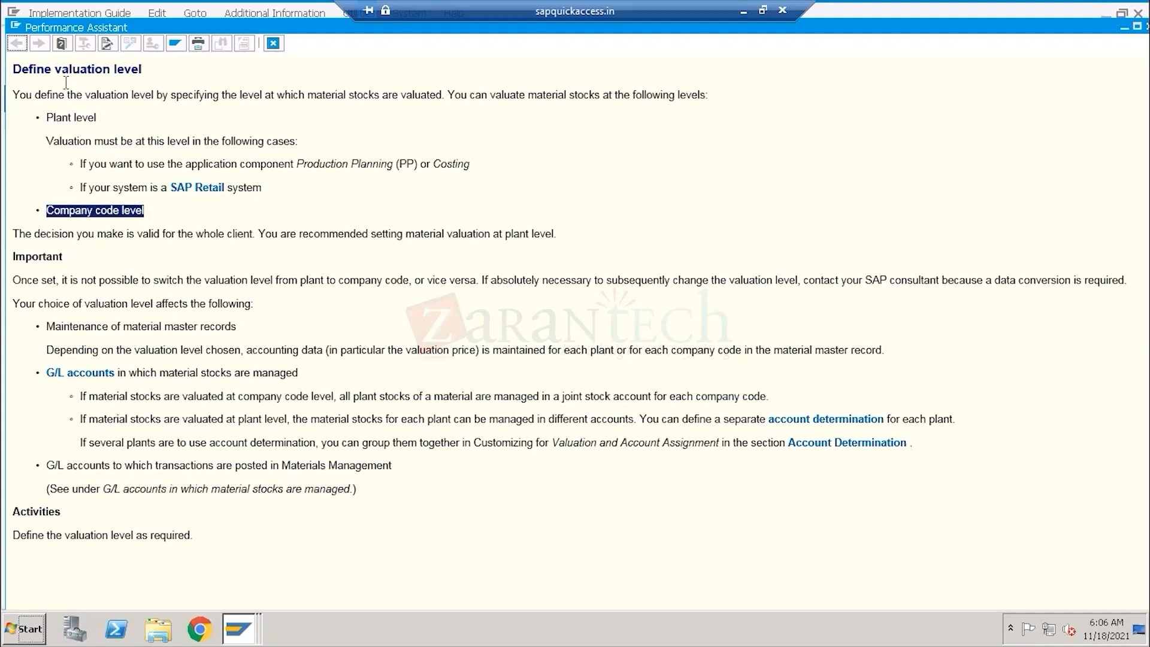
{"action": "left_click_drag", "start_coordinate": [55, 69], "coordinate": [162, 66]}
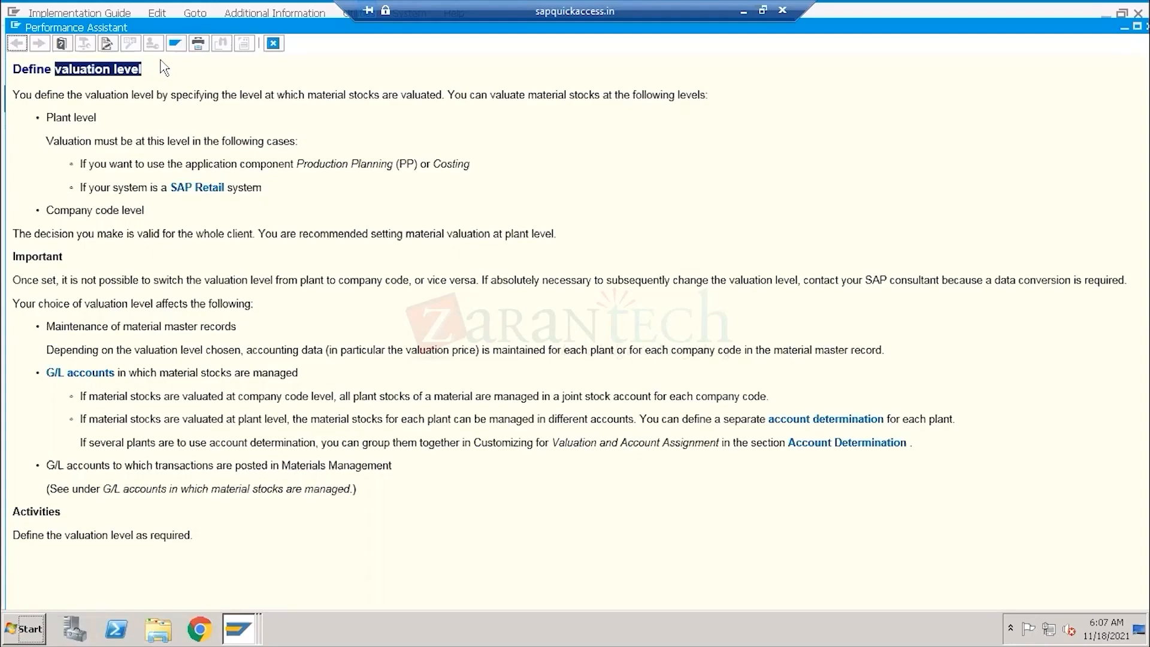
- Switch to Paint and start a text block in the upper middle of the canvas with the line "sales order"
{"action": "left_click", "coordinate": [743, 12]}
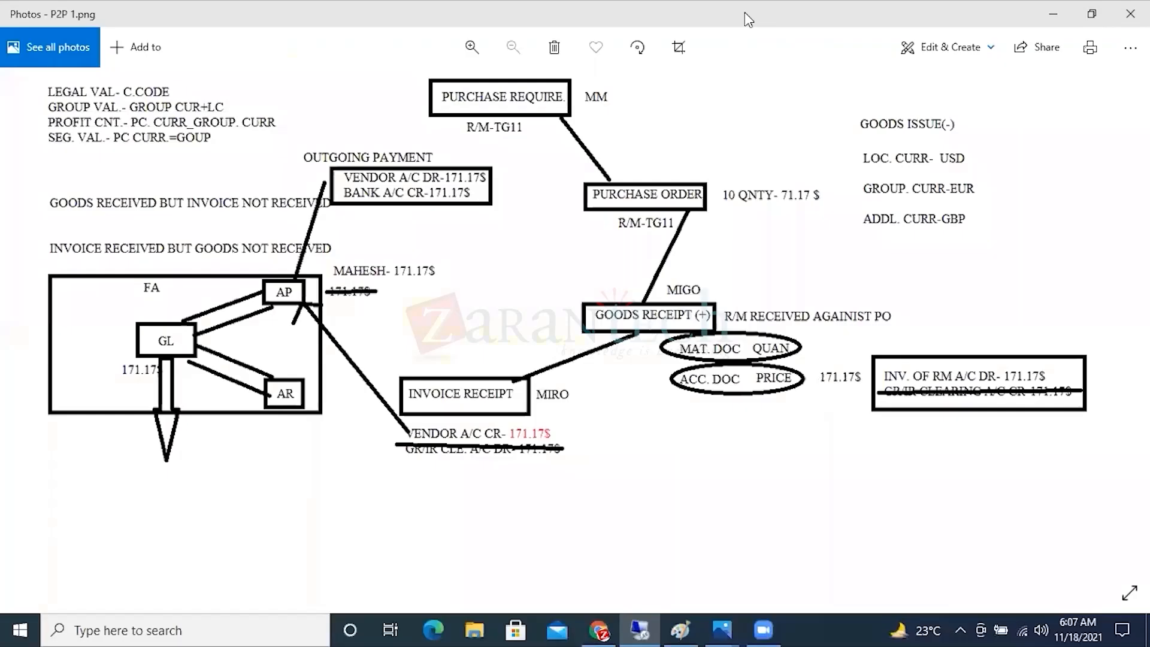
{"action": "left_click", "coordinate": [680, 630]}
{"action": "left_click", "coordinate": [245, 60]}
{"action": "left_click", "coordinate": [457, 168]}
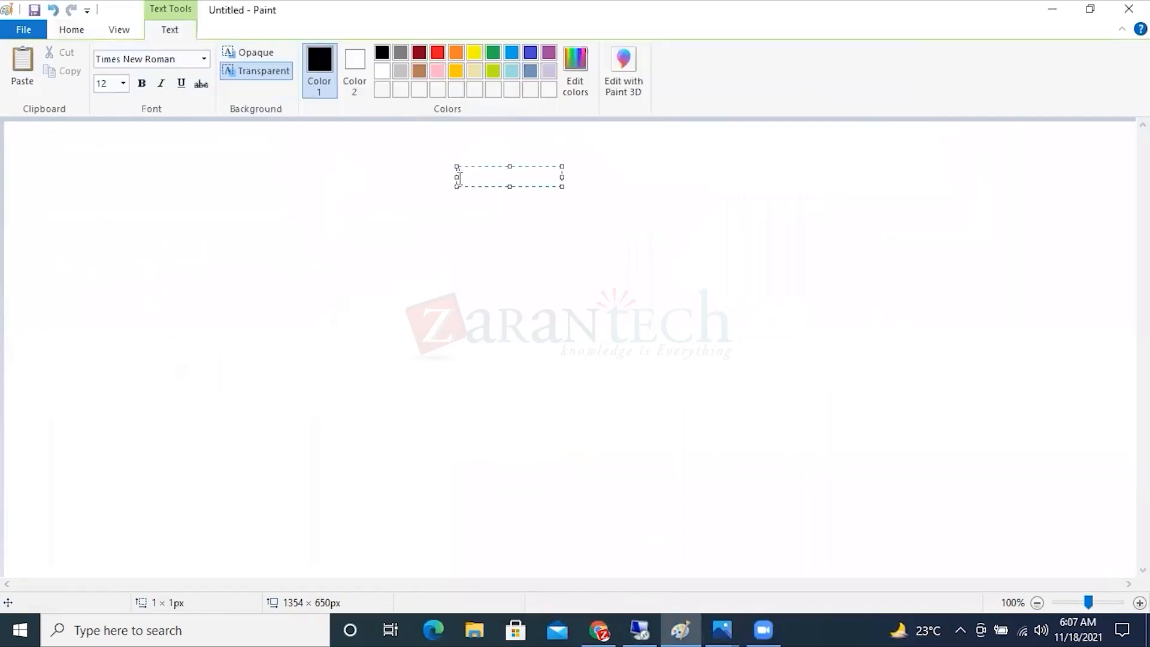
{"action": "type", "text": "sales order"}
{"action": "key", "text": "Return"}
{"action": "key", "text": "Return"}
{"action": "key", "text": "Return"}
{"action": "key", "text": "Return"}
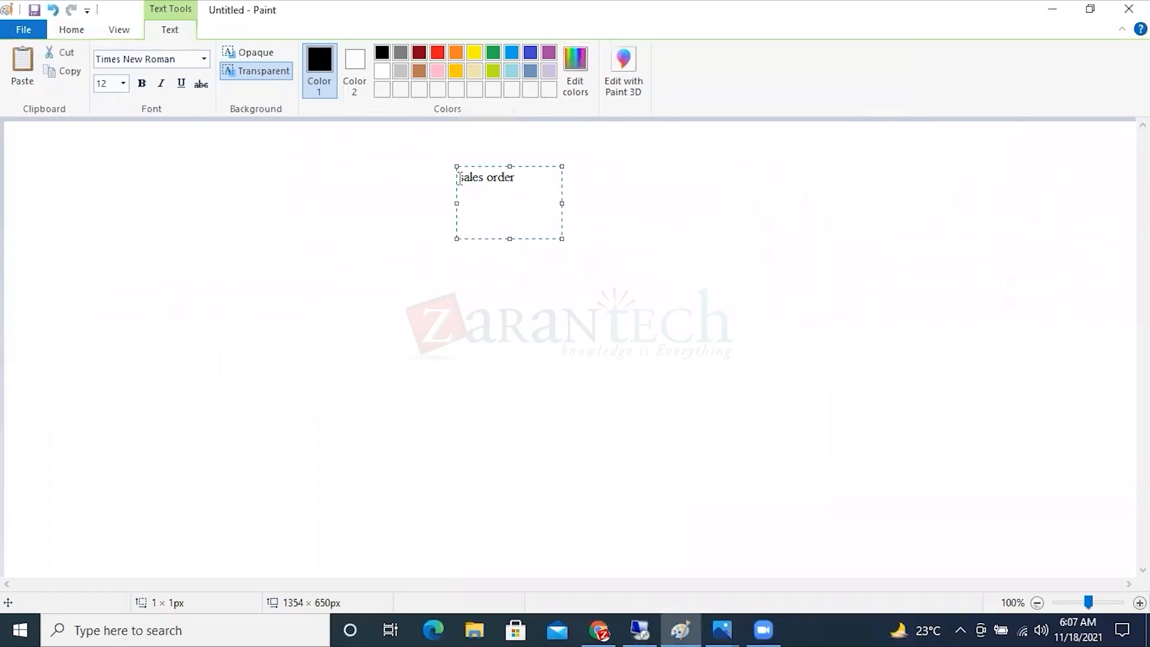
- Add the spaced lines "delivery(PGI)" and "BILLING" below "sales order" in the same text block
{"action": "type", "text": "delive"}
{"action": "type", "text": "ry"}
{"action": "type", "text": "(PGI"}
{"action": "type", "text": "0"}
{"action": "key", "text": "BackSpace"}
{"action": "type", "text": ")"}
{"action": "key", "text": "Return"}
{"action": "key", "text": "Return"}
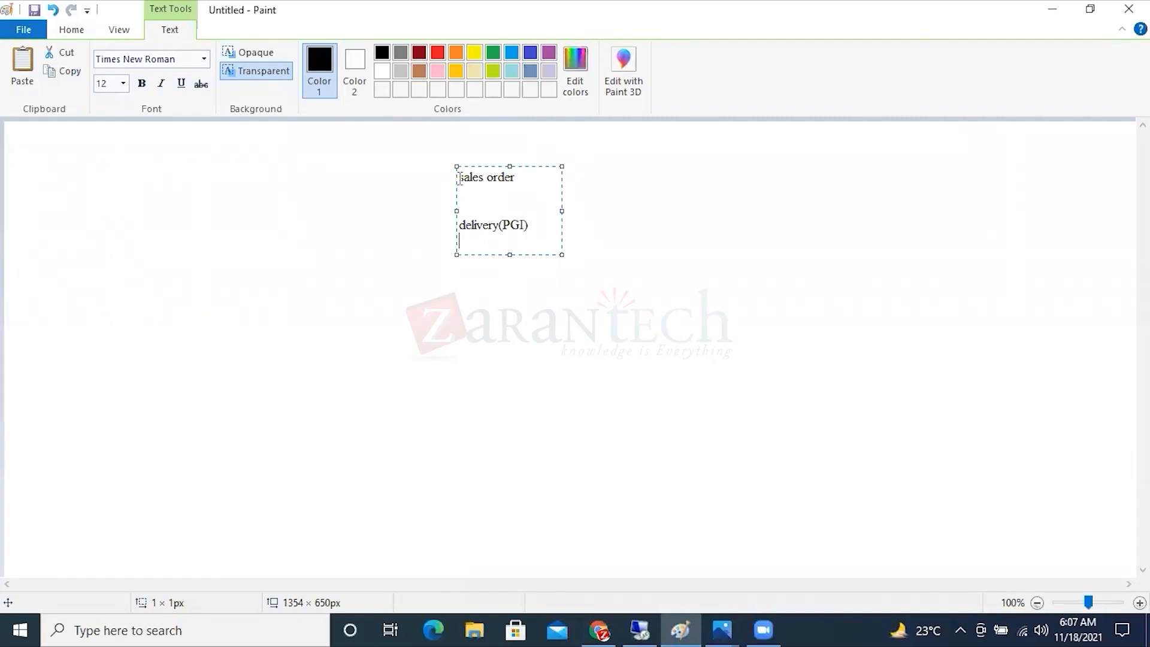
{"action": "type", "text": "BILLING"}
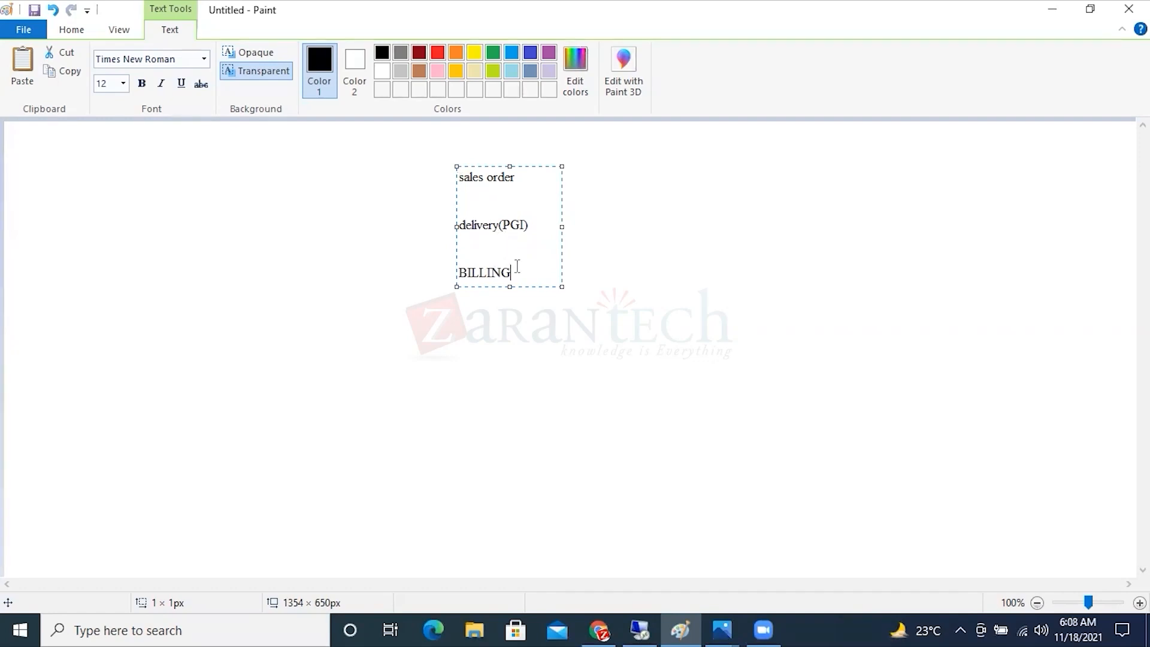
- Highlight the sales order, delivery(PGI) and BILLING lines for emphasis and finish the text block
{"action": "left_click_drag", "start_coordinate": [515, 267], "coordinate": [448, 182]}
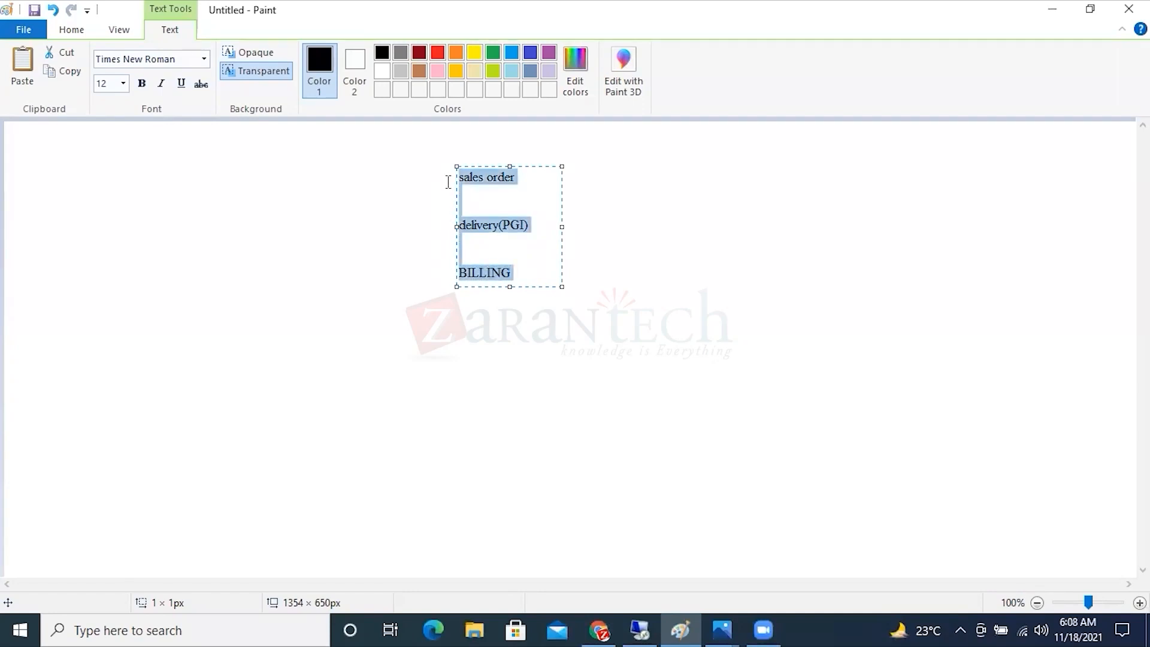
{"action": "left_click", "coordinate": [504, 190]}
{"action": "left_click_drag", "start_coordinate": [528, 226], "coordinate": [458, 228]}
{"action": "left_click_drag", "start_coordinate": [511, 273], "coordinate": [455, 274]}
{"action": "left_click", "coordinate": [587, 235]}
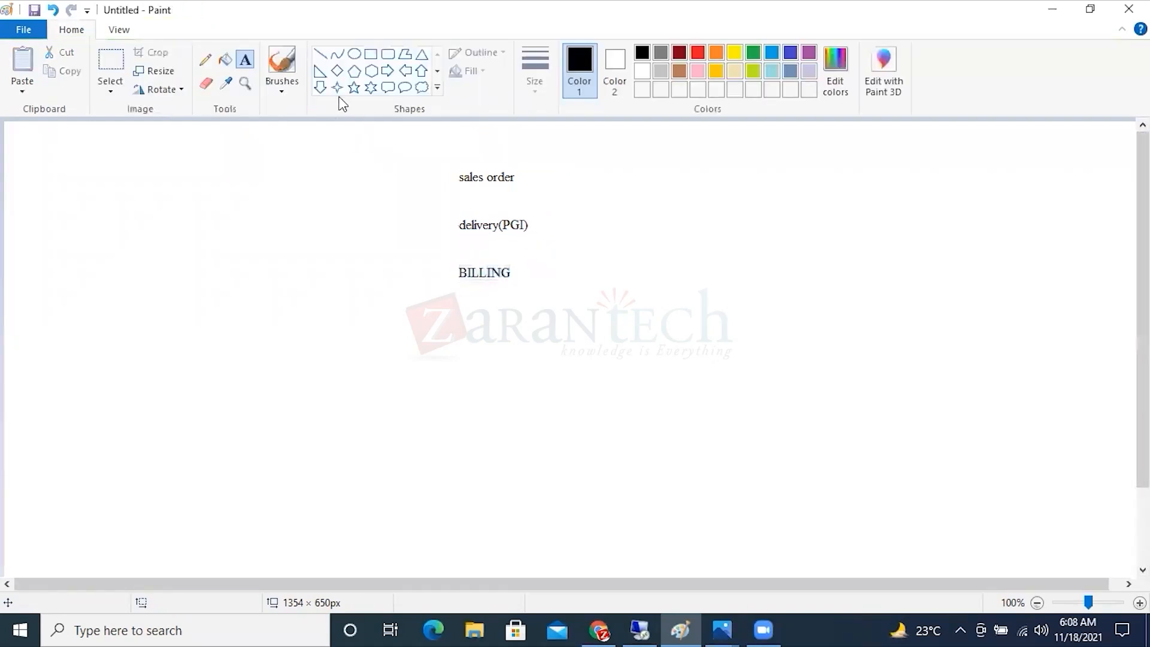
- Draw a right-pointing block arrow starting beside delivery(PGI) and label its tip "PLANT"
{"action": "left_click", "coordinate": [388, 70]}
{"action": "left_click_drag", "start_coordinate": [541, 192], "coordinate": [757, 242]}
{"action": "left_click", "coordinate": [775, 275]}
{"action": "left_click", "coordinate": [246, 60]}
{"action": "left_click", "coordinate": [766, 208]}
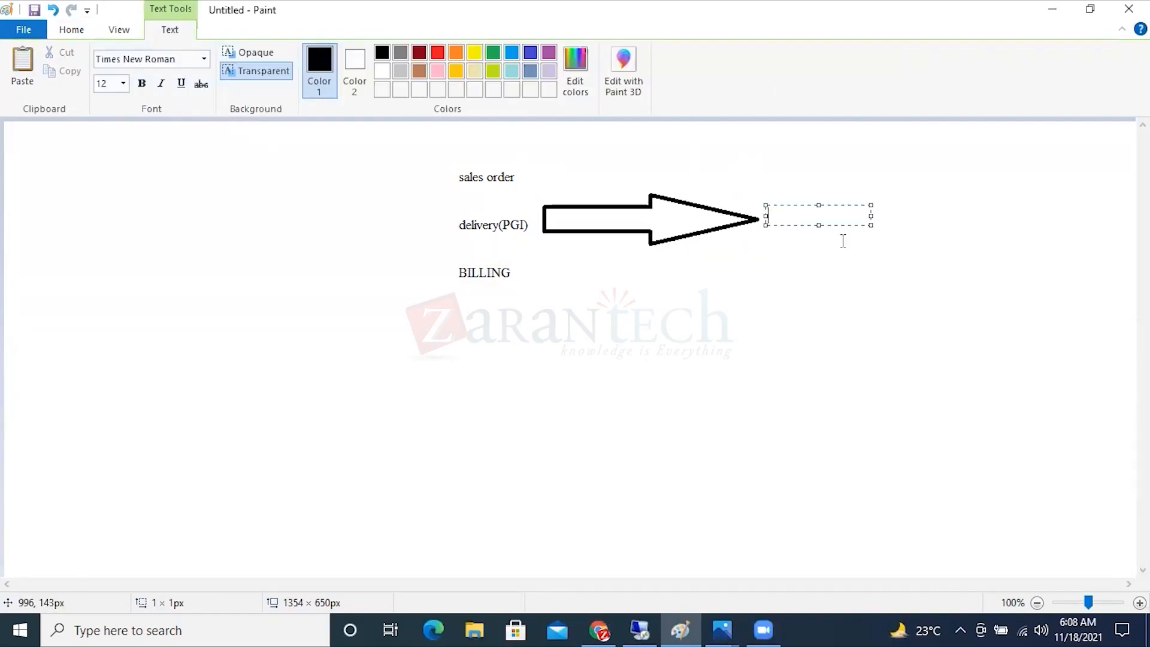
{"action": "type", "text": "PLANT"}
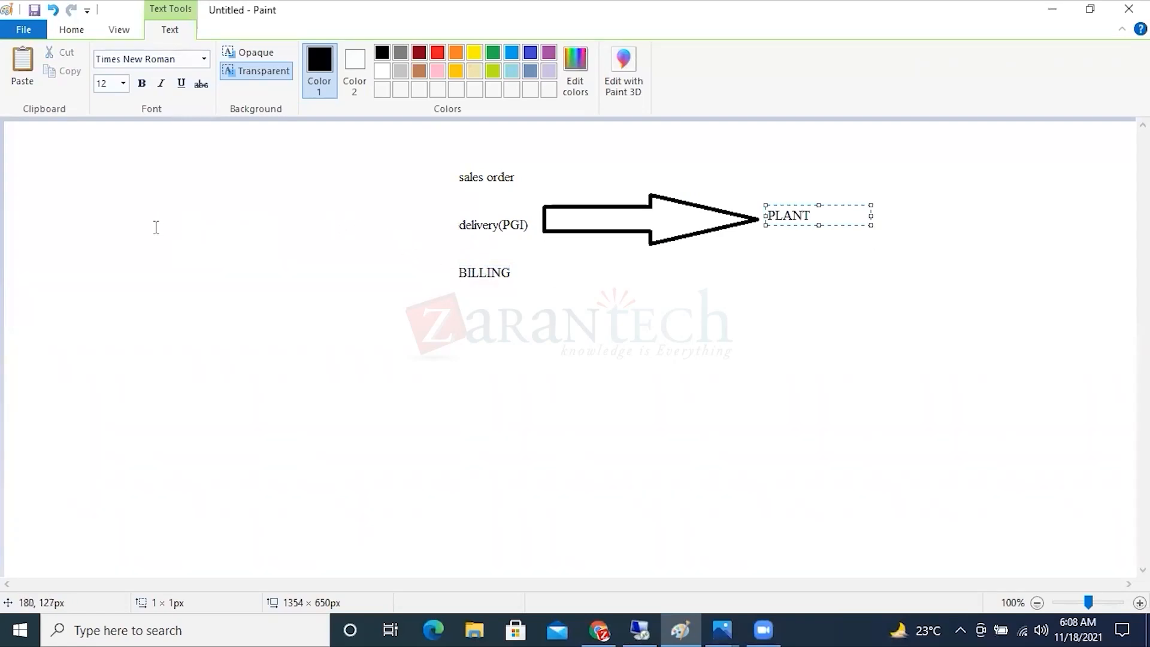
- Add the separate text labels "RM" and "SFG" to the left of delivery(PGI), level with it
{"action": "left_click", "coordinate": [155, 227]}
{"action": "left_click", "coordinate": [156, 227]}
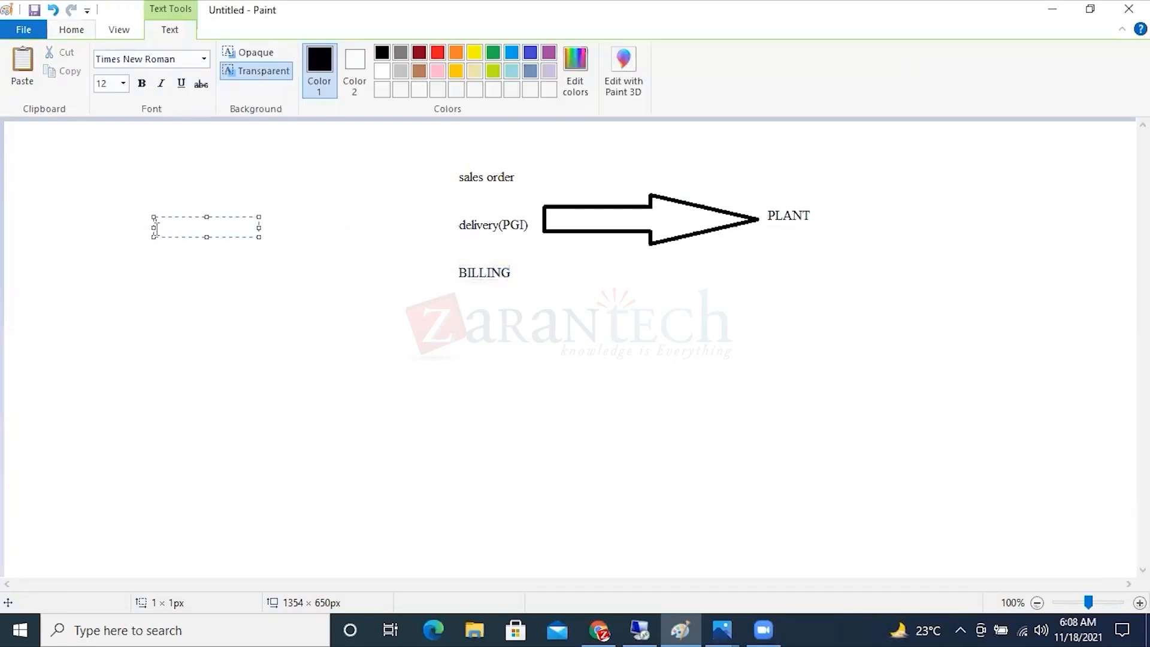
{"action": "type", "text": "RM"}
{"action": "left_click", "coordinate": [300, 227]}
{"action": "left_click", "coordinate": [300, 227]}
{"action": "type", "text": "SFG"}
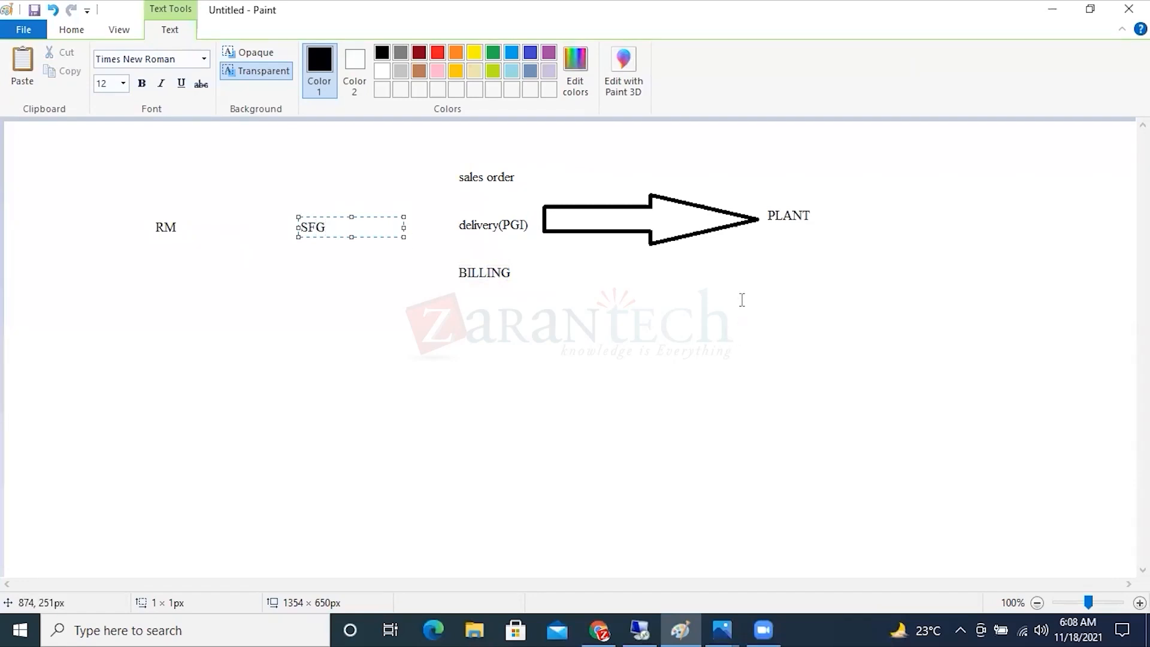
- Draw separate ovals around the sales order, delivery(PGI) and BILLING block, the SFG label and the RM label
{"action": "left_click", "coordinate": [787, 233]}
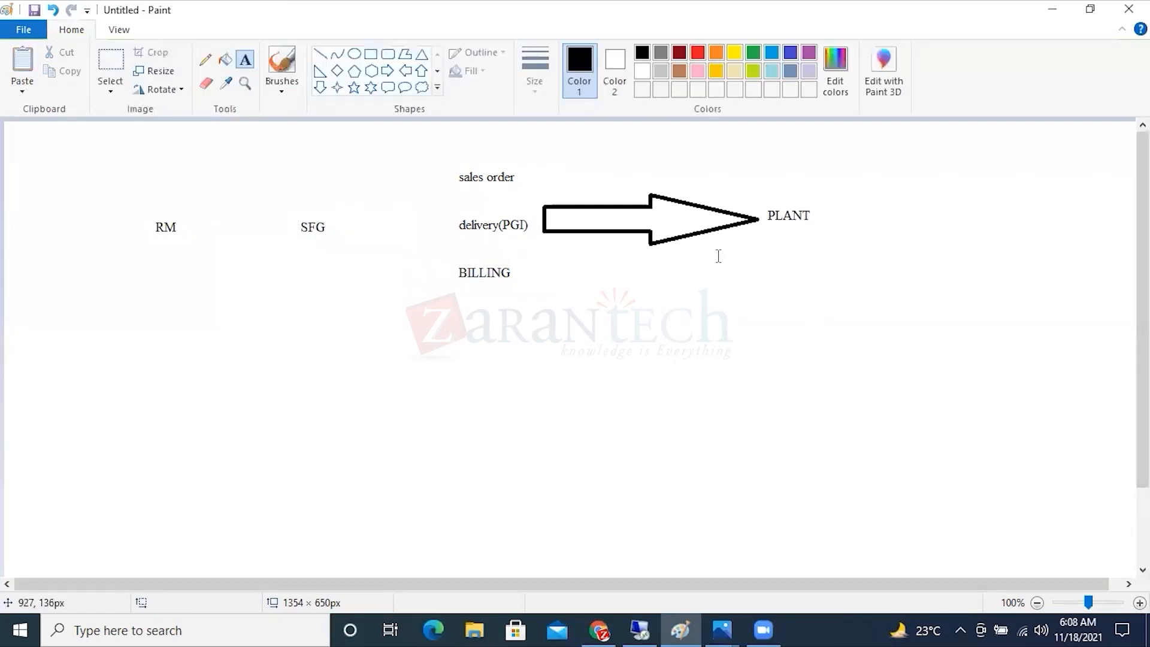
{"action": "left_click", "coordinate": [354, 53]}
{"action": "mouse_move", "coordinate": [429, 133]}
{"action": "left_mouse_down"}
{"action": "mouse_move", "coordinate": [539, 275]}
{"action": "mouse_move", "coordinate": [544, 318]}
{"action": "left_mouse_up"}
{"action": "left_click_drag", "start_coordinate": [277, 194], "coordinate": [342, 253]}
{"action": "left_click_drag", "start_coordinate": [134, 204], "coordinate": [207, 252]}
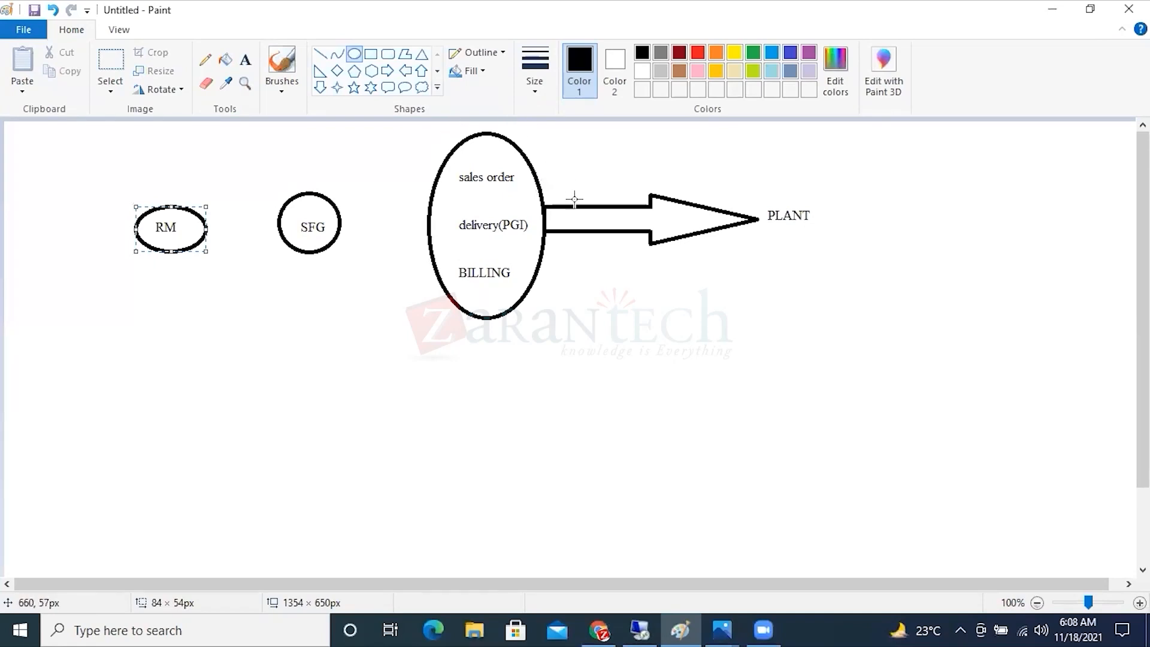
- Add the text "----C.CODE" directly after PLANT, and the label "FG" above the block arrow
{"action": "left_click", "coordinate": [245, 60]}
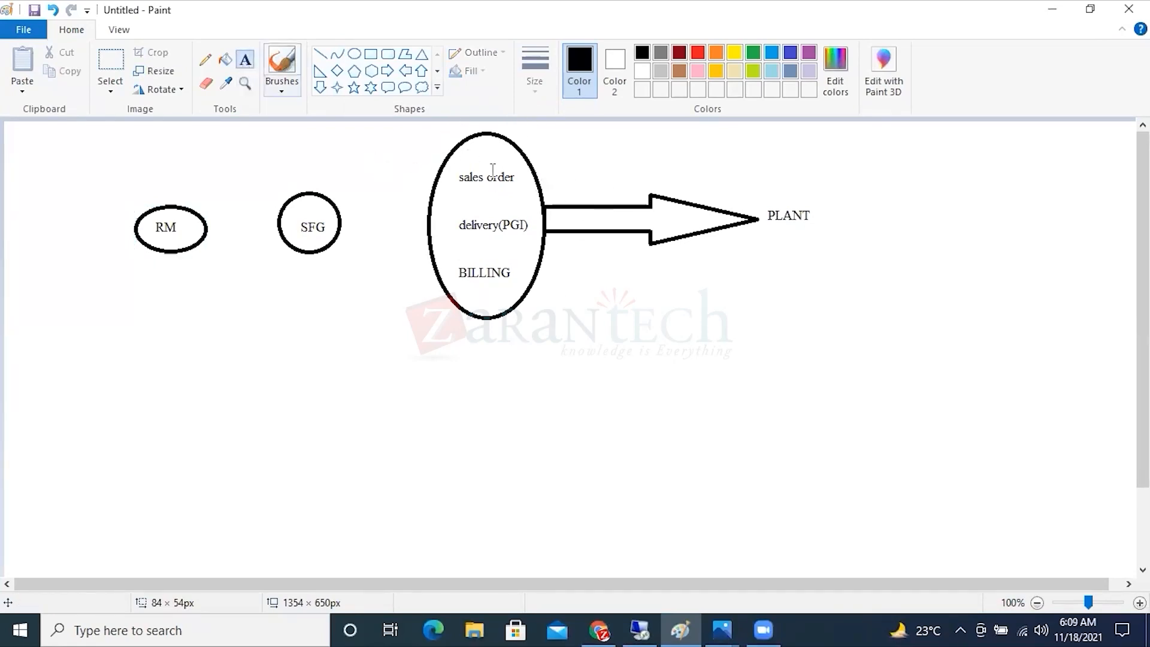
{"action": "left_click", "coordinate": [816, 215]}
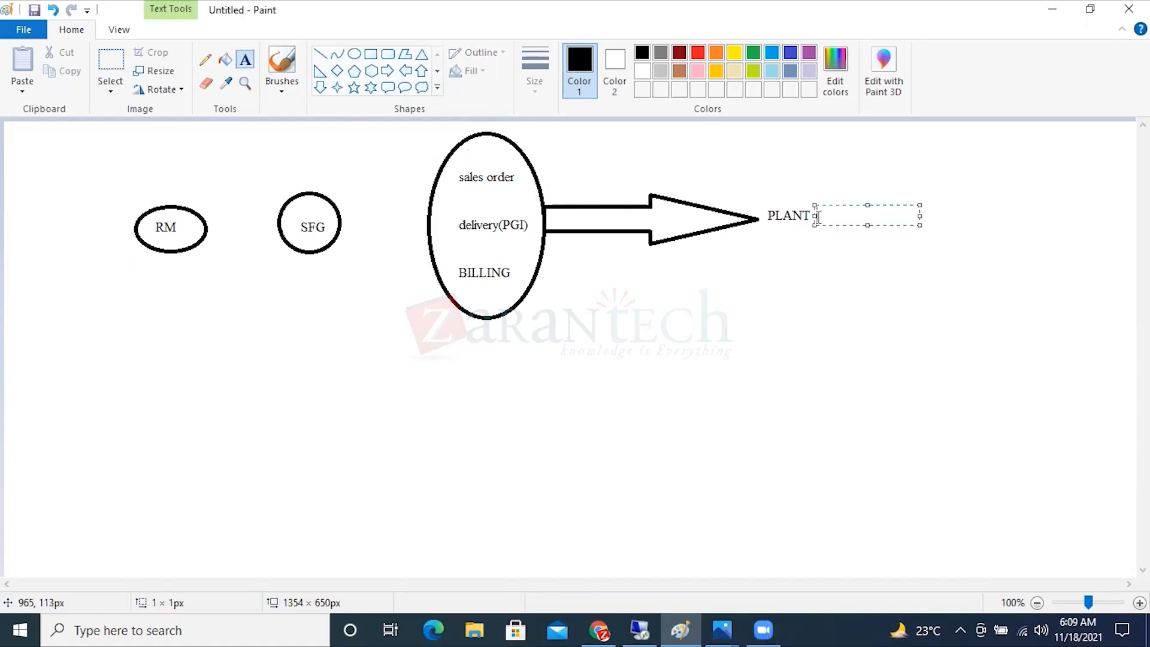
{"action": "type", "text": "----"}
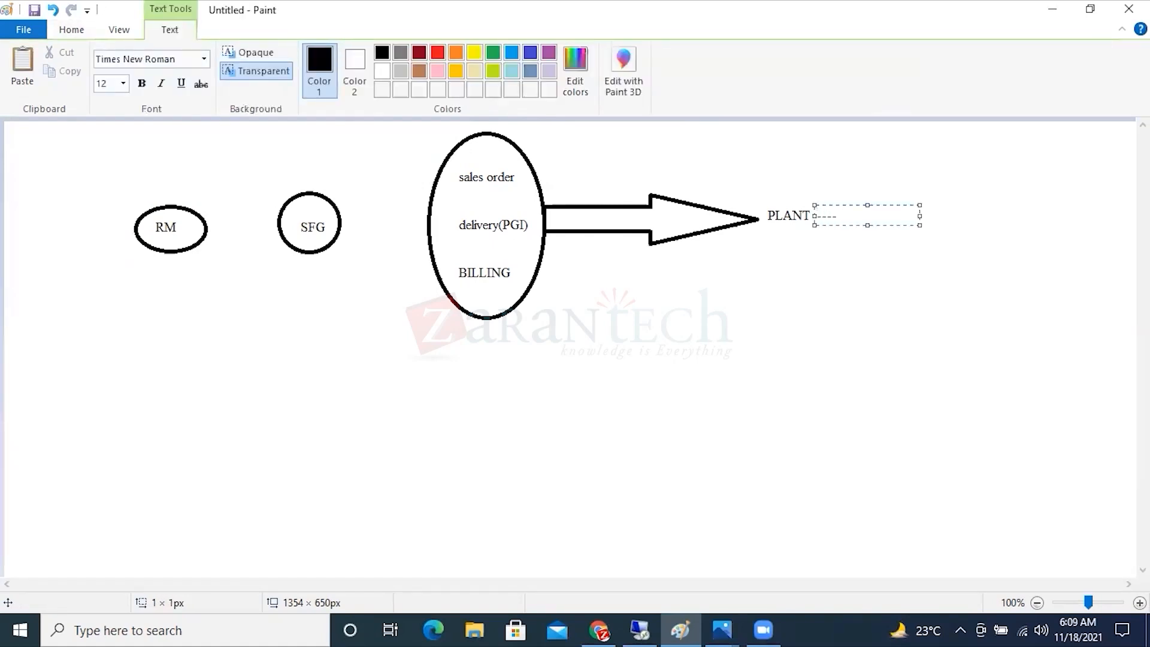
{"action": "type", "text": "C.CODE"}
{"action": "left_click_drag", "start_coordinate": [890, 215], "coordinate": [837, 215]}
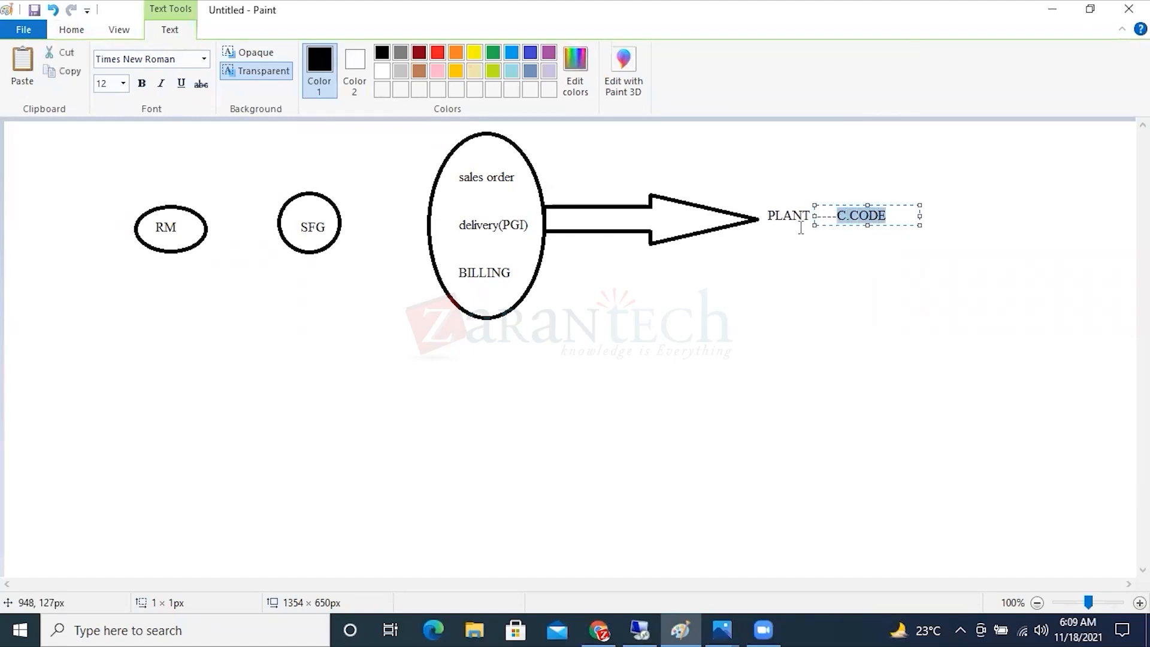
{"action": "left_click", "coordinate": [807, 273]}
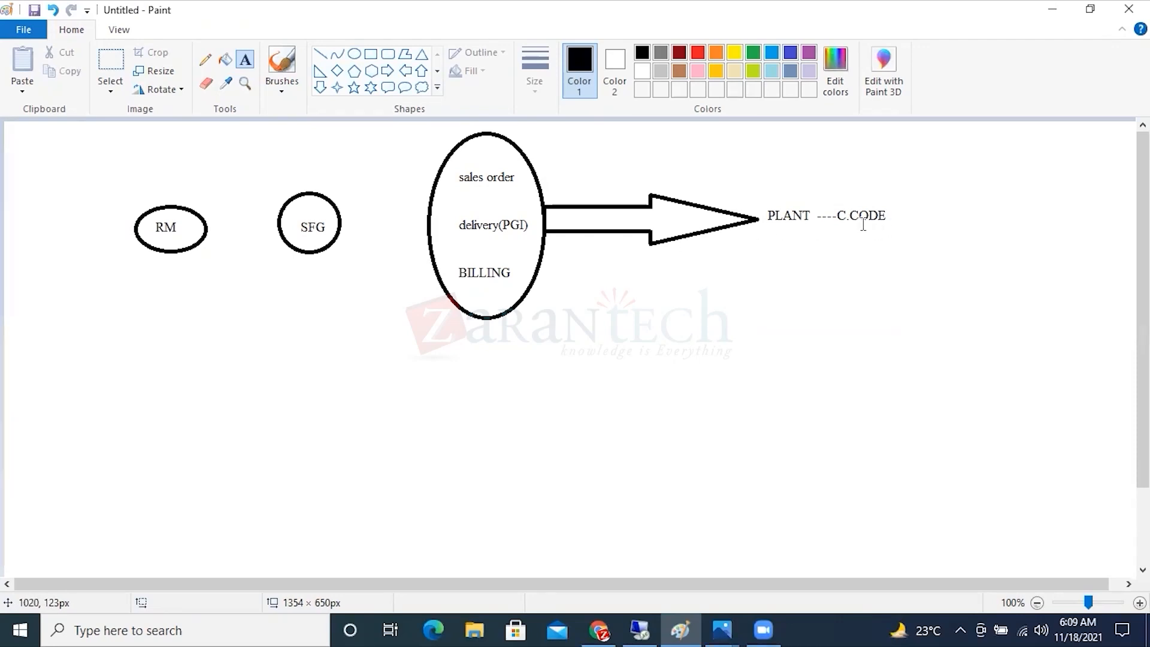
{"action": "left_click", "coordinate": [608, 172]}
{"action": "type", "text": "FG"}
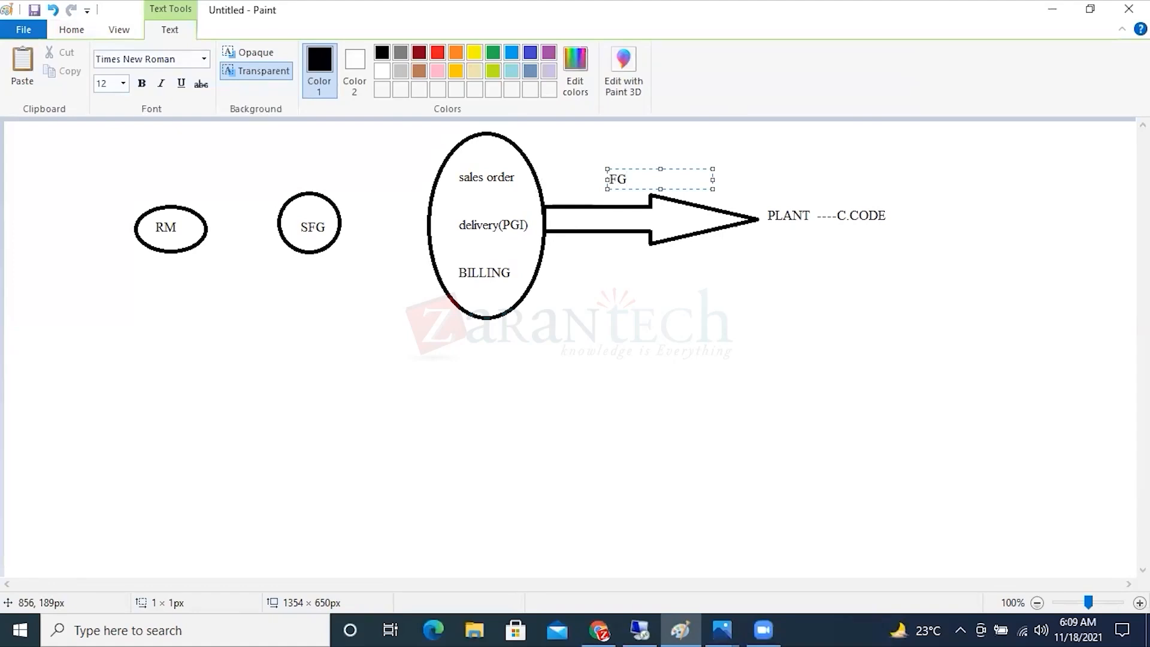
- Switch to the SAP valuation level documentation and highlight the plant-level valuation cases, the plant-level recommendation and "Company code level"
{"action": "left_click", "coordinate": [722, 627]}
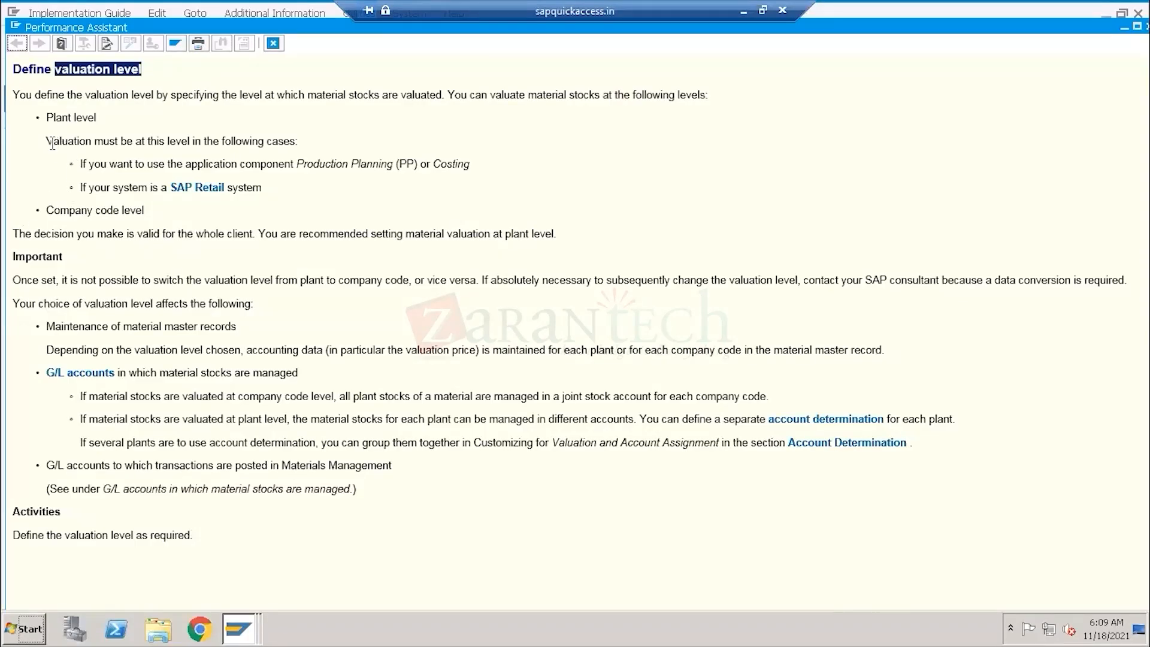
{"action": "left_click_drag", "start_coordinate": [47, 141], "coordinate": [120, 141]}
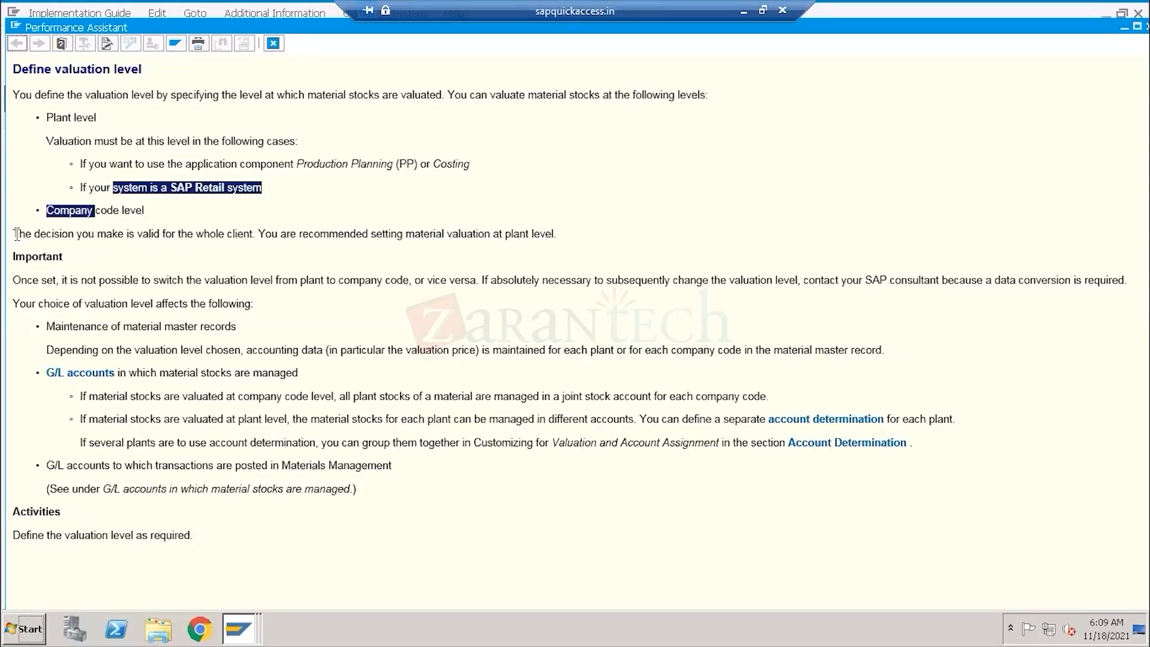
{"action": "left_click_drag", "start_coordinate": [14, 235], "coordinate": [549, 243]}
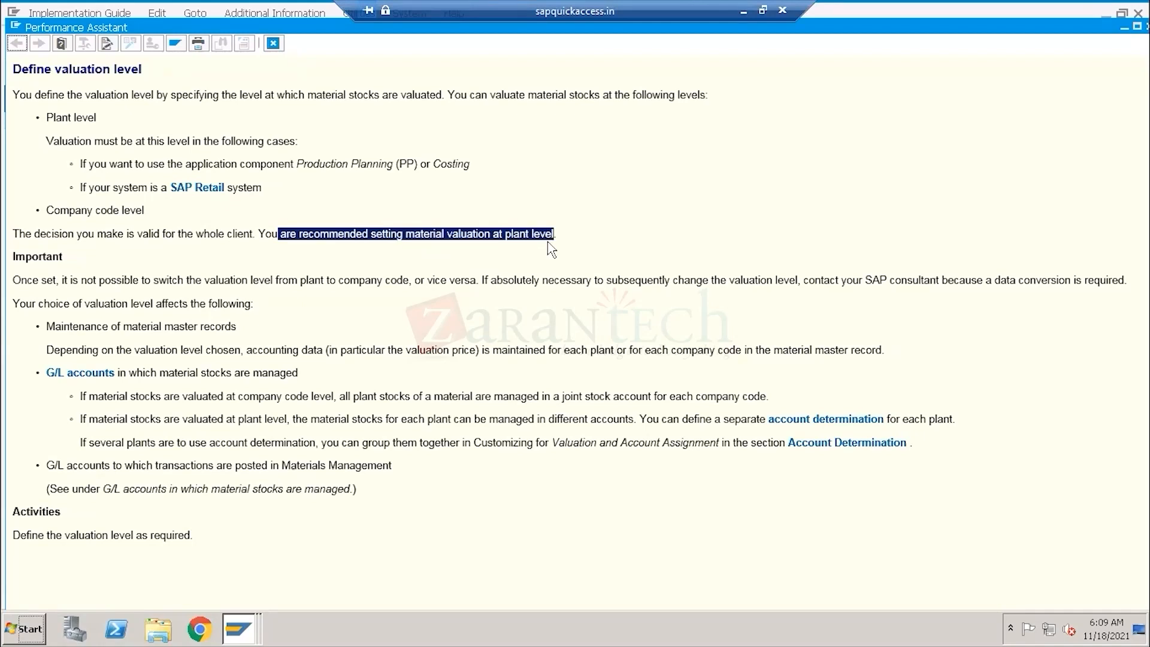
{"action": "left_click", "coordinate": [549, 249]}
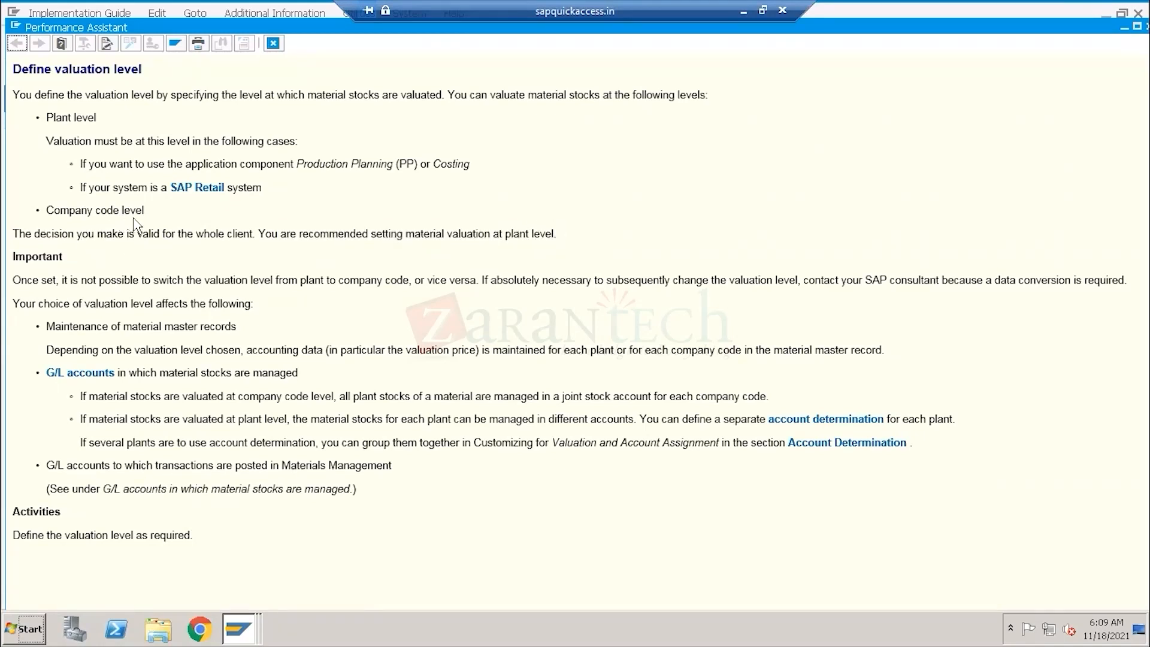
{"action": "left_click_drag", "start_coordinate": [147, 211], "coordinate": [54, 223]}
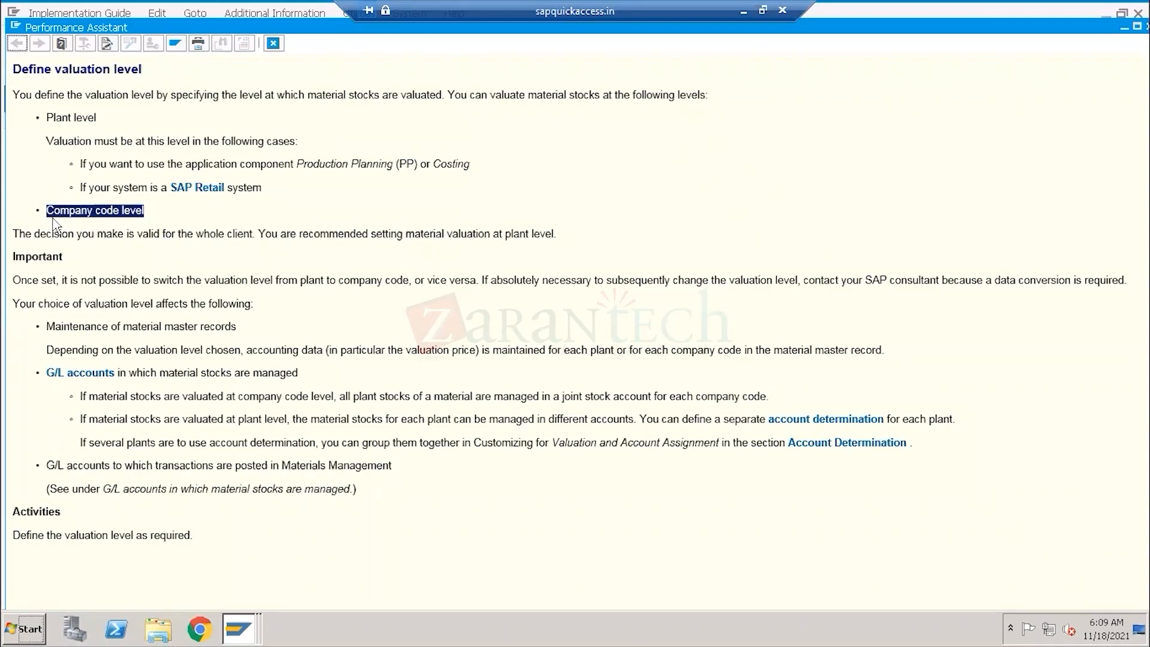
{"action": "left_click", "coordinate": [173, 261]}
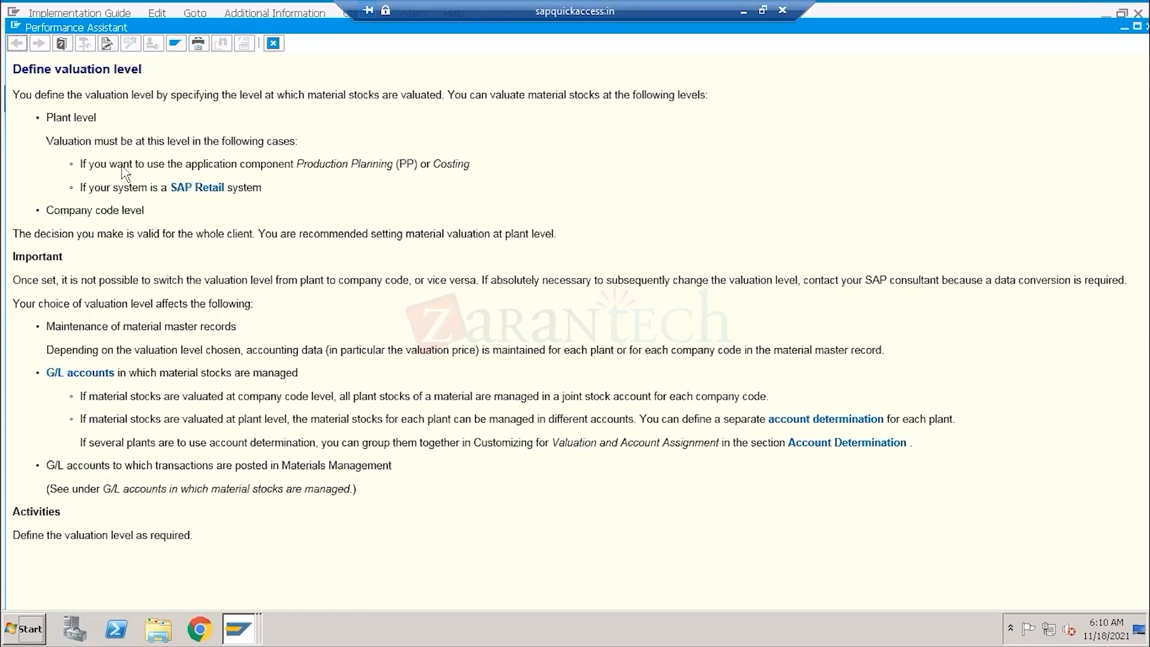
- Highlight "Plant level", "Company code level" and "Production Planning (PP) or Costing" in the documentation, and close it
{"action": "left_click_drag", "start_coordinate": [48, 116], "coordinate": [97, 118]}
{"action": "left_click_drag", "start_coordinate": [46, 211], "coordinate": [144, 211]}
{"action": "left_click_drag", "start_coordinate": [48, 117], "coordinate": [86, 117]}
{"action": "left_click_drag", "start_coordinate": [297, 164], "coordinate": [473, 161]}
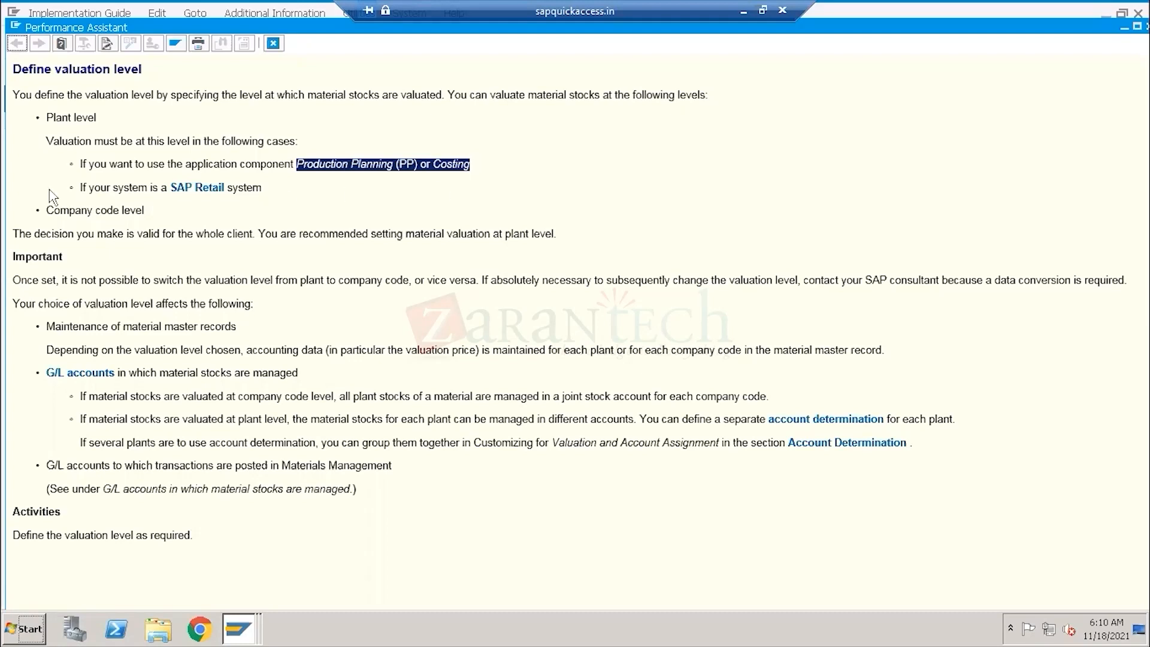
{"action": "left_click_drag", "start_coordinate": [59, 117], "coordinate": [101, 118]}
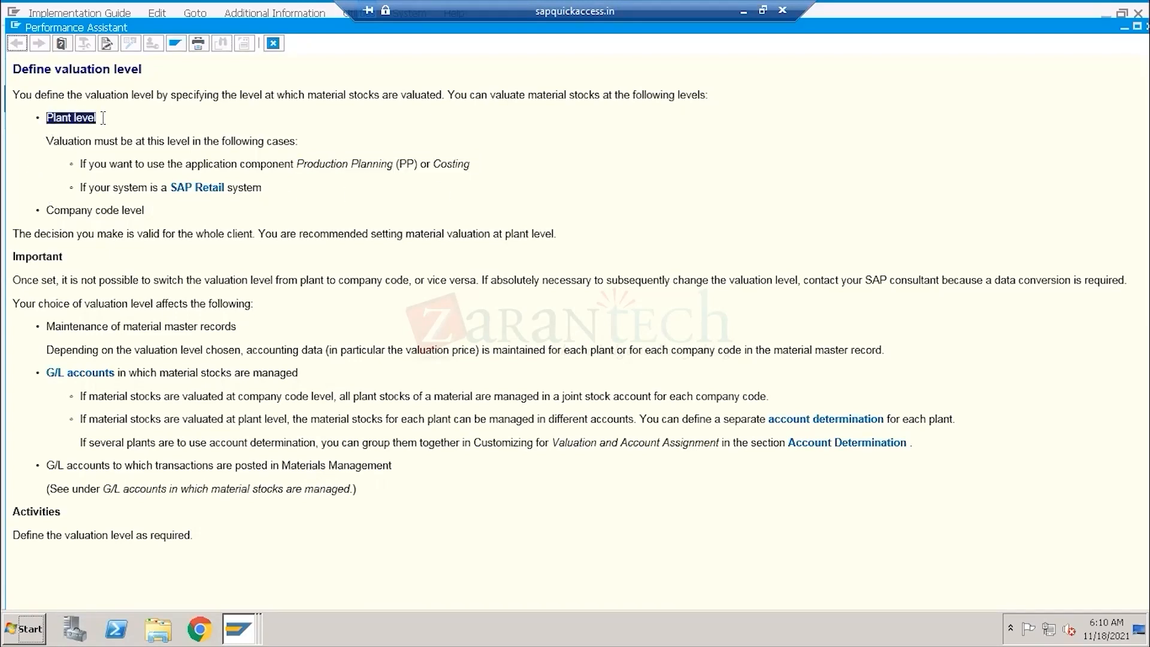
{"action": "left_click", "coordinate": [277, 45]}
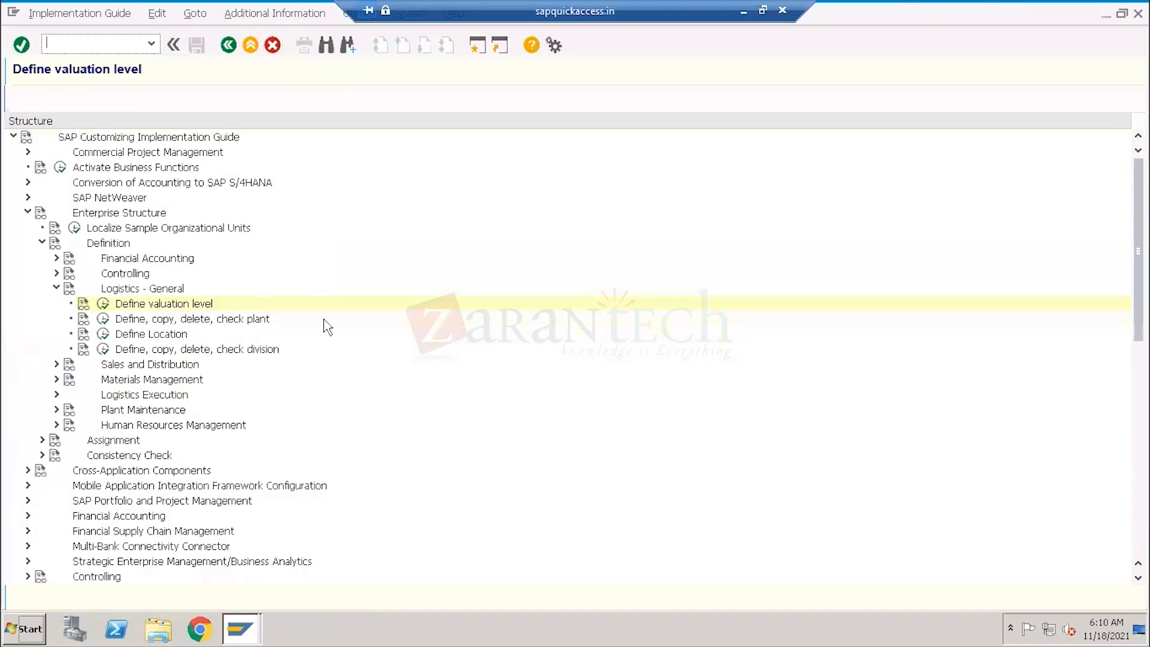
- Execute Define valuation level, inspect the plant and company code options, and return to the IMG structure
{"action": "left_click", "coordinate": [104, 304]}
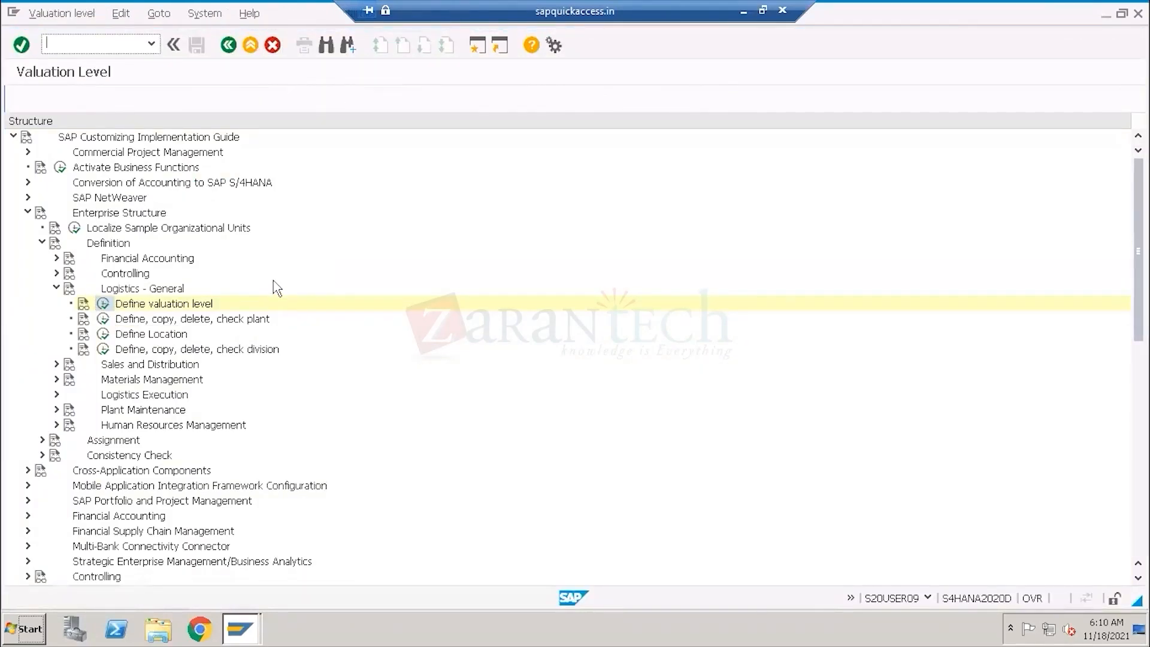
{"action": "left_click", "coordinate": [72, 230]}
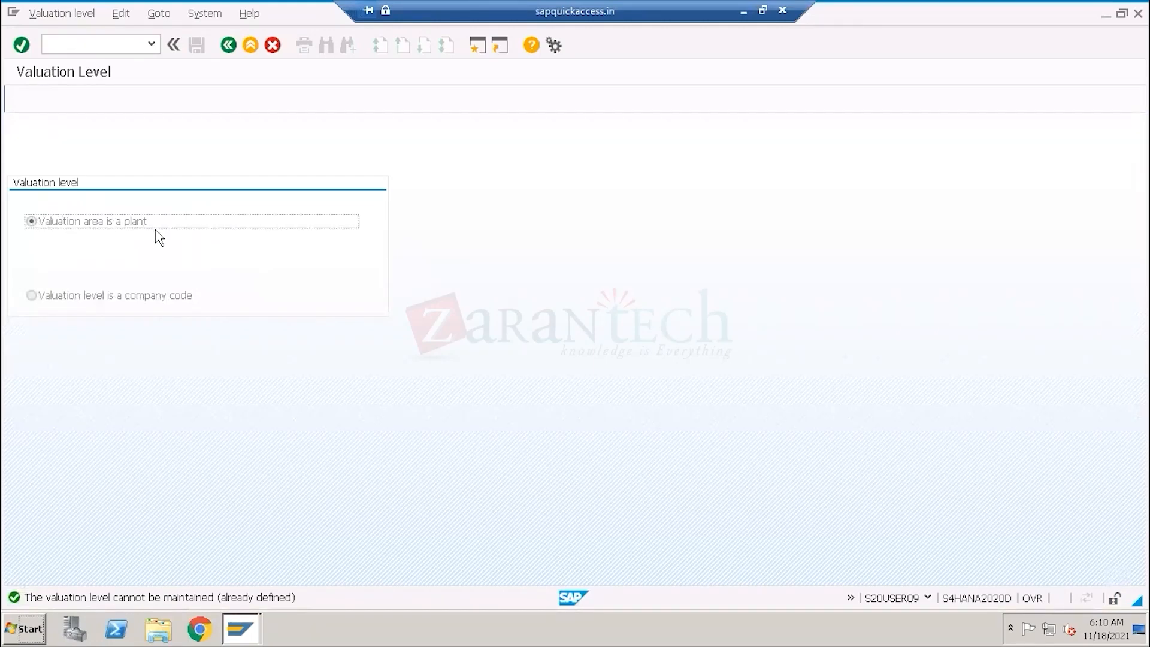
{"action": "left_click", "coordinate": [93, 299]}
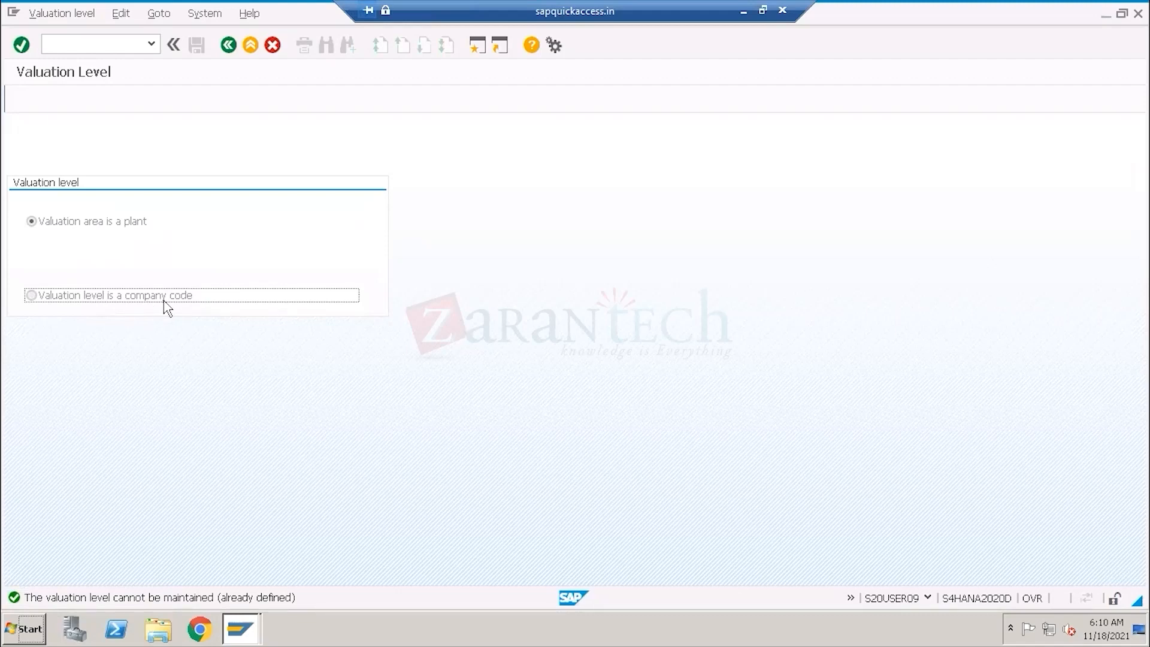
{"action": "left_click", "coordinate": [230, 46]}
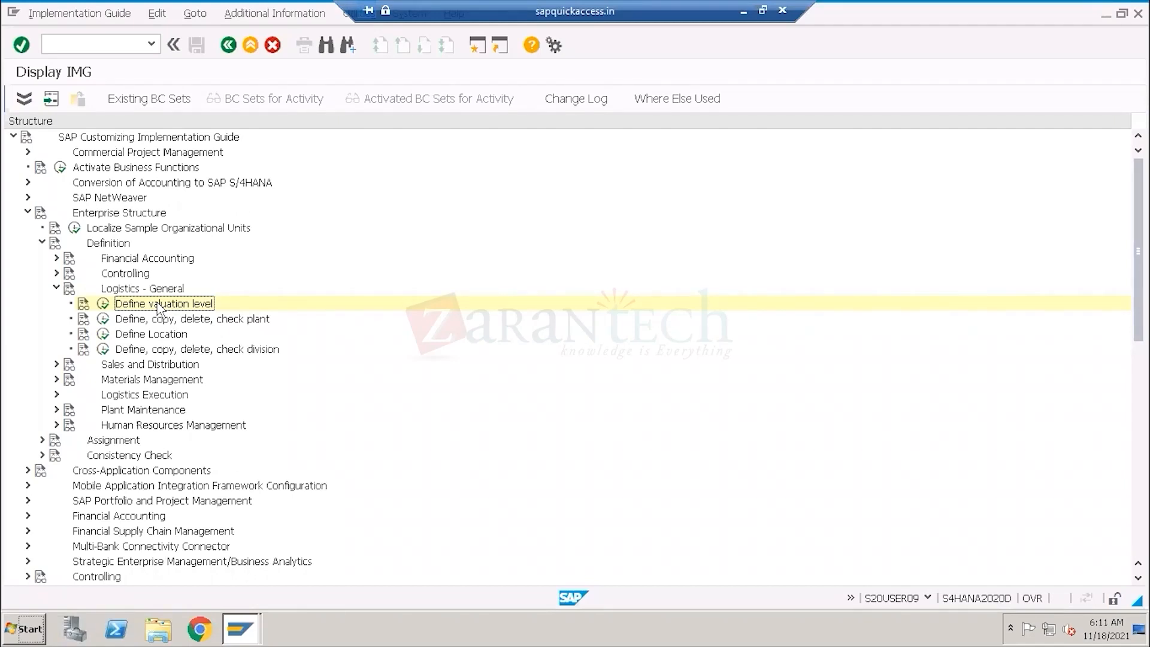
- Review the activities under Logistics - General, collapsing and re-expanding the node, and select Define, copy, delete, check plant
{"action": "left_click", "coordinate": [138, 289]}
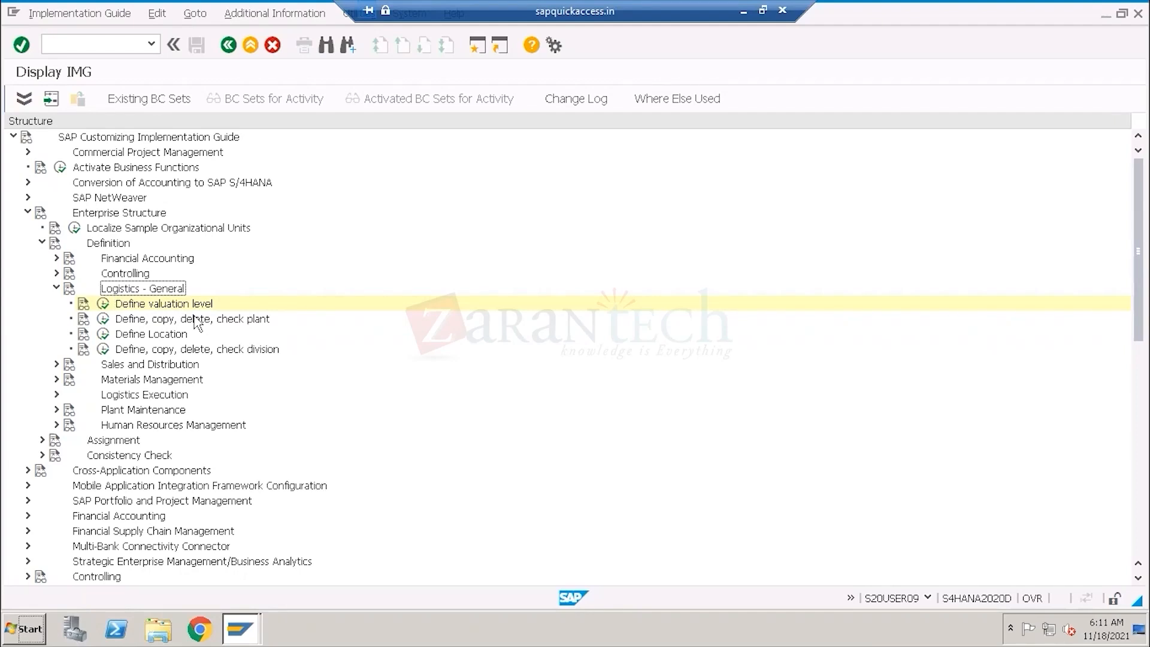
{"action": "left_click", "coordinate": [195, 324]}
{"action": "left_click", "coordinate": [168, 339]}
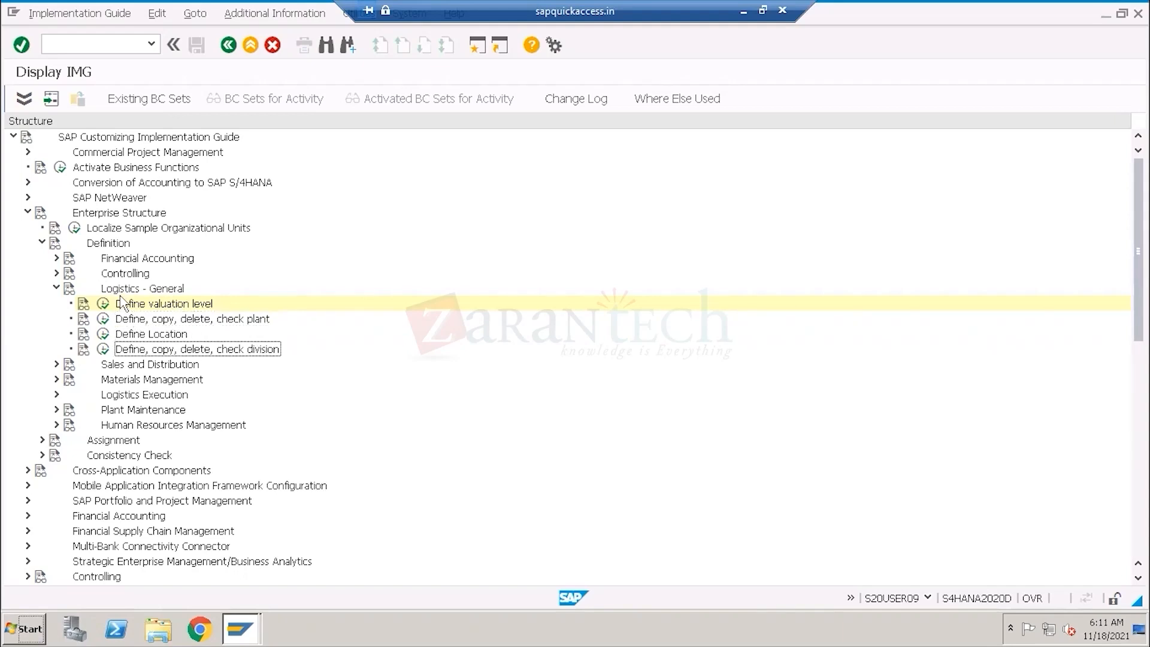
{"action": "left_click", "coordinate": [60, 289]}
{"action": "left_click", "coordinate": [58, 289]}
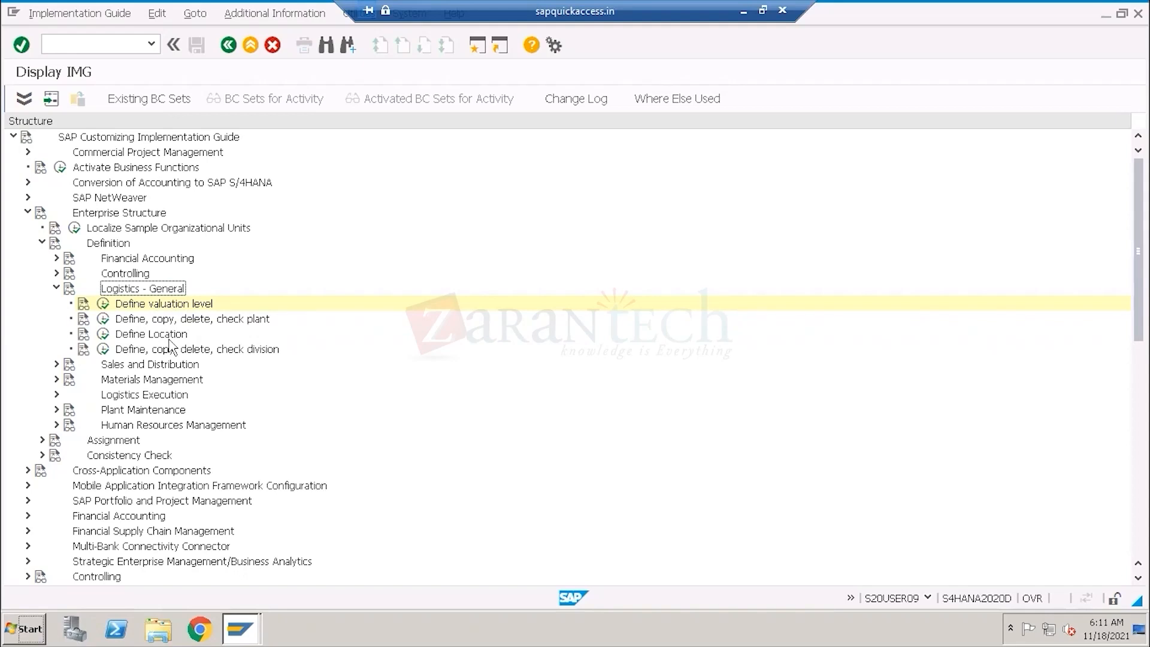
{"action": "left_click", "coordinate": [181, 321]}
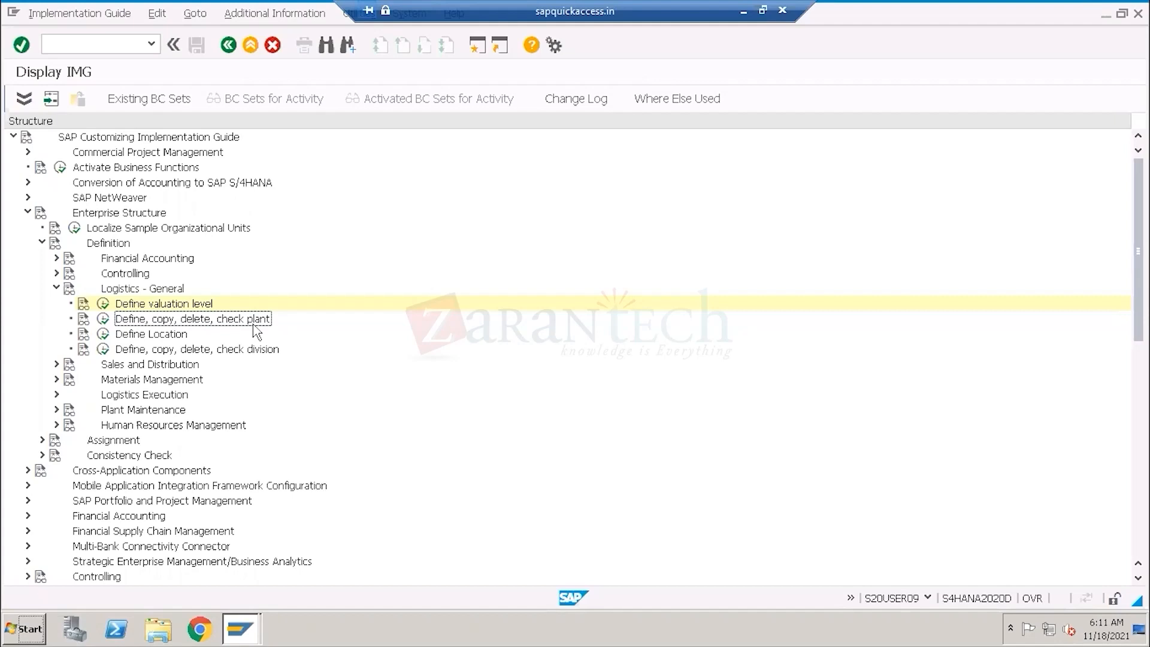
- Open a new SAP session and display a purchase order with transaction ME23N
{"action": "left_click", "coordinate": [478, 45]}
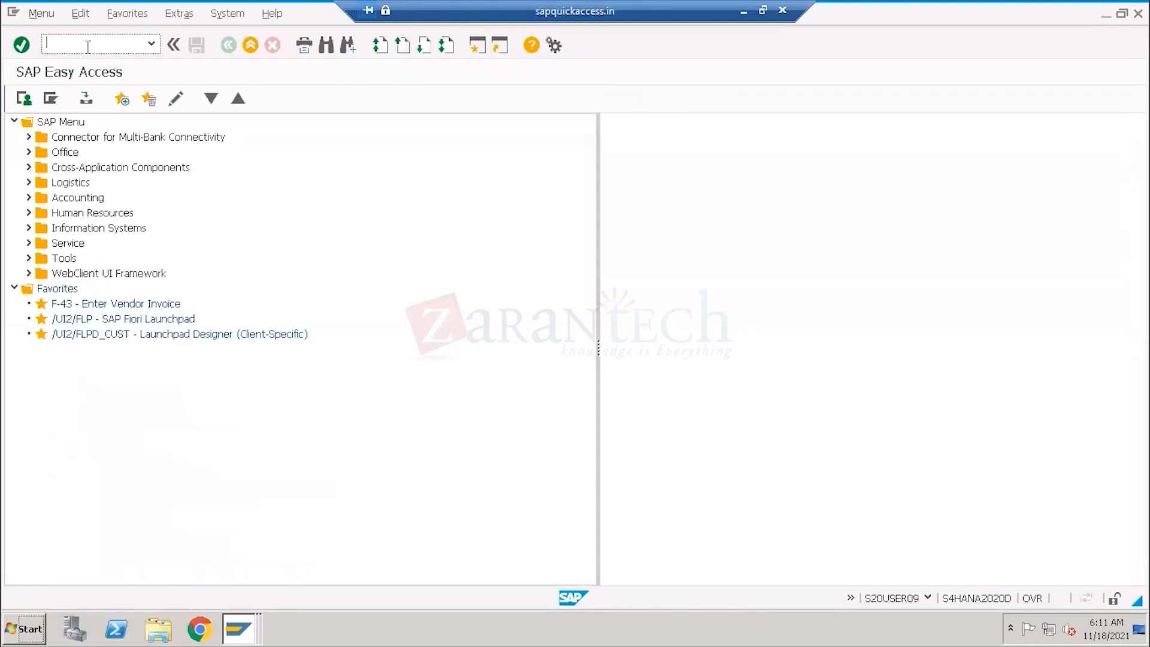
{"action": "type", "text": "ME23N"}
{"action": "key", "text": "Return"}
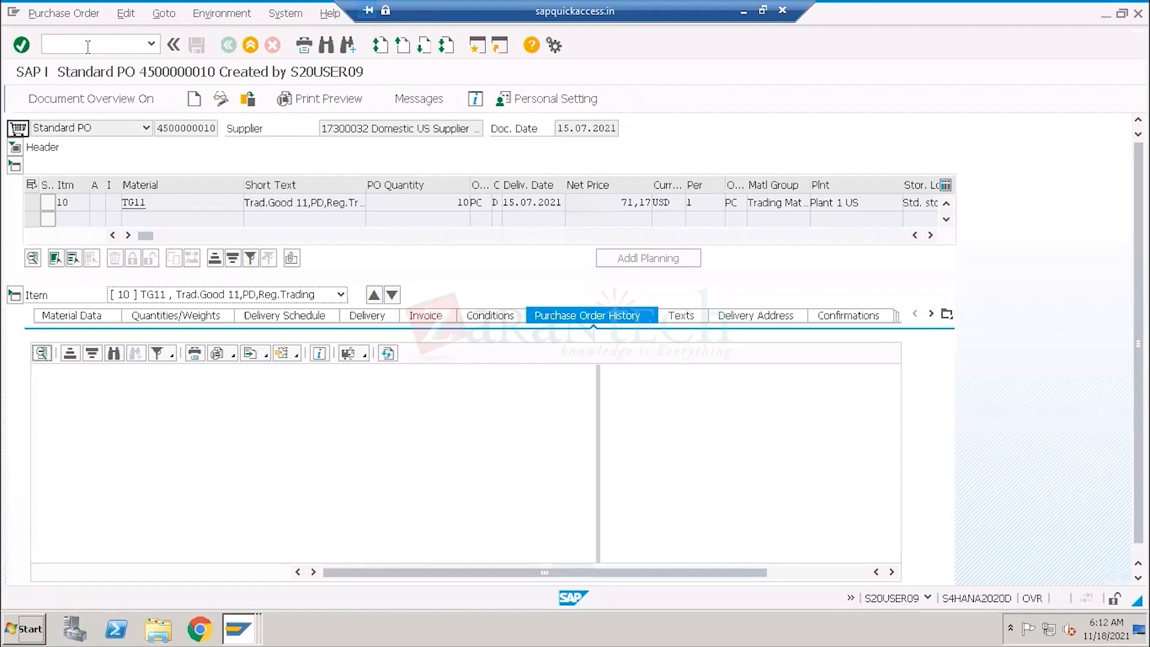
- Highlight item 10's material and plant, check the plant's code in its value list, and close the list
{"action": "left_click_drag", "start_coordinate": [148, 203], "coordinate": [116, 204]}
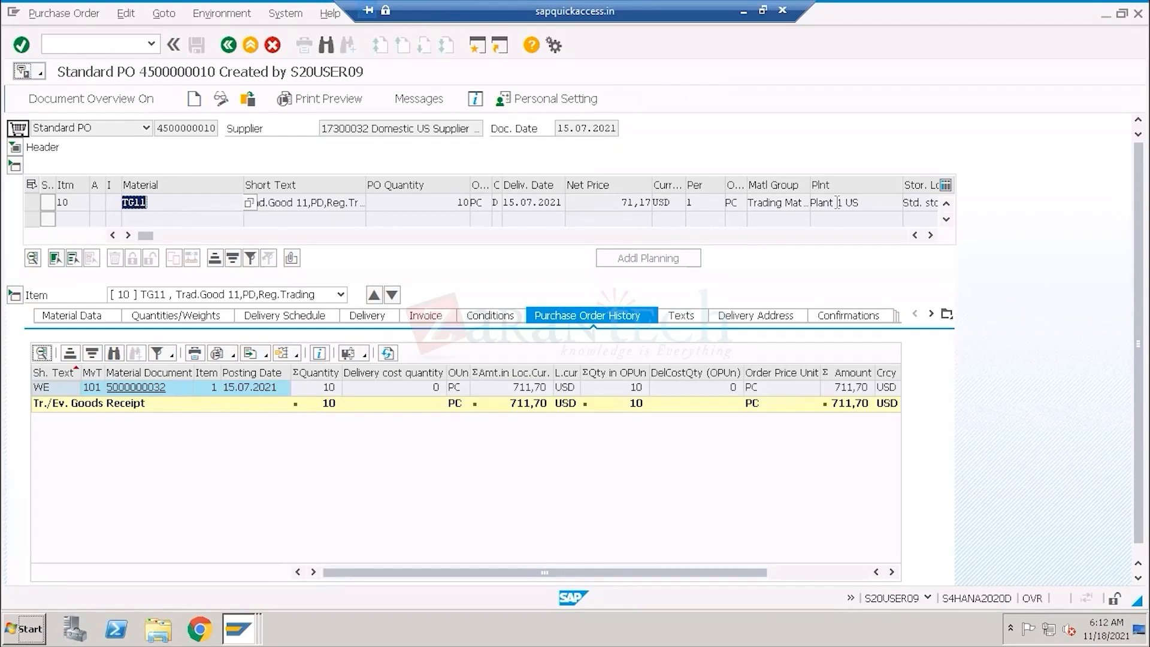
{"action": "left_click_drag", "start_coordinate": [861, 203], "coordinate": [809, 203]}
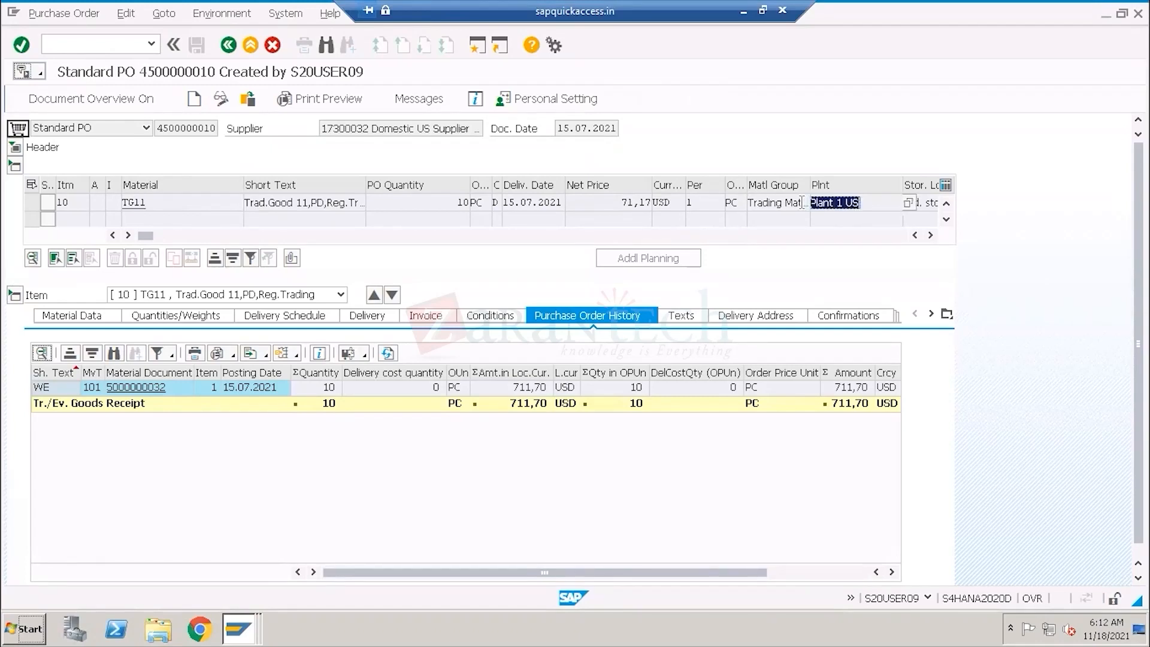
{"action": "left_click", "coordinate": [909, 203]}
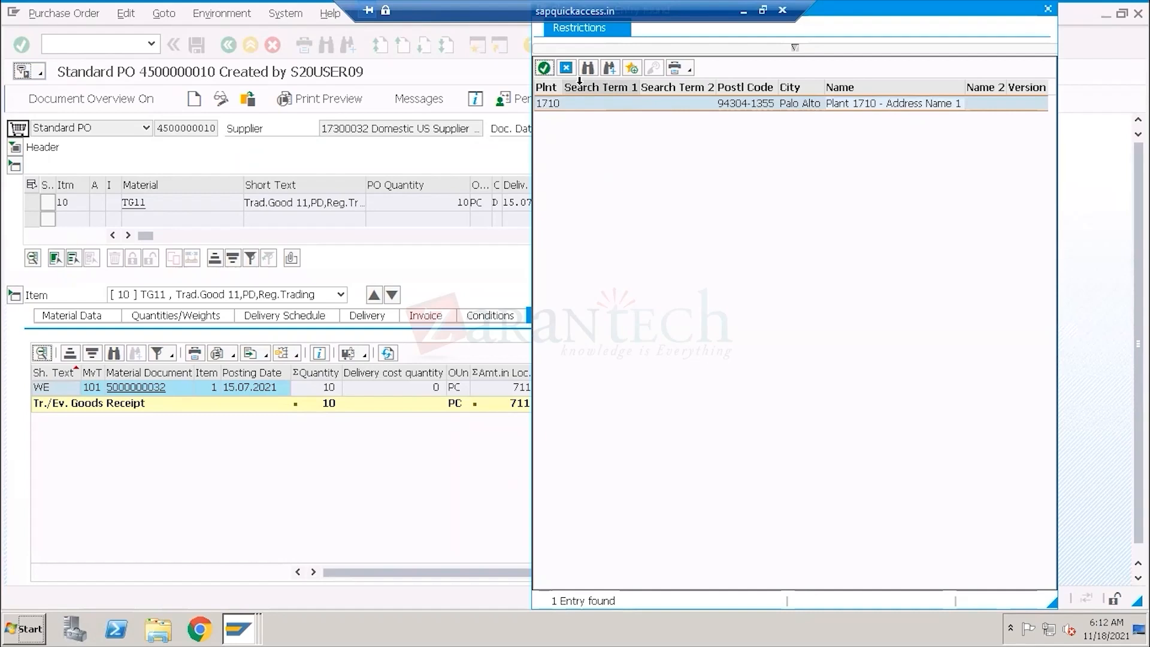
{"action": "left_click", "coordinate": [566, 67]}
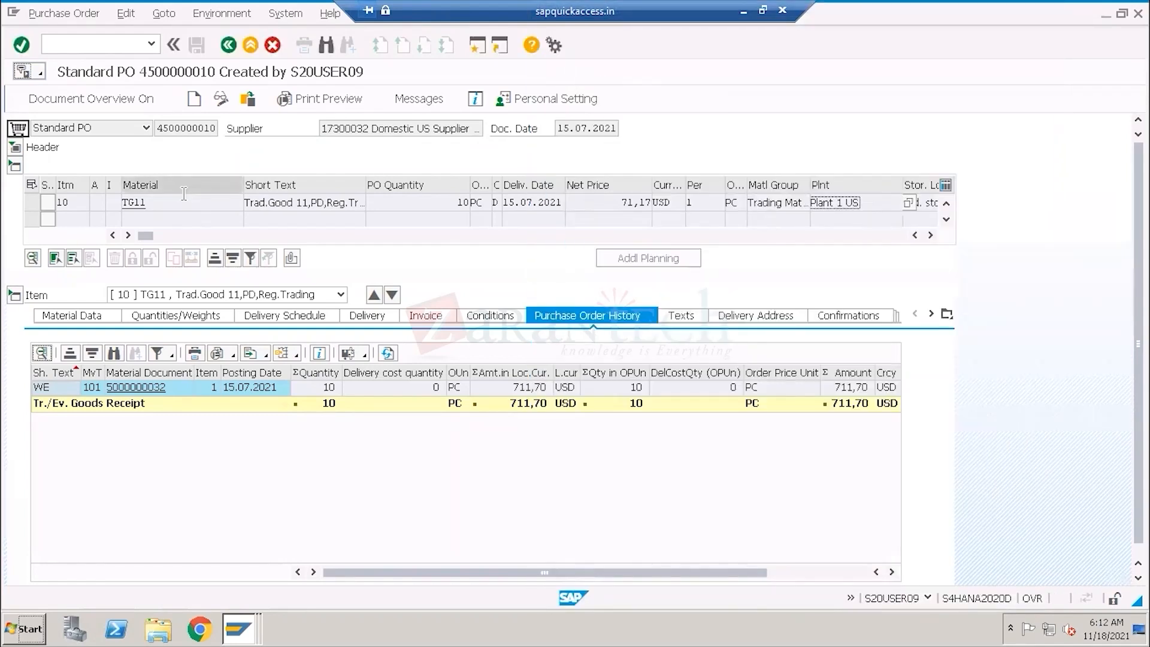
- Highlight material TG11 again and the complete plant entry in purchase order item 10
{"action": "left_click_drag", "start_coordinate": [149, 203], "coordinate": [116, 206]}
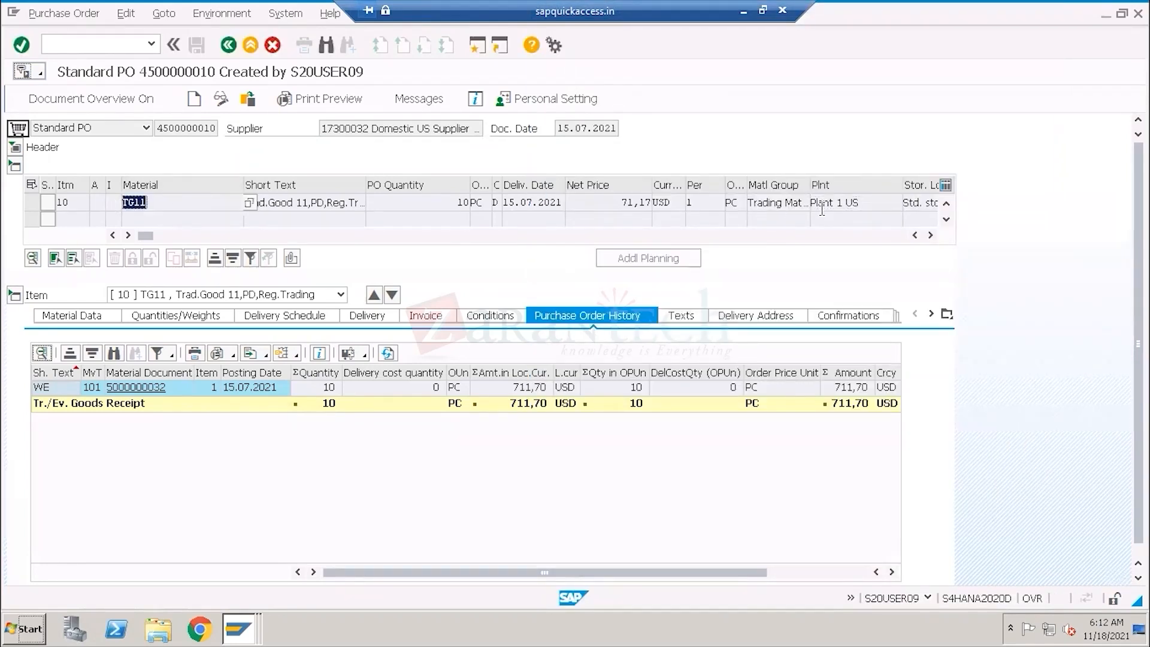
{"action": "left_click_drag", "start_coordinate": [862, 204], "coordinate": [836, 204]}
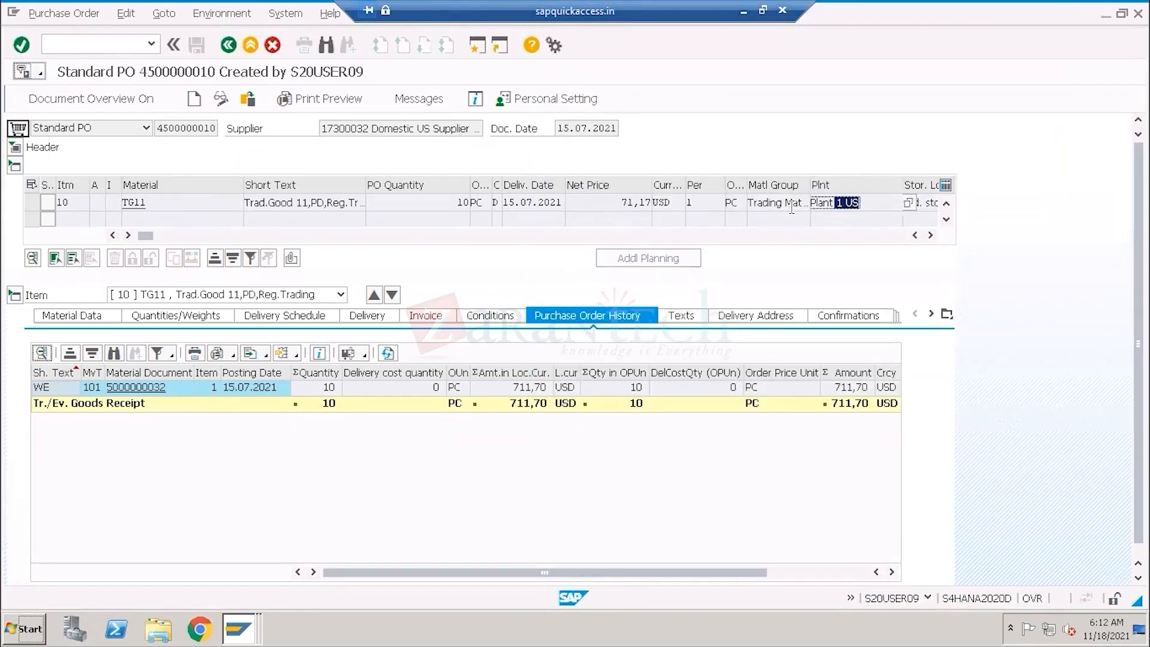
{"action": "left_click", "coordinate": [913, 203]}
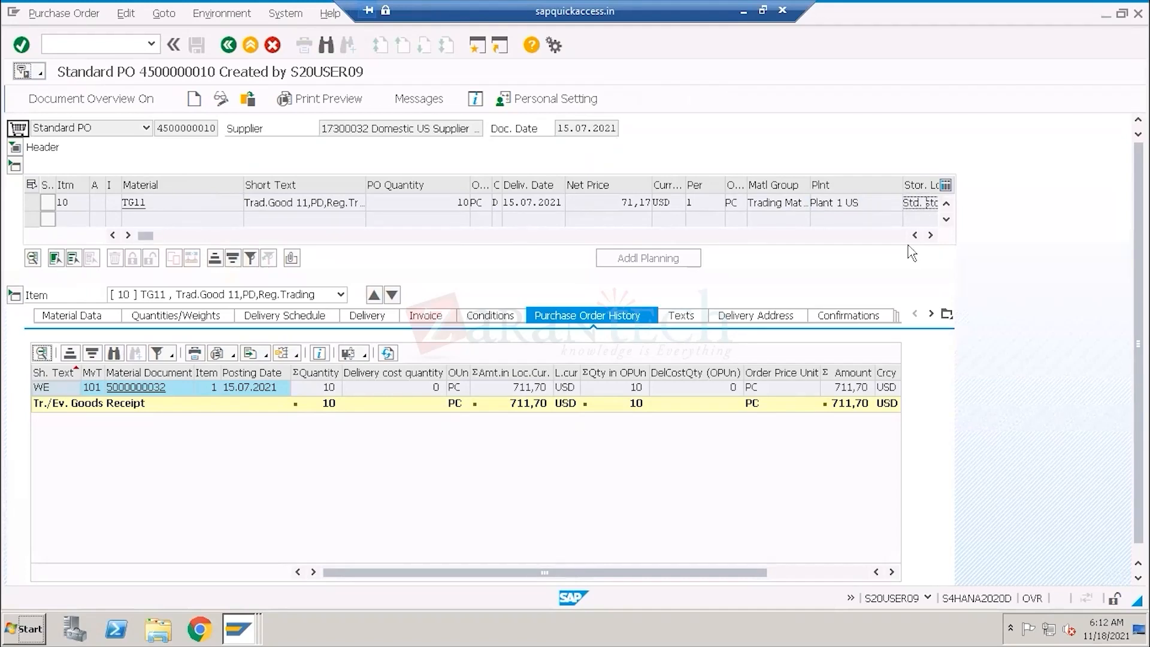
{"action": "left_click_drag", "start_coordinate": [868, 203], "coordinate": [804, 209]}
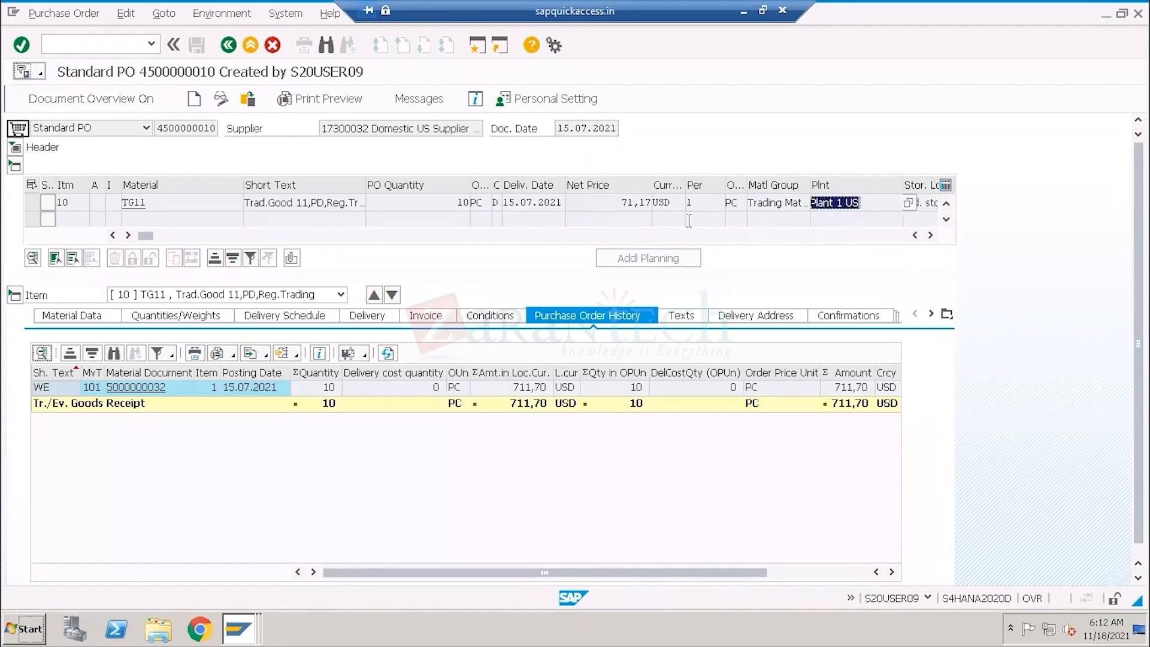
- Highlight material TG11 and its plant alternately, twice each, in purchase order item 10
{"action": "left_click_drag", "start_coordinate": [151, 203], "coordinate": [120, 204]}
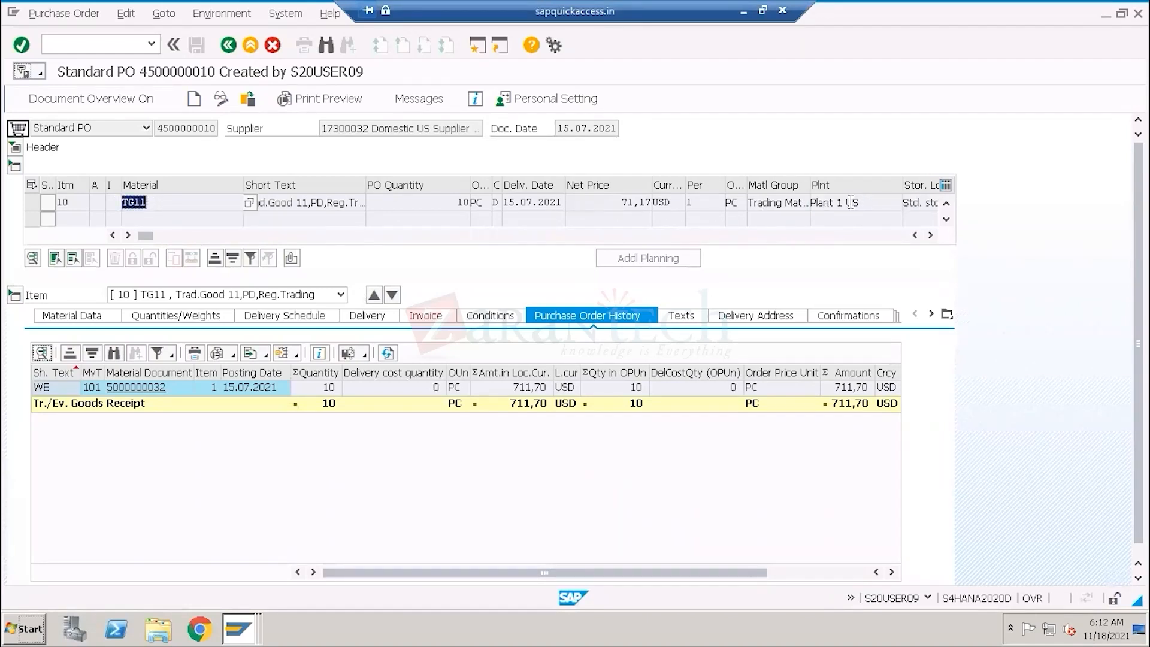
{"action": "left_click_drag", "start_coordinate": [853, 204], "coordinate": [793, 210]}
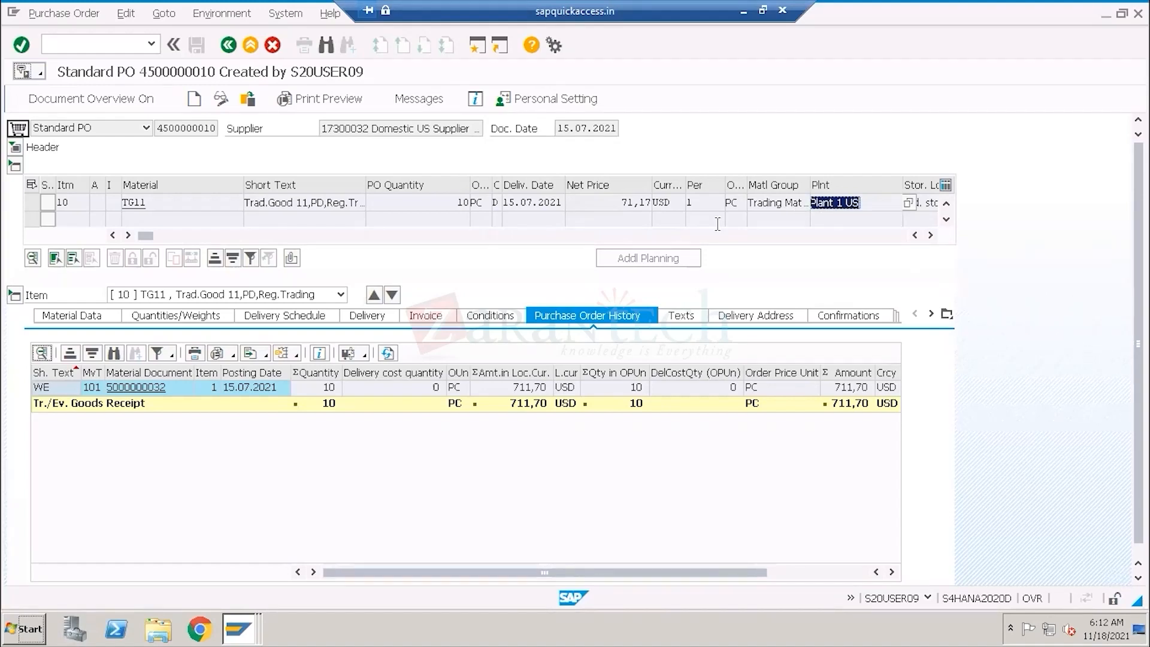
{"action": "left_click_drag", "start_coordinate": [149, 203], "coordinate": [115, 200]}
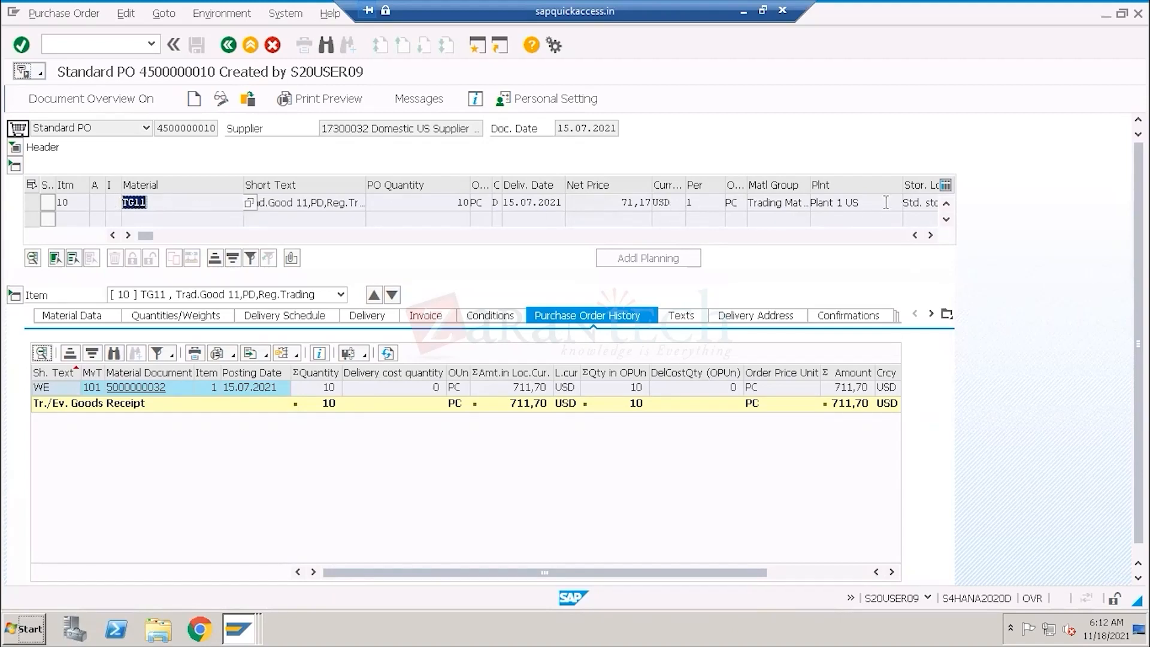
{"action": "left_click_drag", "start_coordinate": [861, 202], "coordinate": [801, 205]}
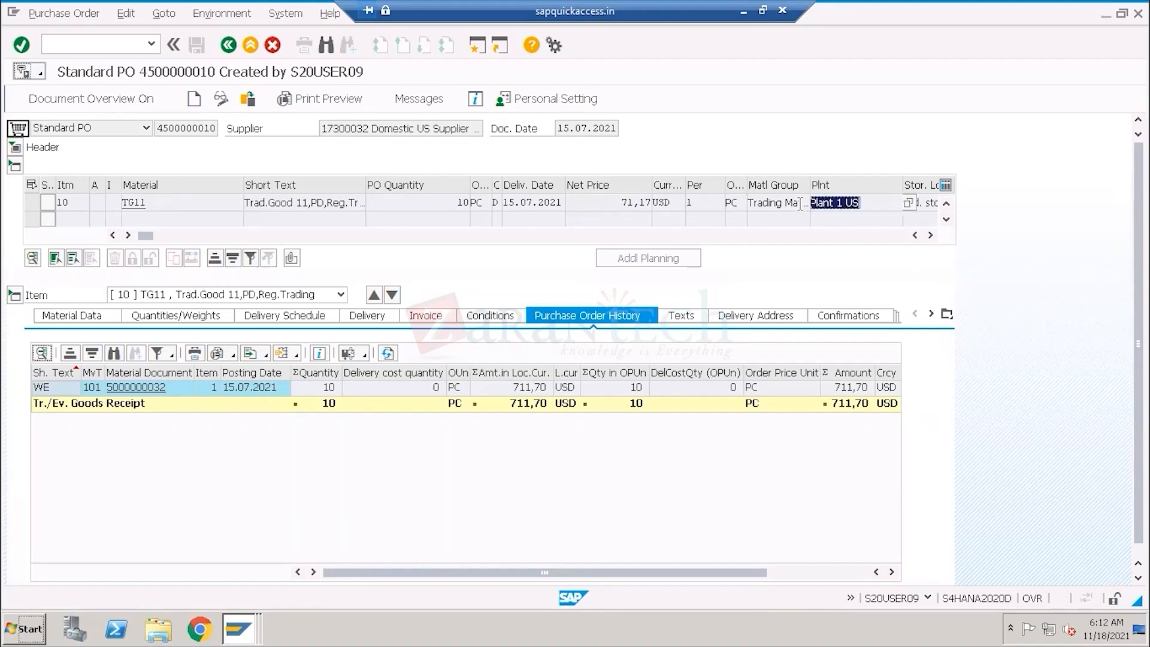
- Switch to Photos and show the P2P.png diagram of the MM-FI integration
{"action": "left_click", "coordinate": [746, 17]}
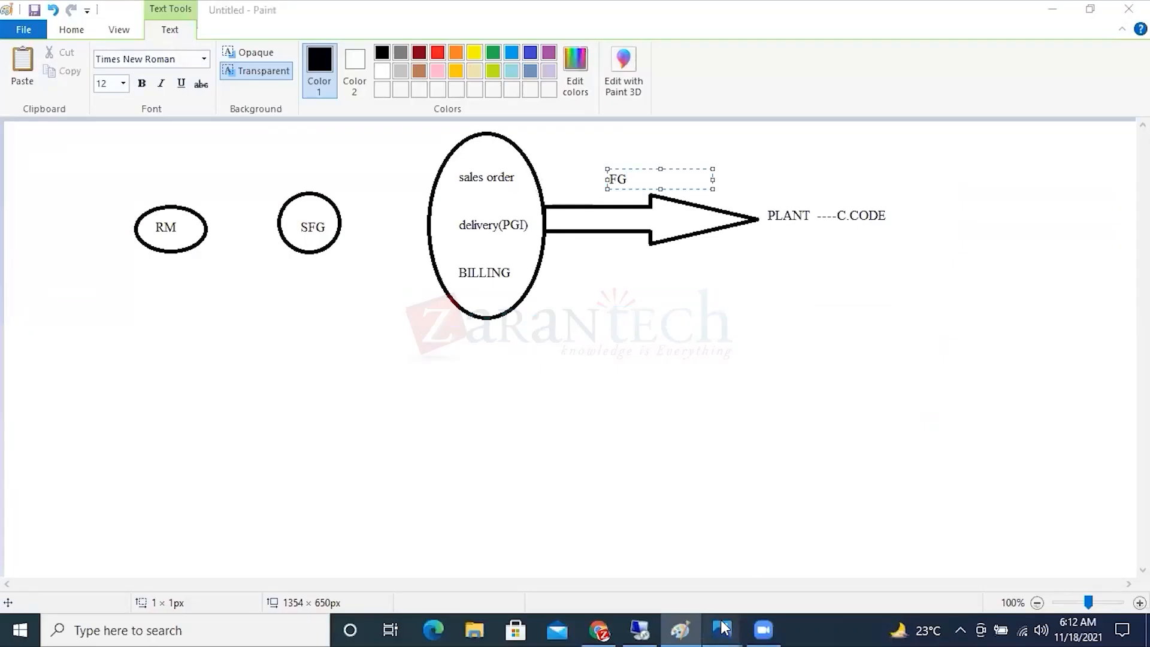
{"action": "mouse_move", "coordinate": [721, 629]}
{"action": "left_click", "coordinate": [812, 530]}
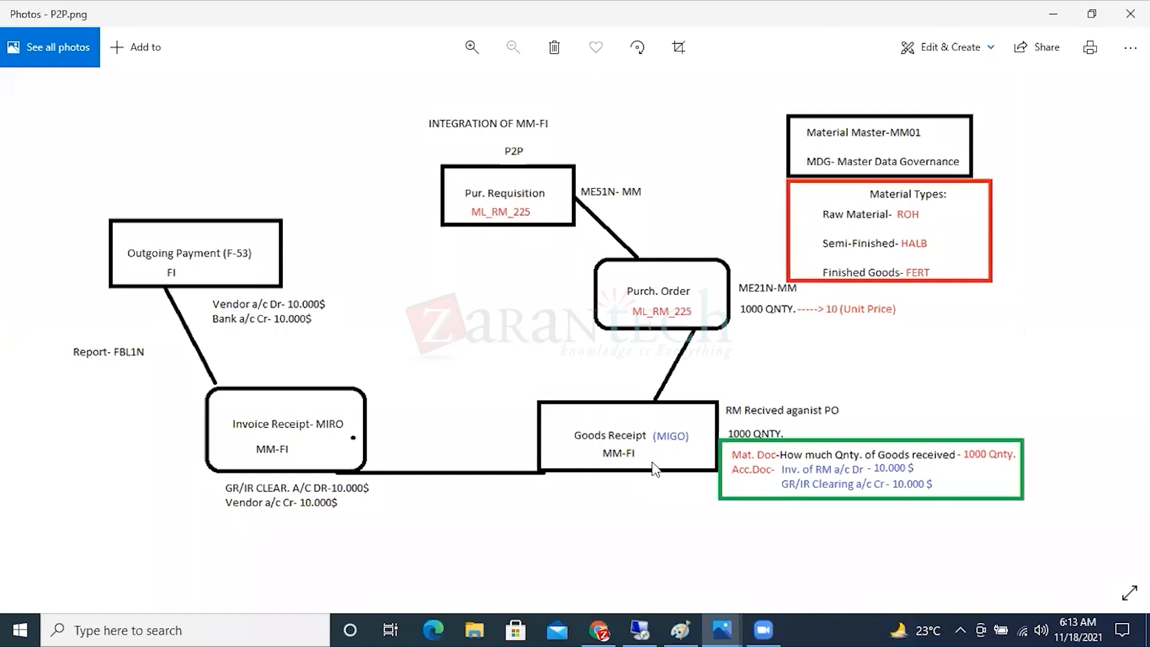
- Return to the SAP purchase order, review the storage location value list for item 10's plant, highlight the plant, and close the list
{"action": "left_click", "coordinate": [641, 622]}
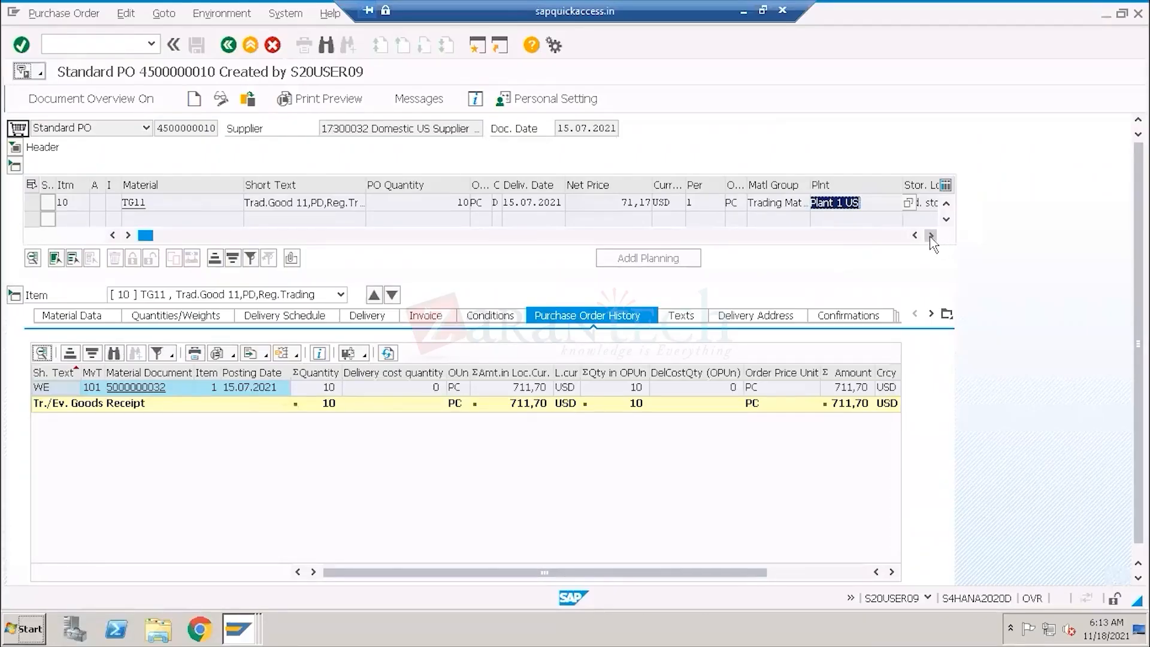
{"action": "left_click", "coordinate": [930, 234]}
{"action": "left_click", "coordinate": [930, 235]}
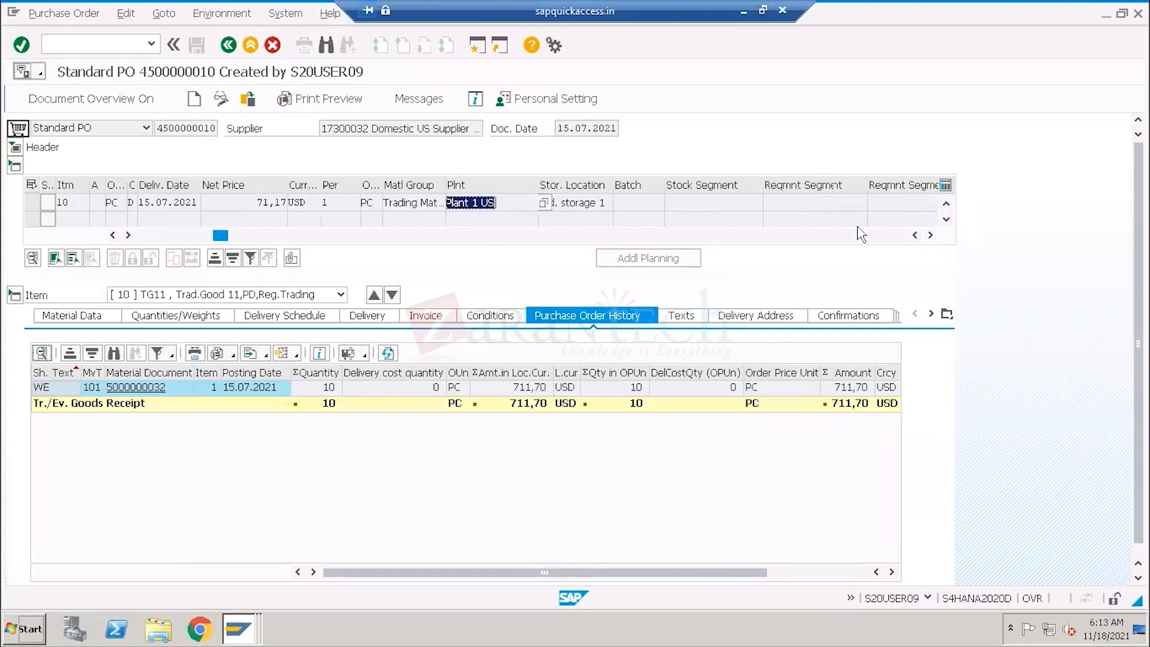
{"action": "left_click_drag", "start_coordinate": [606, 203], "coordinate": [537, 202]}
{"action": "left_click", "coordinate": [620, 204]}
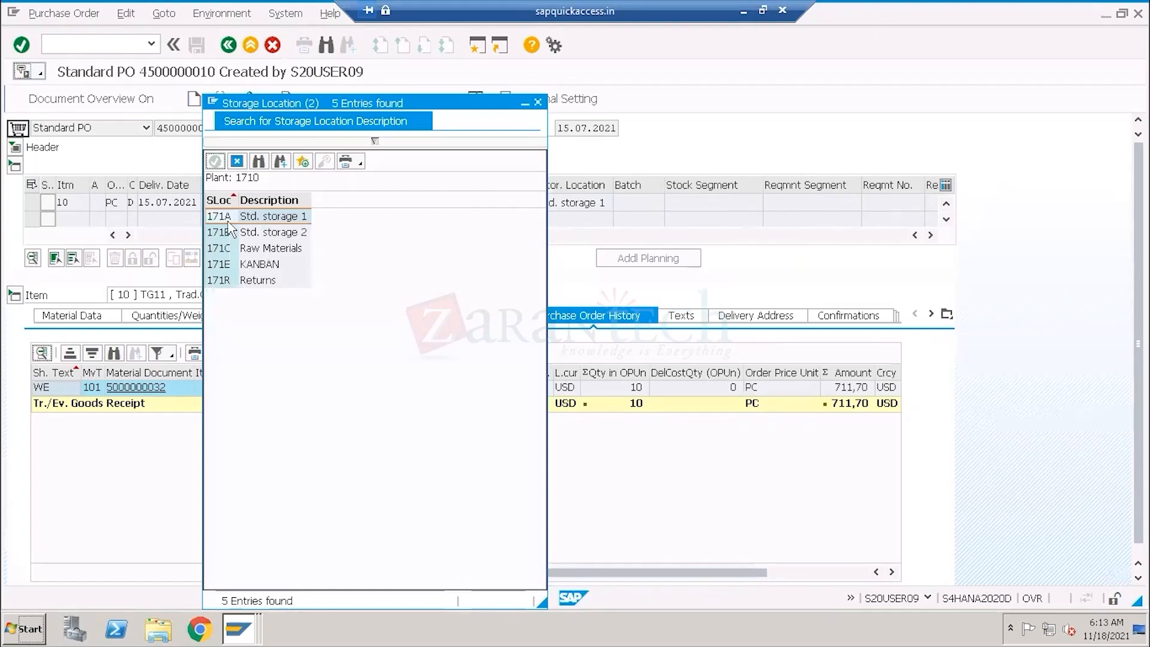
{"action": "left_click_drag", "start_coordinate": [297, 103], "coordinate": [769, 104]}
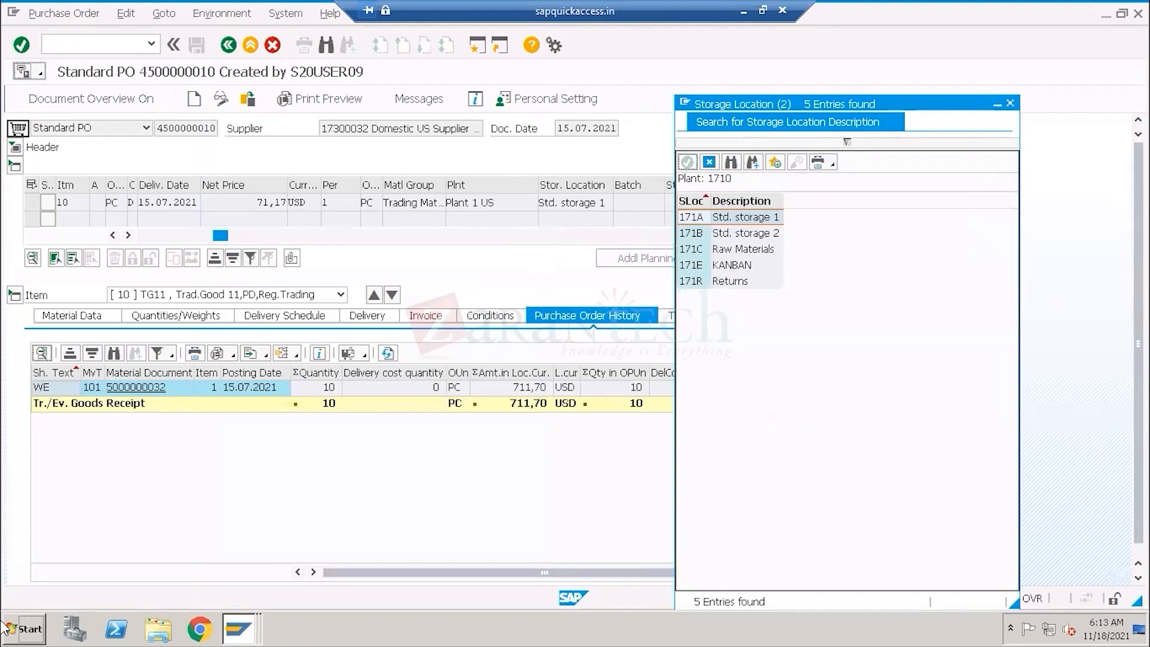
{"action": "left_click", "coordinate": [529, 197]}
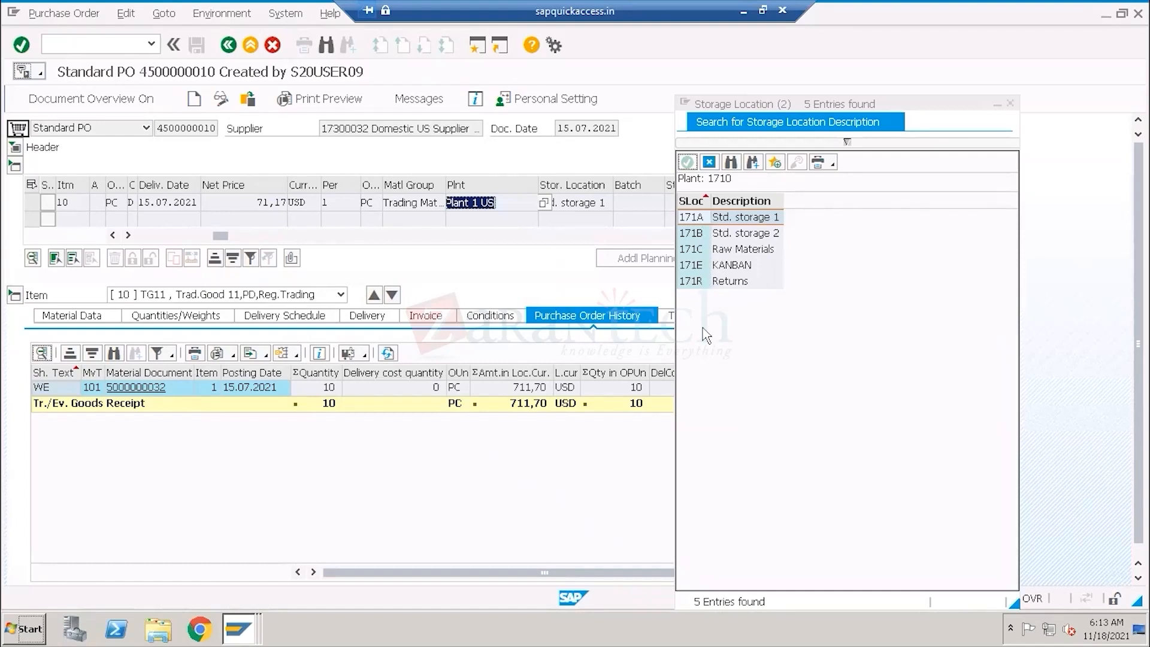
{"action": "left_click", "coordinate": [711, 162]}
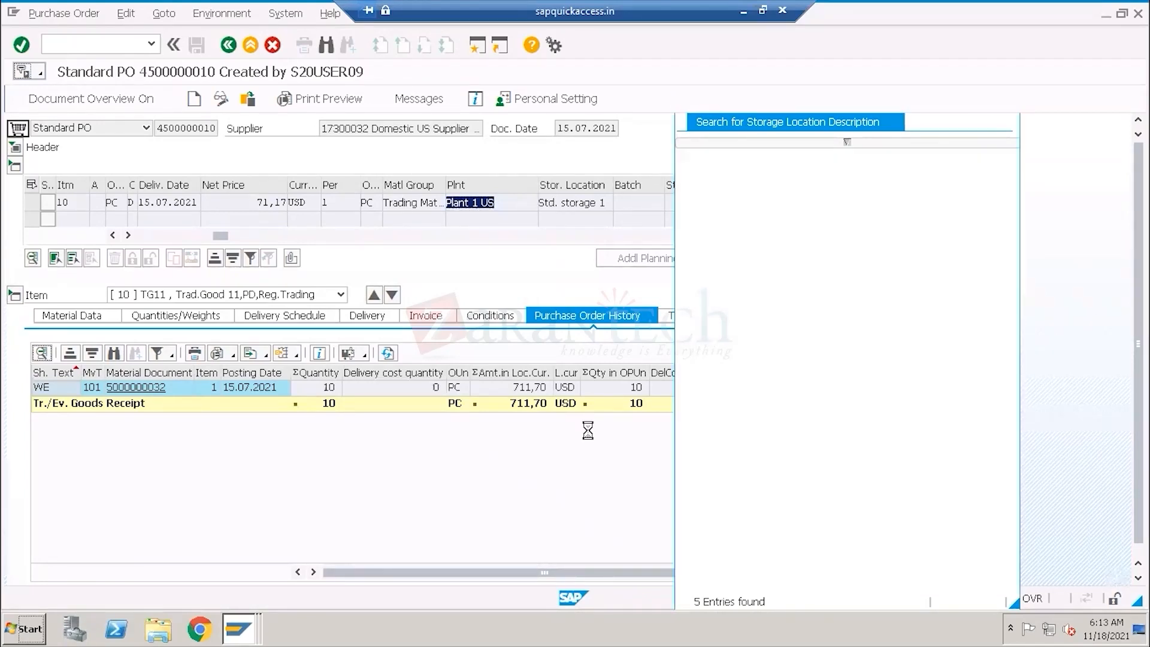
- Switch to Paint, finish the FG label, and draw a right-pointing block arrow from the RM ellipse to the SFG circle
{"action": "left_click", "coordinate": [743, 23]}
{"action": "left_click", "coordinate": [679, 630]}
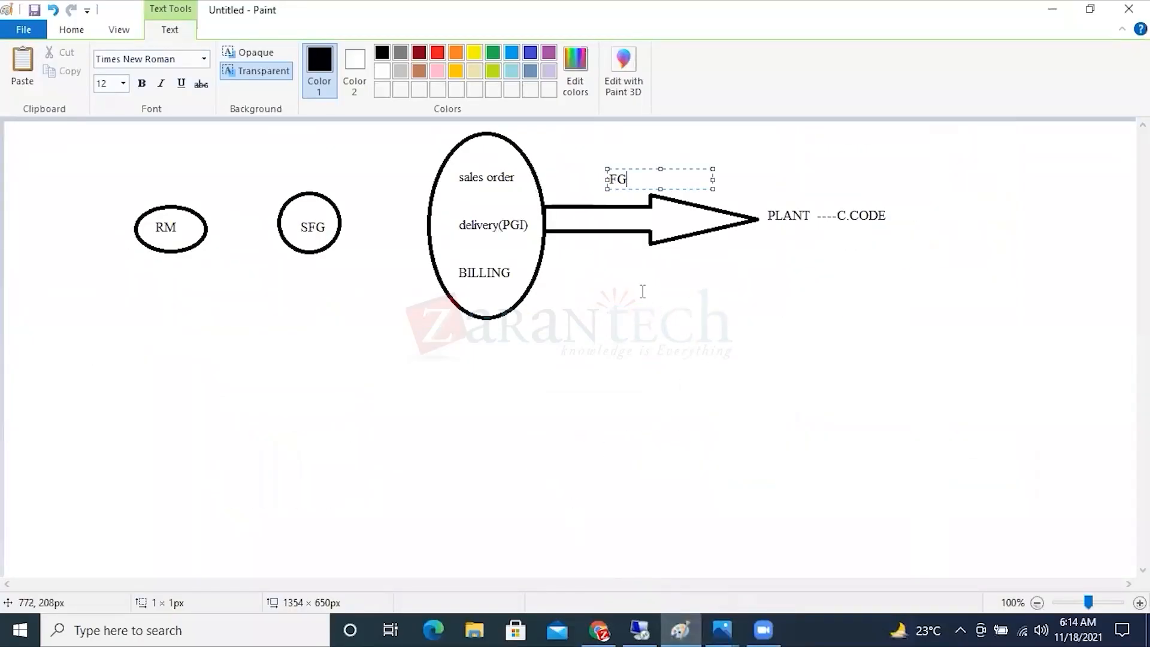
{"action": "left_click", "coordinate": [614, 301]}
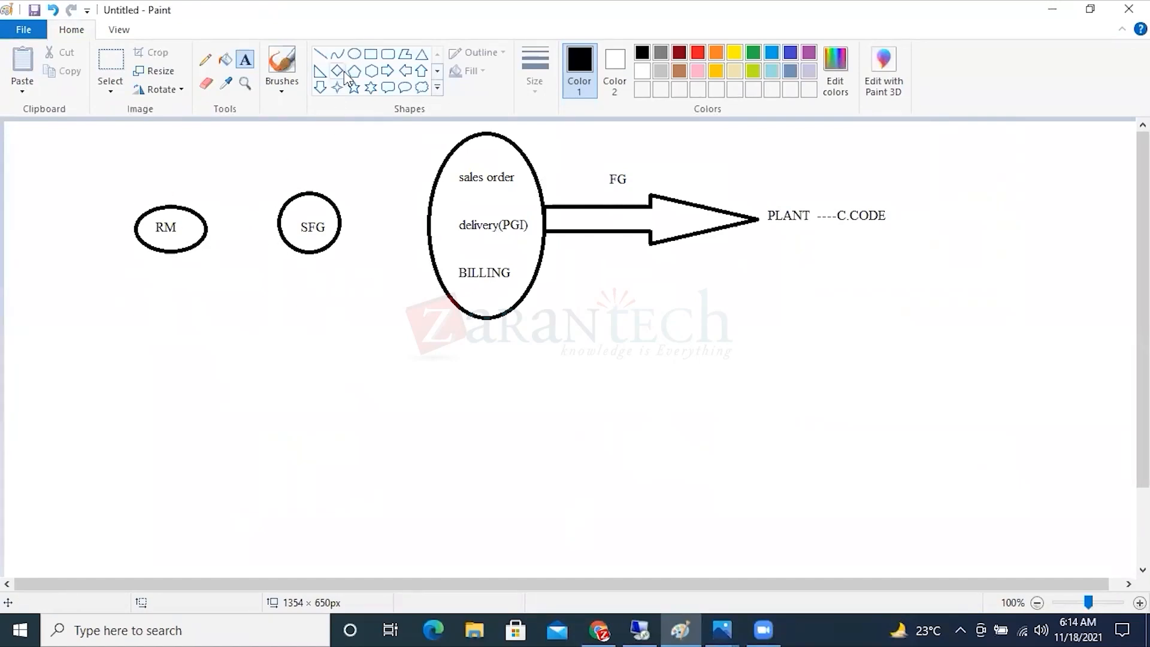
{"action": "left_click", "coordinate": [387, 70]}
{"action": "left_click_drag", "start_coordinate": [210, 215], "coordinate": [277, 237]}
{"action": "left_click", "coordinate": [333, 269]}
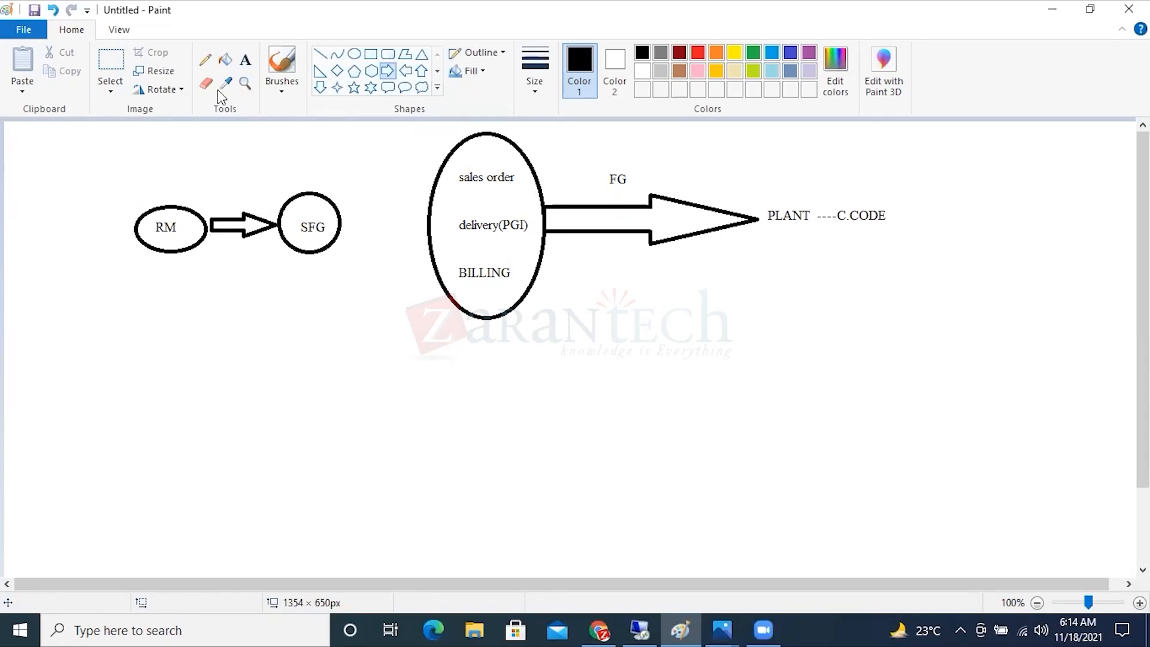
- Add the text "R/M ISSUE AGANIST PRODUCTION ORDER" below the RM and SFG shapes and enlarge its text box to fit one line
{"action": "left_click", "coordinate": [243, 62]}
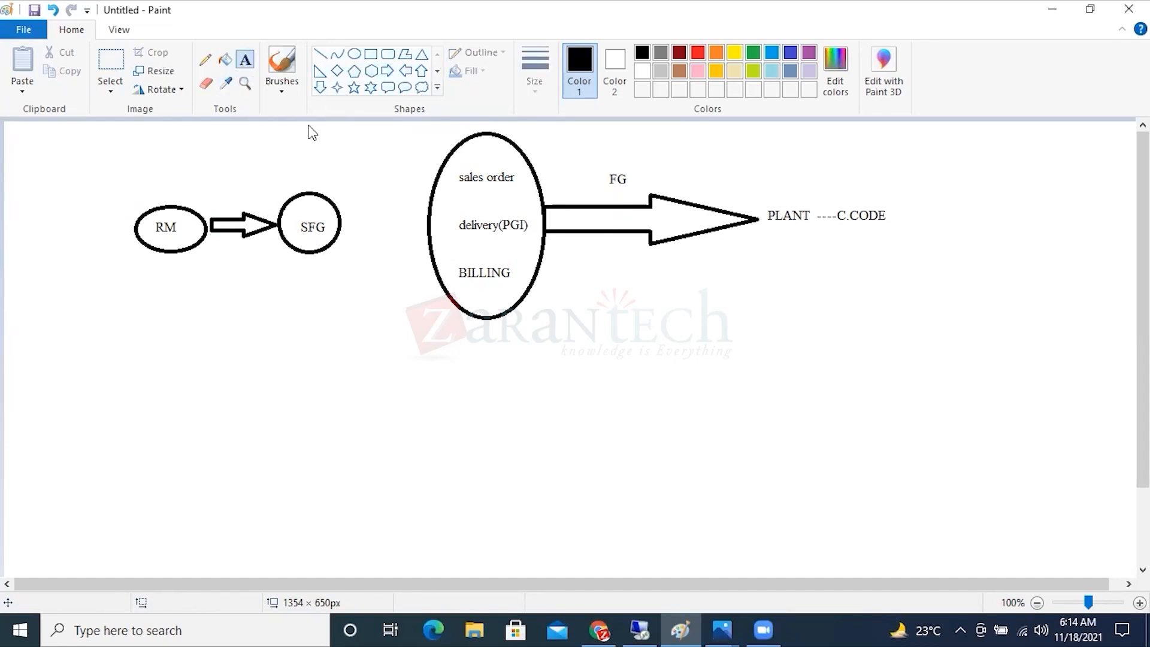
{"action": "left_click", "coordinate": [130, 342]}
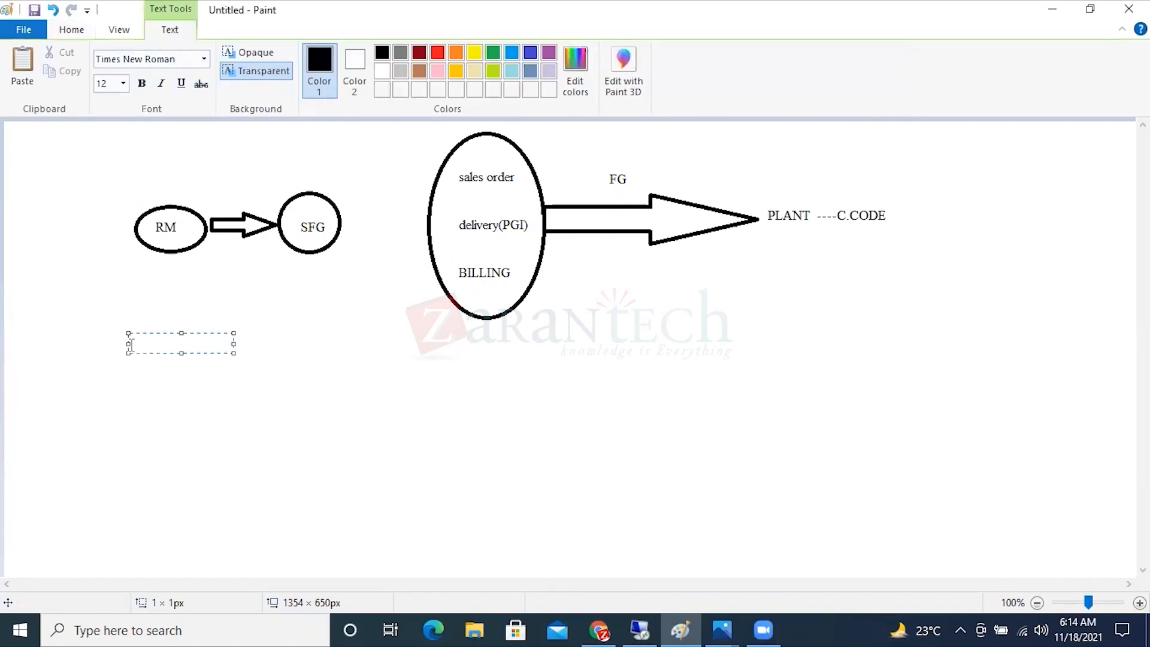
{"action": "type", "text": "R/M ISSUE AGANIST "}
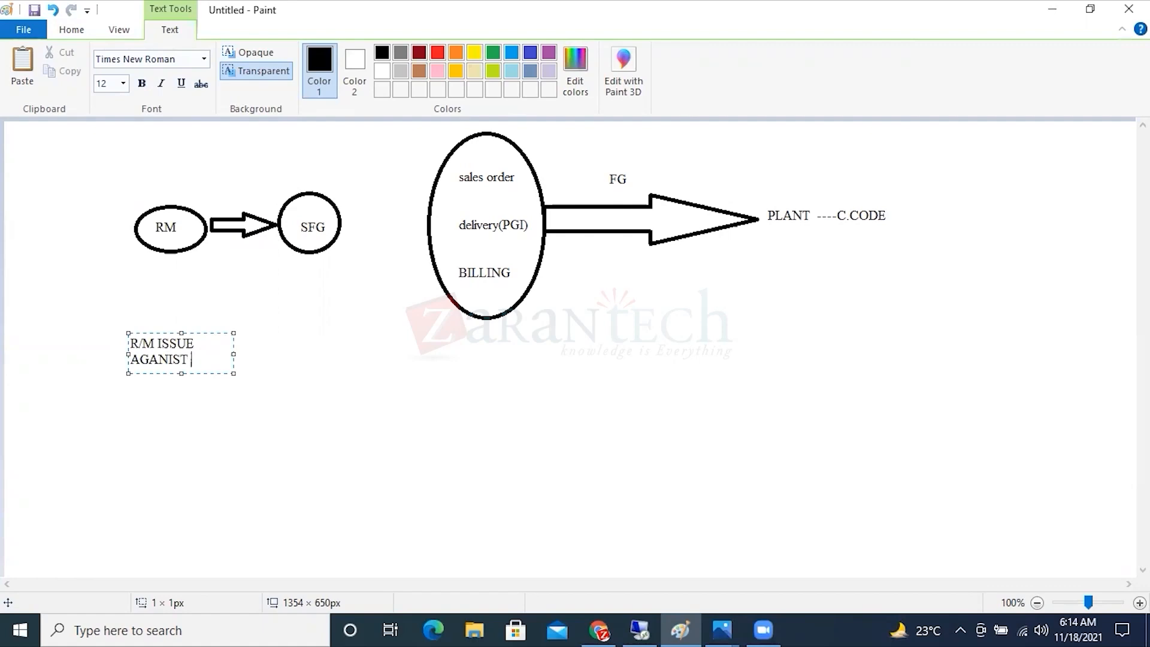
{"action": "type", "text": "PRODUC"}
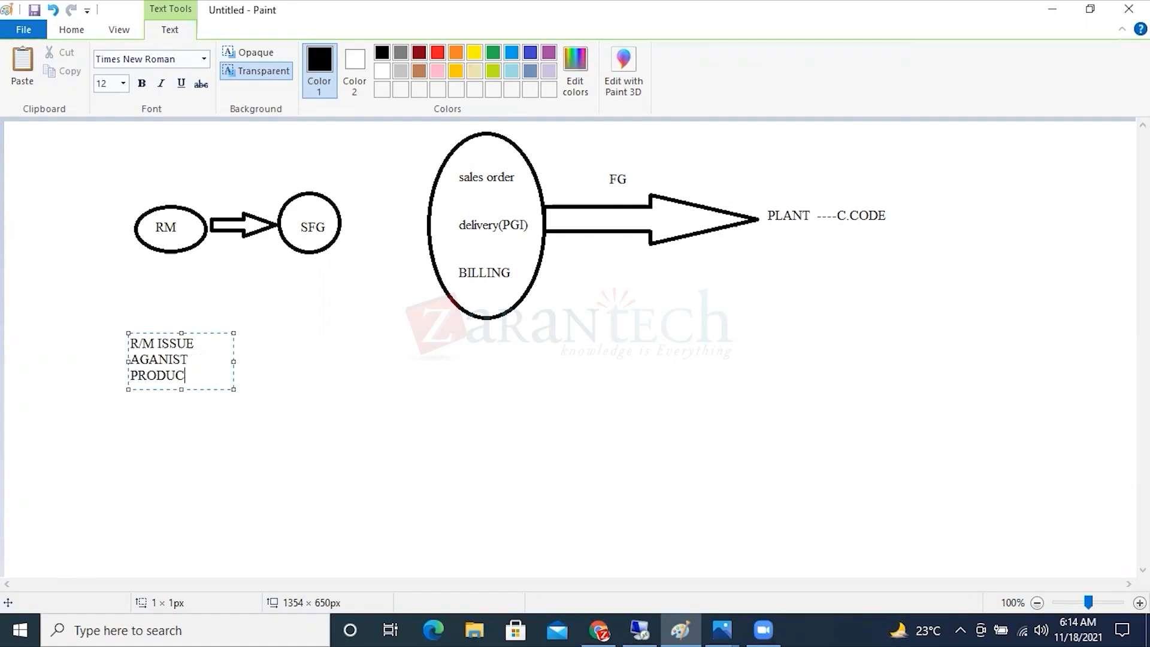
{"action": "type", "text": "TION ORDER"}
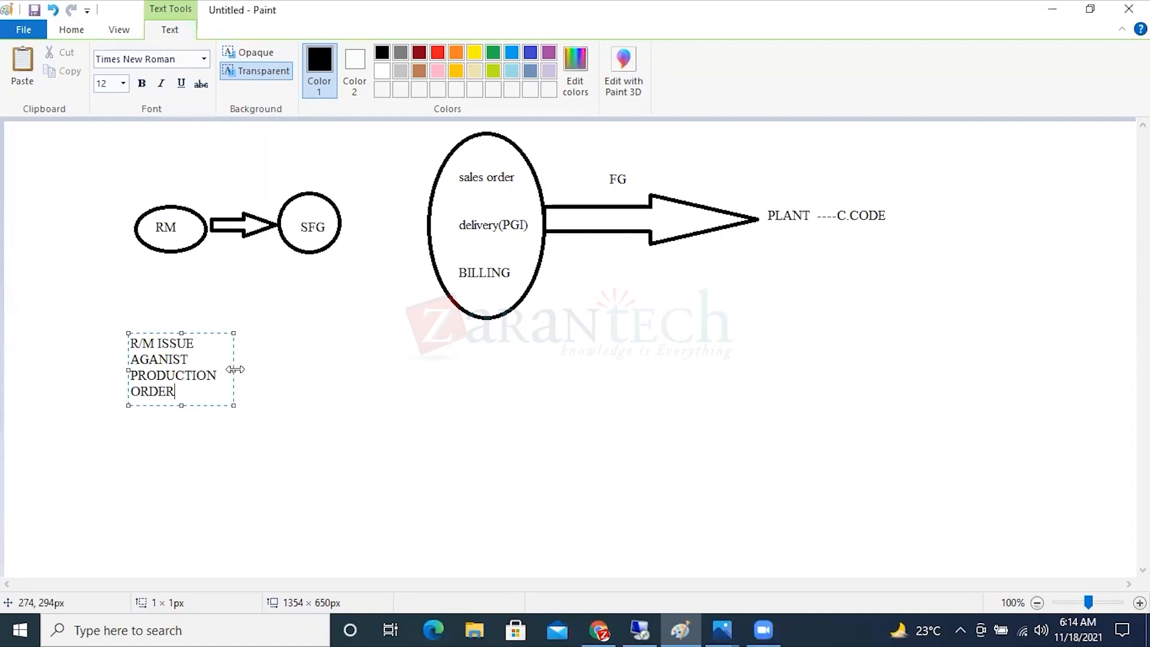
{"action": "left_click_drag", "start_coordinate": [235, 370], "coordinate": [540, 369]}
{"action": "left_click_drag", "start_coordinate": [194, 344], "coordinate": [128, 344]}
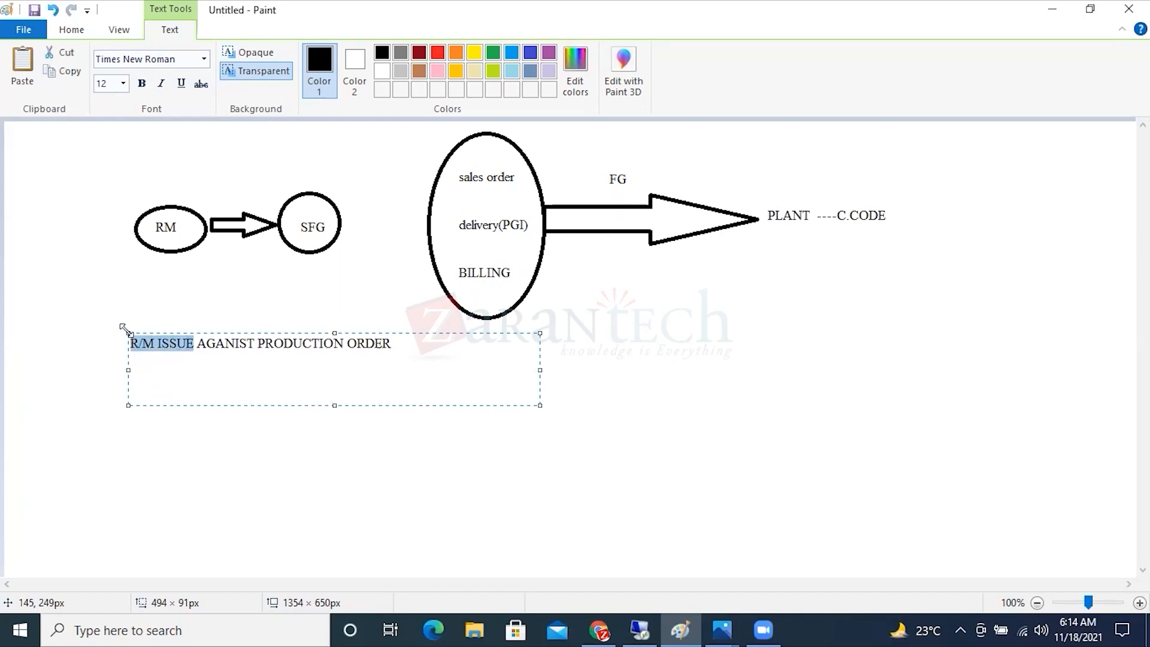
{"action": "left_click_drag", "start_coordinate": [127, 331], "coordinate": [31, 300]}
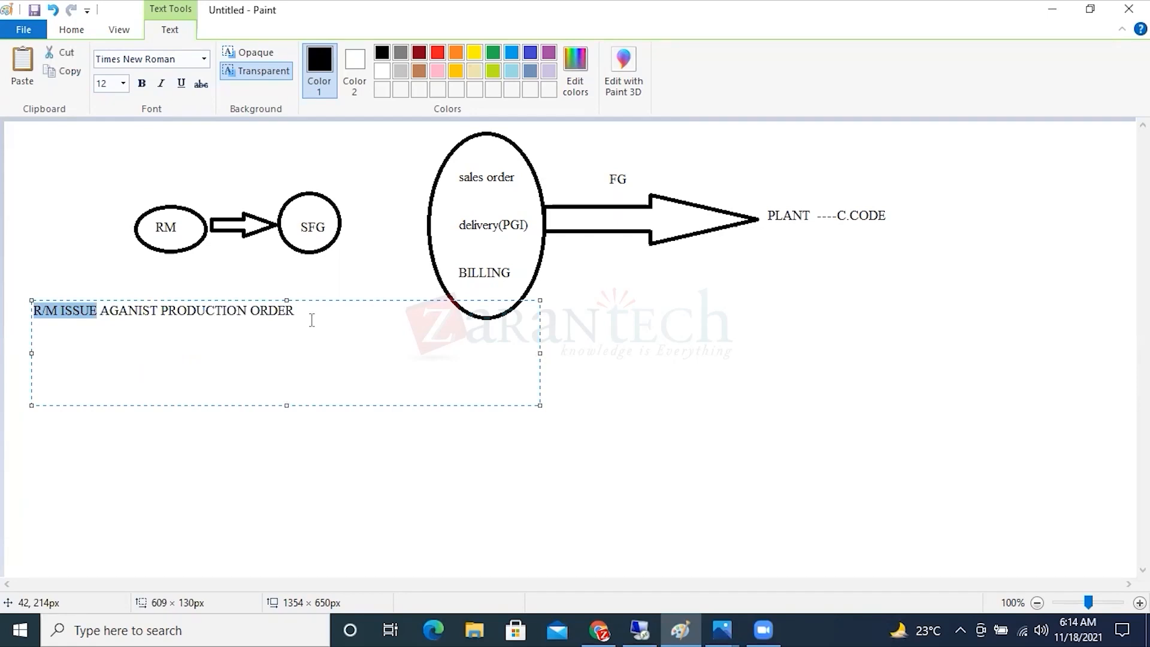
- Revisit the P2P diagram in Photos, return to Paint, and highlight "AGANIST PRODUCTION ORDER" in the note
{"action": "mouse_move", "coordinate": [722, 630]}
{"action": "left_click", "coordinate": [799, 572]}
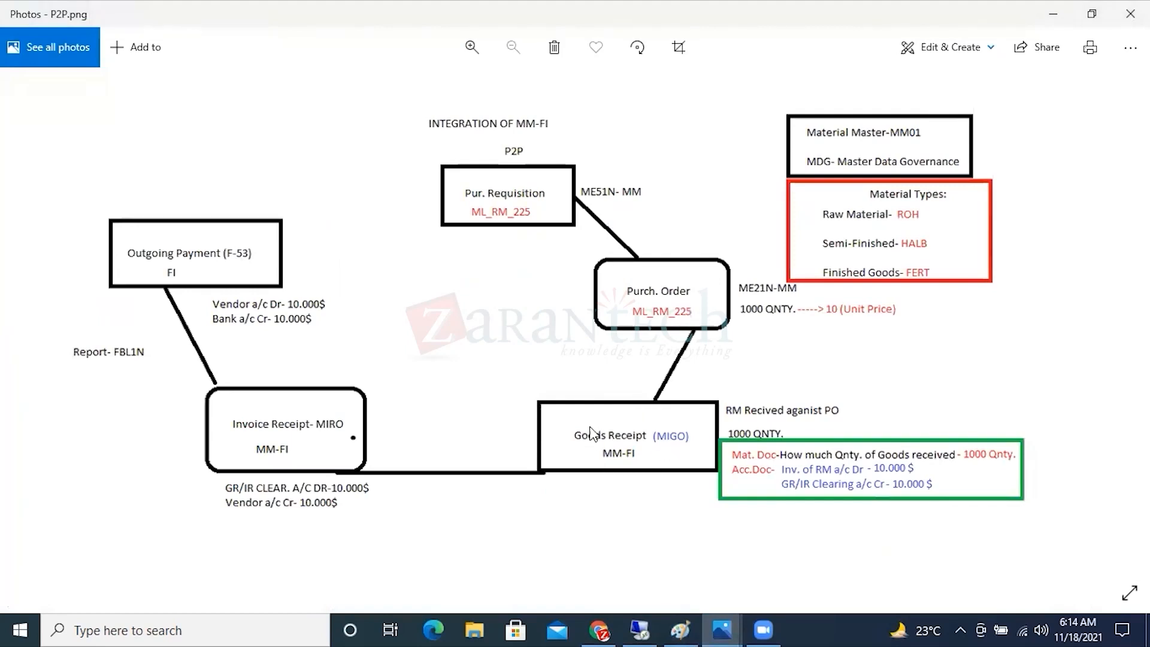
{"action": "left_click", "coordinate": [686, 627]}
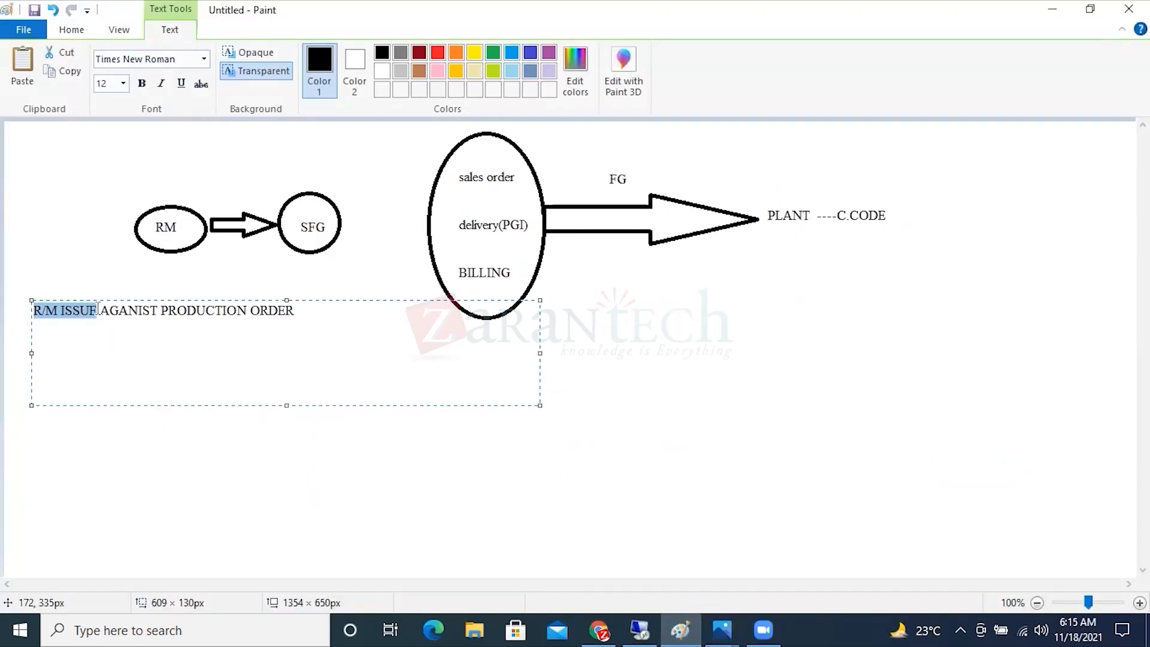
{"action": "left_click_drag", "start_coordinate": [97, 310], "coordinate": [294, 309]}
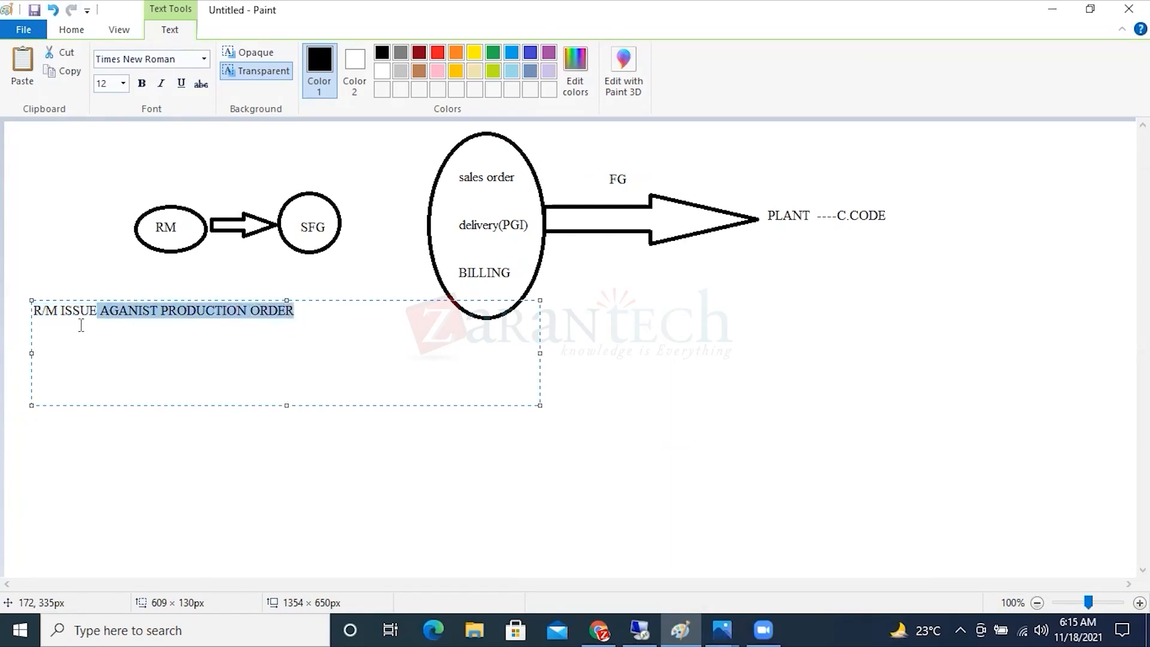
- Add the entry lines "R/M CONSUMPTION A/C DR" and "R/M INV. A/C" under the note's heading, separated by a blank line
{"action": "left_click", "coordinate": [320, 315]}
{"action": "key", "text": "Return"}
{"action": "key", "text": "Return"}
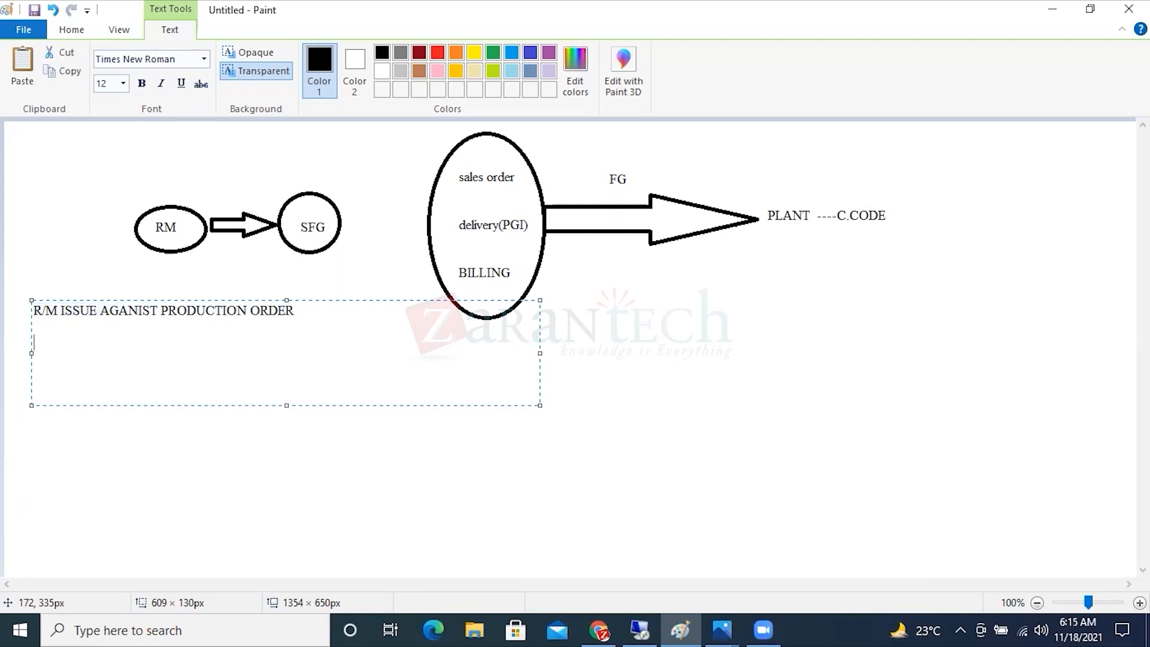
{"action": "type", "text": "R/M CONSUMPTIO"}
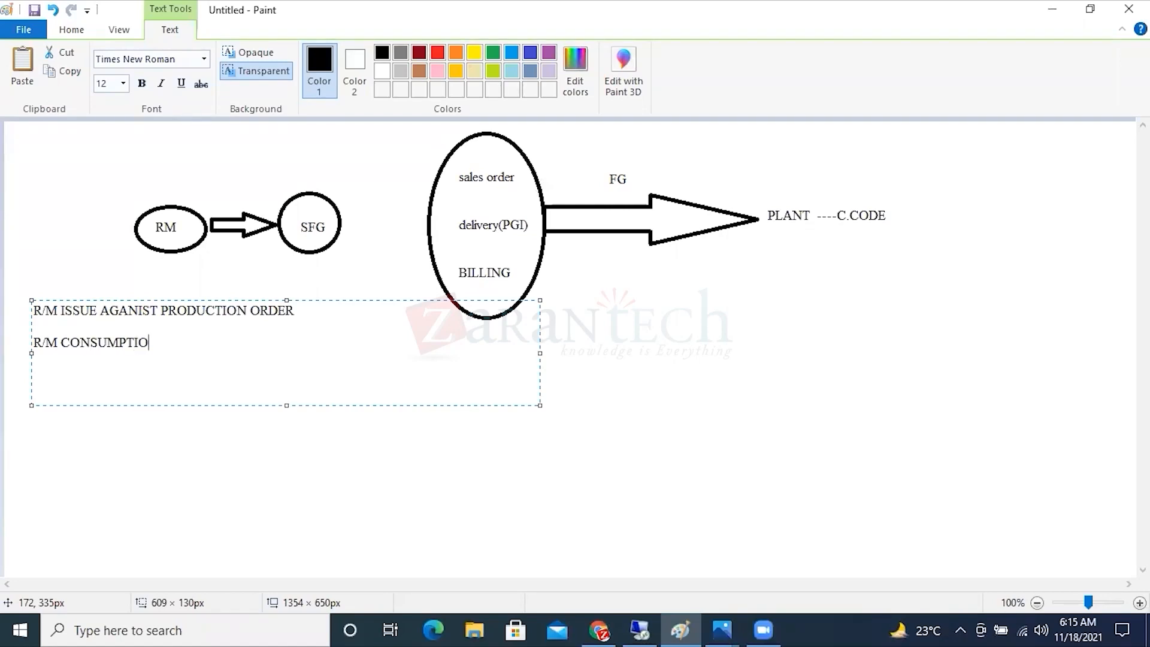
{"action": "type", "text": "N A/C DR"}
{"action": "key", "text": "Return"}
{"action": "type", "text": "R/M IN"}
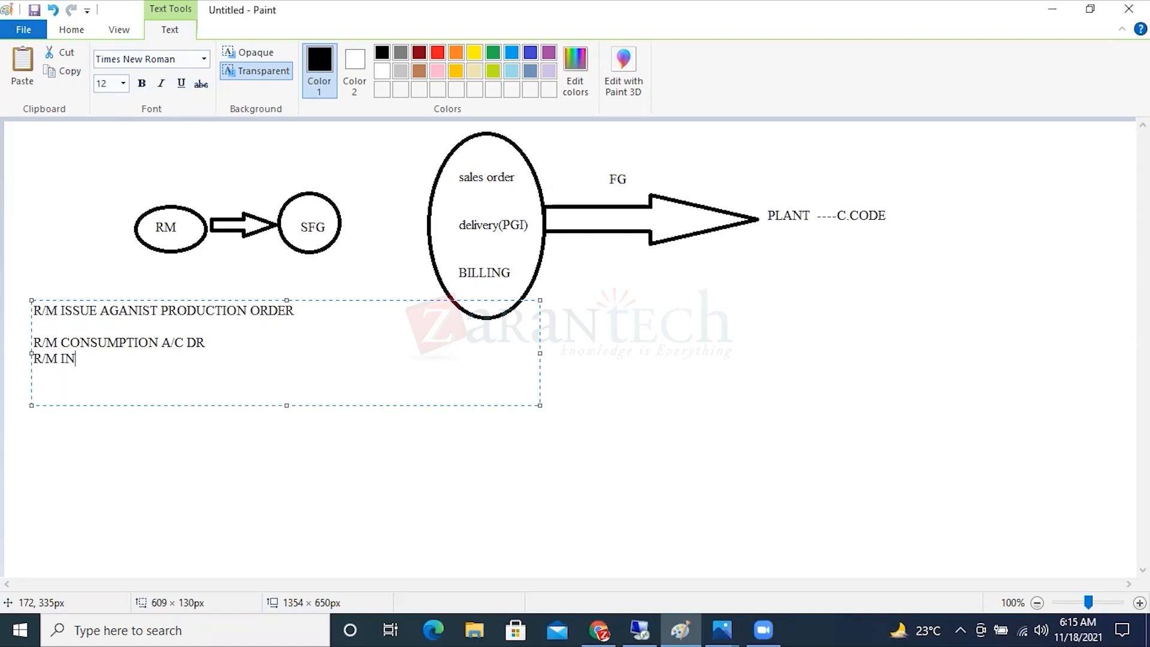
{"action": "type", "text": "V. A/C"}
- Highlight the consumption line and the words PRODUCTION ORDER, and append "(P&L)" to the R/M CONSUMPTION A/C DR line
{"action": "left_click_drag", "start_coordinate": [205, 344], "coordinate": [34, 343]}
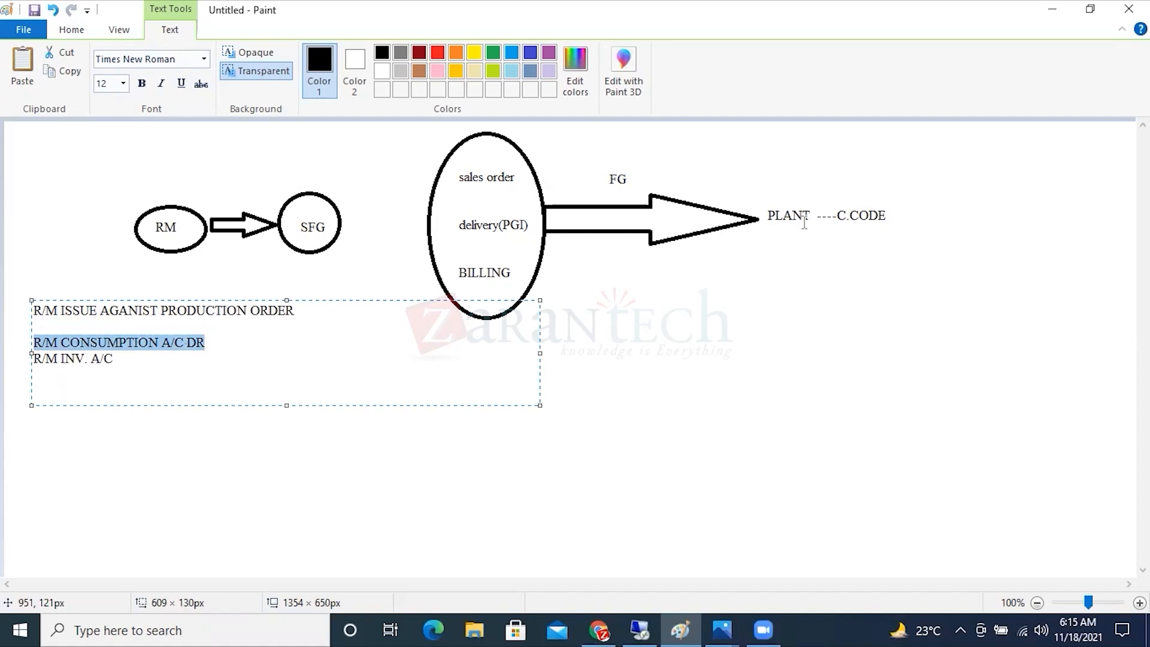
{"action": "left_click_drag", "start_coordinate": [294, 310], "coordinate": [158, 313]}
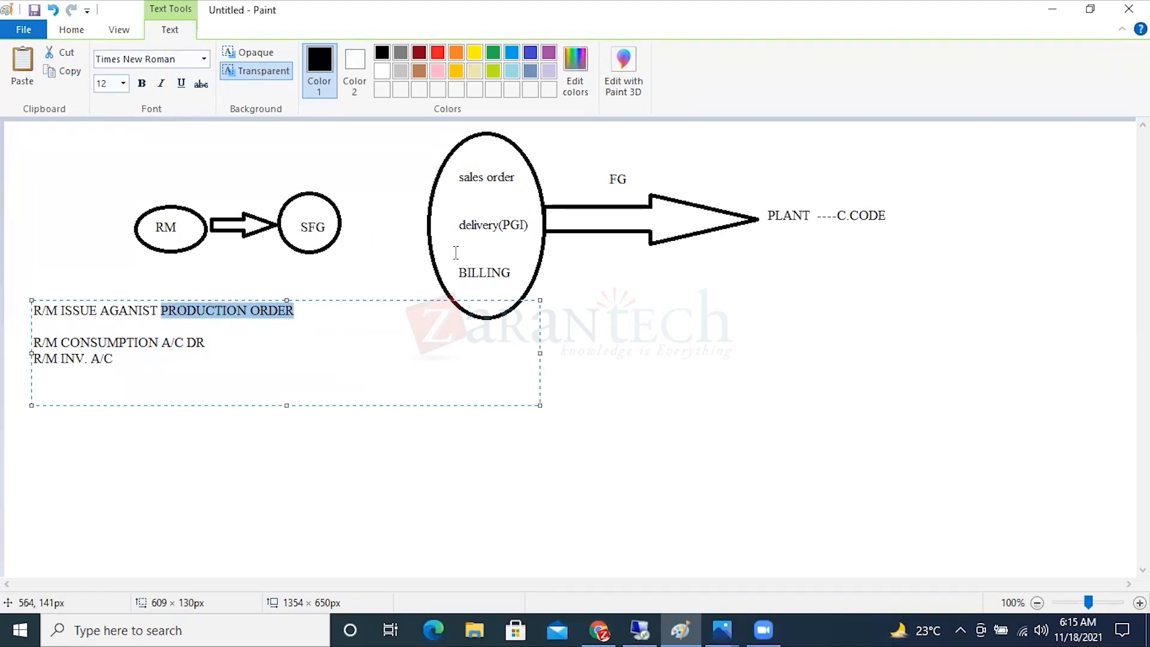
{"action": "left_click_drag", "start_coordinate": [159, 343], "coordinate": [60, 344]}
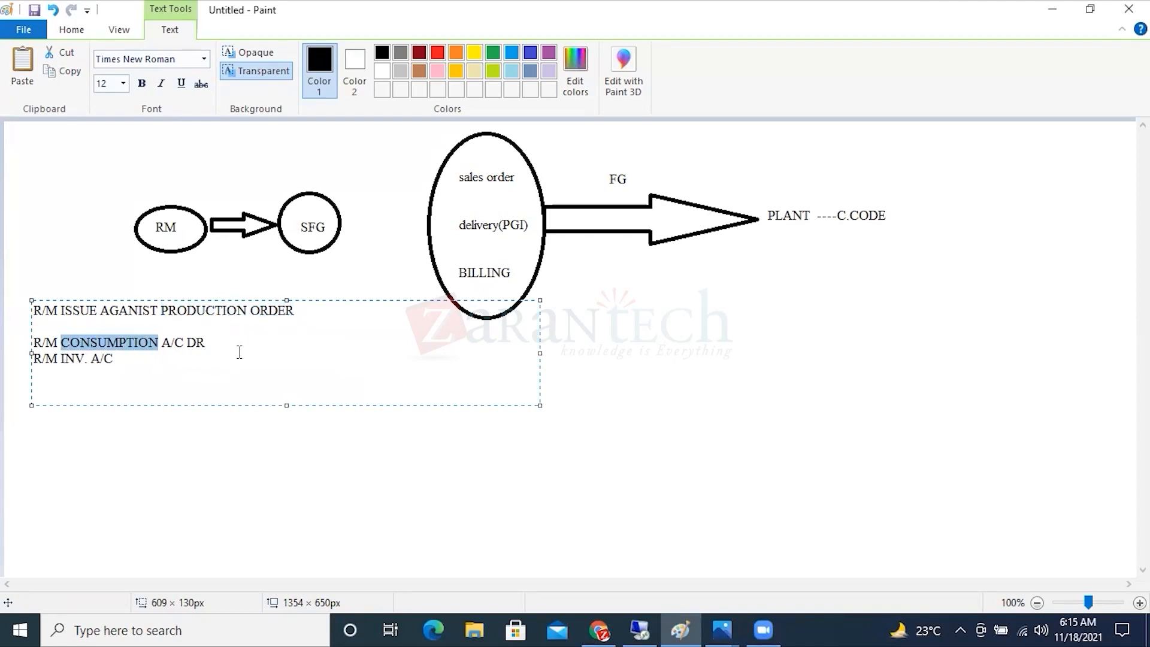
{"action": "left_click", "coordinate": [220, 342]}
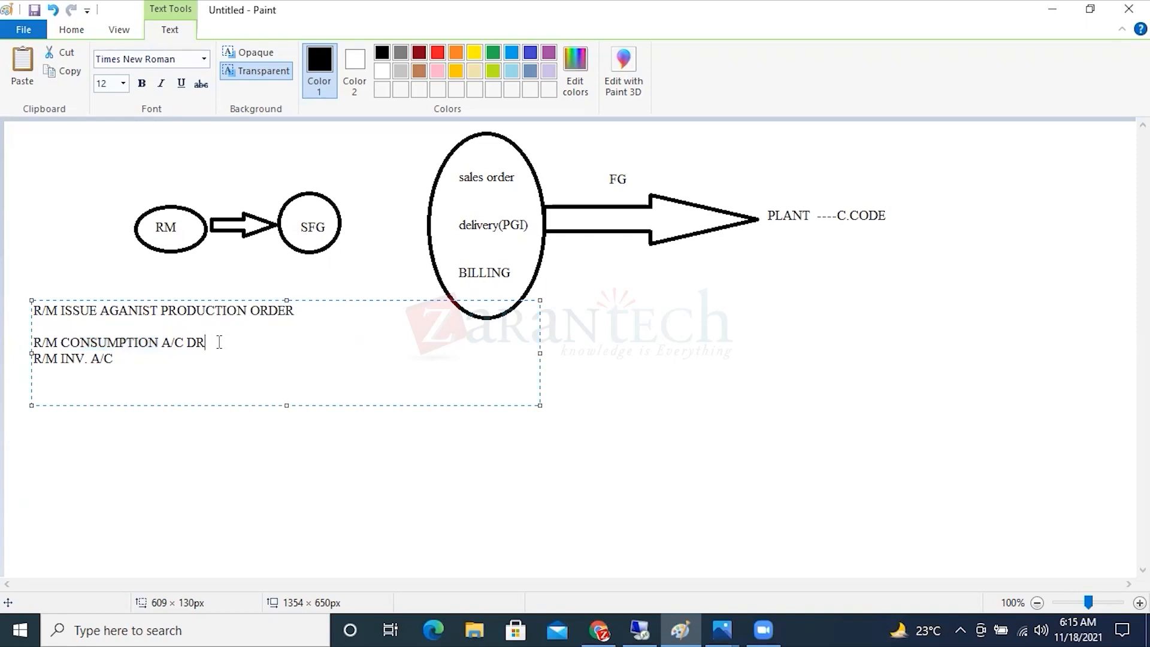
{"action": "type", "text": "(P&L"}
- Switch to the SAP purchase order, highlight item 10's plant again, and return to the Paint sketch
{"action": "left_click", "coordinate": [640, 630]}
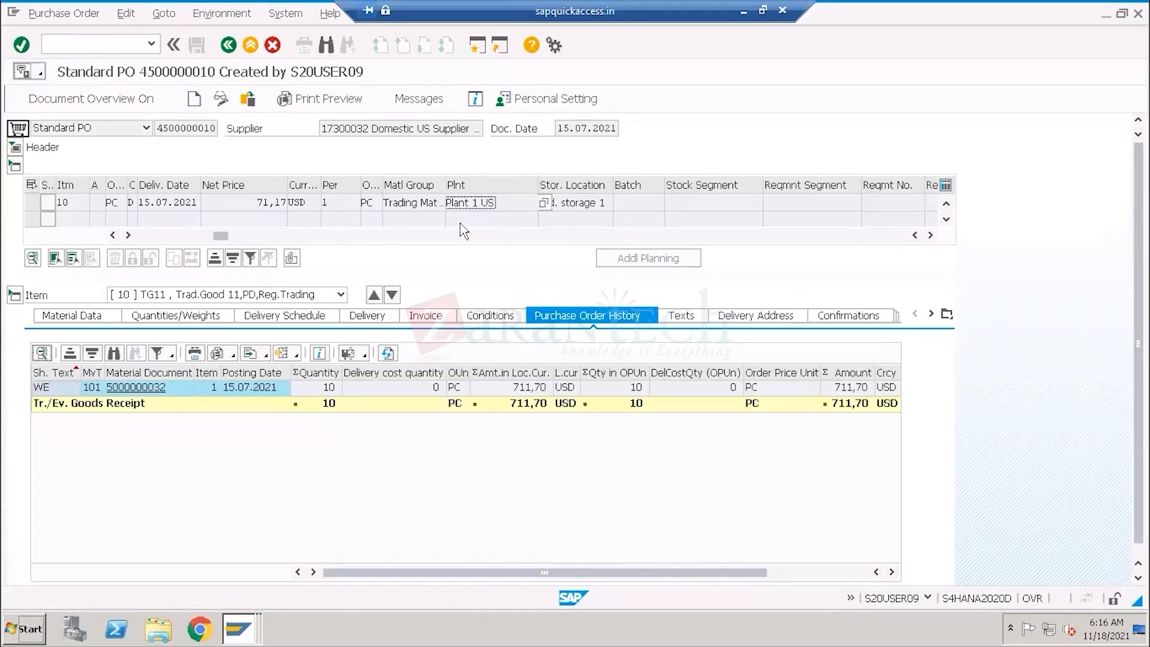
{"action": "left_click_drag", "start_coordinate": [501, 203], "coordinate": [443, 202]}
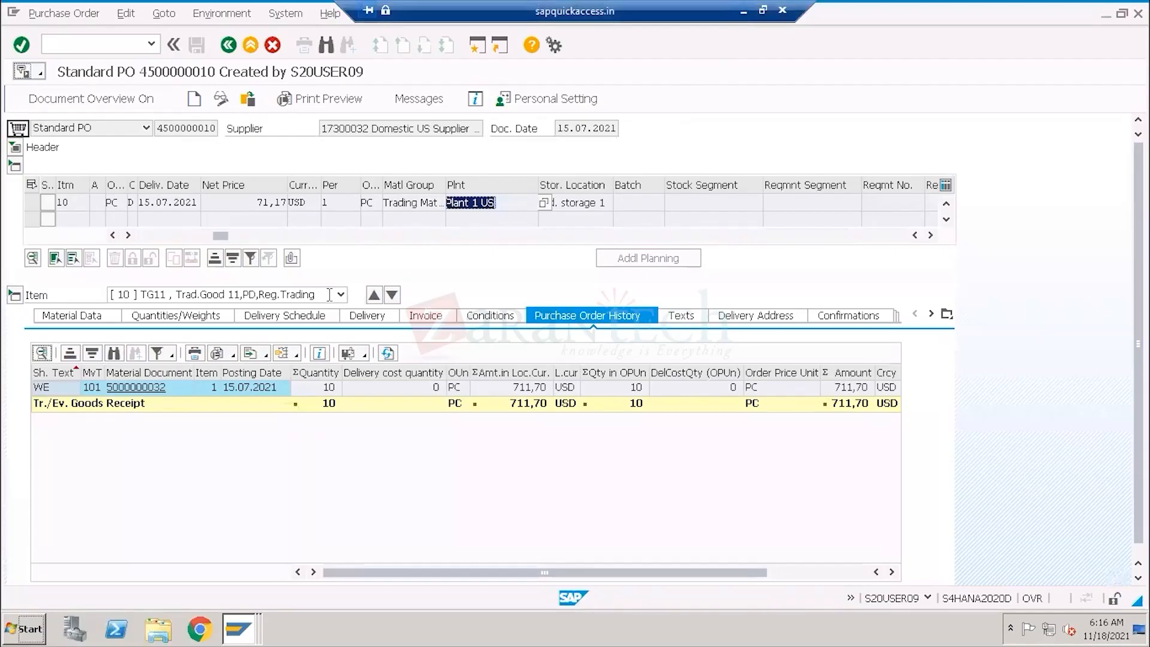
{"action": "left_click", "coordinate": [743, 11]}
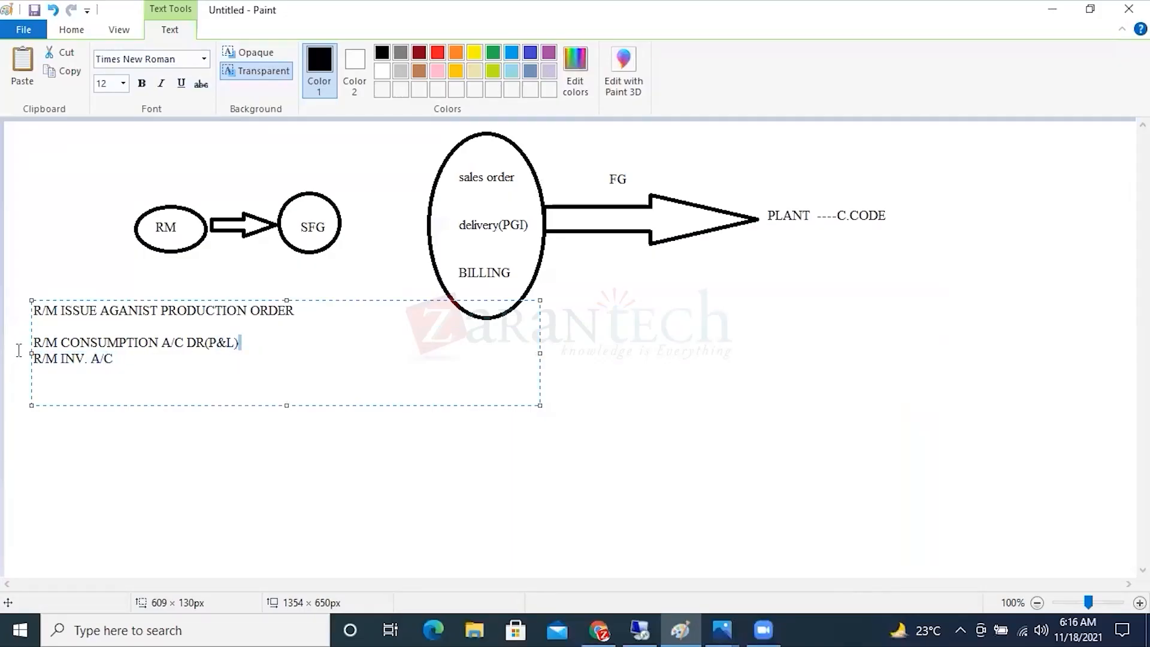
- Highlight the raw material consumption line in the sketch, switch to the SAP purchase order, and highlight item 10's plant
{"action": "left_click", "coordinate": [25, 342], "text": "shift"}
{"action": "left_click", "coordinate": [639, 630]}
{"action": "left_click_drag", "start_coordinate": [497, 205], "coordinate": [439, 206]}
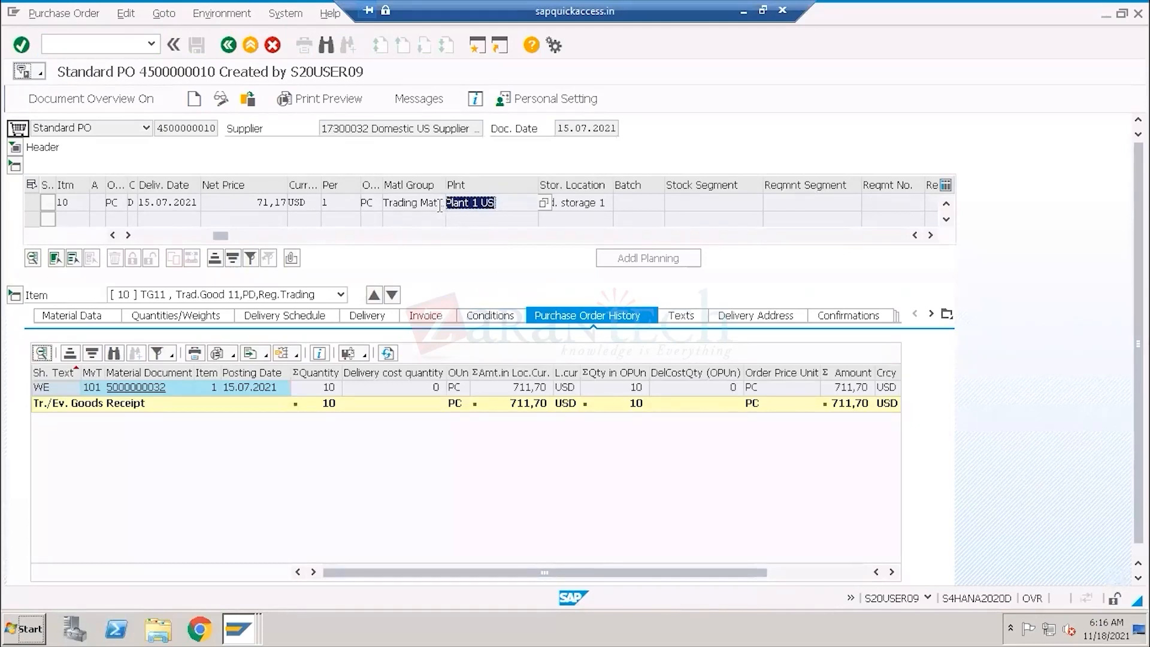
- Create an additional SAP session, run transaction spro in it, and display the SAP Reference IMG
{"action": "left_click", "coordinate": [83, 39]}
{"action": "type", "text": "/O"}
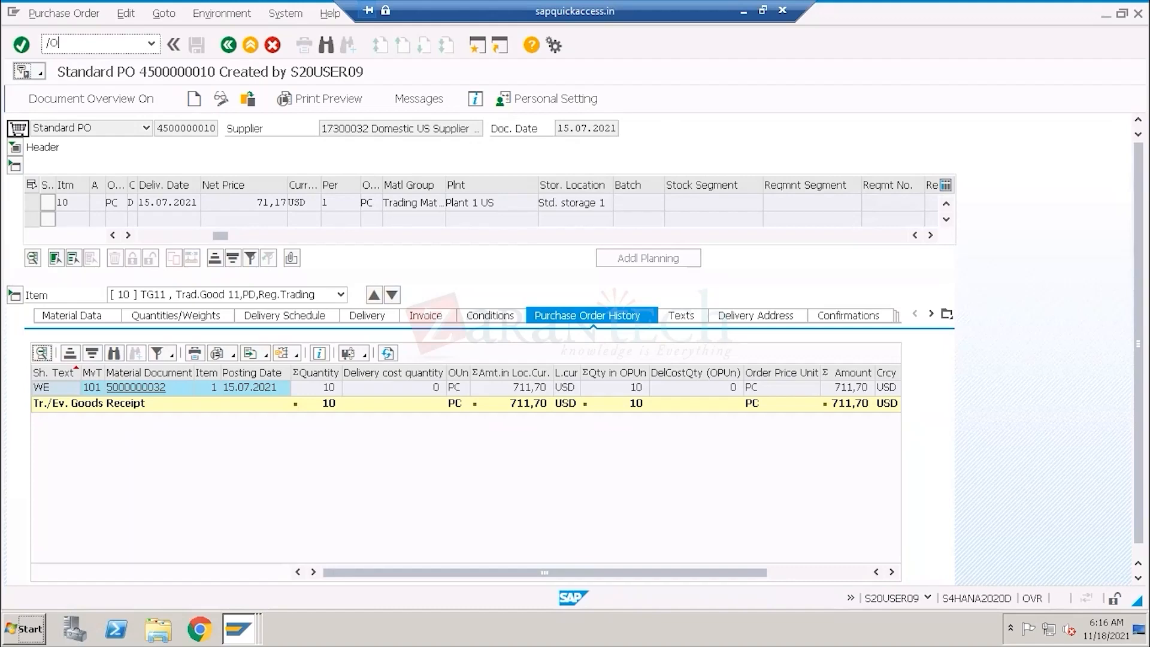
{"action": "key", "text": "Return"}
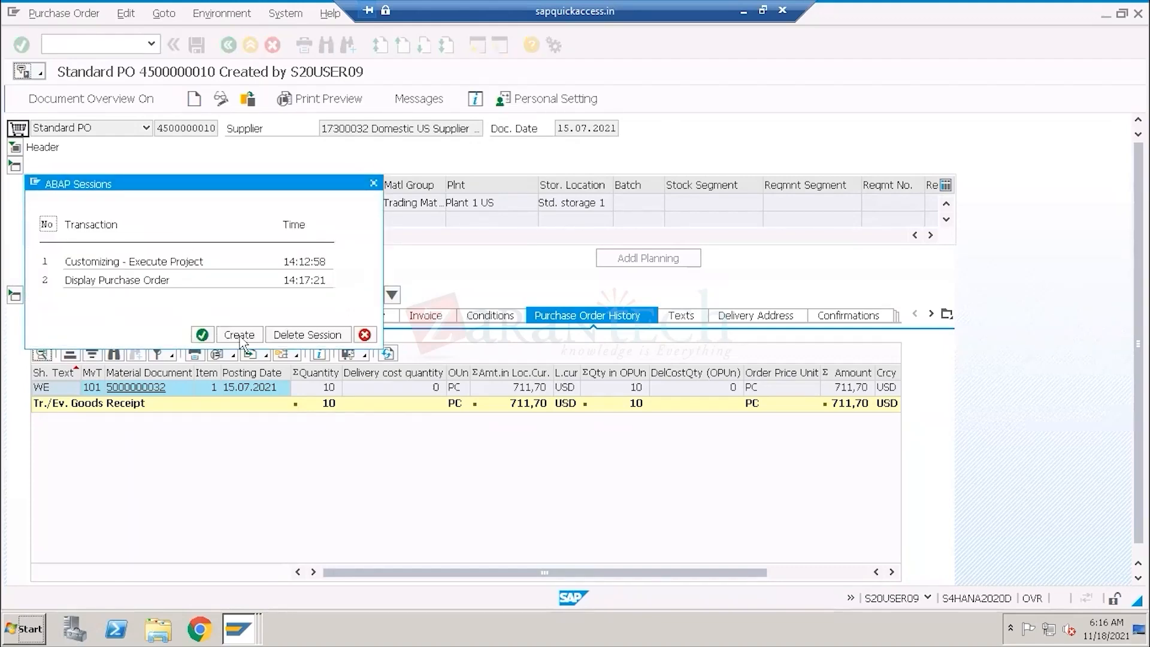
{"action": "left_click", "coordinate": [239, 334]}
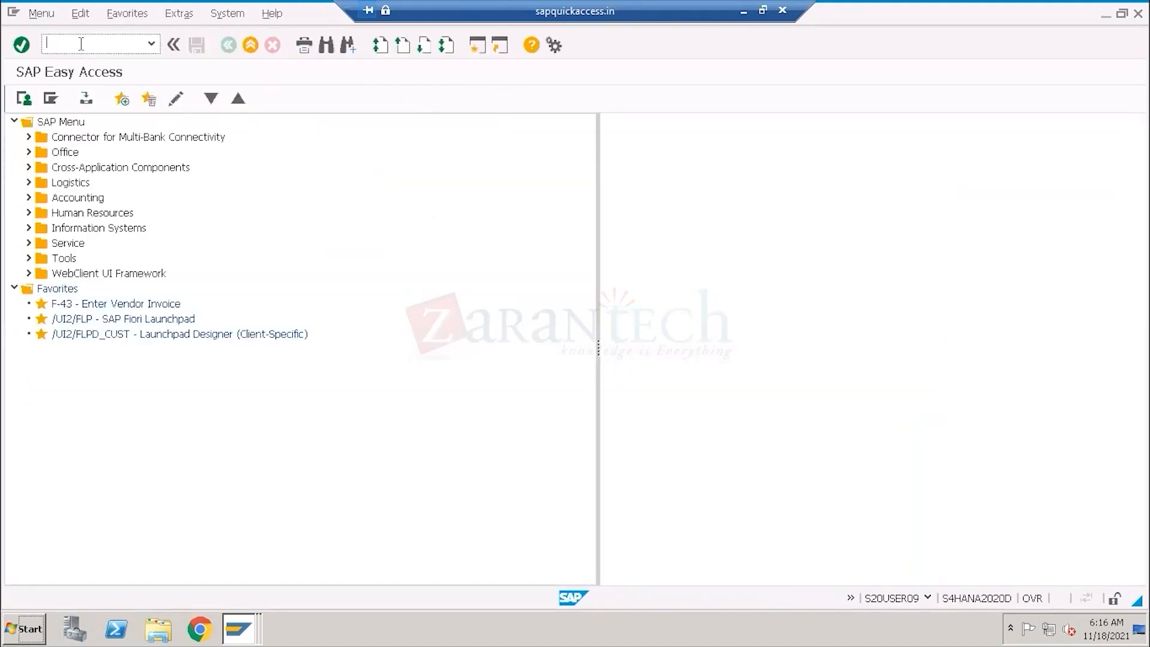
{"action": "type", "text": "spro"}
{"action": "key", "text": "Return"}
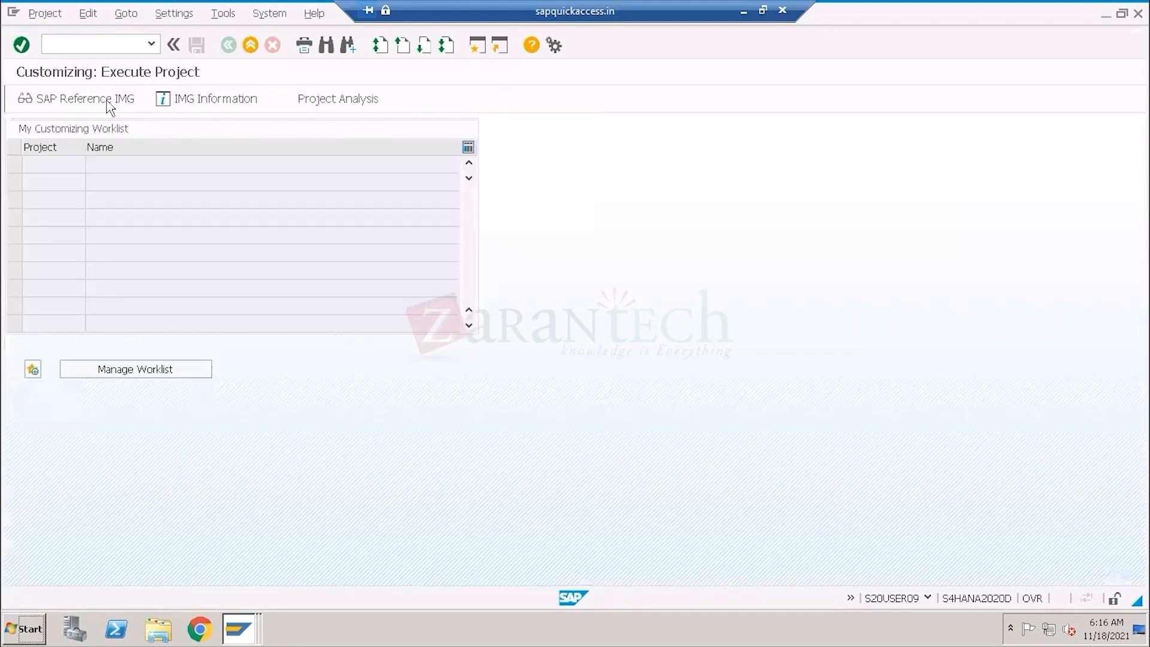
{"action": "left_click", "coordinate": [108, 100]}
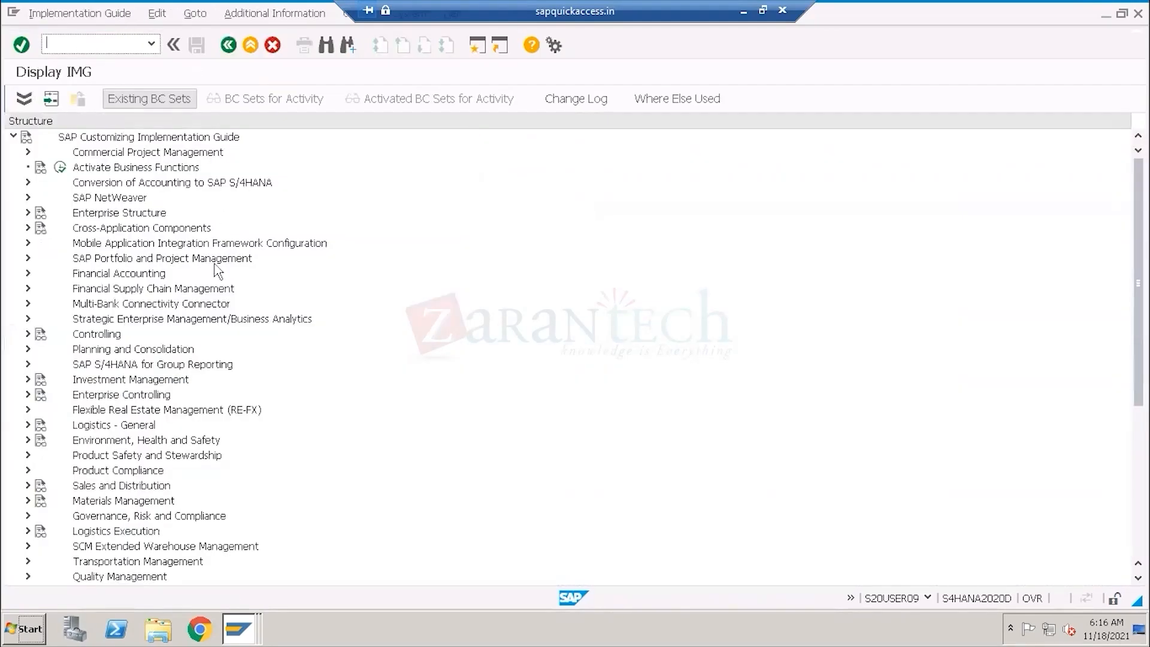
- Expand Enterprise Structure, Definition and Logistics - General in the implementation guide
{"action": "left_click", "coordinate": [28, 213]}
{"action": "left_click", "coordinate": [111, 244]}
{"action": "left_click", "coordinate": [42, 243]}
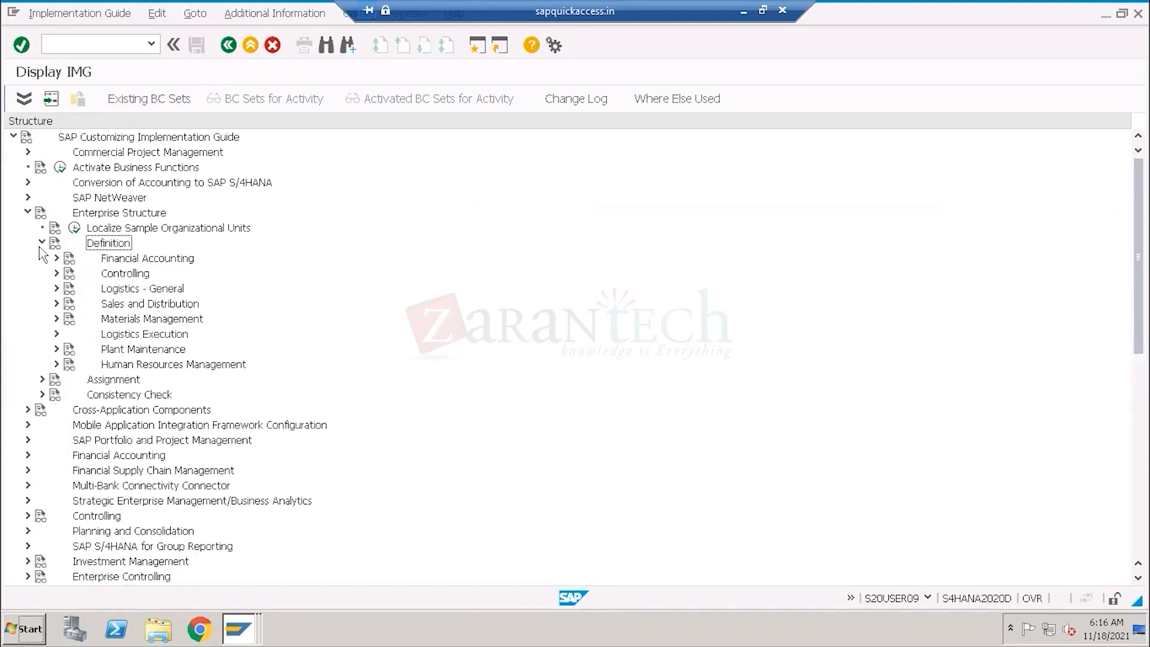
{"action": "left_click", "coordinate": [123, 289]}
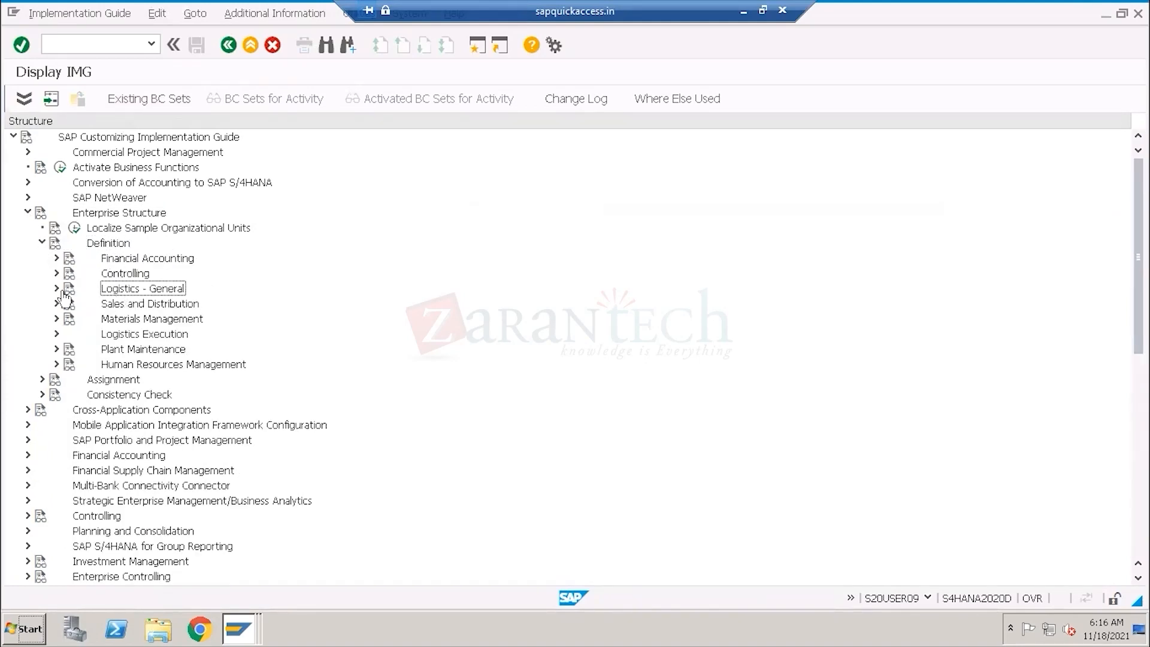
{"action": "left_click", "coordinate": [55, 289]}
- Execute "Define, copy, delete, check plant", highlight Define Plant among its activities, and open that activity
{"action": "left_click", "coordinate": [196, 322]}
{"action": "left_click", "coordinate": [103, 321]}
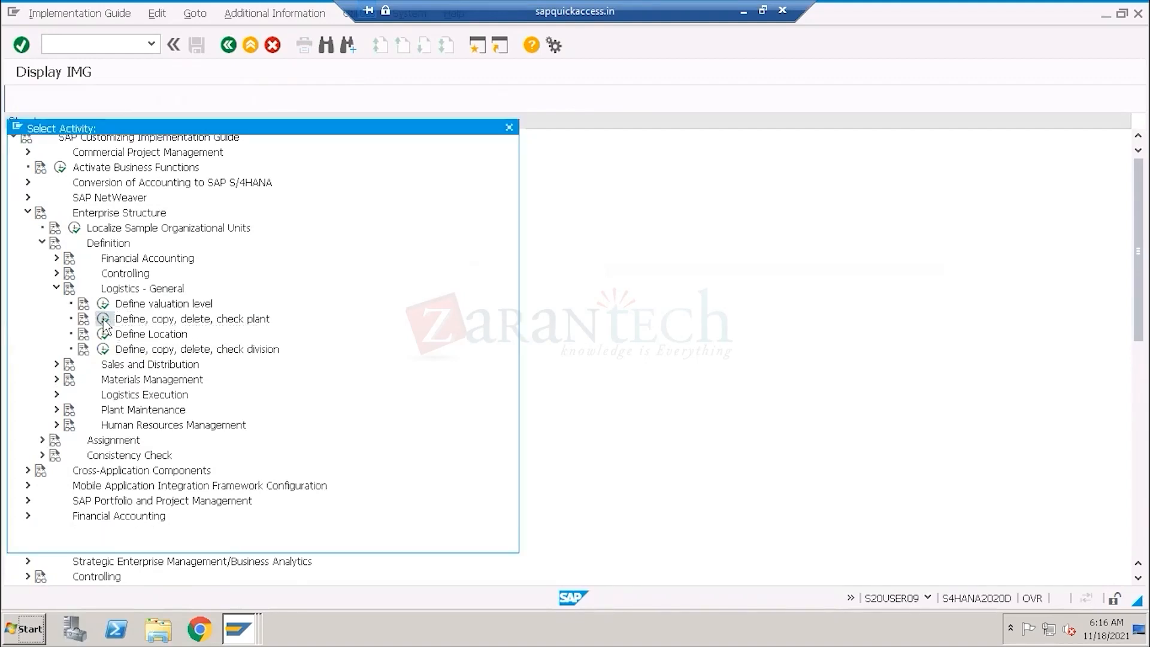
{"action": "left_click_drag", "start_coordinate": [111, 187], "coordinate": [37, 187]}
{"action": "left_click_drag", "start_coordinate": [198, 132], "coordinate": [584, 91]}
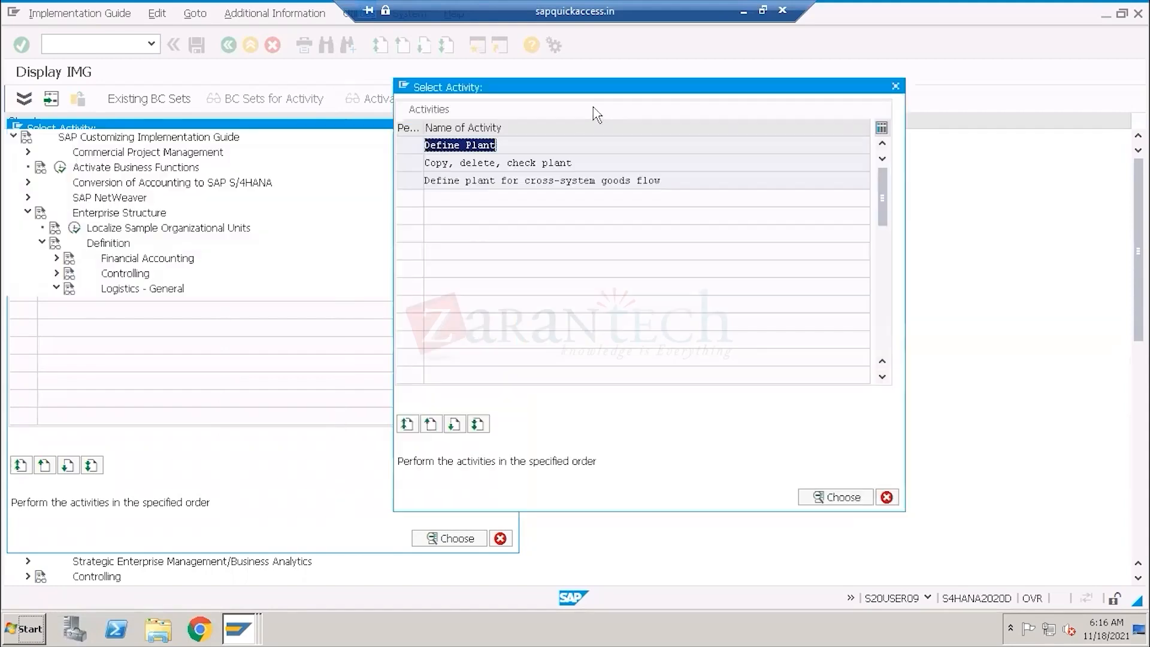
{"action": "left_click_drag", "start_coordinate": [498, 147], "coordinate": [425, 150]}
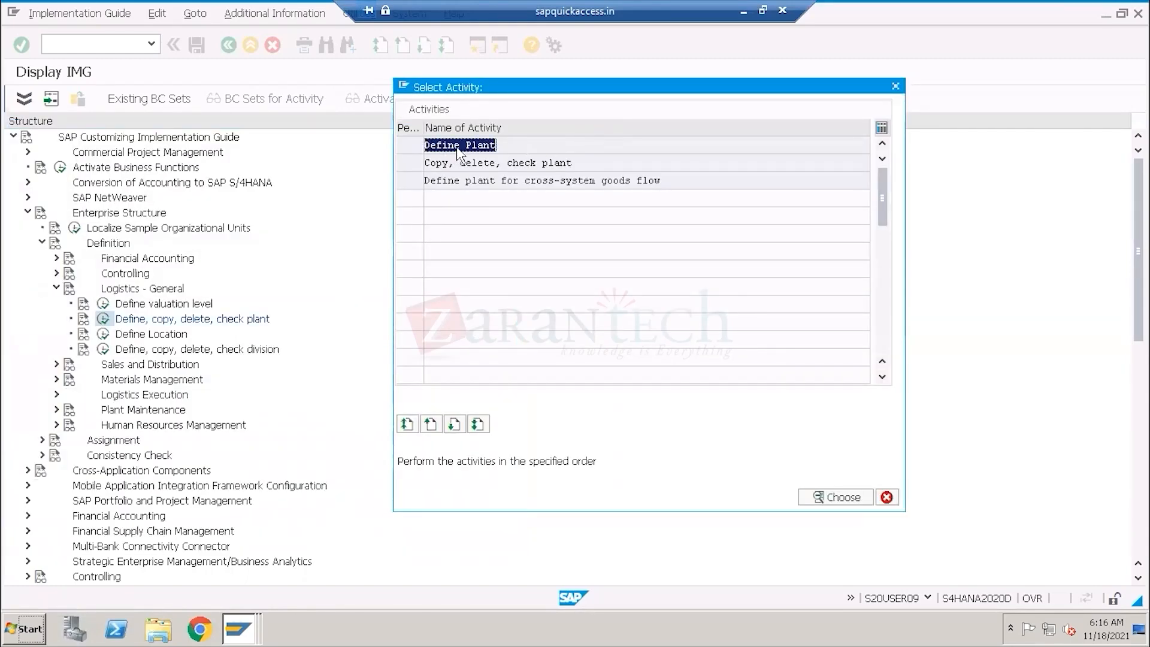
{"action": "double_click", "coordinate": [458, 147]}
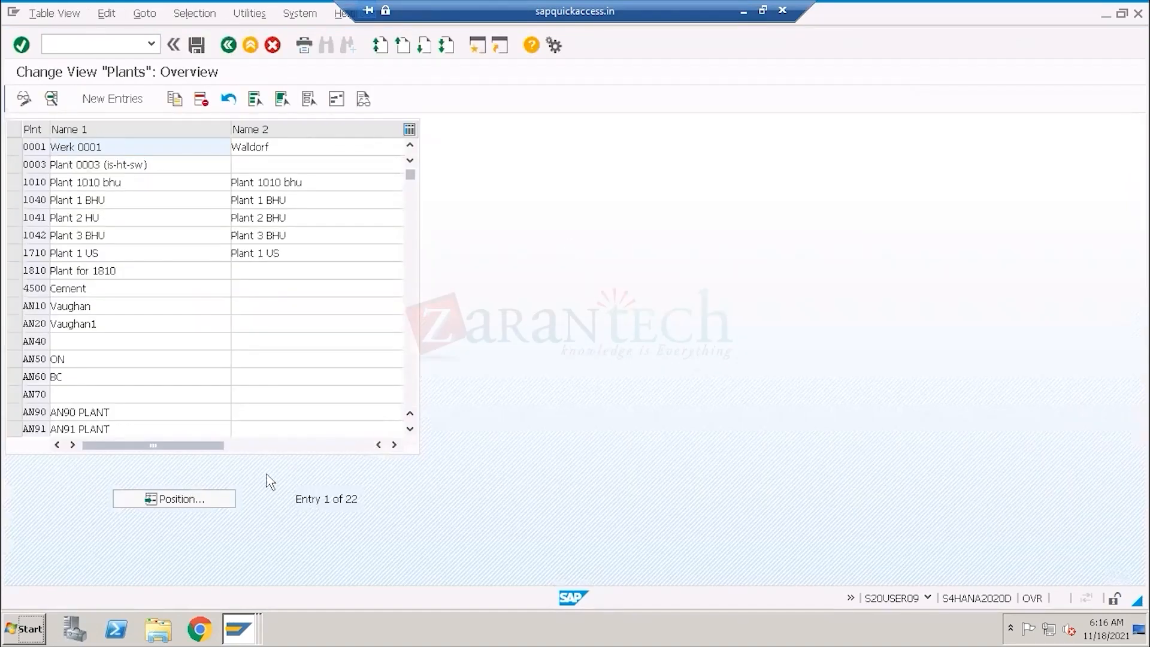
- Position the plant list at entries starting with 17 and open the details of plant 1710
{"action": "left_click", "coordinate": [182, 502]}
{"action": "left_click_drag", "start_coordinate": [173, 206], "coordinate": [560, 208]}
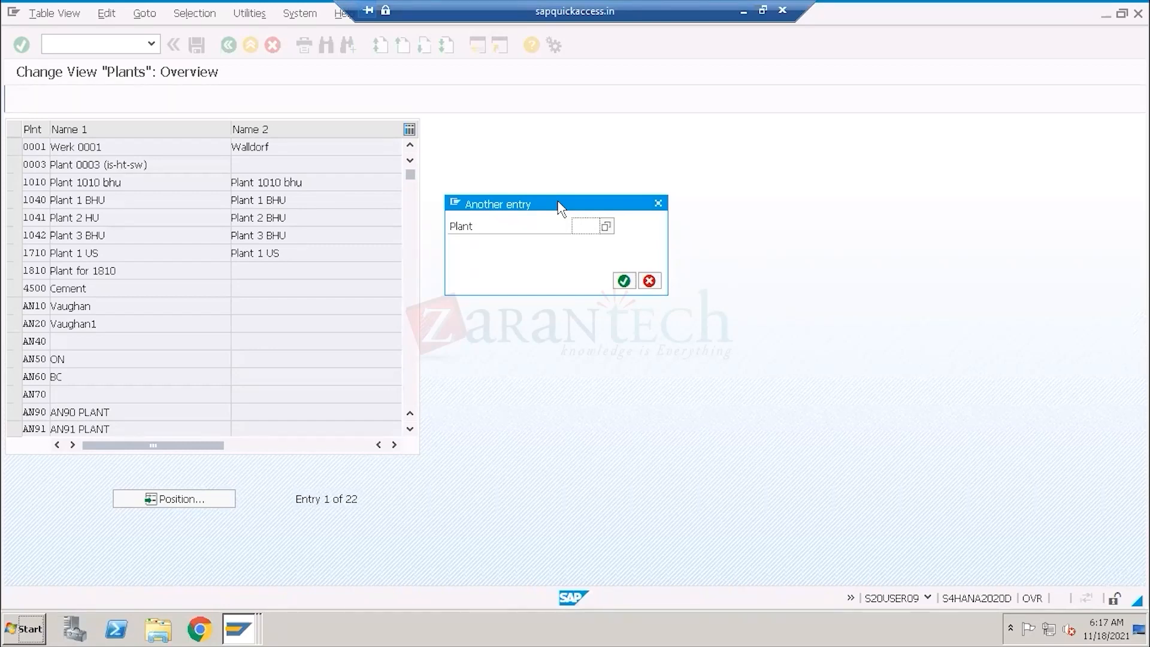
{"action": "type", "text": "17"}
{"action": "key", "text": "Return"}
{"action": "left_click", "coordinate": [13, 151]}
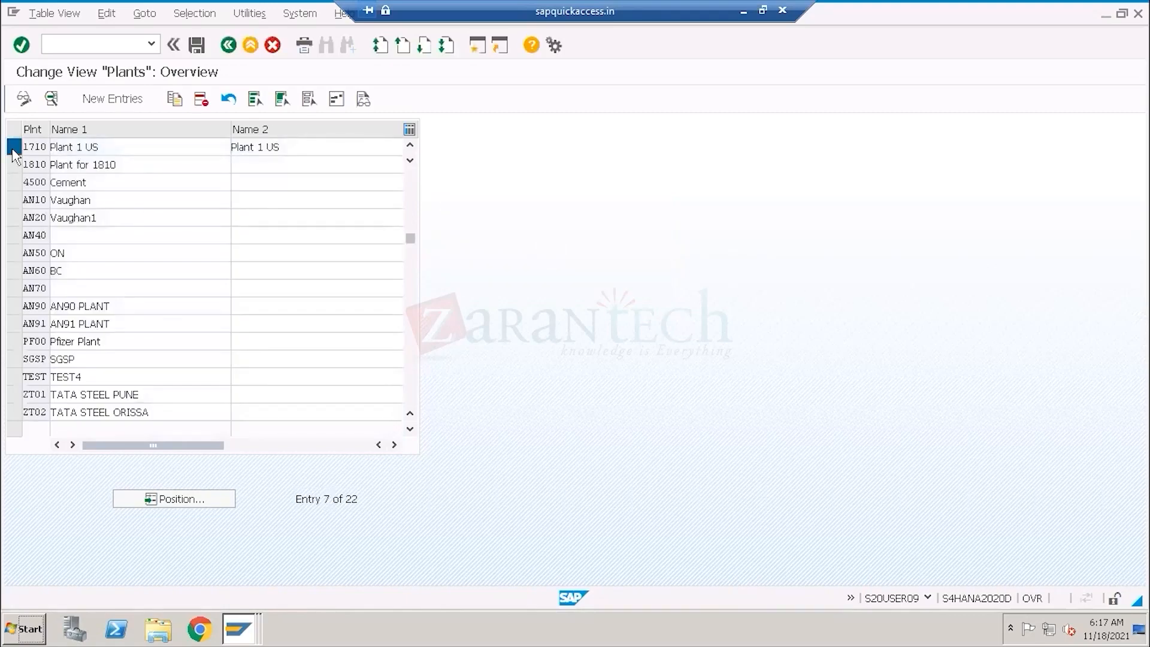
{"action": "left_click", "coordinate": [52, 99]}
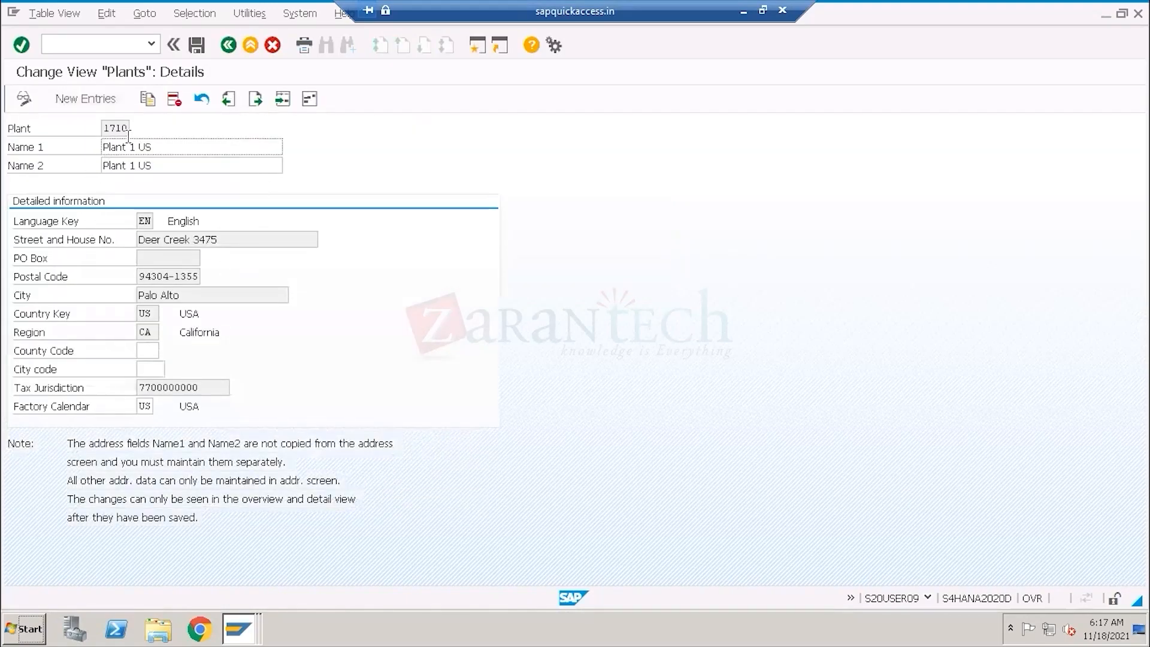
- Review plant 1710's details, highlighting its code, name, tax jurisdiction, factory calendar and country key
{"action": "left_click_drag", "start_coordinate": [130, 127], "coordinate": [92, 127]}
{"action": "key", "text": "Tab"}
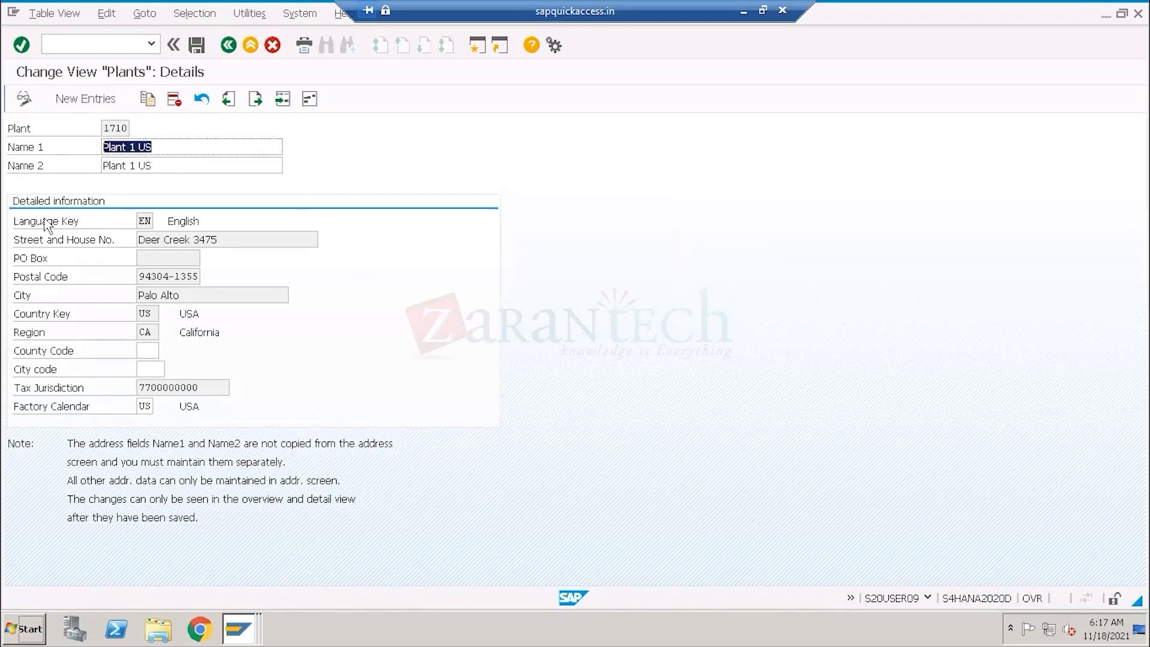
{"action": "left_click_drag", "start_coordinate": [228, 241], "coordinate": [109, 276]}
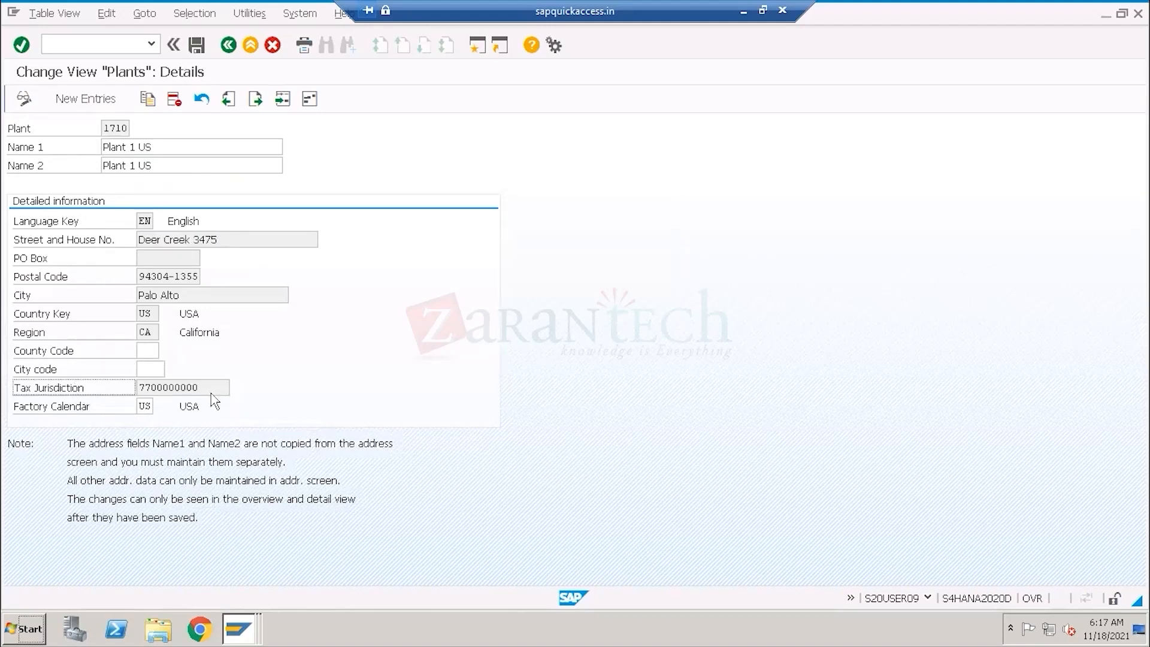
{"action": "left_click_drag", "start_coordinate": [217, 388], "coordinate": [107, 391]}
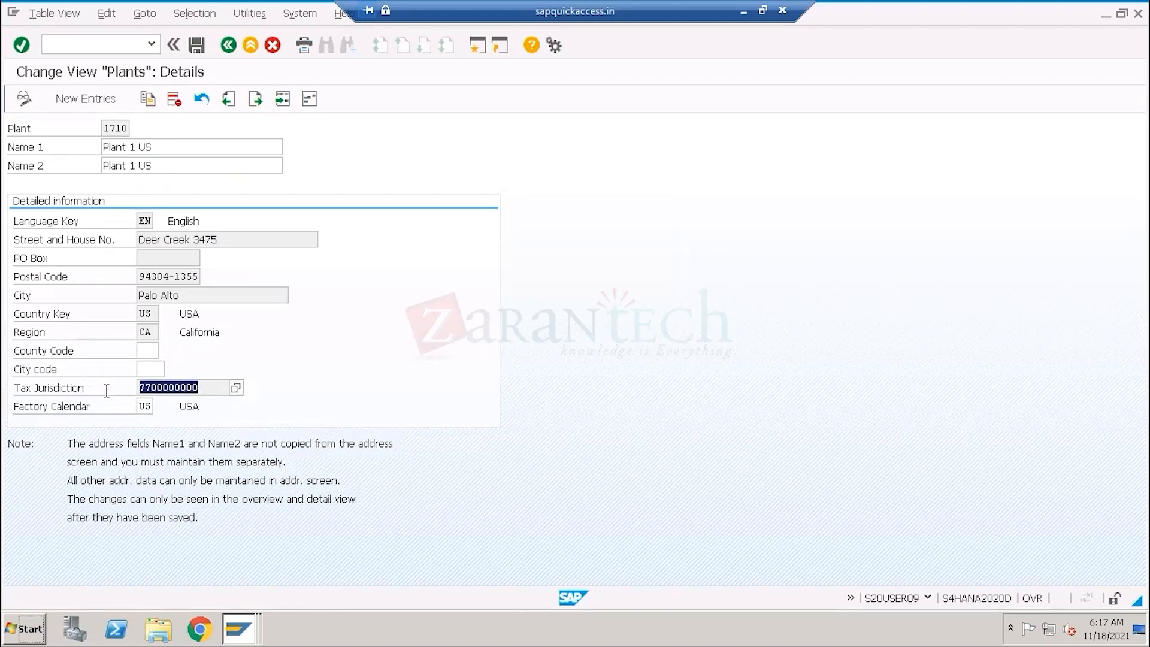
{"action": "left_click", "coordinate": [60, 414]}
{"action": "double_click", "coordinate": [149, 407]}
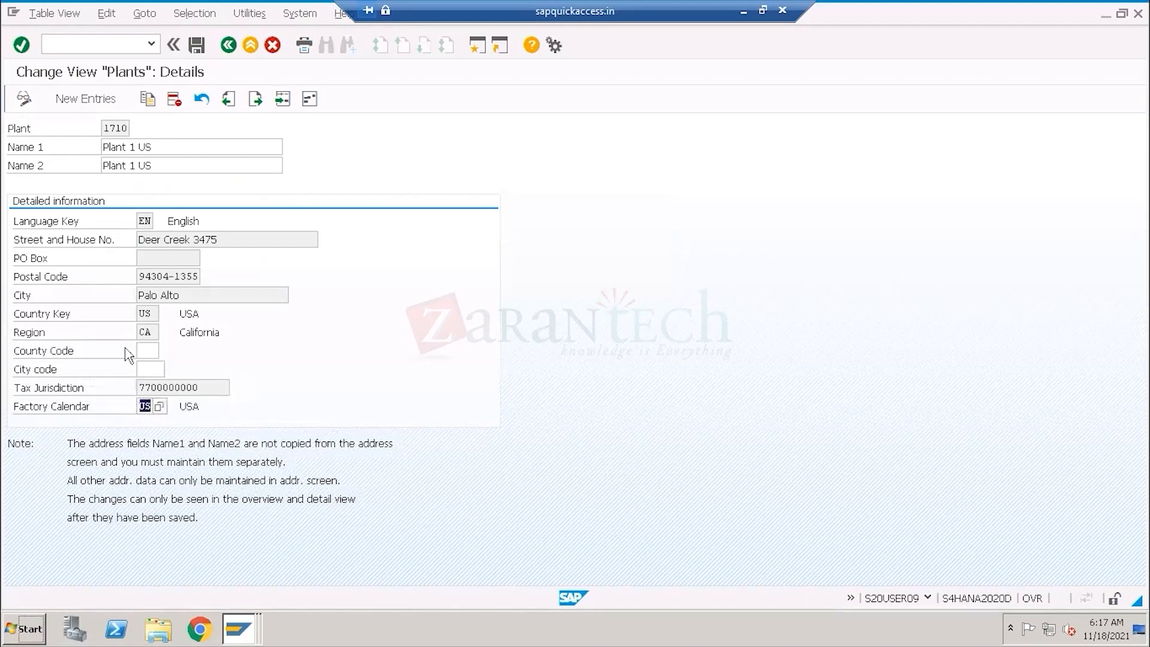
{"action": "double_click", "coordinate": [144, 314]}
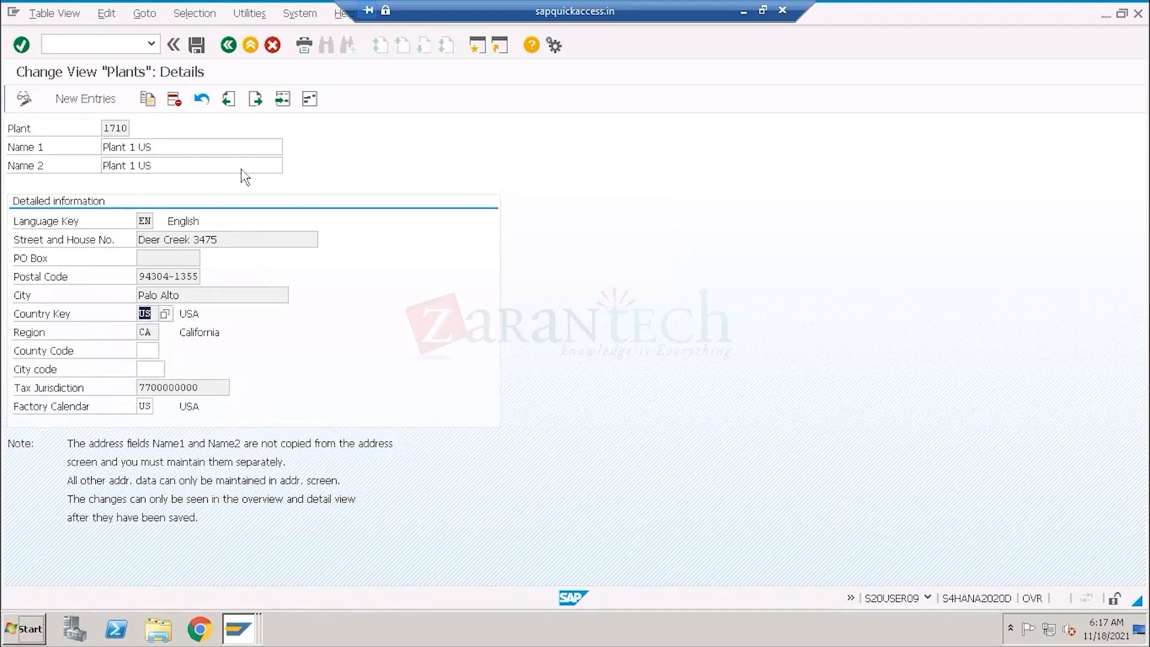
- View plant 1710's address data, close it, and return to the implementation guide structure
{"action": "left_click", "coordinate": [316, 107]}
{"action": "left_click_drag", "start_coordinate": [342, 96], "coordinate": [630, 63]}
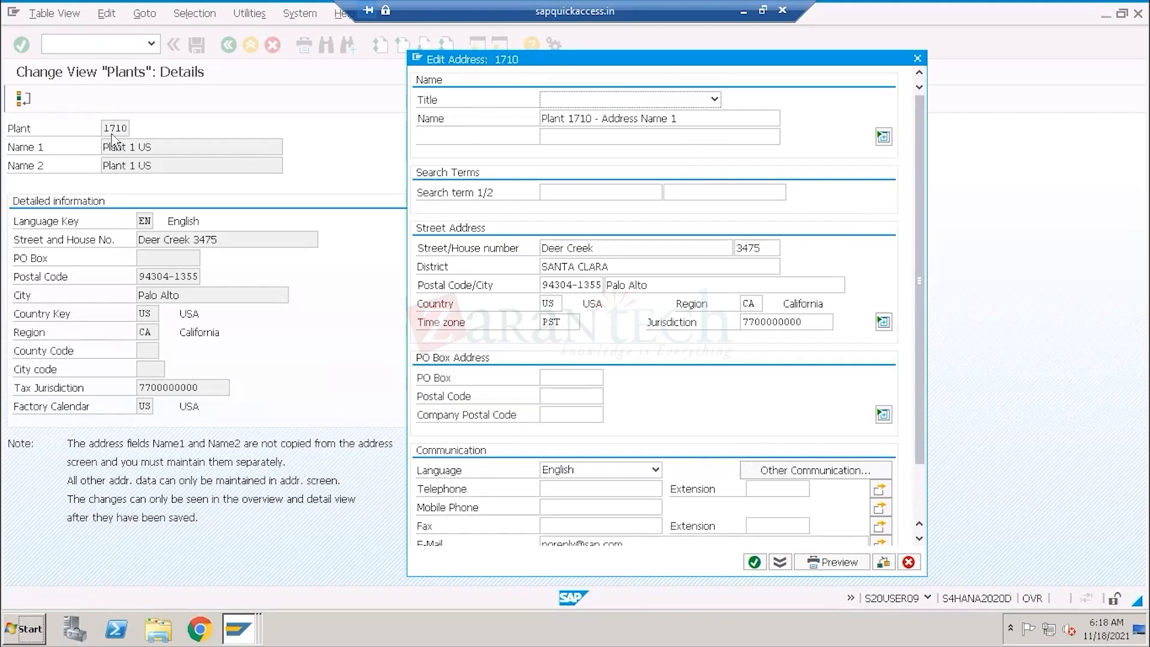
{"action": "left_click", "coordinate": [756, 562]}
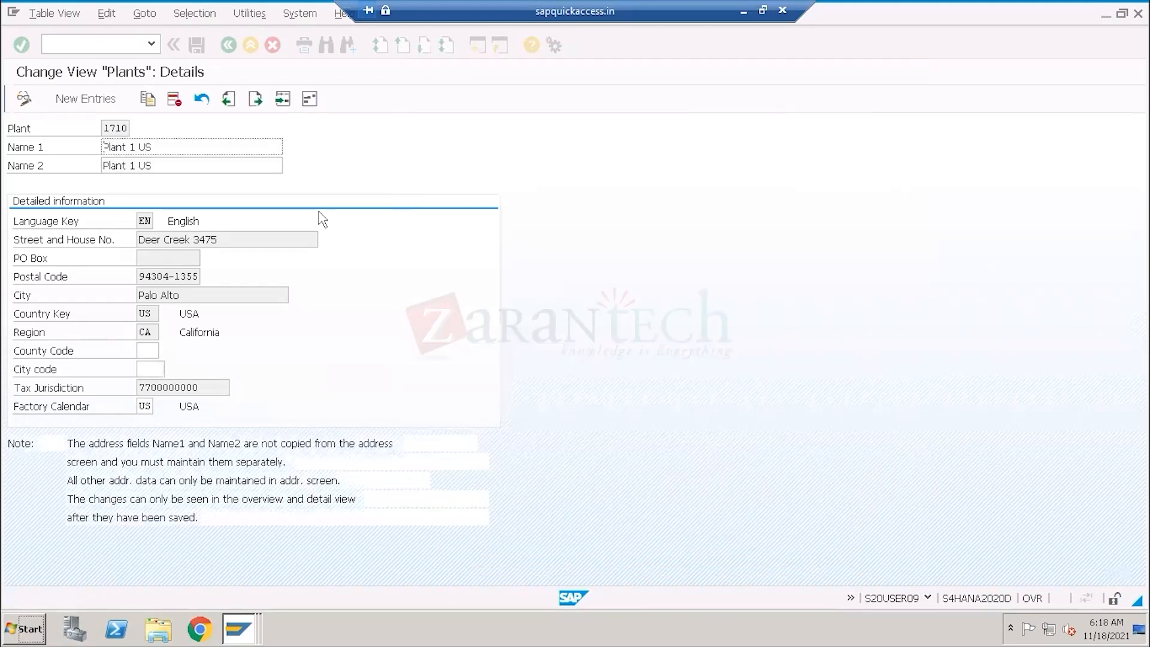
{"action": "left_click", "coordinate": [228, 46]}
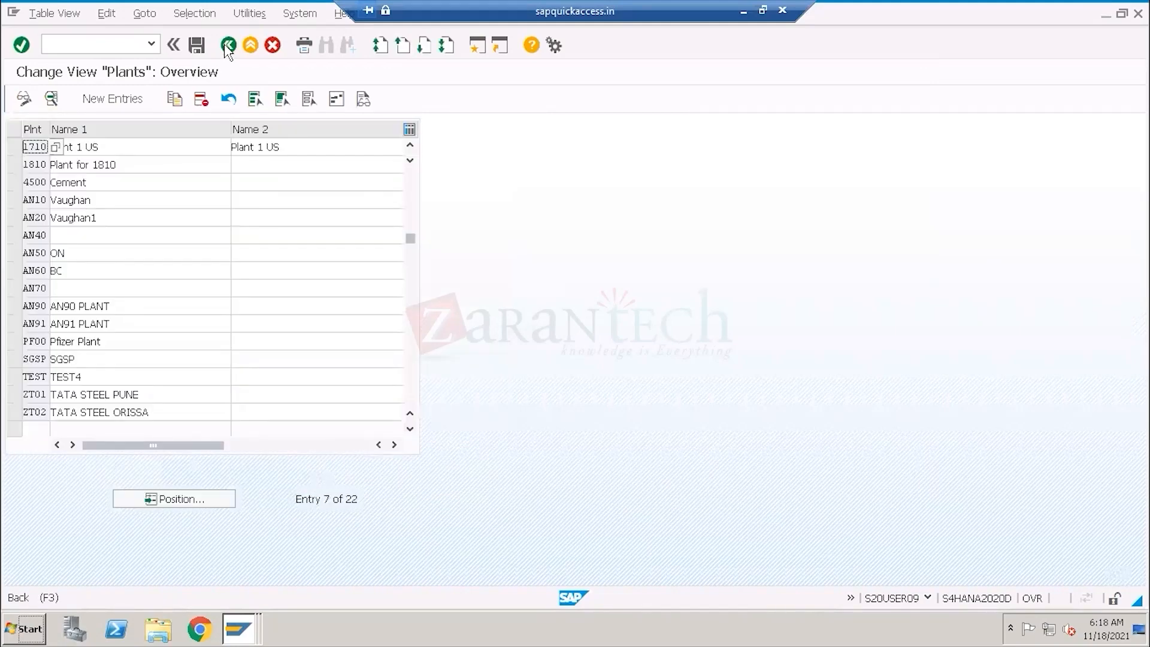
{"action": "left_click", "coordinate": [227, 47]}
{"action": "left_click", "coordinate": [501, 536]}
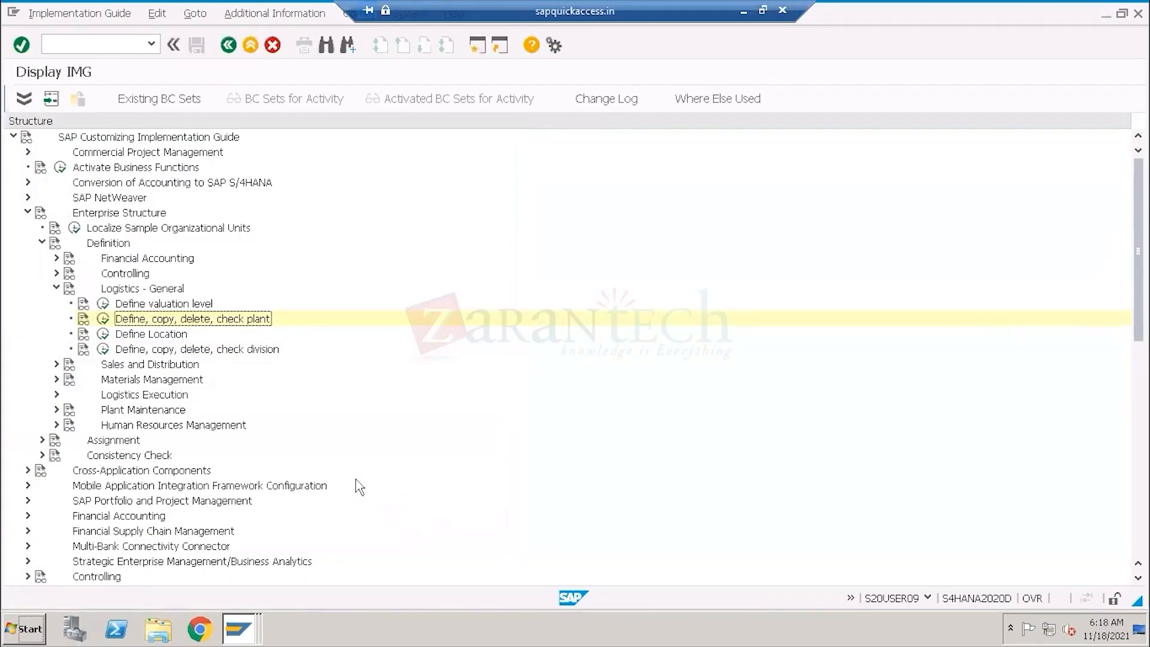
- Open Define Location, select the entry for plant 1710, and highlight its location code and name
{"action": "left_click", "coordinate": [164, 339]}
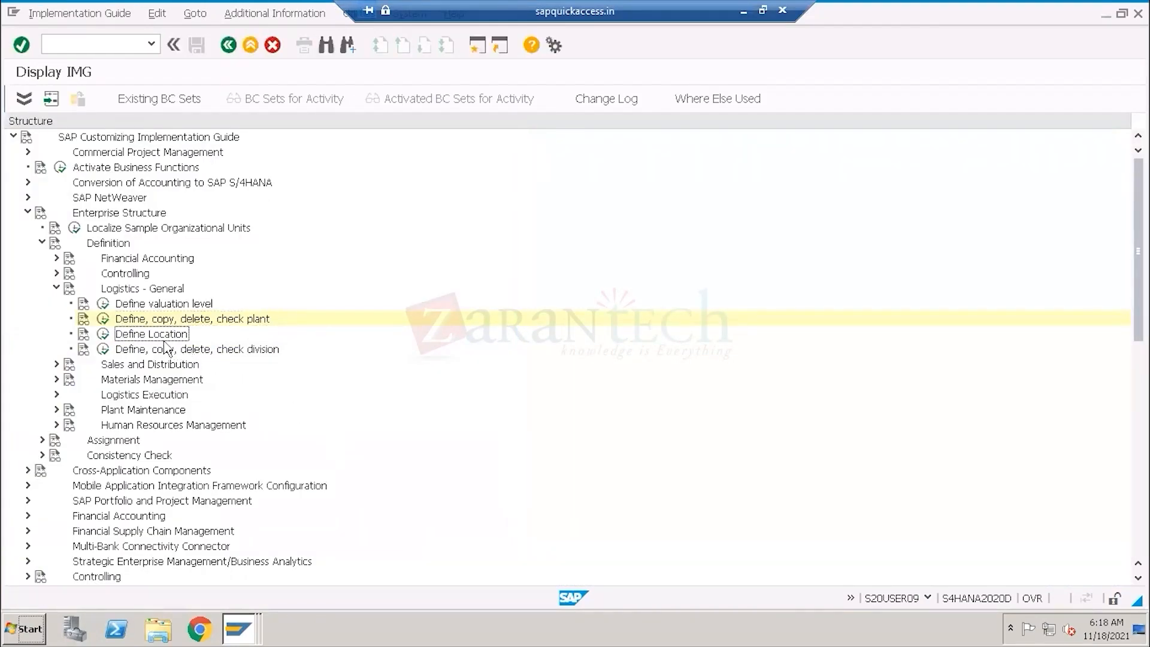
{"action": "left_click", "coordinate": [105, 336]}
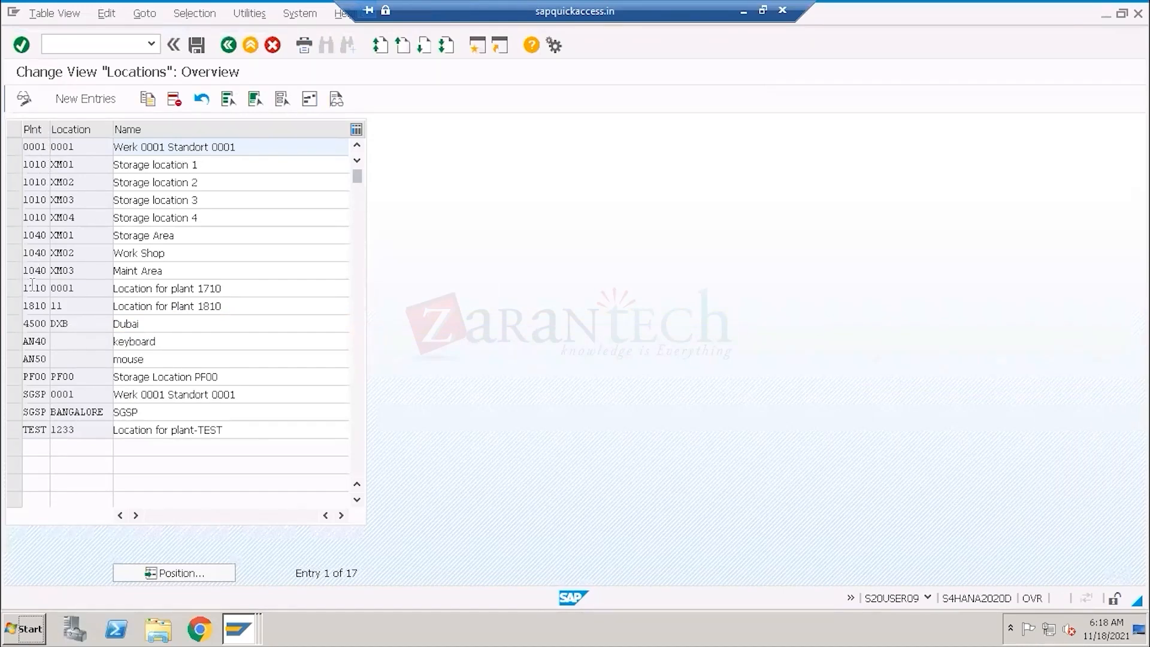
{"action": "left_click", "coordinate": [14, 288]}
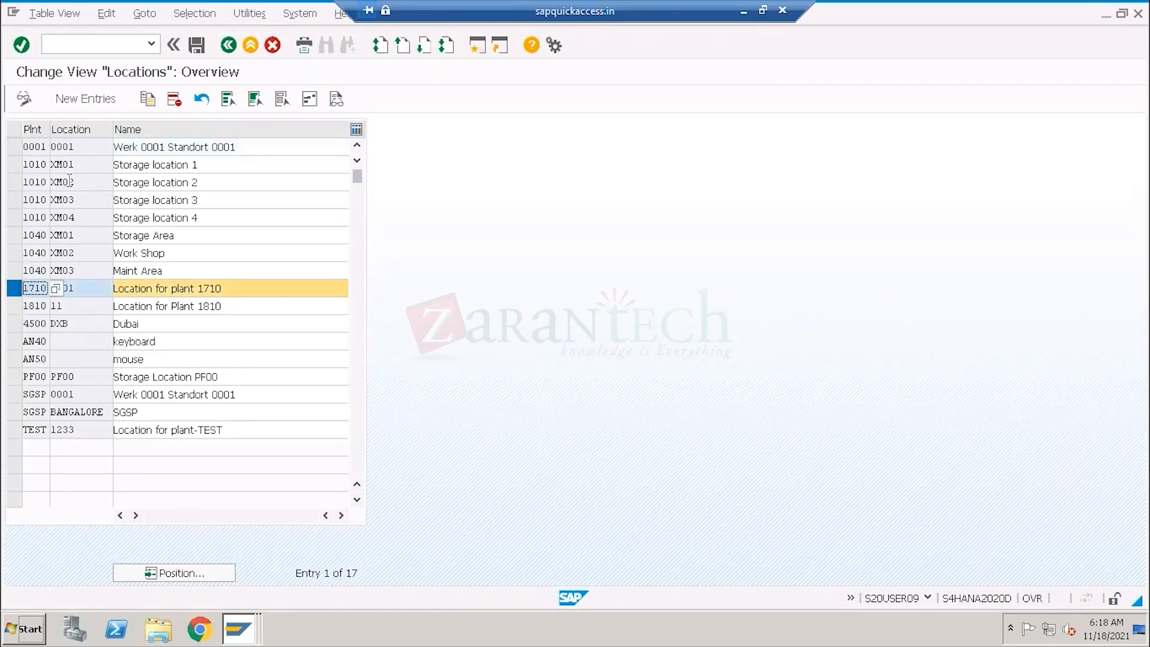
{"action": "double_click", "coordinate": [142, 291]}
{"action": "left_click_drag", "start_coordinate": [76, 288], "coordinate": [42, 288]}
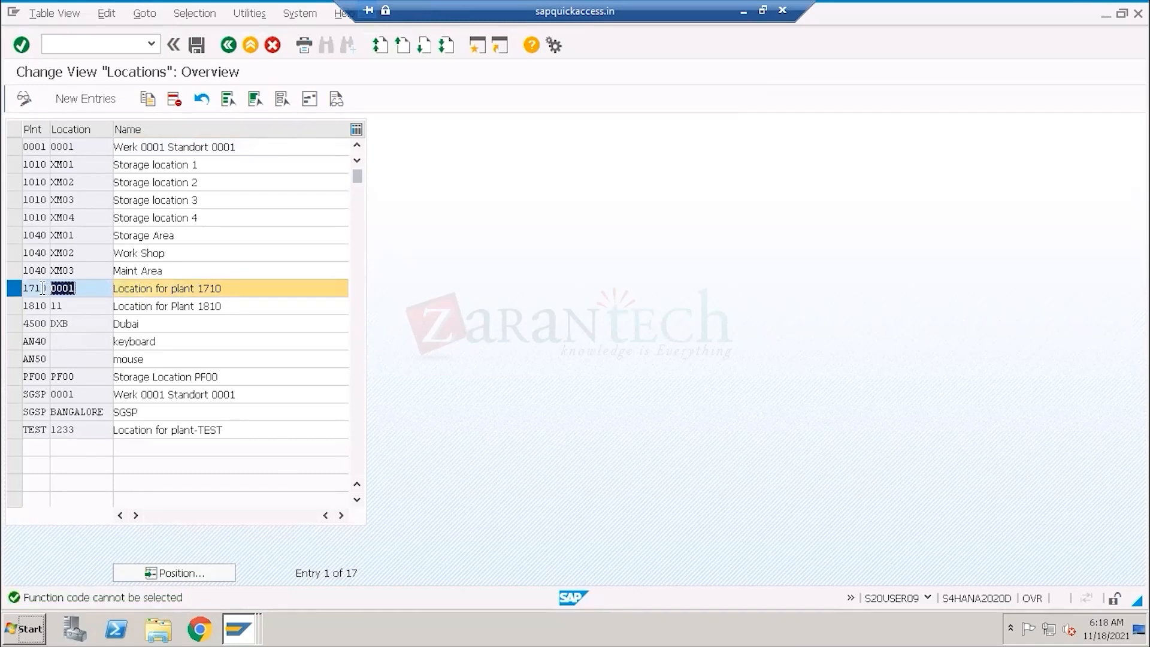
{"action": "left_click_drag", "start_coordinate": [237, 288], "coordinate": [113, 288]}
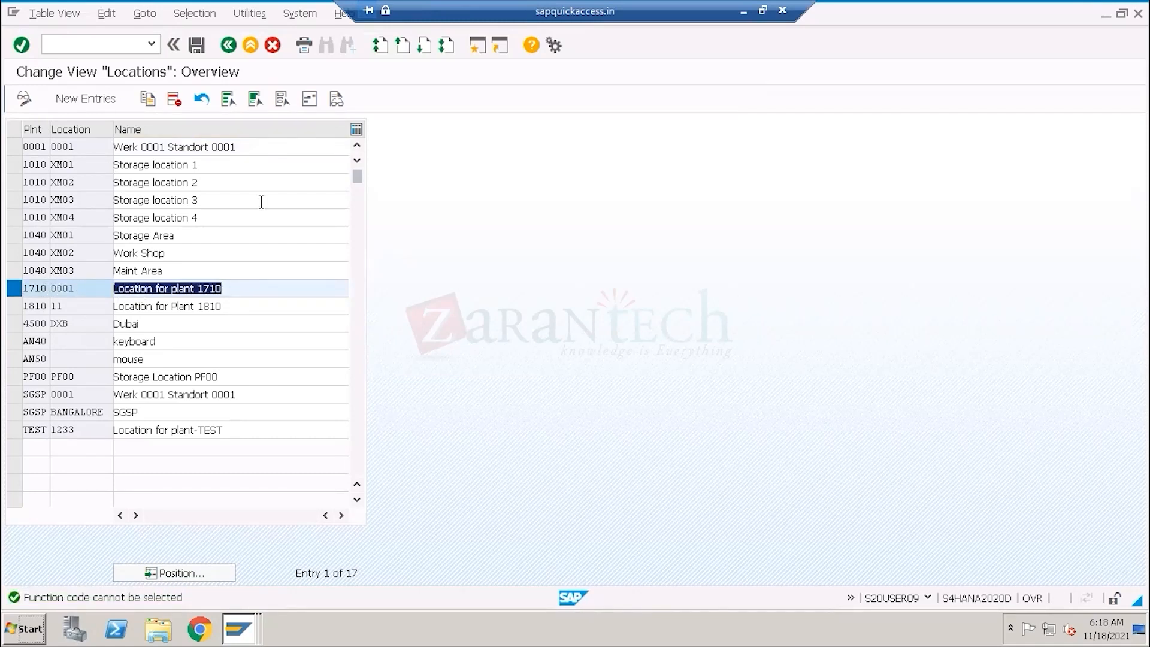
- View the address data of plant 1710's location, close it, and return to the implementation guide
{"action": "left_click", "coordinate": [309, 99]}
{"action": "left_click_drag", "start_coordinate": [362, 93], "coordinate": [619, 50]}
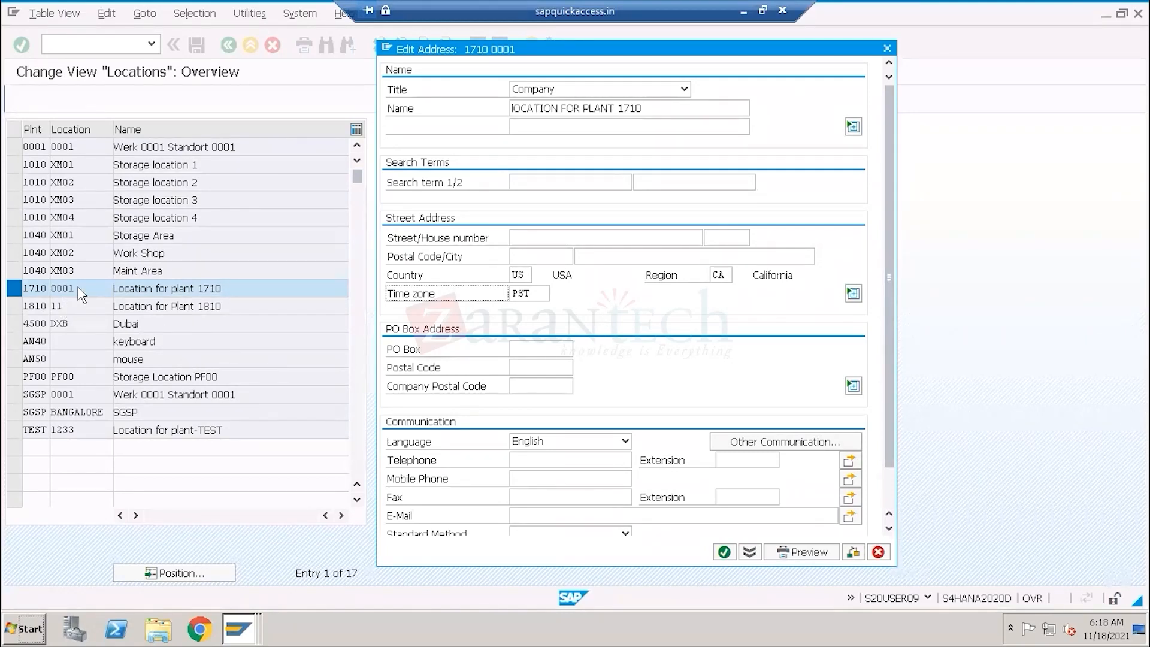
{"action": "left_click", "coordinate": [724, 551]}
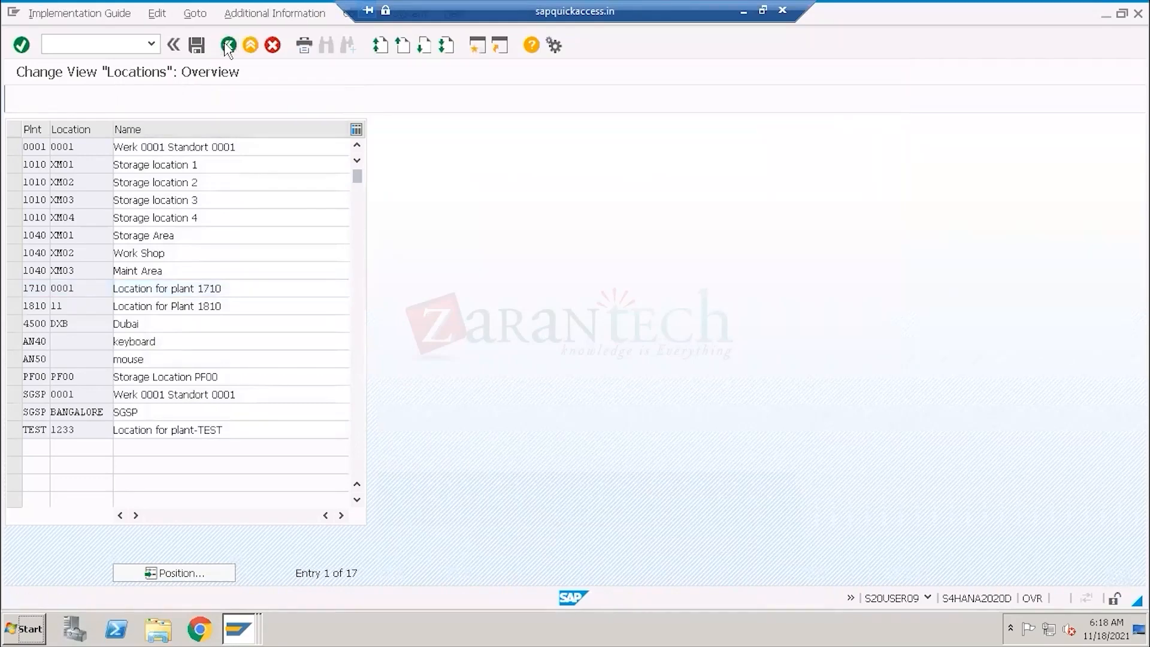
{"action": "left_click", "coordinate": [228, 45]}
- Execute "Define, copy, delete, check division", highlight Define Division, and open that activity
{"action": "left_click", "coordinate": [210, 353]}
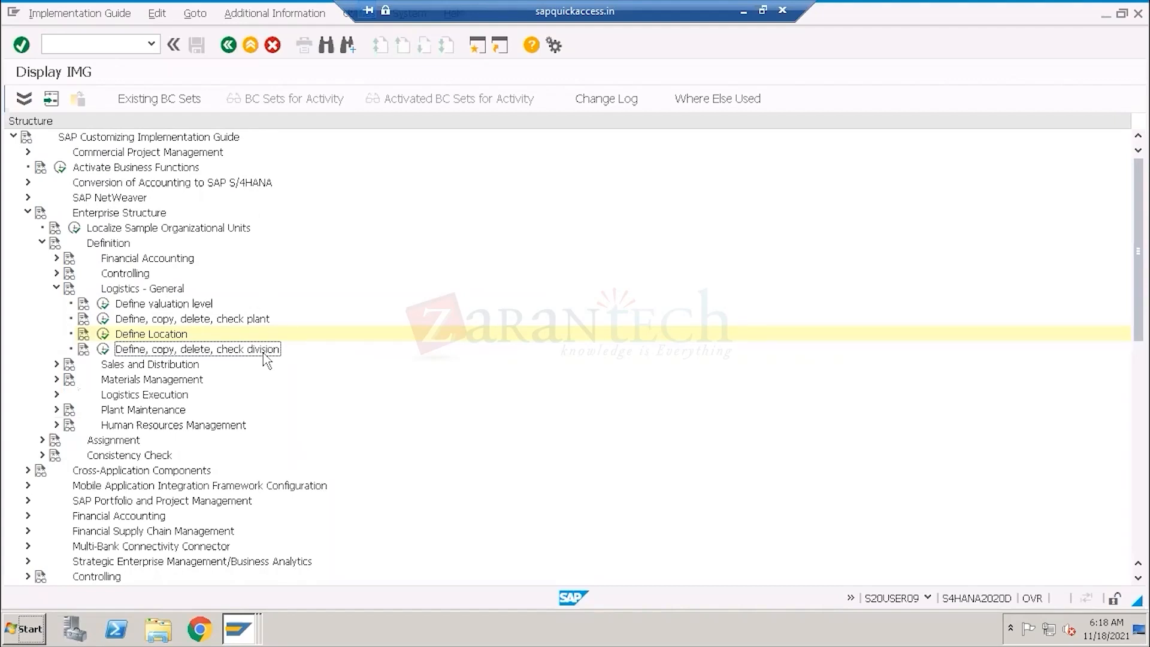
{"action": "left_click", "coordinate": [102, 351]}
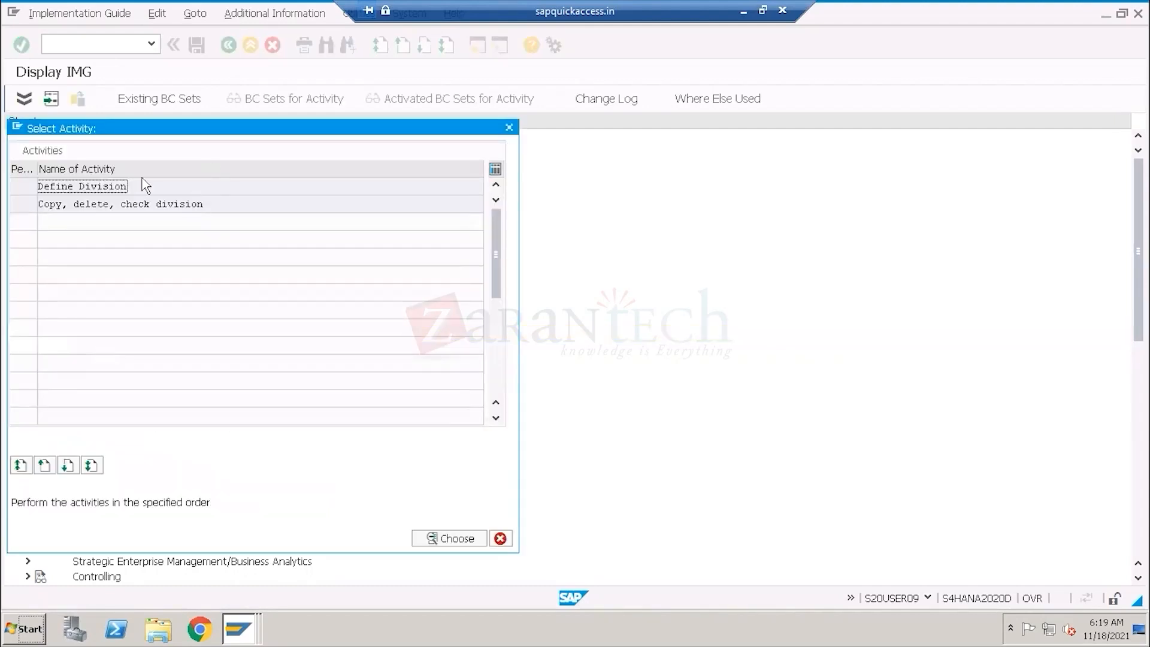
{"action": "left_click_drag", "start_coordinate": [130, 185], "coordinate": [35, 186]}
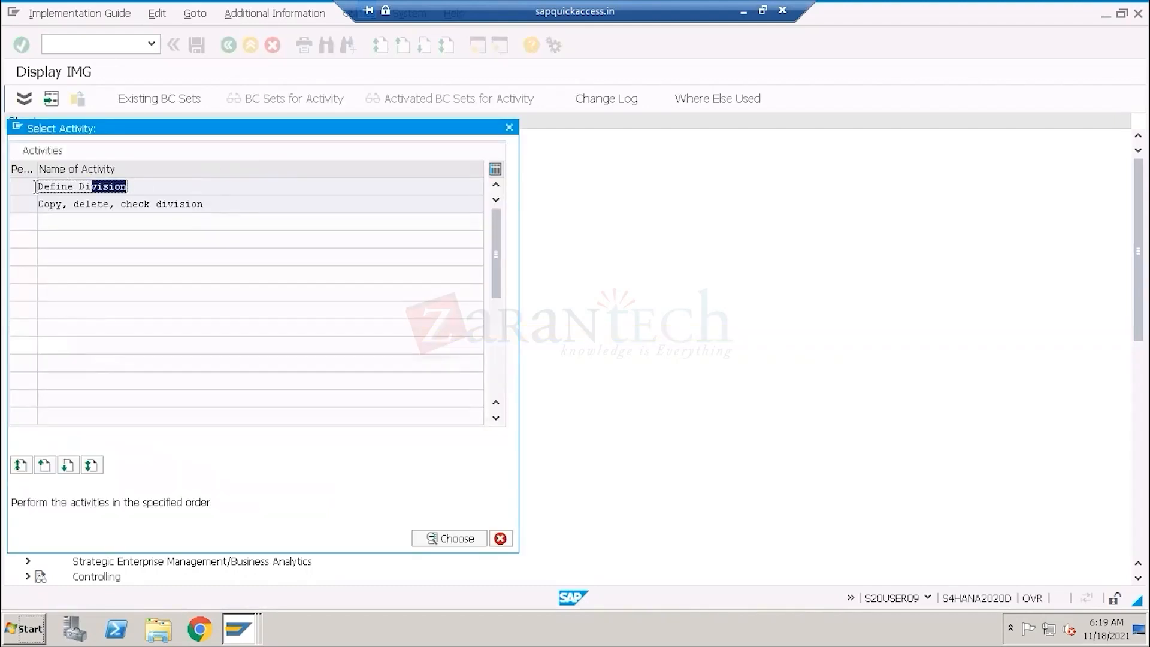
{"action": "double_click", "coordinate": [90, 190]}
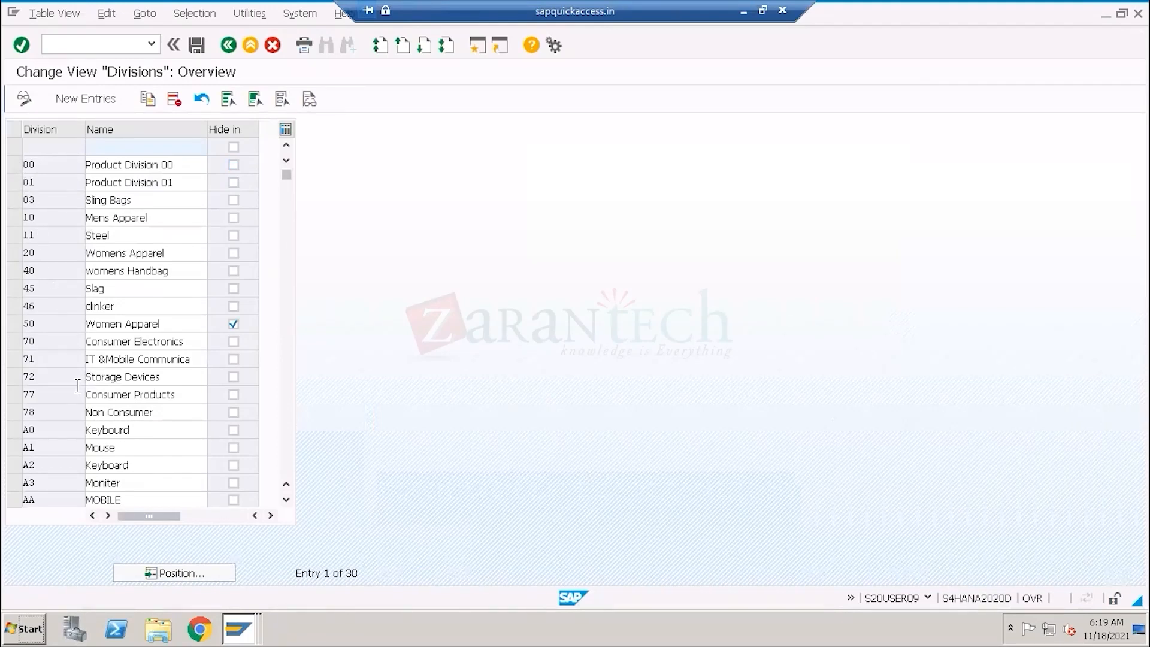
- Review the division list, highlighting example names such as Steel, Sling Bags, Mens Apparel, Women Apparel and Consumer Electronics
{"action": "left_click_drag", "start_coordinate": [108, 236], "coordinate": [75, 235]}
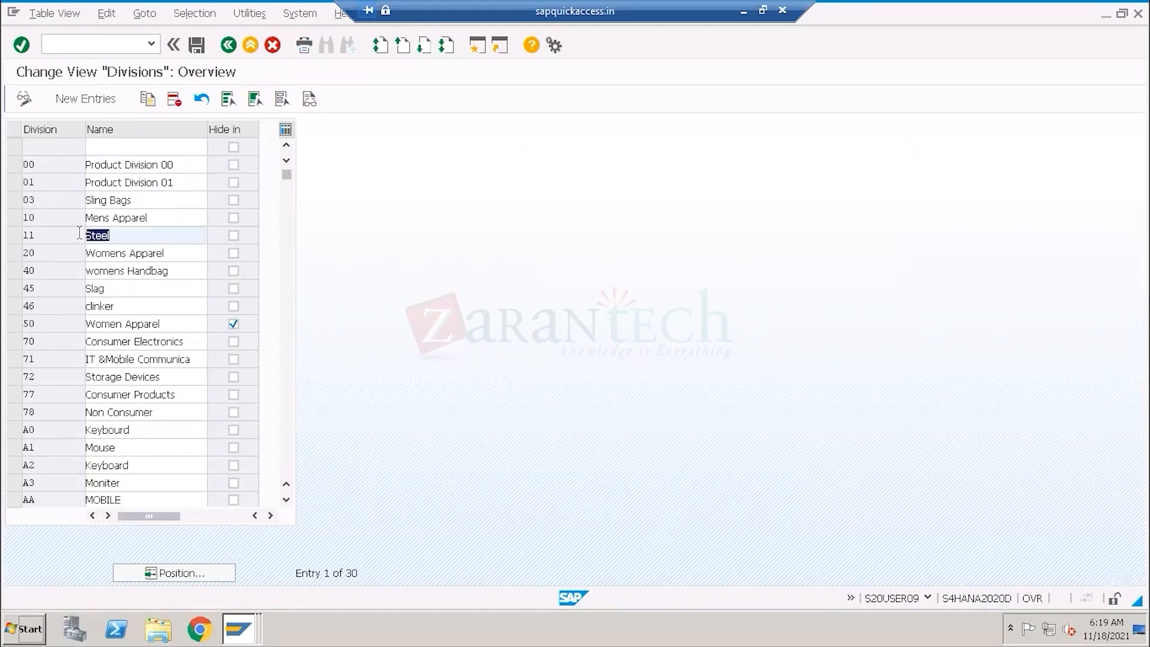
{"action": "left_click_drag", "start_coordinate": [130, 201], "coordinate": [63, 202]}
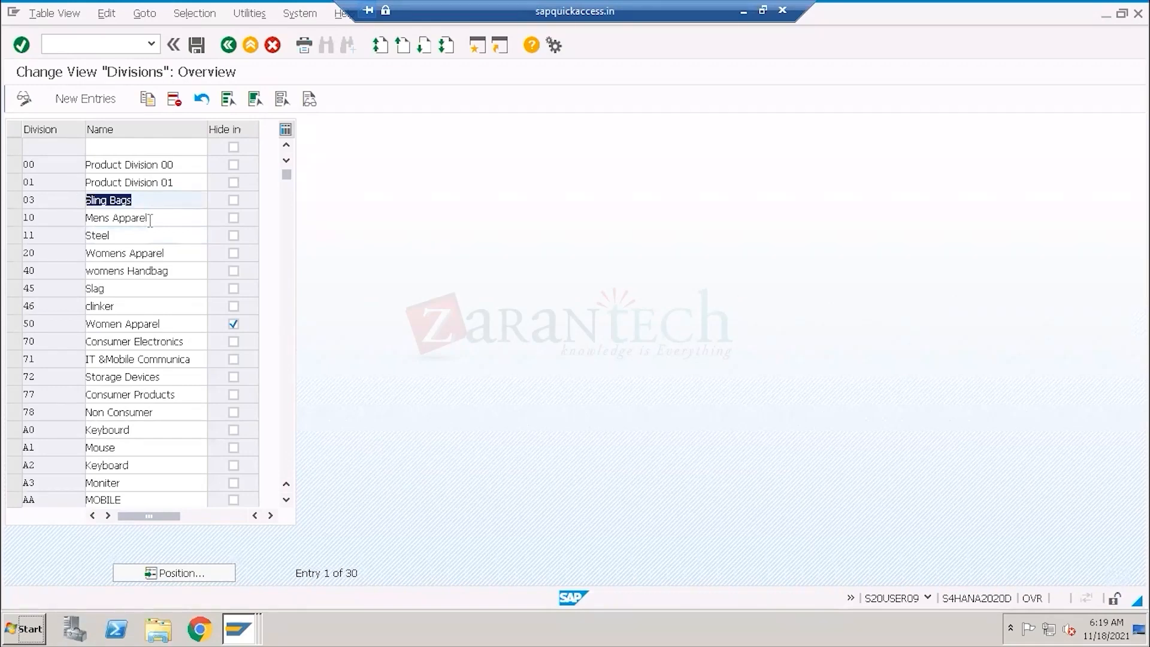
{"action": "left_click_drag", "start_coordinate": [150, 221], "coordinate": [82, 220]}
{"action": "left_click_drag", "start_coordinate": [110, 290], "coordinate": [82, 307]}
{"action": "left_click_drag", "start_coordinate": [163, 324], "coordinate": [86, 327]}
{"action": "left_click_drag", "start_coordinate": [186, 340], "coordinate": [54, 340]}
{"action": "left_click_drag", "start_coordinate": [137, 430], "coordinate": [59, 453]}
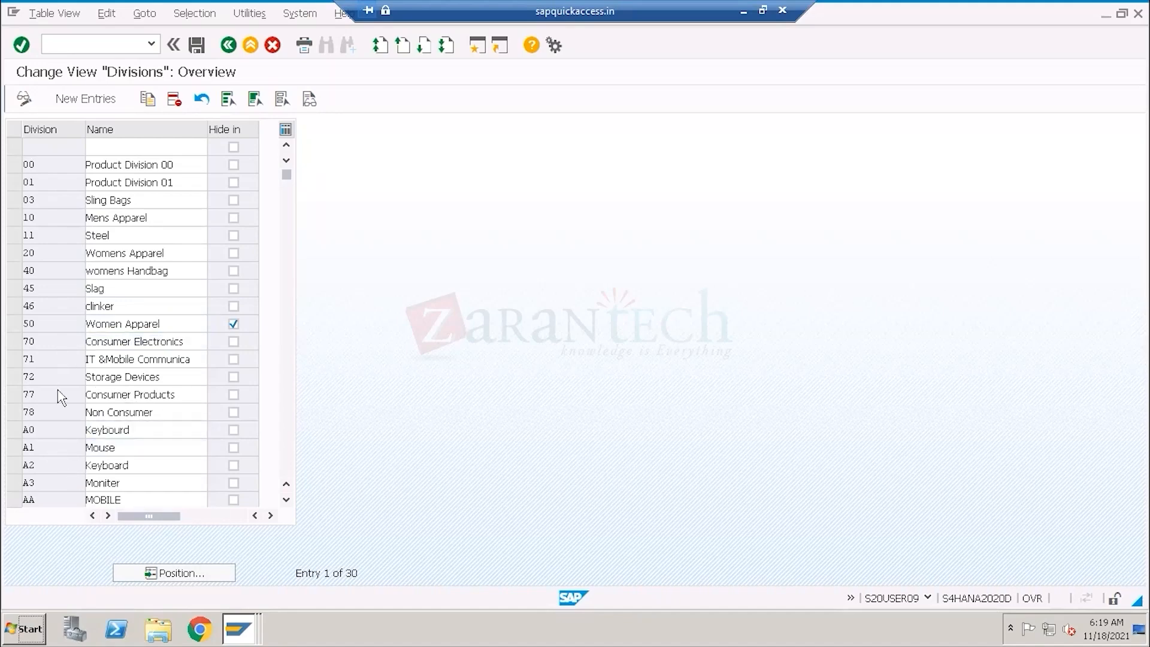
{"action": "scroll", "coordinate": [60, 392], "scroll_direction": "down", "scroll_amount": 6}
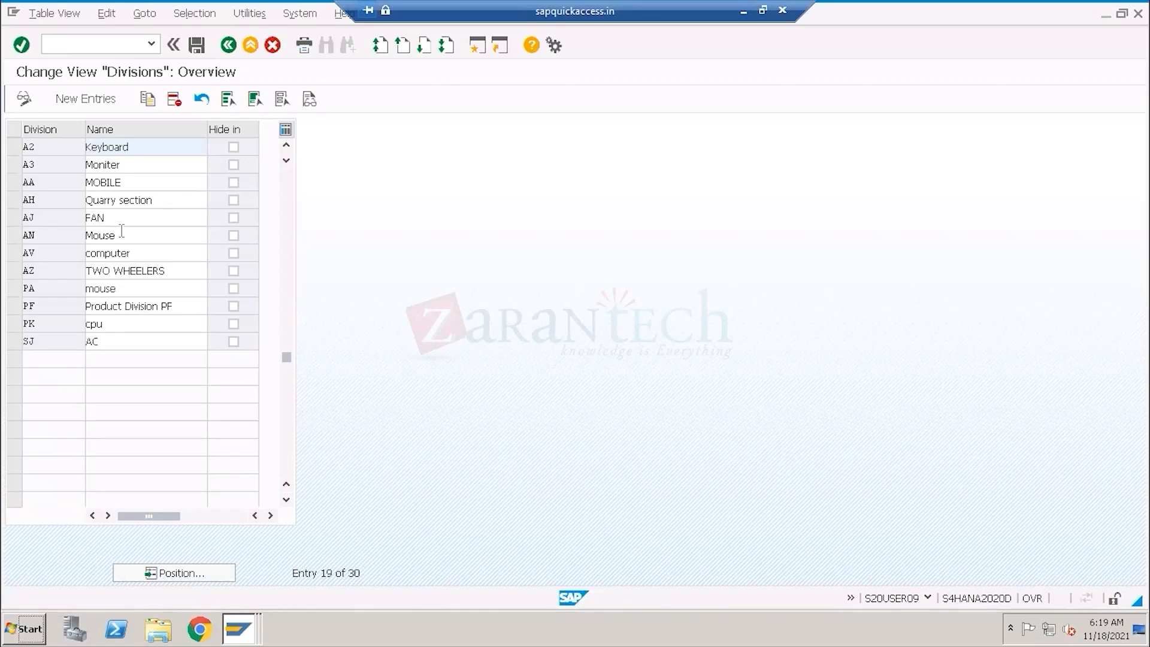
- Leave the divisions overview and its activity selection, and point out the four definition activities under Logistics - General
{"action": "left_click", "coordinate": [228, 45]}
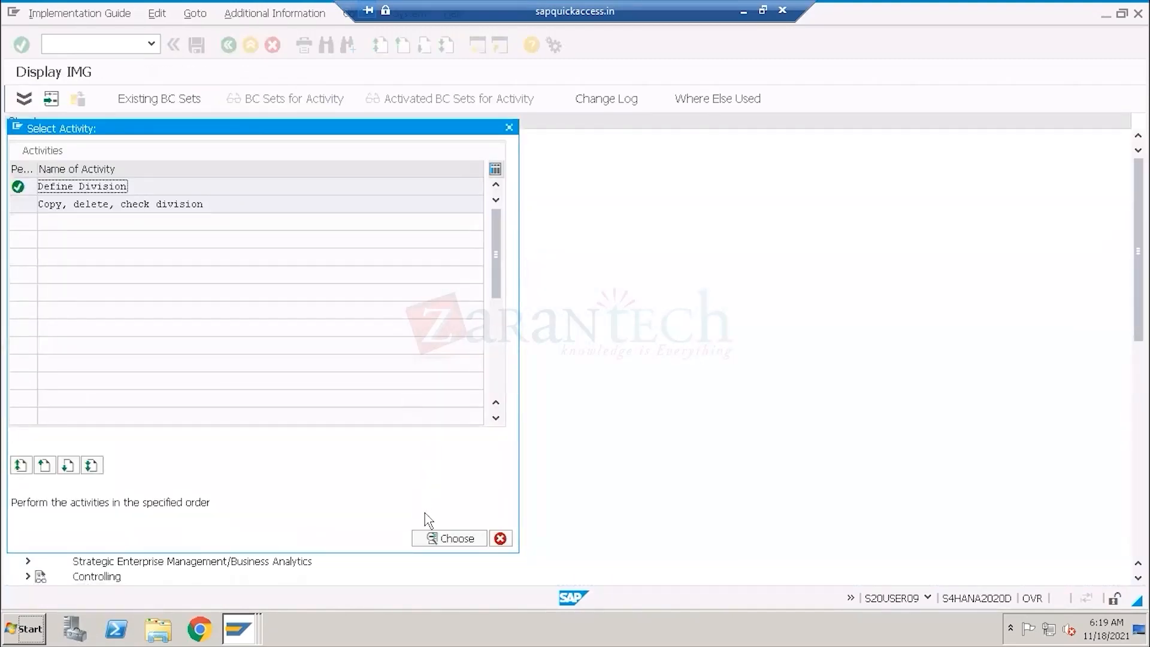
{"action": "left_click", "coordinate": [500, 538]}
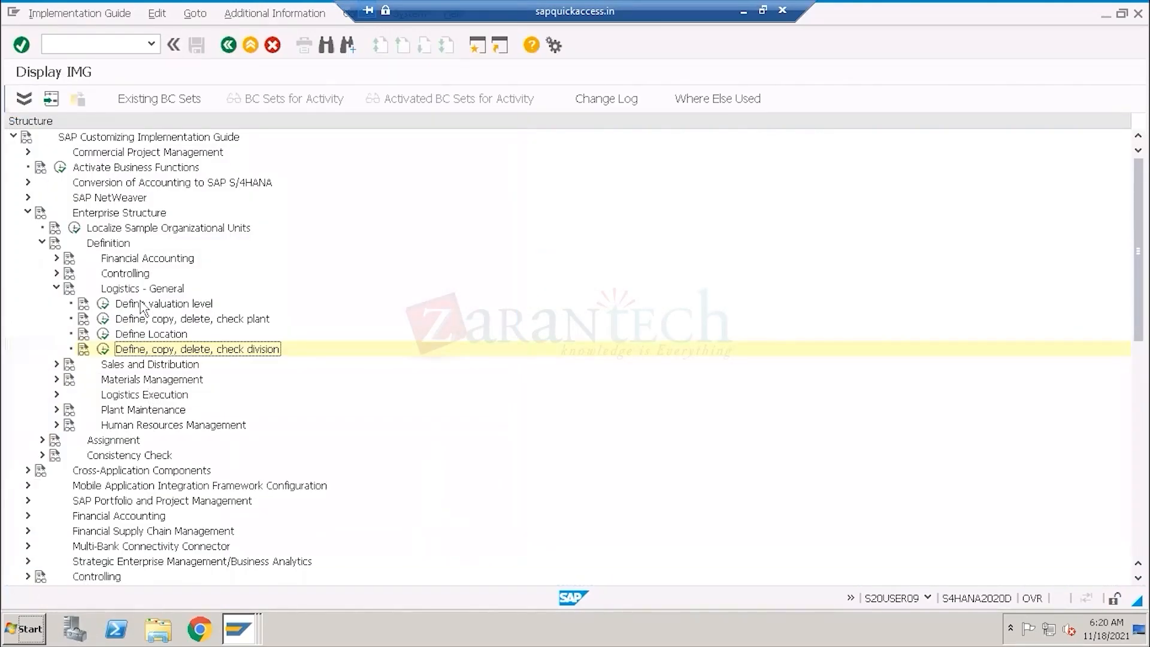
{"action": "left_click", "coordinate": [141, 301]}
{"action": "left_click", "coordinate": [129, 293]}
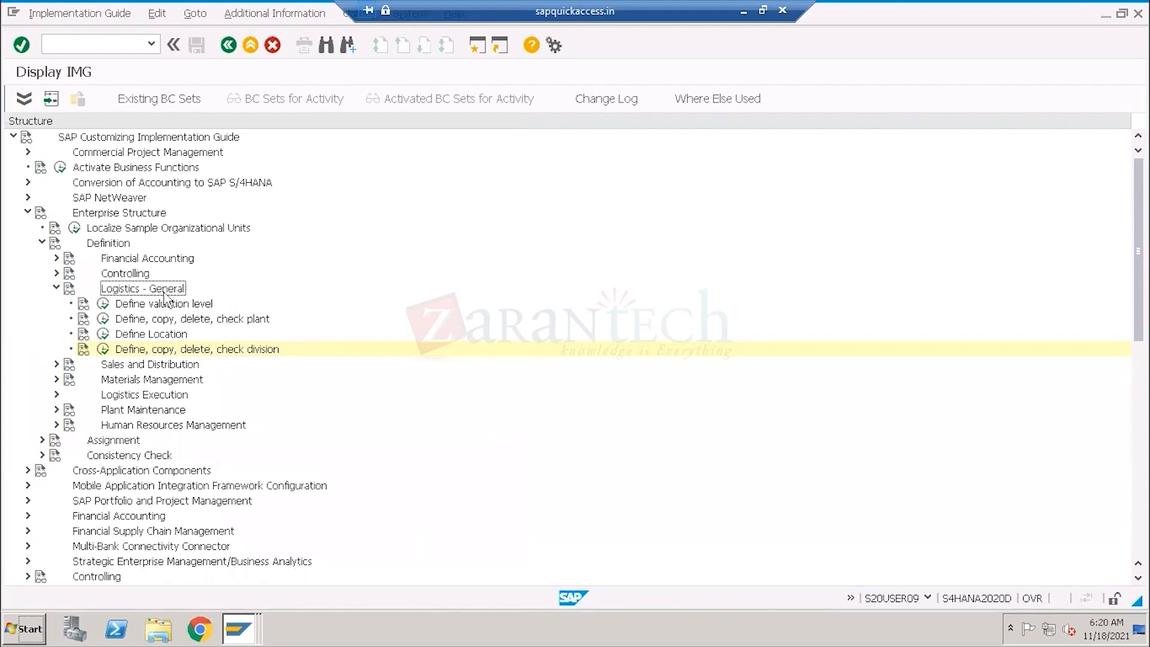
{"action": "left_click", "coordinate": [166, 309]}
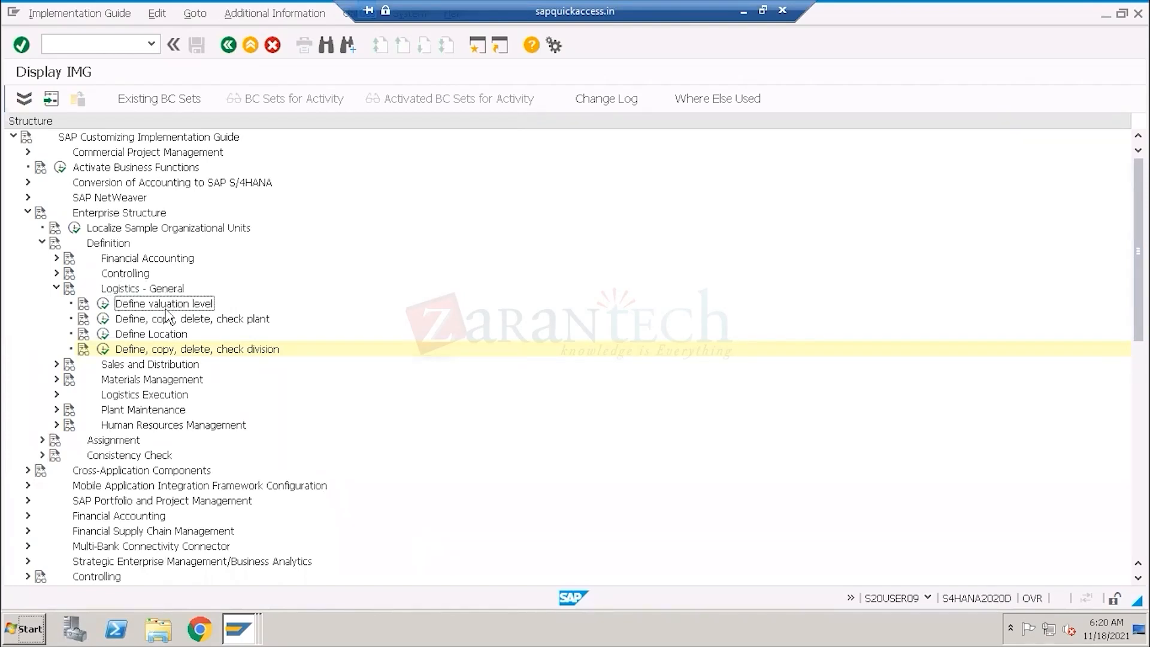
{"action": "left_click", "coordinate": [169, 320]}
{"action": "left_click", "coordinate": [170, 335]}
{"action": "left_click", "coordinate": [170, 350]}
- Collapse the Logistics - General and Definition nodes and select Assignment in the Enterprise Structure
{"action": "left_click", "coordinate": [56, 288]}
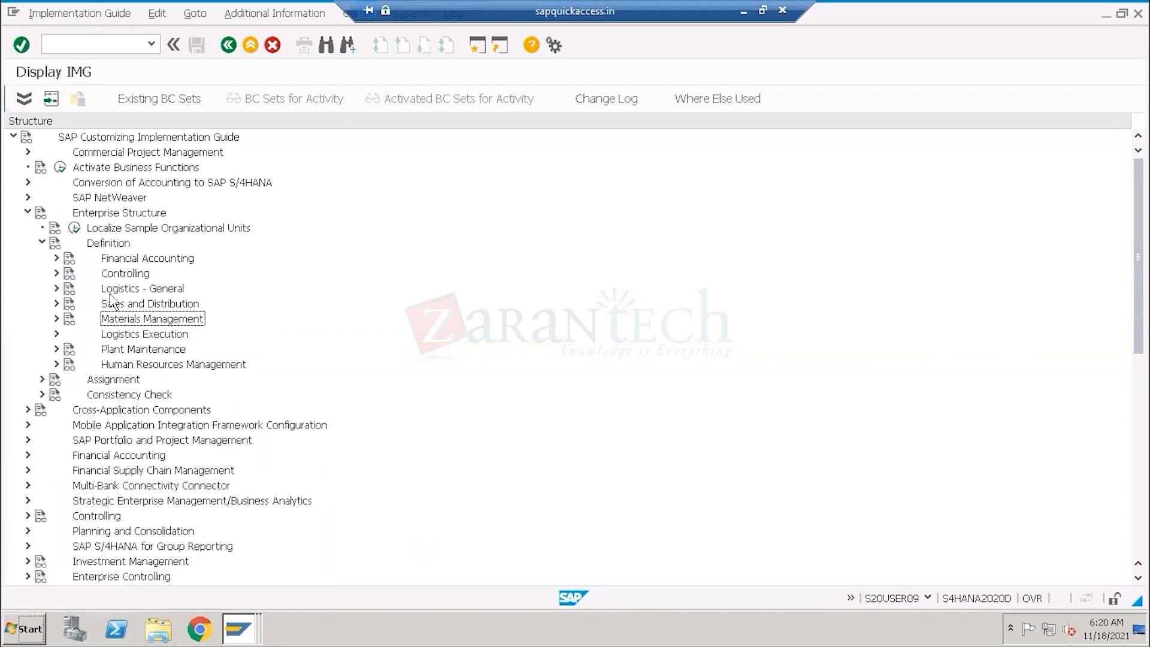
{"action": "left_click", "coordinate": [41, 243]}
{"action": "left_click", "coordinate": [91, 260]}
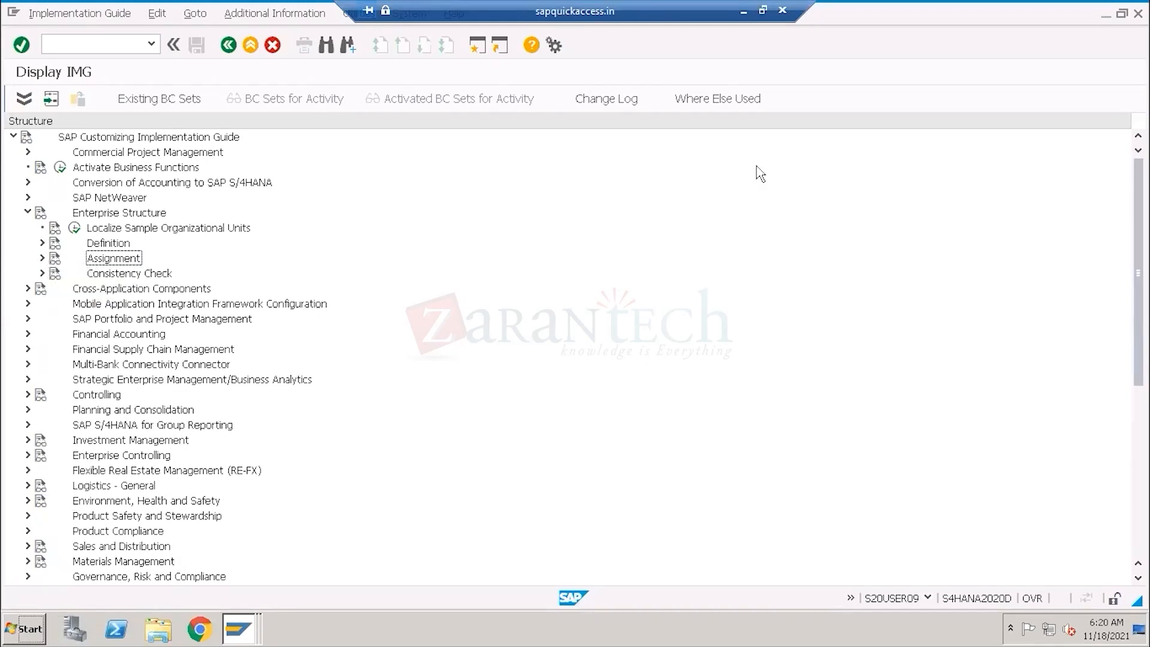
- Switch to the Paint diagram, point out the link between PLANT and C.CODE, and return to the SAP session
{"action": "left_click", "coordinate": [743, 11]}
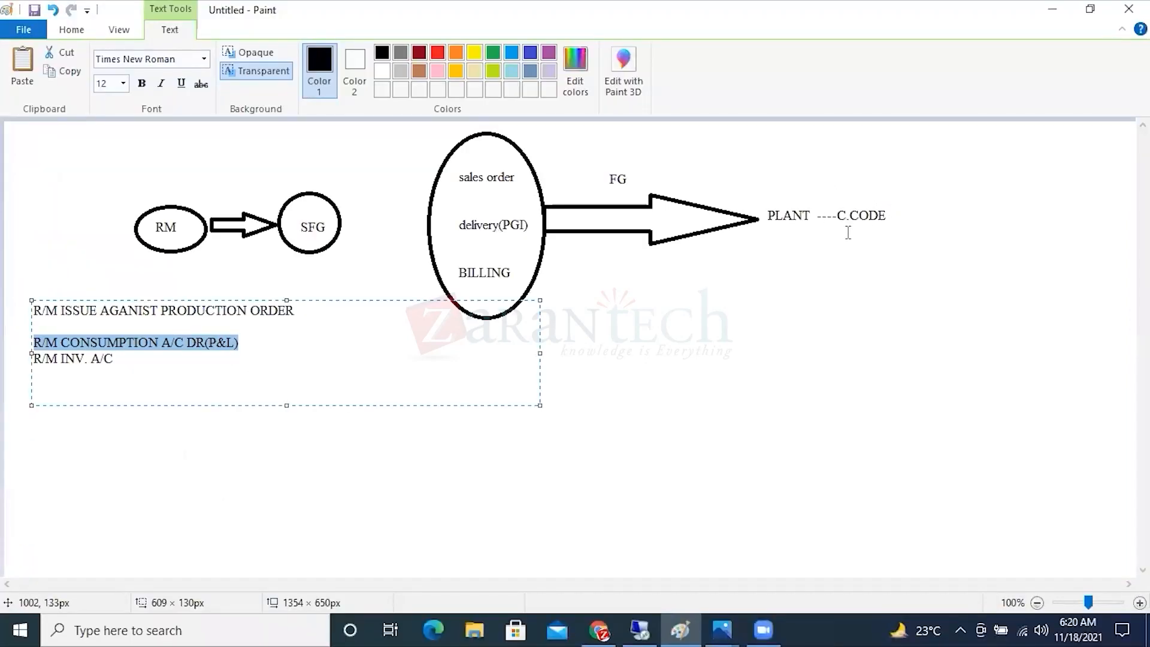
{"action": "left_click", "coordinate": [830, 223]}
{"action": "left_click", "coordinate": [639, 630]}
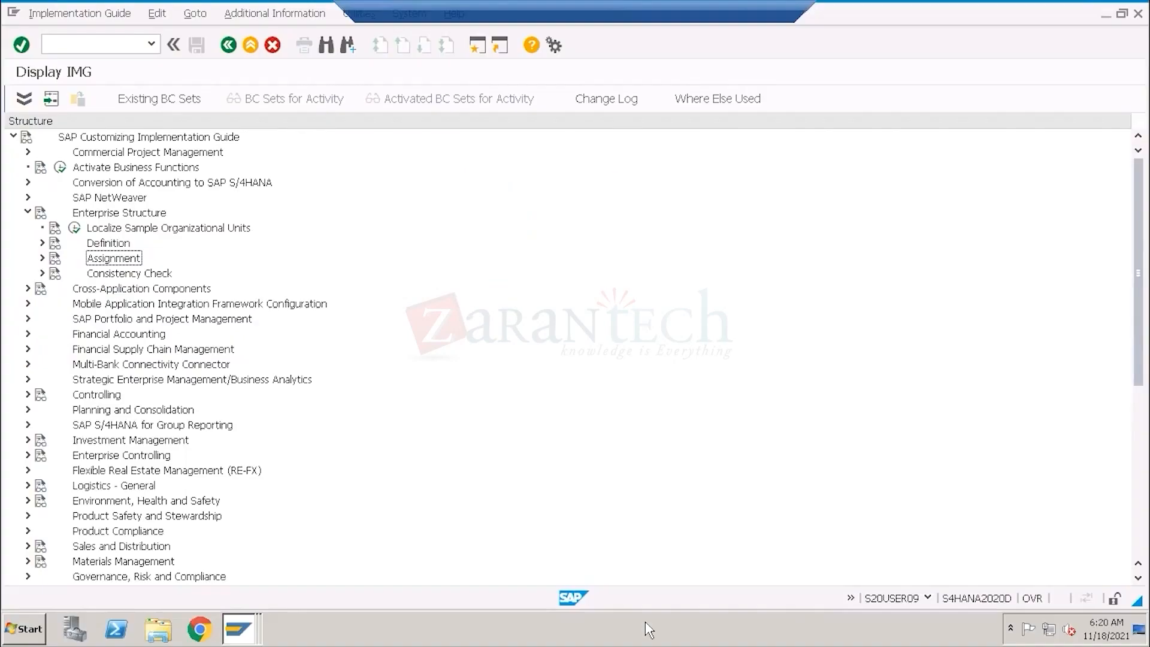
- Expand Assignment and its Logistics - General node, execute "Assign plant to company code", and dismiss the information message
{"action": "left_click", "coordinate": [42, 258]}
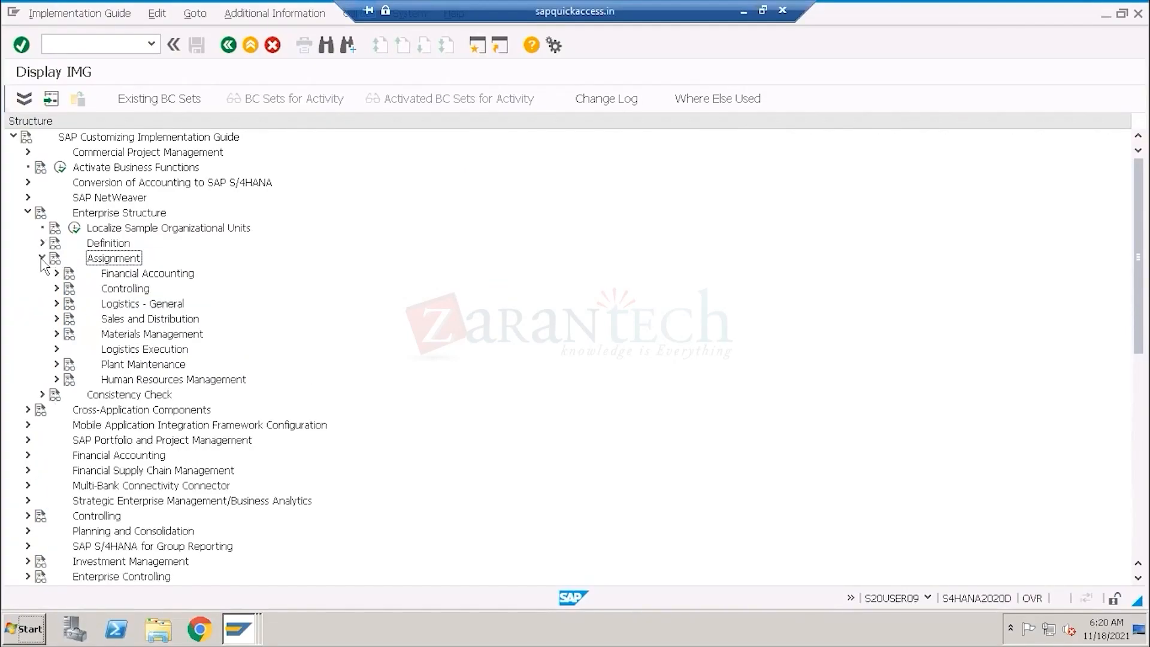
{"action": "left_click", "coordinate": [127, 304]}
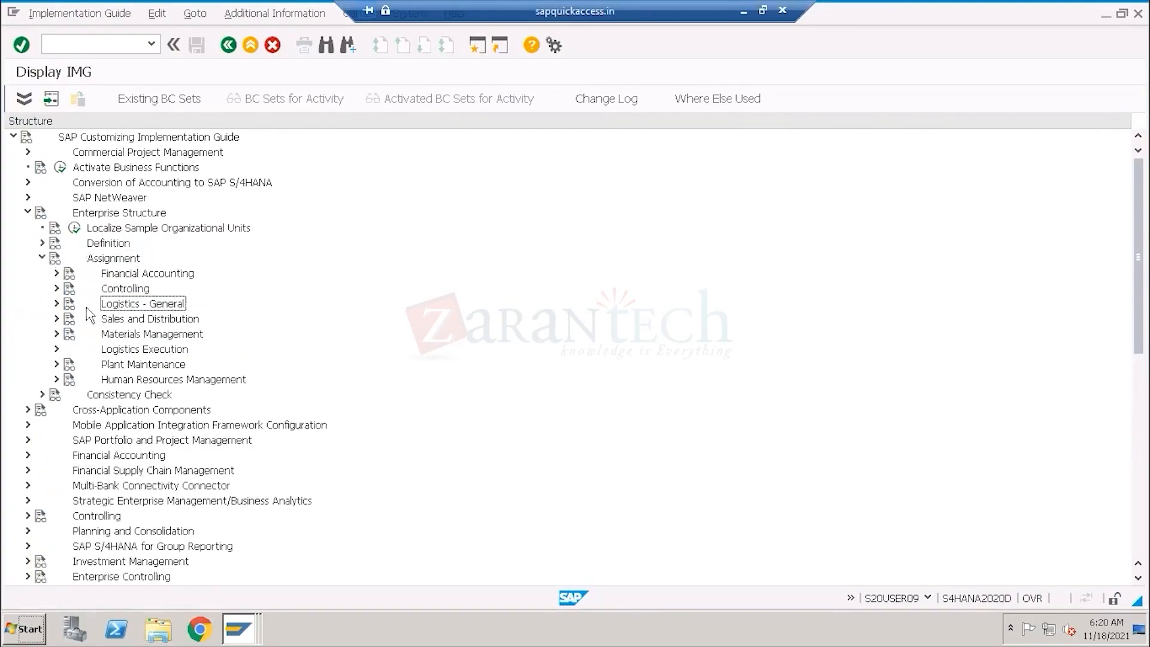
{"action": "left_click", "coordinate": [56, 303]}
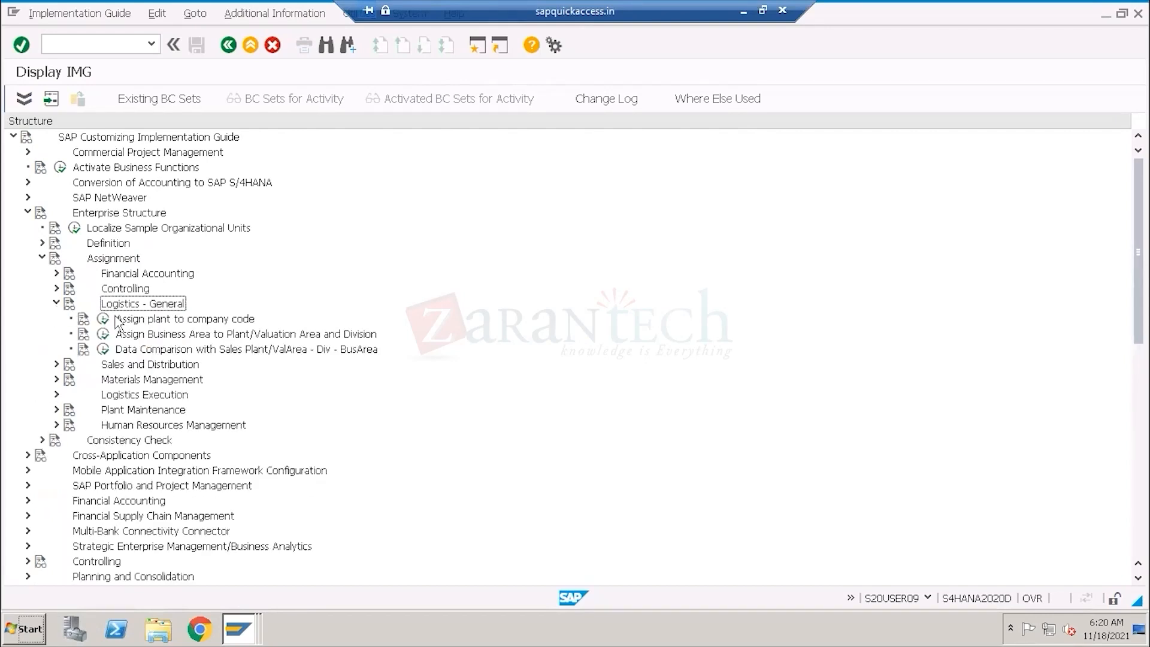
{"action": "left_click", "coordinate": [139, 322]}
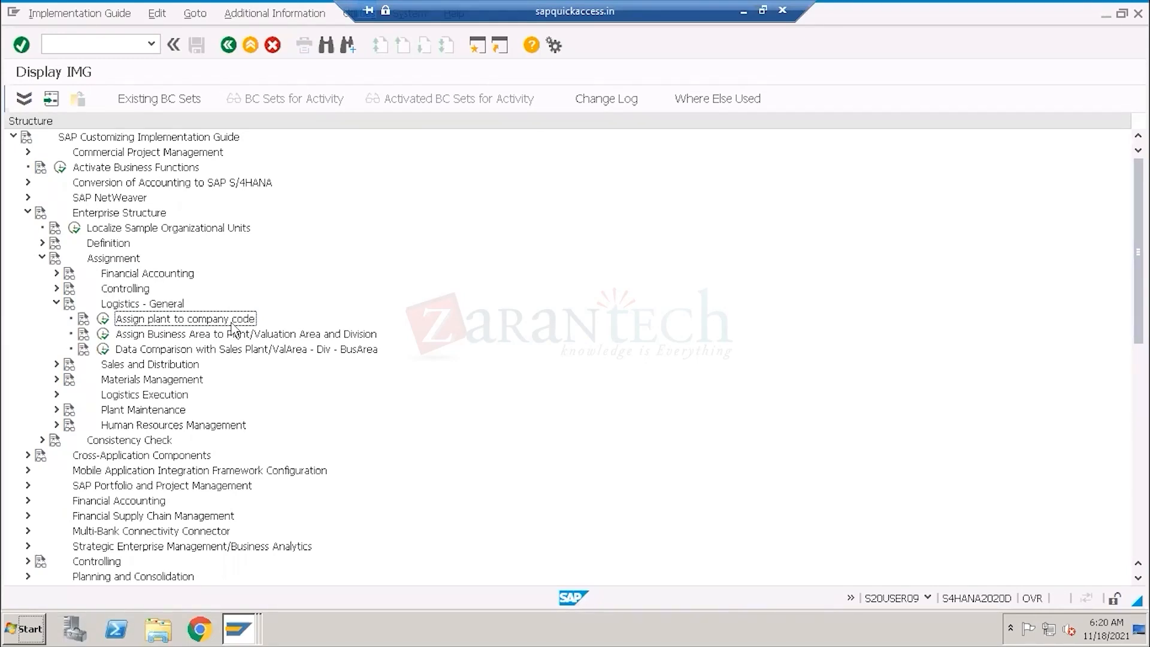
{"action": "left_click", "coordinate": [104, 320]}
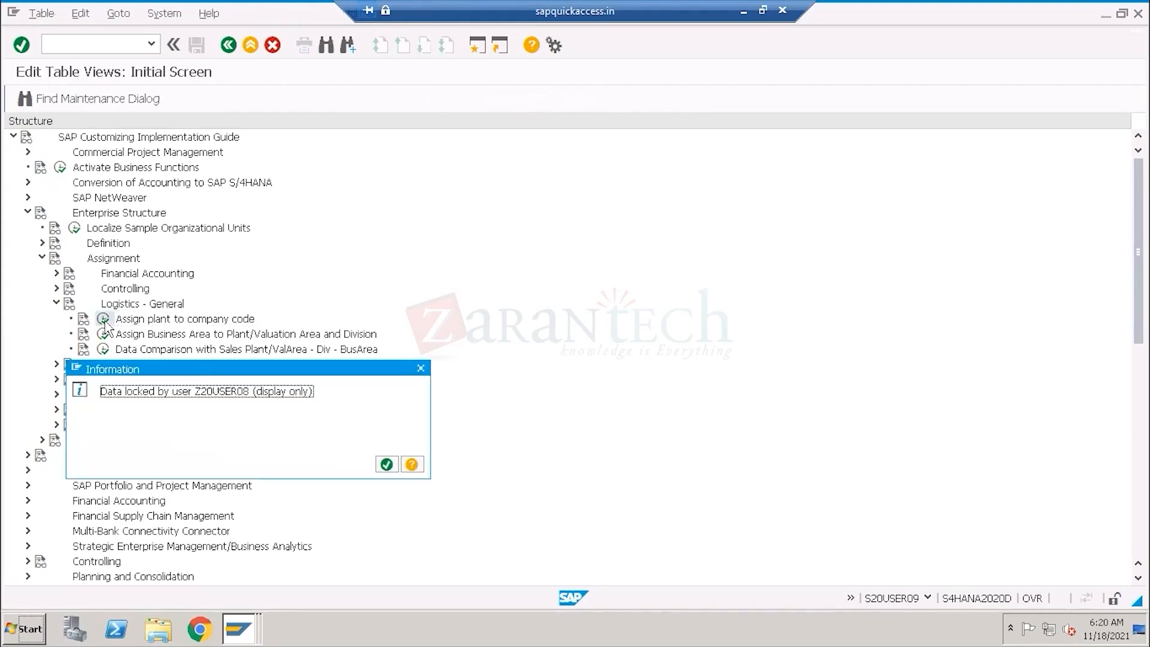
{"action": "left_click", "coordinate": [386, 462]}
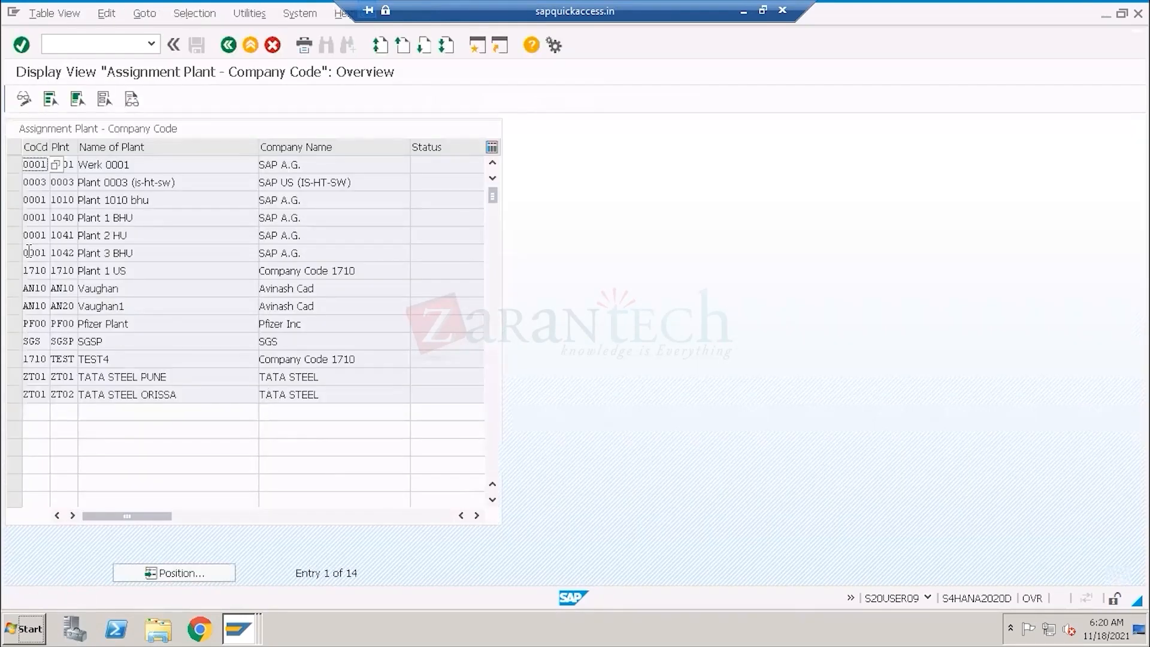
- Point out the assignment of plant 1710 to company code 1710, marking its row and clearing the mark again
{"action": "left_click", "coordinate": [16, 270]}
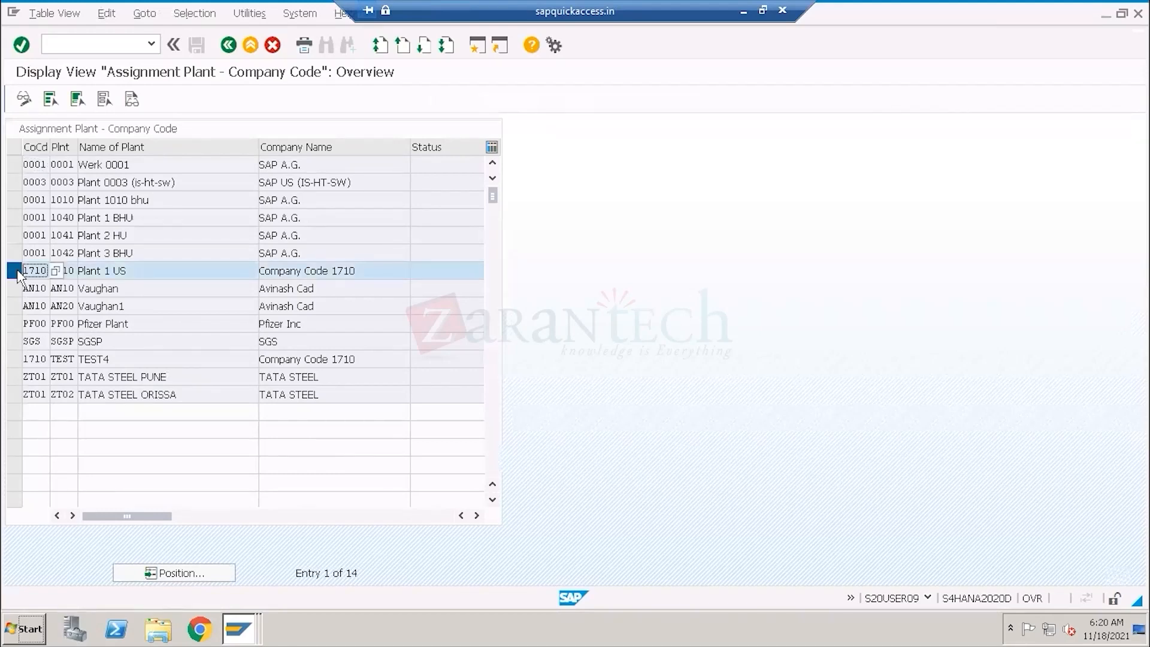
{"action": "left_click", "coordinate": [17, 271]}
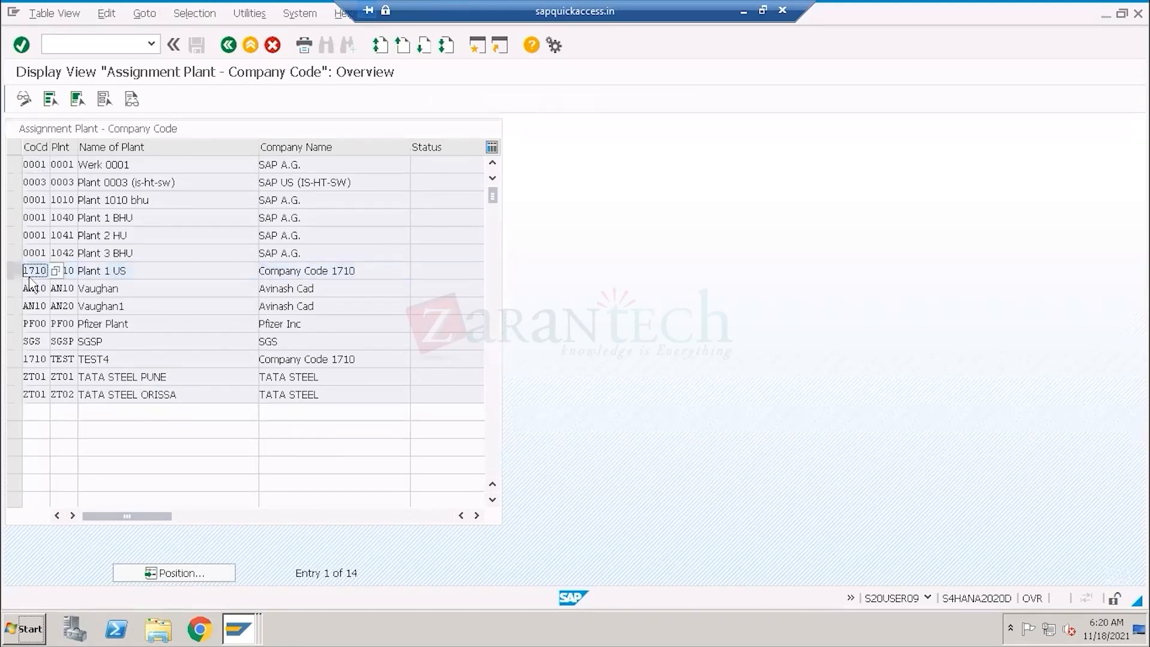
{"action": "left_click", "coordinate": [63, 270]}
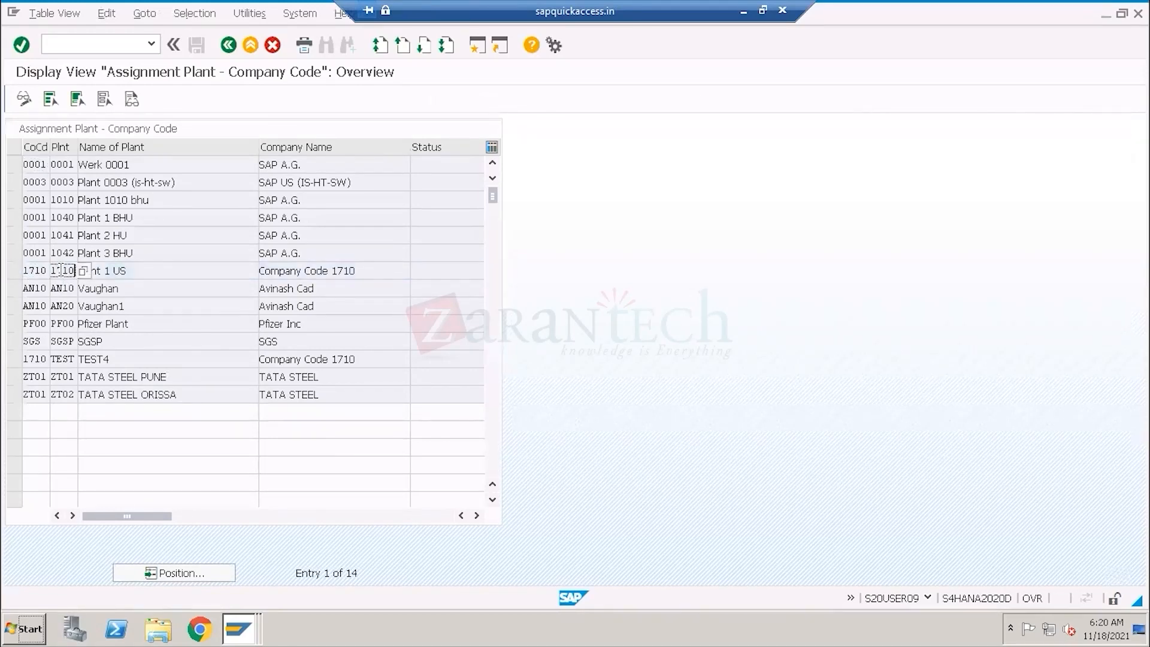
{"action": "left_click", "coordinate": [15, 272]}
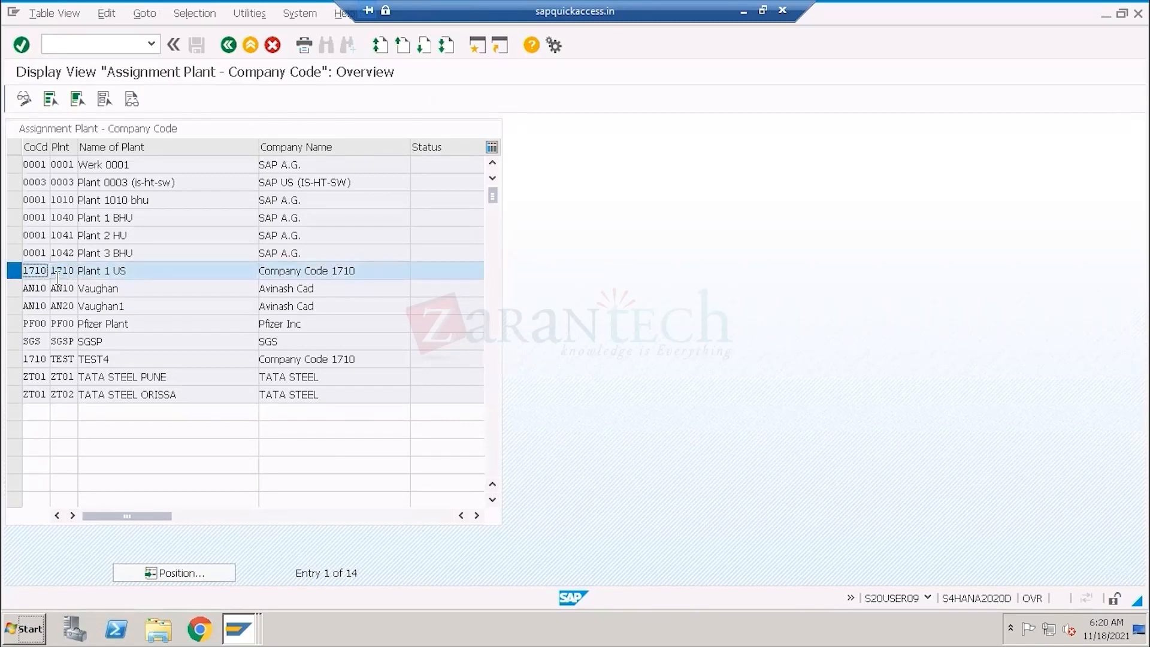
{"action": "left_click", "coordinate": [17, 272]}
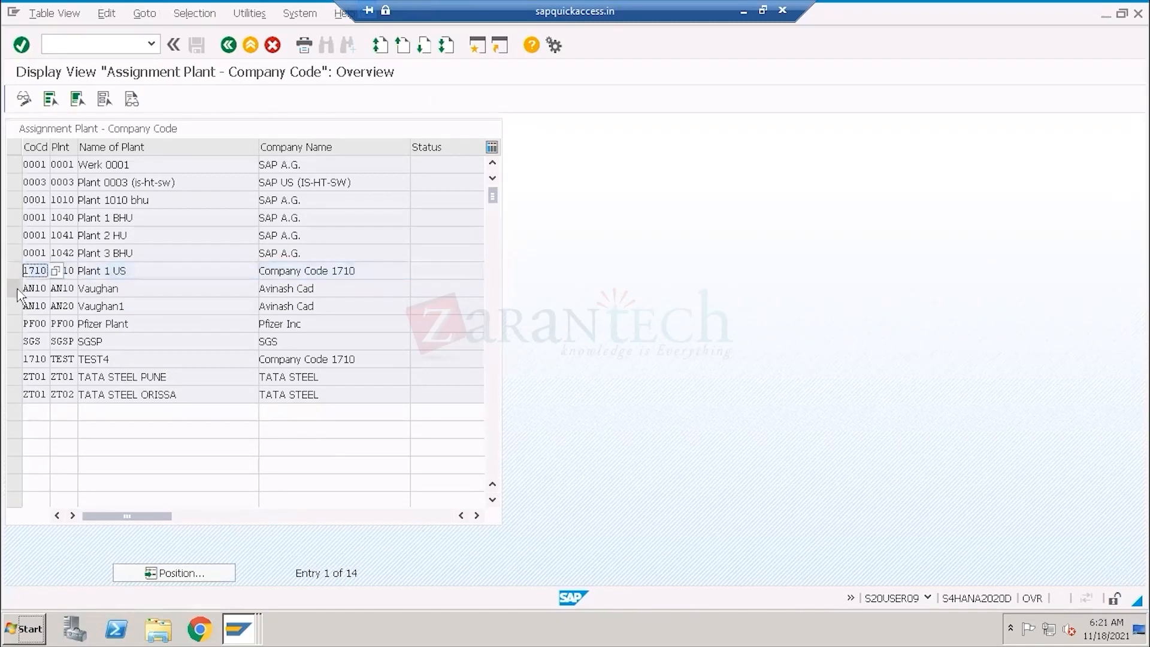
- Select the rows of plants AN10 and AN20 and point out their assignment to company code AN10
{"action": "left_click", "coordinate": [17, 290]}
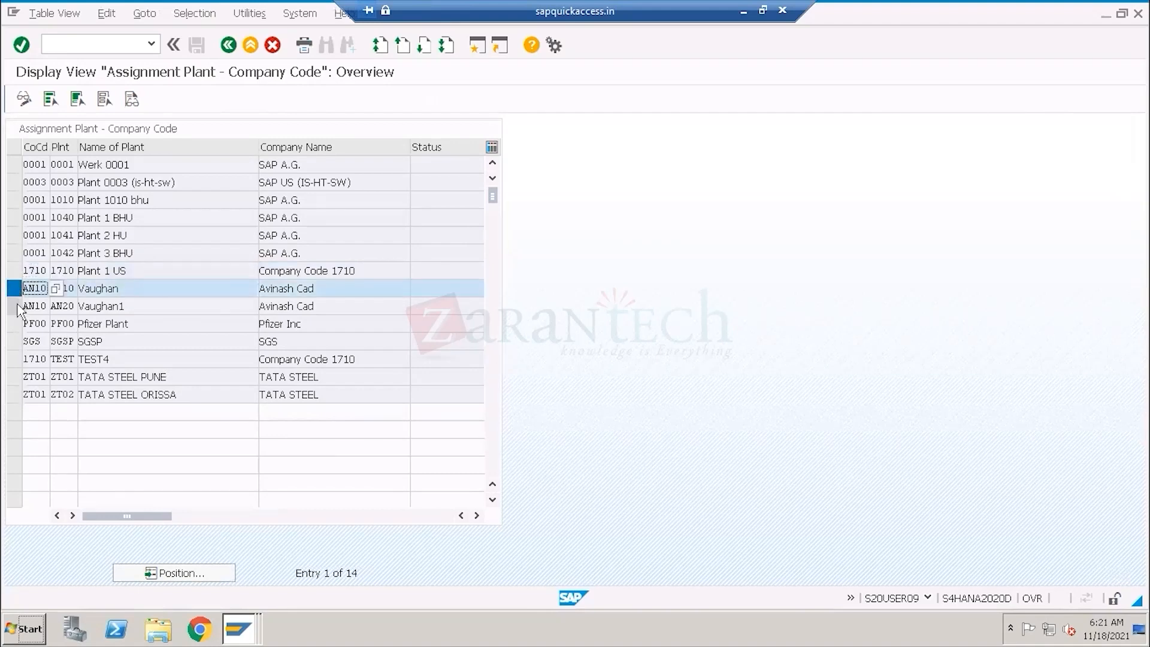
{"action": "left_click", "coordinate": [16, 306]}
{"action": "mouse_move", "coordinate": [76, 290]}
{"action": "left_mouse_down"}
{"action": "mouse_move", "coordinate": [48, 288]}
{"action": "mouse_move", "coordinate": [56, 306]}
{"action": "mouse_move", "coordinate": [77, 307]}
{"action": "left_mouse_up"}
- Add the company code 0001 rows for plants 1042, 1041, 1040 and 1010 to the selection and point out their plant codes
{"action": "left_click", "coordinate": [19, 255]}
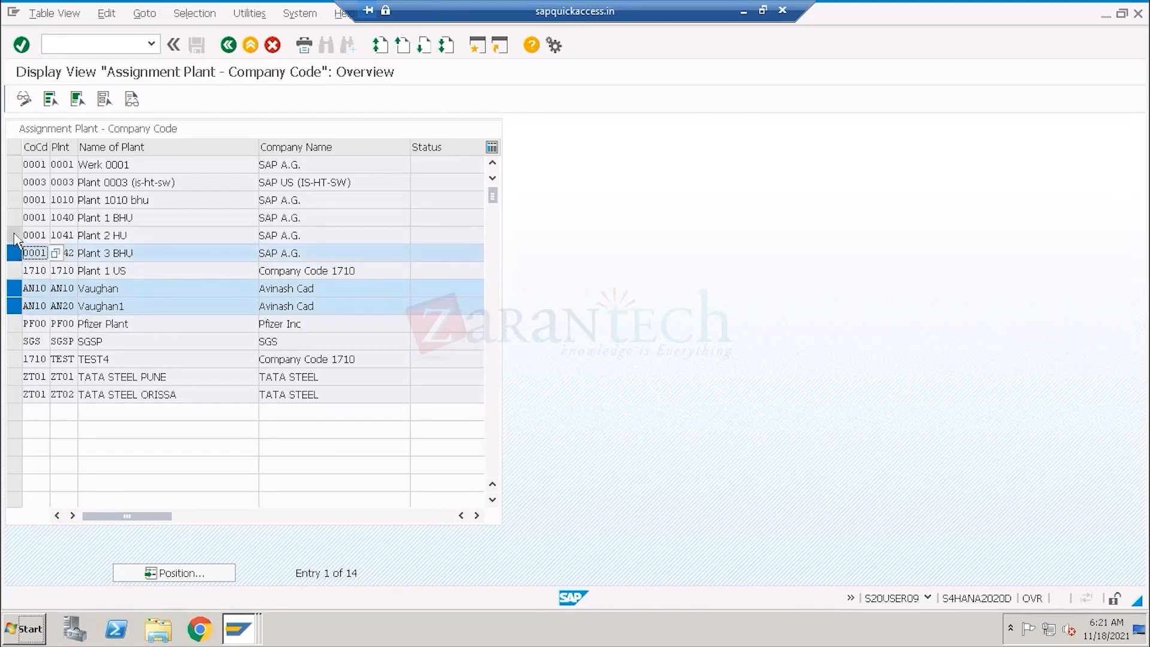
{"action": "left_click", "coordinate": [14, 234]}
{"action": "left_click", "coordinate": [14, 215]}
{"action": "left_click", "coordinate": [13, 200]}
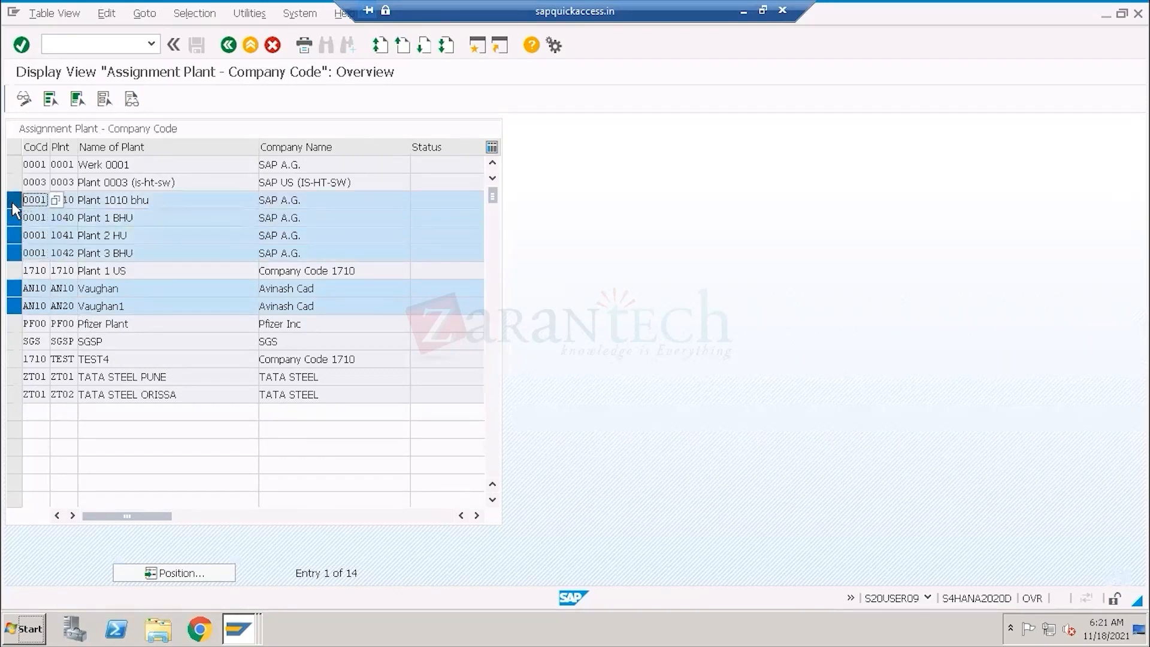
{"action": "left_click", "coordinate": [71, 200]}
{"action": "left_click", "coordinate": [71, 220]}
{"action": "left_click", "coordinate": [70, 236]}
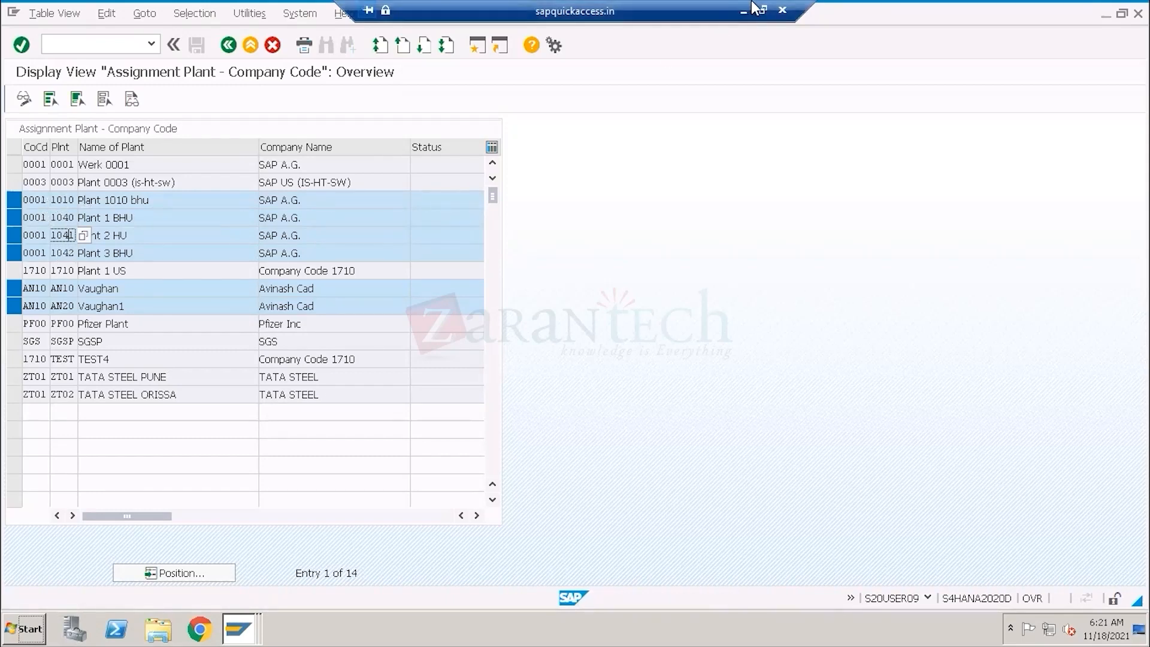
- Switch to the standard purchase order session, expand the header, and highlight company code 1710 in the organizational data
{"action": "left_click", "coordinate": [239, 627]}
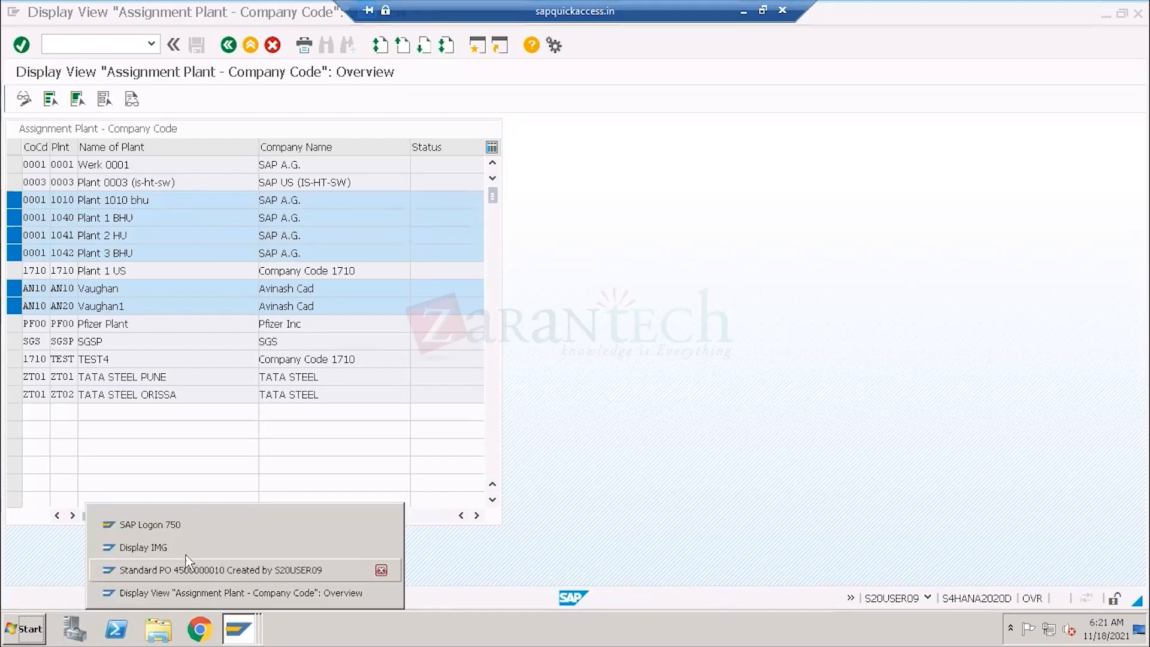
{"action": "left_click", "coordinate": [189, 569]}
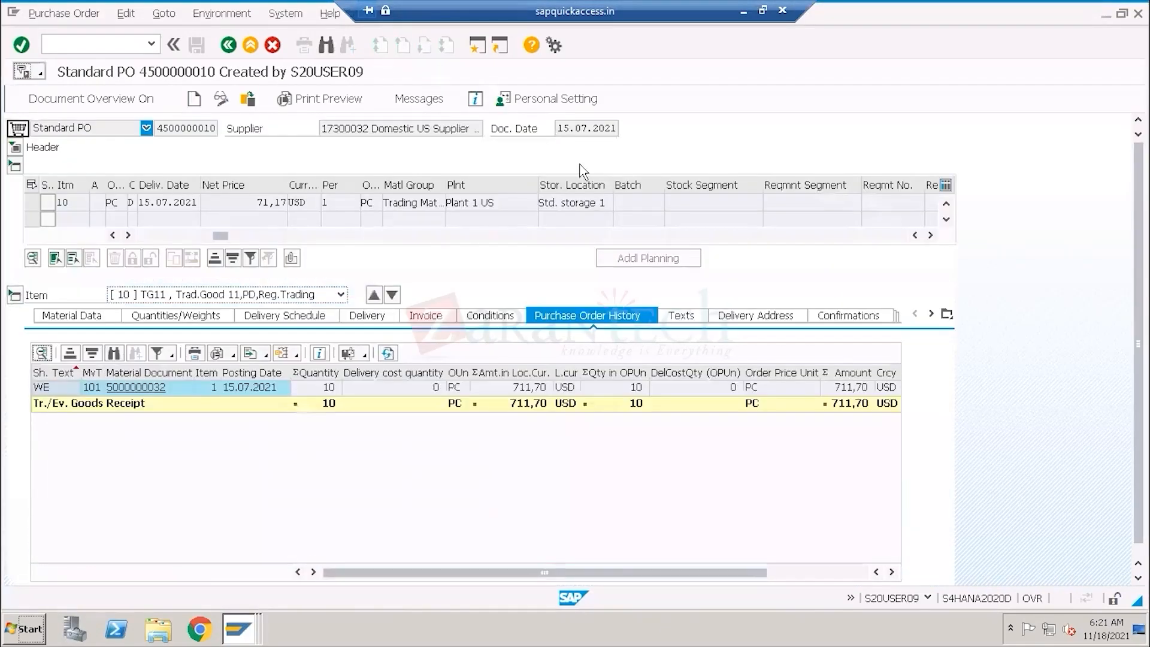
{"action": "left_click", "coordinate": [14, 150]}
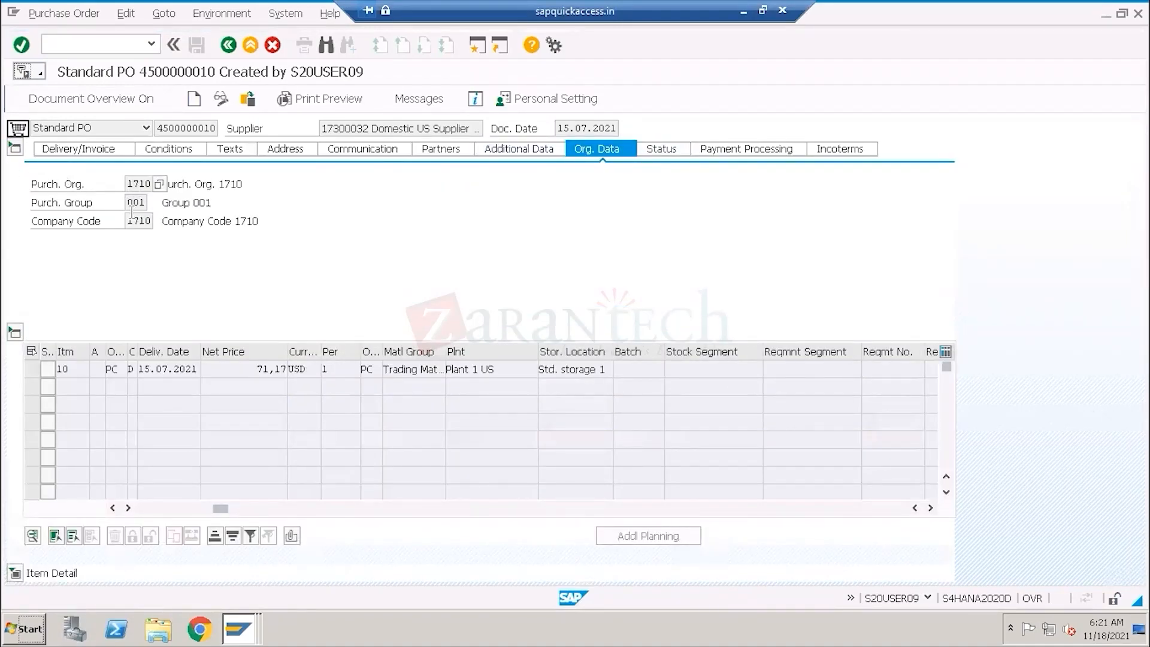
{"action": "left_click", "coordinate": [147, 220]}
{"action": "double_click", "coordinate": [152, 220]}
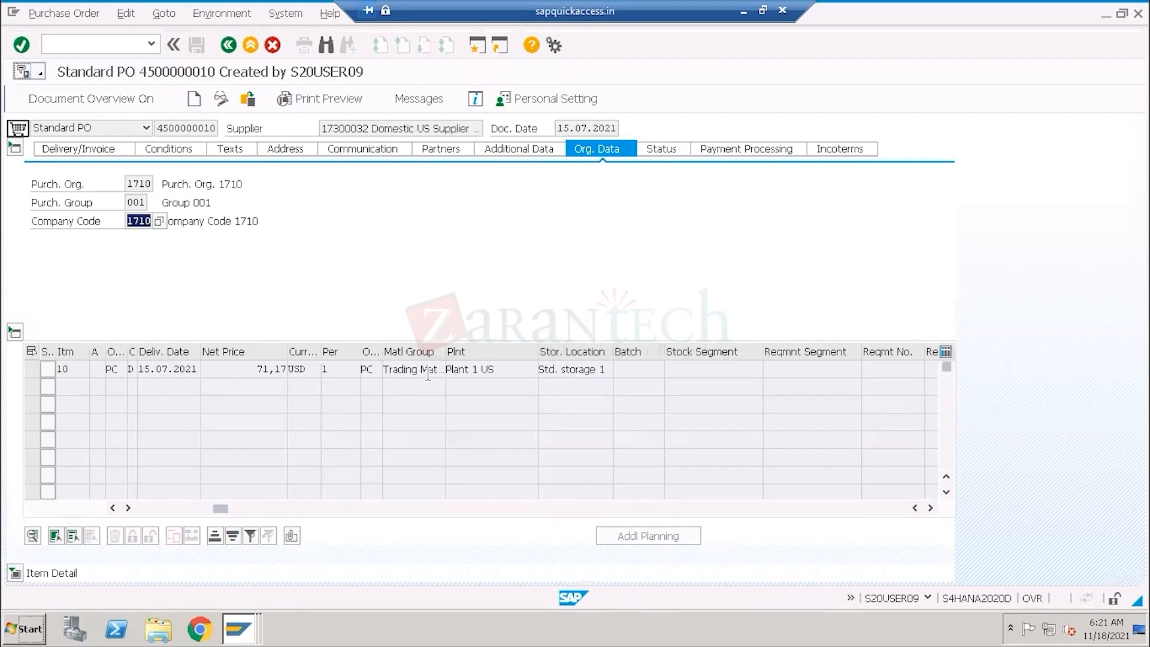
- Highlight plant "Plant 1 US" on item 10 and compare it with the header's company code
{"action": "left_click_drag", "start_coordinate": [495, 369], "coordinate": [445, 369]}
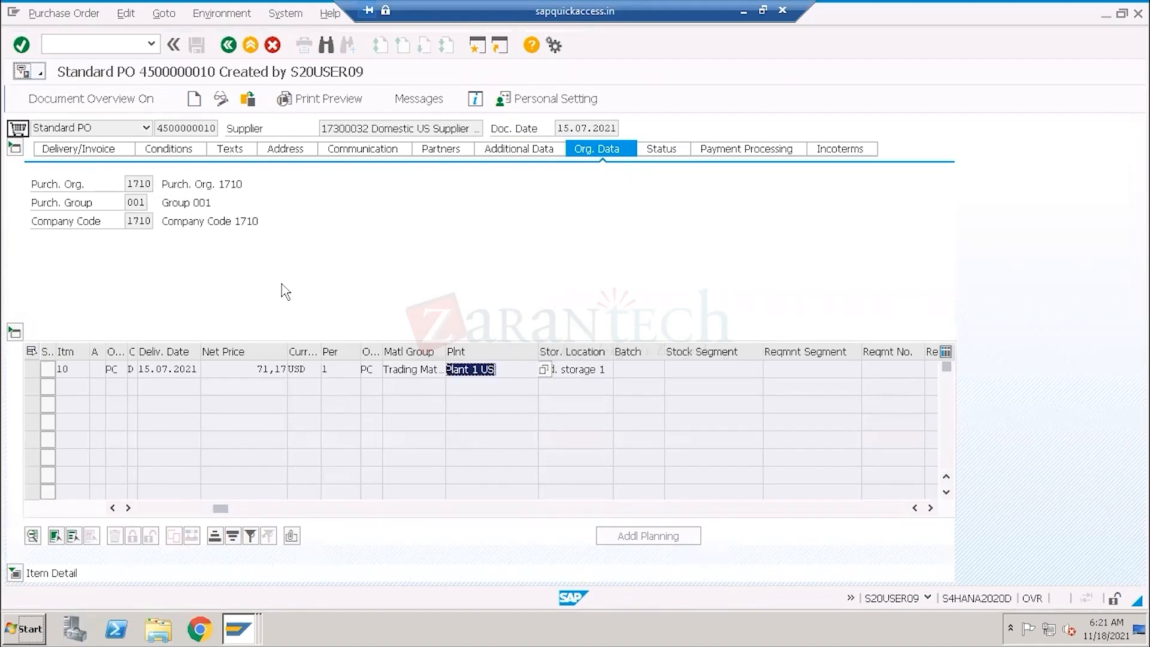
{"action": "left_click", "coordinate": [501, 371]}
{"action": "left_click_drag", "start_coordinate": [457, 372], "coordinate": [428, 372]}
{"action": "left_click_drag", "start_coordinate": [134, 223], "coordinate": [145, 223]}
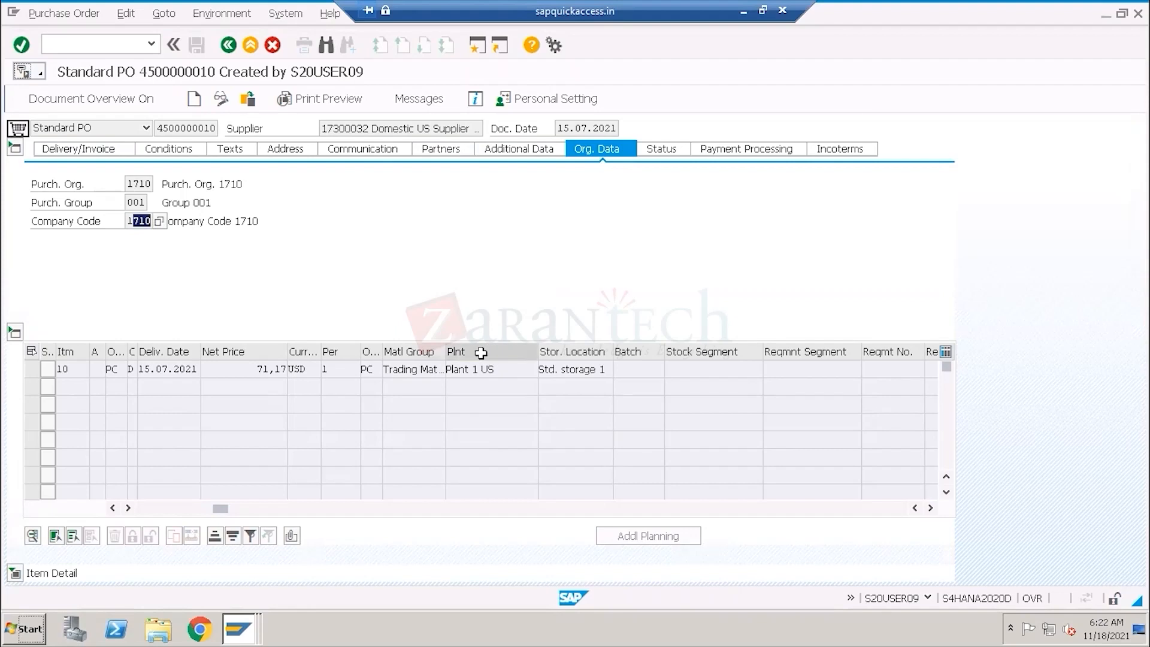
{"action": "left_click", "coordinate": [490, 368]}
{"action": "left_click_drag", "start_coordinate": [491, 369], "coordinate": [429, 369]}
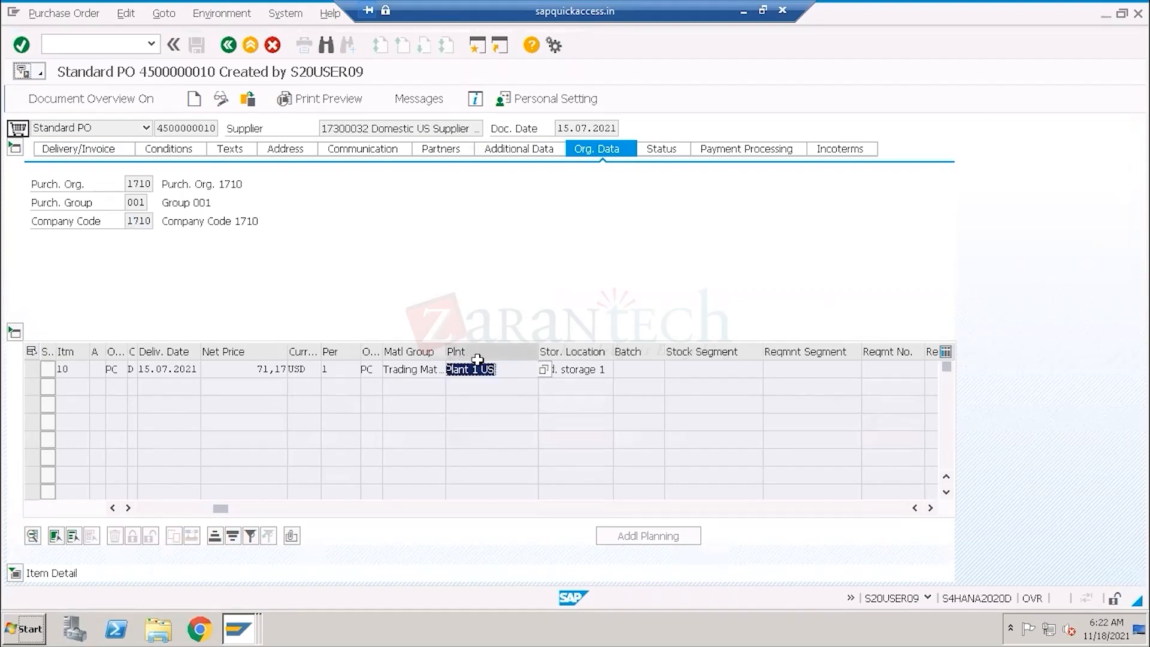
{"action": "left_click", "coordinate": [496, 369]}
{"action": "left_click_drag", "start_coordinate": [443, 368], "coordinate": [422, 369]}
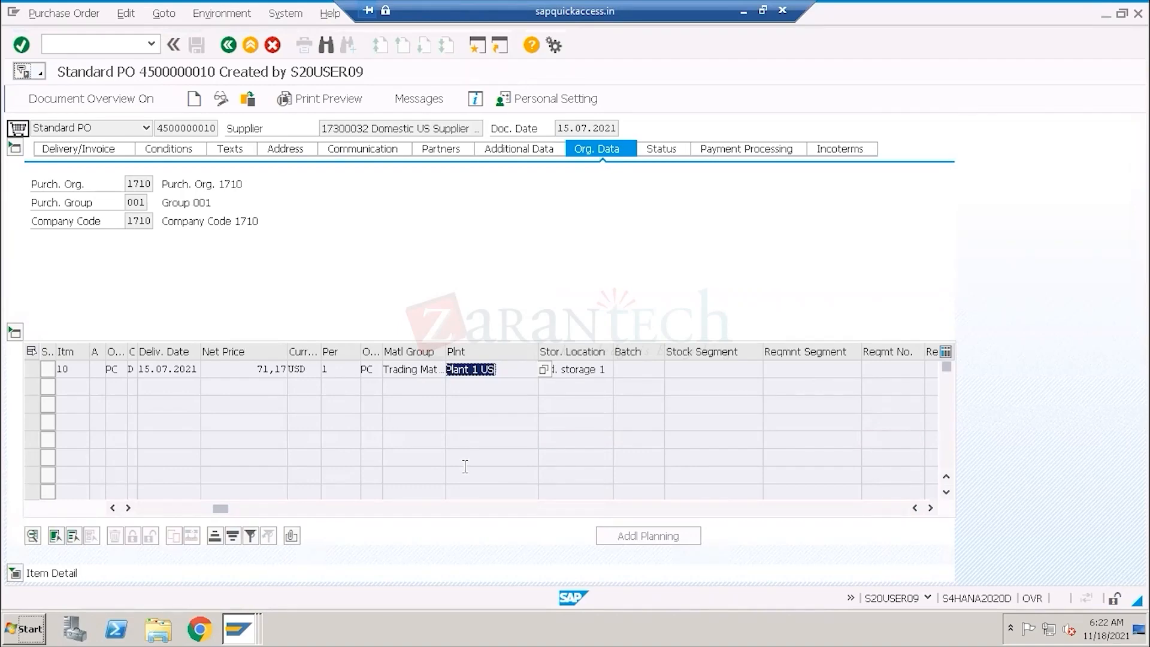
- Switch back to the plant–company code assignment overview and compare company code 1710 and its plant 1710 with plant AN20
{"action": "key", "text": "alt+Tab"}
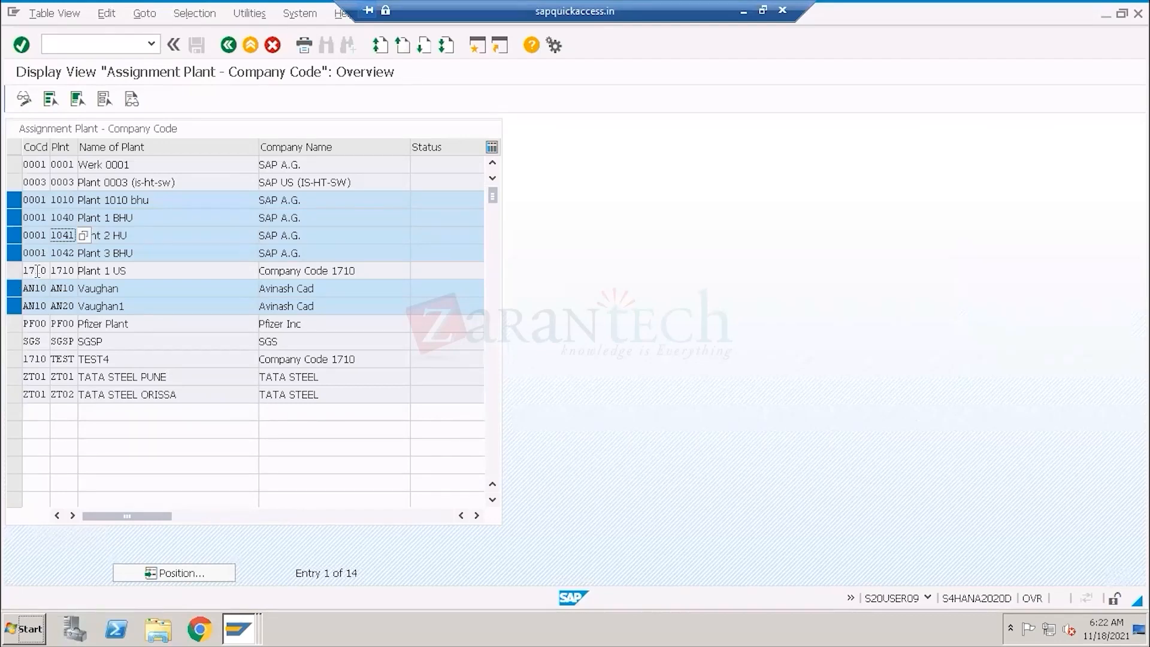
{"action": "left_click_drag", "start_coordinate": [27, 270], "coordinate": [50, 272]}
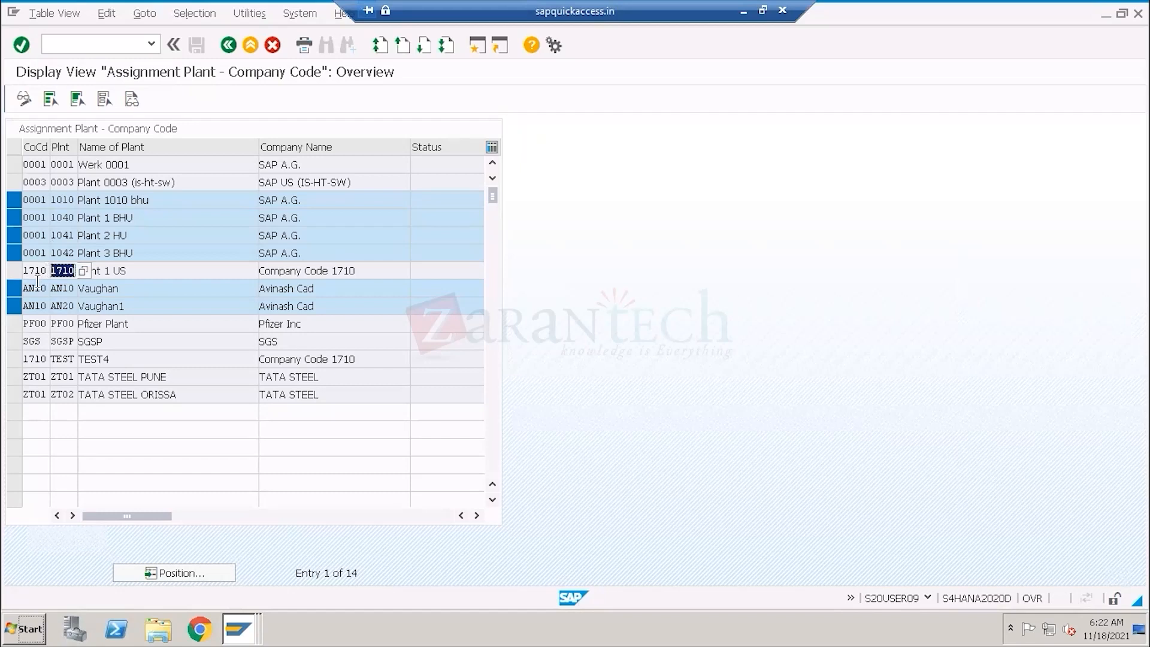
{"action": "left_click_drag", "start_coordinate": [25, 270], "coordinate": [82, 306]}
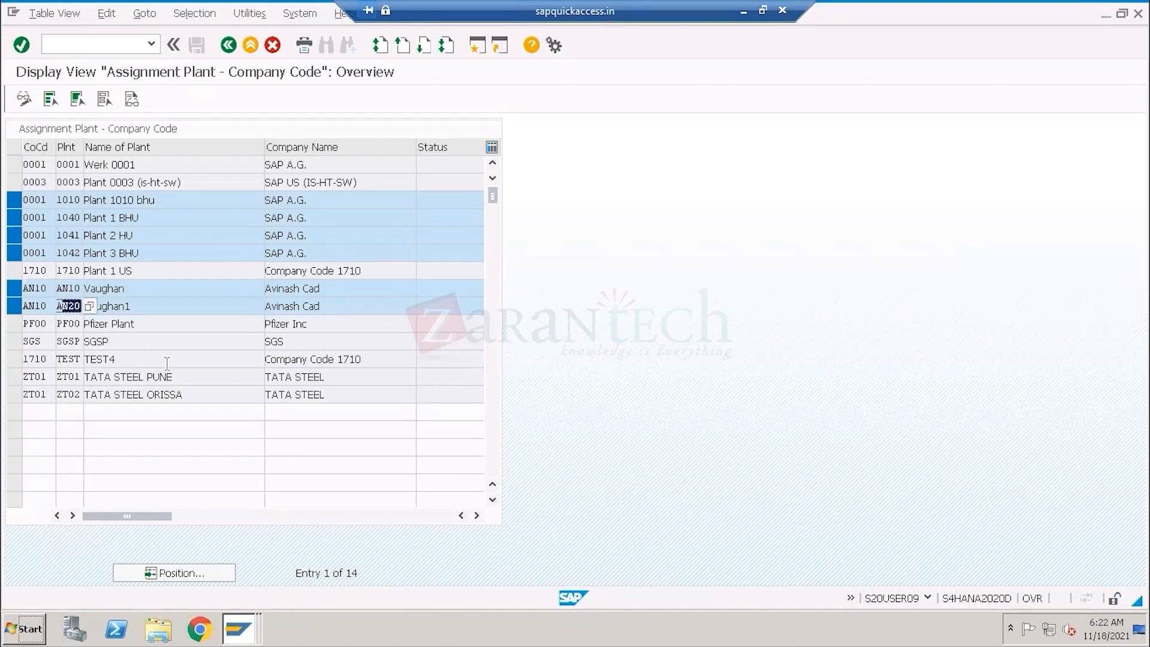
{"action": "left_click_drag", "start_coordinate": [48, 271], "coordinate": [18, 272]}
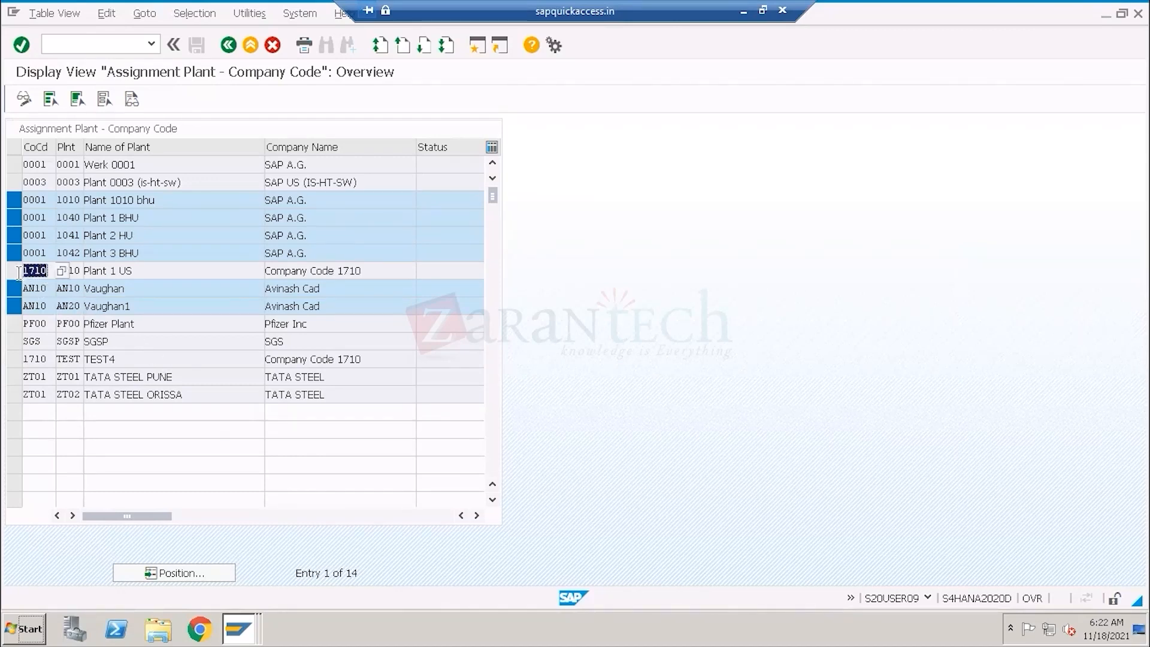
{"action": "left_click_drag", "start_coordinate": [57, 306], "coordinate": [68, 306]}
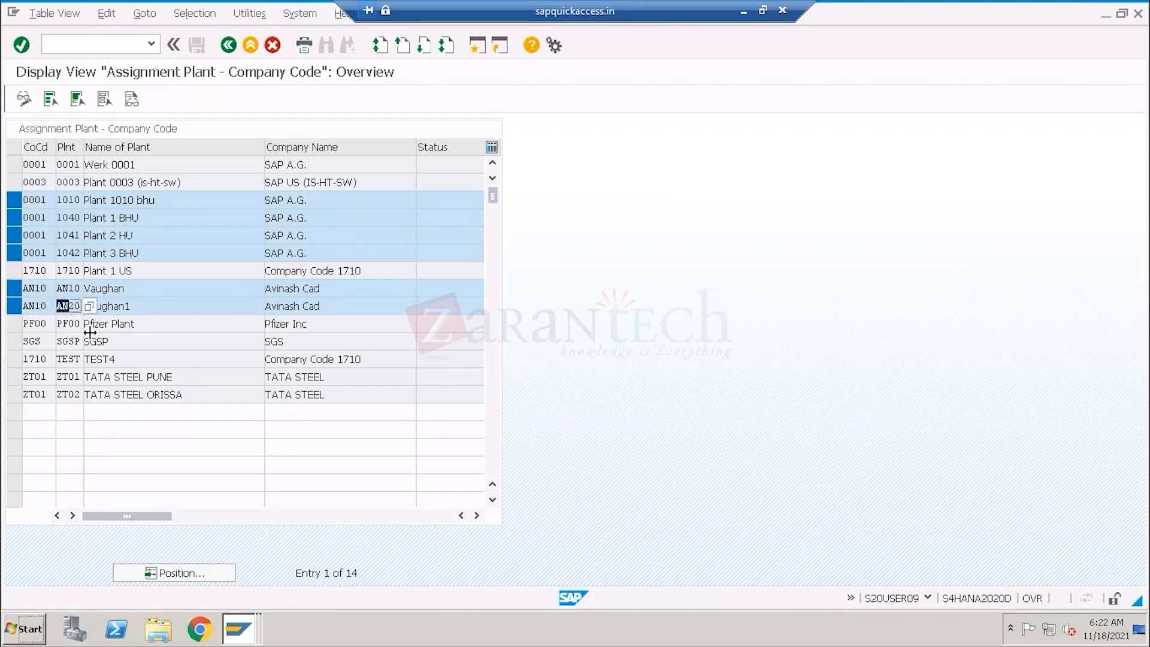
{"action": "left_click", "coordinate": [93, 337]}
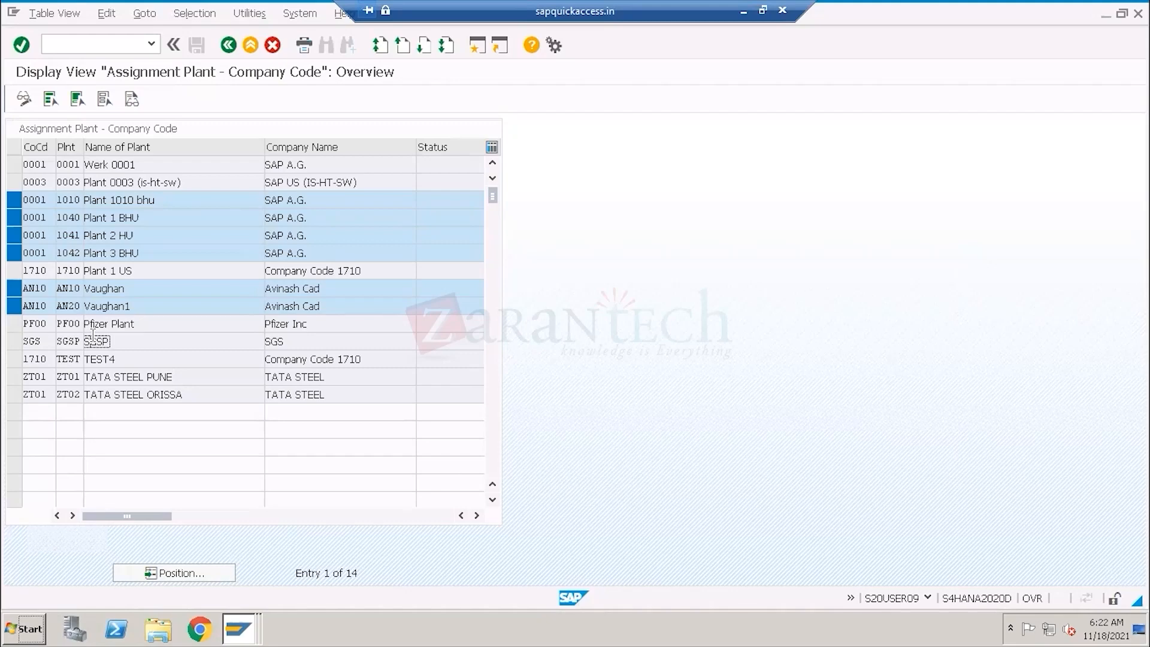
{"action": "double_click", "coordinate": [46, 272]}
- Return to the implementation guide structure and collapse the Logistics - General, Assignment and Enterprise Structure nodes
{"action": "left_click", "coordinate": [229, 45]}
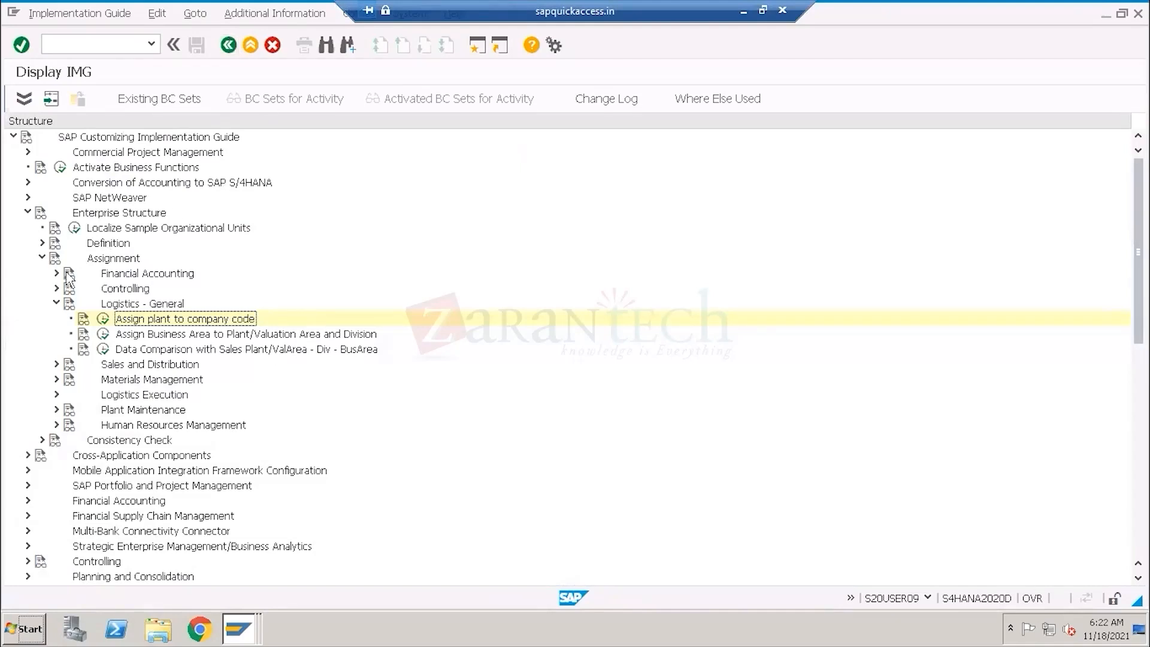
{"action": "left_click", "coordinate": [57, 303]}
{"action": "left_click", "coordinate": [42, 259]}
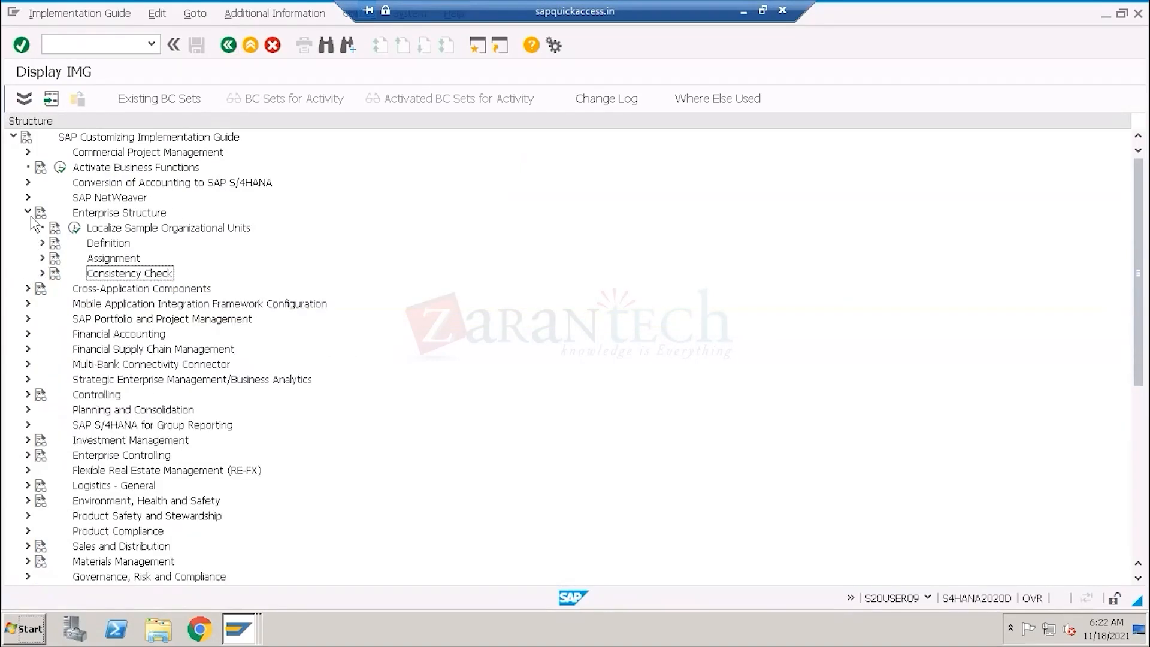
{"action": "left_click", "coordinate": [28, 213]}
{"action": "left_click", "coordinate": [90, 274]}
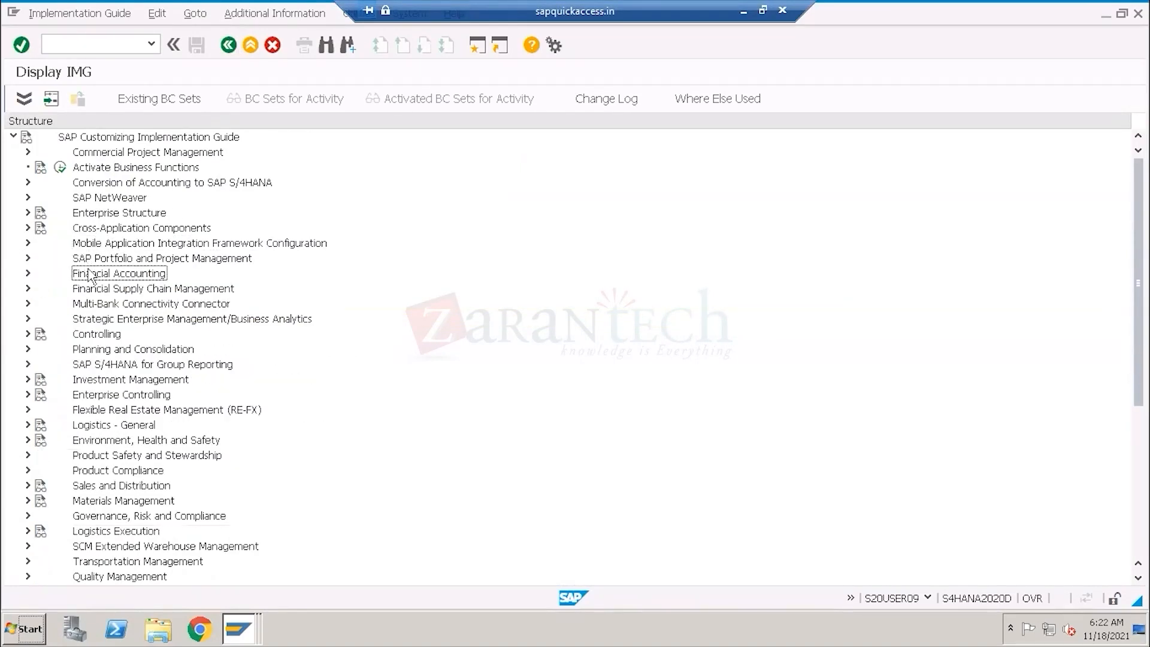
- Open Define Settings for Ledgers and Currency Types under Financial Accounting Global Settings, Ledgers, Ledger, and dismiss the consistency check messages
{"action": "left_click", "coordinate": [28, 273]}
{"action": "left_click", "coordinate": [107, 289]}
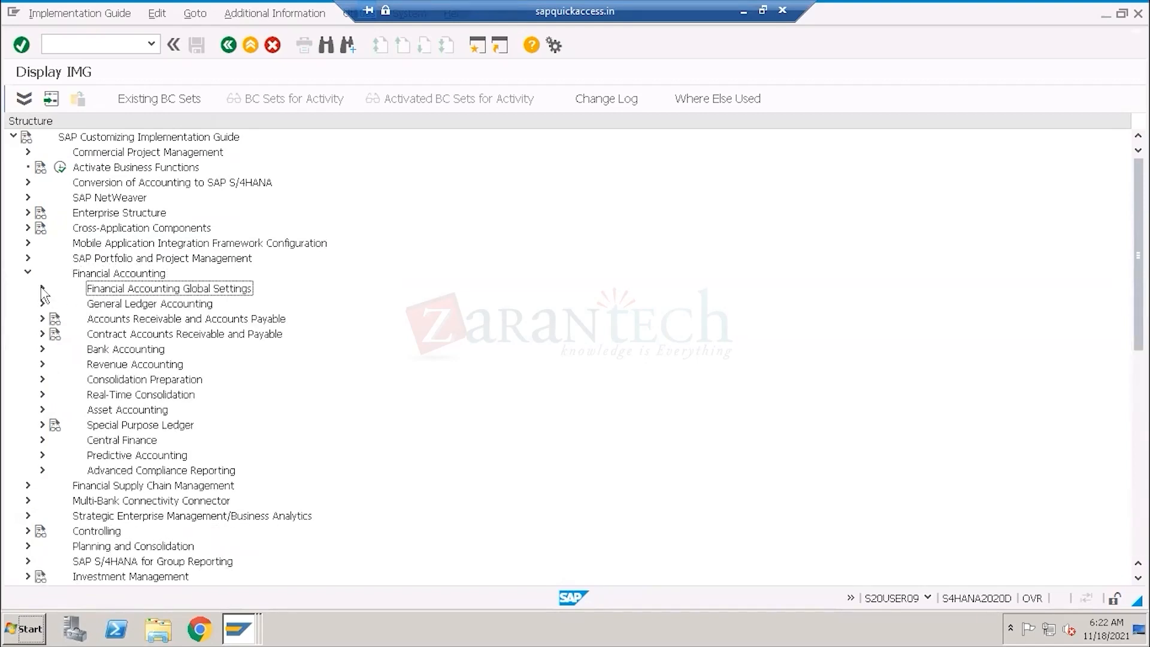
{"action": "left_click", "coordinate": [43, 288]}
{"action": "left_click", "coordinate": [57, 319]}
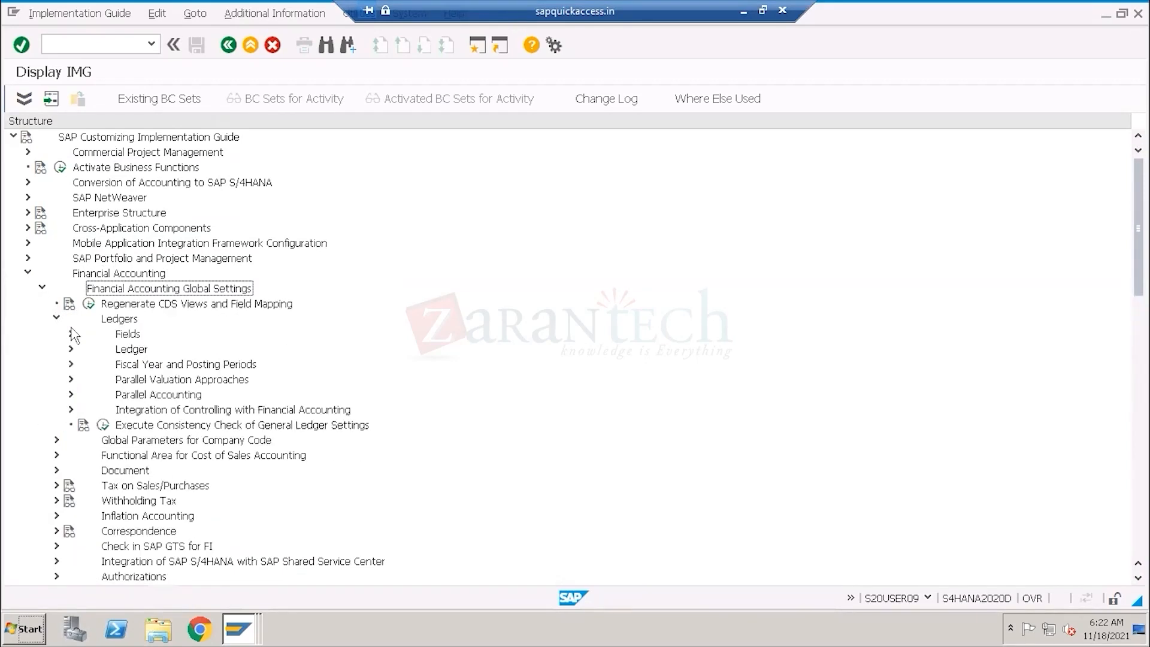
{"action": "left_click", "coordinate": [71, 349]}
{"action": "left_click", "coordinate": [118, 364]}
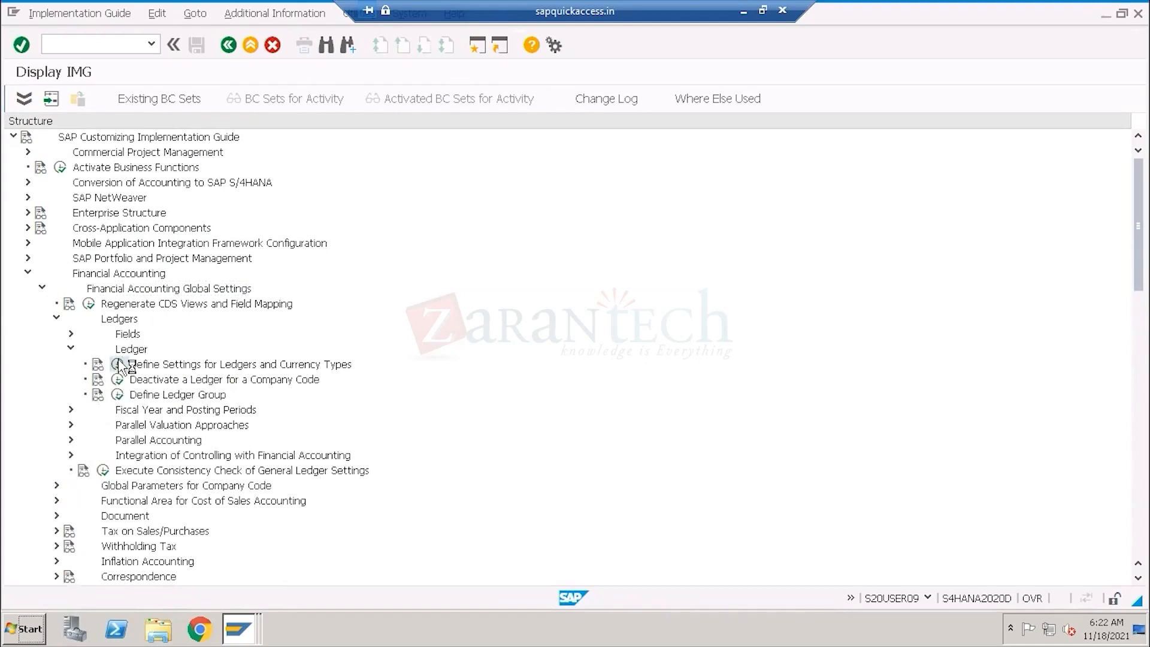
{"action": "left_click", "coordinate": [137, 427]}
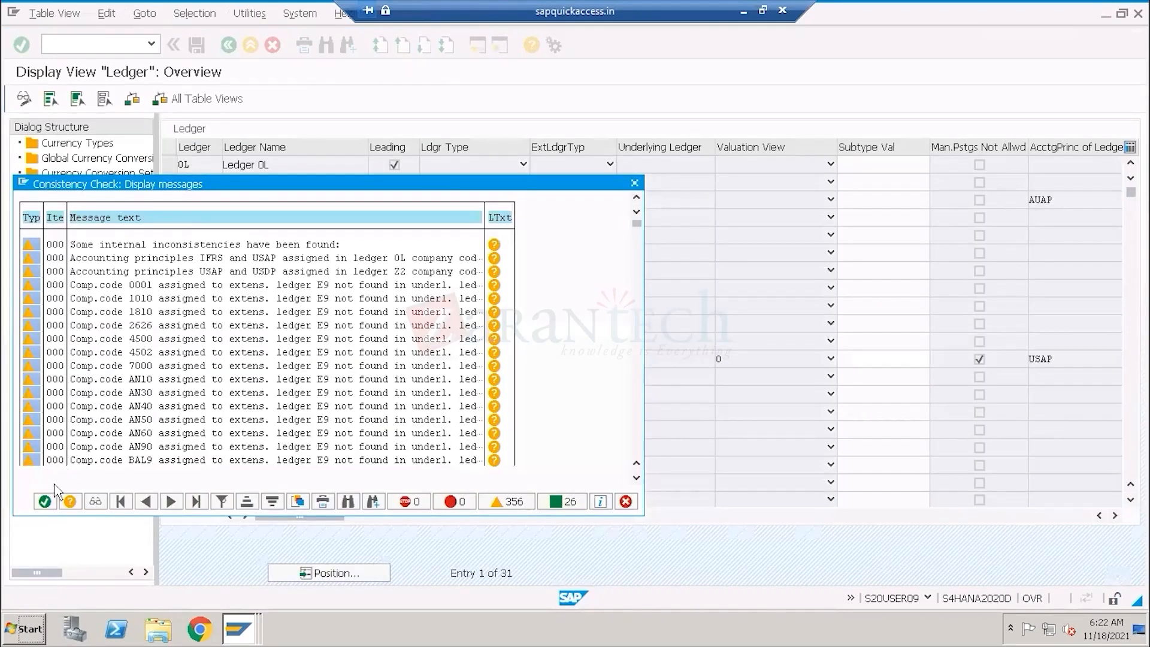
{"action": "left_click", "coordinate": [43, 501]}
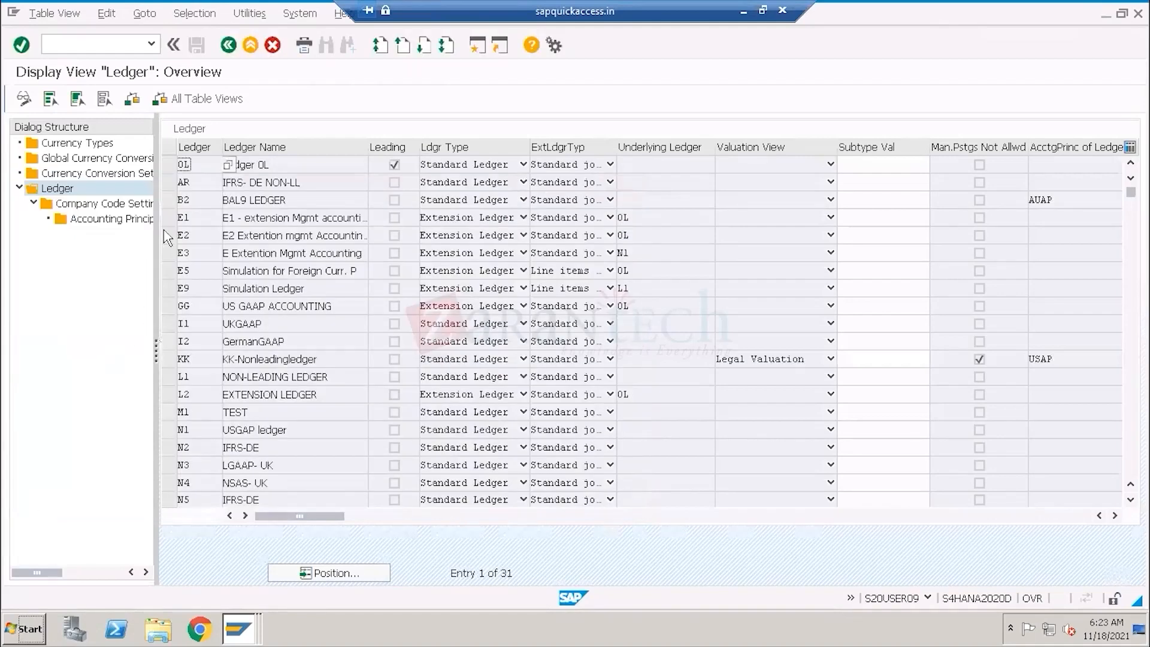
- Display the company code settings for ledger 0L, dismiss the consistency messages, and select the row of company code 1710
{"action": "left_click", "coordinate": [169, 160]}
{"action": "double_click", "coordinate": [108, 207]}
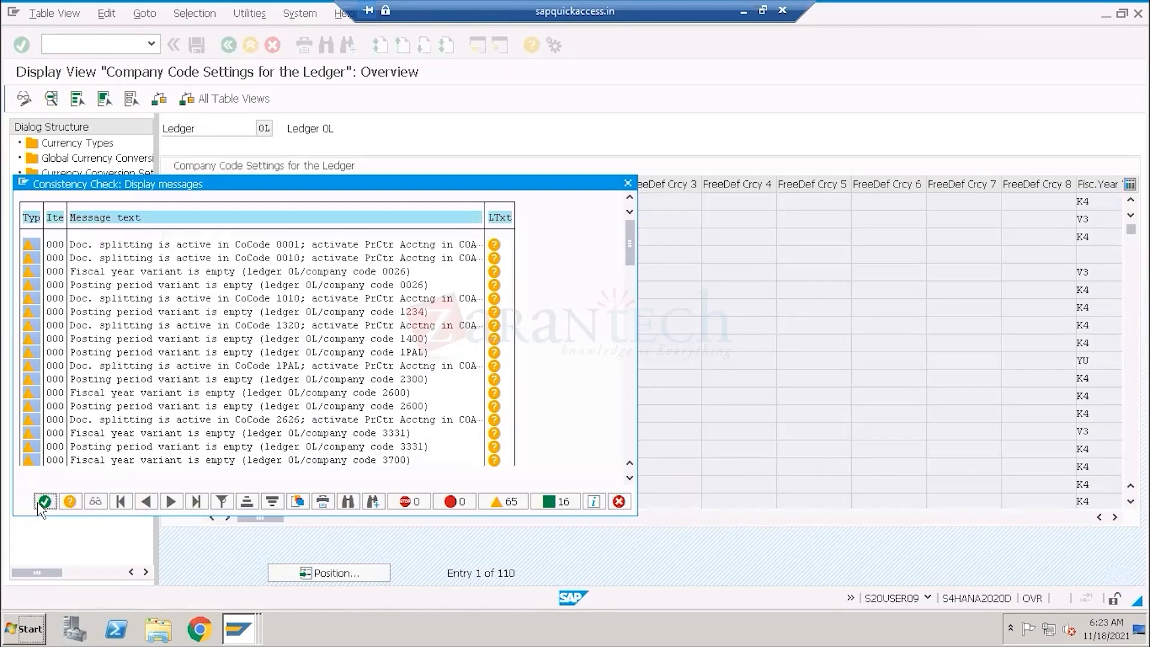
{"action": "left_click", "coordinate": [44, 502]}
{"action": "left_click", "coordinate": [168, 484]}
- Point out the local currency type 10 of company code 1710 in the ledger settings
{"action": "scroll", "coordinate": [376, 434], "scroll_direction": "down", "scroll_amount": 1}
{"action": "scroll", "coordinate": [376, 434], "scroll_direction": "down", "scroll_amount": 1}
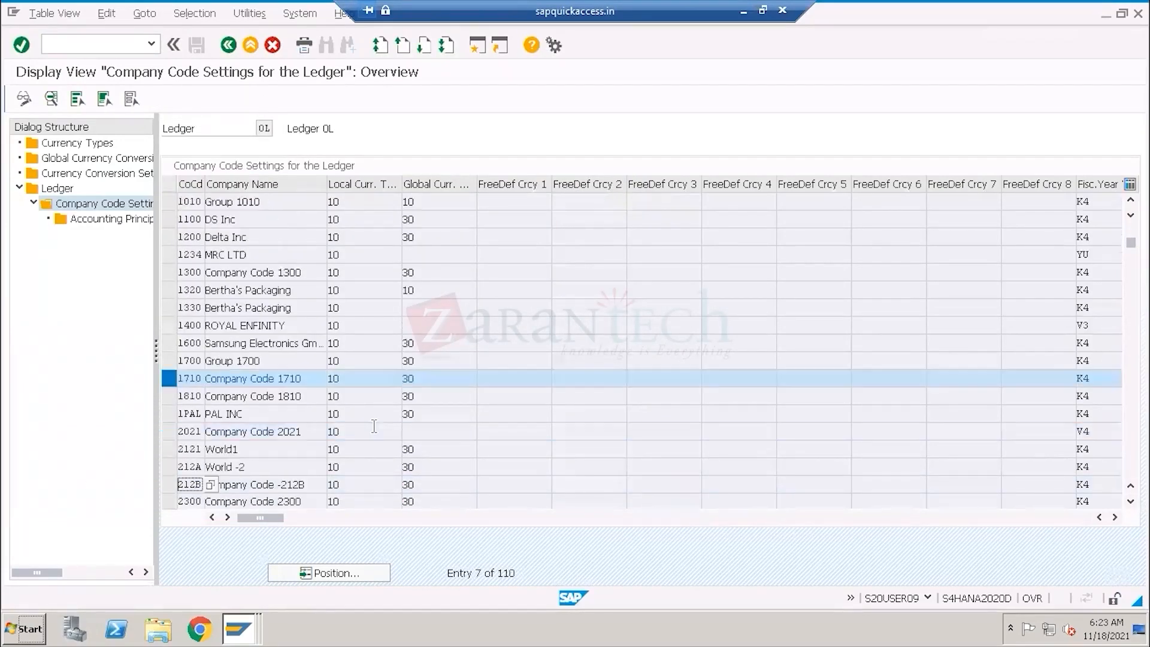
{"action": "scroll", "coordinate": [374, 408], "scroll_direction": "down", "scroll_amount": 1}
{"action": "left_click", "coordinate": [346, 376]}
{"action": "left_click", "coordinate": [350, 328]}
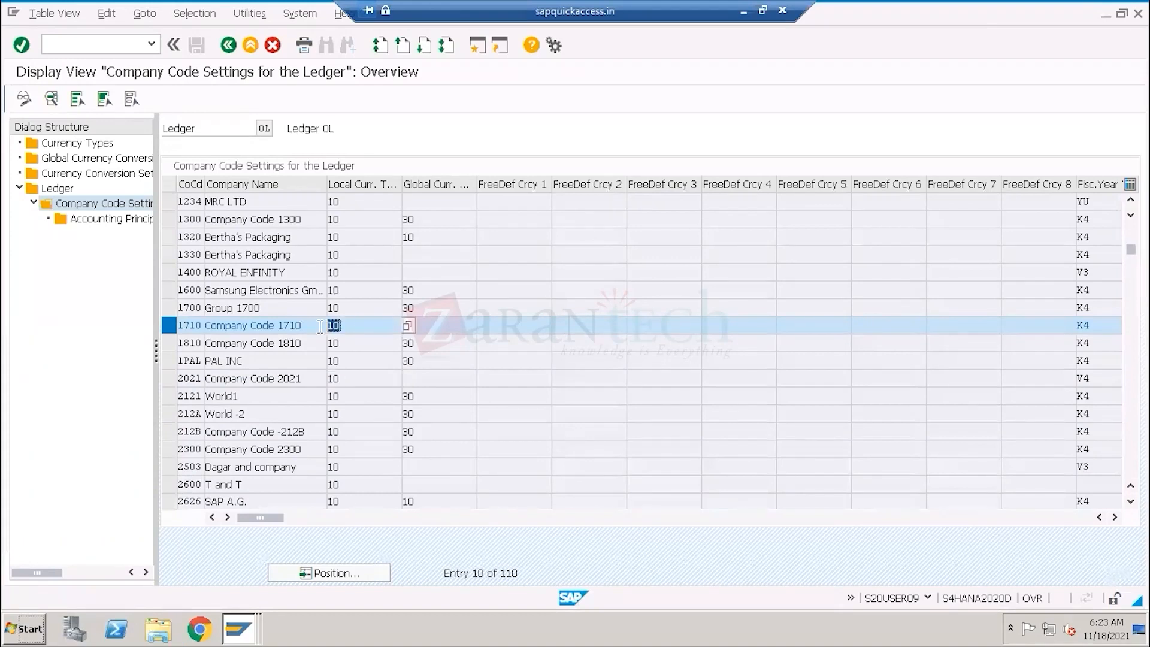
- Examine the first, second and third FI currency settings of company code 1710
{"action": "key", "text": "Tab"}
{"action": "key", "text": "Tab"}
{"action": "key", "text": "Tab"}
{"action": "key", "text": "Tab"}
{"action": "left_click_drag", "start_coordinate": [440, 517], "coordinate": [608, 518]}
{"action": "left_click_drag", "start_coordinate": [800, 327], "coordinate": [769, 326]}
{"action": "left_click_drag", "start_coordinate": [867, 327], "coordinate": [818, 326]}
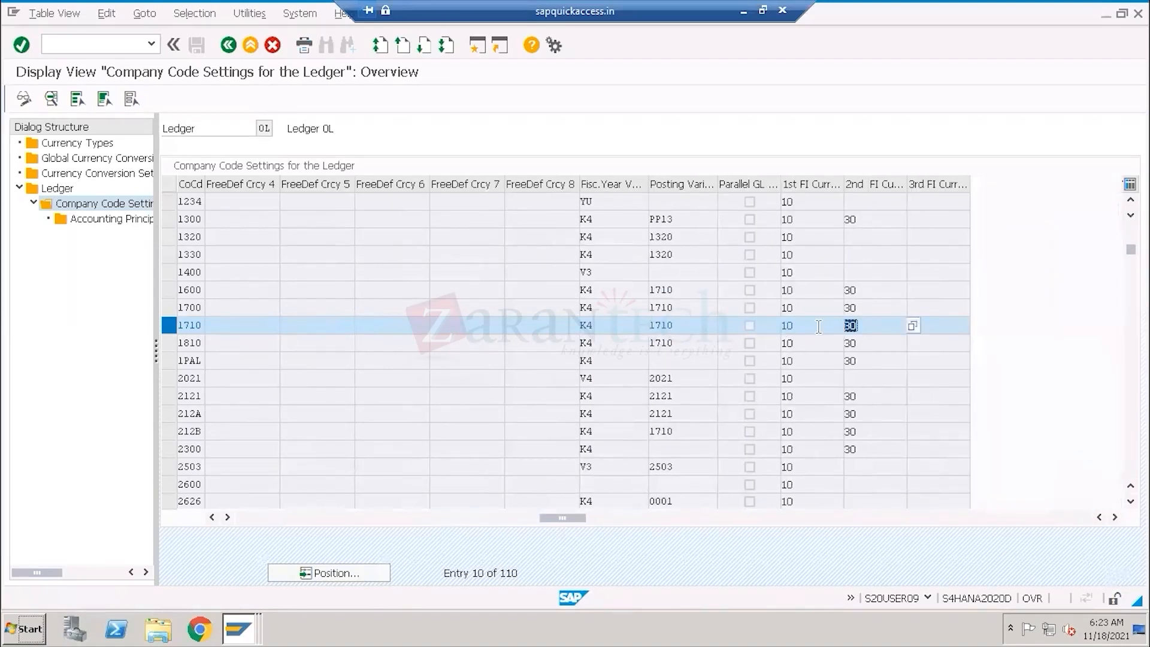
{"action": "left_click", "coordinate": [926, 329]}
- Switch to Paint, add the text "HOW MANY CURR. CAN I VALUATE A MATERIAL?" below the FG arrow, and widen its box to one line
{"action": "left_click", "coordinate": [743, 11]}
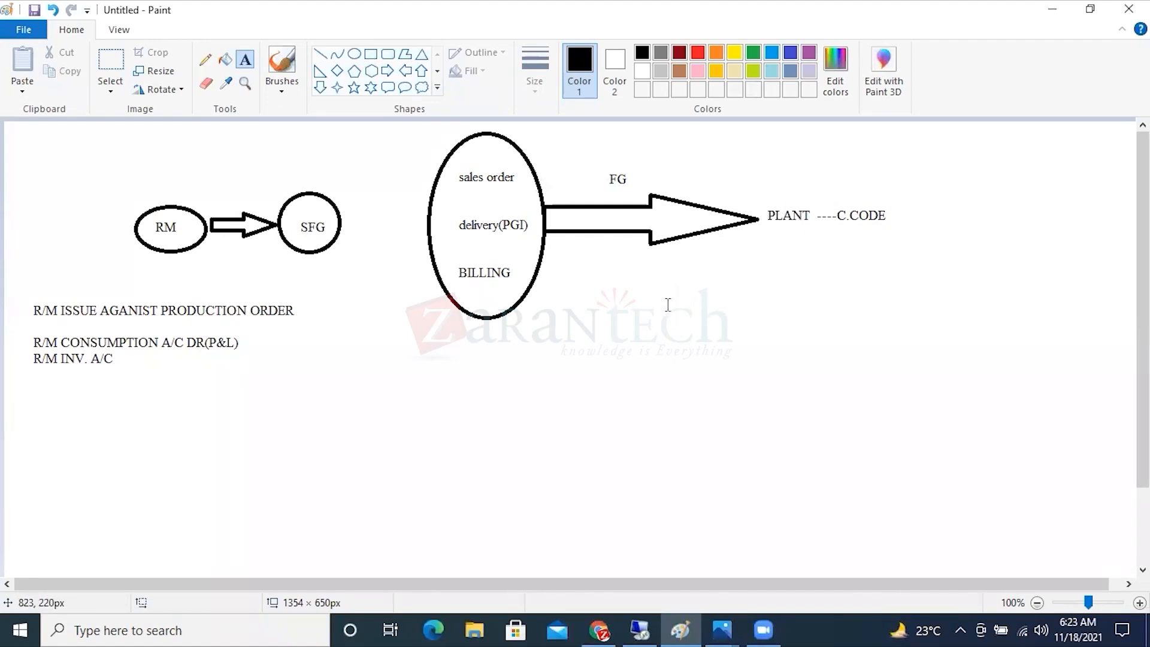
{"action": "left_click", "coordinate": [635, 290]}
{"action": "type", "text": "HOW MAN"}
{"action": "type", "text": "Y CURR"}
{"action": "type", "text": ". CAN I "}
{"action": "type", "text": "VALUATE A "}
{"action": "type", "text": "MATERIAL"}
{"action": "type", "text": "?"}
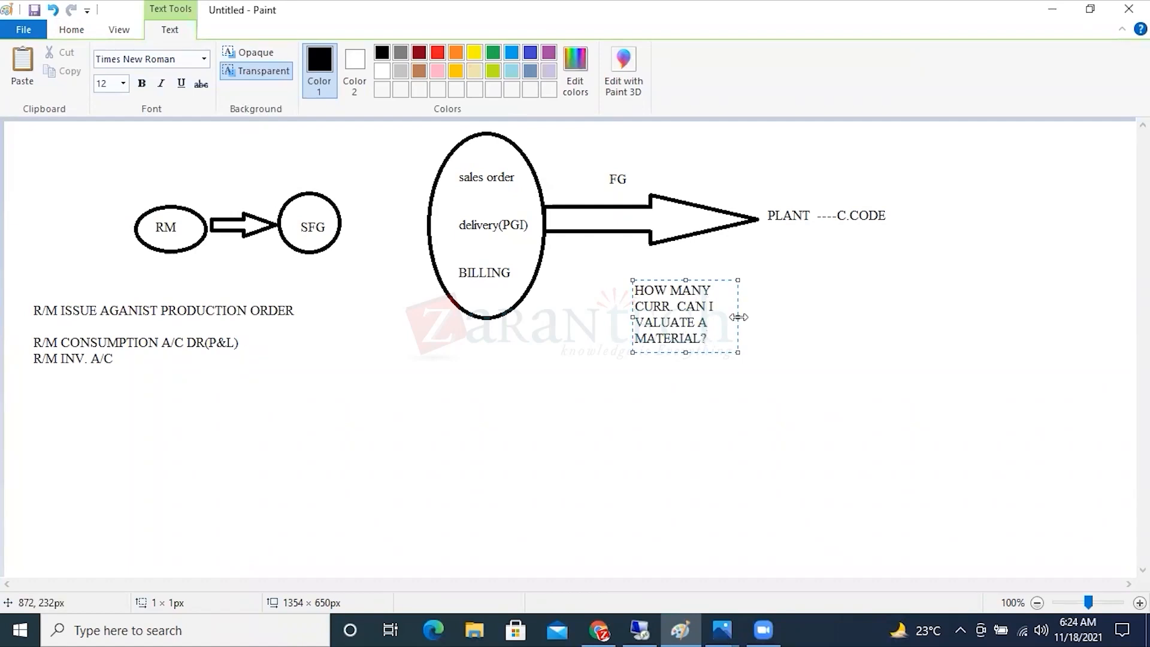
{"action": "left_click_drag", "start_coordinate": [738, 317], "coordinate": [1051, 317]}
{"action": "key", "text": "shift+Left"}
{"action": "key", "text": "shift+Left"}
{"action": "key", "text": "shift+Left"}
{"action": "key", "text": "shift+Left"}
{"action": "key", "text": "shift+Left"}
{"action": "key", "text": "shift+Left"}
{"action": "key", "text": "shift+Left"}
{"action": "key", "text": "shift+Left"}
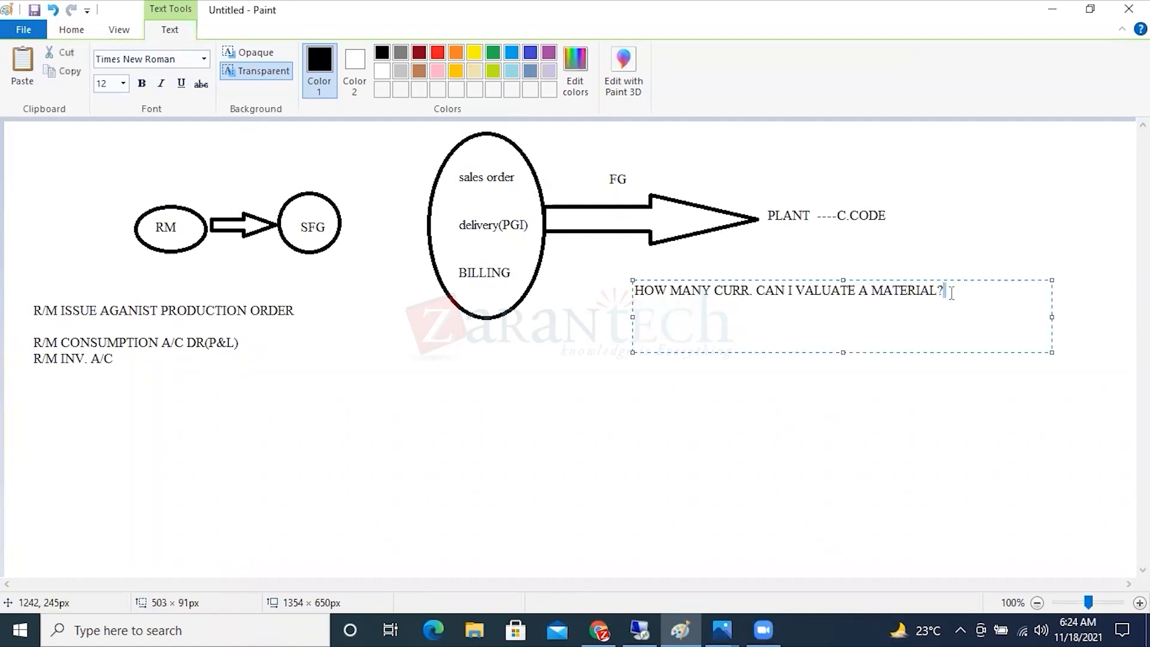
- Add the lines "3 CURR.", "10", "30" and "ADDL. CURR" below the question, separated by blank lines
{"action": "left_click", "coordinate": [959, 294]}
{"action": "key", "text": "Return"}
{"action": "key", "text": "Return"}
{"action": "type", "text": "3 CURR."}
{"action": "key", "text": "Return"}
{"action": "key", "text": "Return"}
{"action": "type", "text": "10"}
{"action": "key", "text": "Return"}
{"action": "key", "text": "Return"}
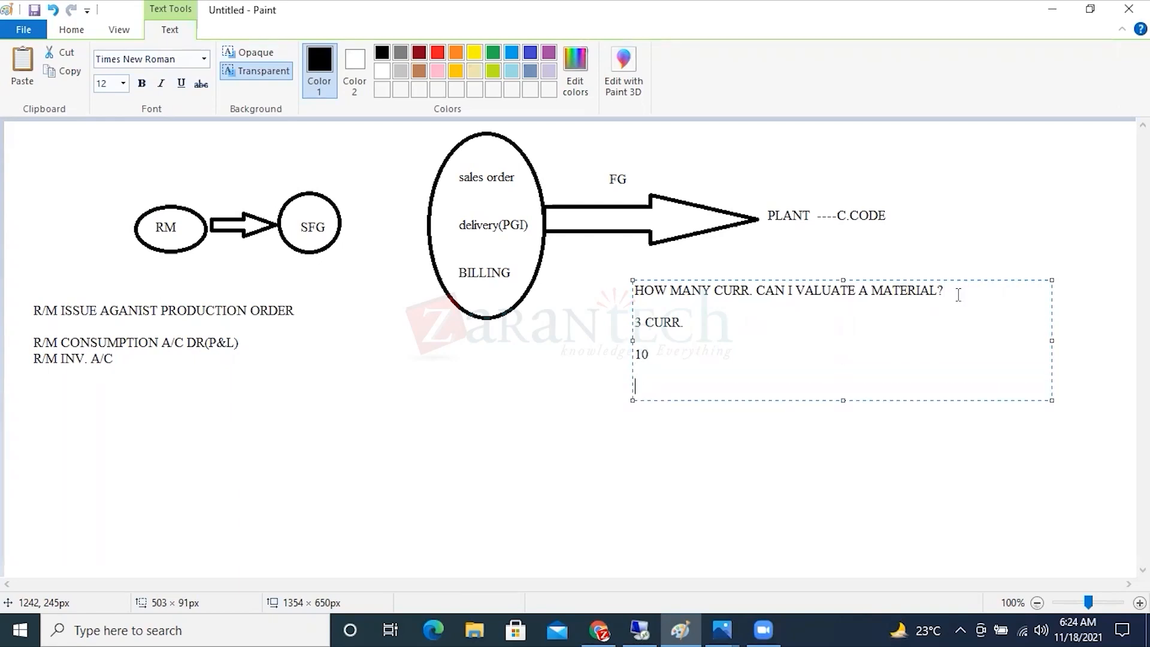
{"action": "type", "text": "30"}
{"action": "key", "text": "Return"}
{"action": "key", "text": "Return"}
{"action": "type", "text": "ADDL. CURR"}
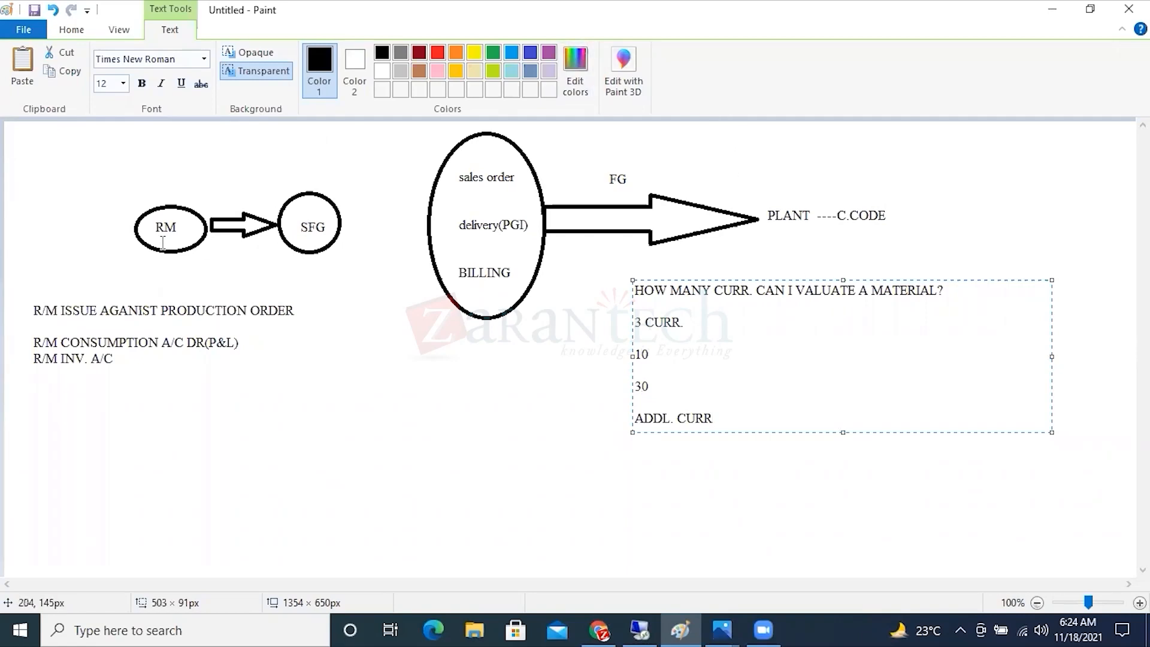
- Add the text "EUR" above the RM ellipse and highlight it
{"action": "left_click", "coordinate": [166, 192]}
{"action": "left_click", "coordinate": [163, 191]}
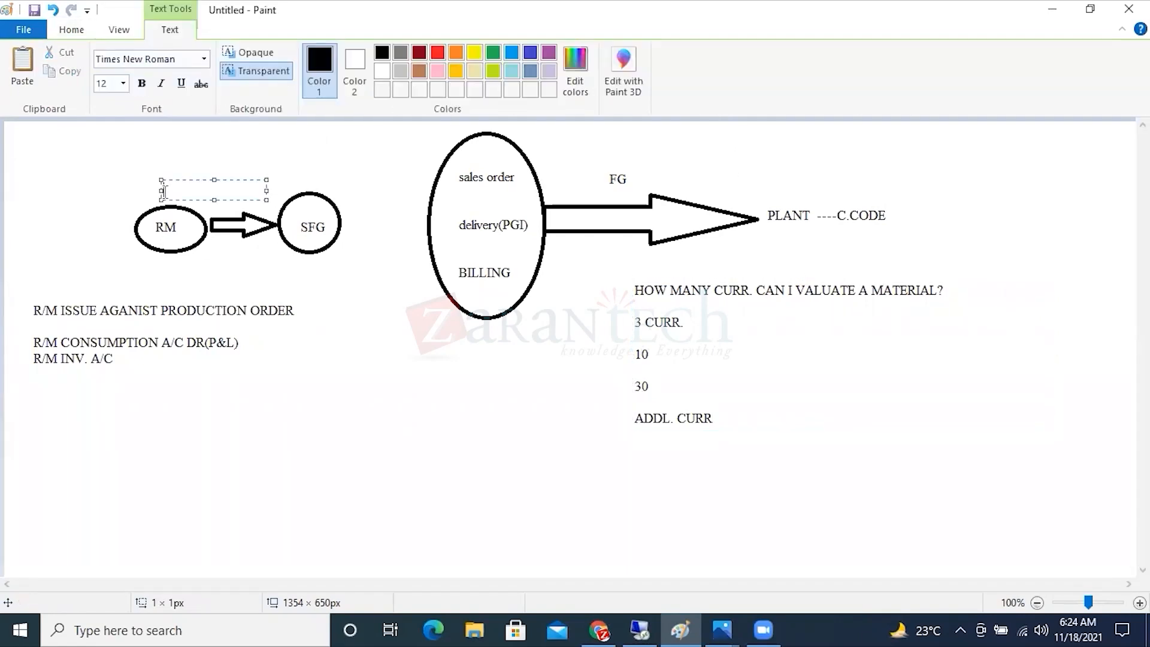
{"action": "type", "text": "EUR"}
{"action": "left_click_drag", "start_coordinate": [190, 190], "coordinate": [160, 192]}
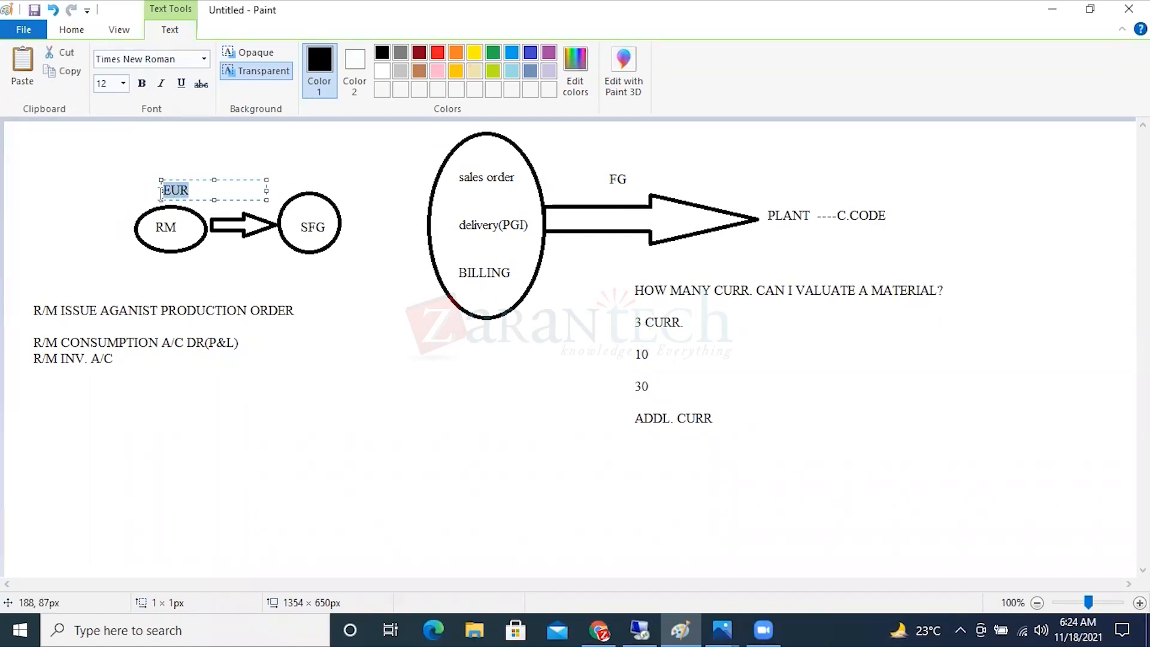
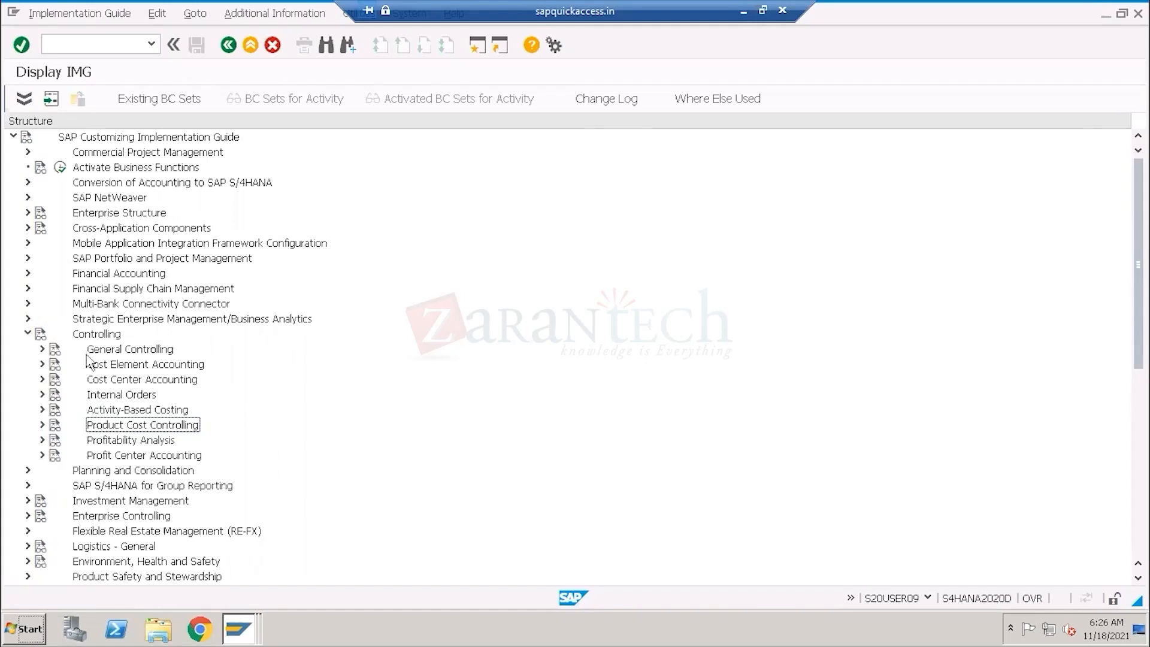
- Open Assign Currency Types and Define Material Ledger Types under Controlling, Product Cost Controlling, Actual Costing/Material Ledger in the SAP implementation guide
{"action": "left_click", "coordinate": [90, 337]}
{"action": "left_click", "coordinate": [105, 426]}
{"action": "left_click", "coordinate": [42, 425]}
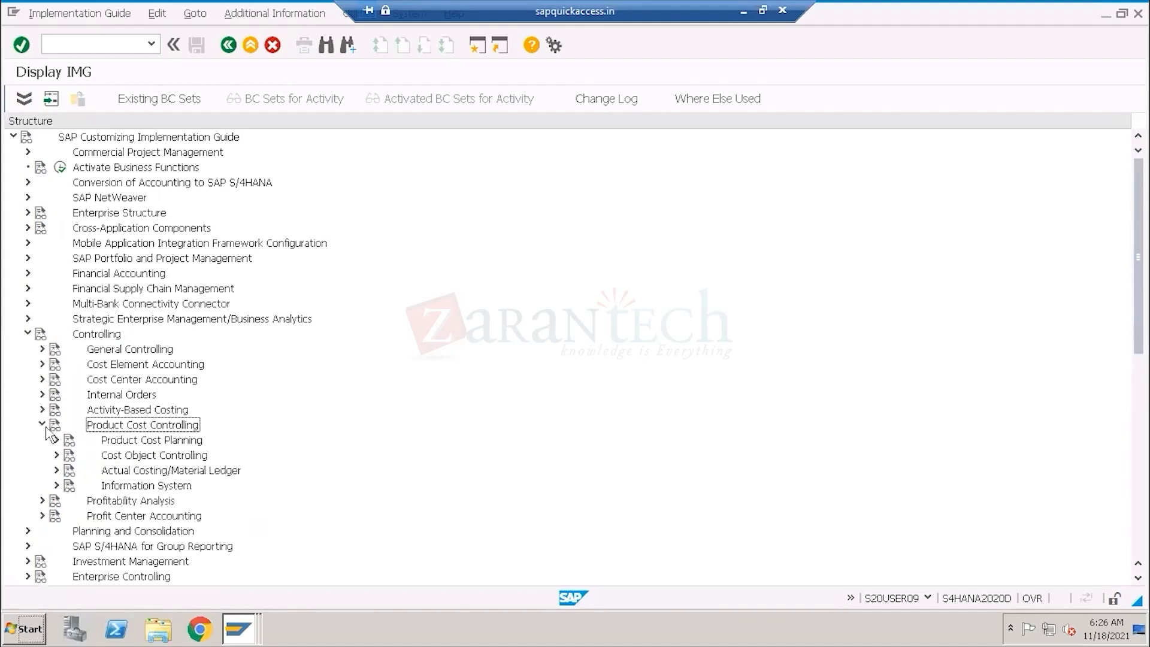
{"action": "scroll", "coordinate": [224, 457], "scroll_direction": "down", "scroll_amount": 3}
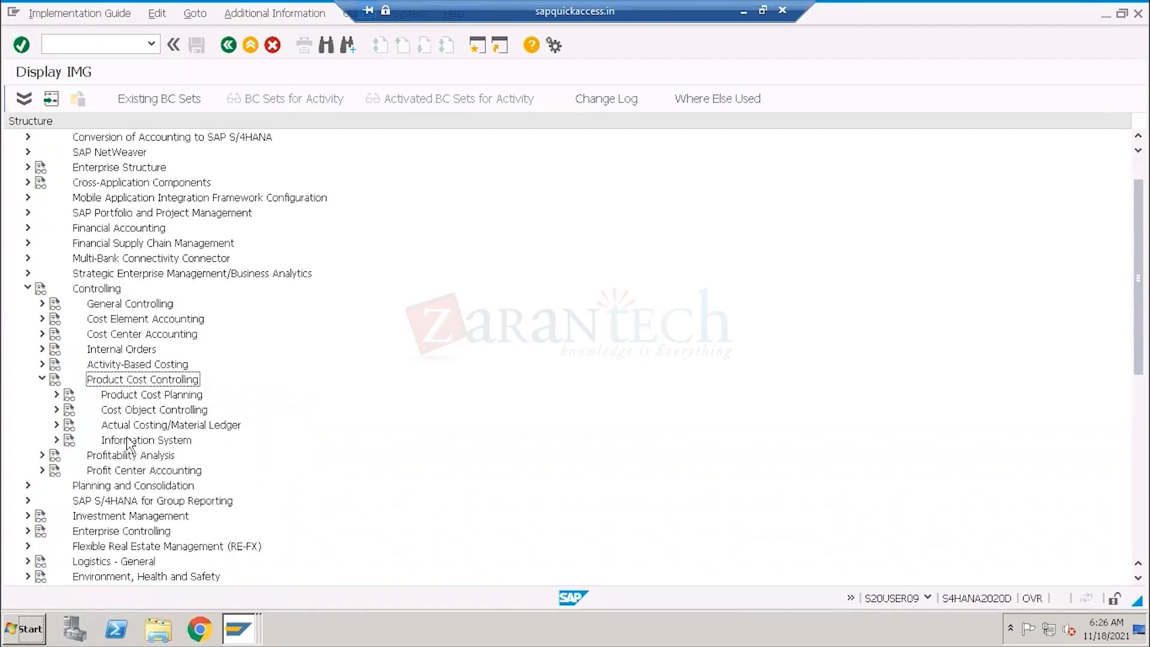
{"action": "left_click", "coordinate": [127, 427]}
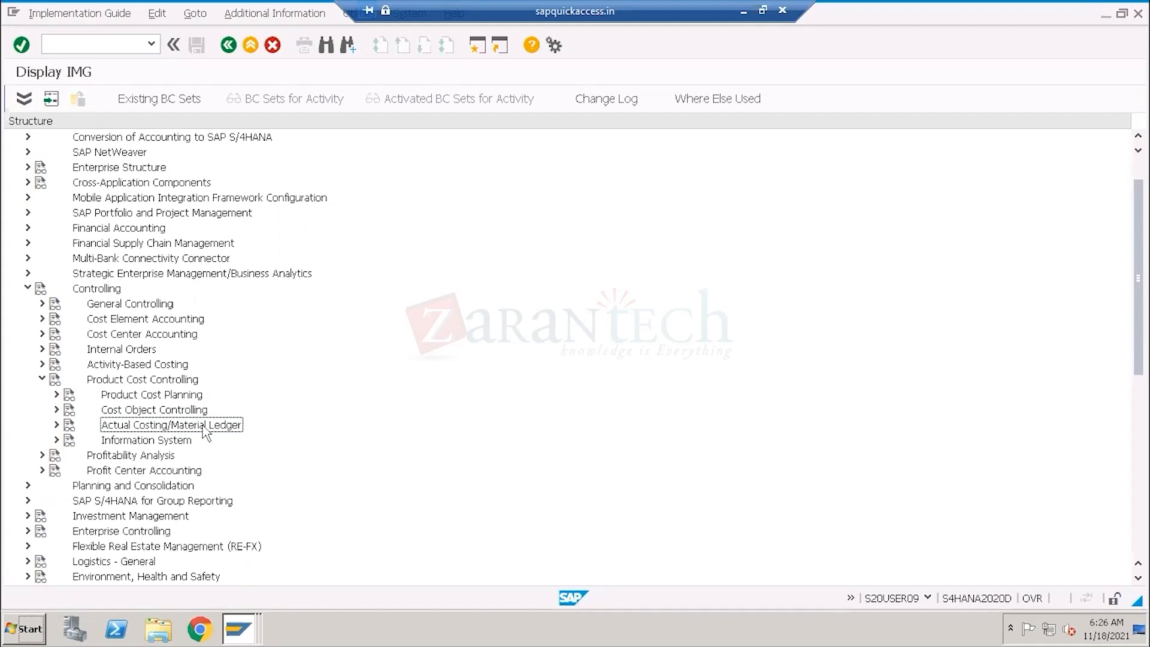
{"action": "left_click", "coordinate": [57, 424]}
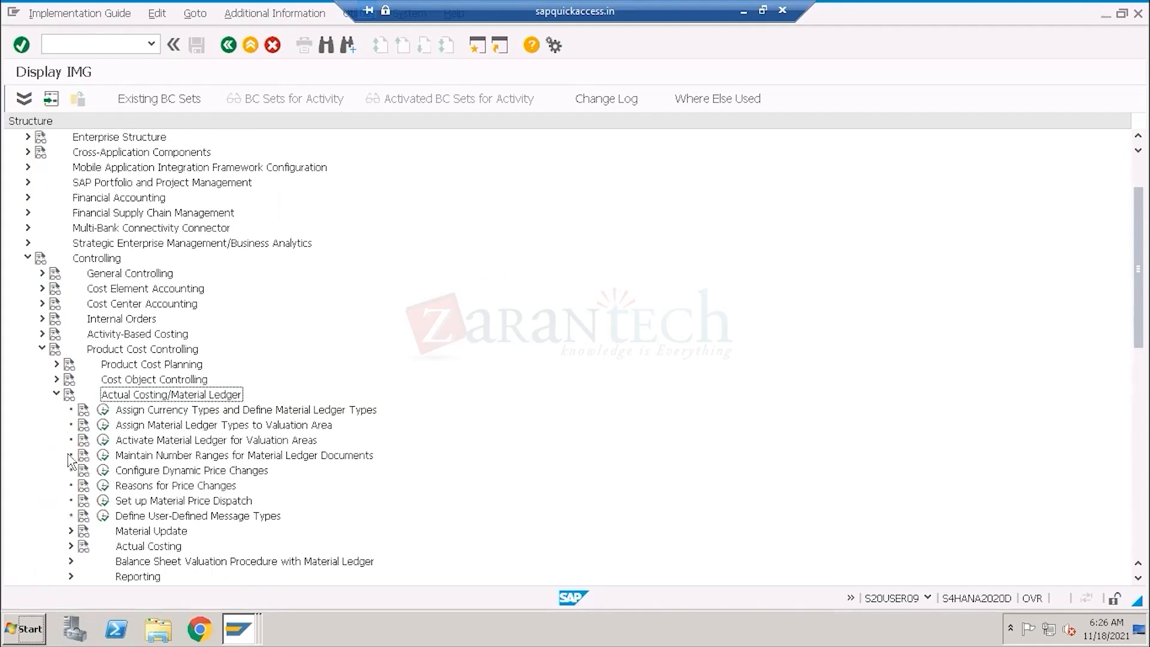
{"action": "left_click", "coordinate": [152, 410]}
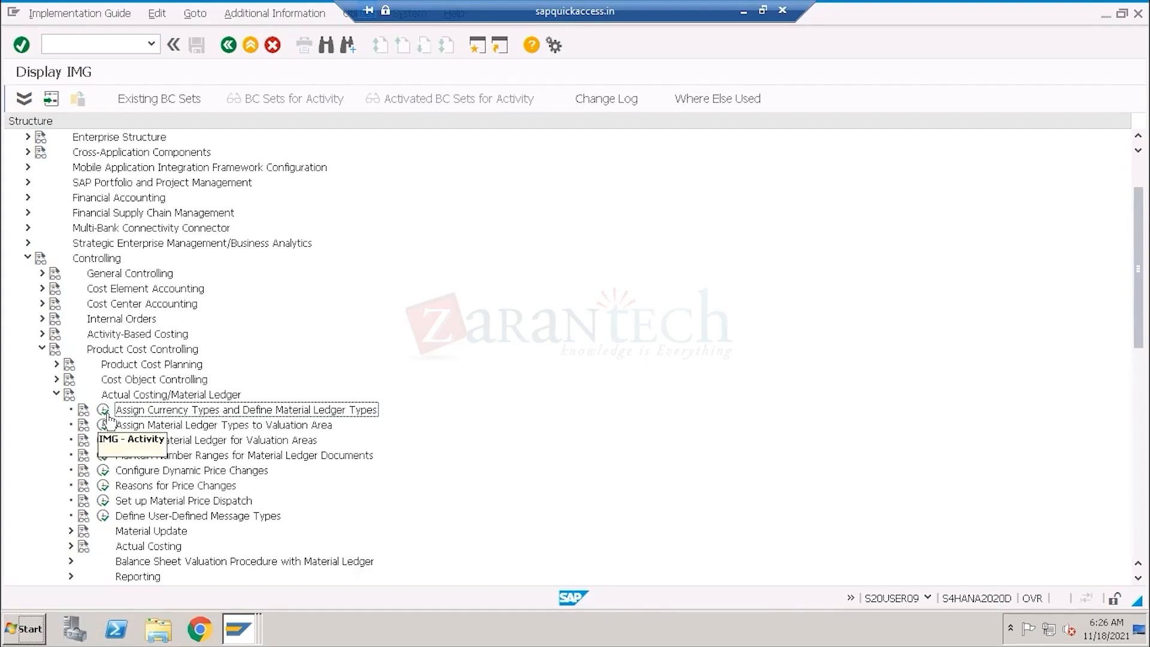
{"action": "left_click", "coordinate": [103, 409]}
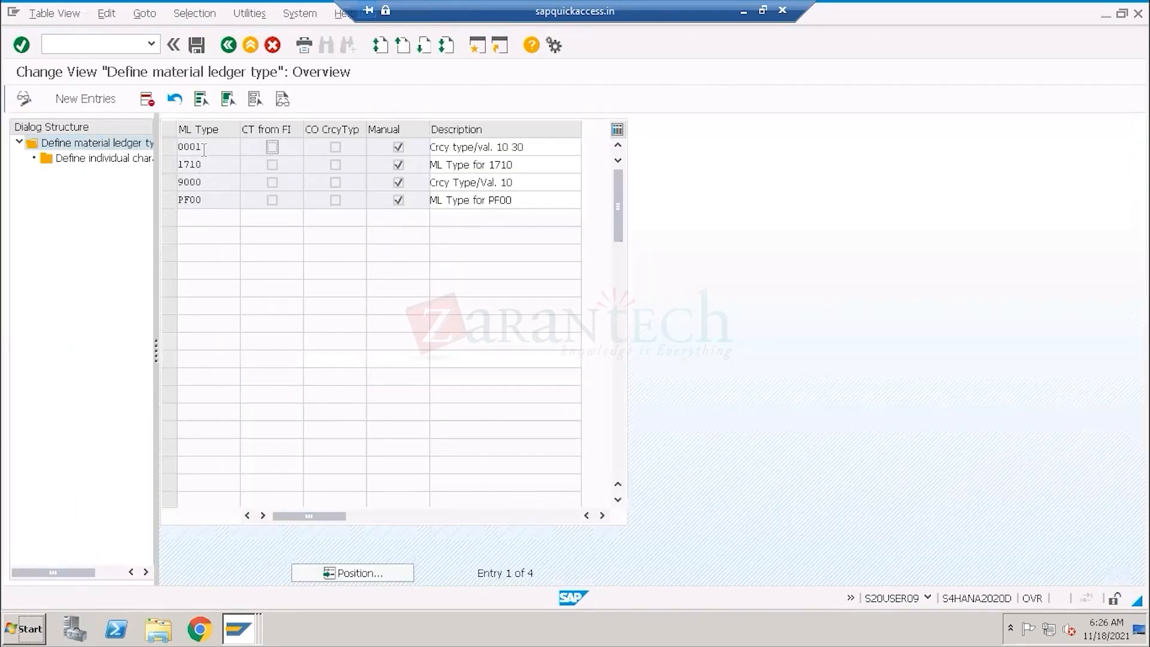
- Create material ledger type TEST with the description "ML TYPE FOR TEST" and save the new entry
{"action": "left_click", "coordinate": [82, 98]}
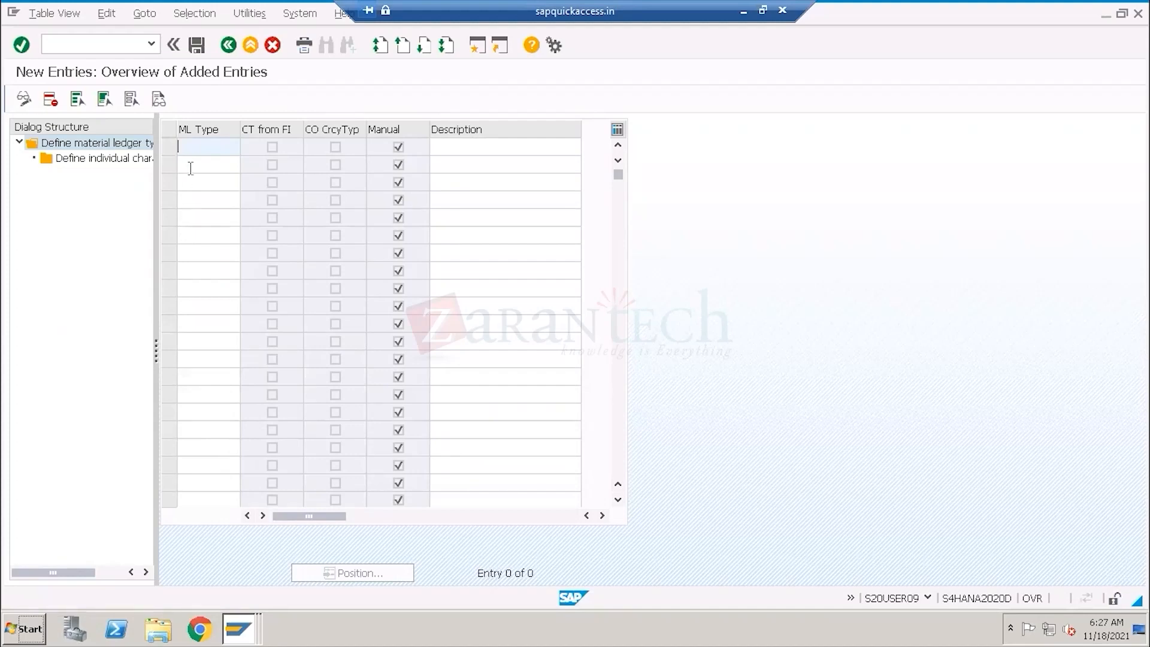
{"action": "type", "text": "TEST"}
{"action": "key", "text": "Tab"}
{"action": "type", "text": "ML T"}
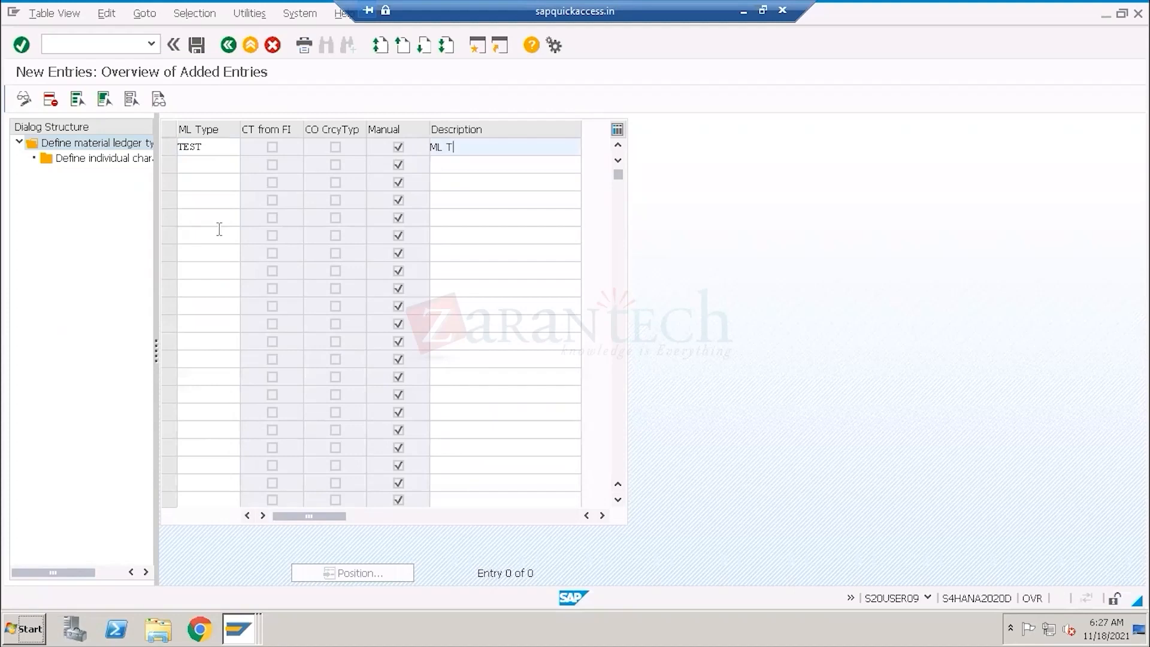
{"action": "type", "text": "YPE FOR TEST"}
{"action": "left_click", "coordinate": [196, 46]}
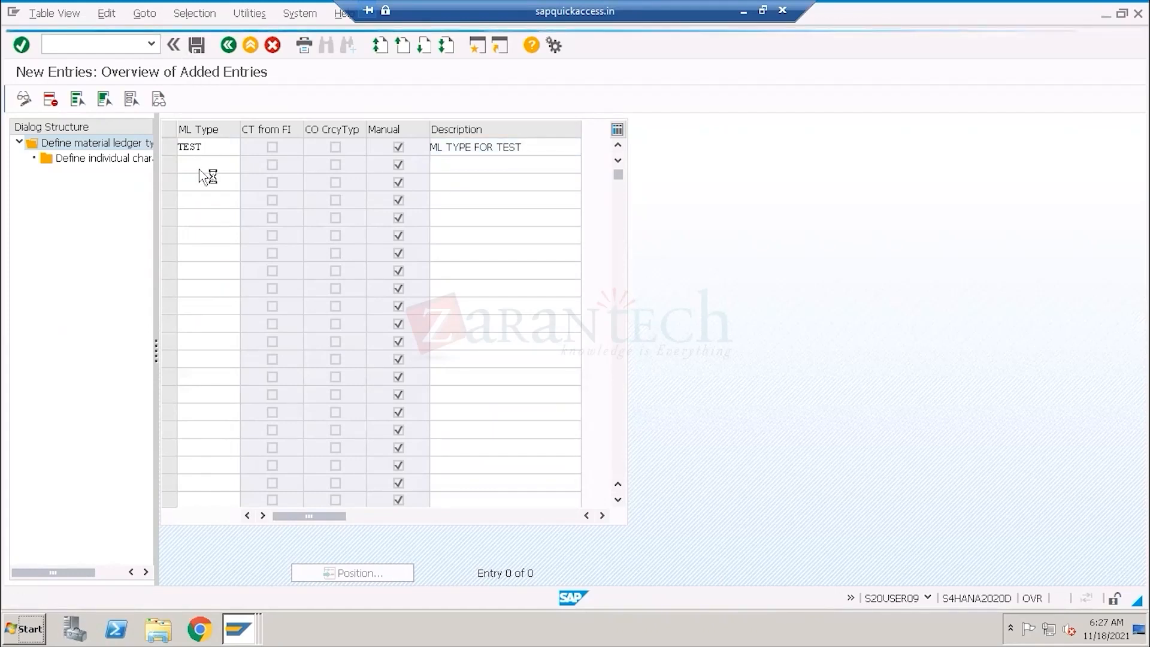
- Reopen Assign Currency Types and Define Material Ledger Types and examine the CT from FI and CO CrcyTyp indicators of the ledger types
{"action": "left_click", "coordinate": [185, 277]}
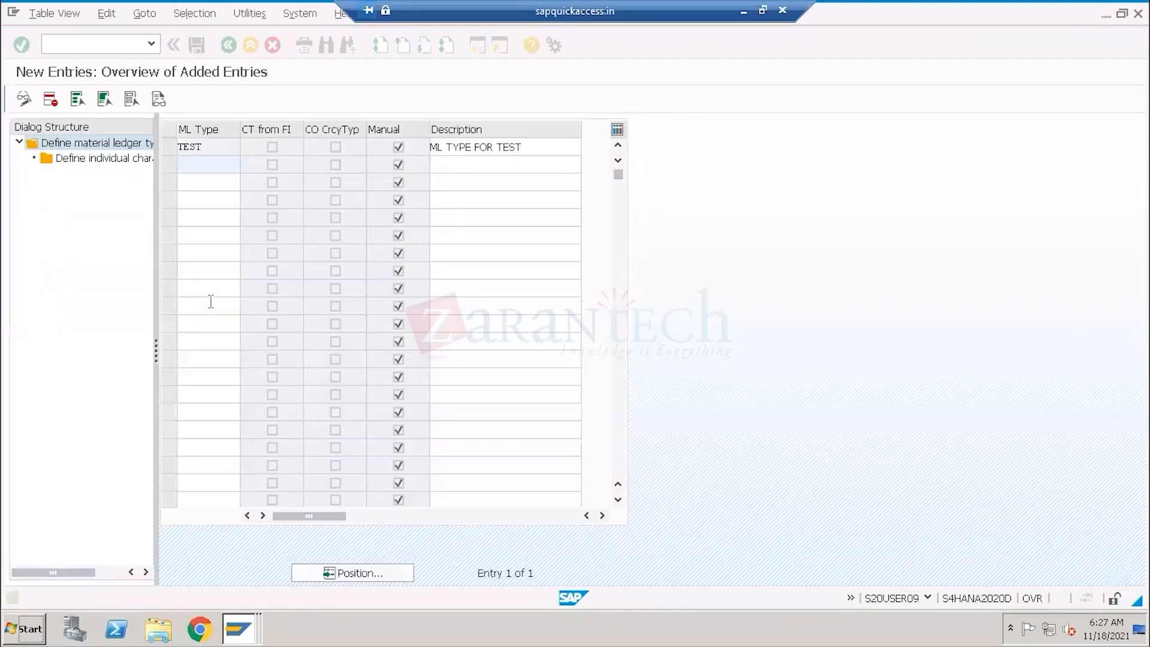
{"action": "left_click", "coordinate": [333, 150]}
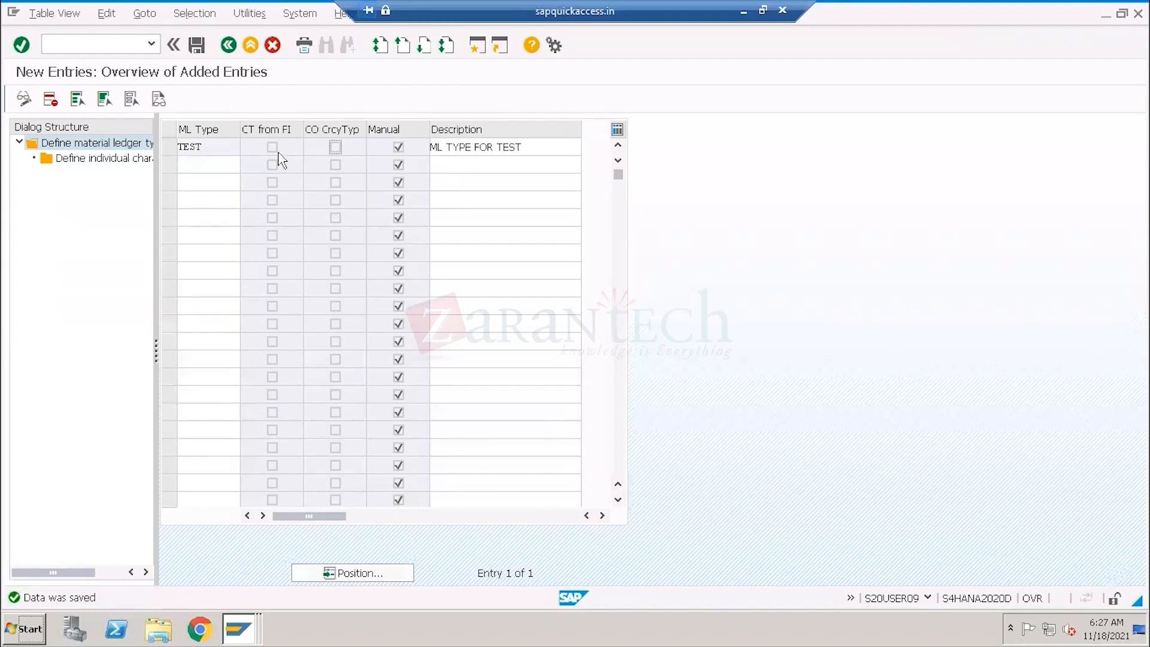
{"action": "left_click", "coordinate": [229, 49]}
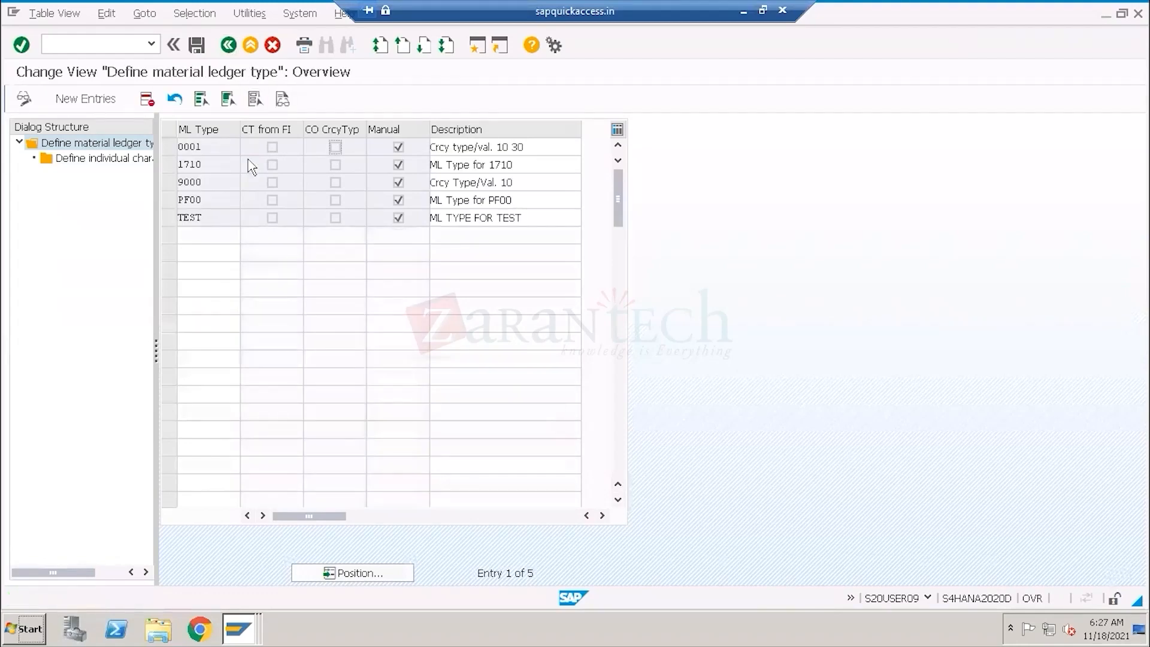
{"action": "left_click", "coordinate": [229, 47]}
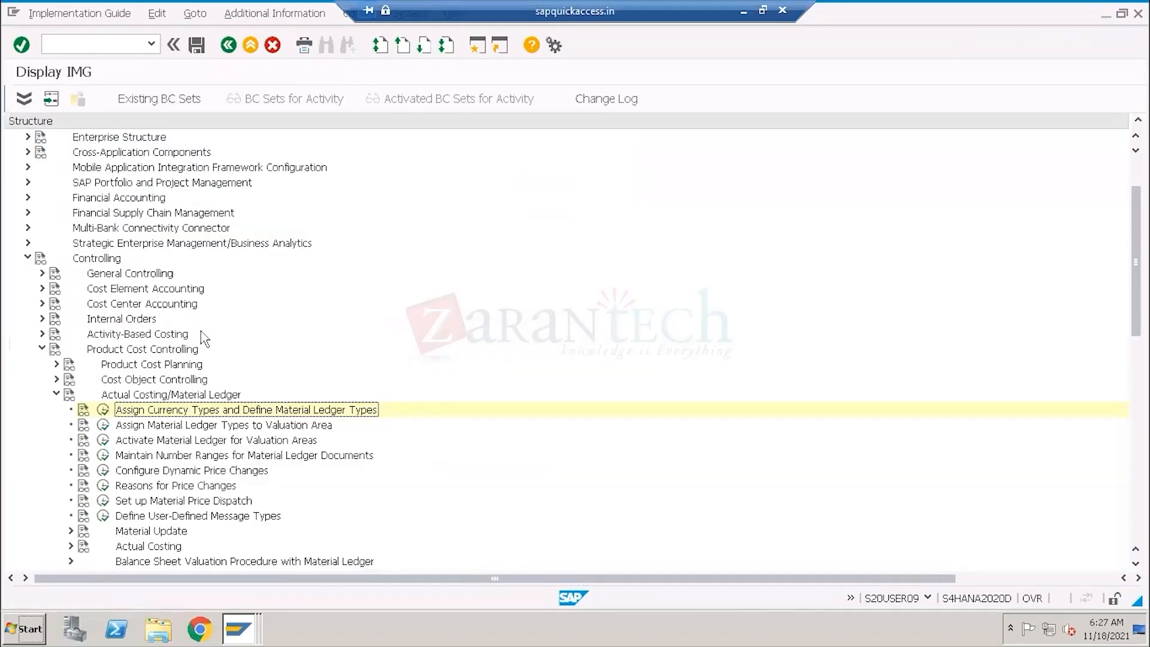
{"action": "left_click", "coordinate": [103, 411]}
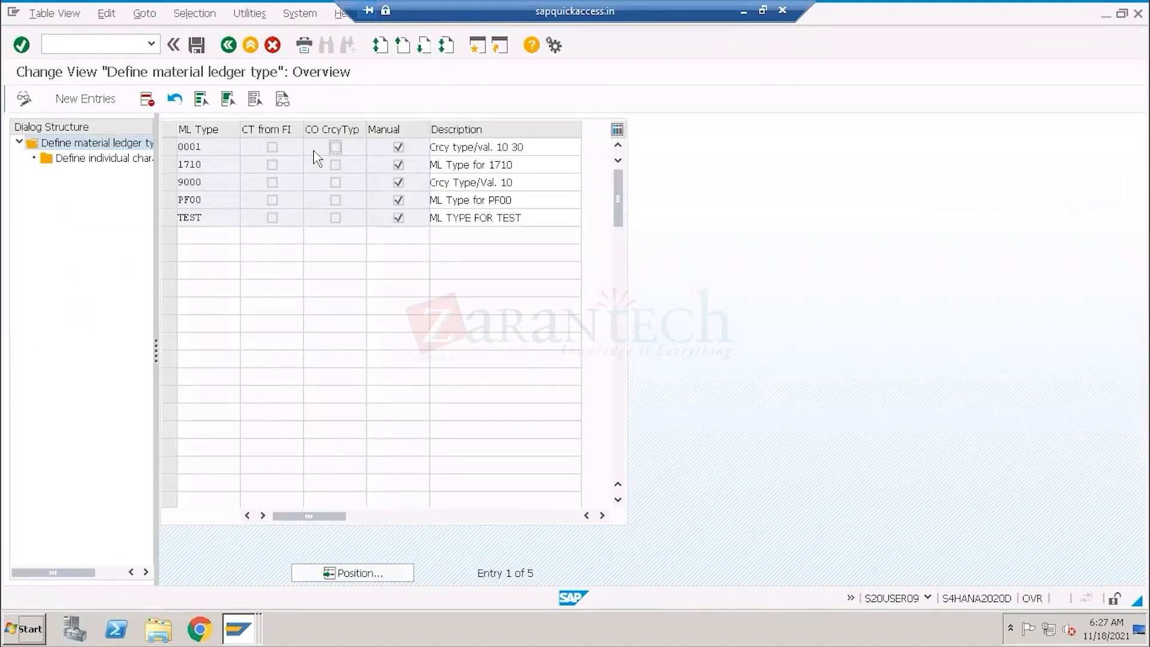
{"action": "left_click", "coordinate": [333, 166]}
{"action": "left_click", "coordinate": [272, 201]}
{"action": "left_click", "coordinate": [309, 198]}
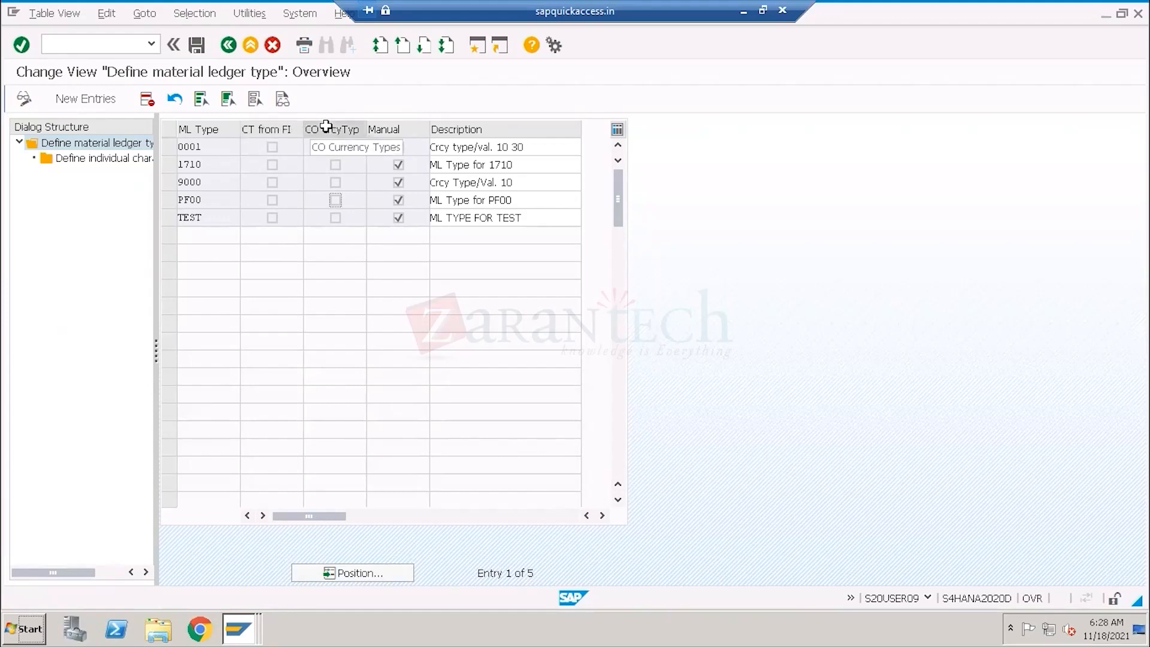
- Switch from the remote SAP session to the local desktop and open a new blank Paint window
{"action": "left_click", "coordinate": [743, 11]}
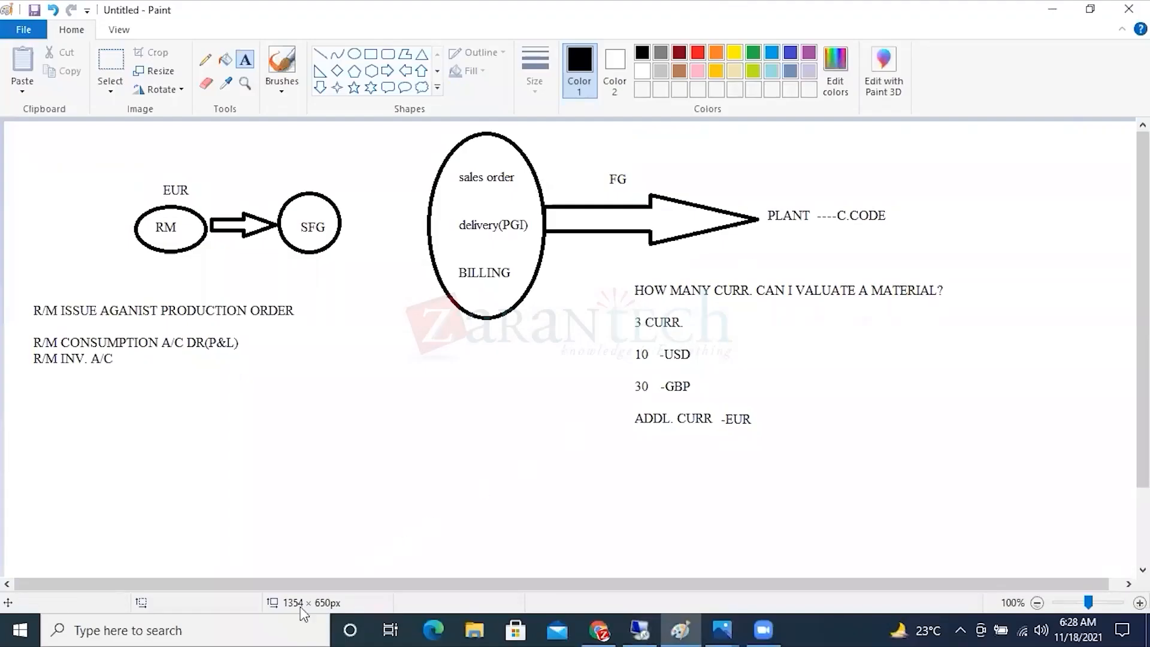
{"action": "left_click", "coordinate": [226, 626]}
{"action": "type", "text": "PAINT"}
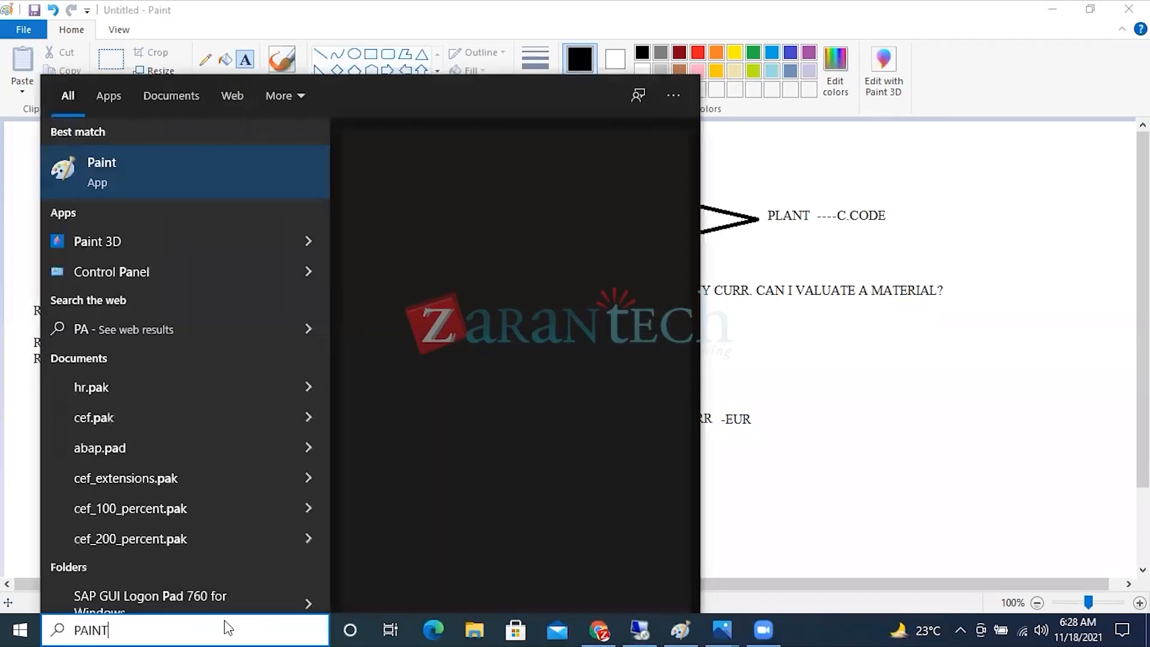
{"action": "key", "text": "Return"}
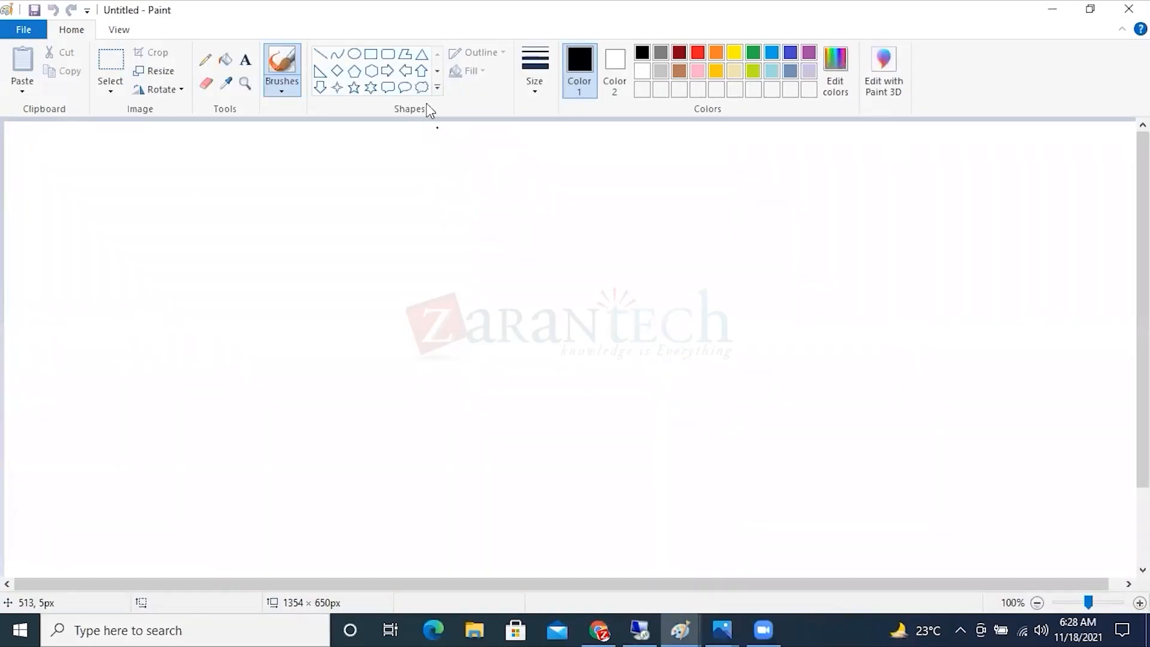
- Draw two tall rounded rectangles side by side, about 195 × 367 px and about 204 × 361 px
{"action": "left_click", "coordinate": [389, 54]}
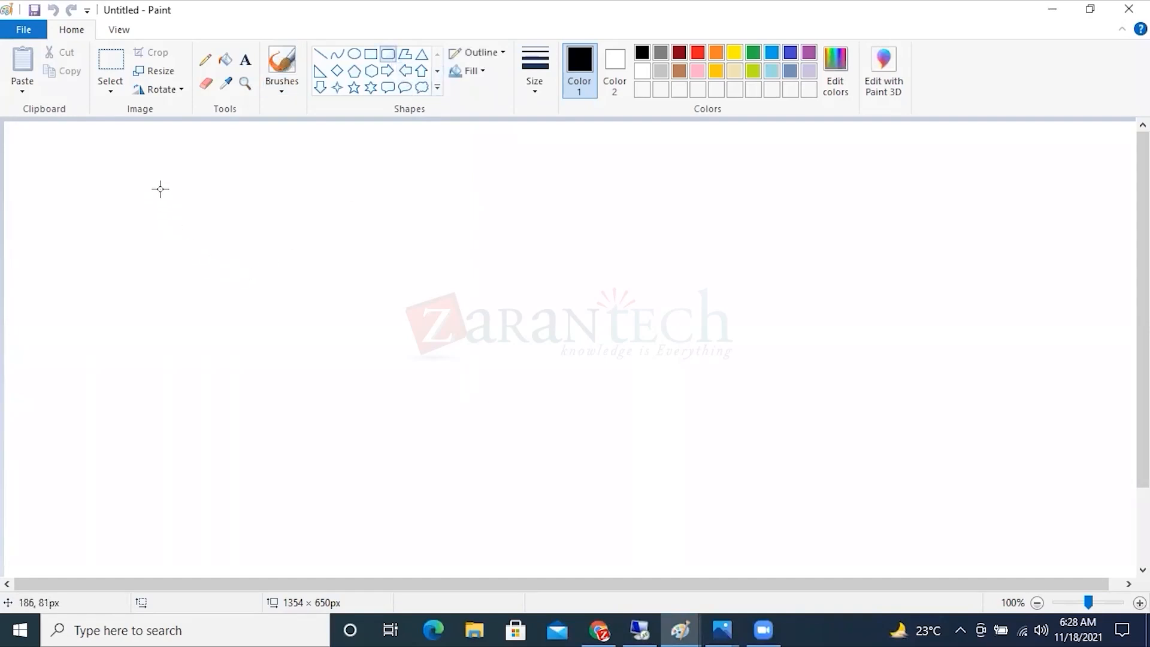
{"action": "left_click_drag", "start_coordinate": [160, 188], "coordinate": [324, 497]}
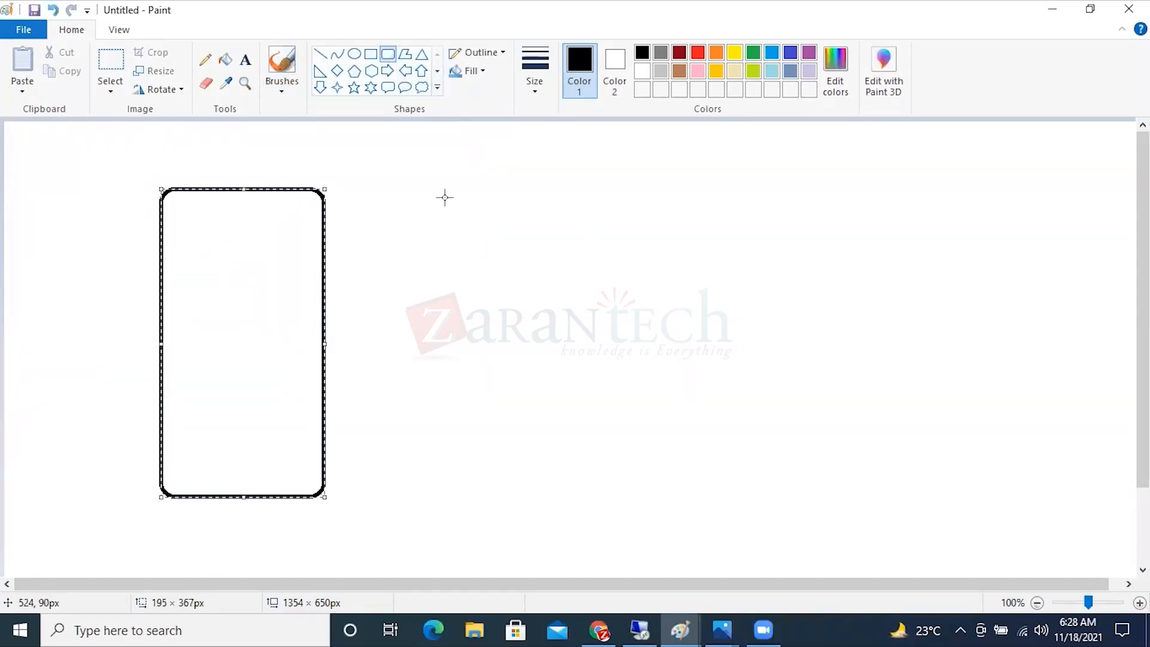
{"action": "left_click_drag", "start_coordinate": [485, 189], "coordinate": [657, 491]}
- Add the text label "FI" above the first rounded rectangle and "CO" above the second
{"action": "left_click", "coordinate": [245, 60]}
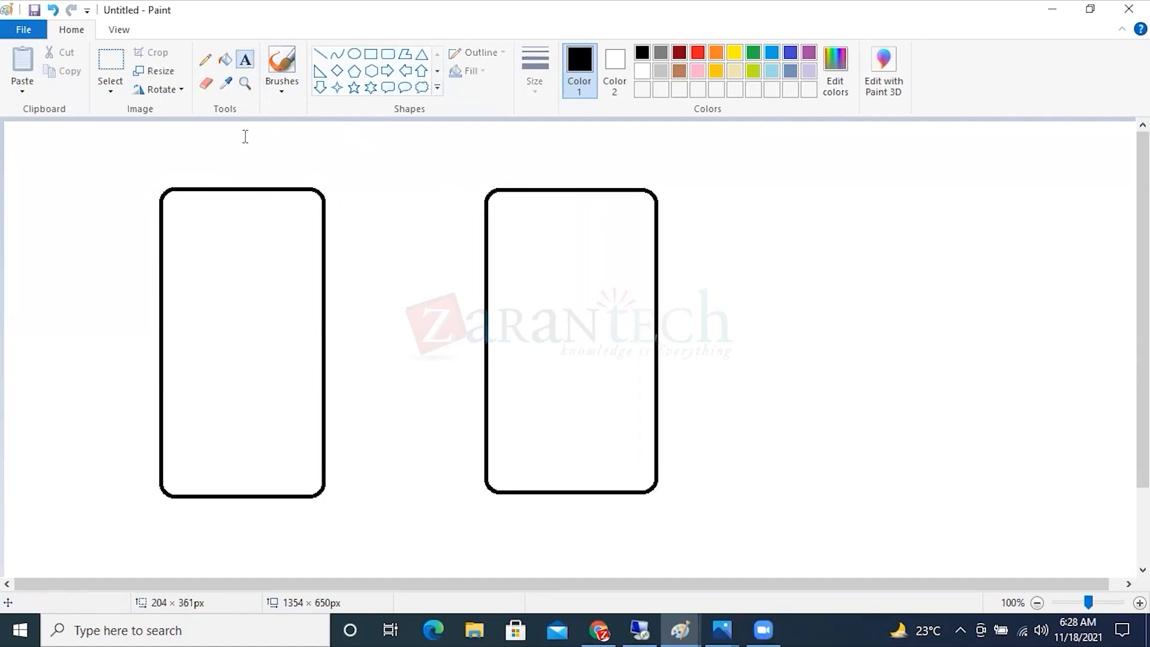
{"action": "left_click", "coordinate": [215, 171]}
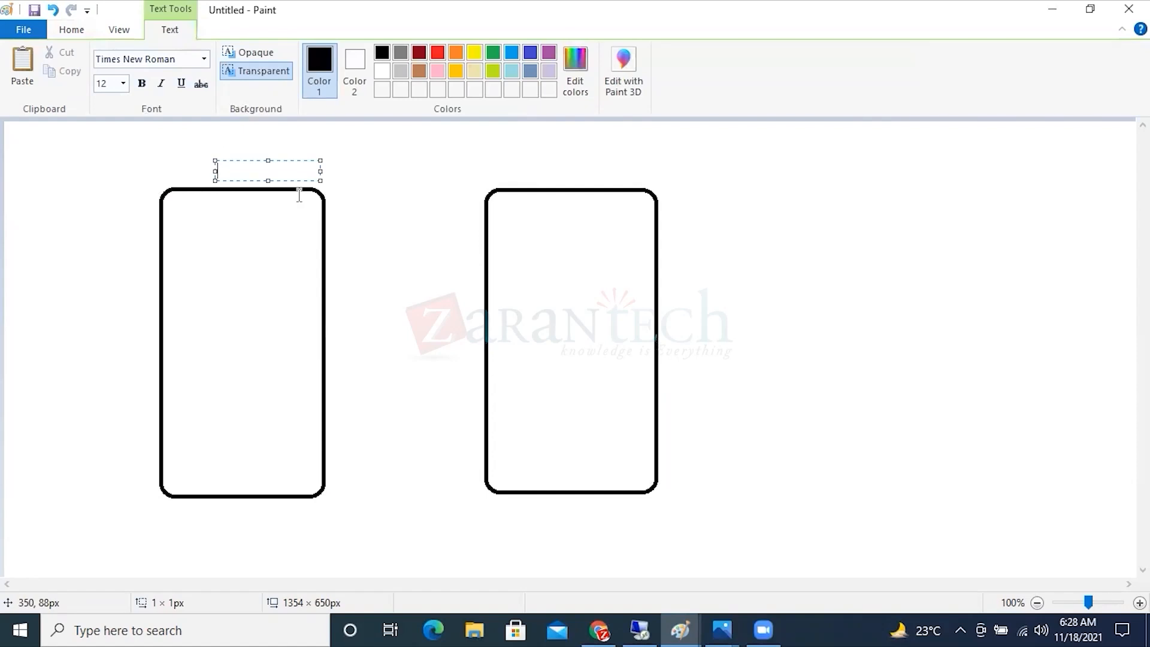
{"action": "type", "text": "FI"}
{"action": "left_click", "coordinate": [546, 175]}
{"action": "left_click", "coordinate": [543, 175]}
{"action": "type", "text": "CO"}
{"action": "left_click", "coordinate": [573, 326]}
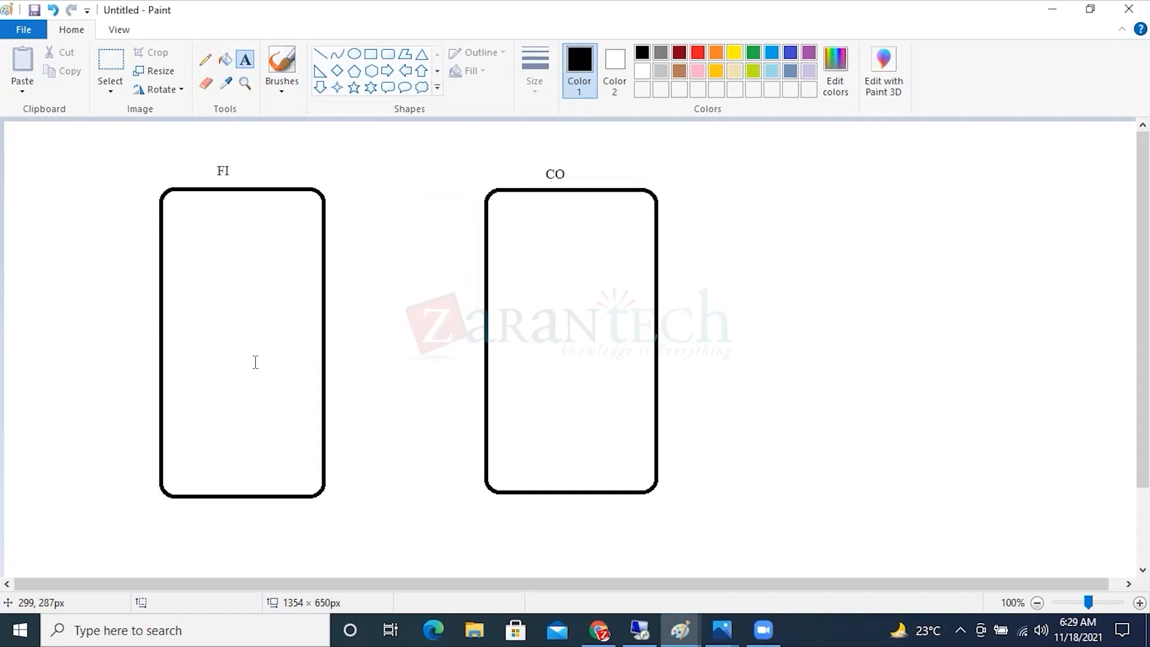
- Add the currency types 10, 30 and 40 as separate texts spaced down the inside of the FI box
{"action": "left_click", "coordinate": [220, 239]}
{"action": "type", "text": "10"}
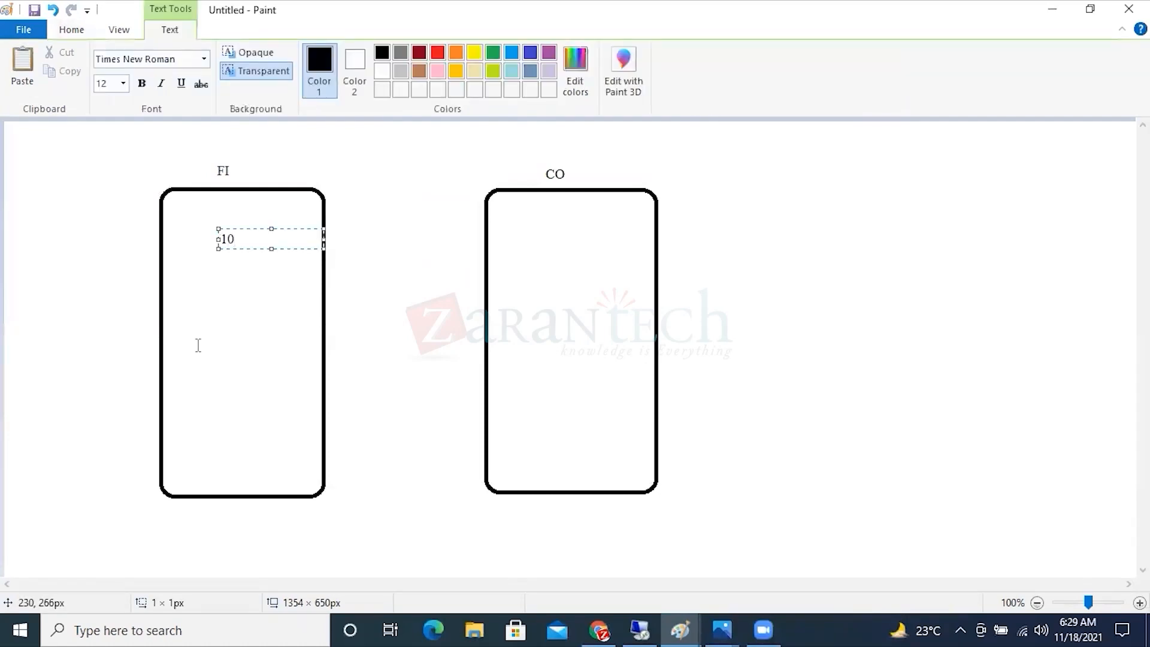
{"action": "left_click", "coordinate": [217, 360]}
{"action": "left_click", "coordinate": [217, 360]}
{"action": "type", "text": "30"}
{"action": "left_click", "coordinate": [235, 372]}
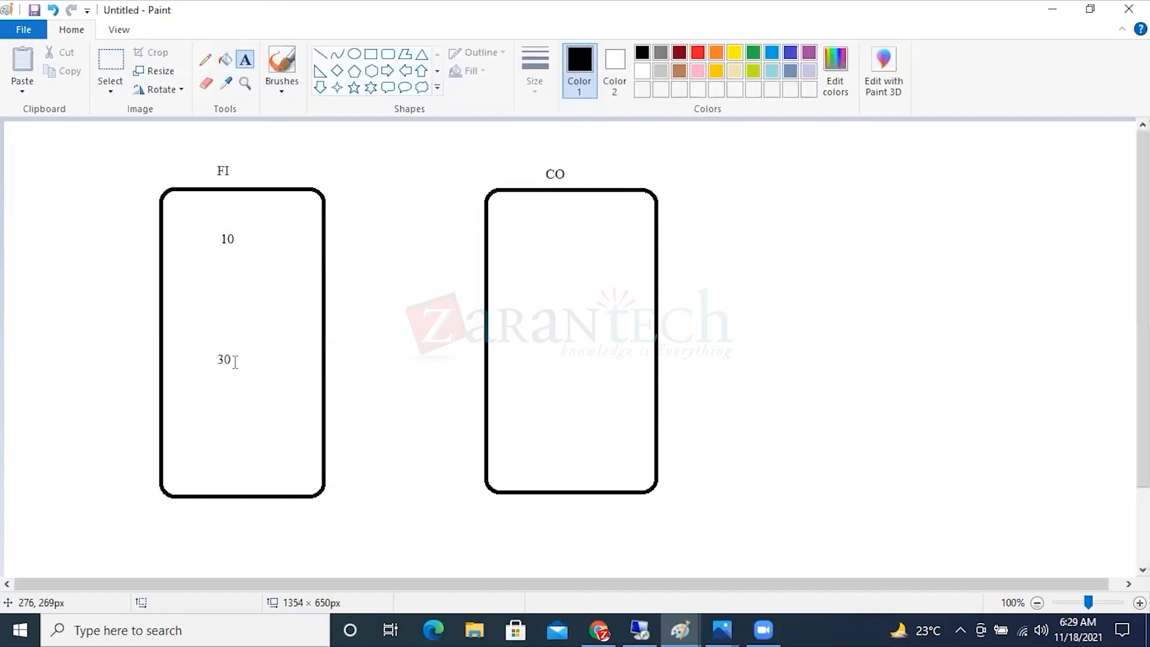
{"action": "left_click", "coordinate": [217, 455]}
{"action": "type", "text": "40"}
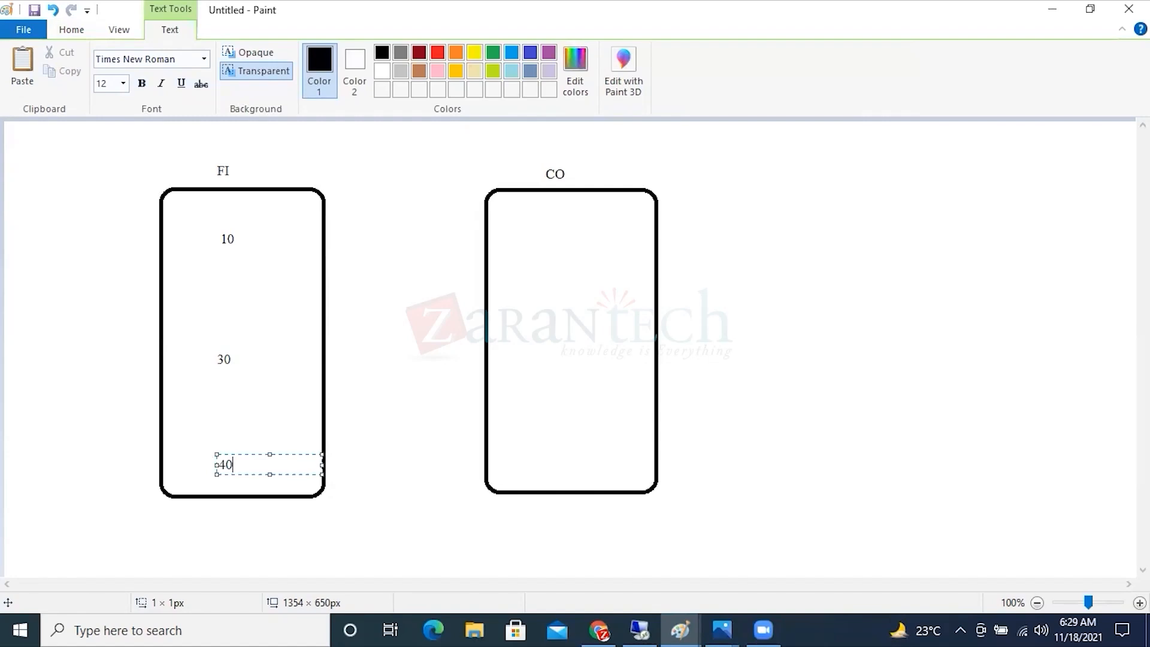
{"action": "left_click", "coordinate": [600, 325]}
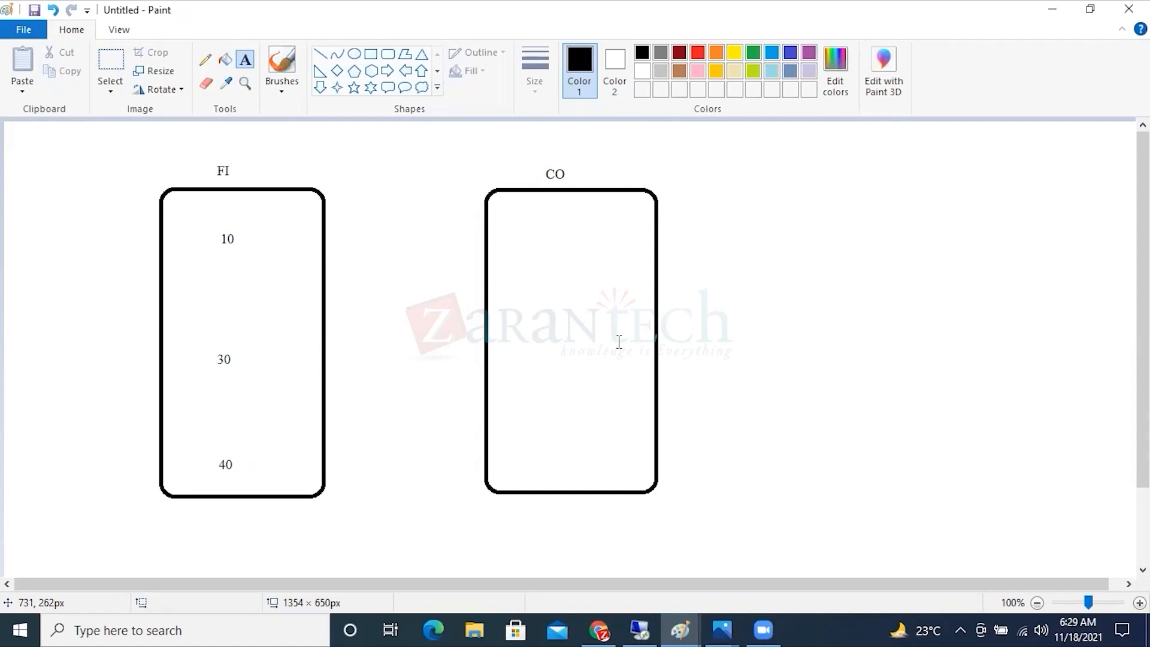
- Add the texts "10" and "30- 20" inside the CO box and strike through the 20 with a diagonal line
{"action": "left_click", "coordinate": [552, 238]}
{"action": "type", "text": "10"}
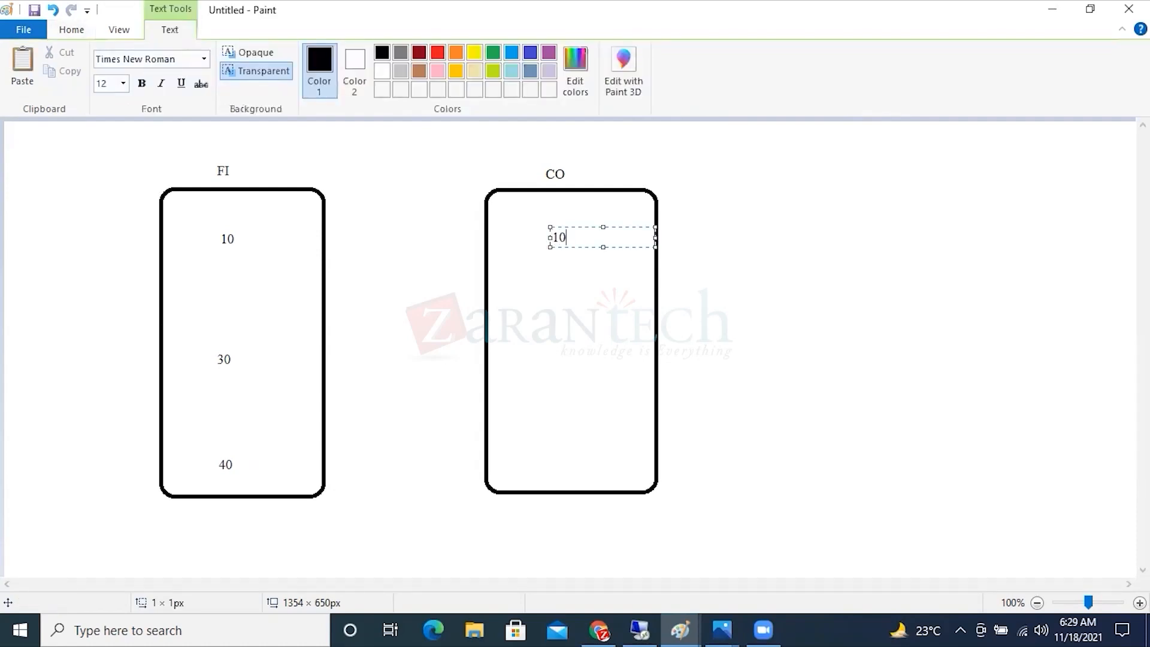
{"action": "left_click", "coordinate": [552, 335]}
{"action": "left_click", "coordinate": [552, 336]}
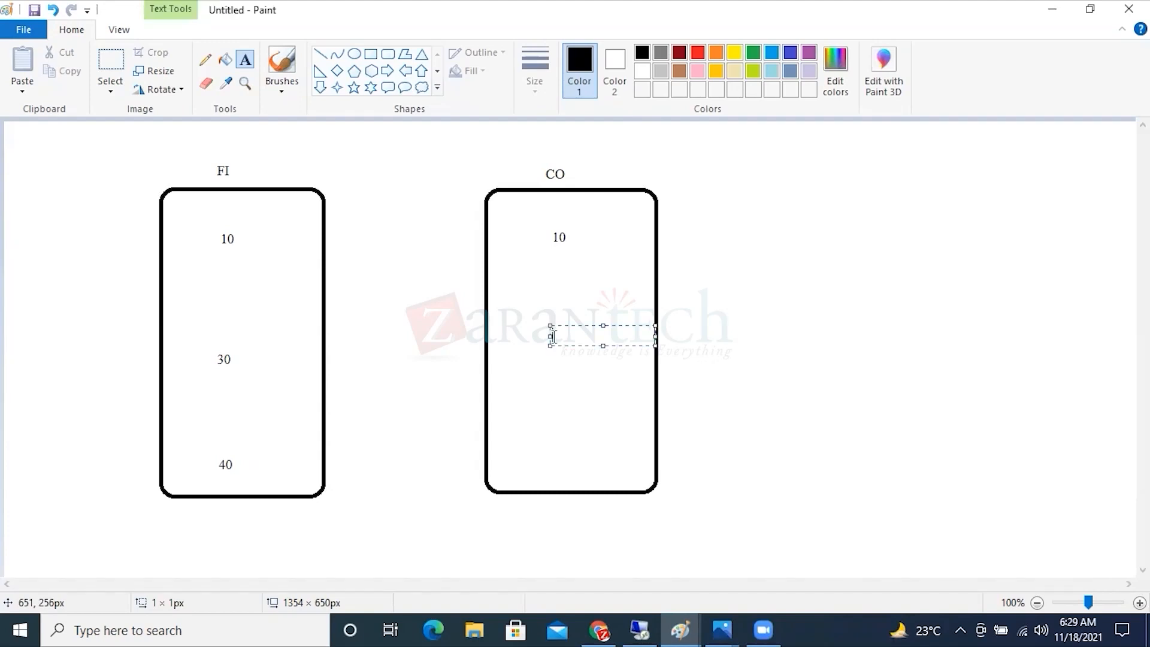
{"action": "type", "text": "30"}
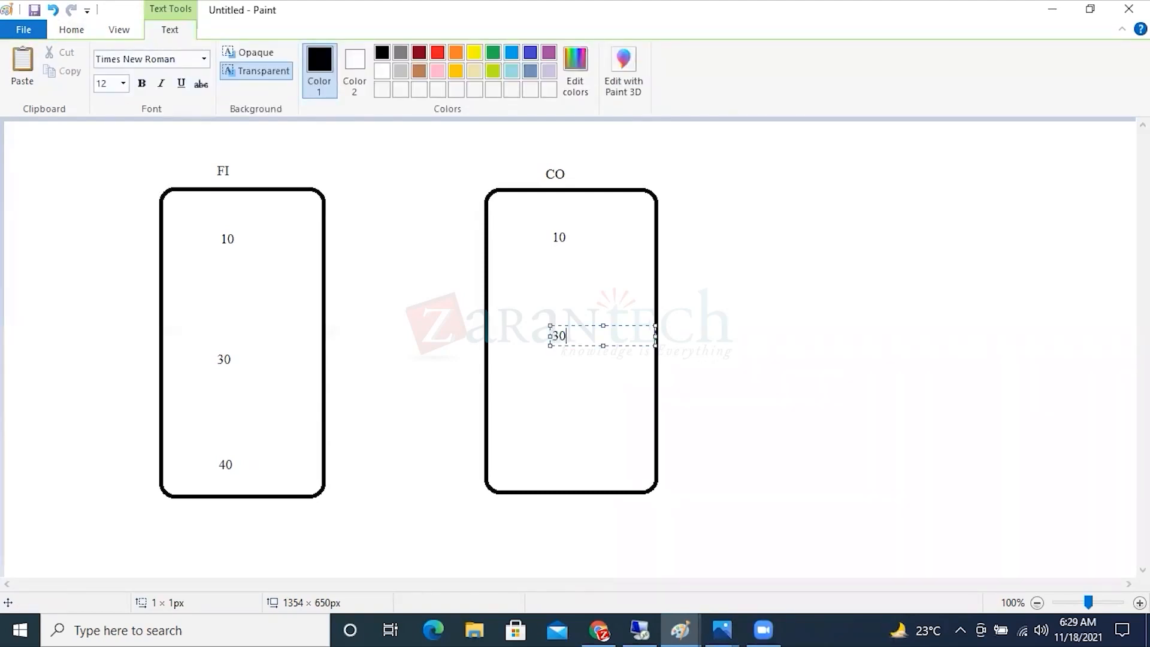
{"action": "type", "text": "- 20"}
{"action": "double_click", "coordinate": [578, 335]}
{"action": "left_click", "coordinate": [581, 414]}
{"action": "left_click", "coordinate": [318, 52]}
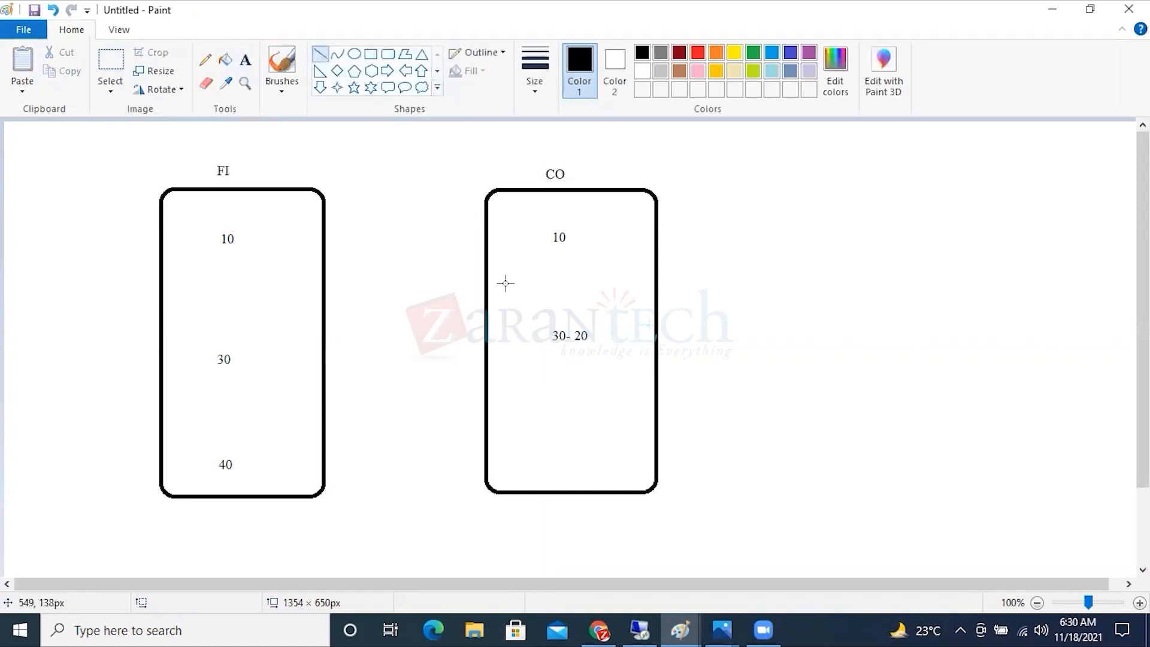
{"action": "left_click_drag", "start_coordinate": [566, 314], "coordinate": [595, 353]}
- Draw a third tall rounded rectangle beyond the CO box and label it "ML" above
{"action": "left_click", "coordinate": [388, 55]}
{"action": "left_click_drag", "start_coordinate": [777, 187], "coordinate": [954, 482]}
{"action": "left_click", "coordinate": [991, 465]}
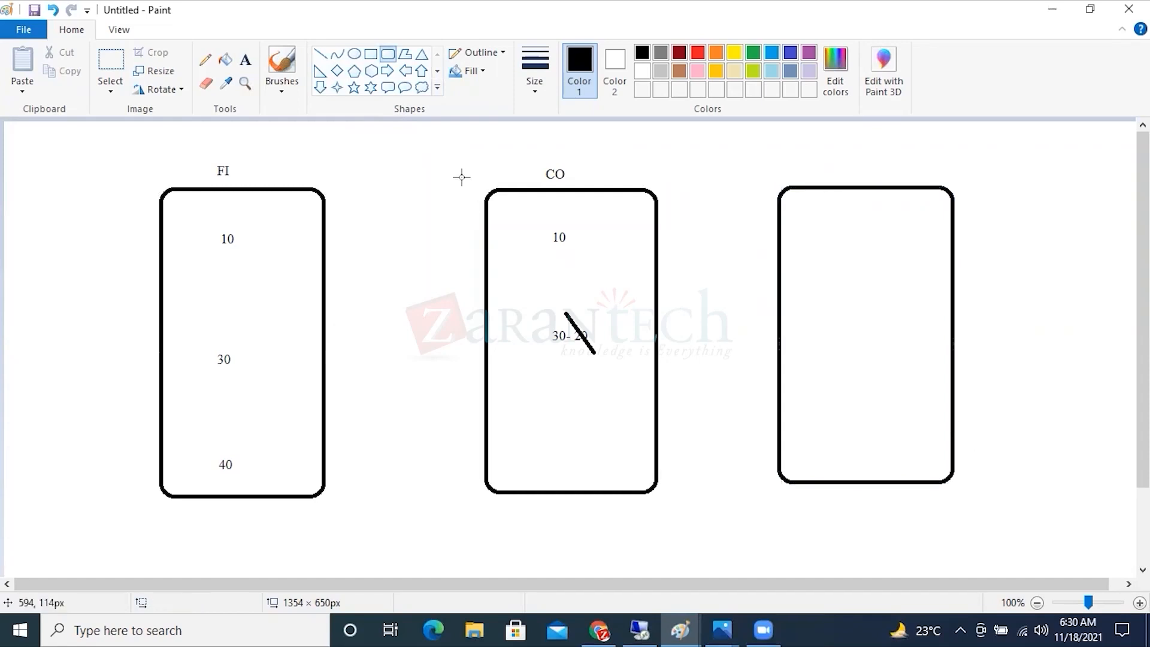
{"action": "left_click", "coordinate": [245, 59]}
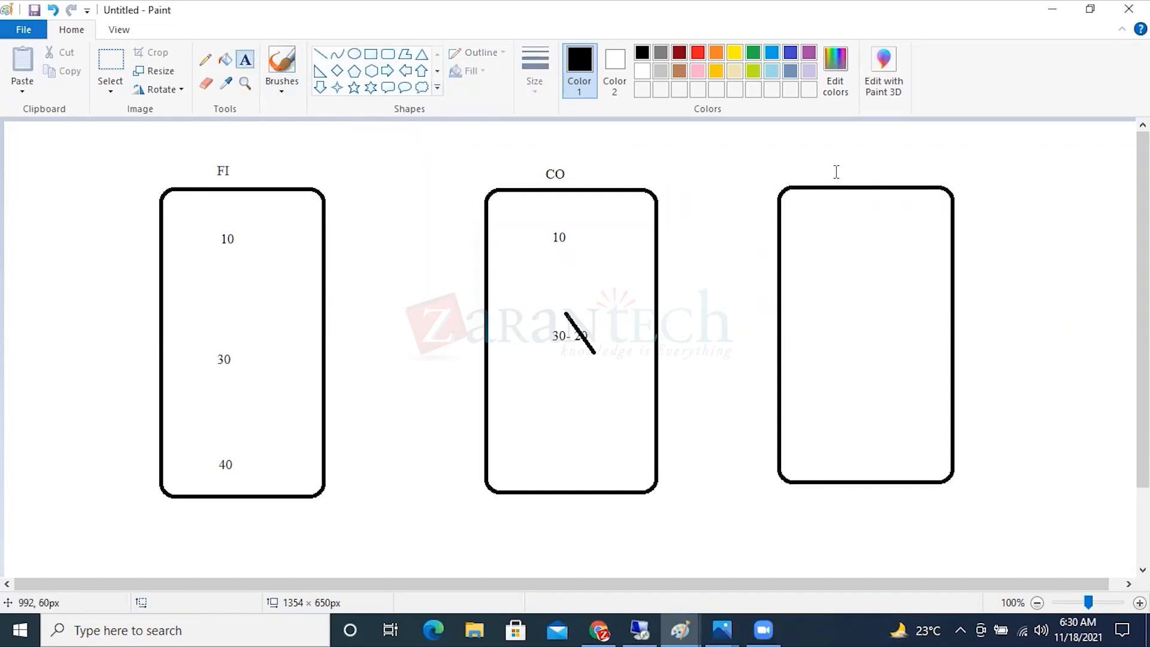
{"action": "left_click", "coordinate": [838, 172]}
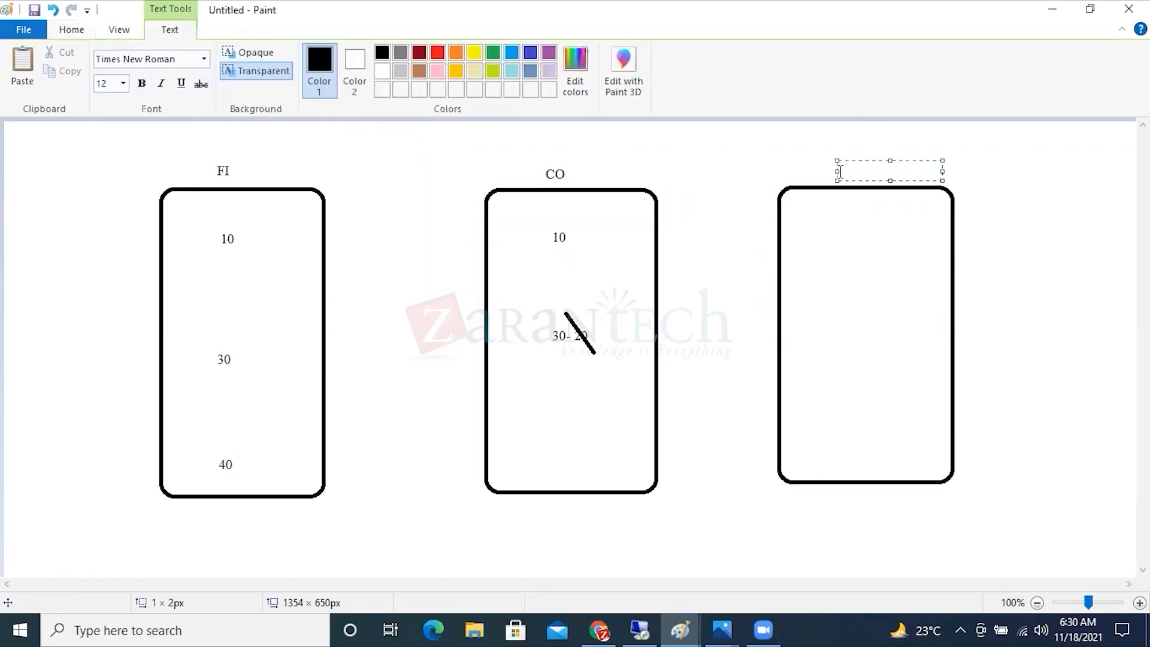
{"action": "type", "text": "ML"}
{"action": "left_click_drag", "start_coordinate": [861, 171], "coordinate": [836, 171]}
- Add the text "COSTING" above the CO label and "C.CODE" above the FI label
{"action": "left_click", "coordinate": [543, 151]}
{"action": "left_click", "coordinate": [544, 152]}
{"action": "type", "text": "COSTING"}
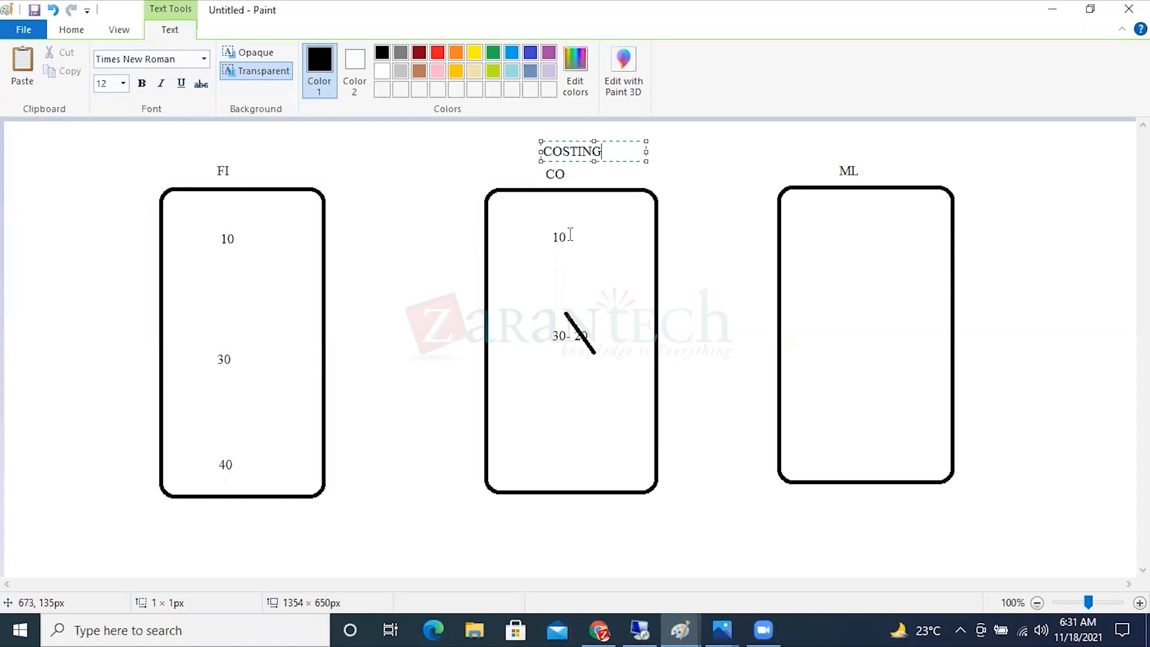
{"action": "left_click_drag", "start_coordinate": [603, 151], "coordinate": [544, 151]}
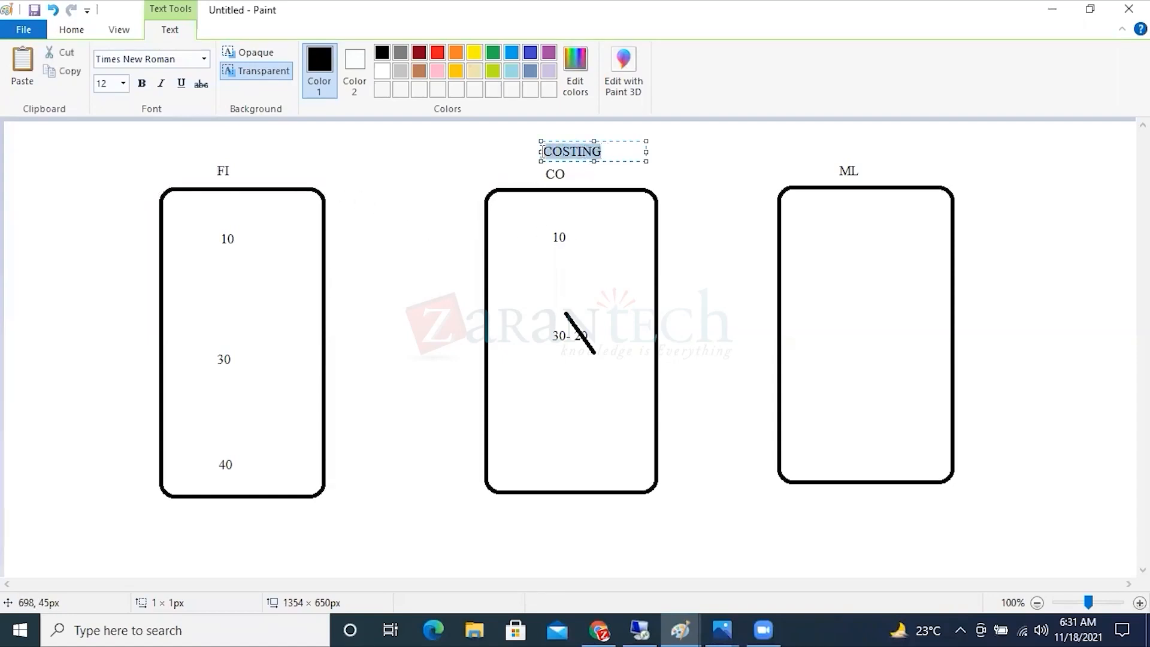
{"action": "left_click", "coordinate": [213, 148]}
{"action": "left_click", "coordinate": [213, 147]}
{"action": "type", "text": "C.CODE"}
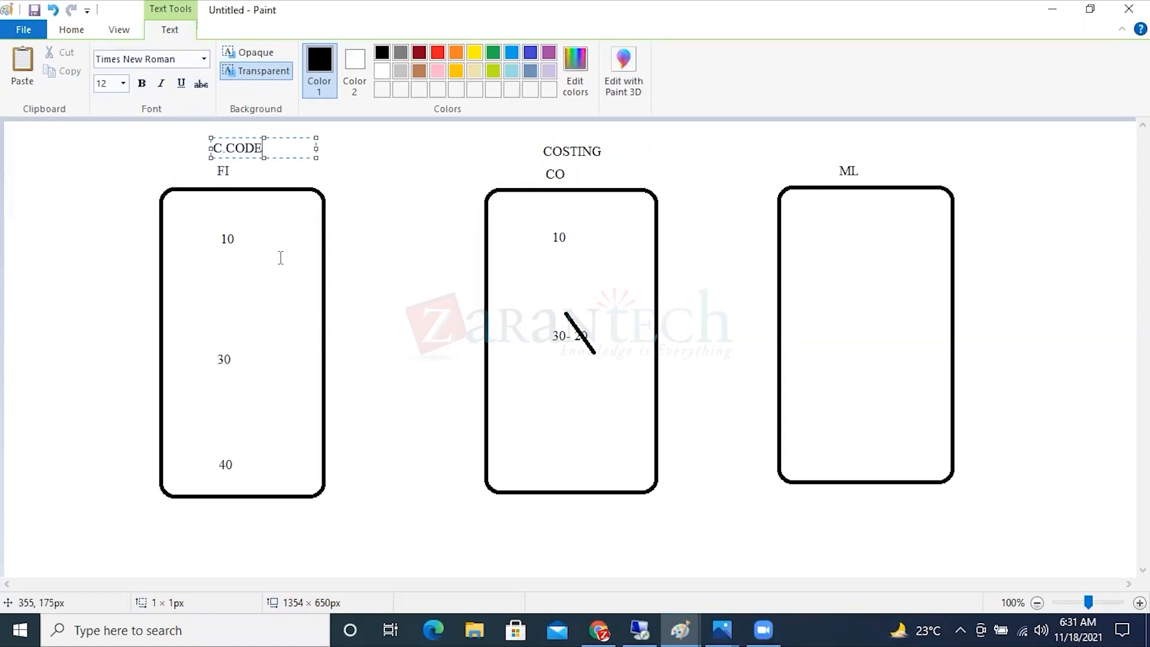
{"action": "left_click", "coordinate": [244, 256]}
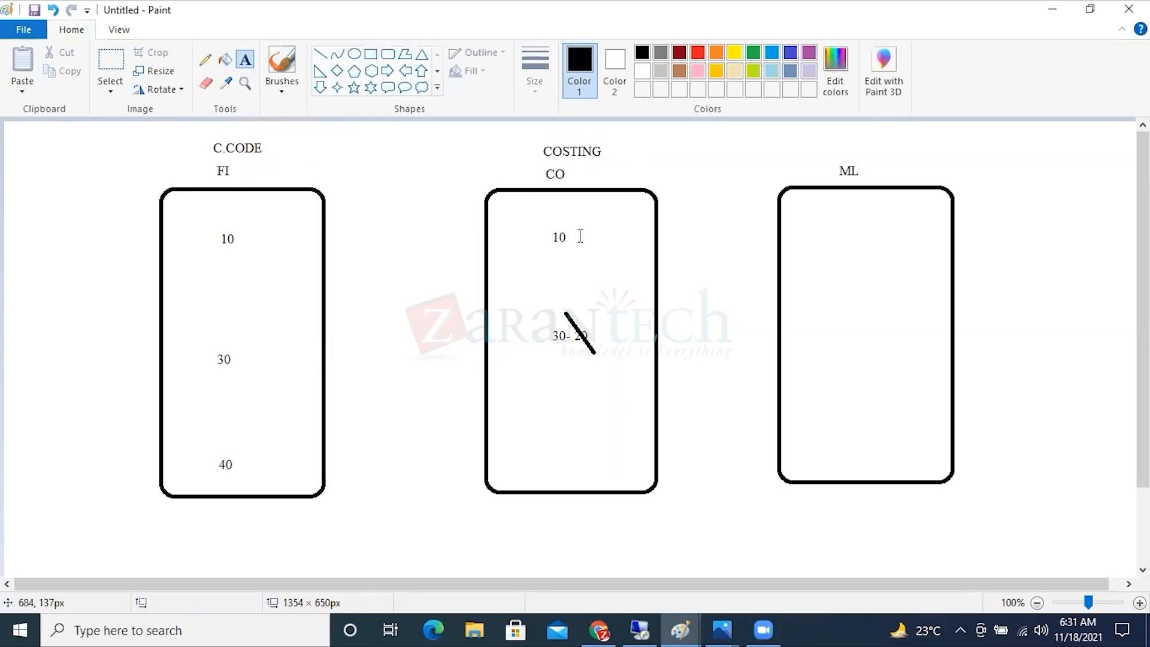
- Add a text with 10, 30 and 40 inside the ML box, separated by blank lines to span its height
{"action": "left_click", "coordinate": [842, 224]}
{"action": "type", "text": "10"}
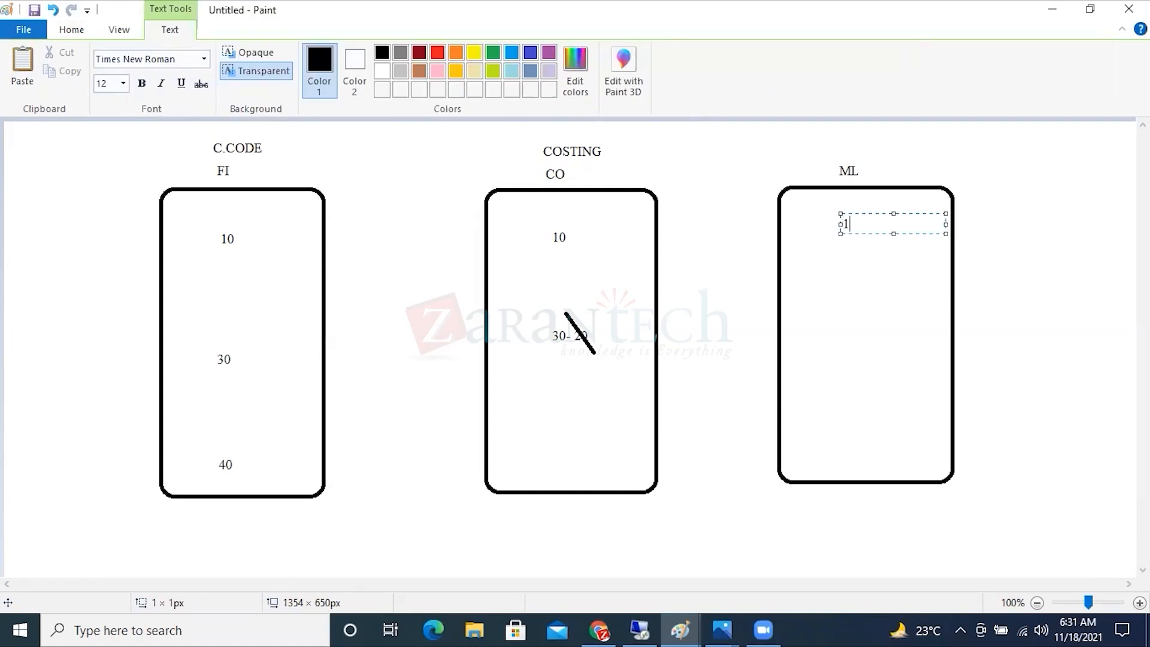
{"action": "key", "text": "Return"}
{"action": "key", "text": "Return"}
{"action": "key", "text": "Return"}
{"action": "key", "text": "Return"}
{"action": "key", "text": "Return"}
{"action": "key", "text": "Return"}
{"action": "key", "text": "Return"}
{"action": "key", "text": "Return"}
{"action": "type", "text": "30"}
{"action": "key", "text": "Return"}
{"action": "key", "text": "Return"}
{"action": "key", "text": "Return"}
{"action": "key", "text": "Return"}
{"action": "key", "text": "Return"}
{"action": "key", "text": "Return"}
{"action": "key", "text": "Return"}
{"action": "key", "text": "Return"}
{"action": "type", "text": "40"}
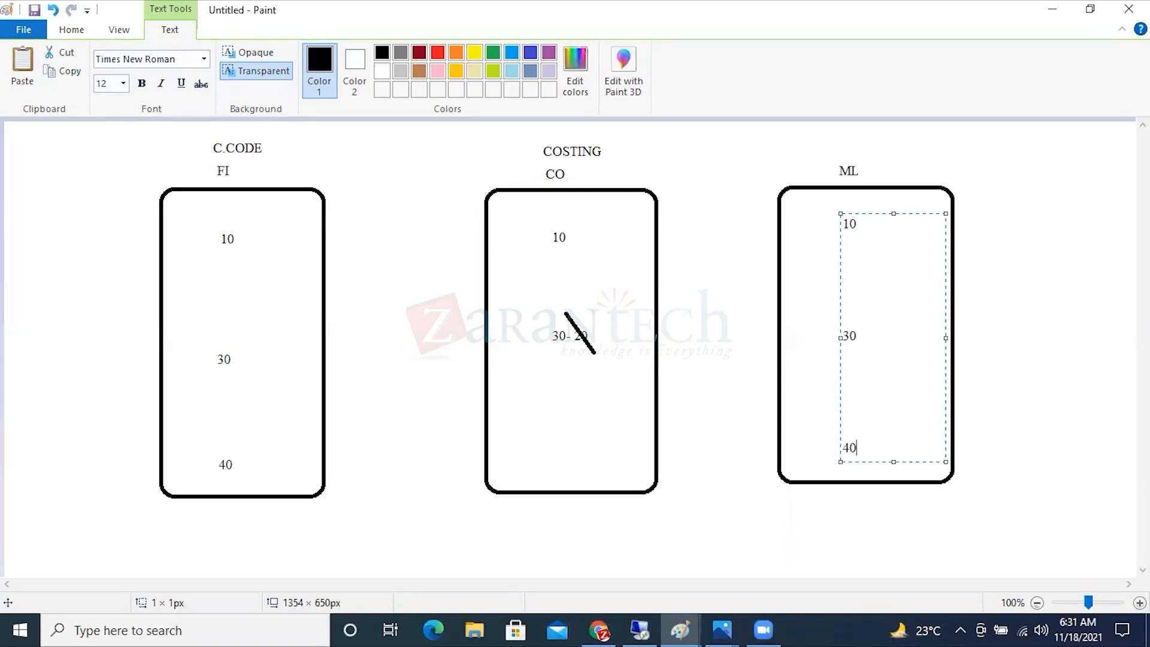
{"action": "left_click", "coordinate": [807, 222]}
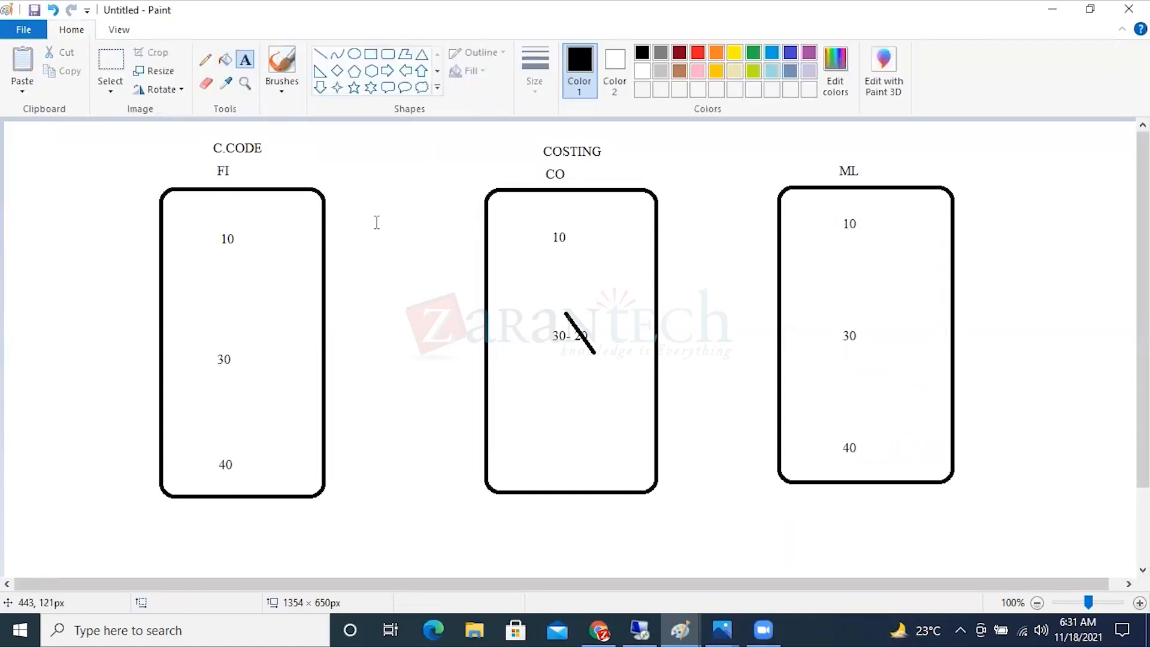
- Draw a freehand pencil curve linking the 10 in the ML box to the 10s in the CO and FI boxes
{"action": "left_click", "coordinate": [337, 54]}
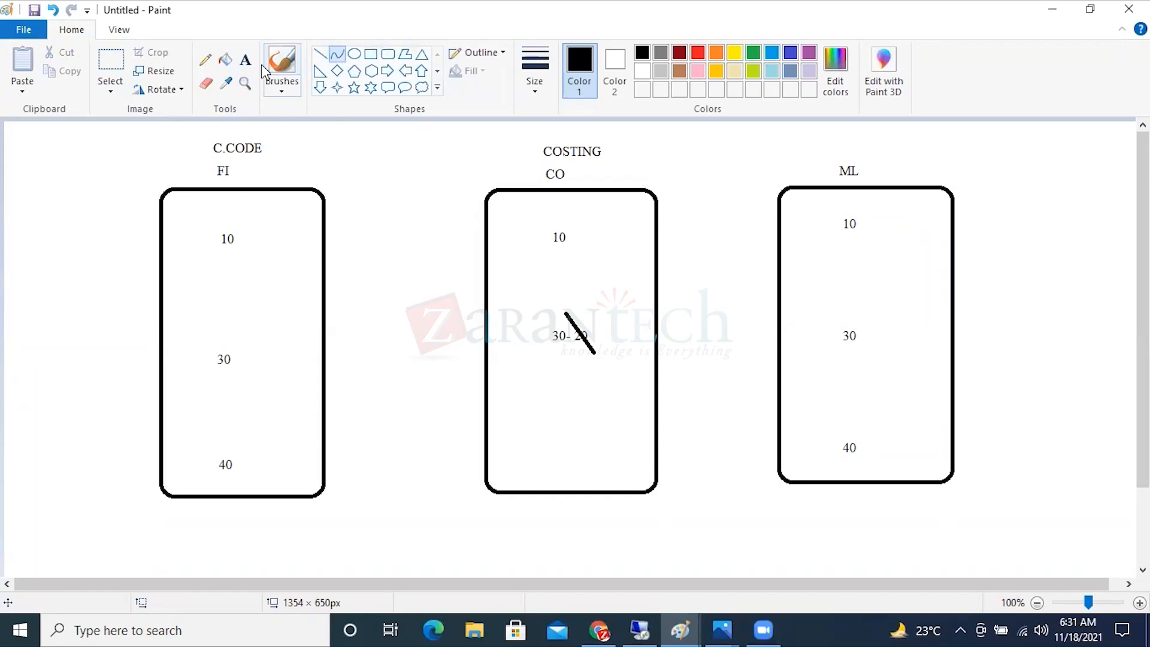
{"action": "left_click", "coordinate": [204, 59]}
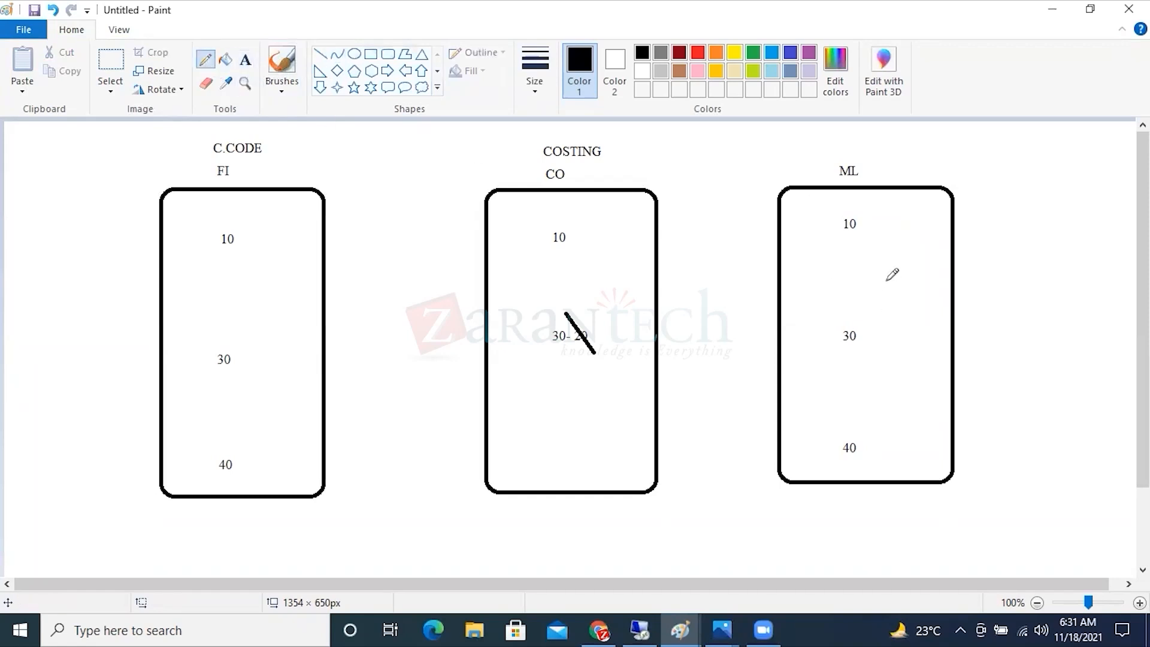
{"action": "mouse_move", "coordinate": [846, 220]}
{"action": "left_mouse_down"}
{"action": "mouse_move", "coordinate": [817, 178]}
{"action": "mouse_move", "coordinate": [632, 179]}
{"action": "mouse_move", "coordinate": [571, 221]}
{"action": "mouse_move", "coordinate": [338, 131]}
{"action": "mouse_move", "coordinate": [242, 225]}
{"action": "left_mouse_up"}
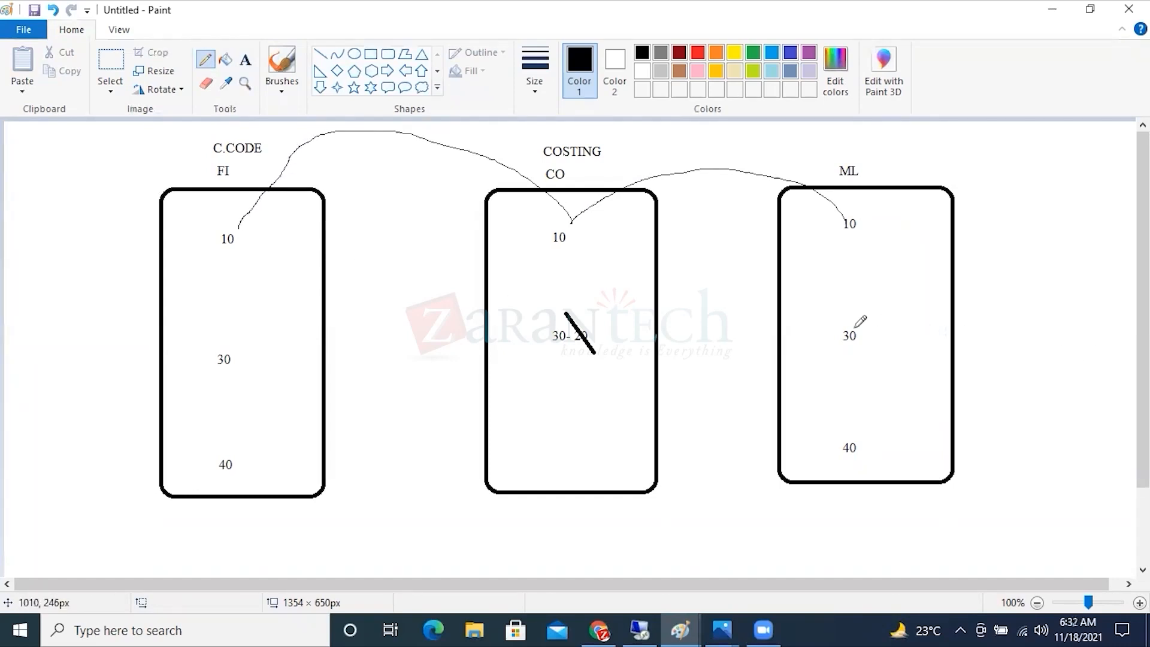
- Draw freehand pencil curves linking the 30s across all three boxes and the 40s in ML and FI, and circle both 40s
{"action": "mouse_move", "coordinate": [853, 326]}
{"action": "left_mouse_down"}
{"action": "mouse_move", "coordinate": [756, 252]}
{"action": "mouse_move", "coordinate": [578, 264]}
{"action": "mouse_move", "coordinate": [563, 313]}
{"action": "mouse_move", "coordinate": [328, 266]}
{"action": "mouse_move", "coordinate": [231, 327]}
{"action": "mouse_move", "coordinate": [230, 348]}
{"action": "left_mouse_up"}
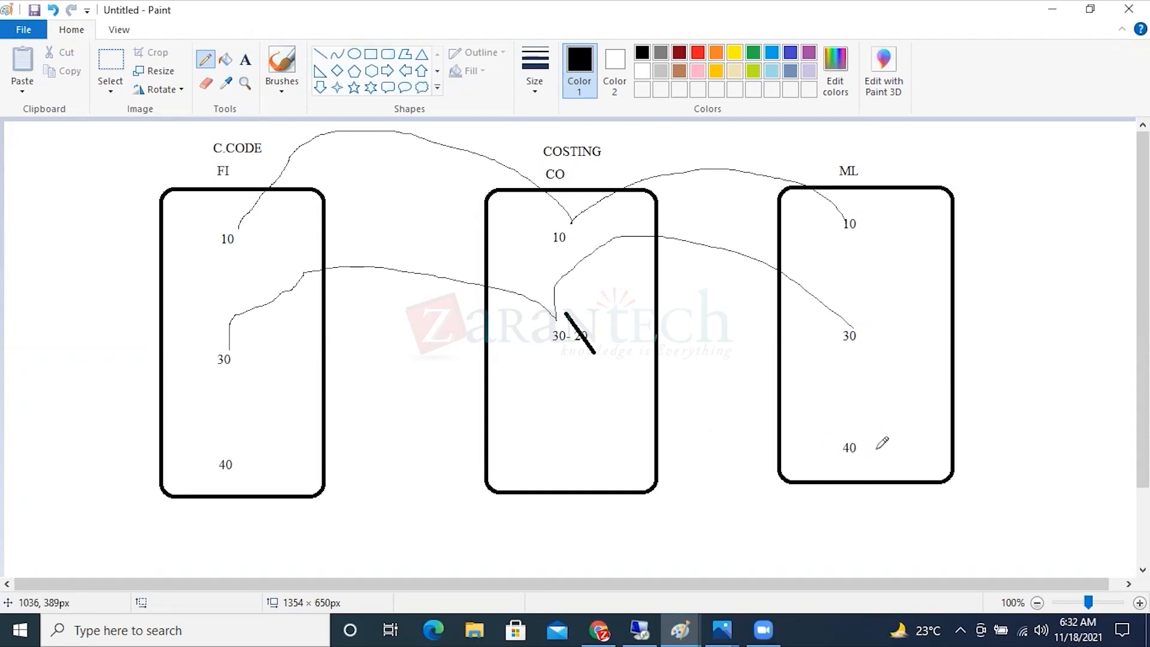
{"action": "mouse_move", "coordinate": [864, 459]}
{"action": "left_mouse_down"}
{"action": "mouse_move", "coordinate": [838, 467]}
{"action": "mouse_move", "coordinate": [857, 428]}
{"action": "mouse_move", "coordinate": [867, 460]}
{"action": "left_mouse_up"}
{"action": "mouse_move", "coordinate": [213, 481]}
{"action": "left_mouse_down"}
{"action": "mouse_move", "coordinate": [216, 462]}
{"action": "mouse_move", "coordinate": [239, 457]}
{"action": "mouse_move", "coordinate": [248, 482]}
{"action": "left_mouse_up"}
{"action": "mouse_move", "coordinate": [866, 430]}
{"action": "left_mouse_down"}
{"action": "mouse_move", "coordinate": [567, 367]}
{"action": "mouse_move", "coordinate": [256, 424]}
{"action": "mouse_move", "coordinate": [236, 453]}
{"action": "left_mouse_up"}
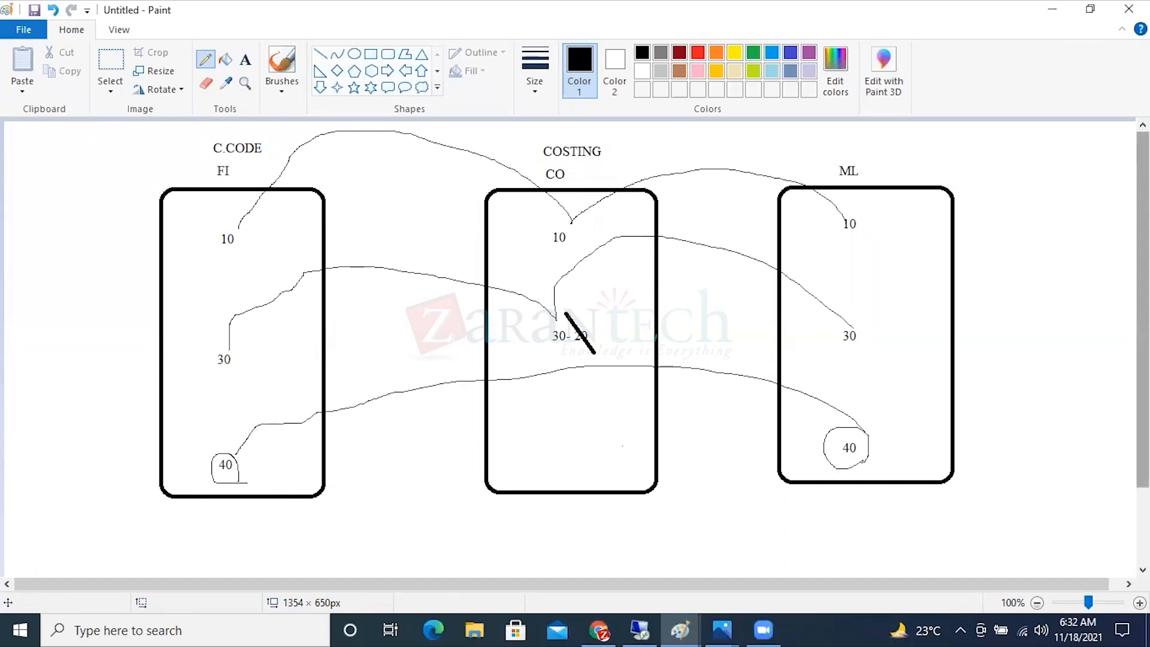
- Erase the crossed-out "30- 20" text from the middle of the CO box
{"action": "left_click", "coordinate": [111, 63]}
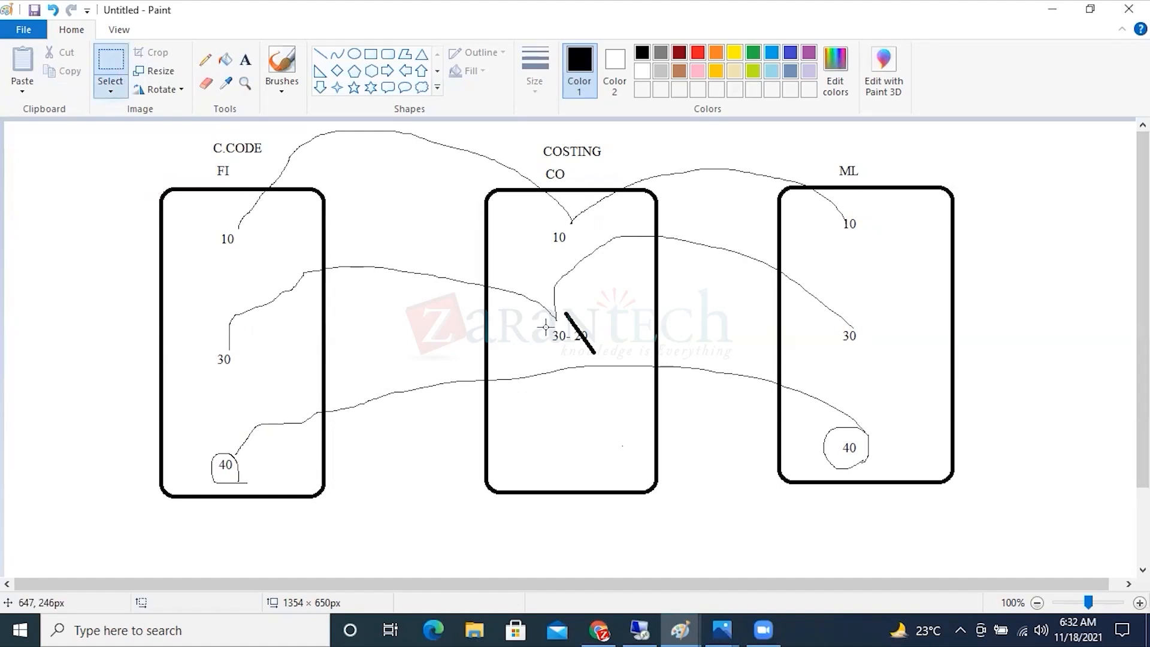
{"action": "left_click_drag", "start_coordinate": [544, 322], "coordinate": [599, 352]}
{"action": "key", "text": "Delete"}
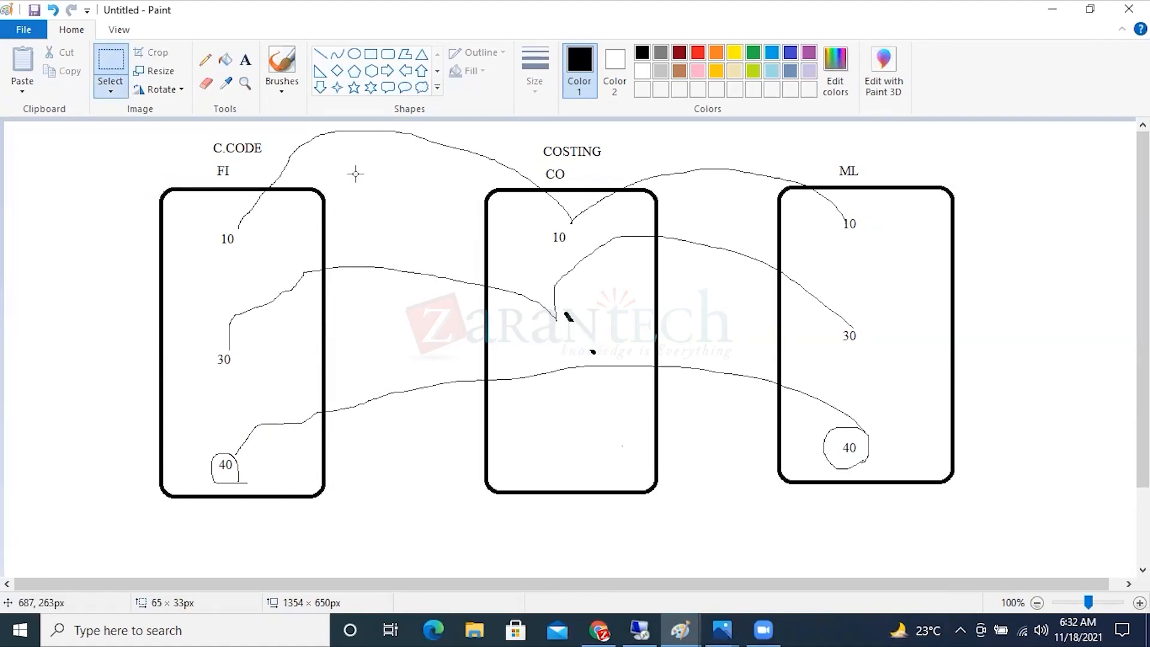
- Place the text "20" in the cleared middle of the CO box and delete it again
{"action": "left_click", "coordinate": [245, 59]}
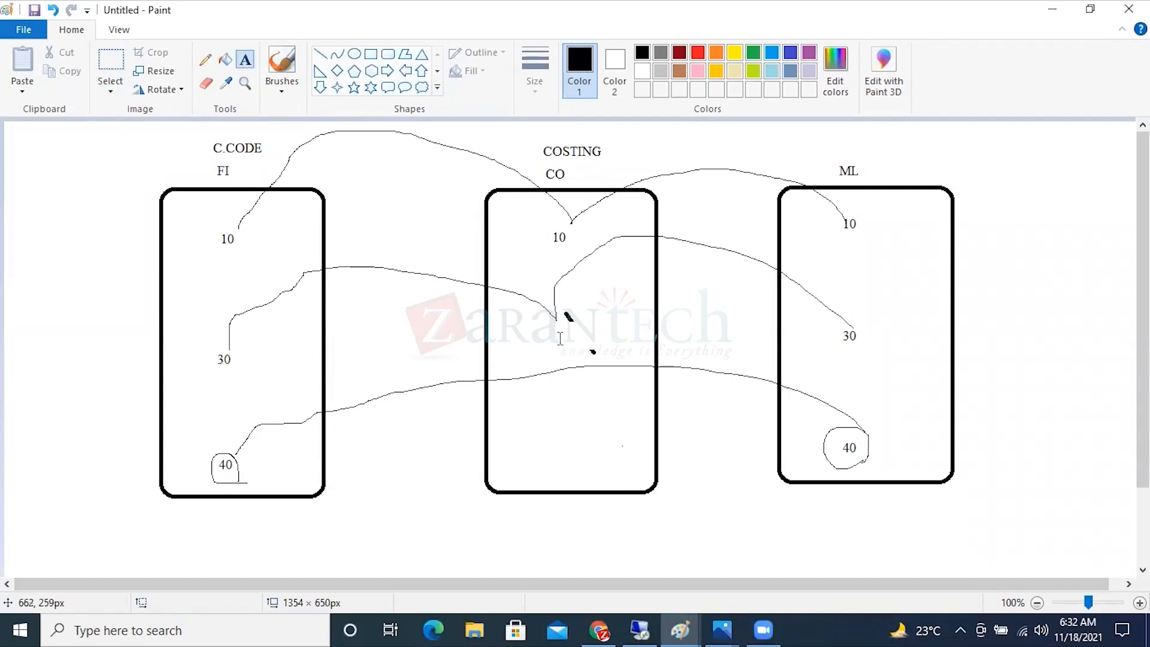
{"action": "left_click", "coordinate": [557, 326]}
{"action": "type", "text": "20"}
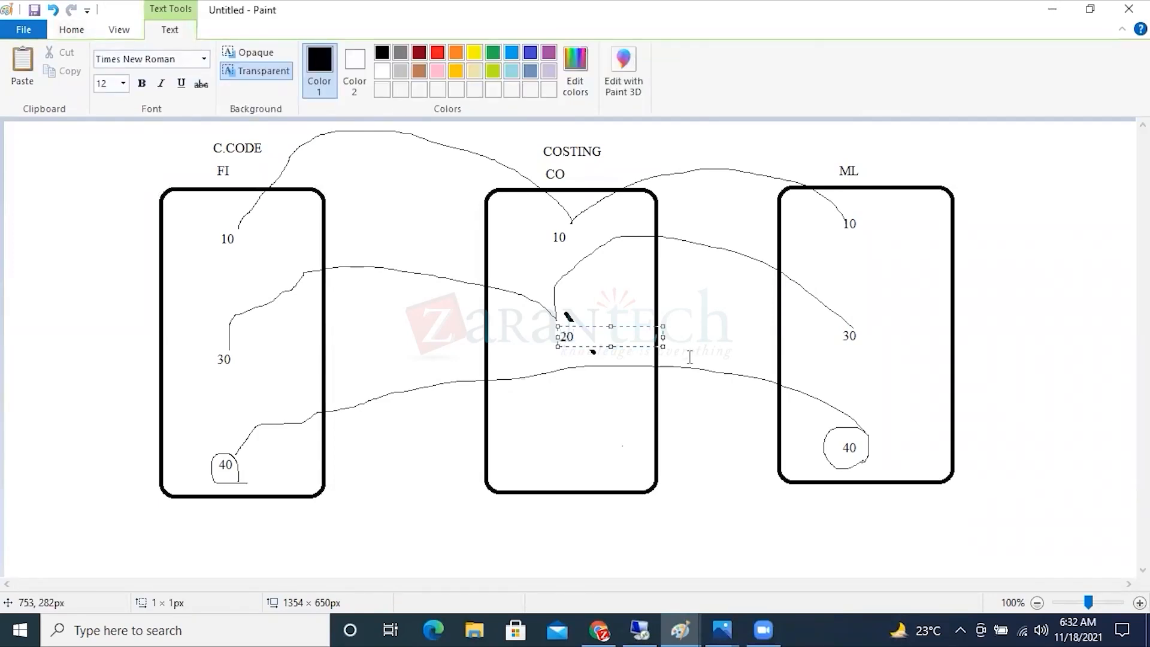
{"action": "left_click", "coordinate": [451, 374]}
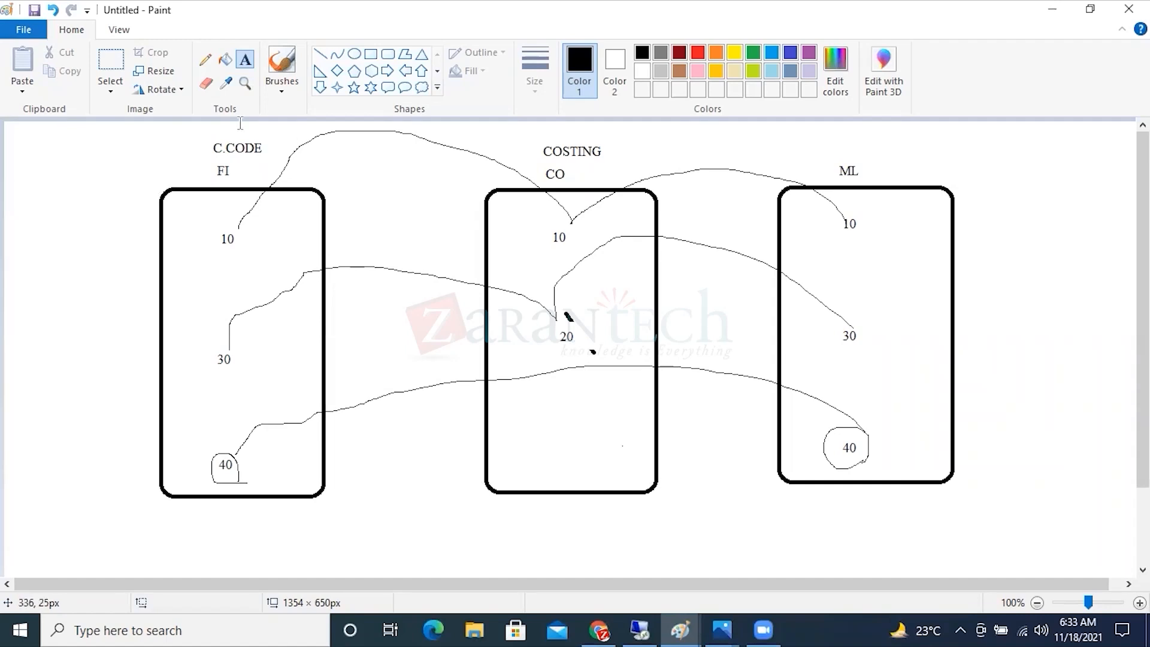
{"action": "left_click", "coordinate": [111, 63]}
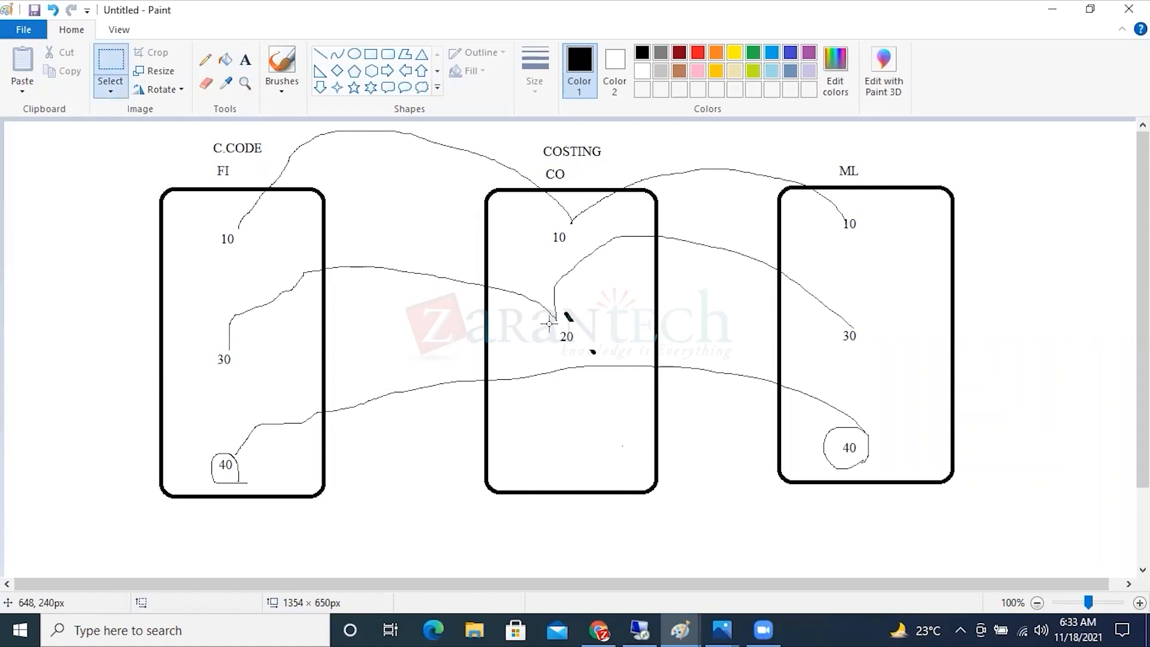
{"action": "left_click_drag", "start_coordinate": [550, 324], "coordinate": [581, 348]}
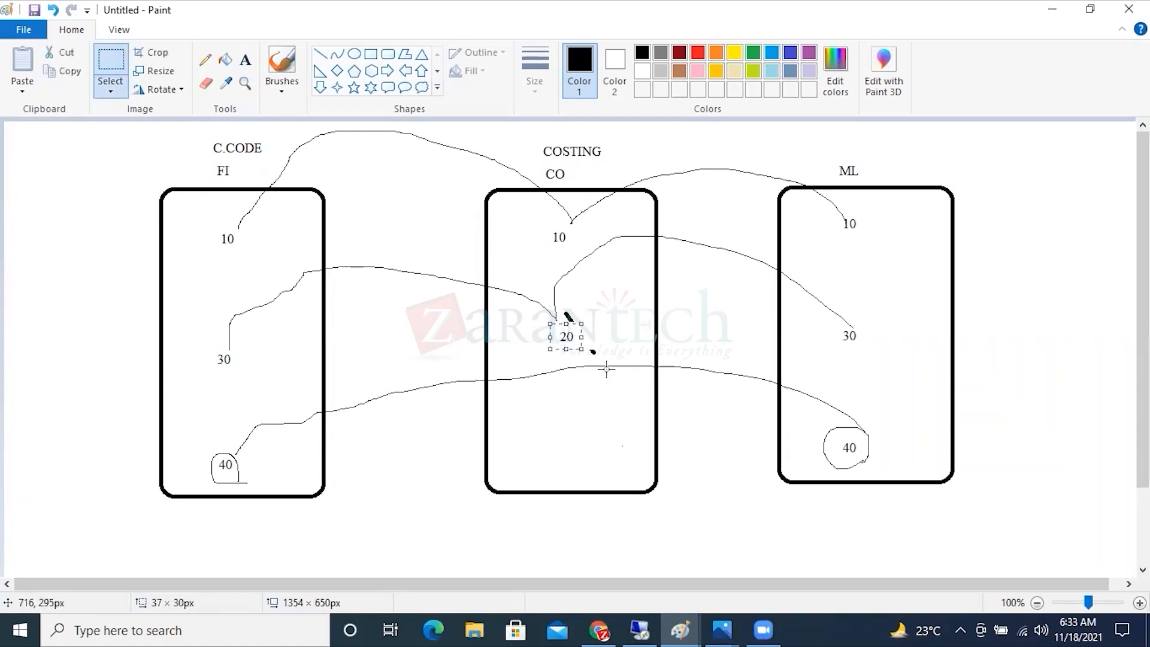
{"action": "key", "text": "Delete"}
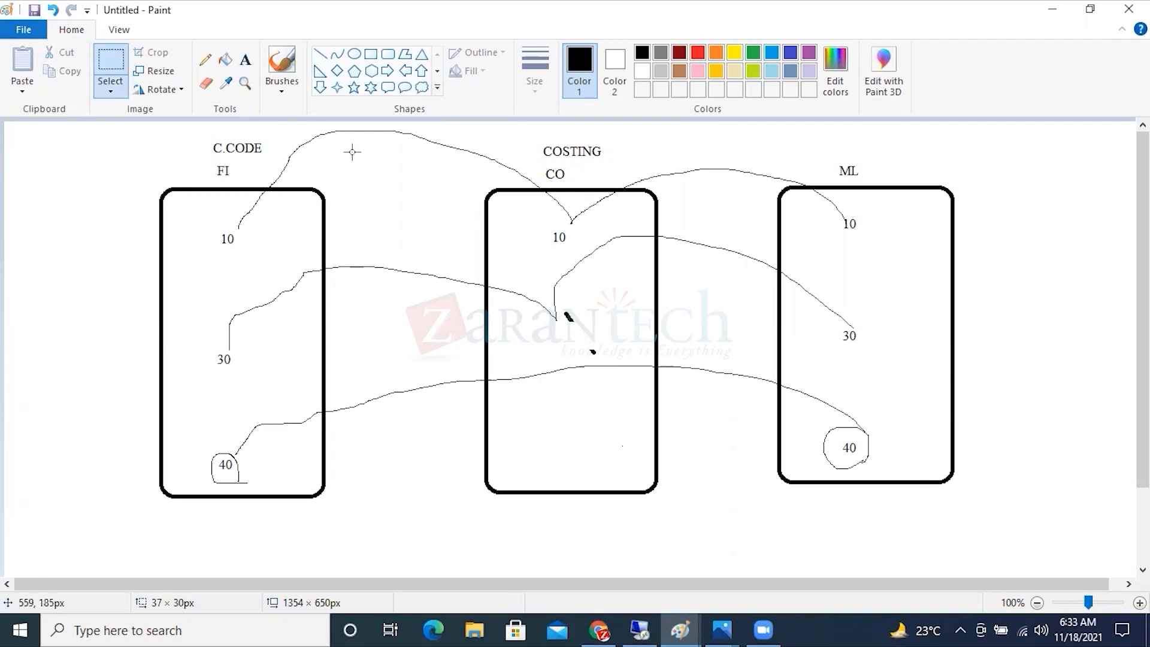
- Add the text "30" in the cleared middle of the CO box, at the end of the linking curves
{"action": "left_click", "coordinate": [246, 59]}
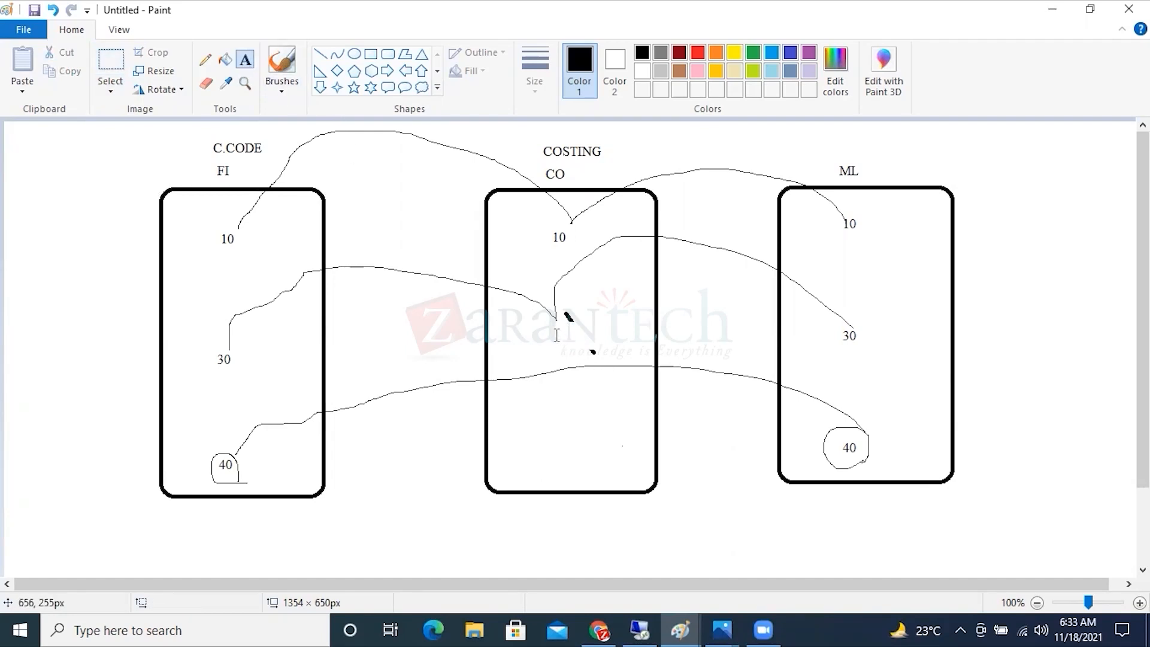
{"action": "left_click_drag", "start_coordinate": [554, 327], "coordinate": [657, 343]}
{"action": "type", "text": "30"}
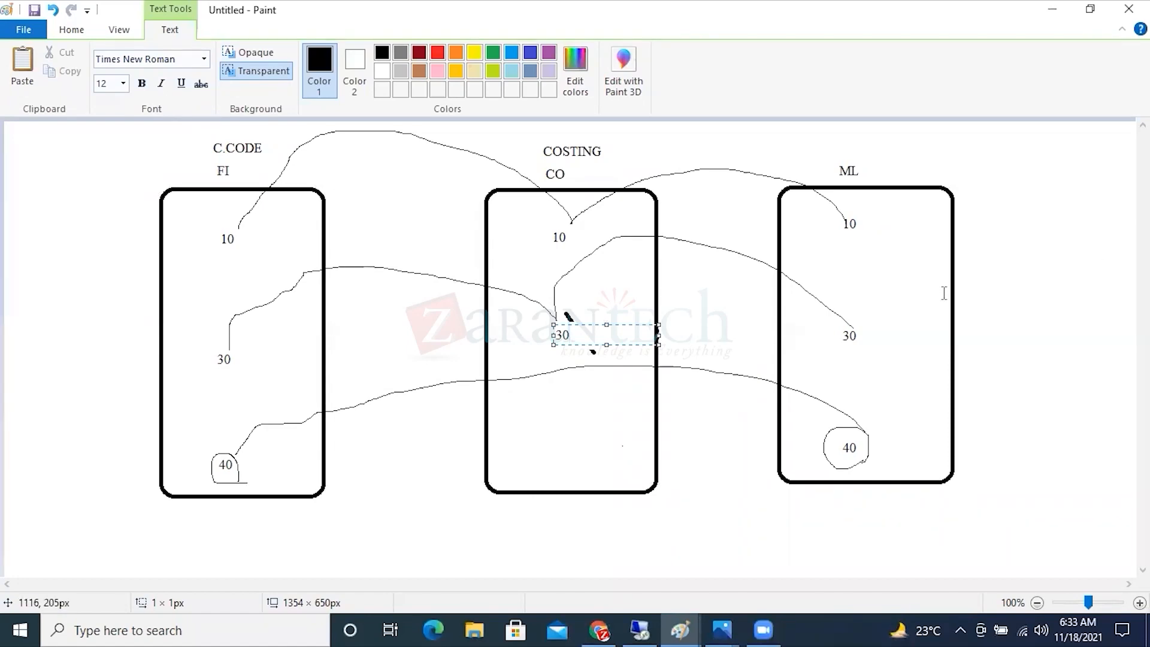
{"action": "left_click", "coordinate": [1082, 290]}
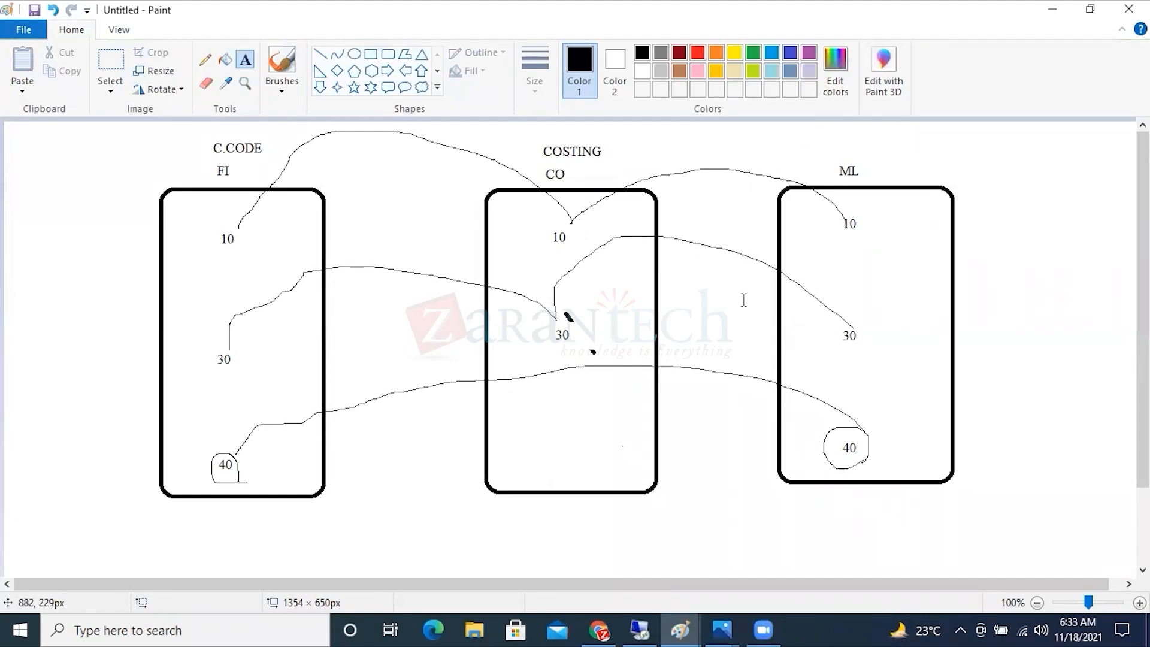
- Switch to the remote SAP session and examine the material ledger types 0001, 1710 and 9000 in the overview
{"action": "left_click", "coordinate": [647, 630]}
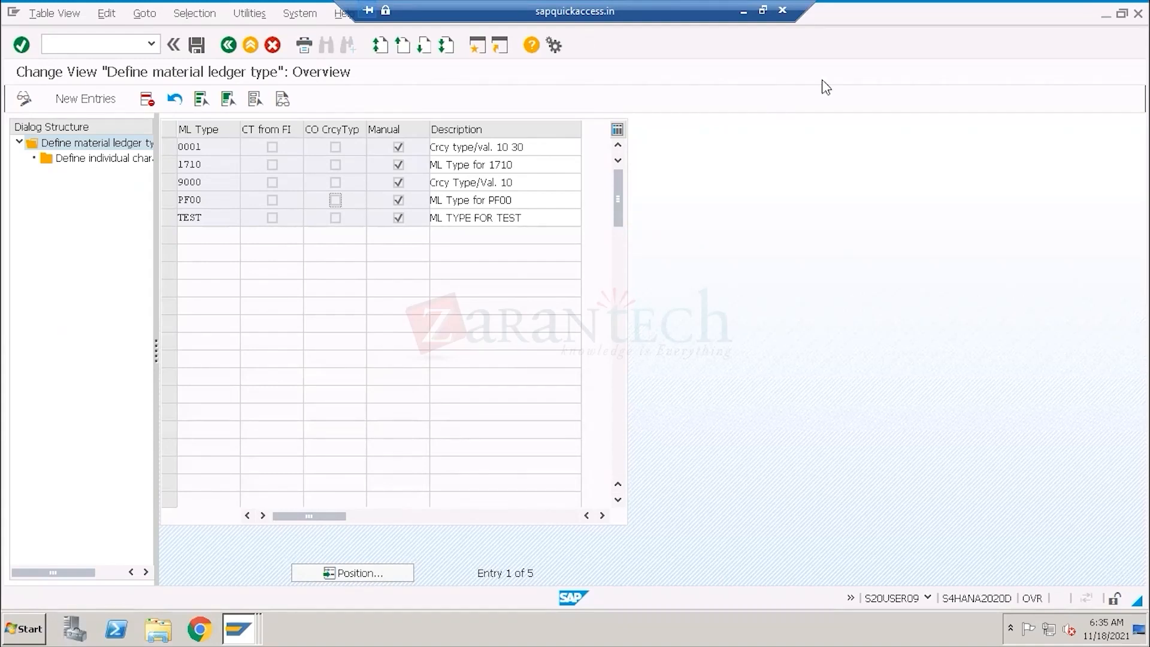
{"action": "left_click", "coordinate": [743, 11]}
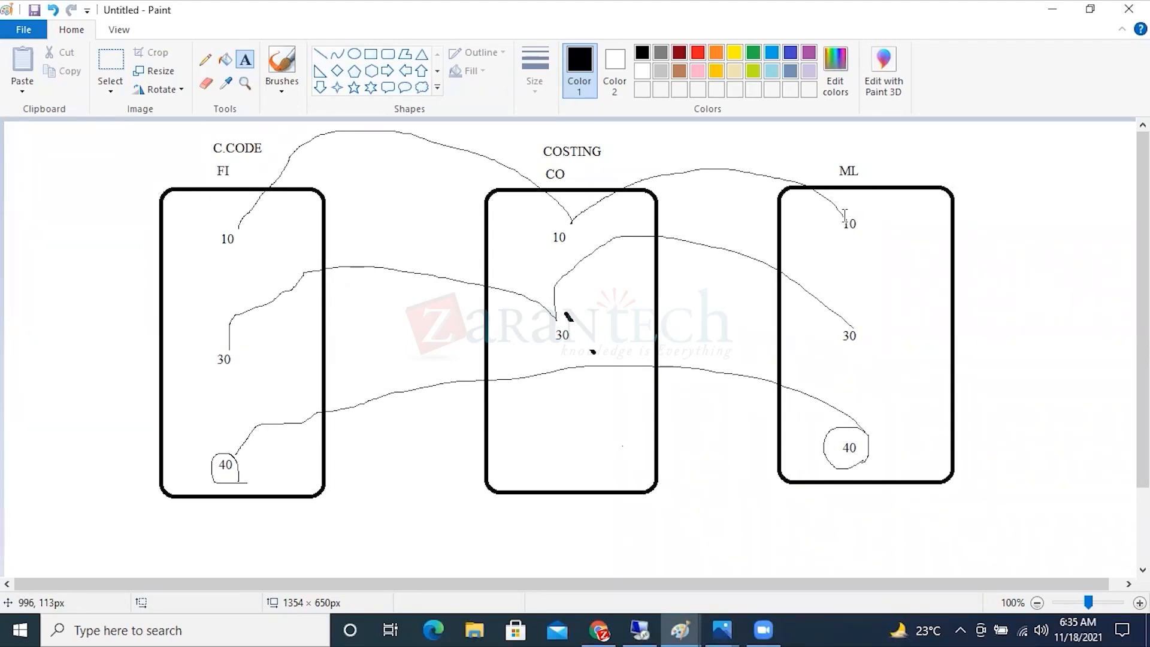
{"action": "left_click", "coordinate": [639, 630]}
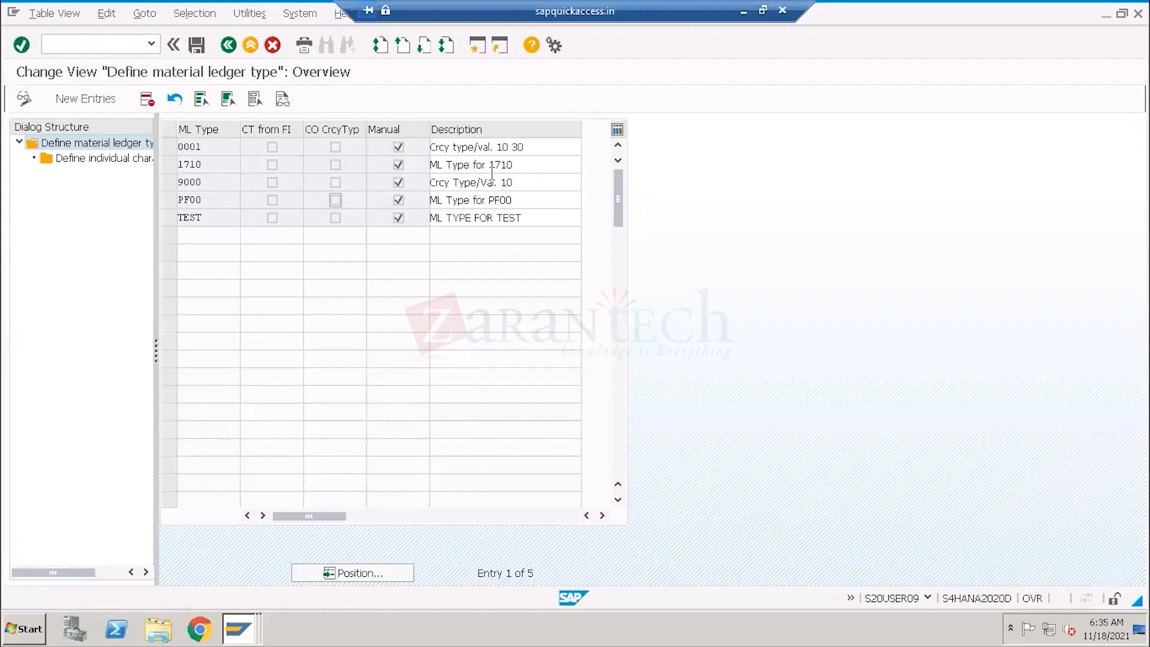
{"action": "left_click_drag", "start_coordinate": [538, 146], "coordinate": [379, 155]}
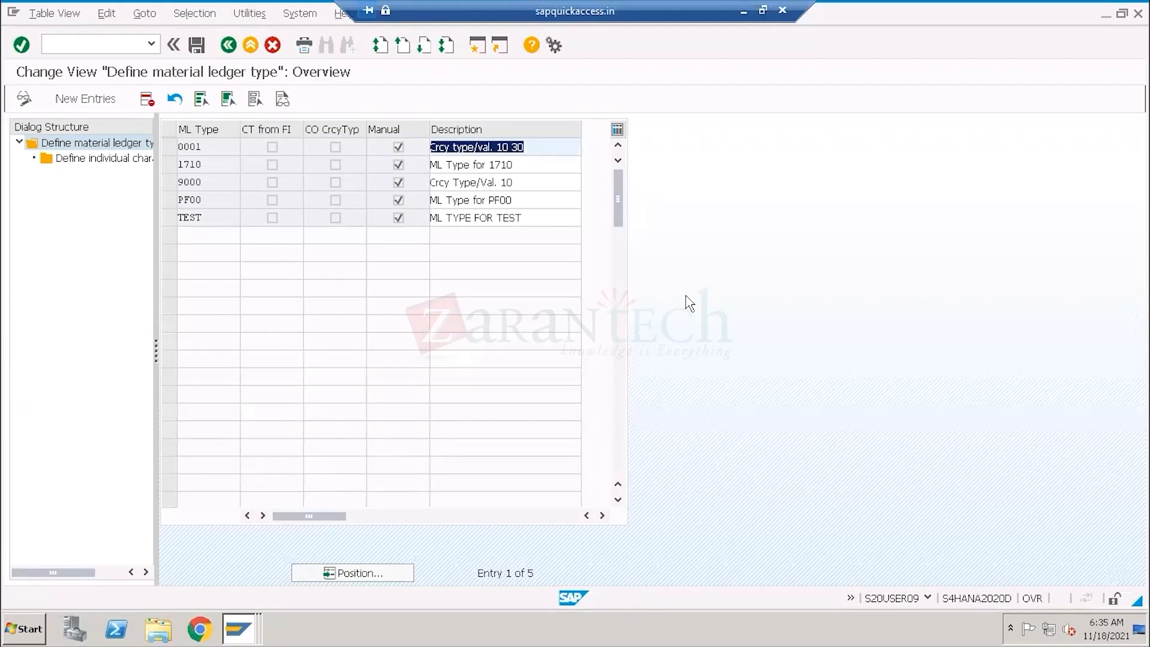
{"action": "left_click", "coordinate": [169, 165]}
{"action": "double_click", "coordinate": [180, 164]}
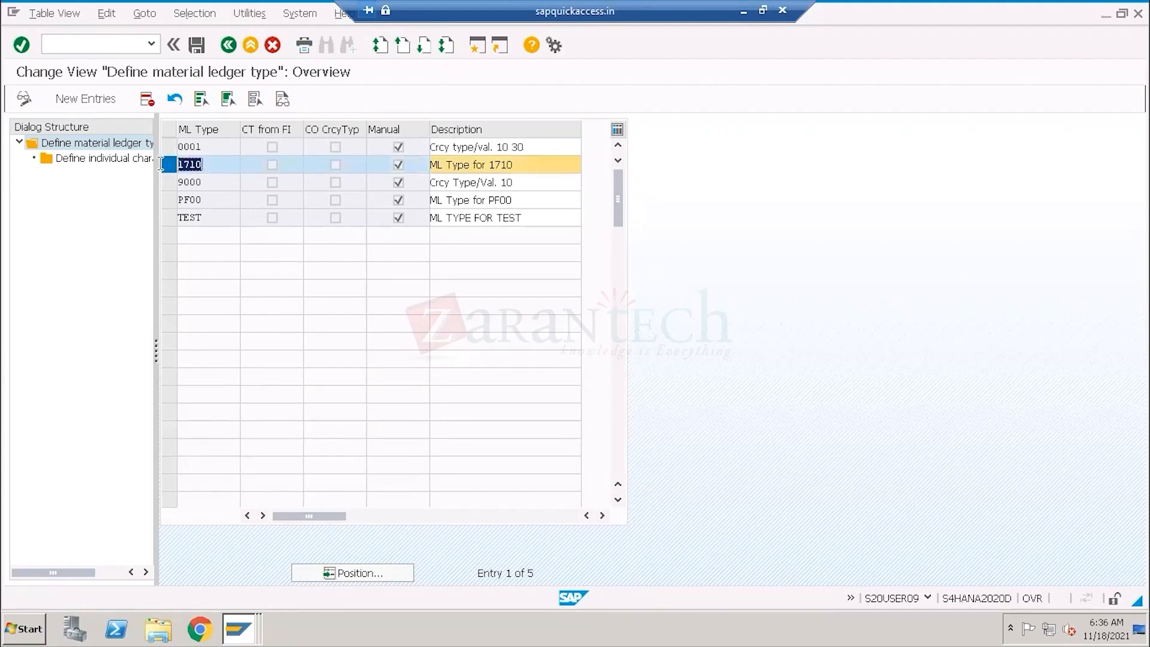
{"action": "left_click", "coordinate": [170, 182]}
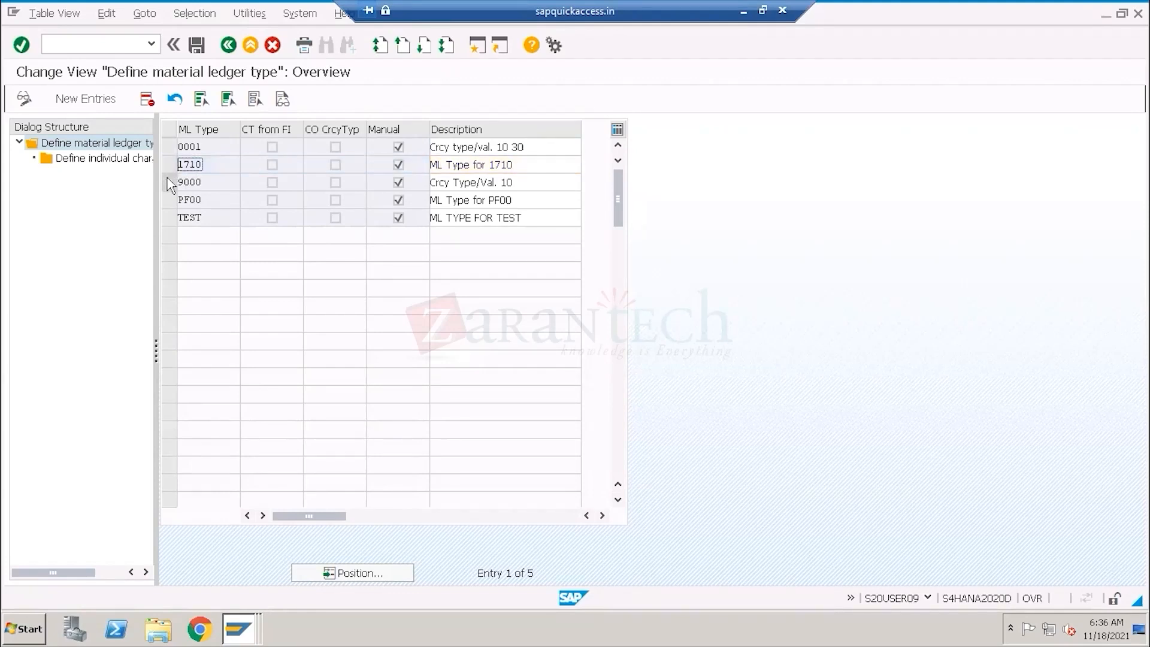
{"action": "double_click", "coordinate": [172, 181]}
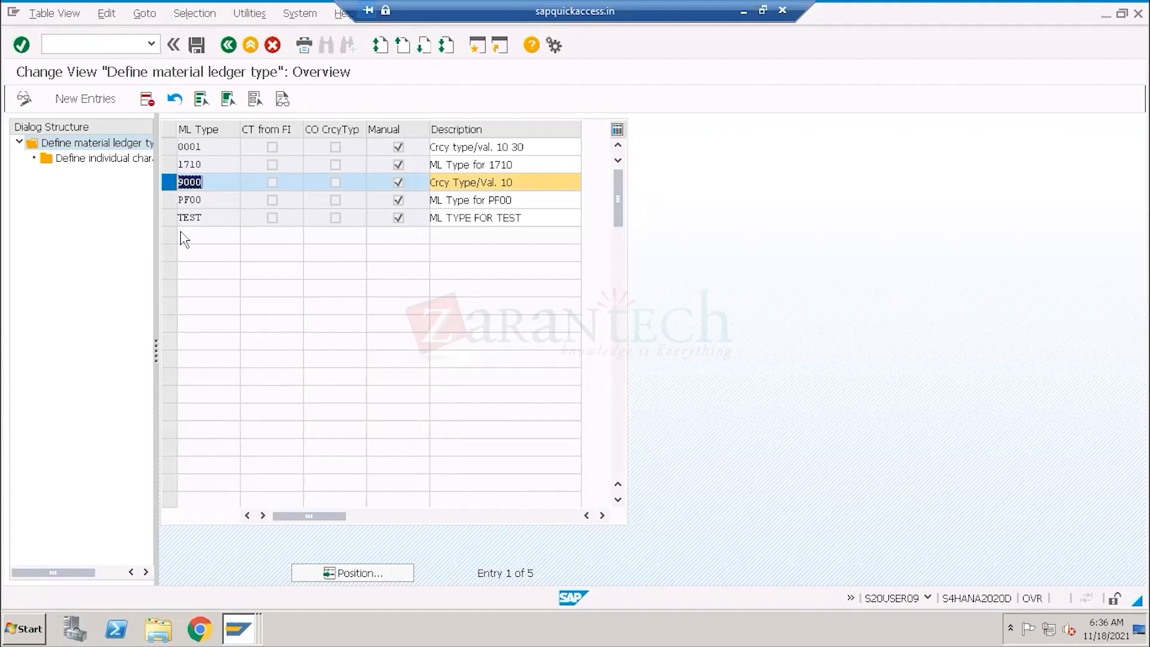
{"action": "left_click", "coordinate": [169, 182]}
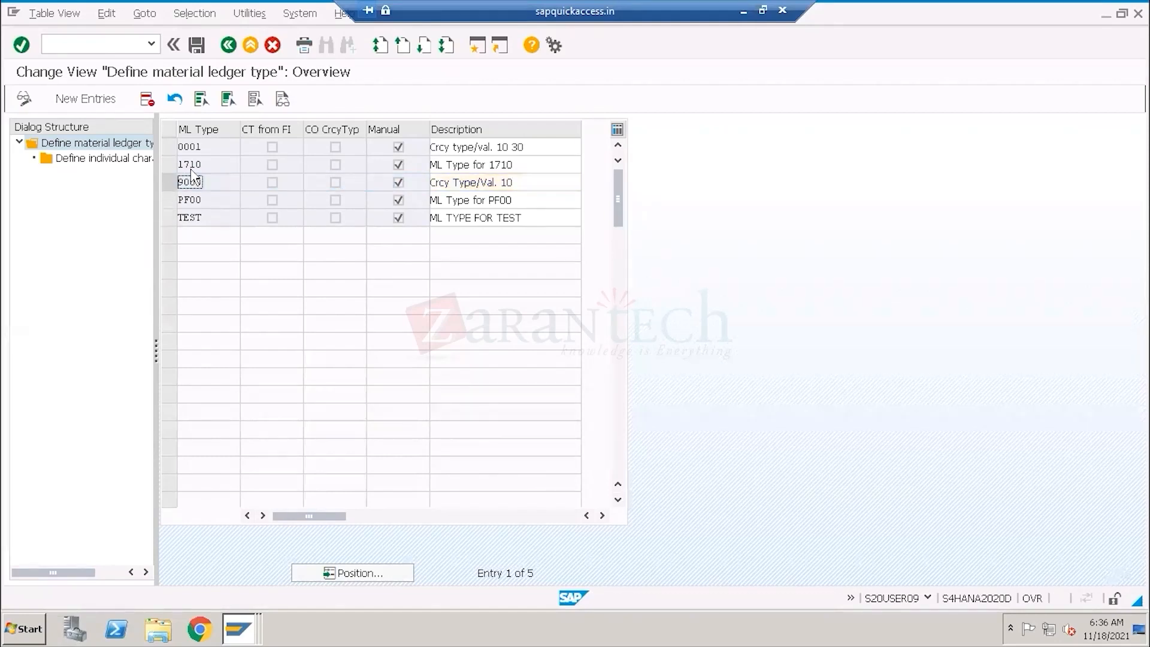
{"action": "double_click", "coordinate": [203, 158]}
- Open the individual characteristics of material ledger type TEST and review its assigned currency type
{"action": "double_click", "coordinate": [202, 218]}
{"action": "left_click", "coordinate": [168, 218]}
{"action": "left_click", "coordinate": [101, 160]}
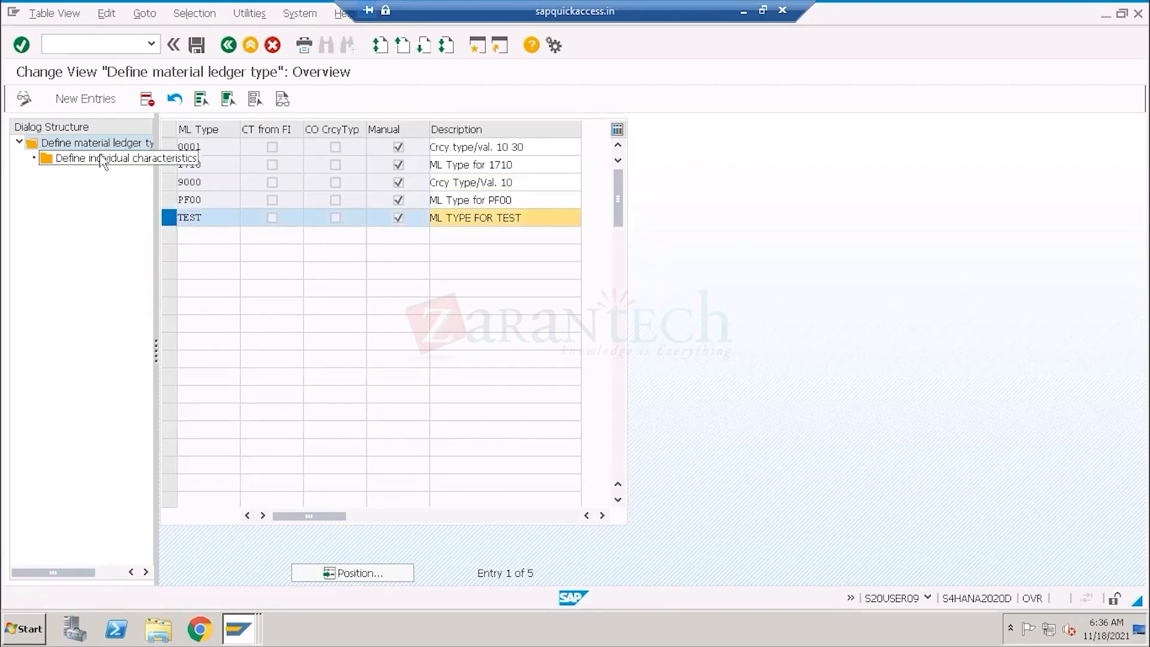
{"action": "double_click", "coordinate": [100, 159]}
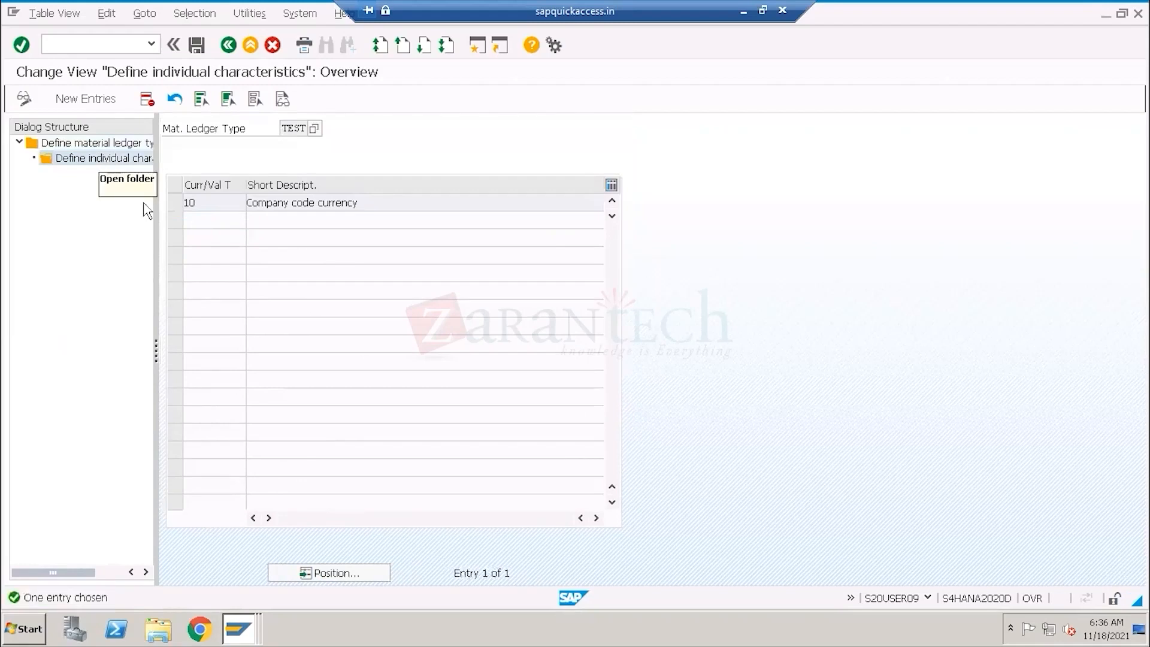
{"action": "left_click_drag", "start_coordinate": [358, 202], "coordinate": [205, 202]}
{"action": "double_click", "coordinate": [189, 202]}
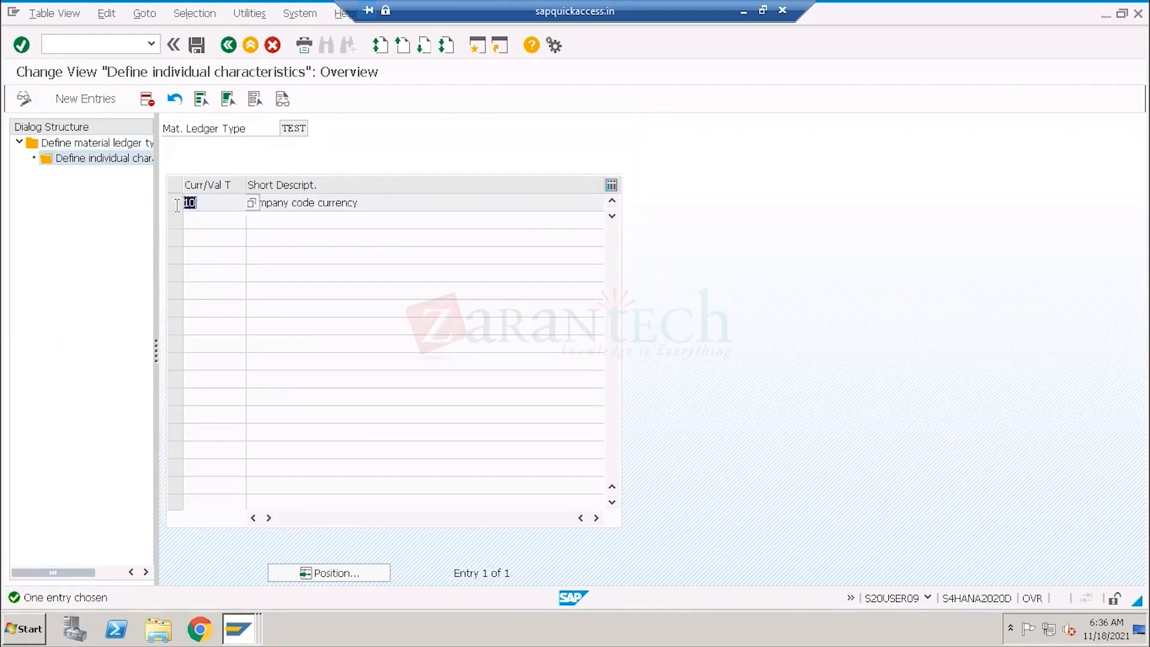
- Add currency/valuation types 30 and 40 as new entries for material ledger type TEST
{"action": "left_click", "coordinate": [89, 103]}
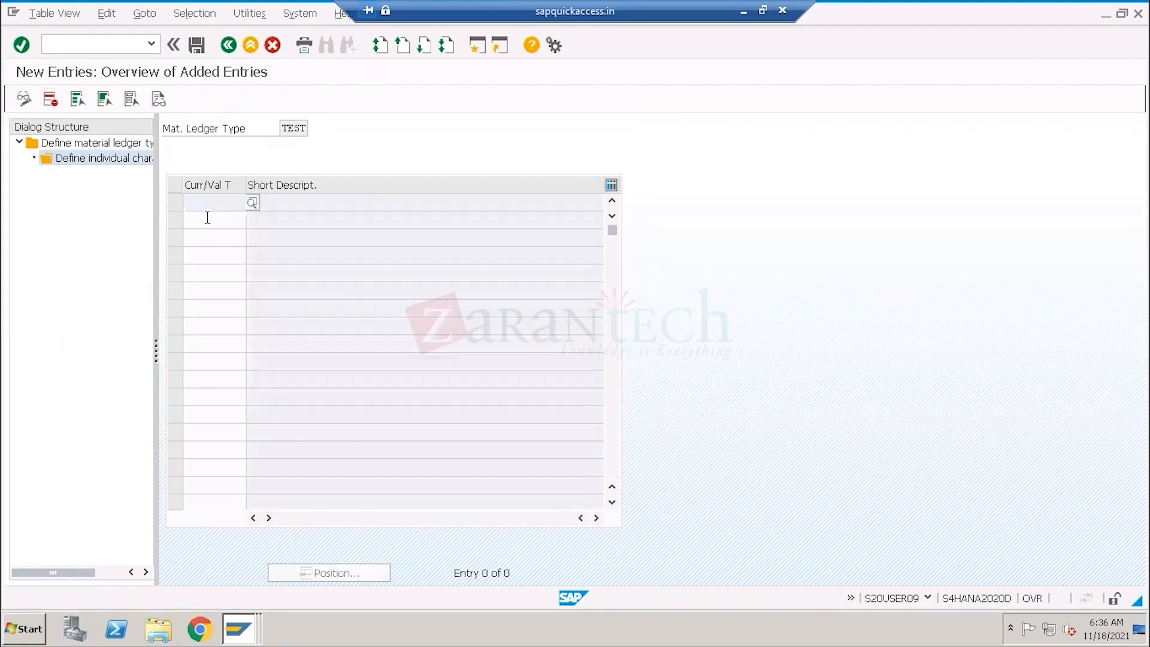
{"action": "type", "text": "30"}
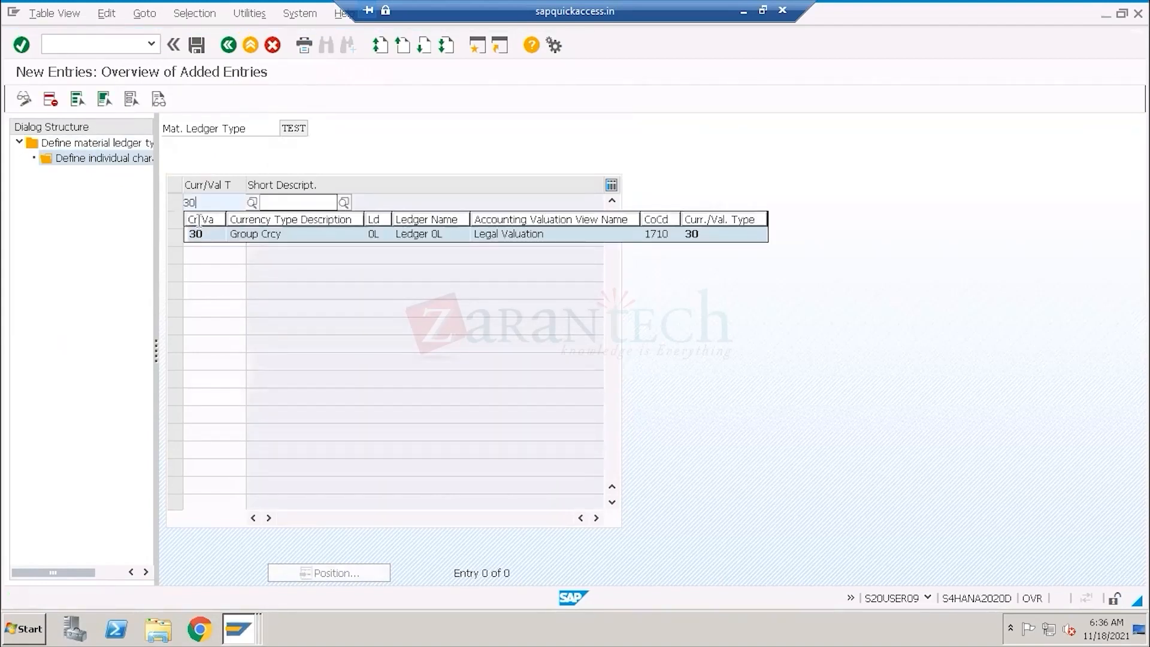
{"action": "left_click", "coordinate": [202, 234]}
{"action": "left_click", "coordinate": [199, 219]}
{"action": "type", "text": "40"}
{"action": "key", "text": "Return"}
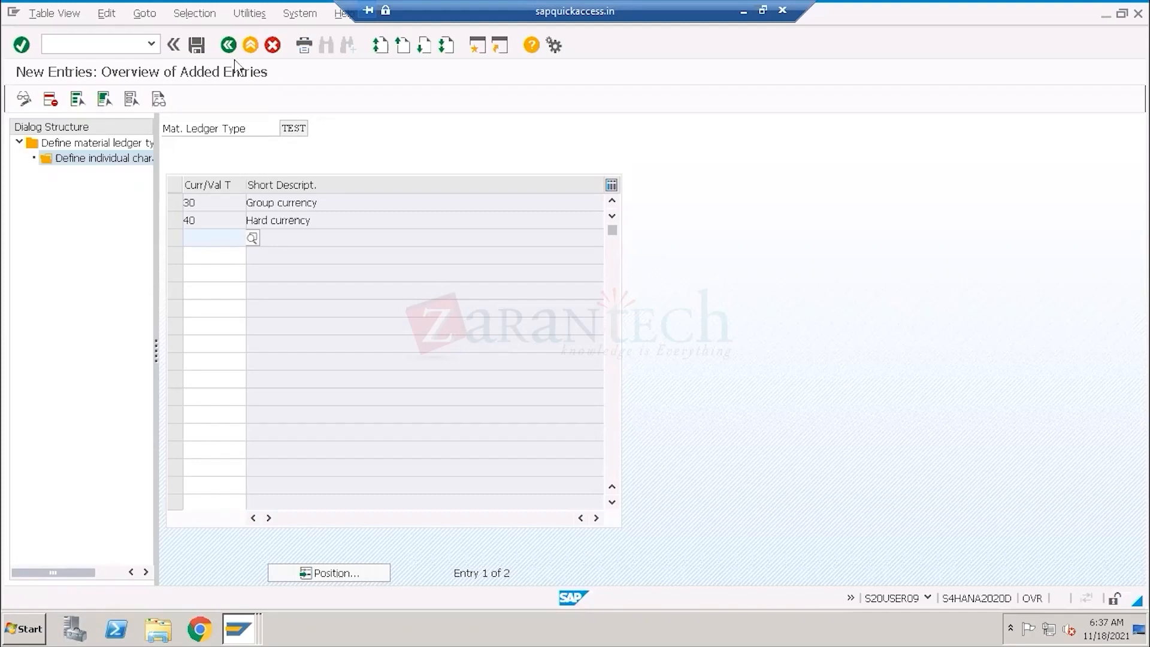
- Save the new currency types of material ledger type TEST and return to its characteristics overview to review them
{"action": "left_click_drag", "start_coordinate": [281, 127], "coordinate": [312, 132]}
{"action": "left_click", "coordinate": [199, 46]}
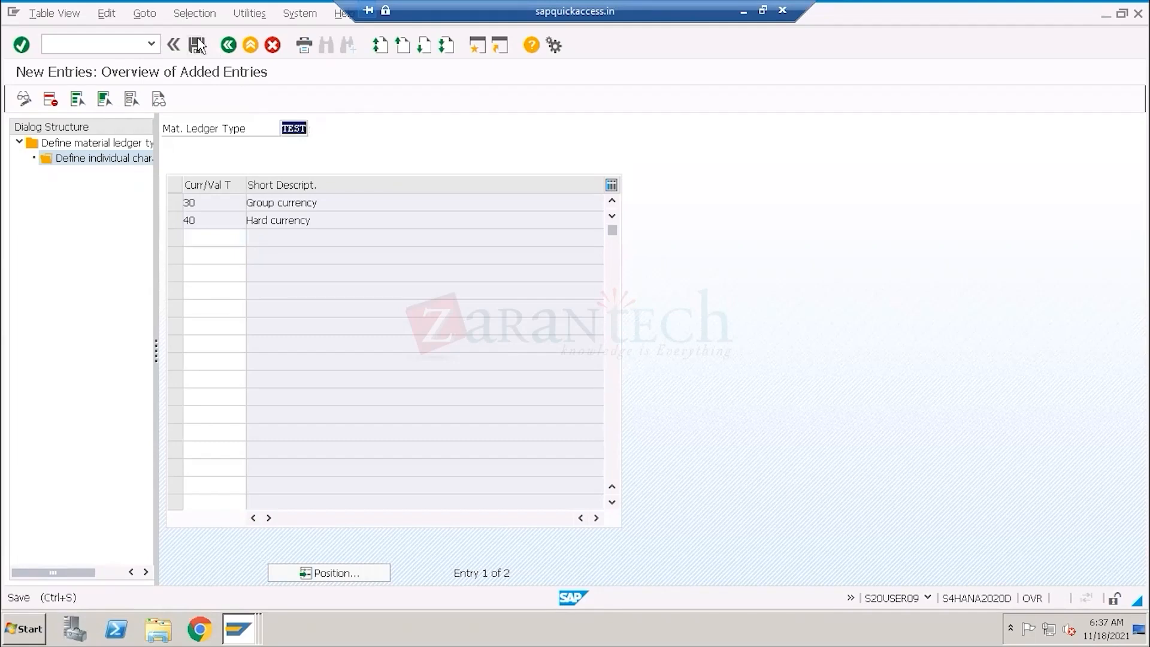
{"action": "left_click", "coordinate": [182, 279]}
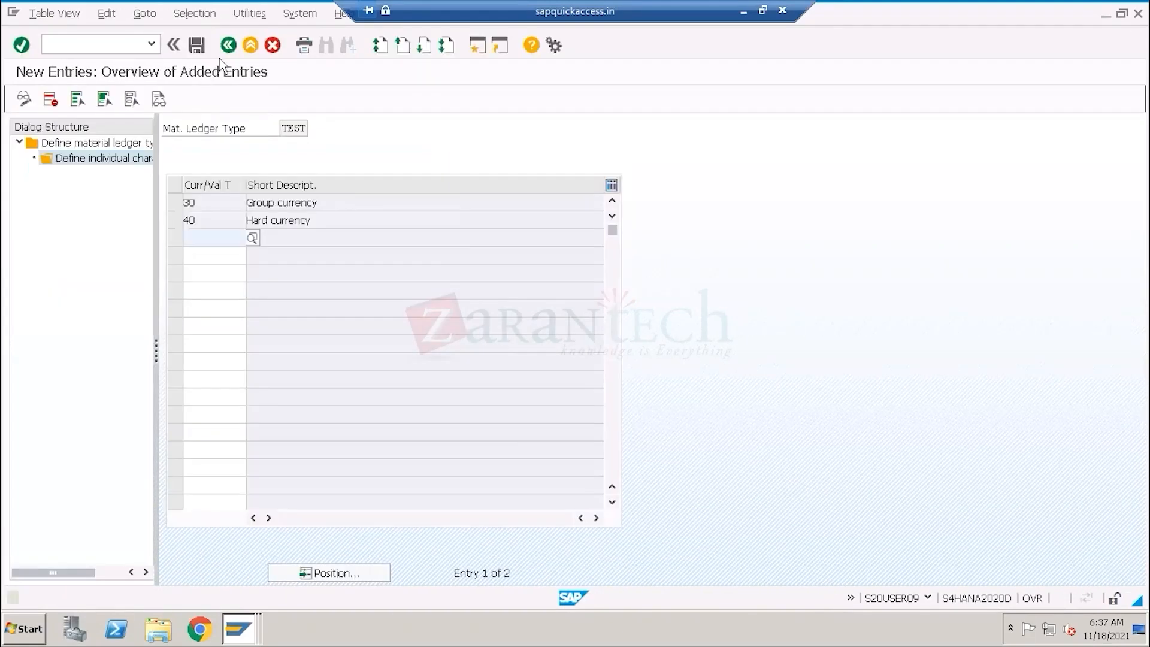
{"action": "left_click", "coordinate": [228, 45]}
{"action": "left_click_drag", "start_coordinate": [196, 203], "coordinate": [180, 237]}
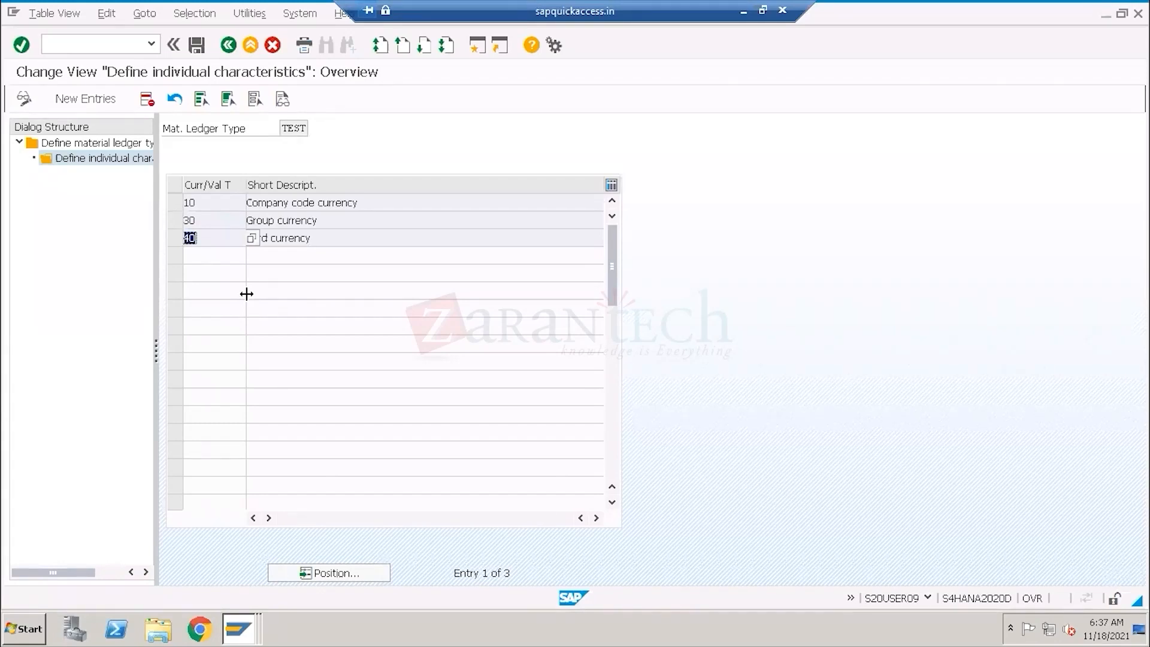
- Return to the IMG structure and open the activity Assign Material Ledger Types to Valuation Area
{"action": "left_click", "coordinate": [228, 45]}
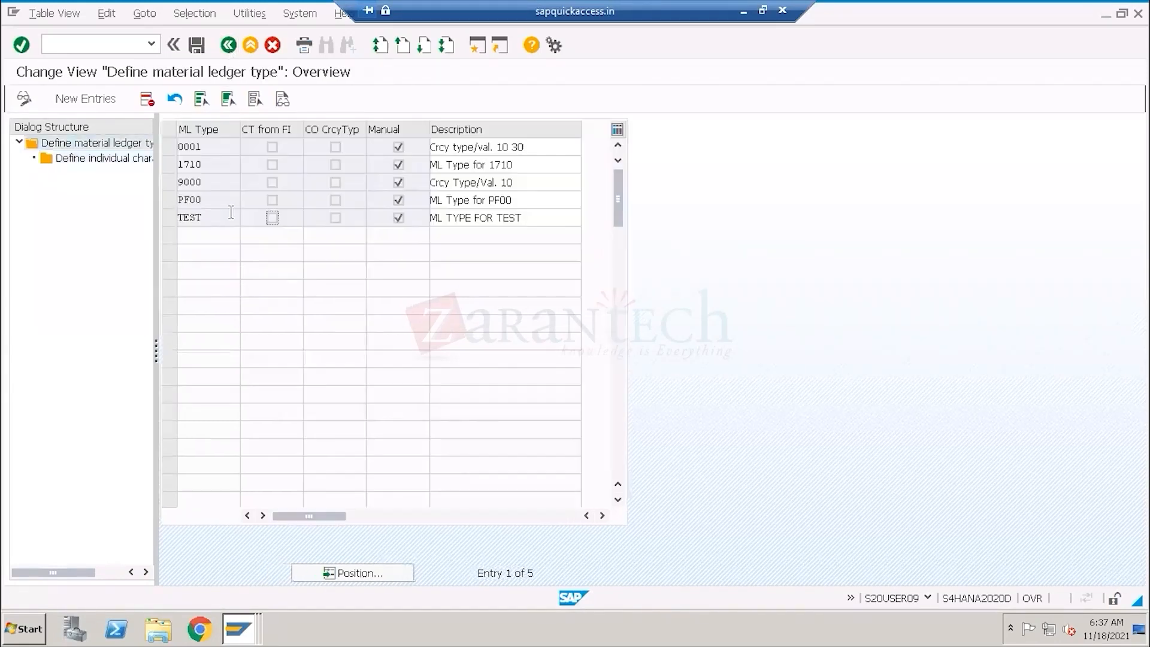
{"action": "left_click", "coordinate": [228, 46]}
{"action": "left_click", "coordinate": [127, 427]}
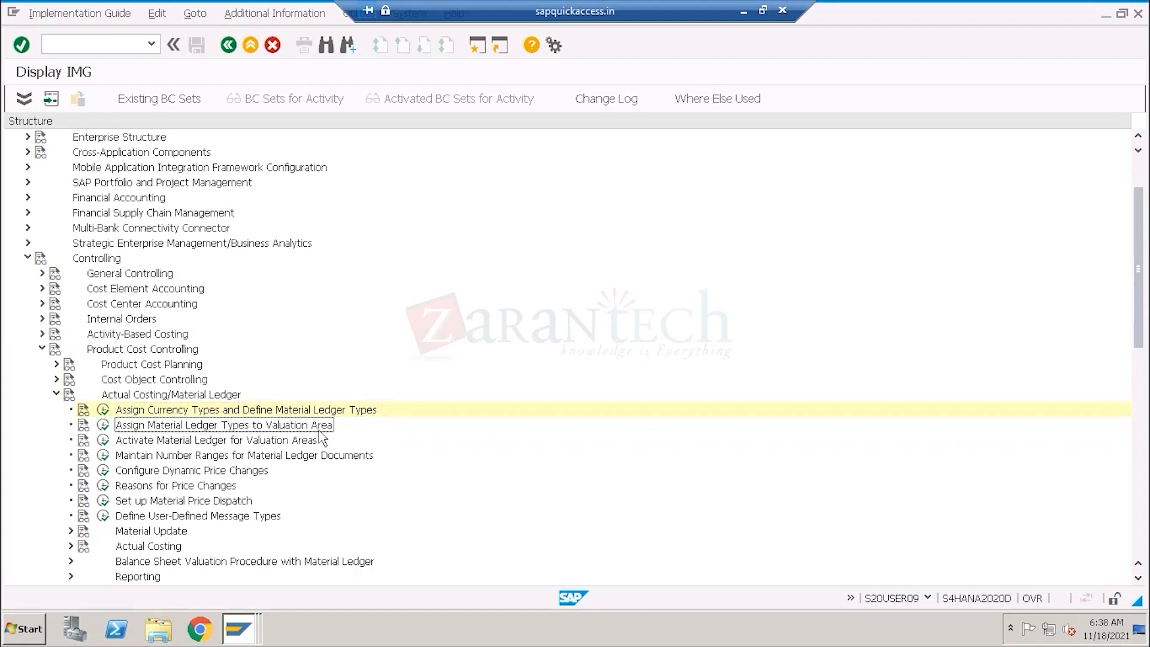
{"action": "left_click", "coordinate": [103, 425]}
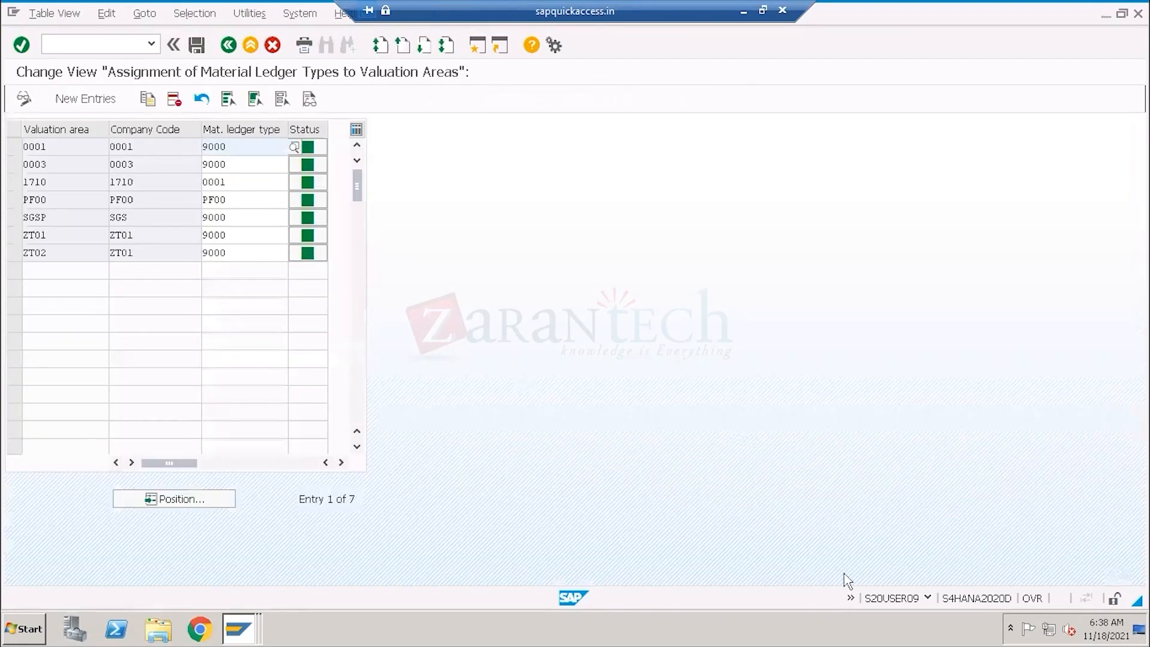
- Enter a new assignment of material ledger type TEST to valuation area 1710
{"action": "left_click", "coordinate": [103, 98]}
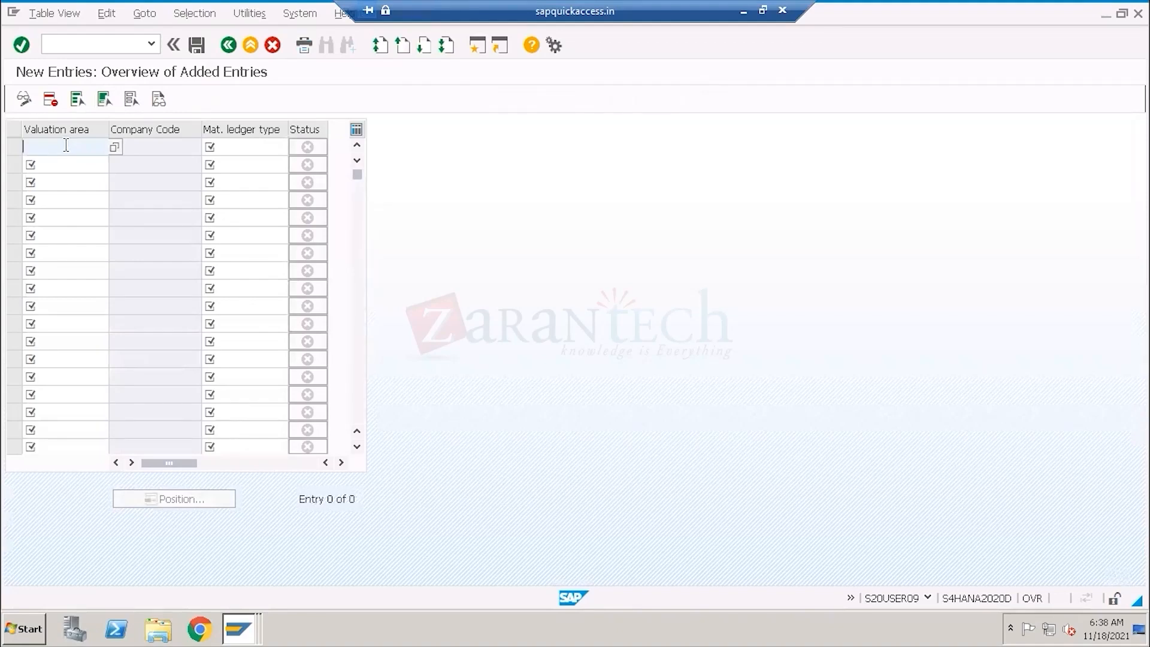
{"action": "left_click", "coordinate": [114, 148]}
{"action": "left_click_drag", "start_coordinate": [146, 108], "coordinate": [631, 96]}
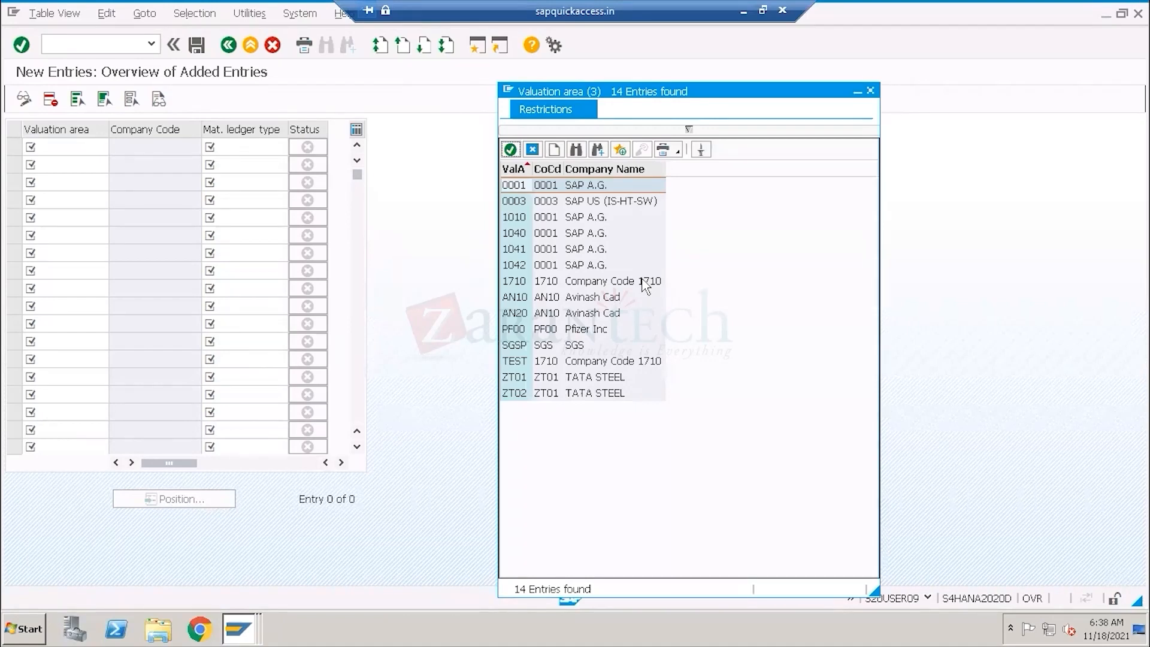
{"action": "left_click", "coordinate": [645, 283]}
{"action": "double_click", "coordinate": [645, 282]}
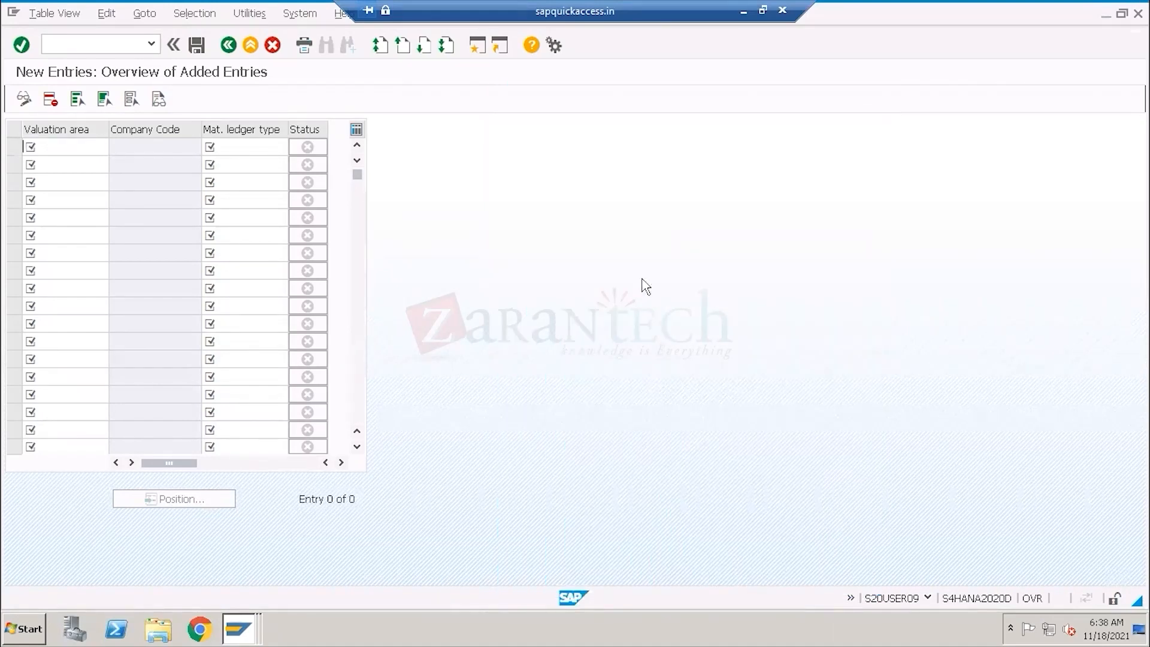
{"action": "left_click", "coordinate": [234, 151]}
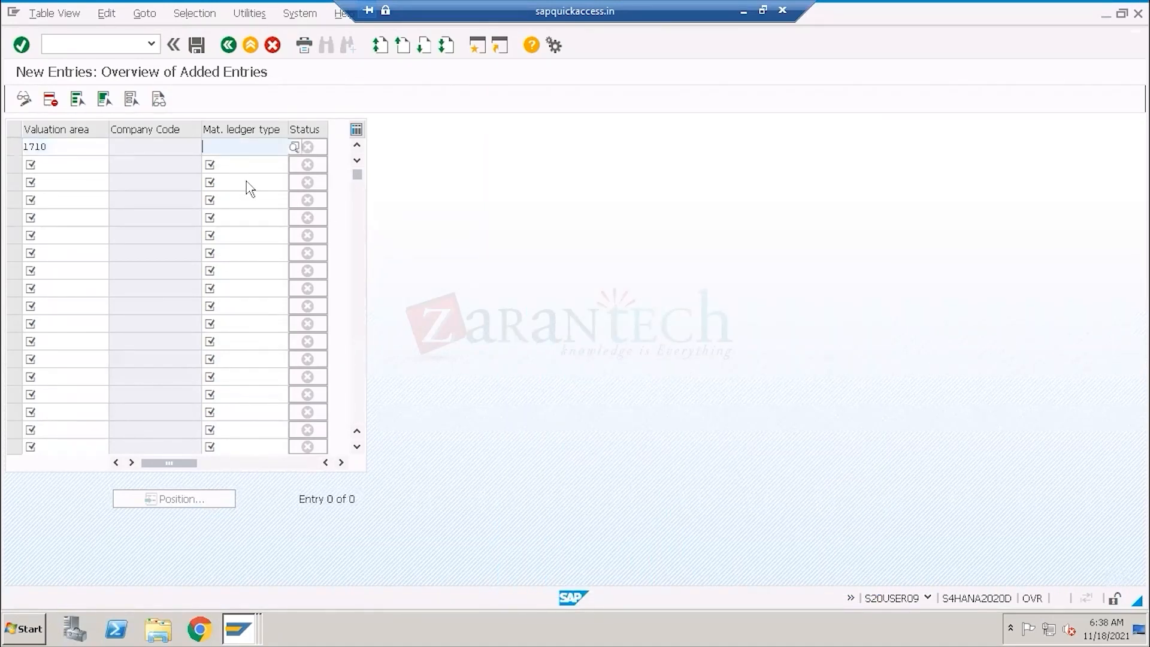
{"action": "type", "text": "TEST"}
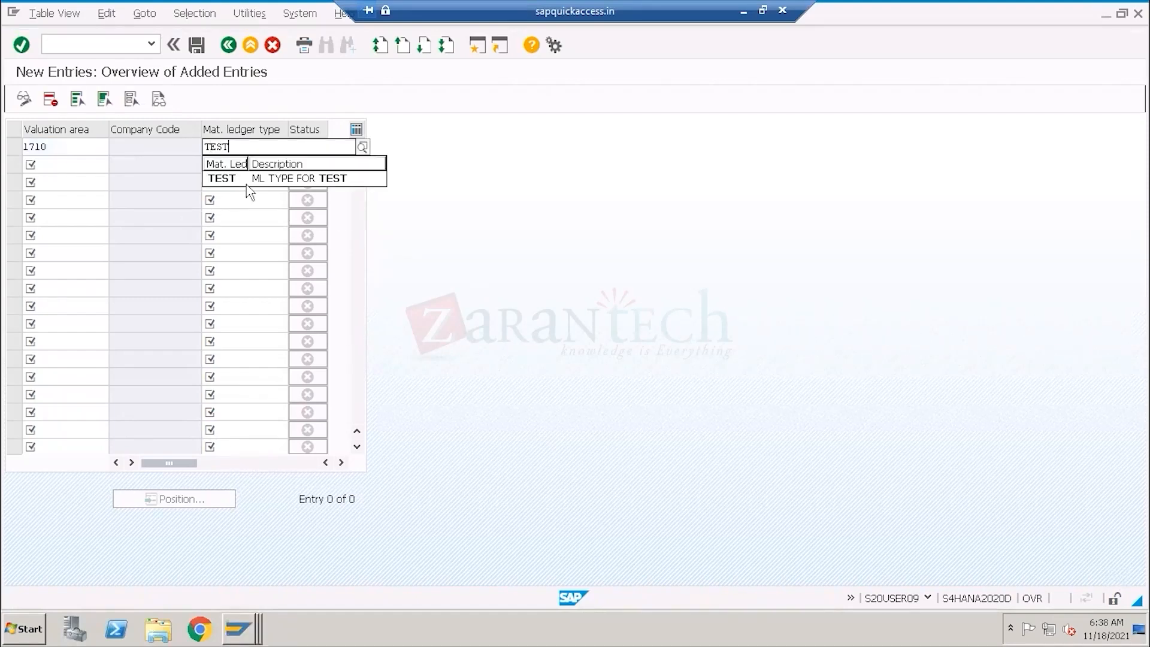
{"action": "left_click", "coordinate": [233, 178]}
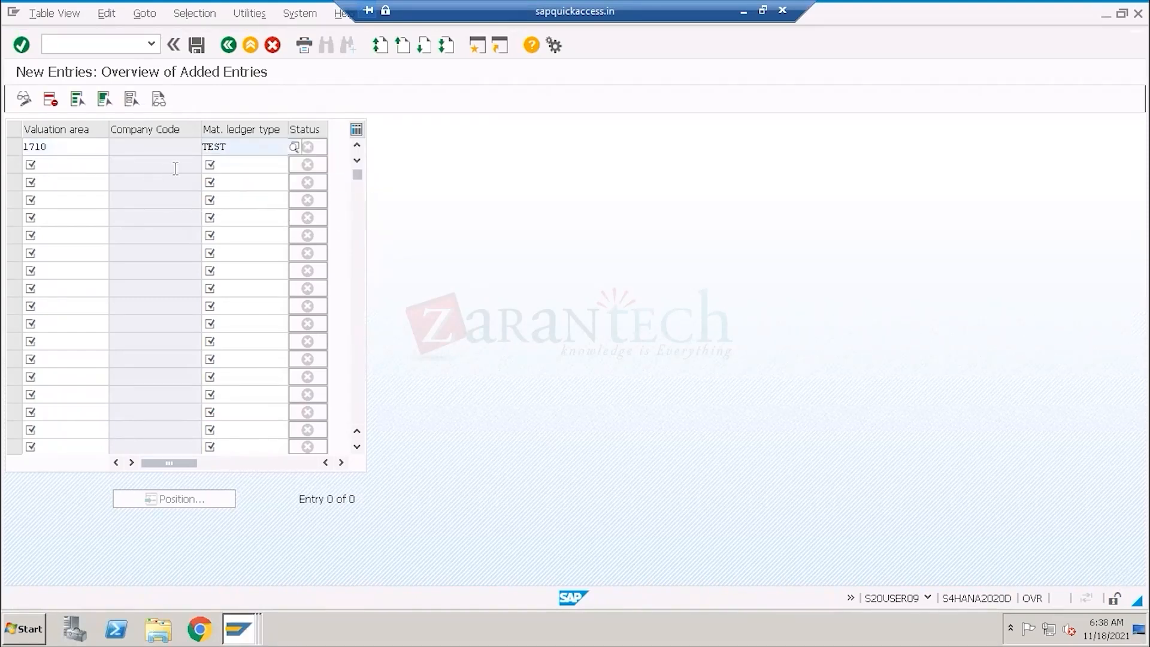
{"action": "double_click", "coordinate": [234, 150]}
{"action": "double_click", "coordinate": [50, 149]}
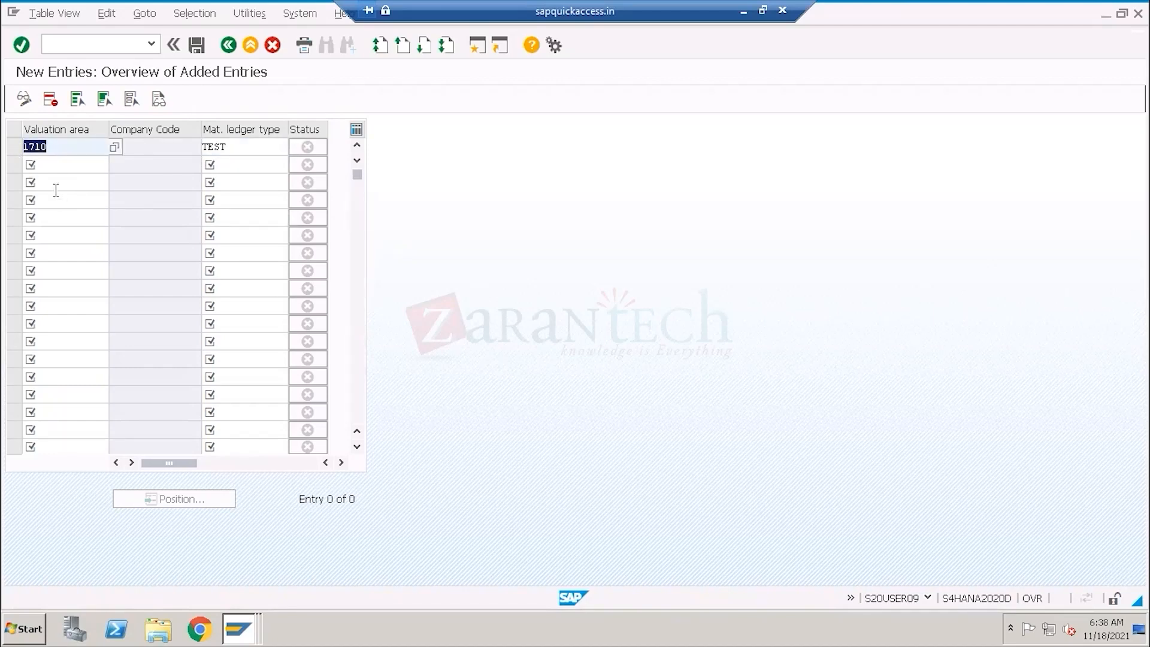
{"action": "double_click", "coordinate": [237, 150]}
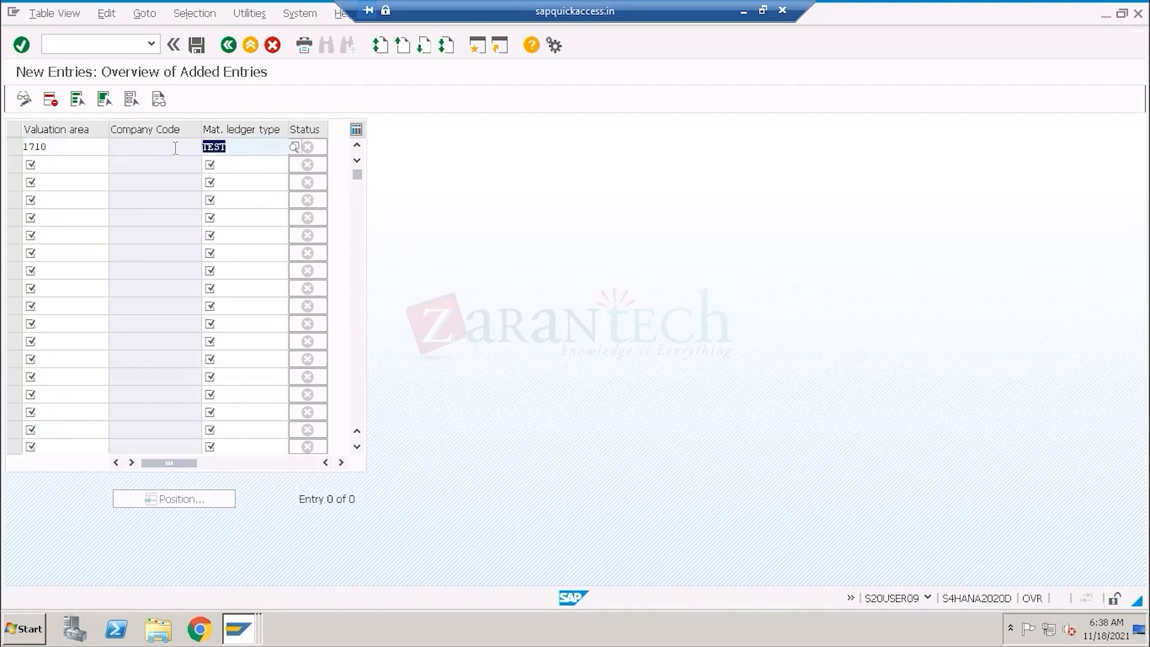
{"action": "double_click", "coordinate": [71, 148]}
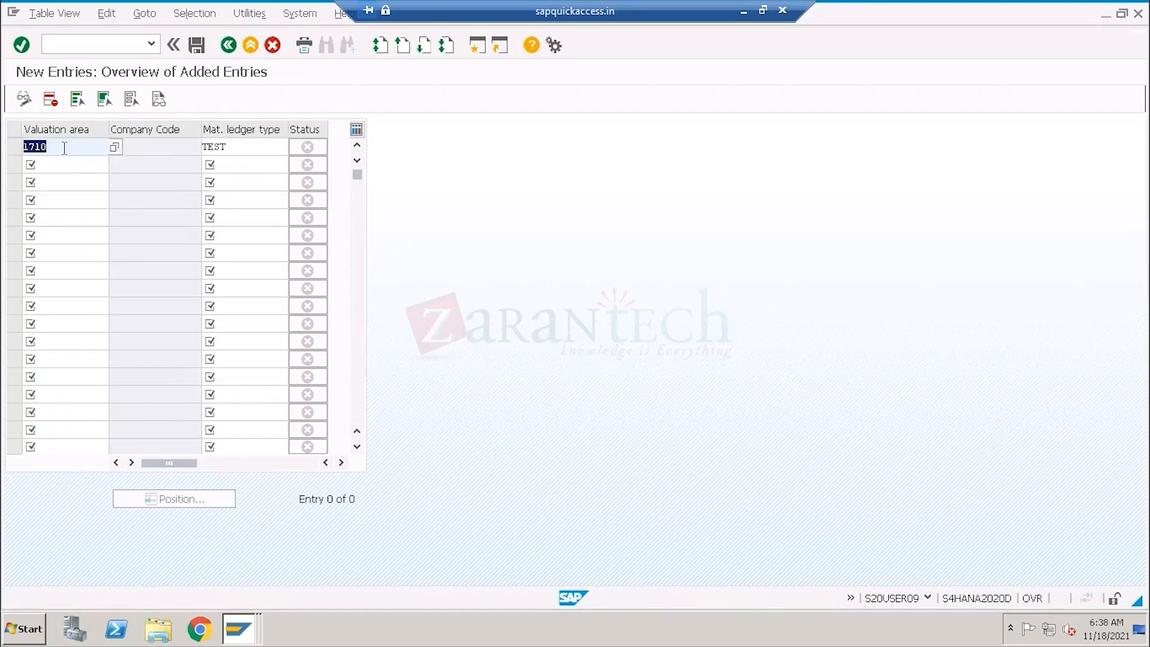
{"action": "left_click_drag", "start_coordinate": [60, 148], "coordinate": [21, 149]}
{"action": "double_click", "coordinate": [222, 147]}
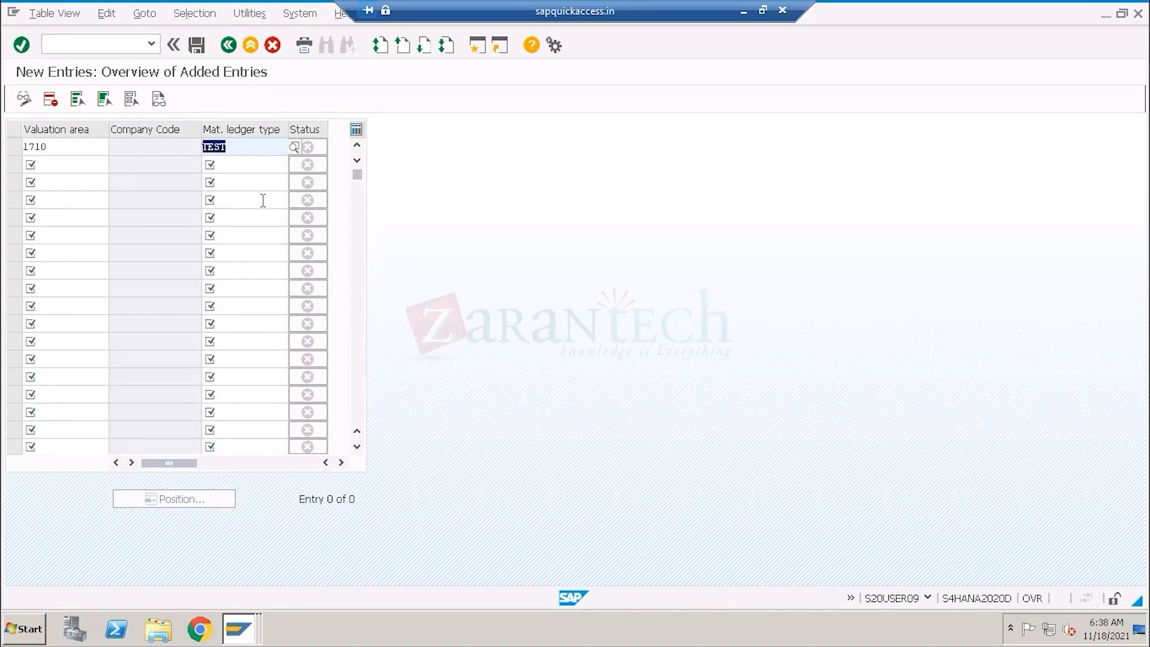
- Discard the new assignment entry and return to the IMG structure, selecting the activity Activate Material Ledger for Valuation Areas
{"action": "left_click", "coordinate": [273, 45]}
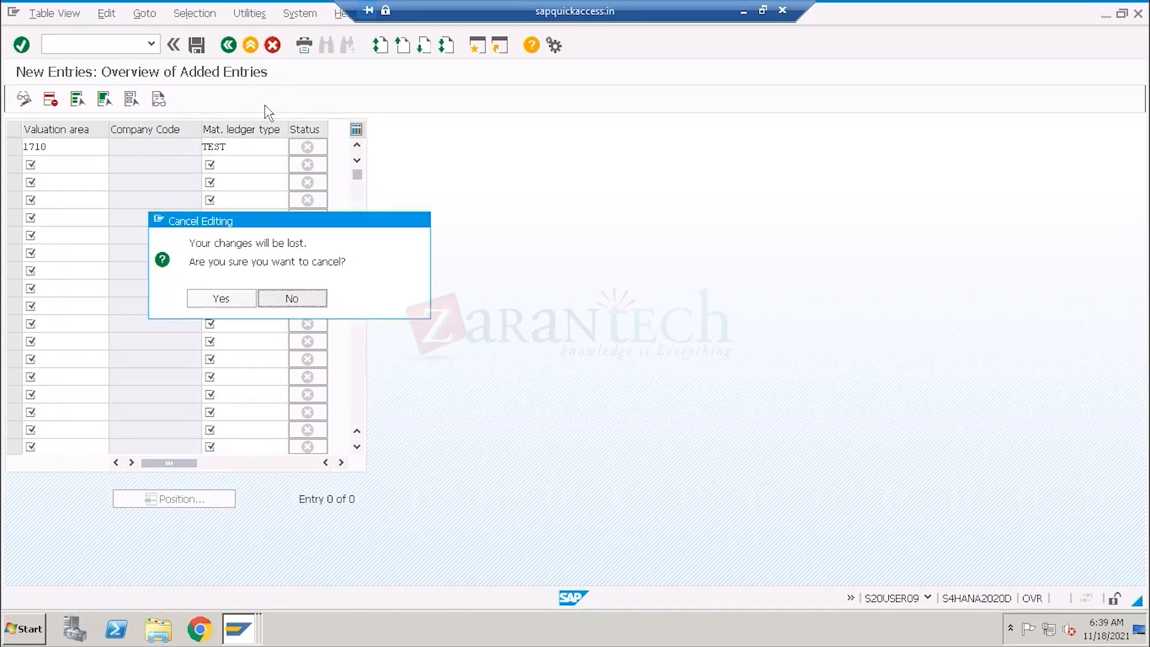
{"action": "left_click", "coordinate": [223, 299]}
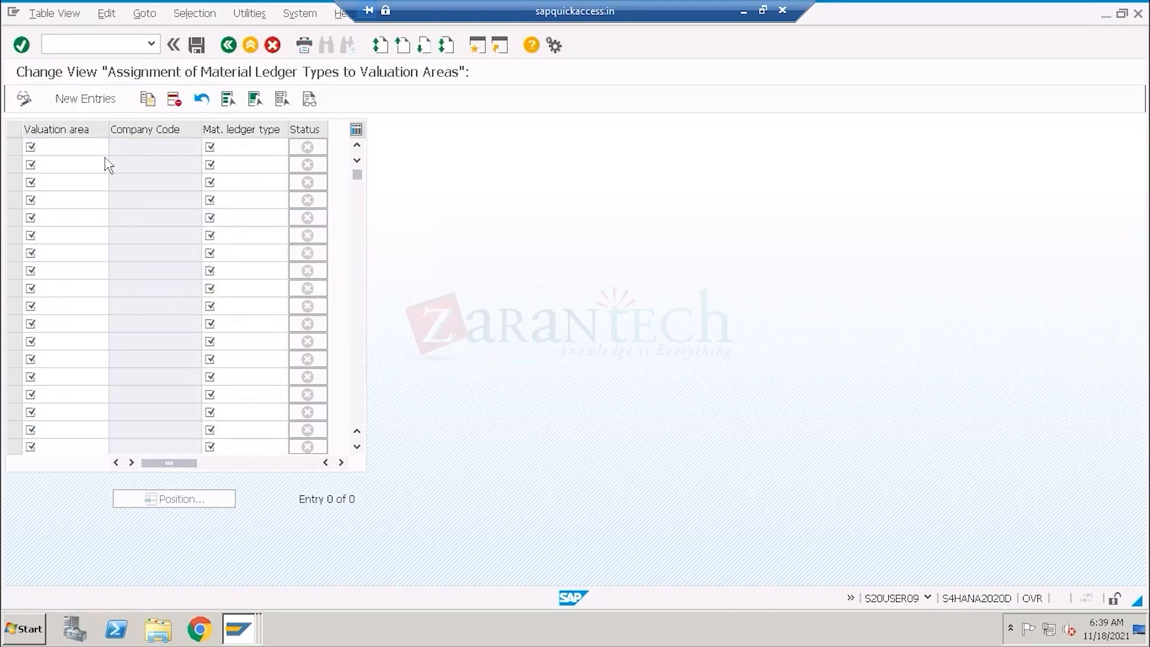
{"action": "left_click", "coordinate": [13, 181]}
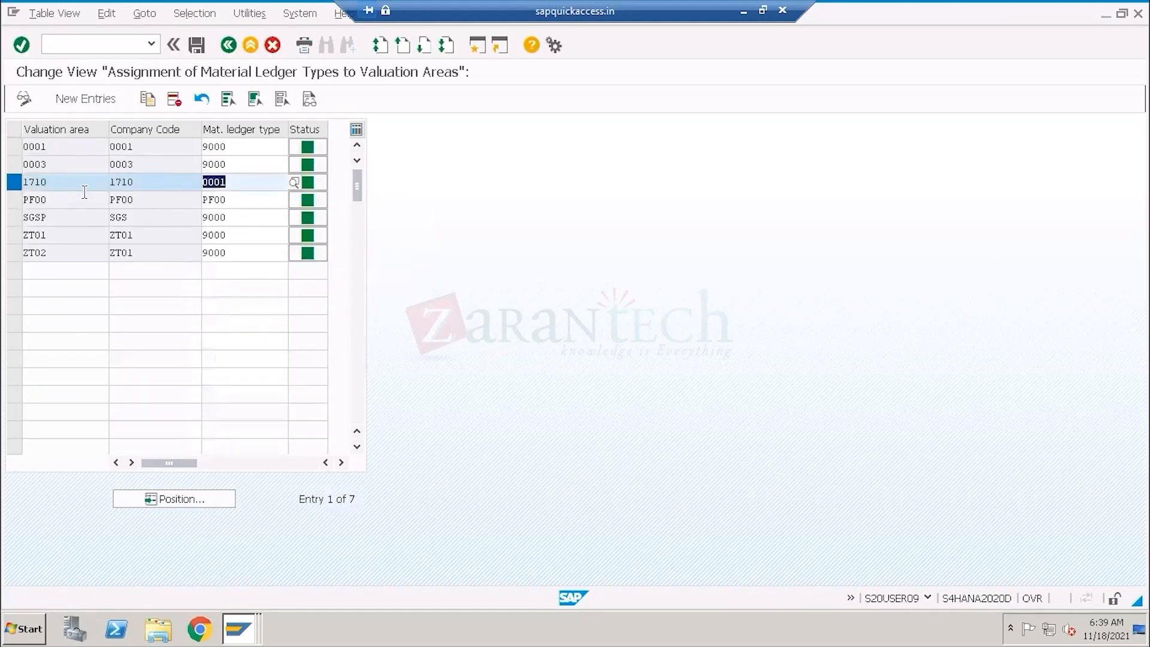
{"action": "left_click", "coordinate": [228, 45]}
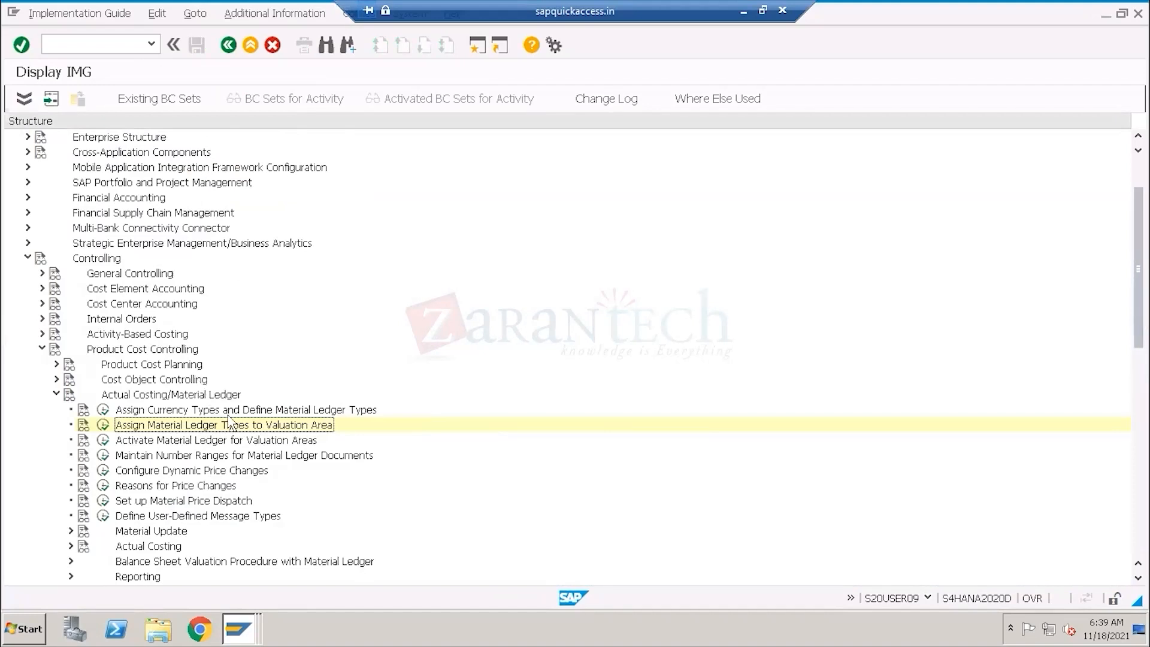
{"action": "left_click", "coordinate": [132, 443]}
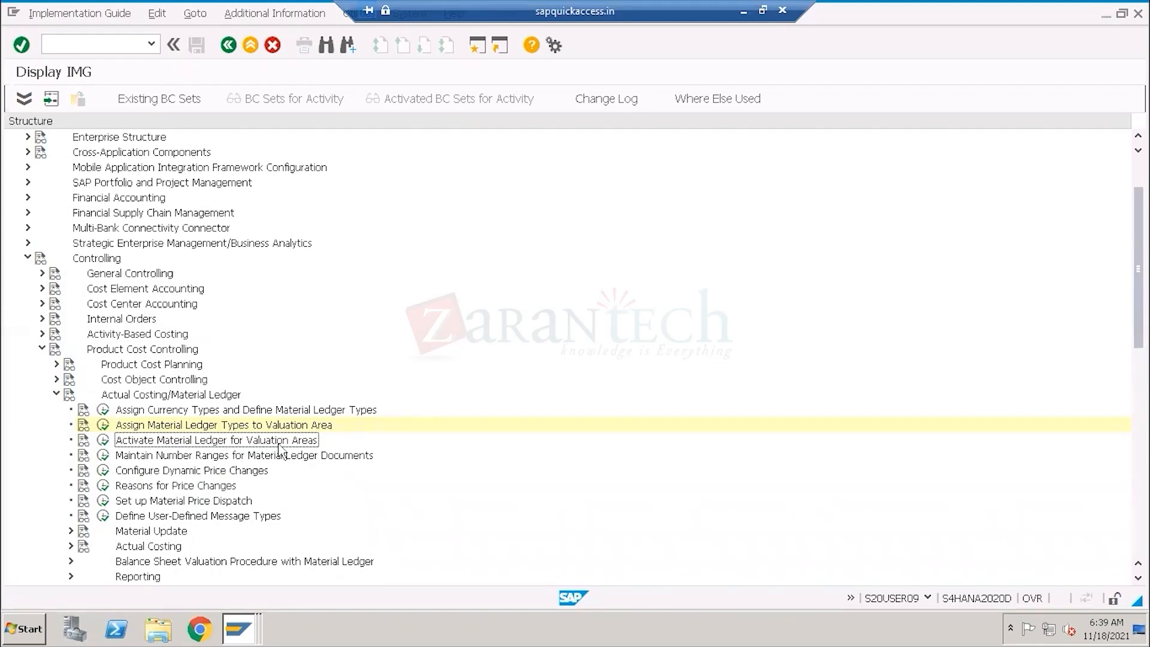
- Switch to the Paint drawing of the RM-to-FG flow and add the text "MATERIL MASTER RECORD" below the sales order ellipse
{"action": "left_click", "coordinate": [744, 13]}
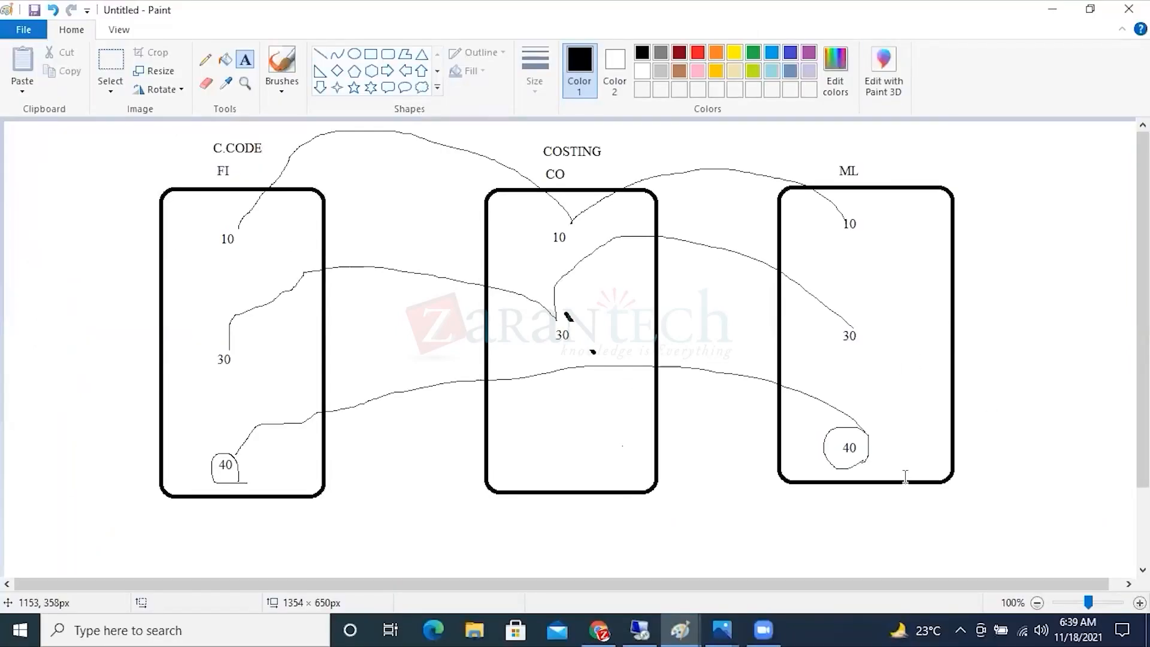
{"action": "mouse_move", "coordinate": [680, 630]}
{"action": "left_click", "coordinate": [744, 494]}
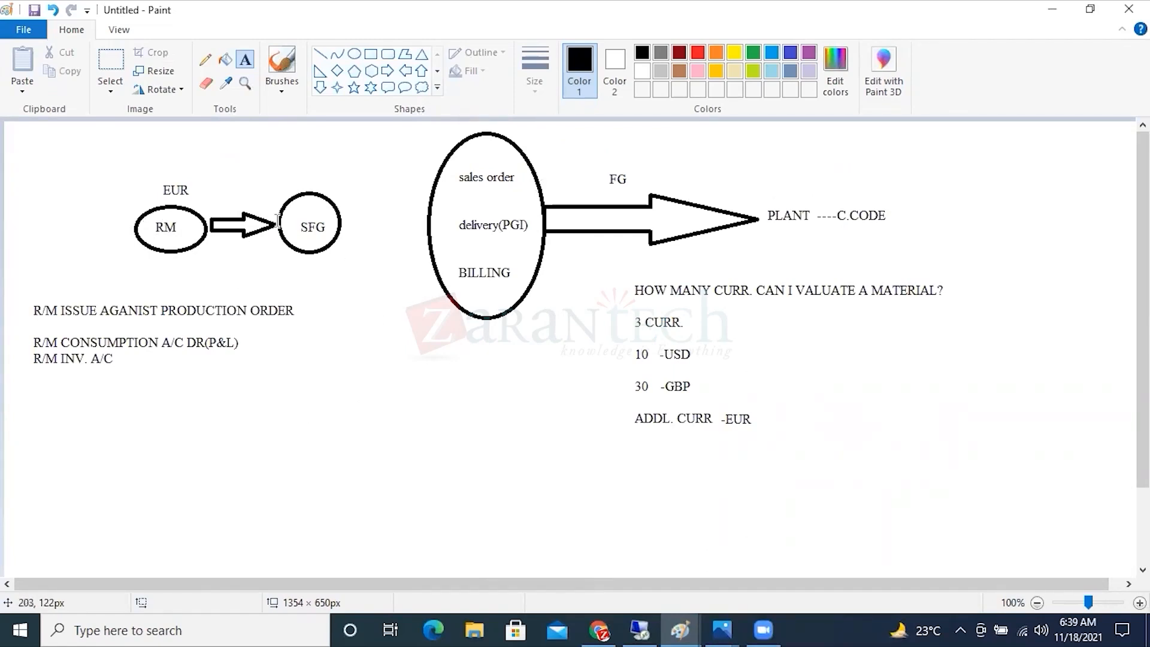
{"action": "left_click", "coordinate": [380, 361]}
{"action": "type", "text": "M"}
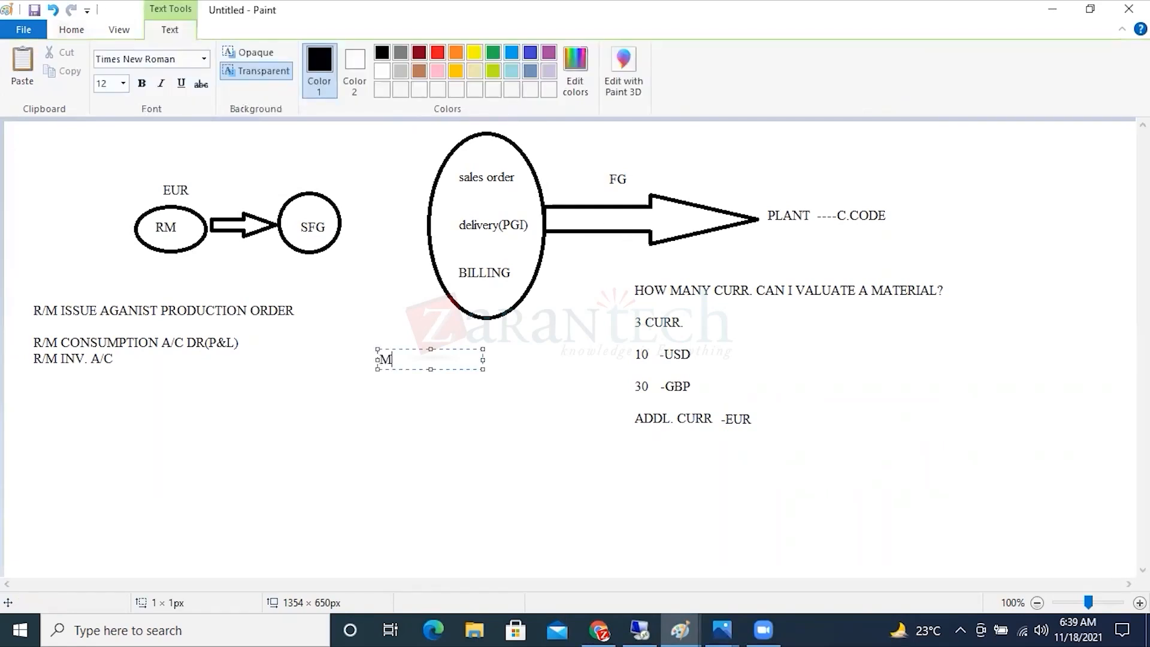
{"action": "type", "text": "ATERIL MASTER"}
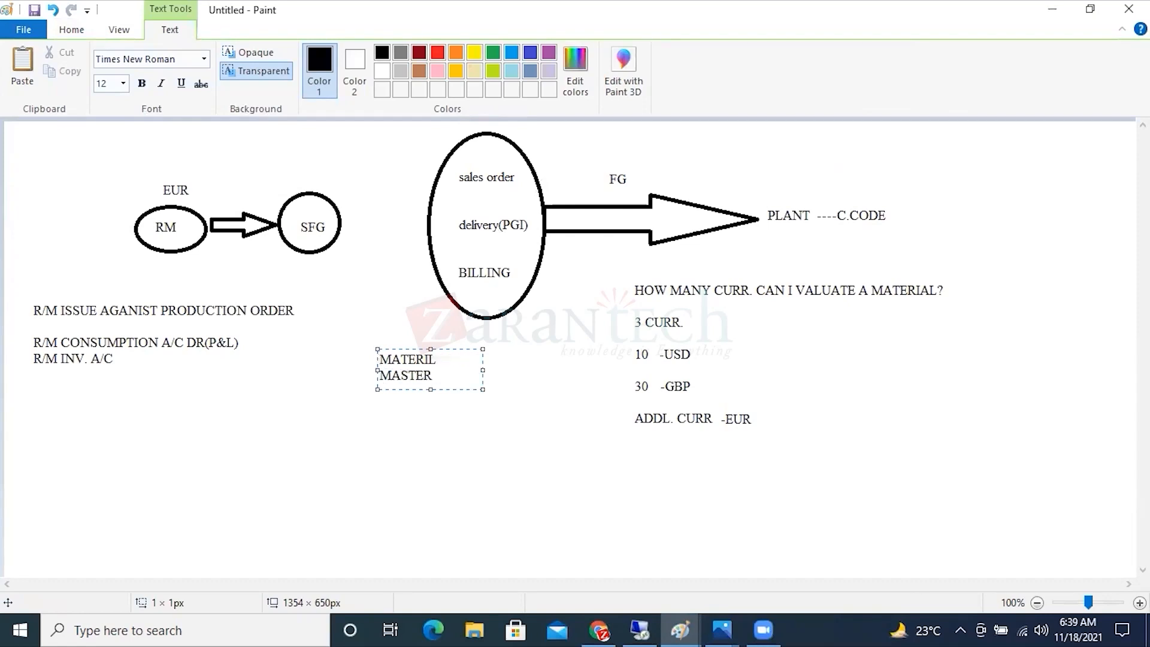
{"action": "type", "text": " RECORD"}
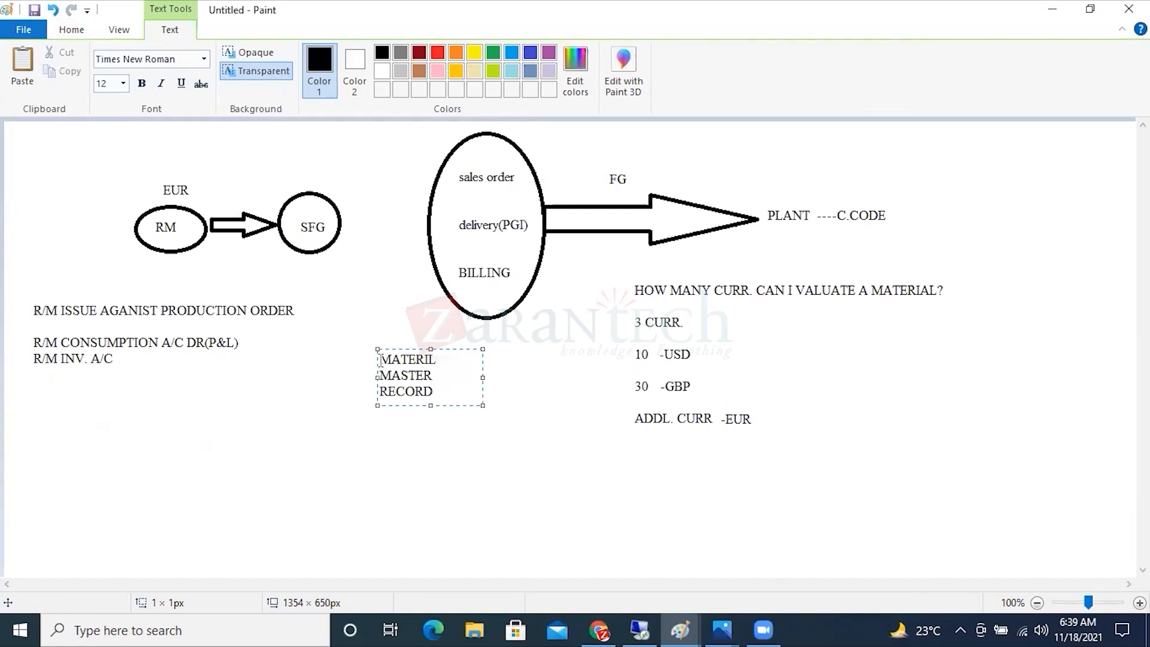
- Widen the text box to about 288 px so the note fits on one line, and append "- PLANT" to it
{"action": "left_click_drag", "start_coordinate": [483, 377], "coordinate": [314, 362]}
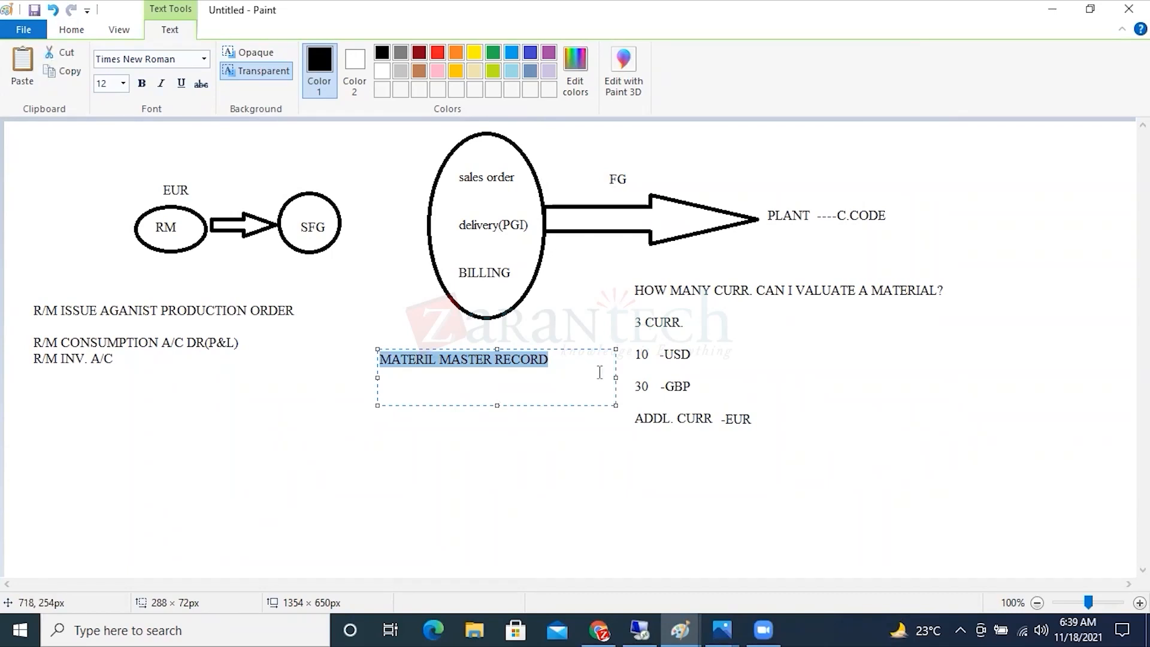
{"action": "left_click", "coordinate": [568, 366]}
{"action": "type", "text": "- PLANT"}
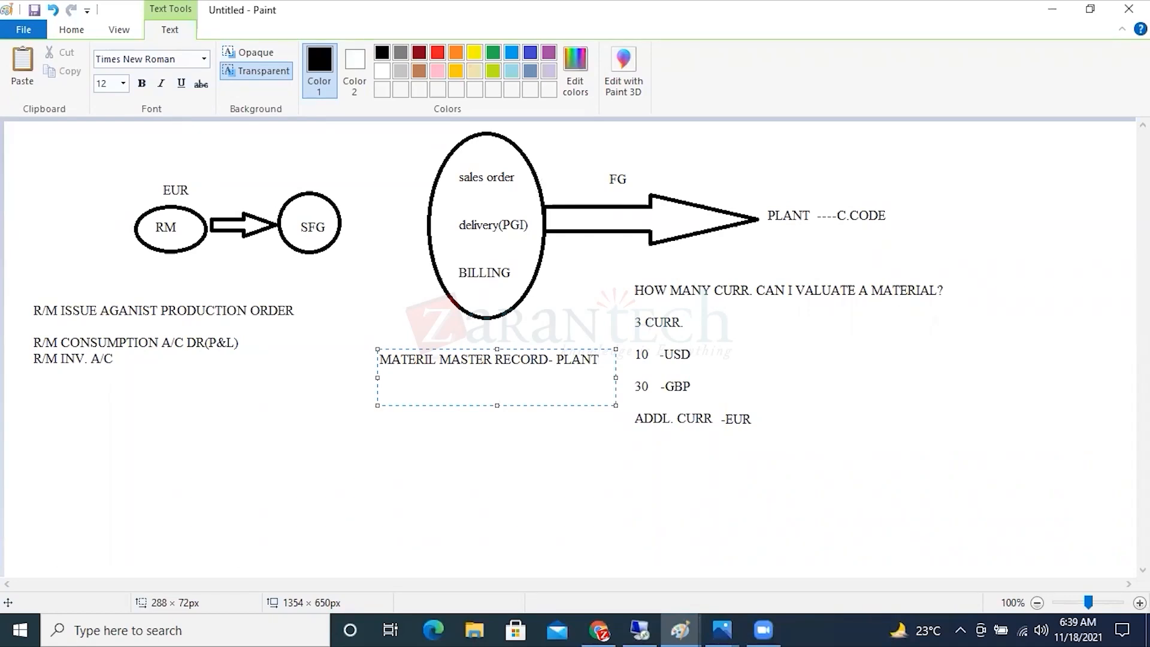
- Switch to SAP and display the material of the standard purchase order's item with the header data collapsed
{"action": "left_click", "coordinate": [656, 620]}
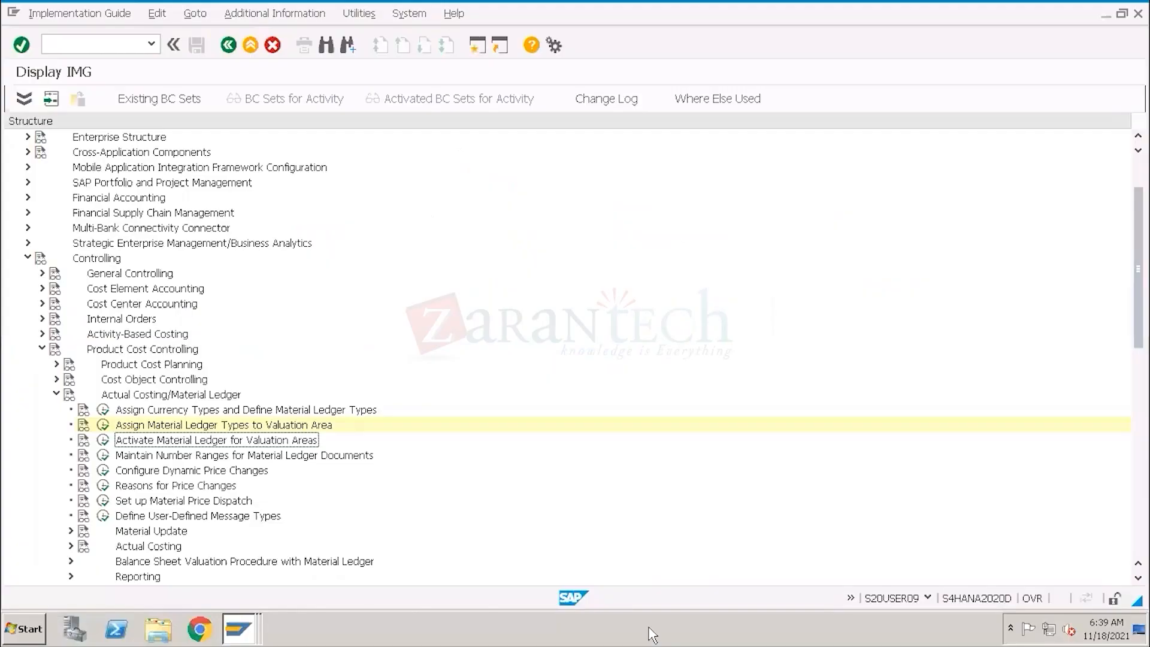
{"action": "left_click", "coordinate": [243, 629]}
{"action": "left_click", "coordinate": [222, 576]}
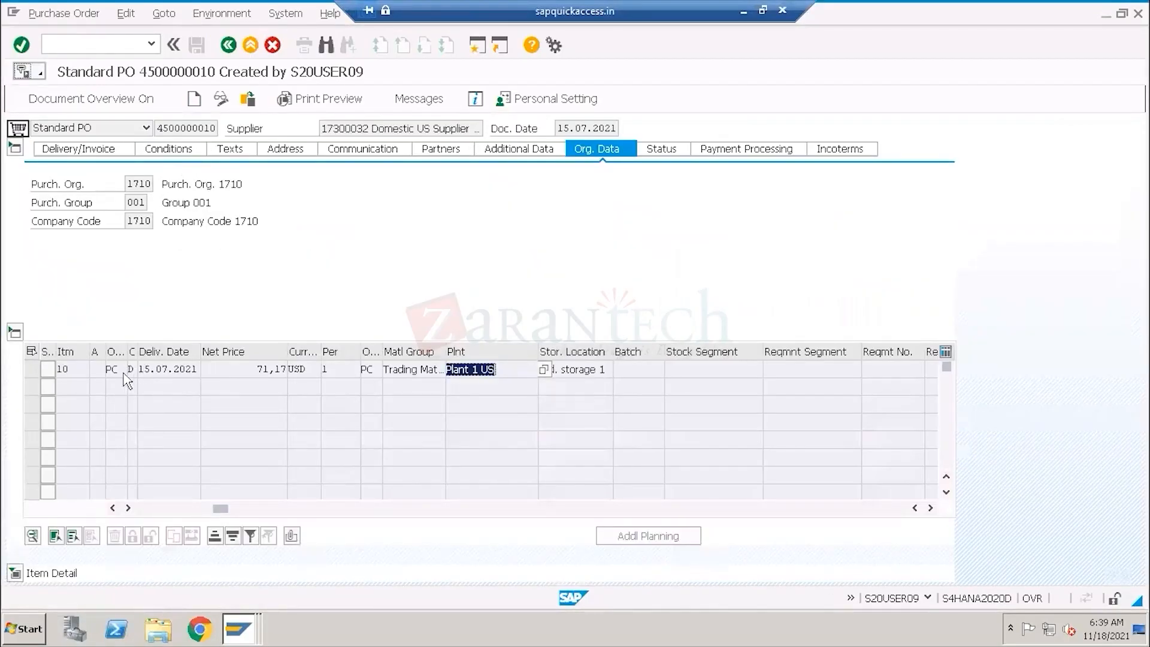
{"action": "left_click", "coordinate": [15, 145]}
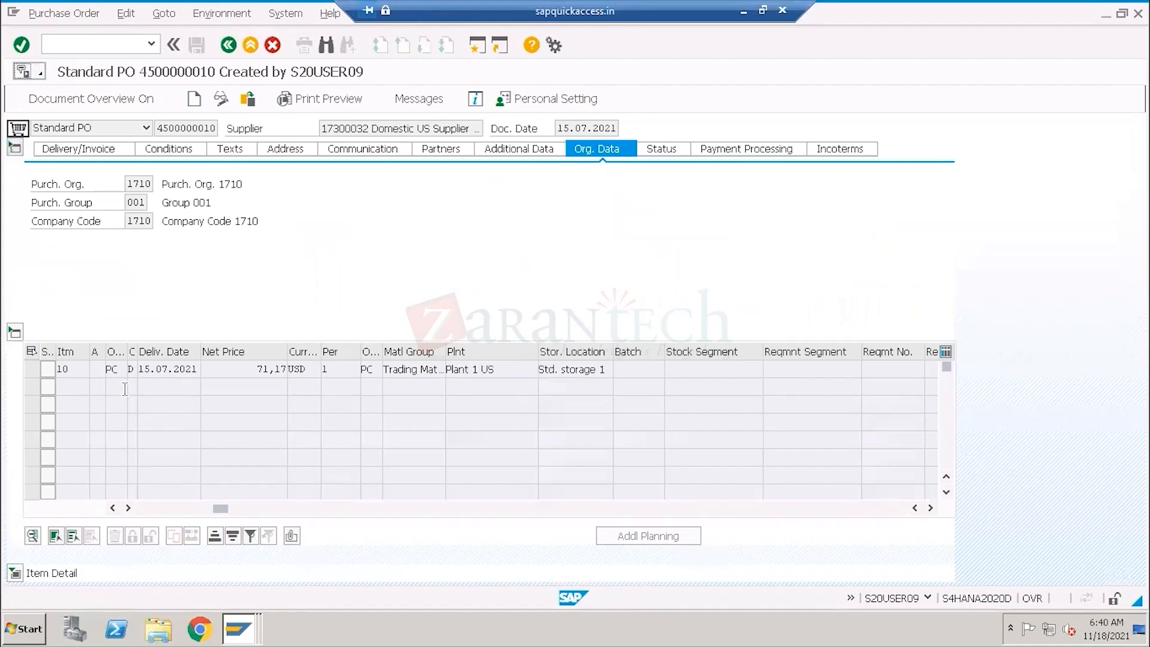
{"action": "left_click_drag", "start_coordinate": [230, 502], "coordinate": [155, 501]}
{"action": "left_click", "coordinate": [147, 206]}
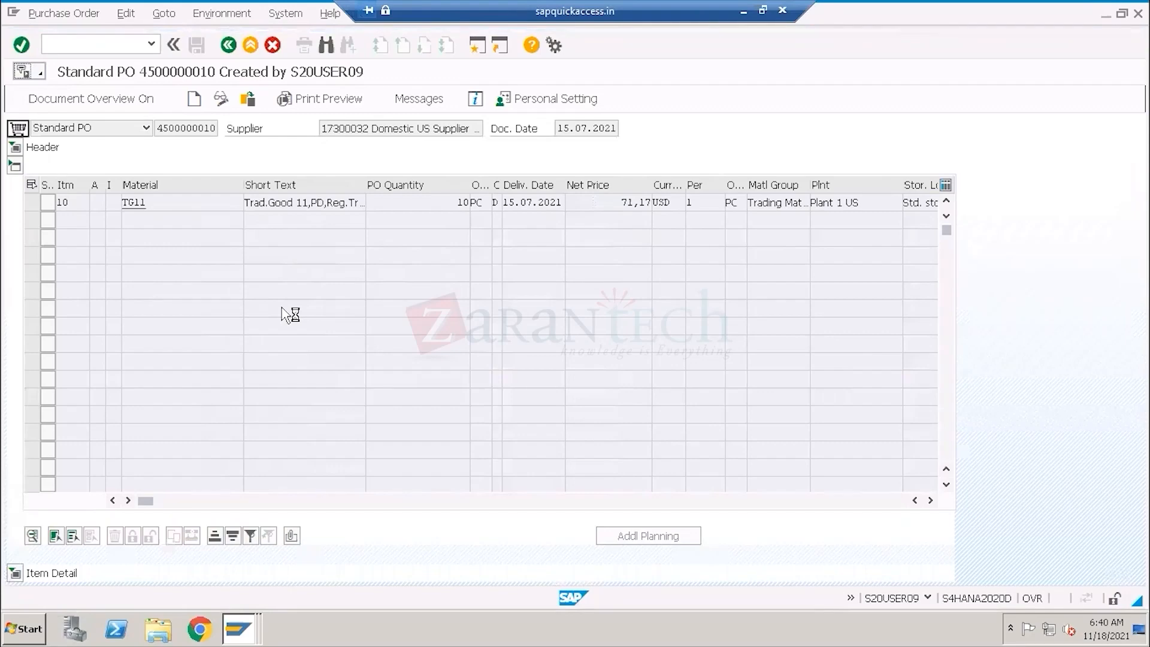
- Return to the implementation guide and open the Activate Material Ledger activity under Activate Material Ledger for Valuation Areas
{"action": "left_click", "coordinate": [238, 626]}
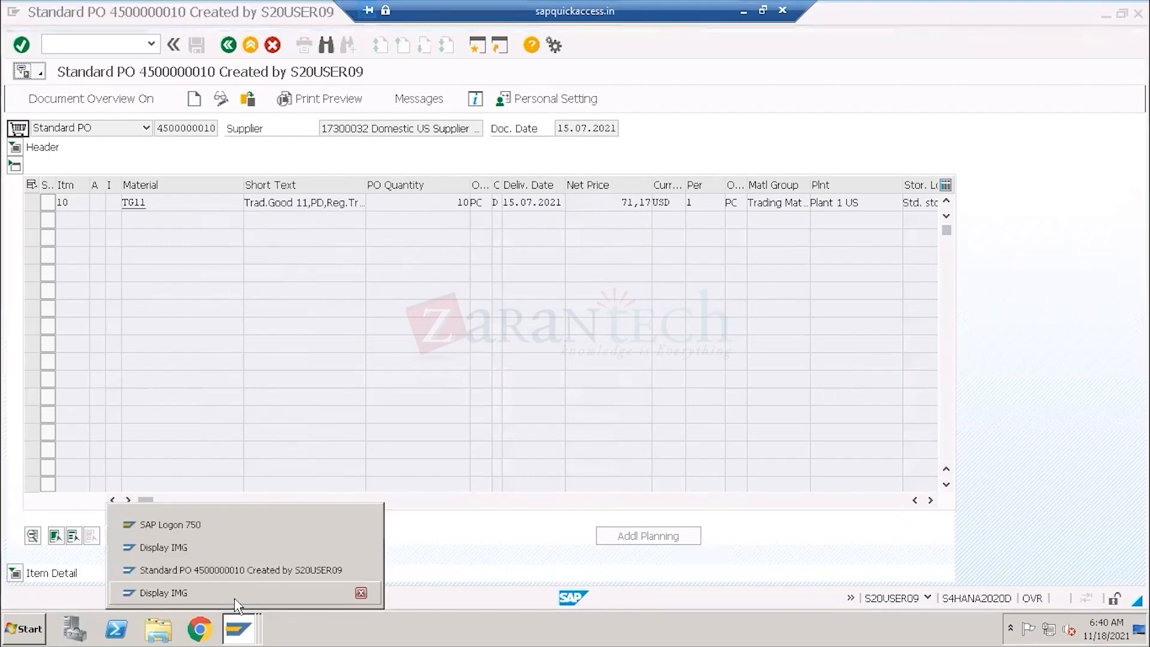
{"action": "left_click", "coordinate": [235, 595]}
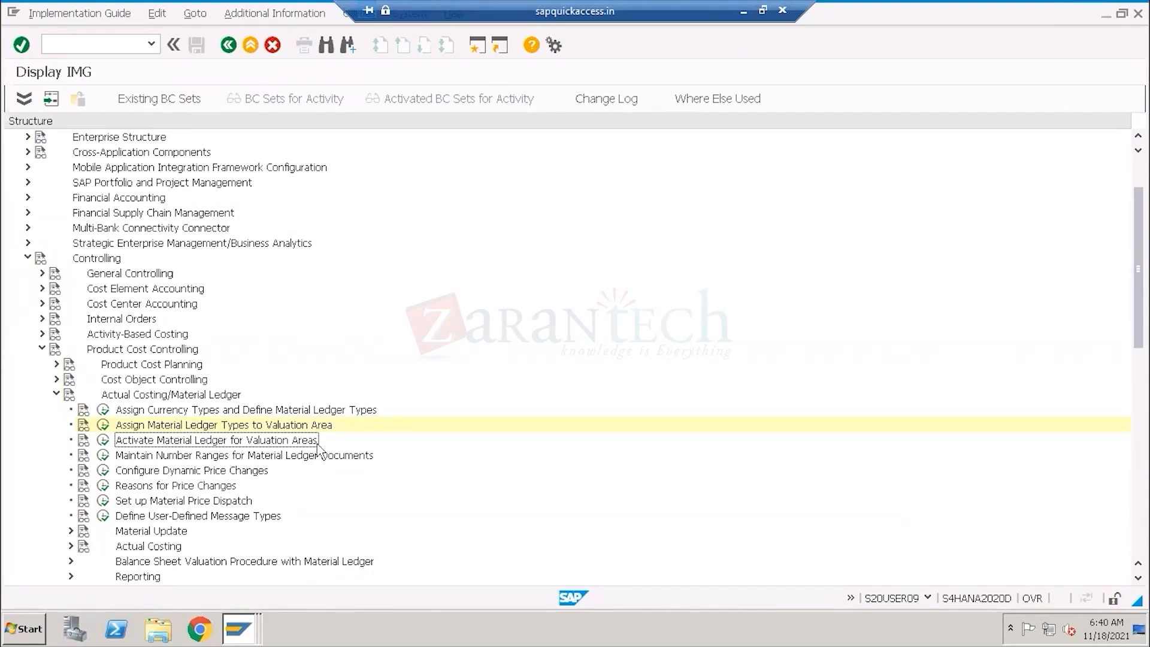
{"action": "left_click", "coordinate": [104, 440]}
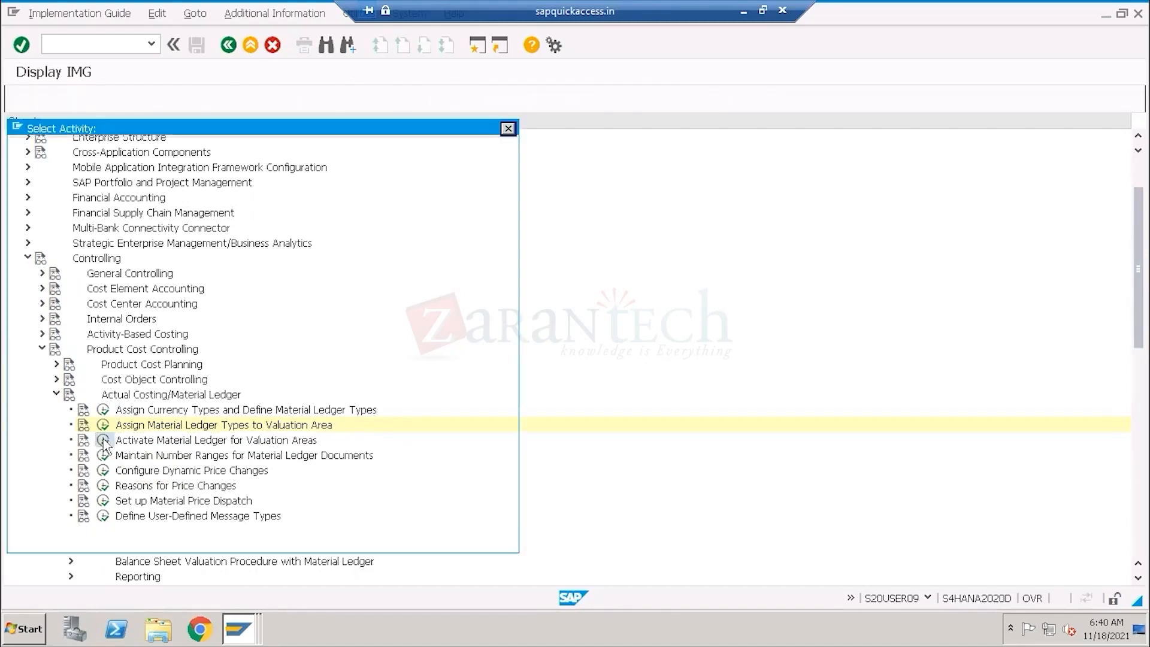
{"action": "left_click_drag", "start_coordinate": [183, 205], "coordinate": [38, 204]}
{"action": "left_click_drag", "start_coordinate": [199, 204], "coordinate": [29, 205]}
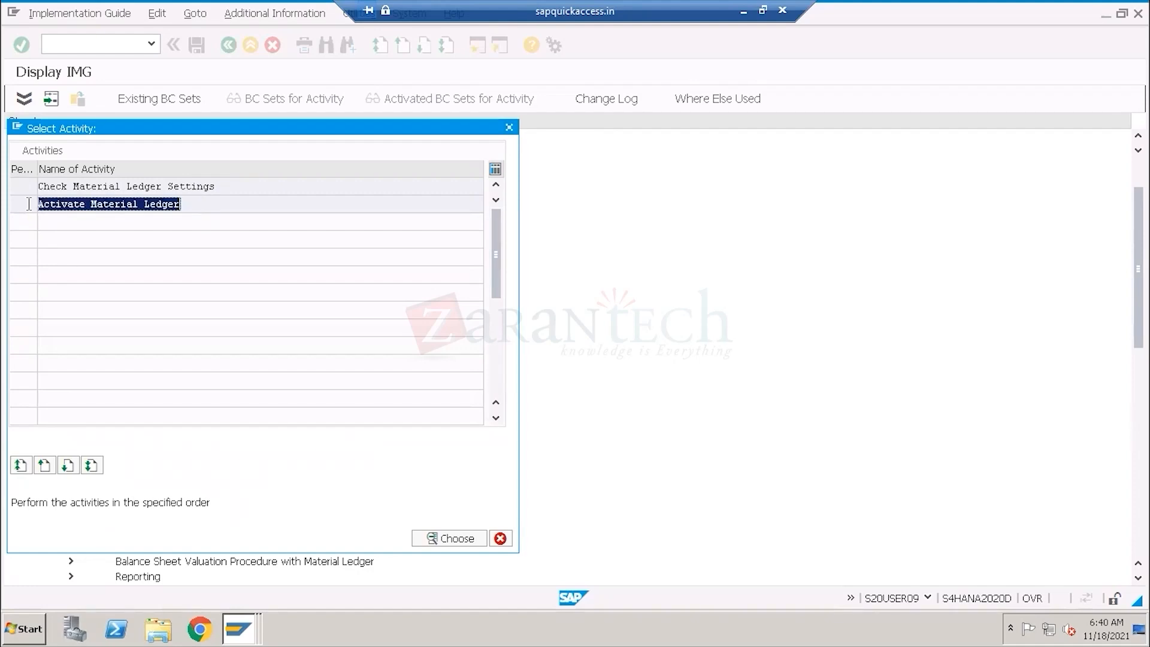
{"action": "double_click", "coordinate": [110, 204]}
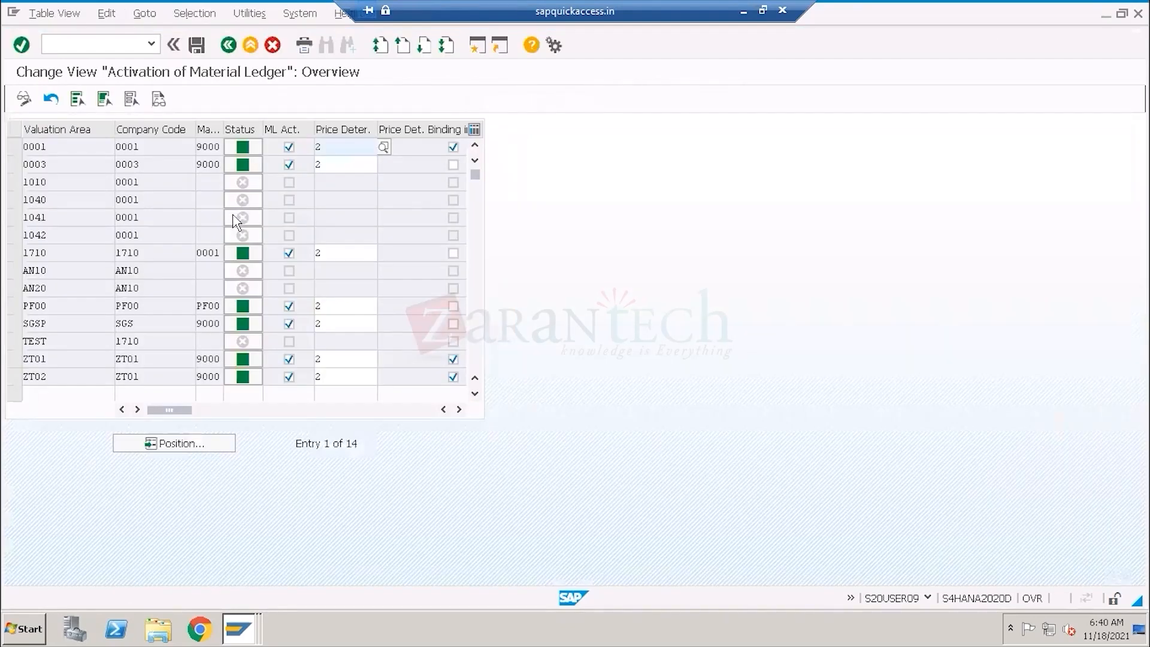
- Select the valuation area 1710 entry, check its status and make sure its ML Act. option is on
{"action": "mouse_move", "coordinate": [234, 221]}
{"action": "left_click", "coordinate": [13, 252]}
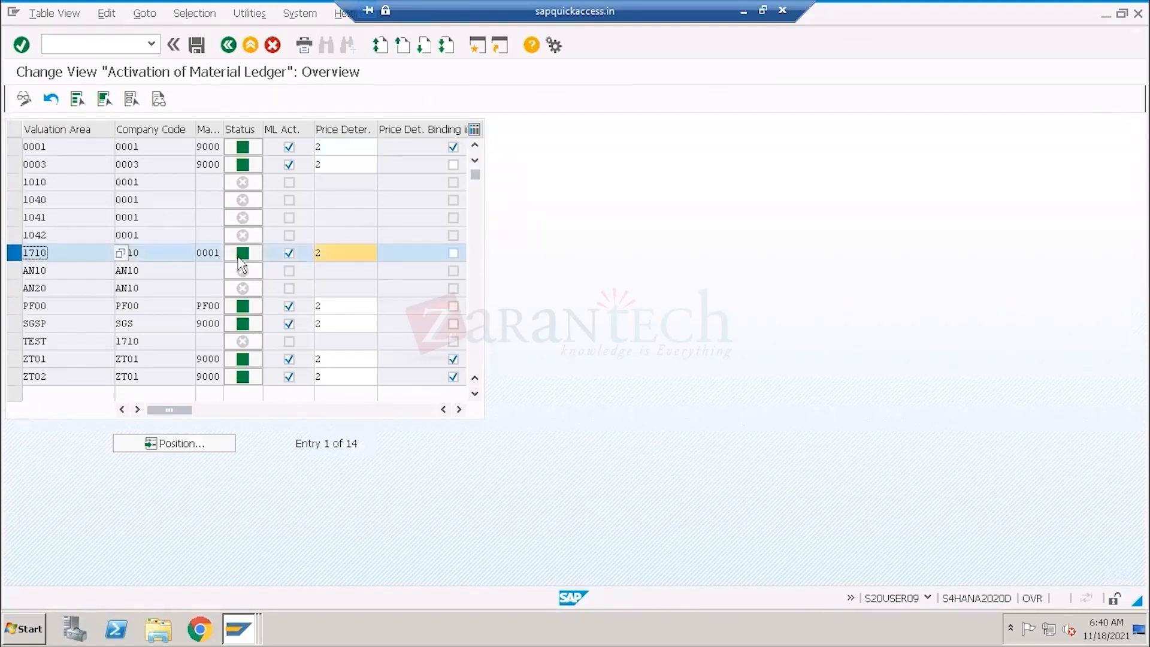
{"action": "mouse_move", "coordinate": [243, 260]}
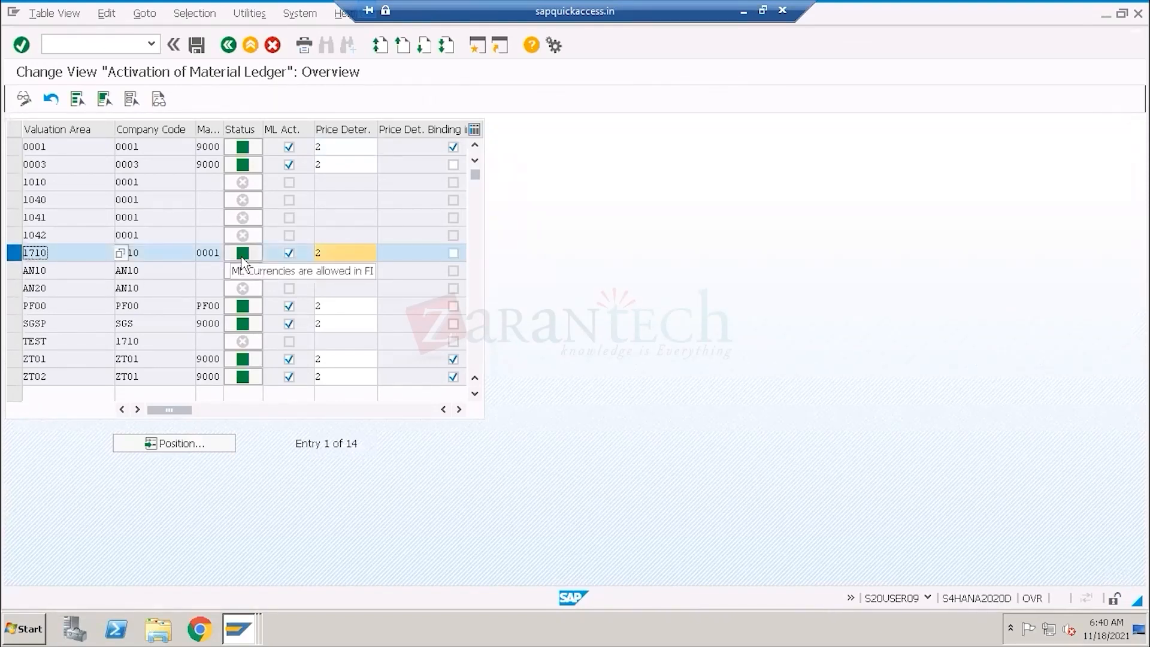
{"action": "left_click", "coordinate": [290, 258]}
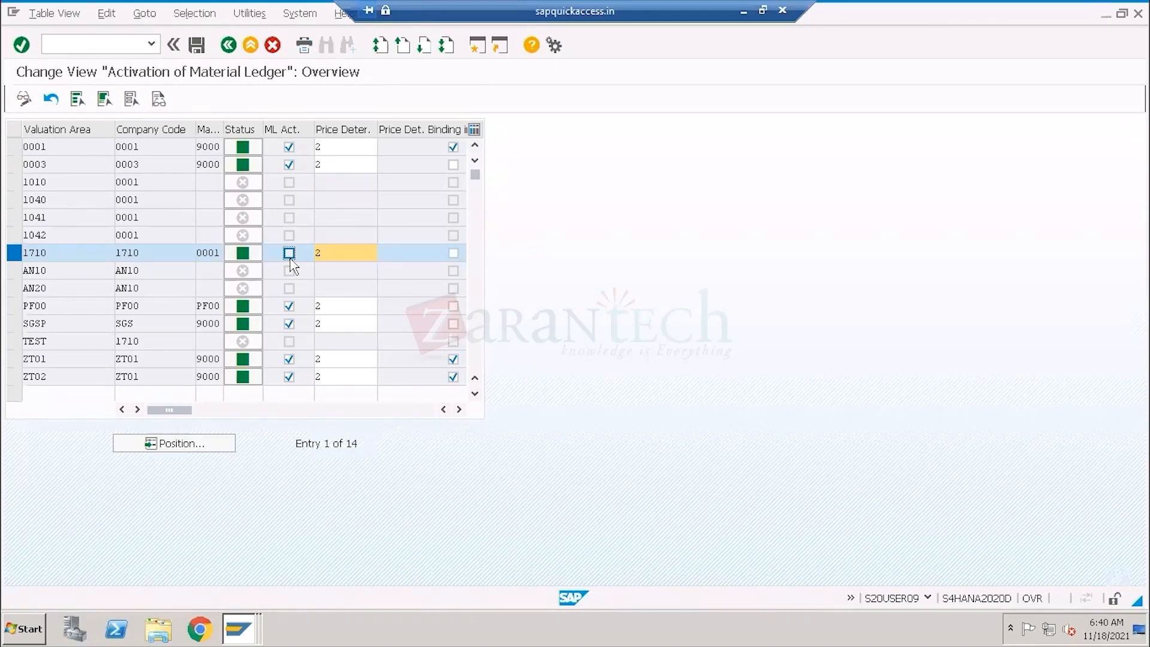
{"action": "left_click", "coordinate": [290, 256]}
- Set the price determination of valuation area 1710 to 2 (Transaction-Based) and save the activation settings
{"action": "double_click", "coordinate": [330, 253]}
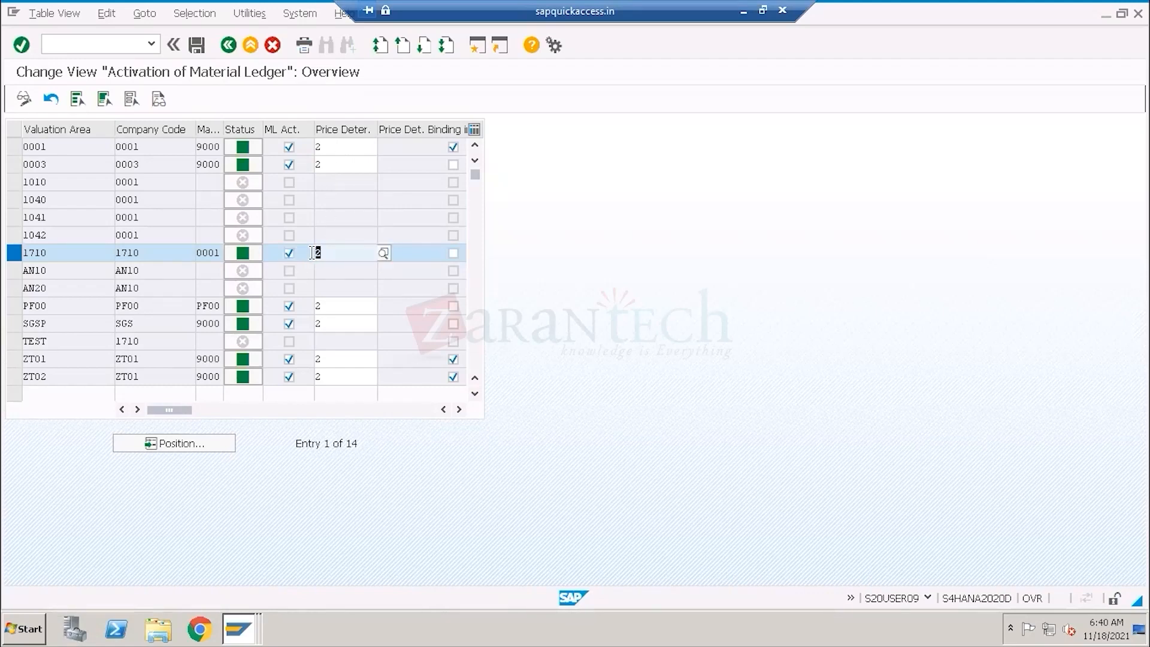
{"action": "left_click", "coordinate": [383, 253]}
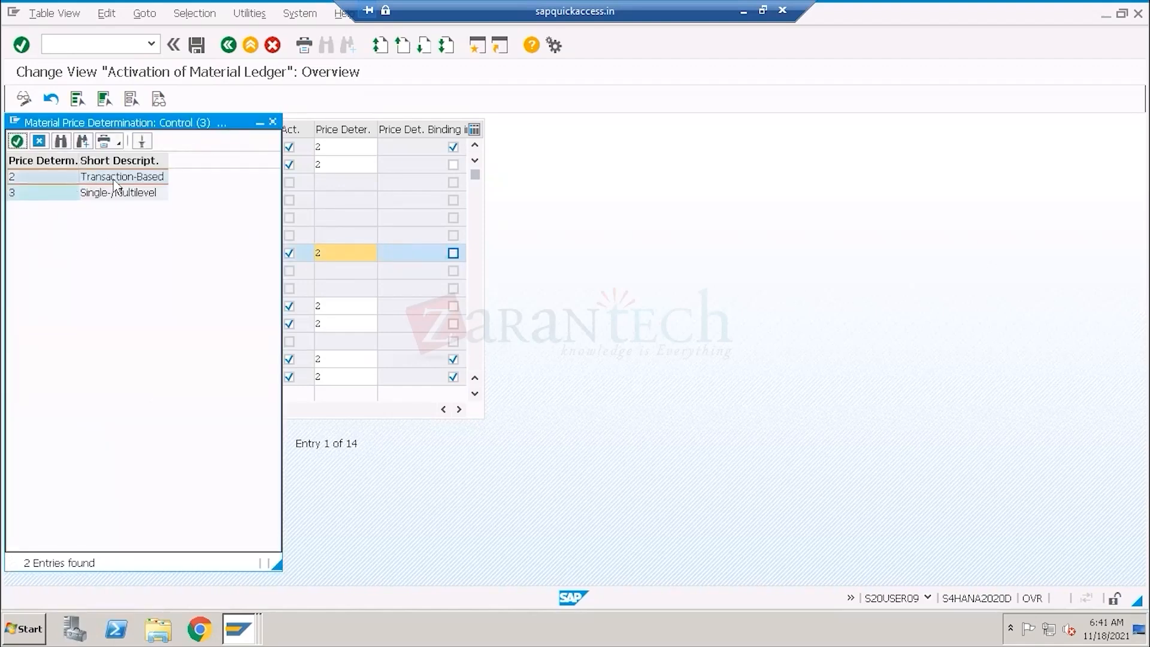
{"action": "left_click_drag", "start_coordinate": [115, 126], "coordinate": [611, 130]}
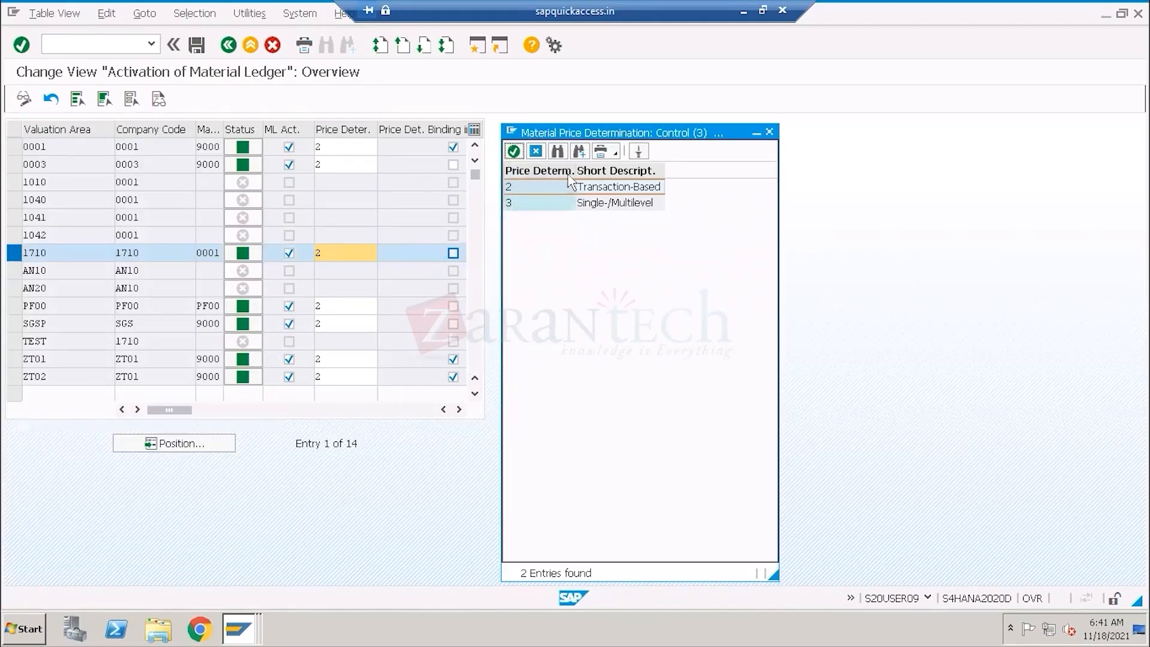
{"action": "double_click", "coordinate": [596, 188]}
{"action": "left_click_drag", "start_coordinate": [337, 256], "coordinate": [316, 252]}
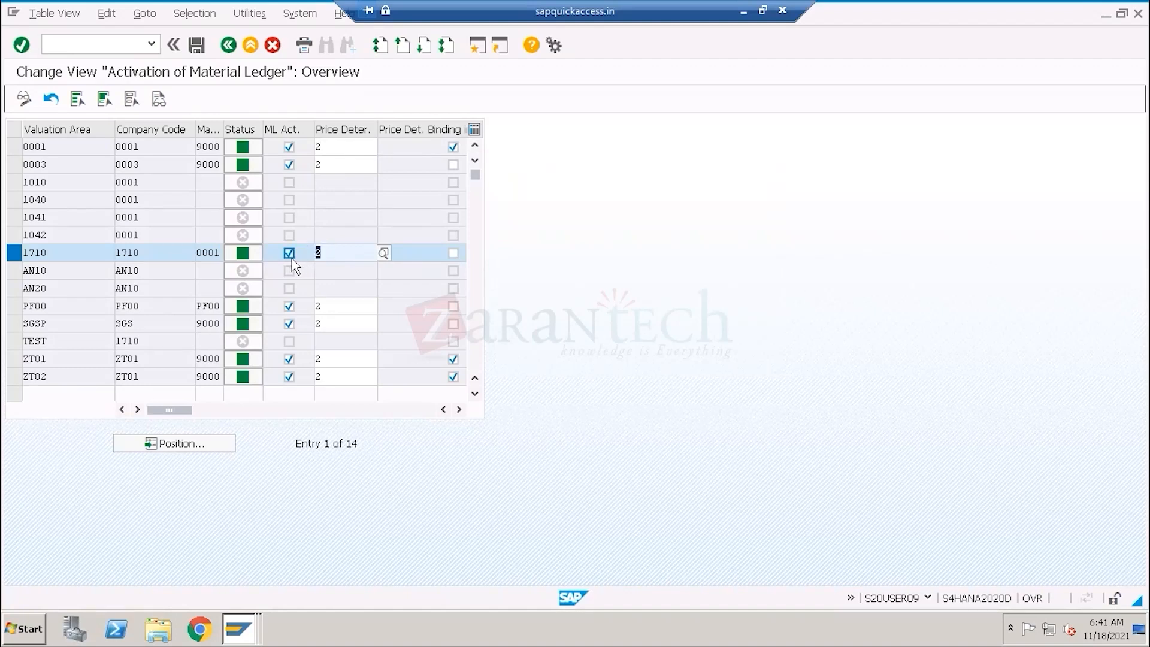
{"action": "left_click", "coordinate": [196, 46]}
- Compare the company code and the valuation area in the 1710 entry
{"action": "left_click_drag", "start_coordinate": [143, 254], "coordinate": [73, 255]}
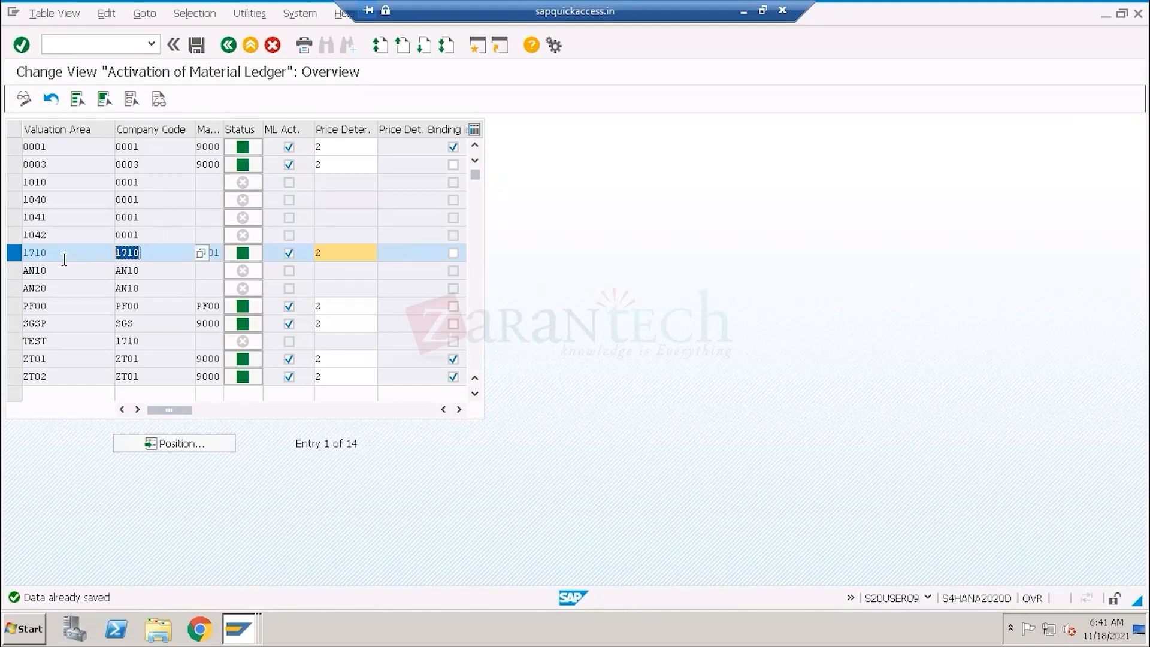
{"action": "left_click_drag", "start_coordinate": [66, 258], "coordinate": [9, 259]}
{"action": "double_click", "coordinate": [157, 256]}
{"action": "left_click_drag", "start_coordinate": [52, 254], "coordinate": [16, 254]}
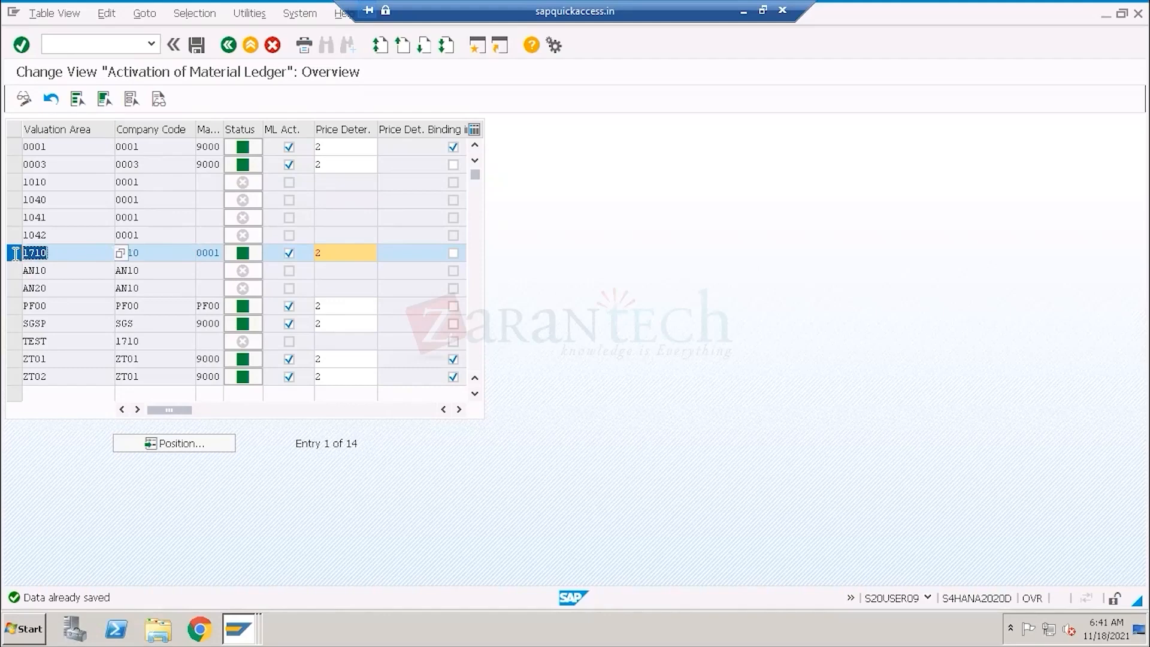
- Switch to the display of material TG11, check its material and plant, and open the Accounting 1 view
{"action": "left_click", "coordinate": [236, 628]}
{"action": "left_click", "coordinate": [207, 570]}
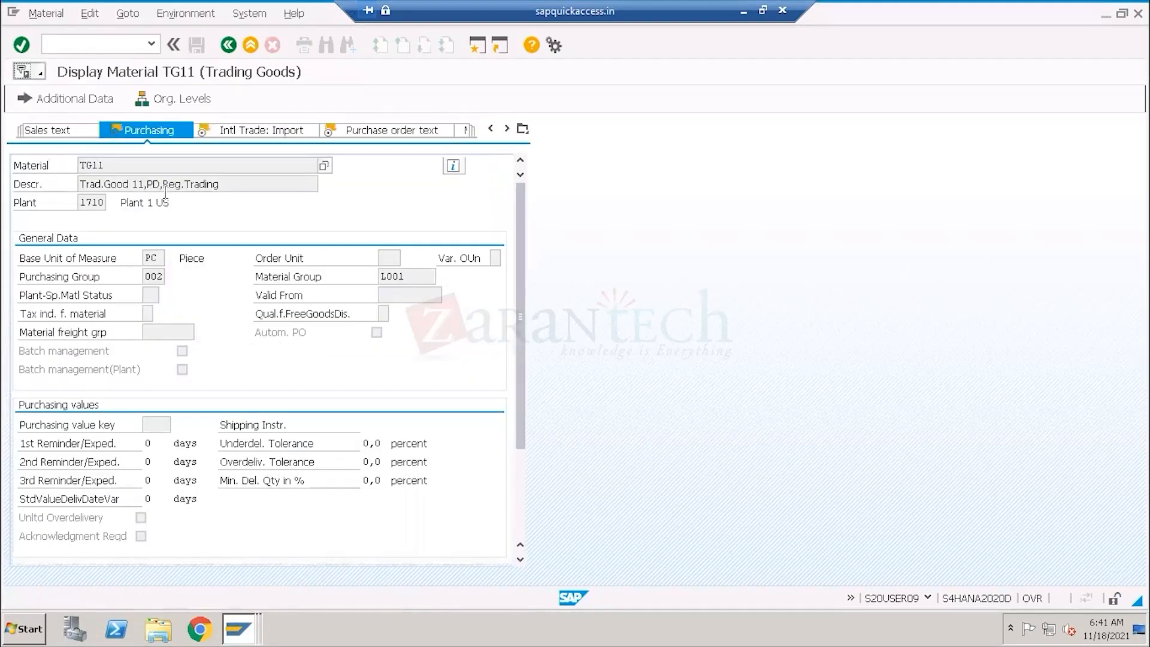
{"action": "left_click_drag", "start_coordinate": [117, 168], "coordinate": [78, 167]}
{"action": "left_click_drag", "start_coordinate": [80, 204], "coordinate": [105, 206]}
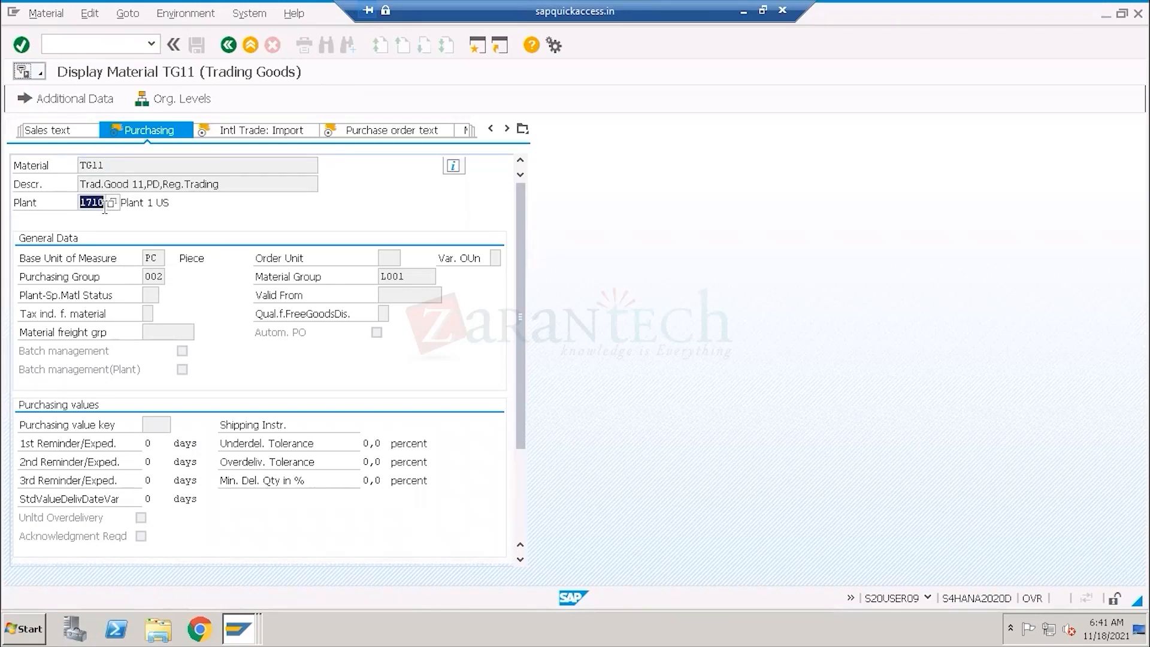
{"action": "left_click_drag", "start_coordinate": [108, 167], "coordinate": [69, 168]}
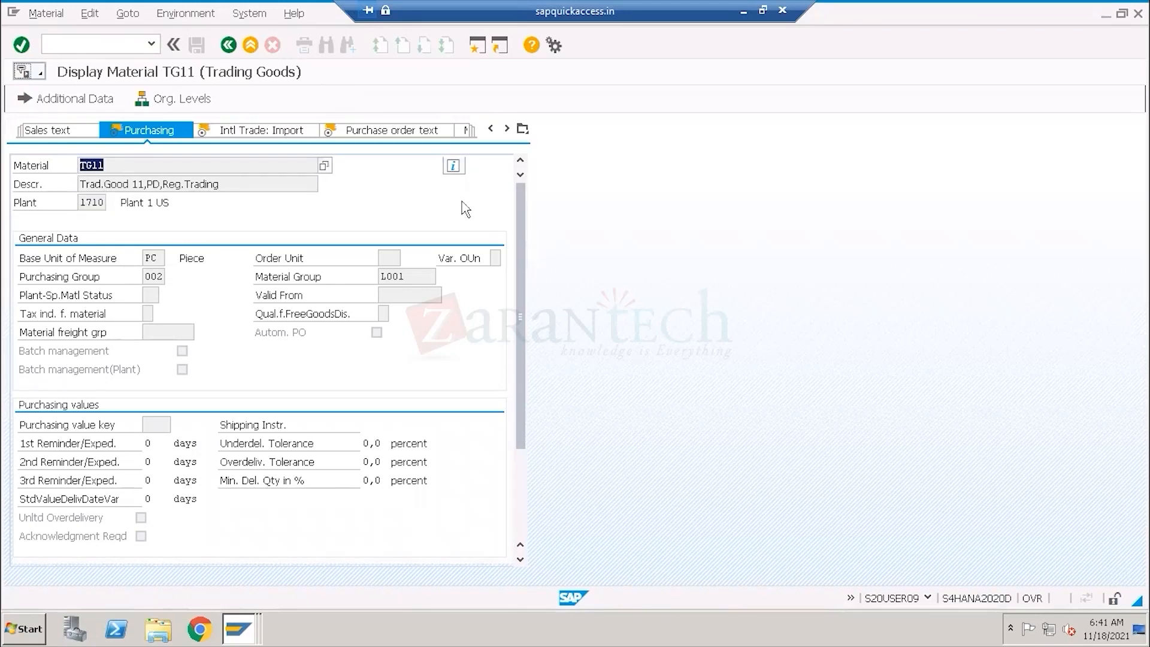
{"action": "left_click", "coordinate": [523, 129]}
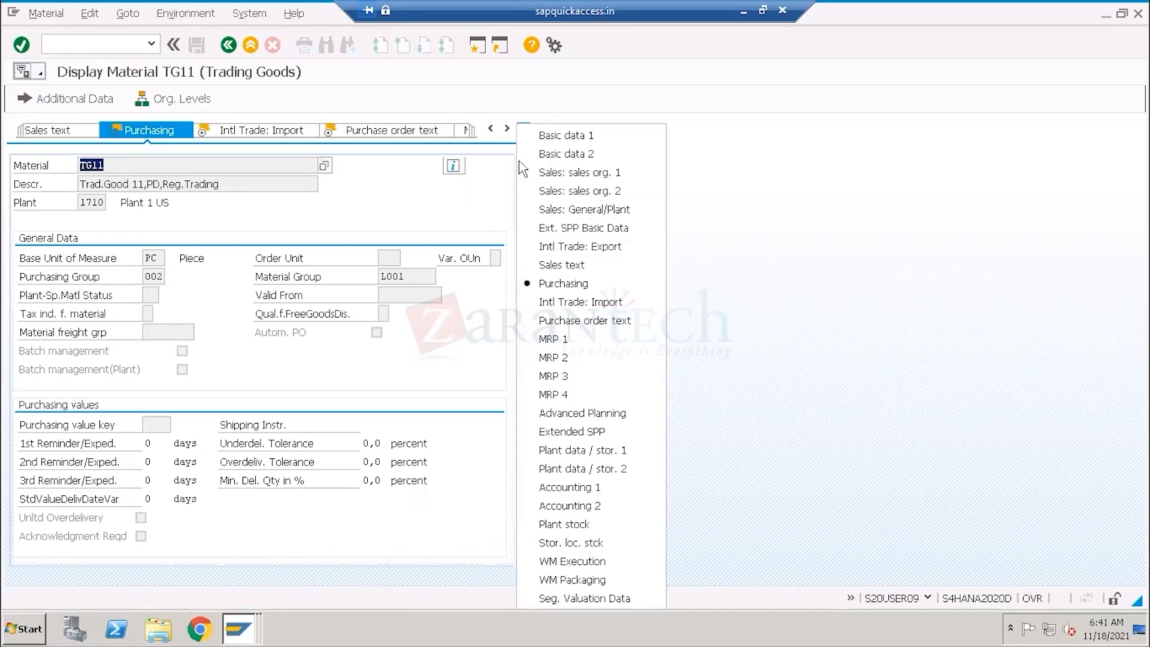
{"action": "left_click", "coordinate": [591, 488]}
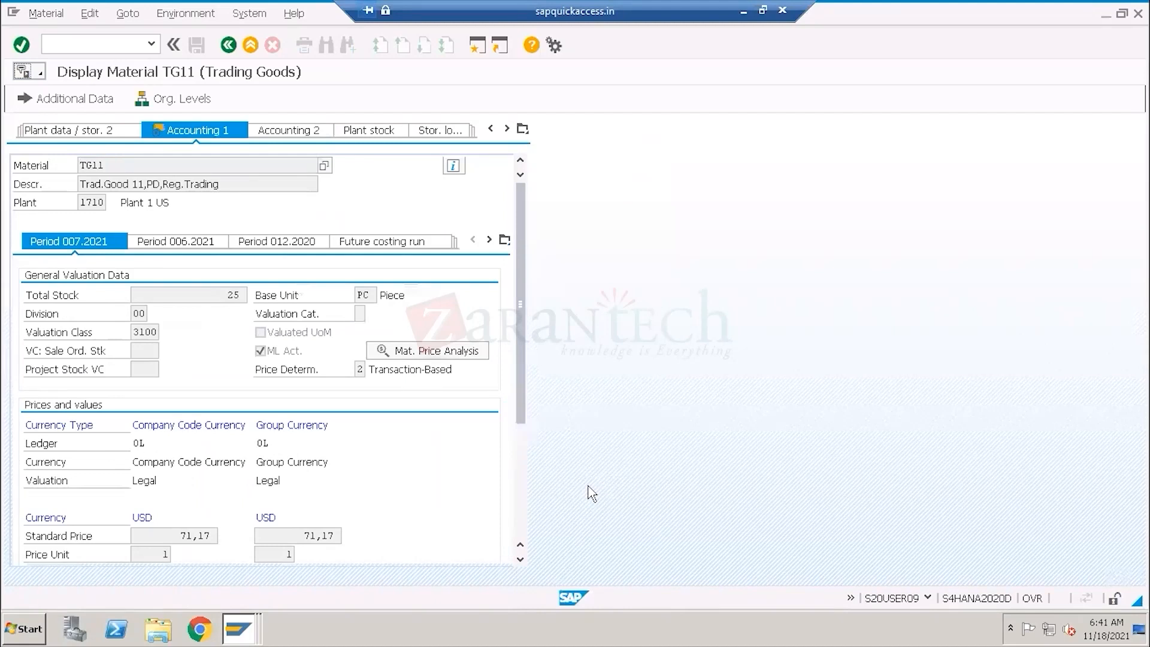
- Examine the ML Act. flag and the price determination of material TG11 in its general valuation data
{"action": "left_click", "coordinate": [277, 356]}
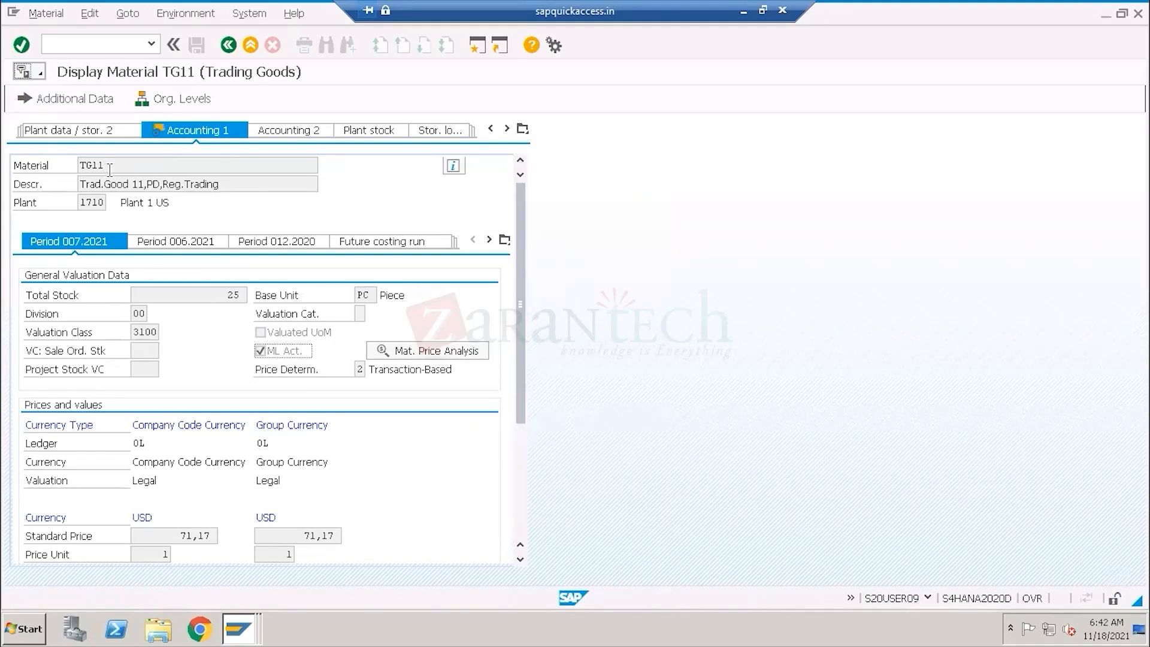
{"action": "double_click", "coordinate": [91, 165]}
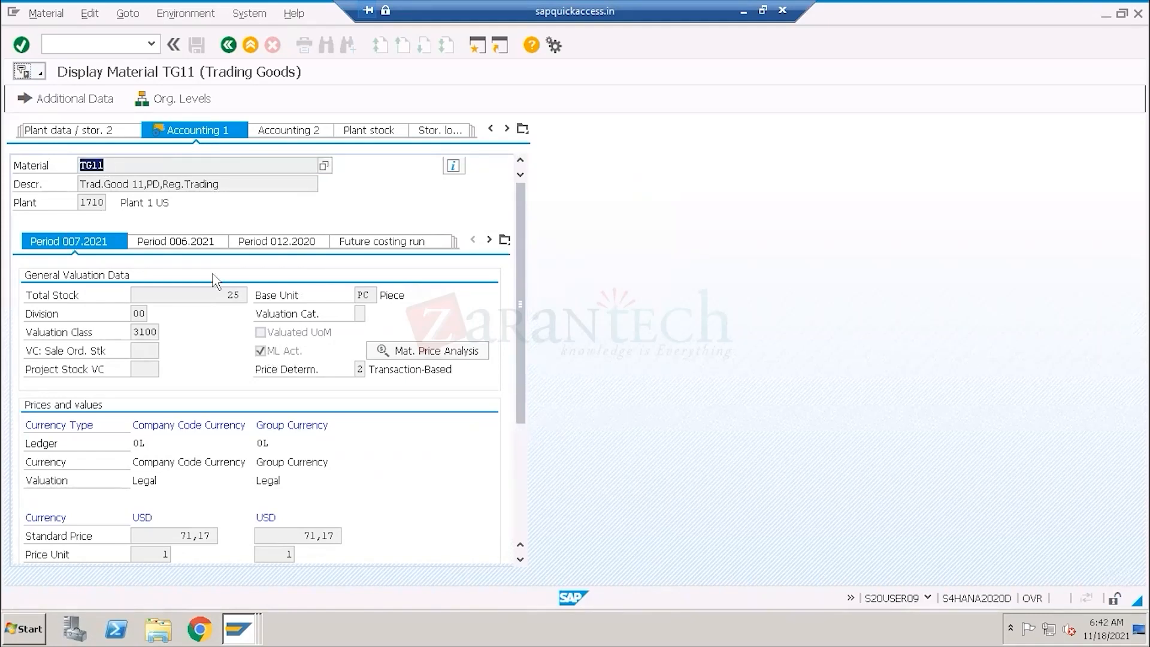
{"action": "left_click", "coordinate": [259, 355]}
{"action": "left_click", "coordinate": [287, 371]}
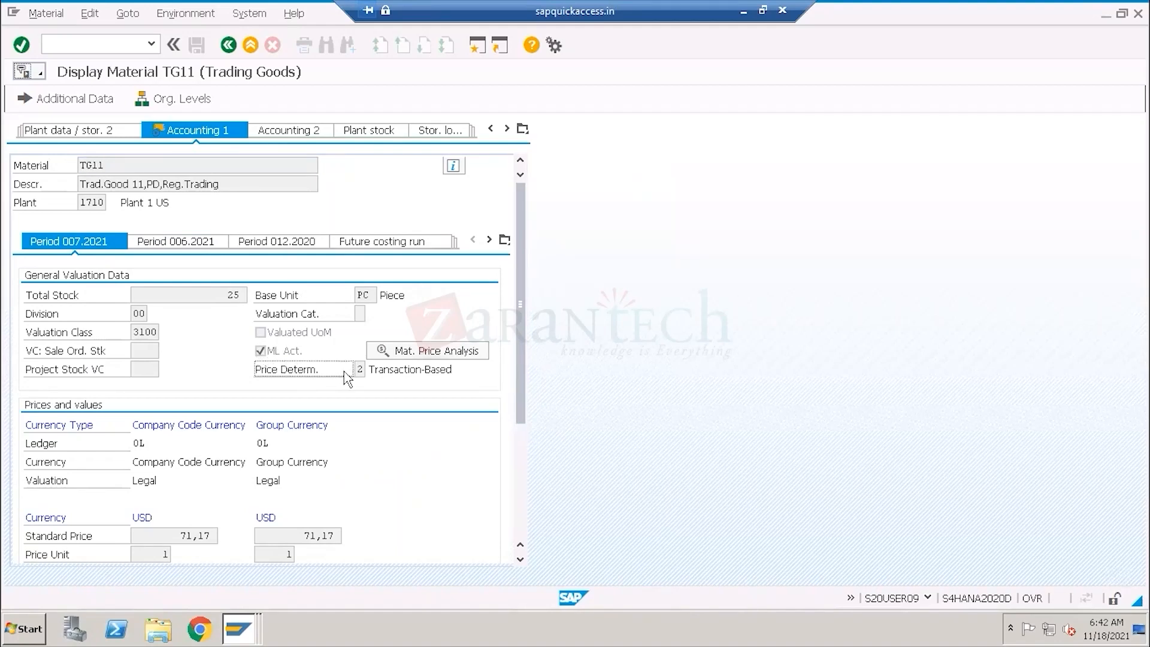
{"action": "left_click", "coordinate": [359, 371]}
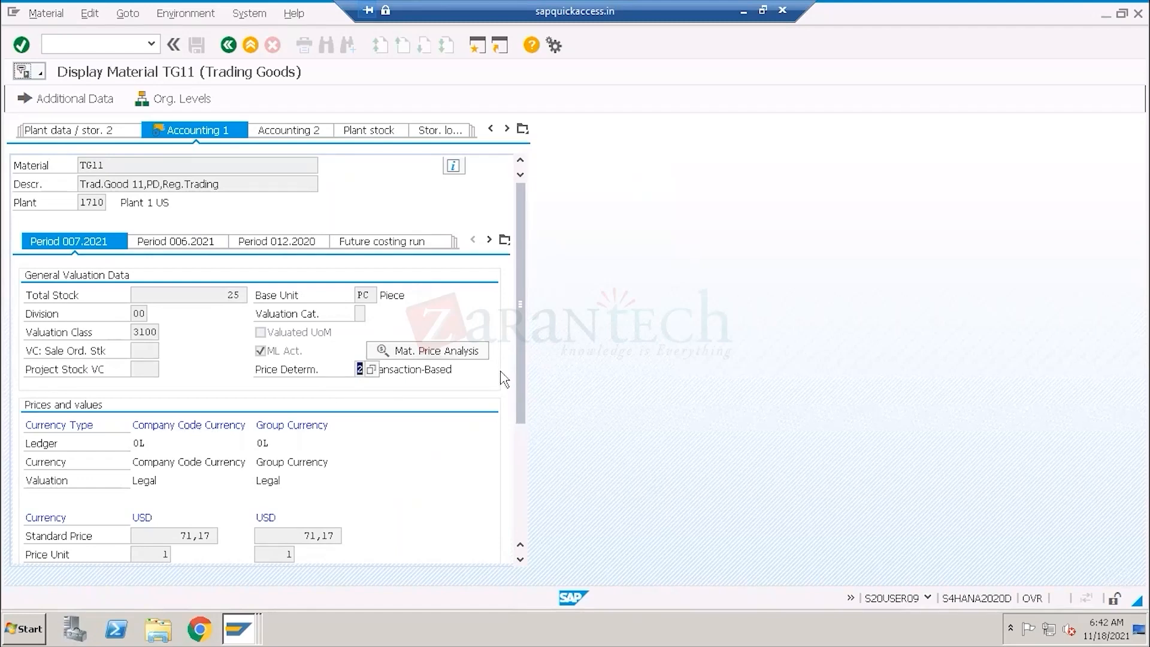
{"action": "left_click", "coordinate": [269, 358]}
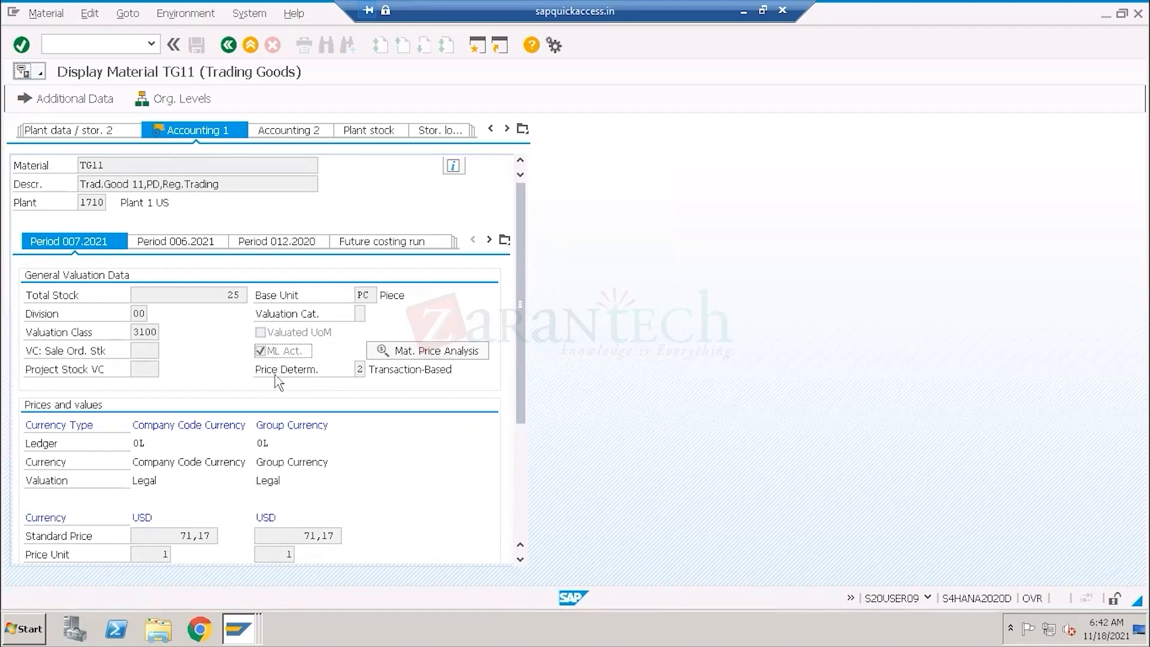
{"action": "left_click_drag", "start_coordinate": [121, 162], "coordinate": [66, 162]}
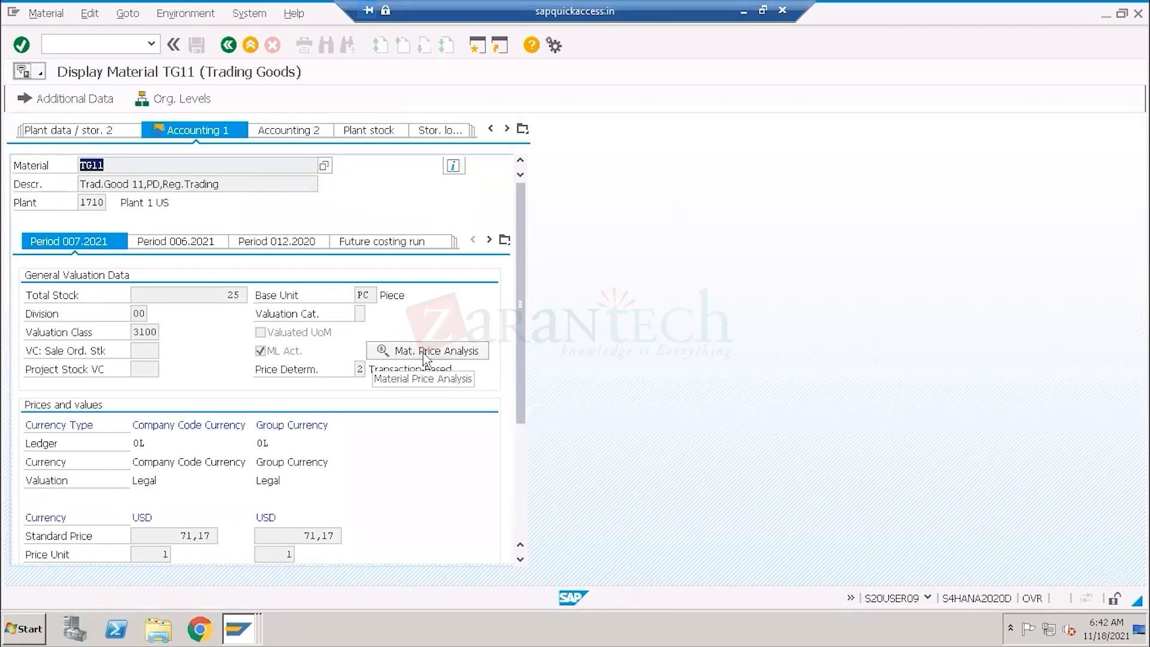
- Open the material price analysis for TG11 from the Accounting 1 view and check its plant
{"action": "left_click", "coordinate": [188, 132]}
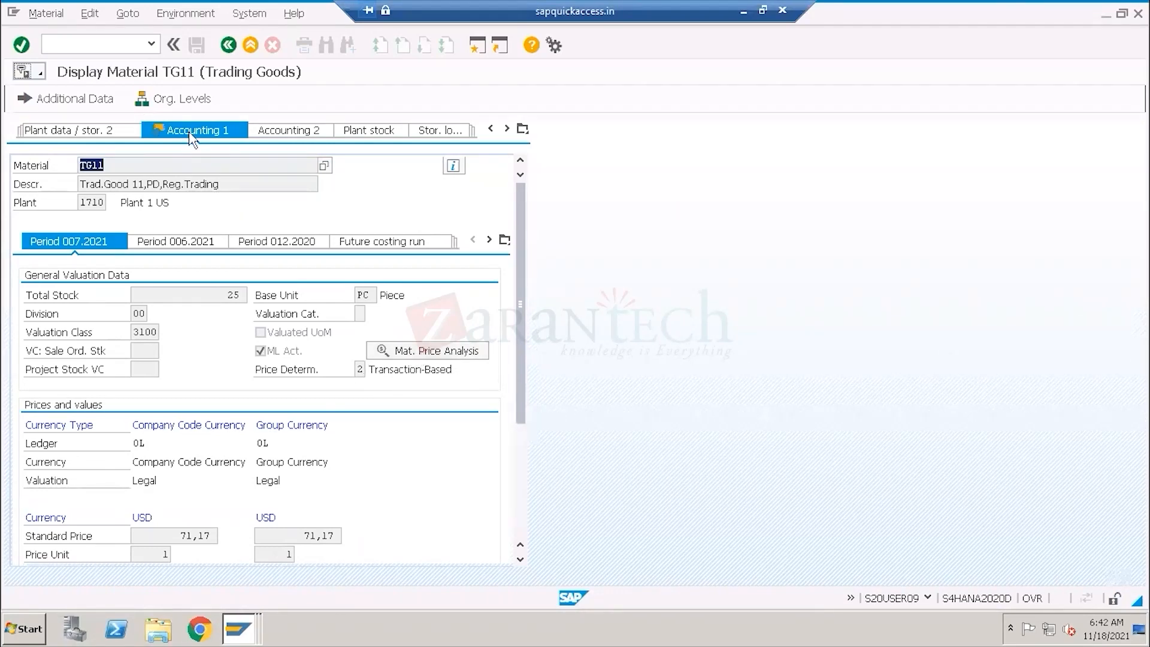
{"action": "left_click", "coordinate": [399, 349]}
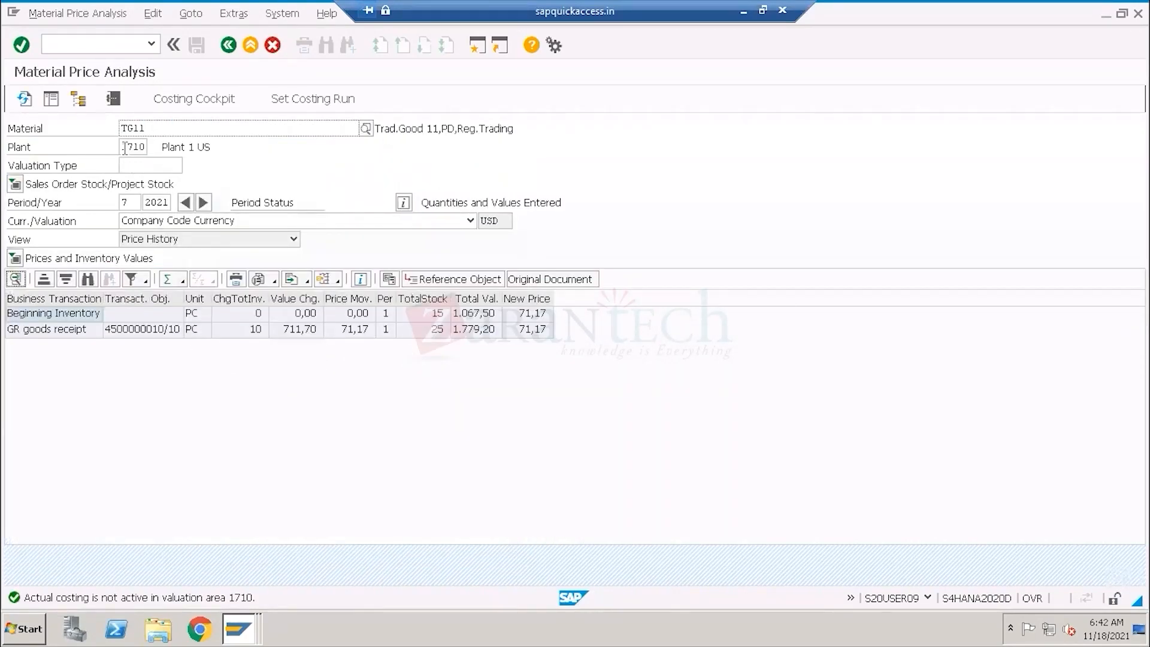
{"action": "left_click_drag", "start_coordinate": [122, 146], "coordinate": [142, 146]}
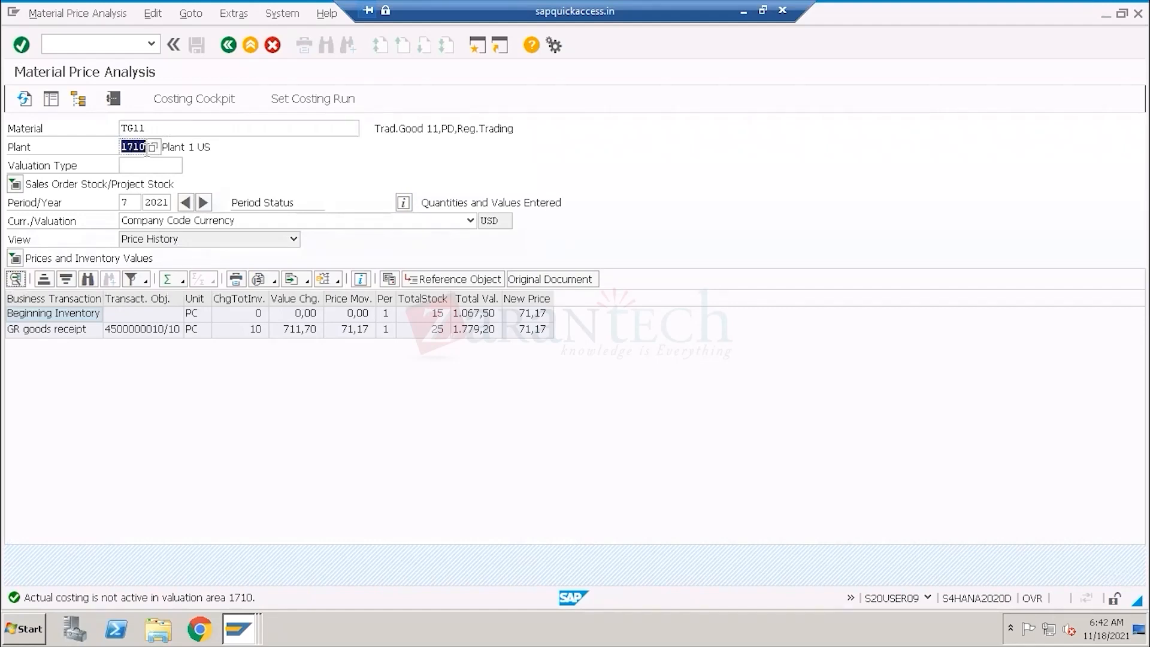
- Check the material ledger type of valuation area 1710 in the activation overview and return to the implementation guide
{"action": "key", "text": "alt+Tab"}
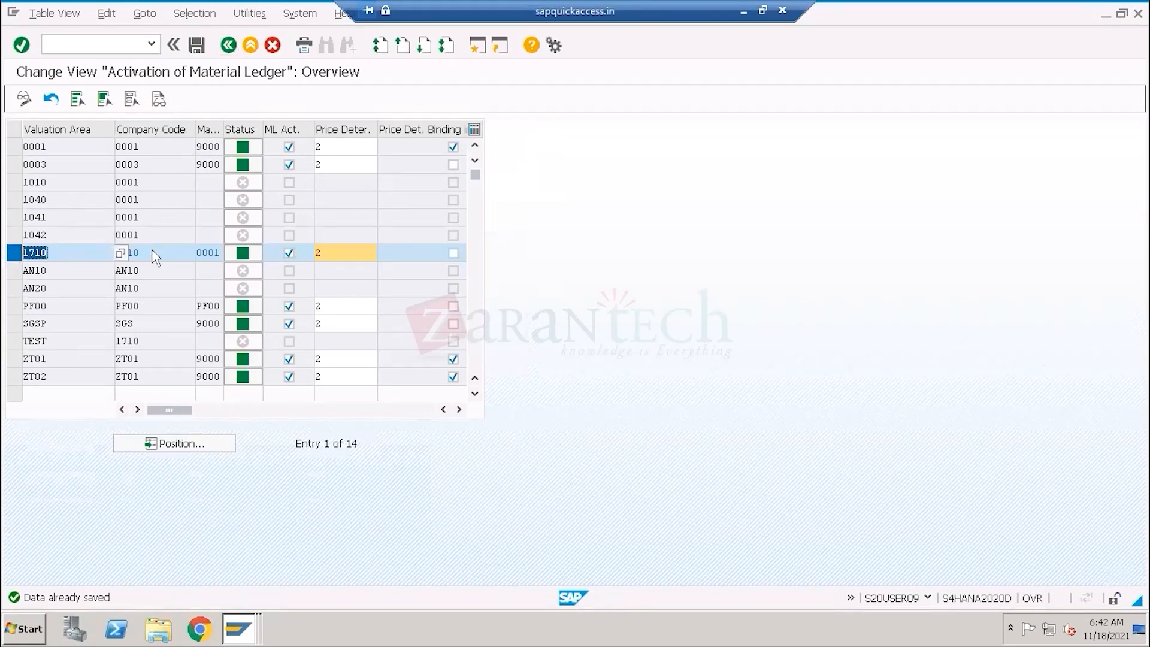
{"action": "left_click_drag", "start_coordinate": [197, 252], "coordinate": [219, 257]}
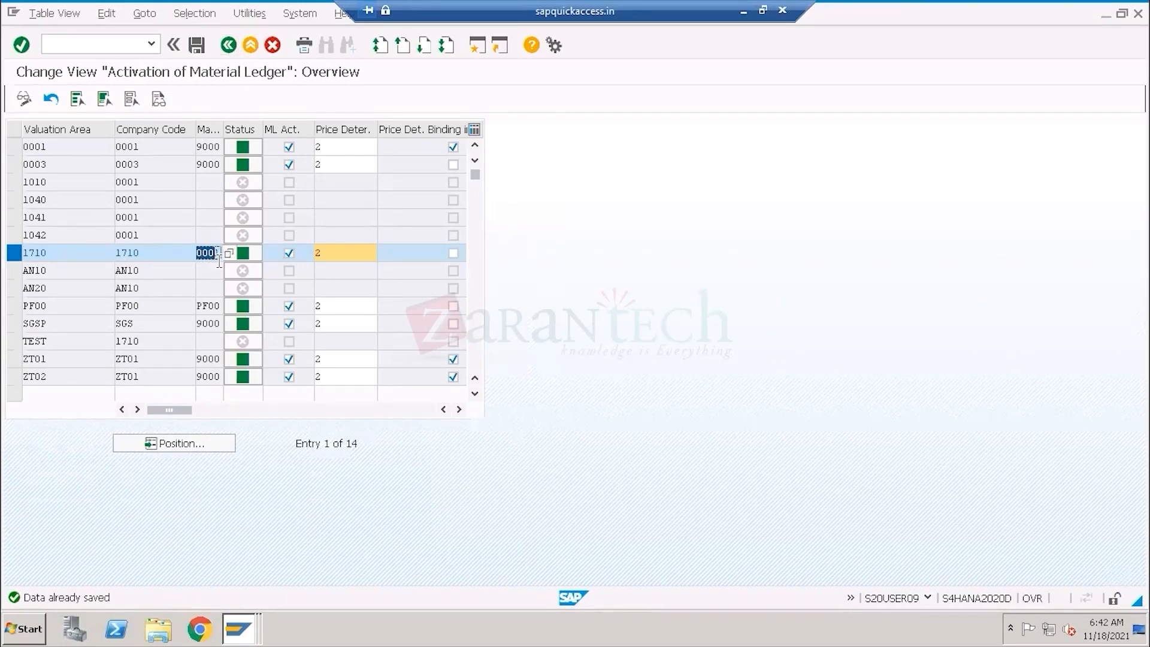
{"action": "left_click", "coordinate": [228, 45]}
{"action": "left_click", "coordinate": [500, 538]}
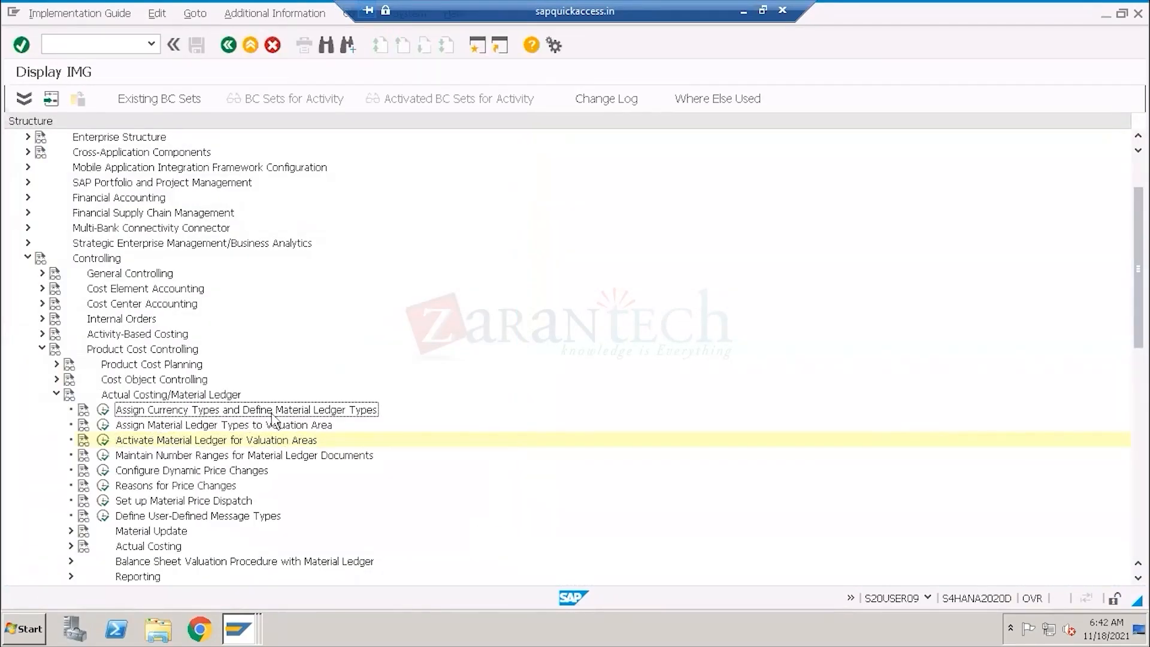
- Open the material ledger type definitions and check the currency and valuation types in the individual characteristics of type 0001
{"action": "left_click", "coordinate": [103, 409]}
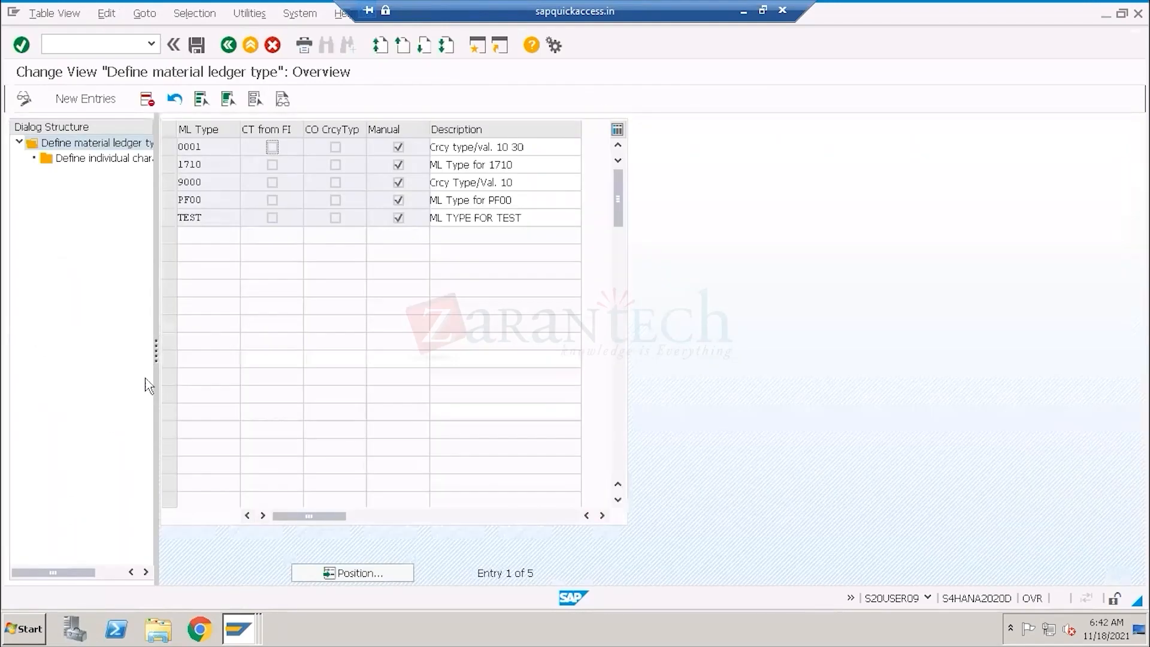
{"action": "left_click", "coordinate": [169, 147]}
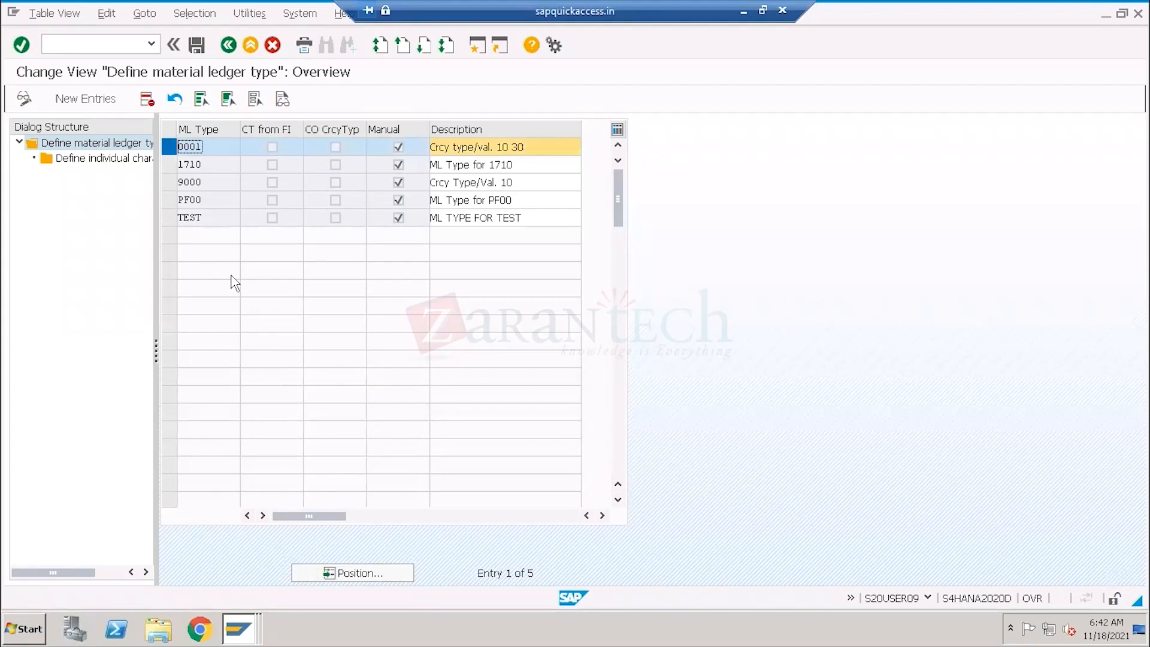
{"action": "double_click", "coordinate": [91, 162]}
{"action": "left_click_drag", "start_coordinate": [198, 202], "coordinate": [168, 205]}
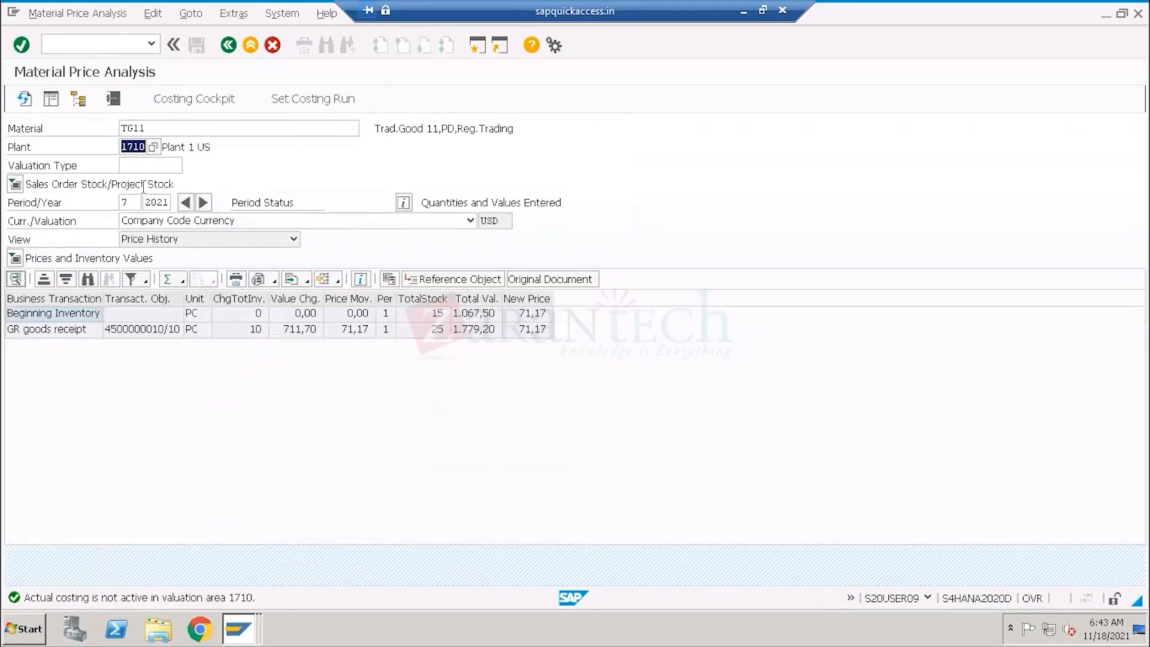
- In TG11's material price analysis, examine the currency/valuation options and the goods receipt's quantity, value change and new price
{"action": "left_click", "coordinate": [43, 228]}
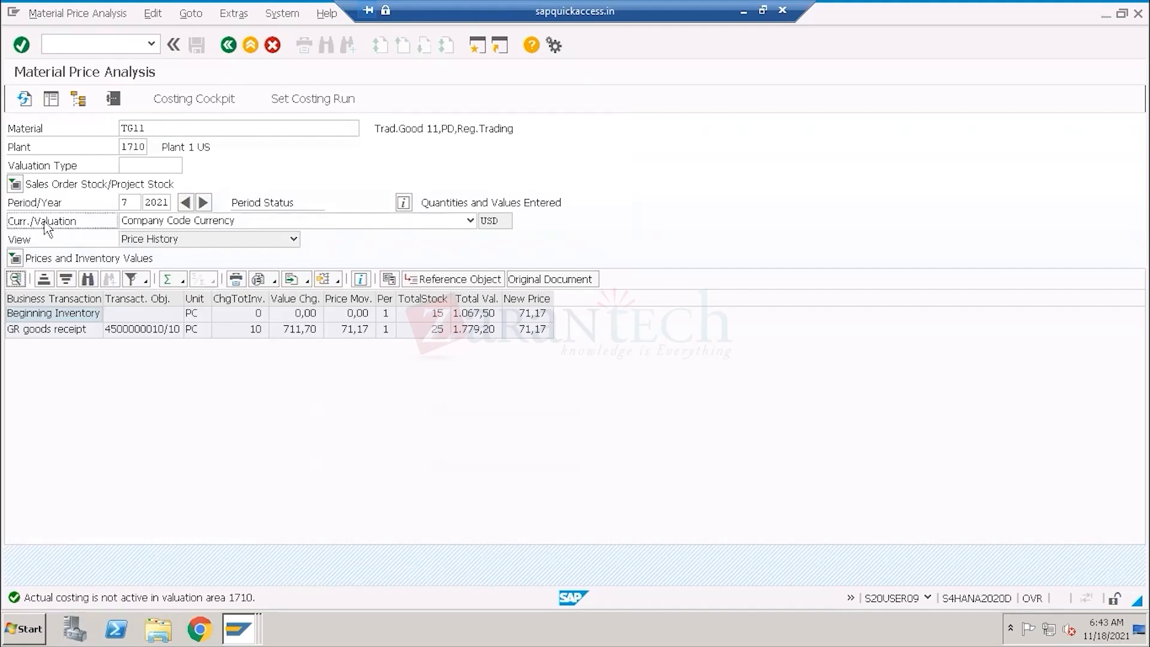
{"action": "left_click", "coordinate": [472, 221]}
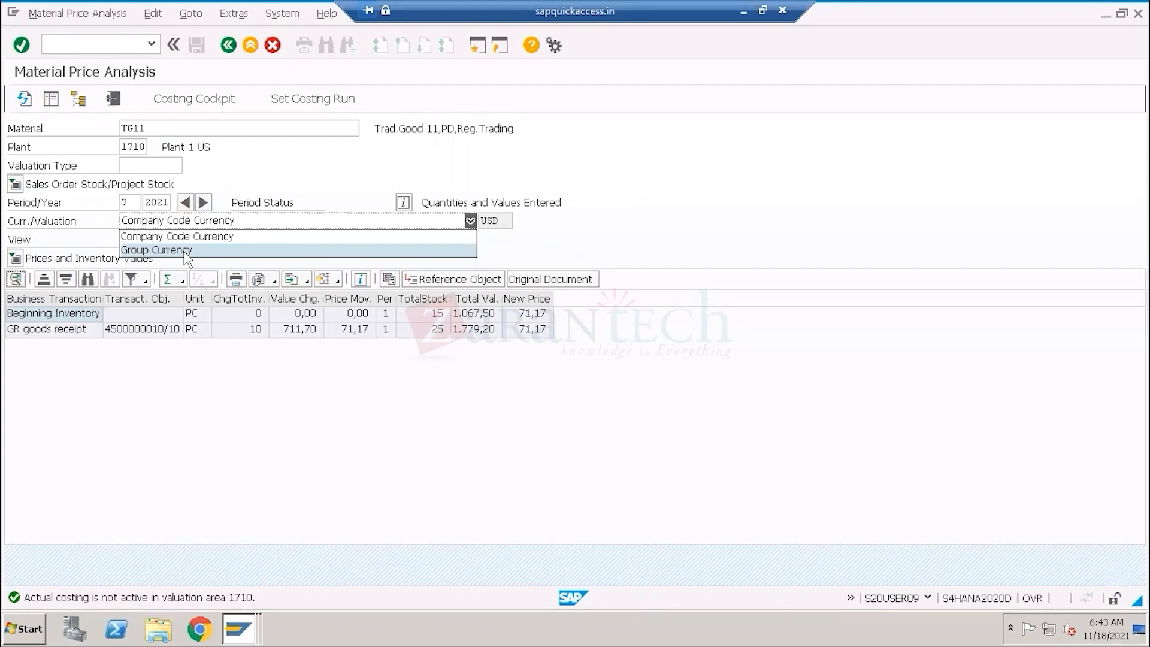
{"action": "left_click", "coordinate": [66, 339]}
{"action": "left_click", "coordinate": [249, 337]}
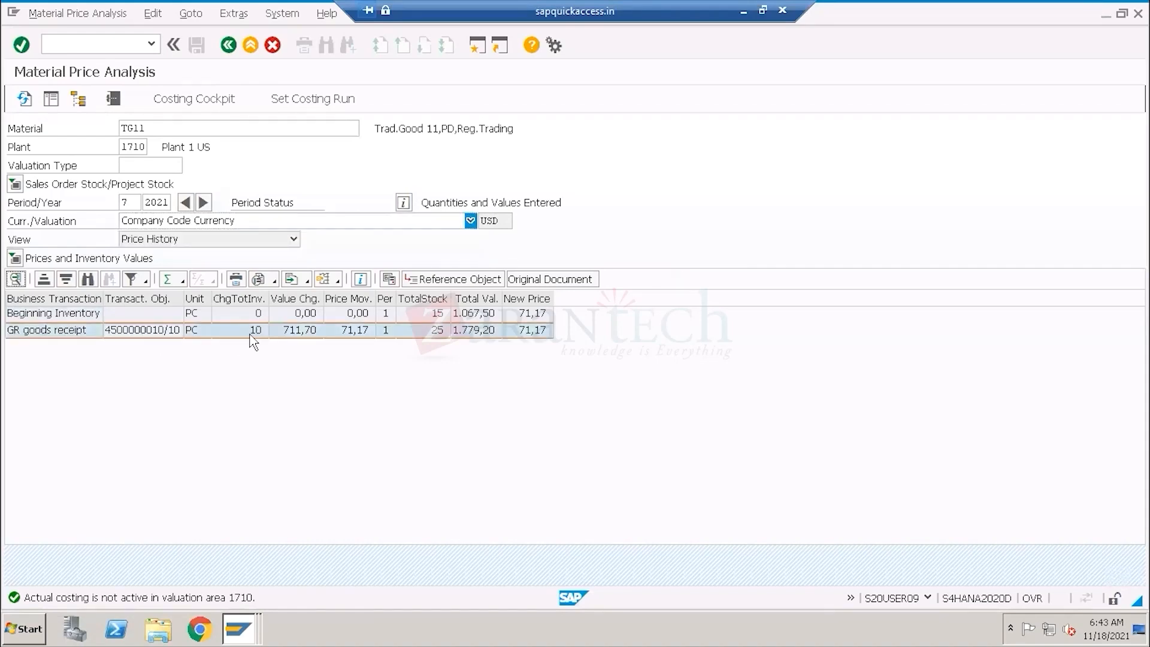
{"action": "left_click", "coordinate": [255, 333]}
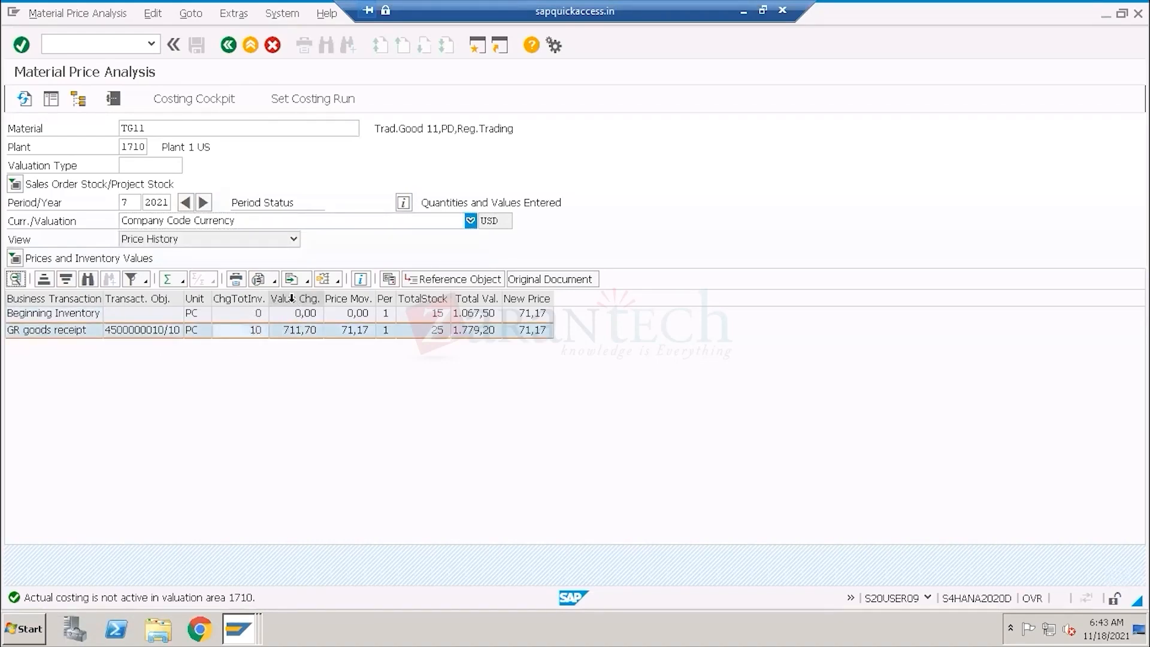
{"action": "left_click", "coordinate": [305, 334]}
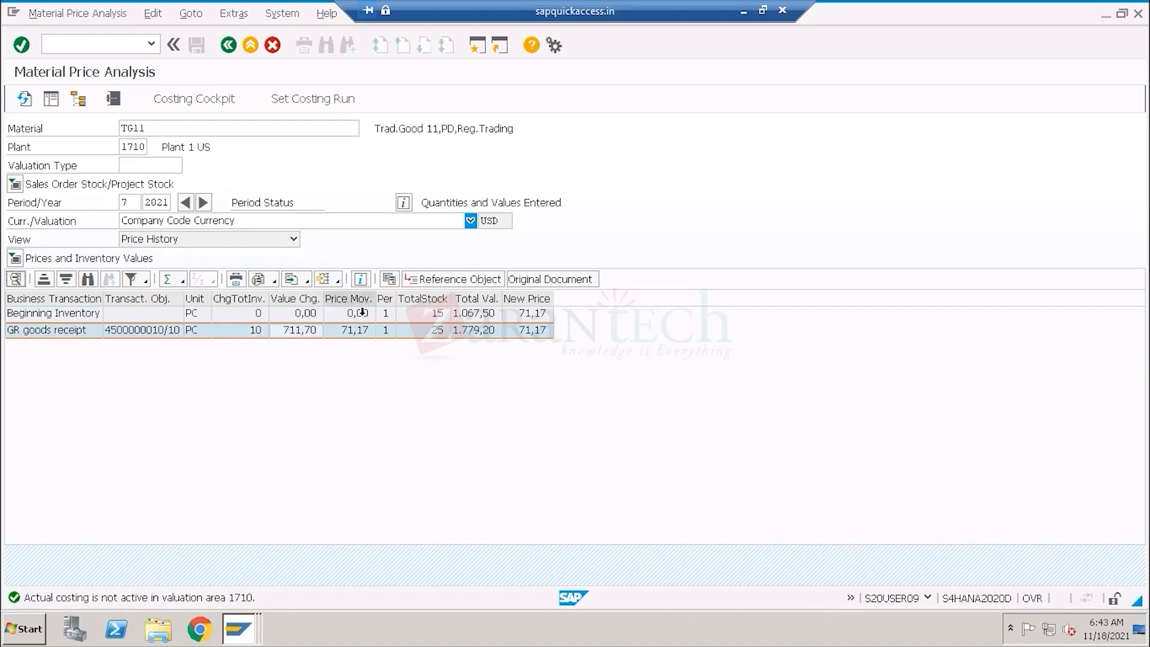
{"action": "left_click", "coordinate": [539, 333]}
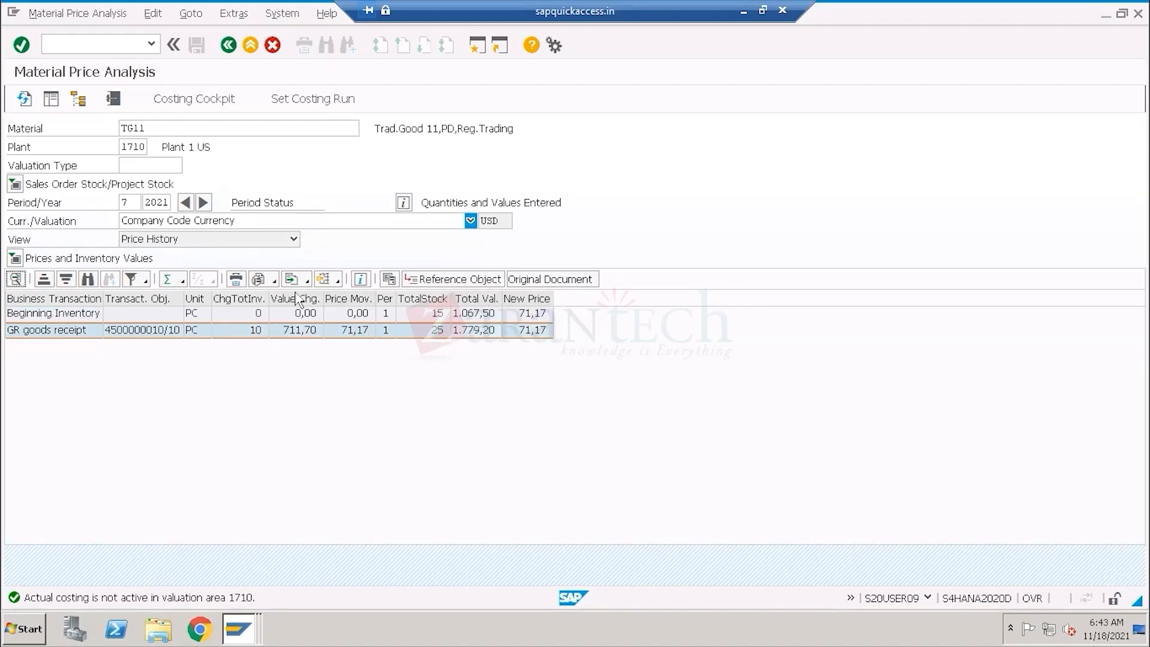
- Show TG11's price history in Group Currency and return it to Company Code Currency
{"action": "left_click", "coordinate": [264, 222]}
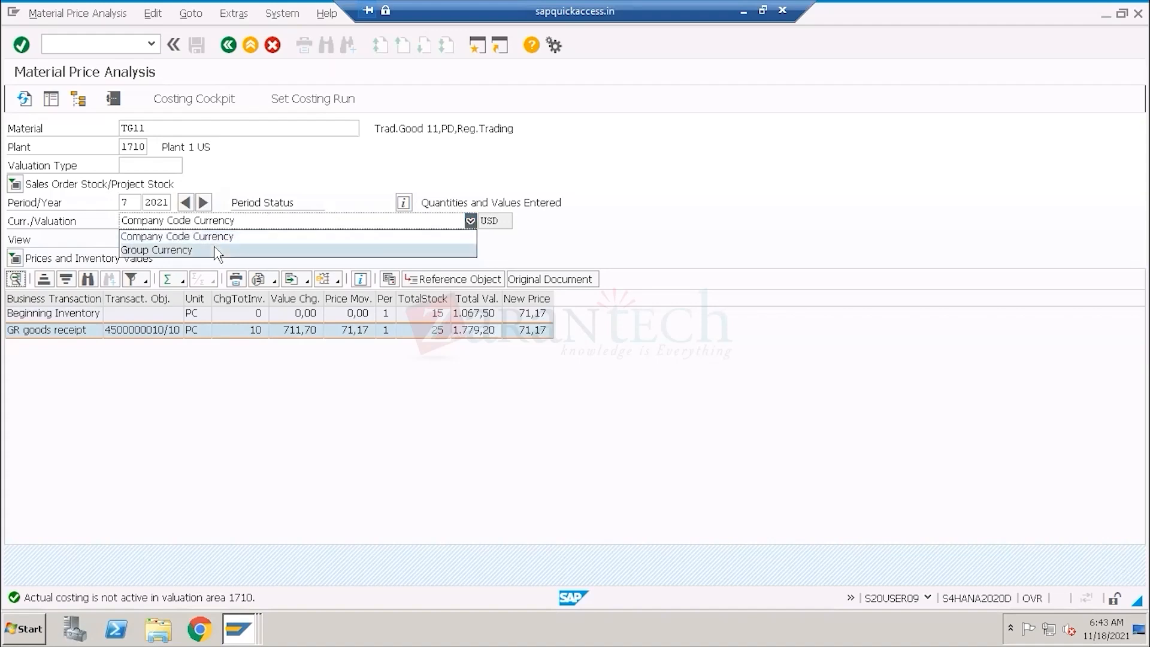
{"action": "left_click", "coordinate": [217, 251]}
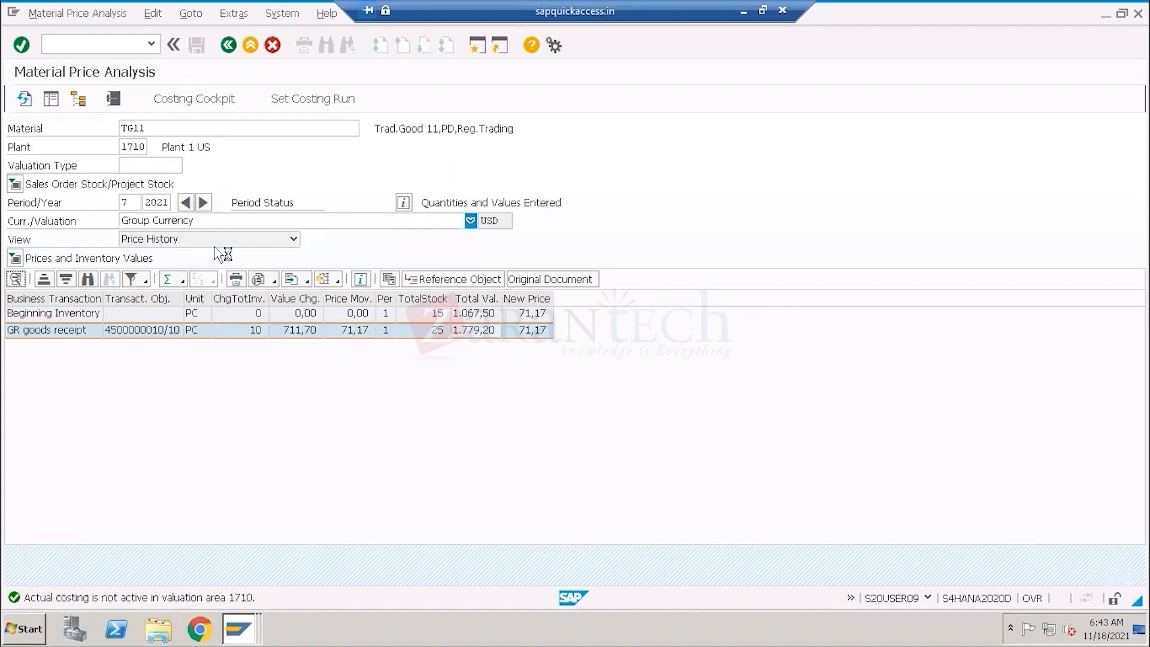
{"action": "left_click", "coordinate": [198, 222]}
{"action": "left_click", "coordinate": [194, 238]}
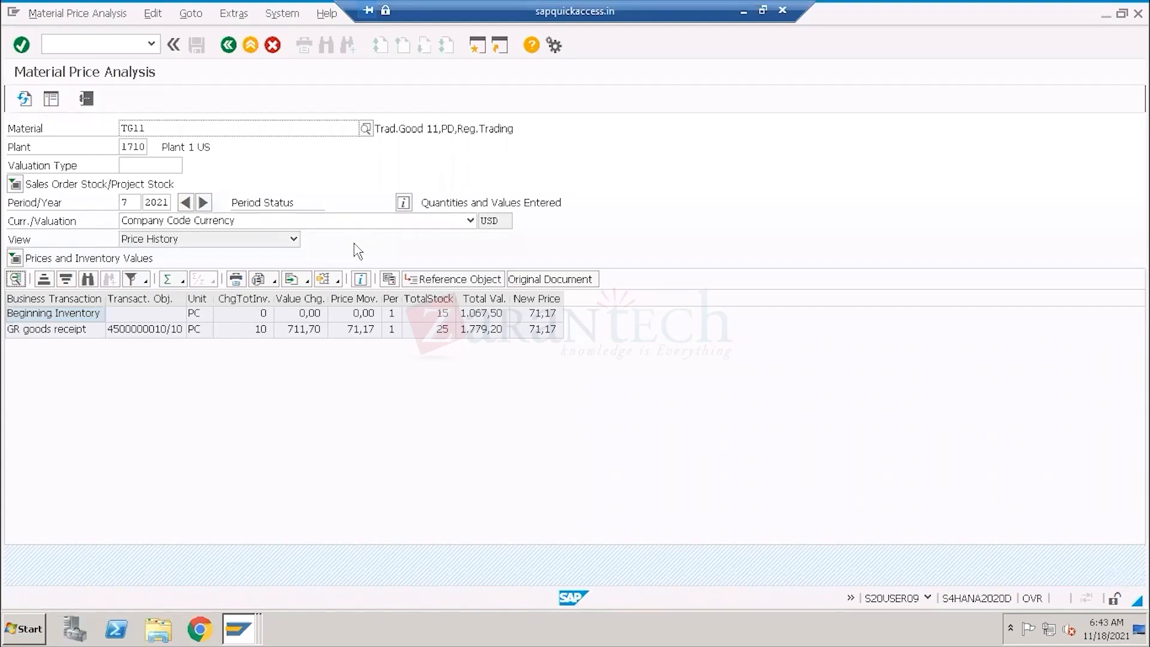
- Display TG11's price history in Group Currency and check the goods receipt's price movement and the plant
{"action": "left_click", "coordinate": [470, 220]}
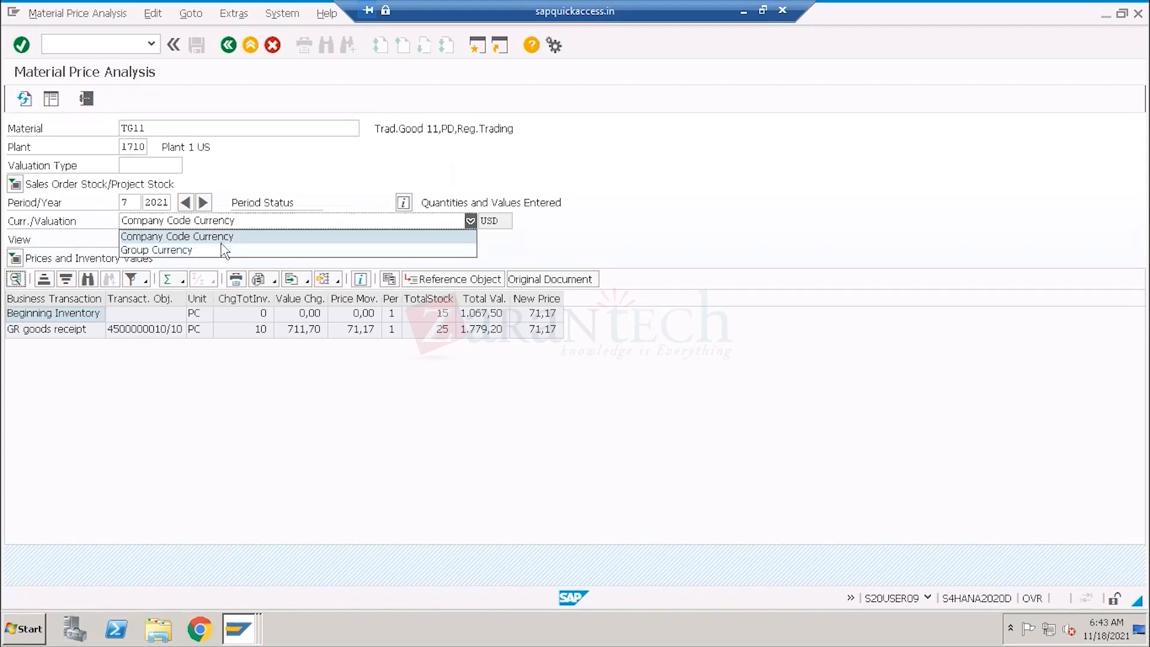
{"action": "left_click", "coordinate": [211, 250]}
{"action": "left_click", "coordinate": [362, 329]}
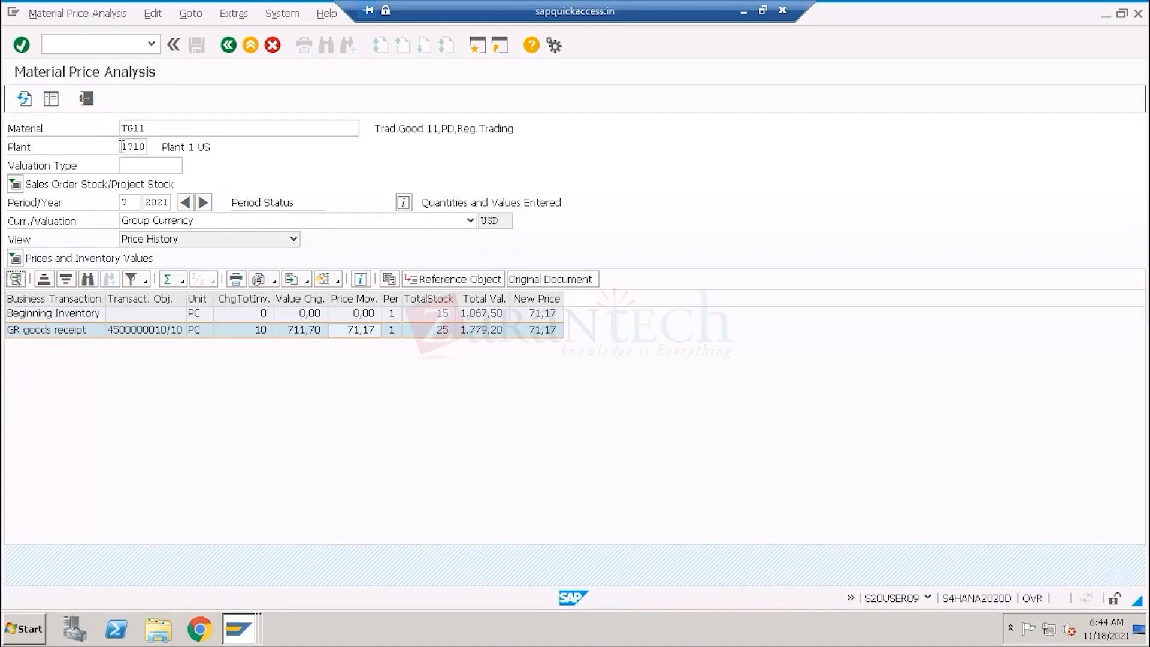
{"action": "left_click_drag", "start_coordinate": [124, 147], "coordinate": [145, 151]}
- Return from the price analysis to TG11's Accounting 1 view and check the ML Act. flag
{"action": "left_click", "coordinate": [228, 46]}
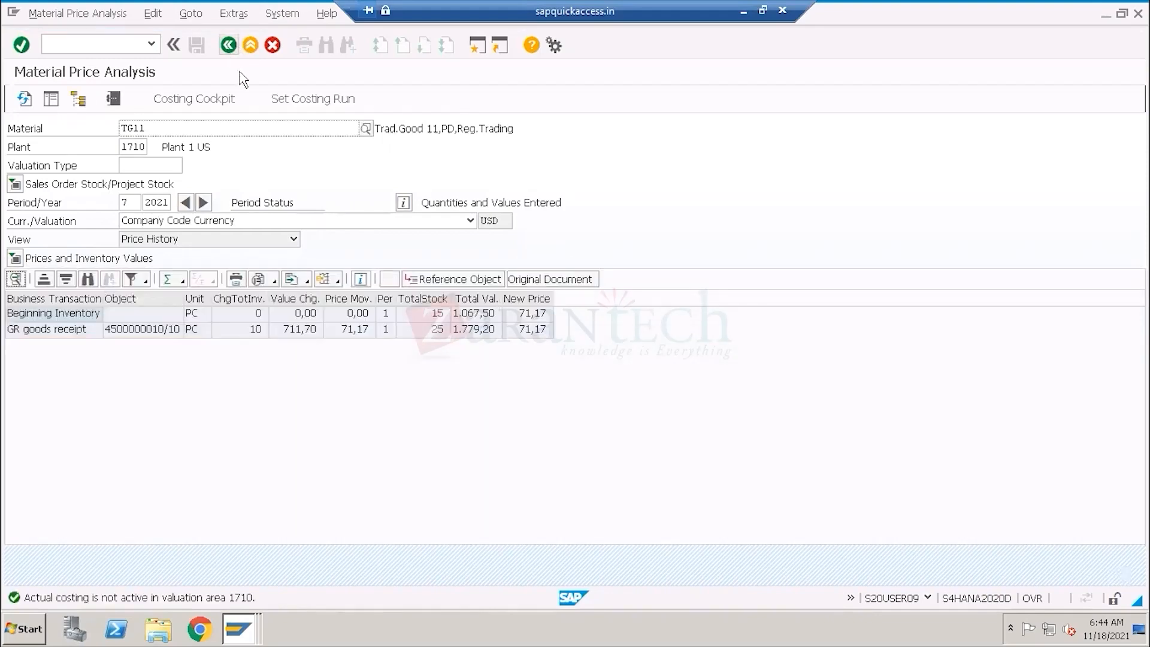
{"action": "left_click", "coordinate": [228, 47]}
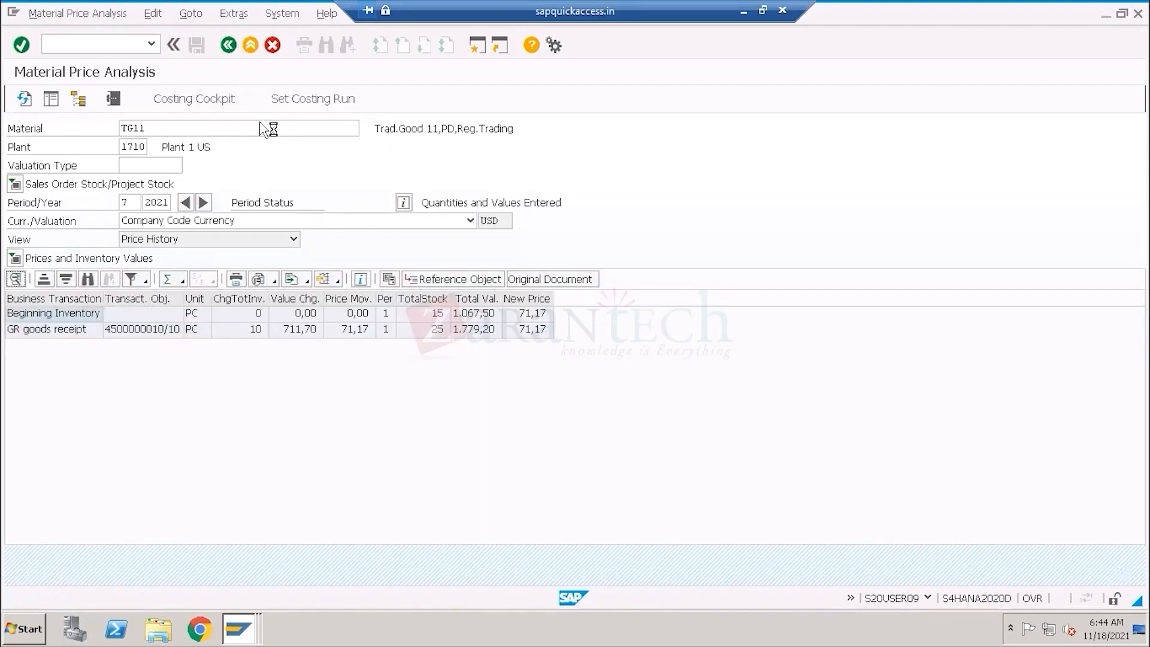
{"action": "left_click", "coordinate": [228, 46]}
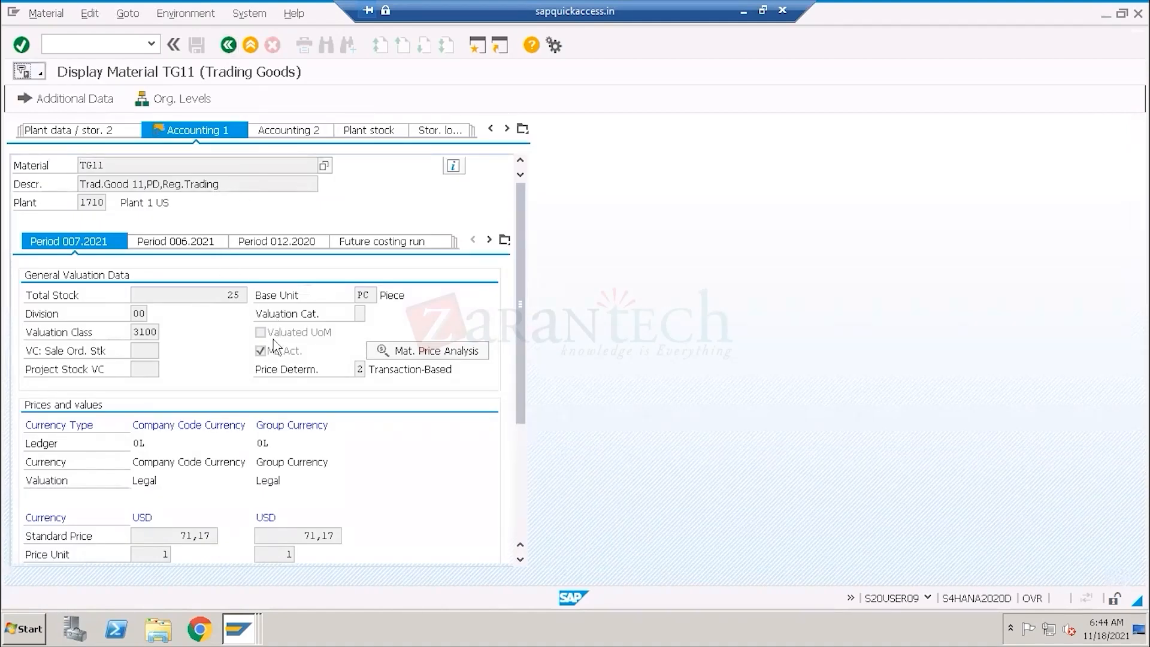
{"action": "left_click", "coordinate": [268, 357]}
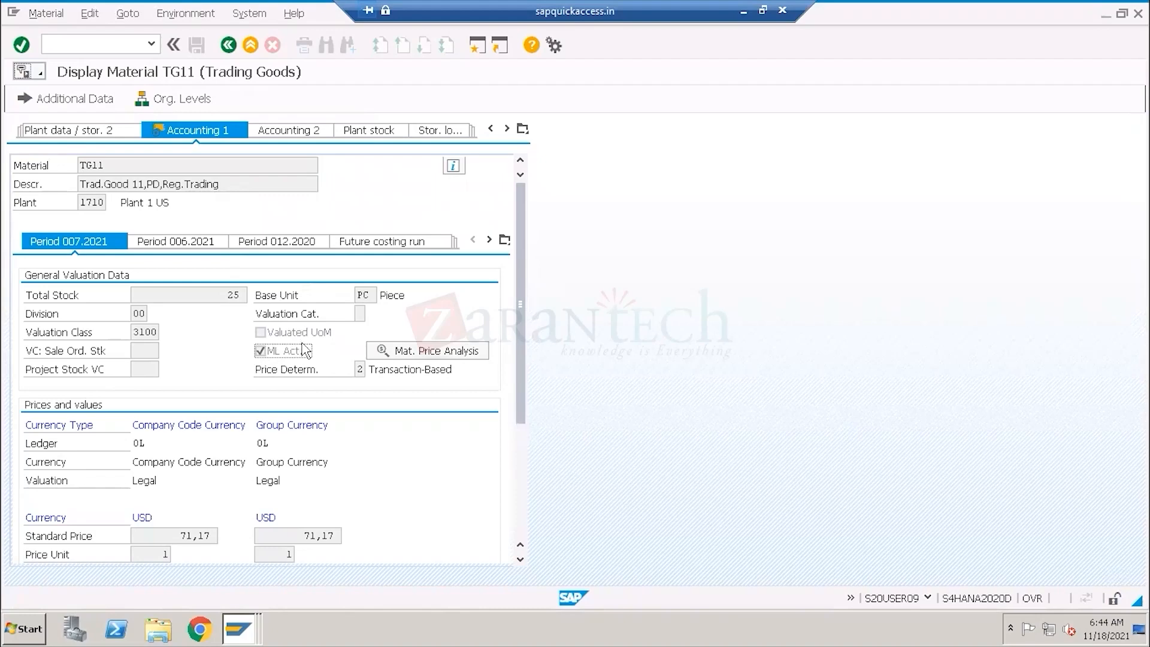
- Switch to the individual characteristics session, go back to the implementation guide, and review the activities for assigning and activating the material ledger
{"action": "left_click", "coordinate": [250, 627]}
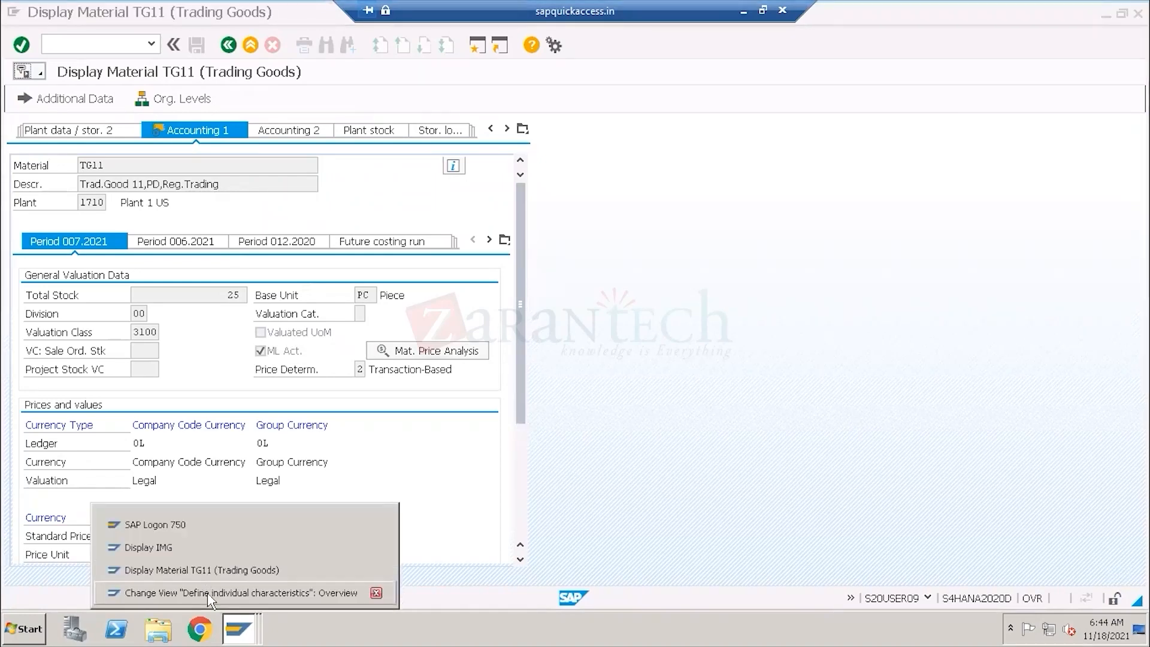
{"action": "left_click", "coordinate": [213, 601]}
{"action": "left_click", "coordinate": [228, 45]}
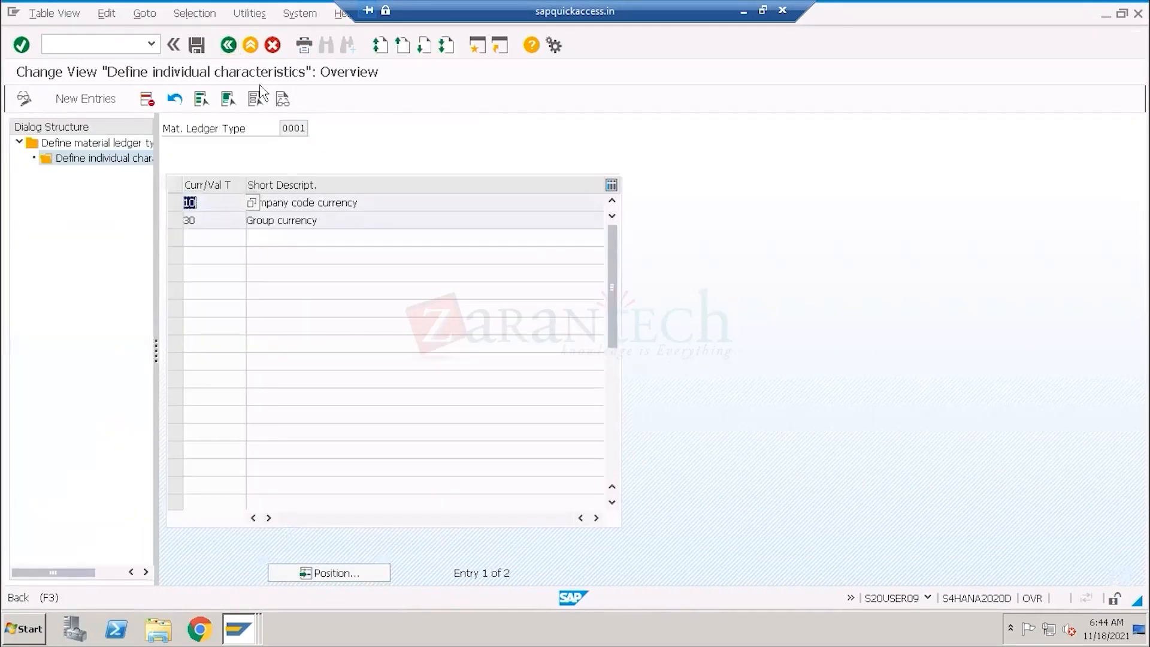
{"action": "left_click", "coordinate": [228, 46]}
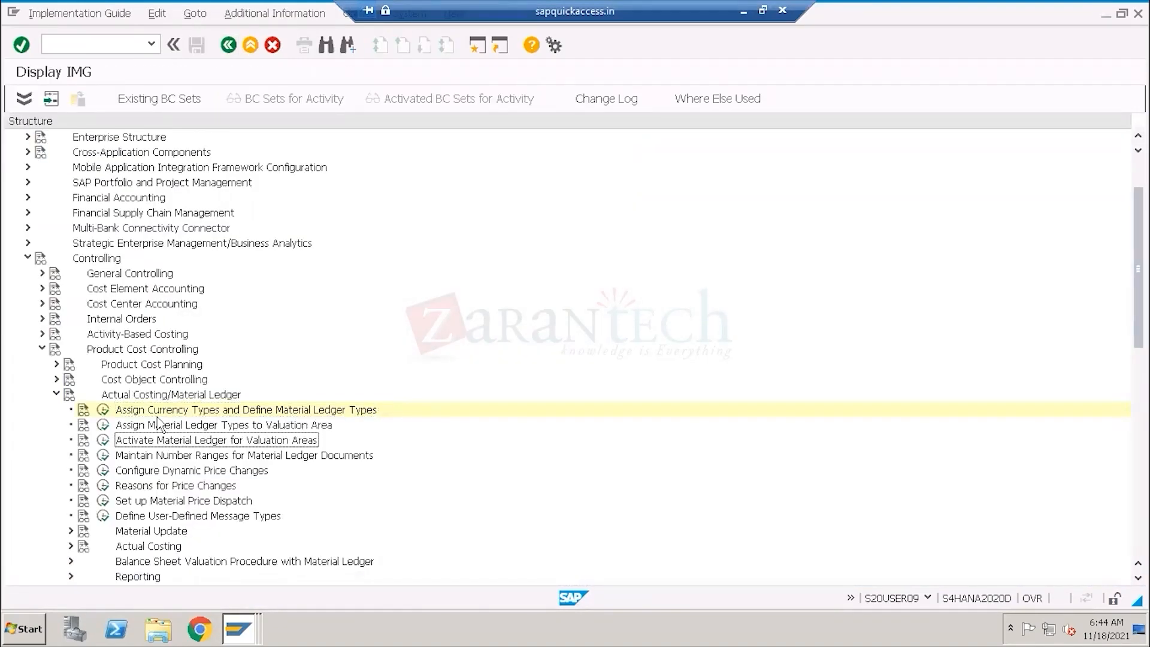
{"action": "left_click", "coordinate": [164, 424]}
{"action": "left_click", "coordinate": [180, 440]}
- Check the currency types defined for material ledger type TEST in its individual characteristics and return to the implementation guide
{"action": "left_click", "coordinate": [103, 410]}
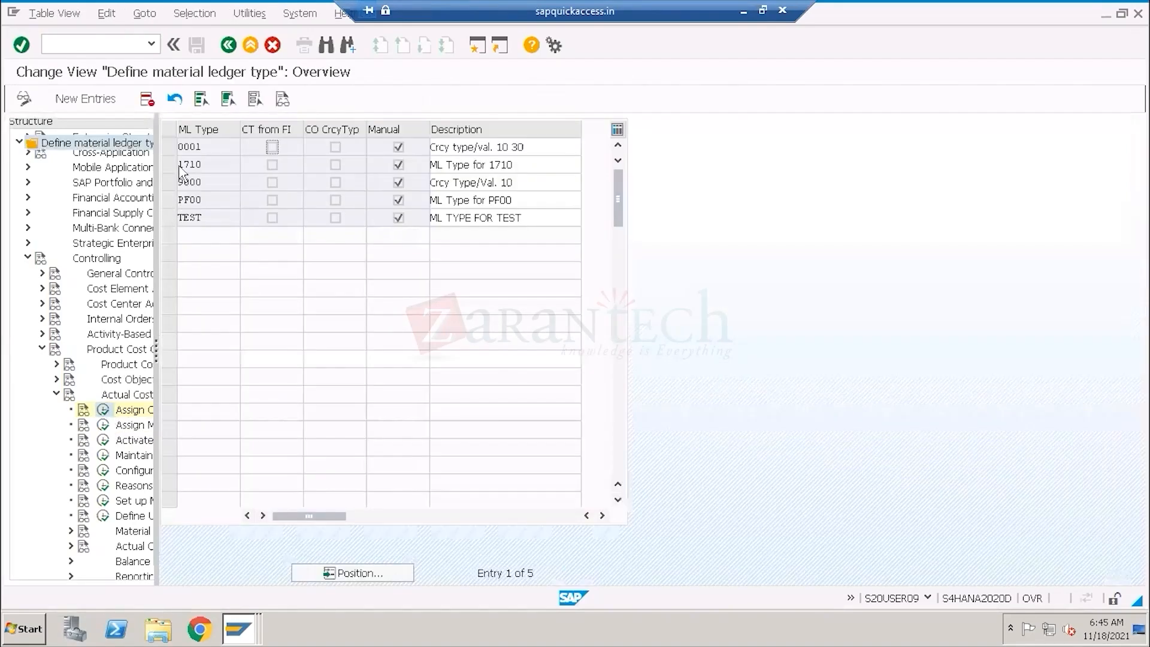
{"action": "left_click", "coordinate": [169, 218]}
{"action": "double_click", "coordinate": [108, 165]}
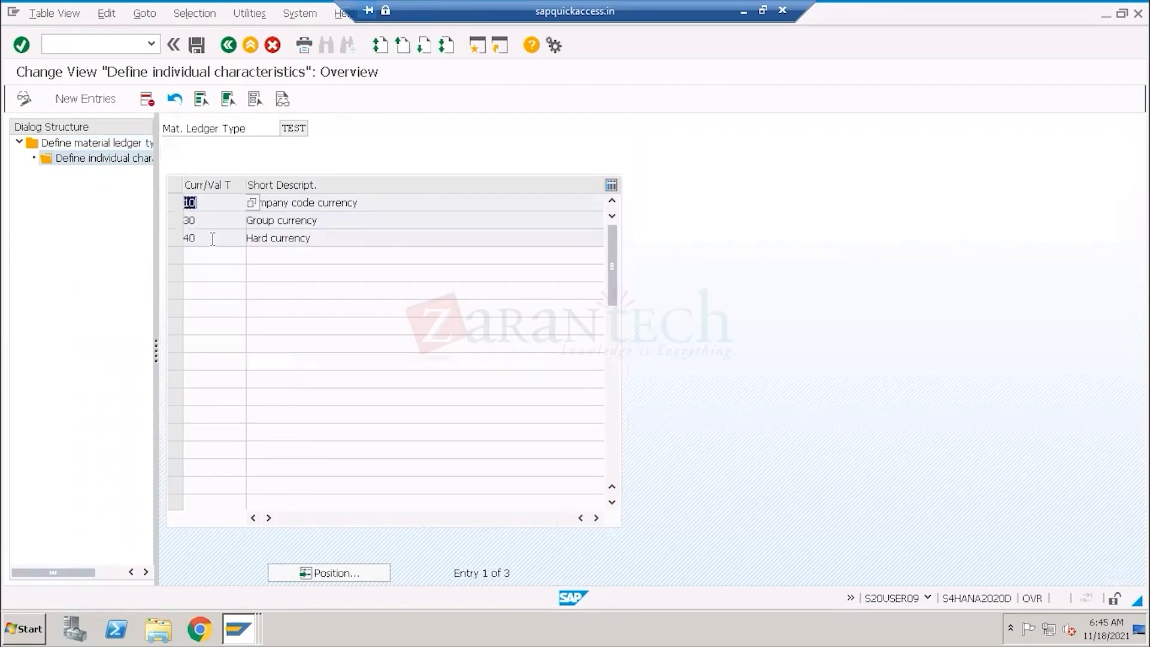
{"action": "left_click_drag", "start_coordinate": [211, 221], "coordinate": [173, 221]}
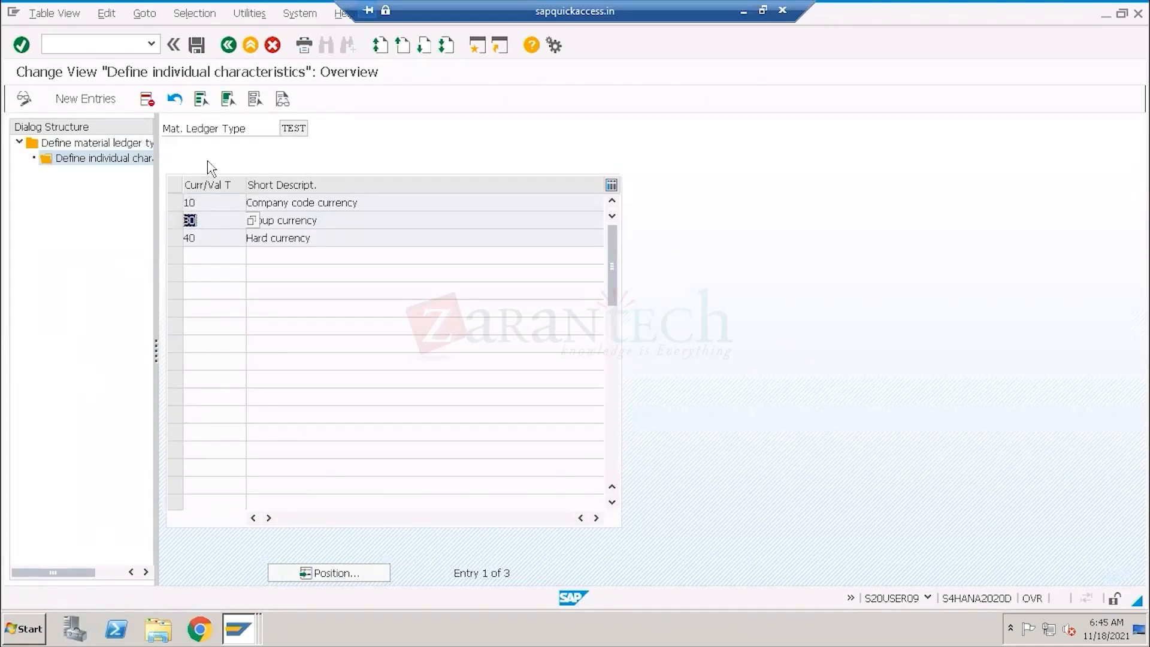
{"action": "double_click", "coordinate": [293, 128]}
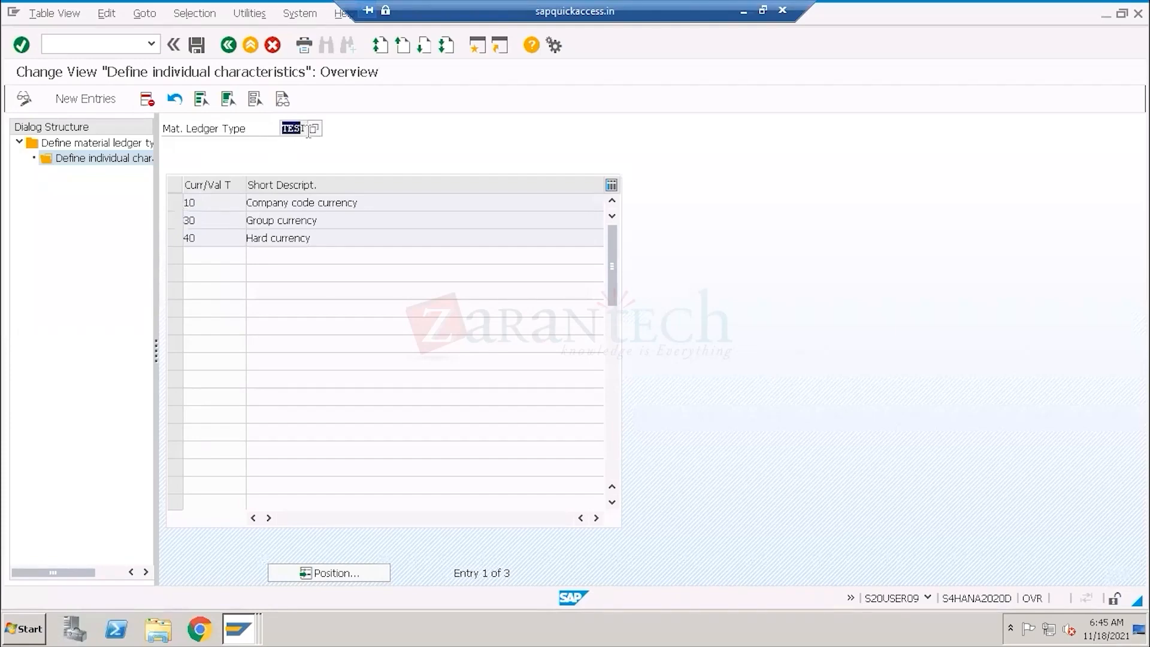
{"action": "left_click", "coordinate": [228, 47]}
{"action": "left_click", "coordinate": [228, 48]}
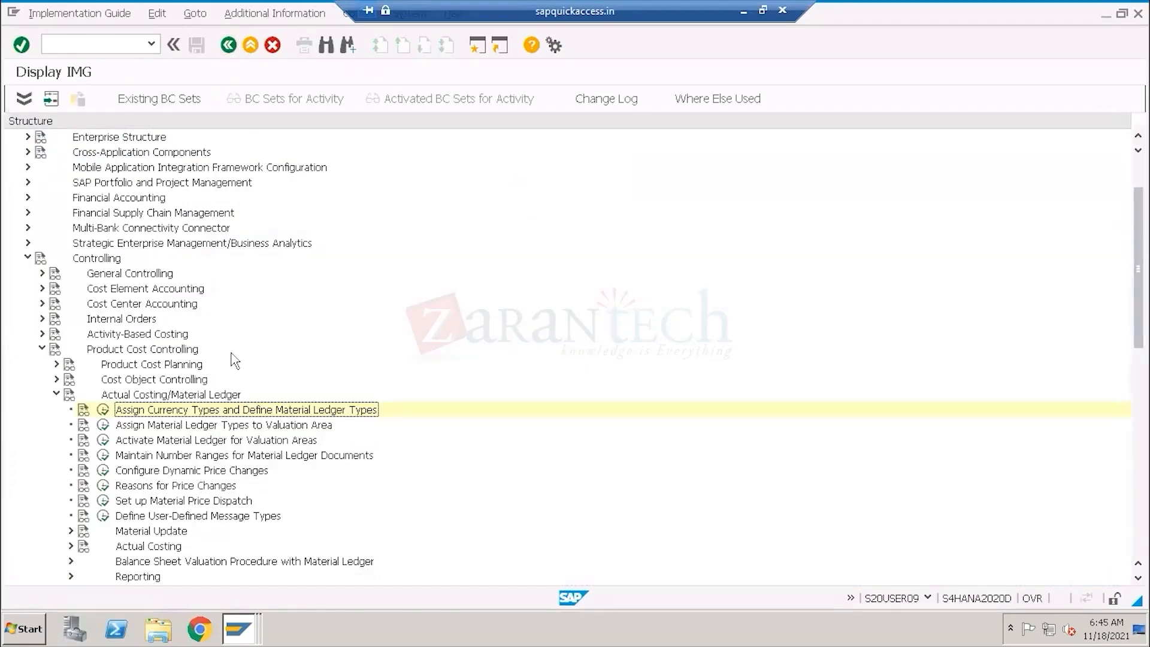
- Open the assignment of material ledger types to valuation areas and examine the company code and ledger type of ZT01 and ZT02
{"action": "left_click", "coordinate": [140, 426]}
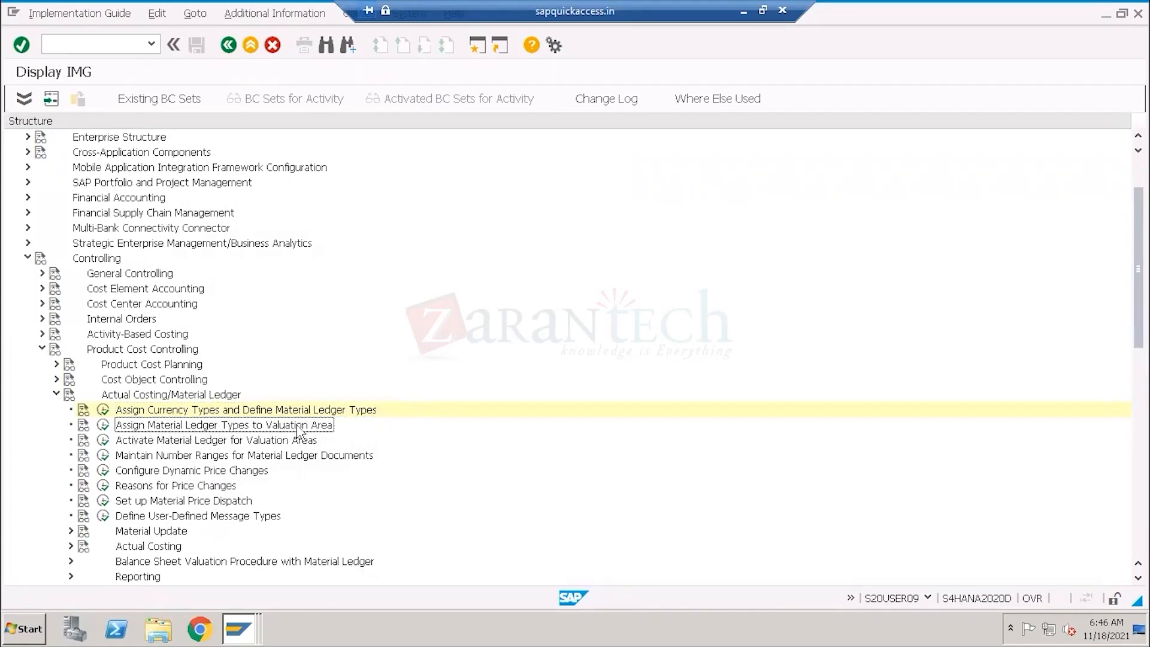
{"action": "left_click", "coordinate": [103, 425]}
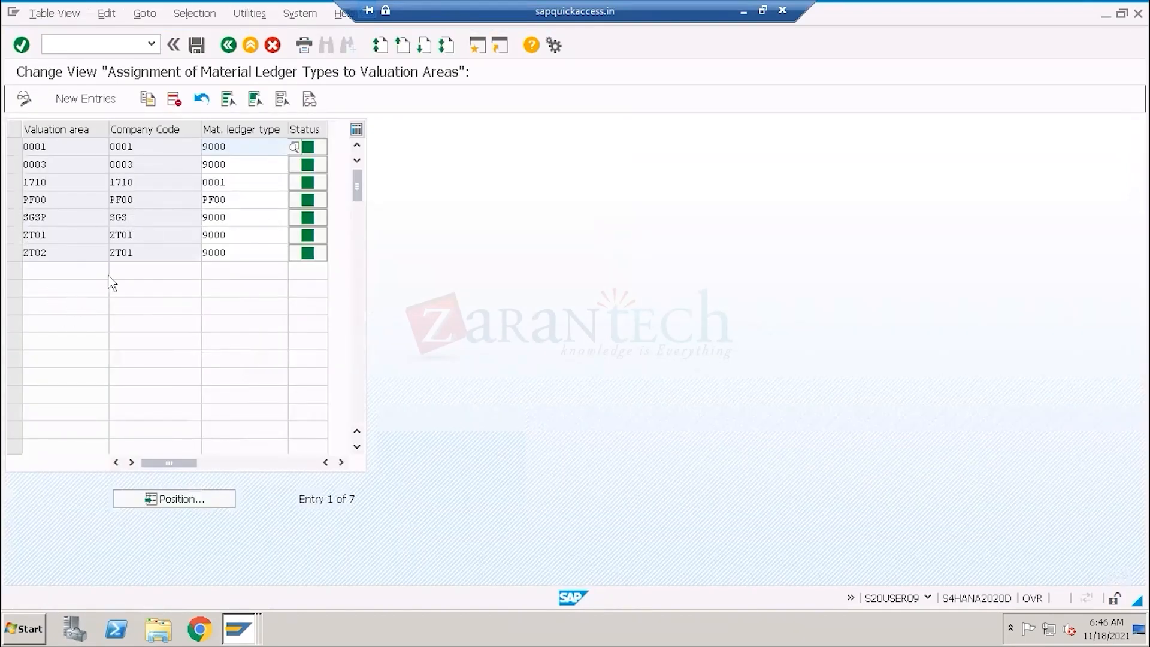
{"action": "left_click", "coordinate": [11, 238]}
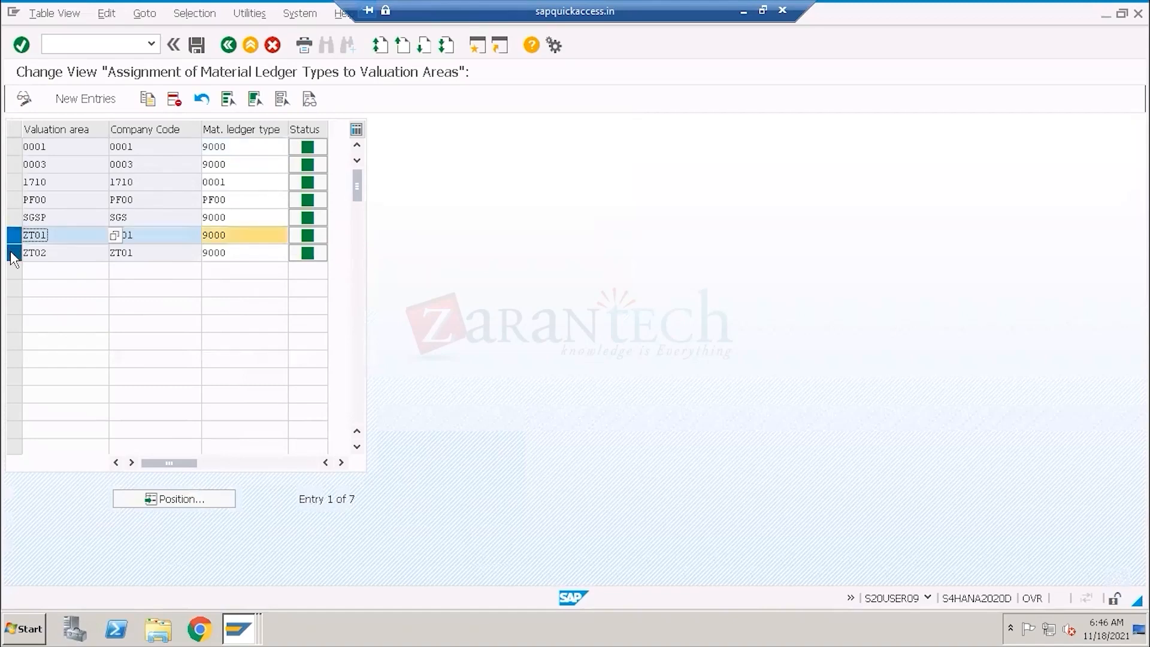
{"action": "left_click", "coordinate": [12, 252]}
{"action": "left_click", "coordinate": [48, 234]}
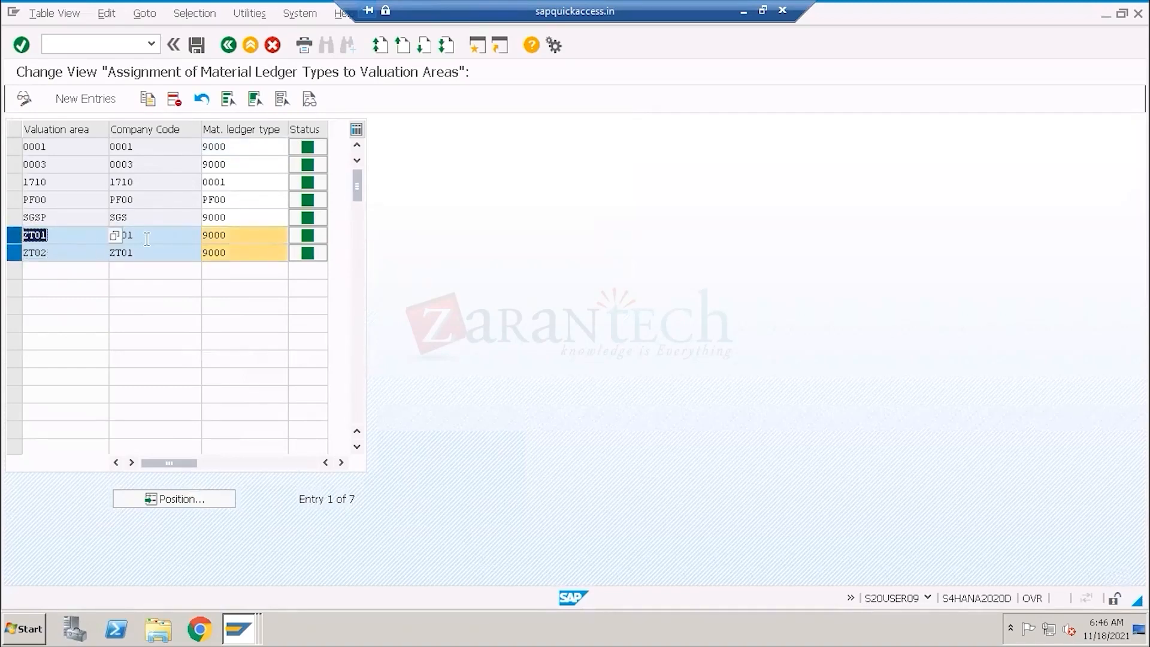
{"action": "left_click", "coordinate": [110, 238]}
{"action": "mouse_move", "coordinate": [110, 237]}
{"action": "left_mouse_down"}
{"action": "mouse_move", "coordinate": [138, 245]}
{"action": "mouse_move", "coordinate": [117, 252]}
{"action": "left_mouse_up"}
{"action": "left_click_drag", "start_coordinate": [226, 235], "coordinate": [191, 257]}
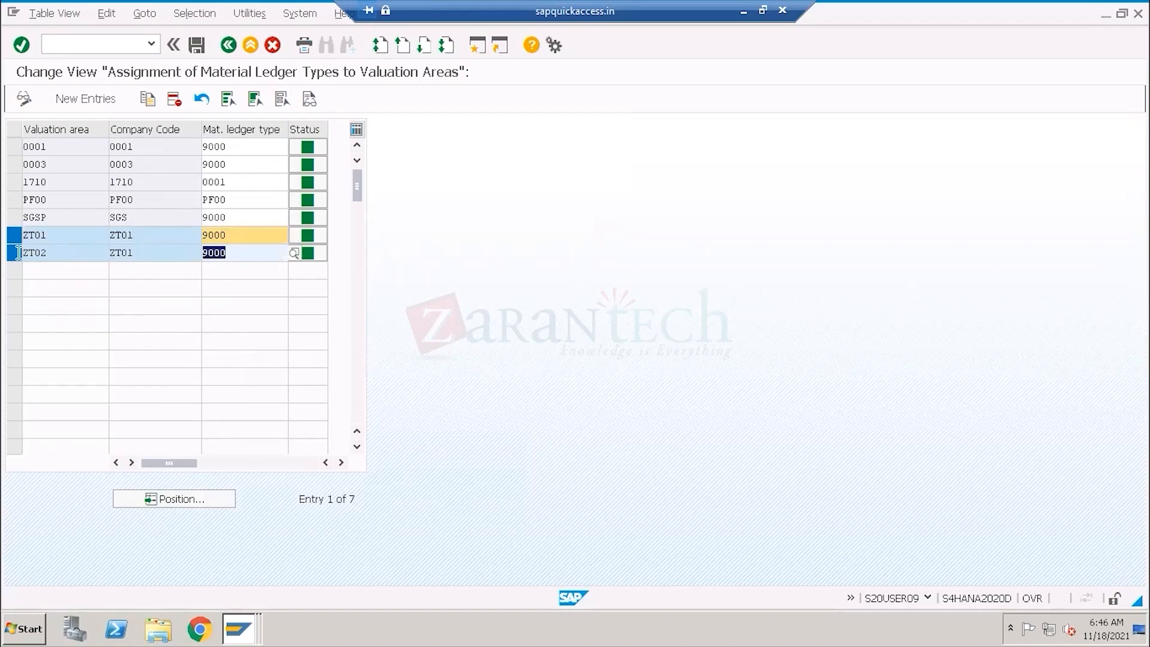
{"action": "left_click_drag", "start_coordinate": [50, 240], "coordinate": [24, 252]}
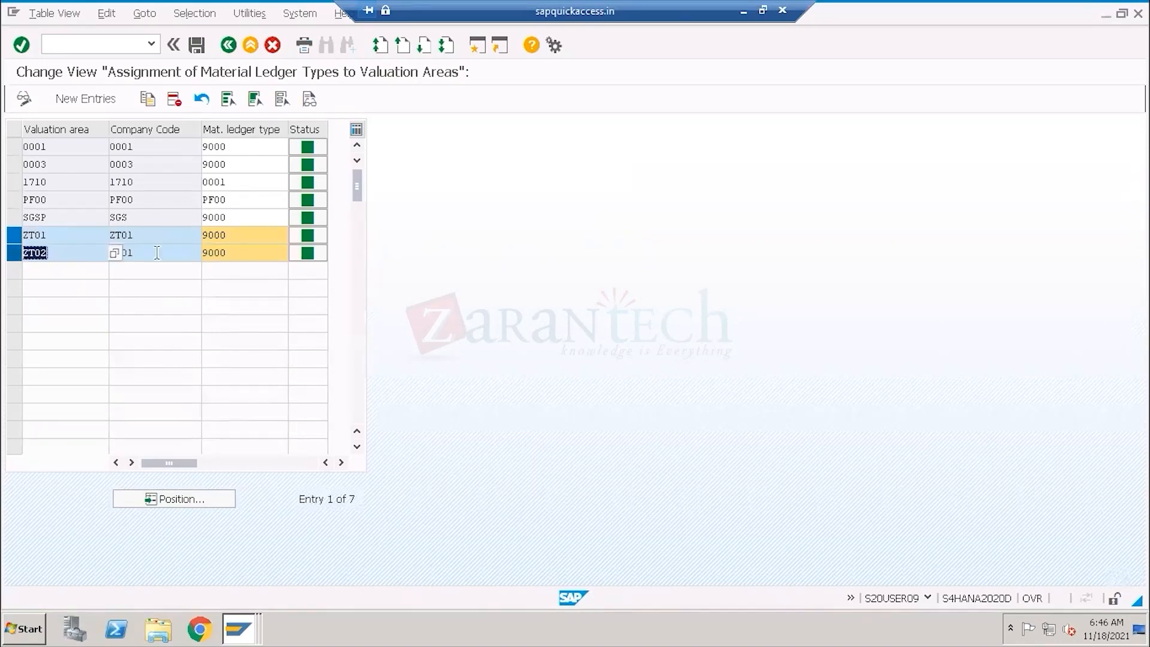
{"action": "left_click_drag", "start_coordinate": [225, 236], "coordinate": [200, 254]}
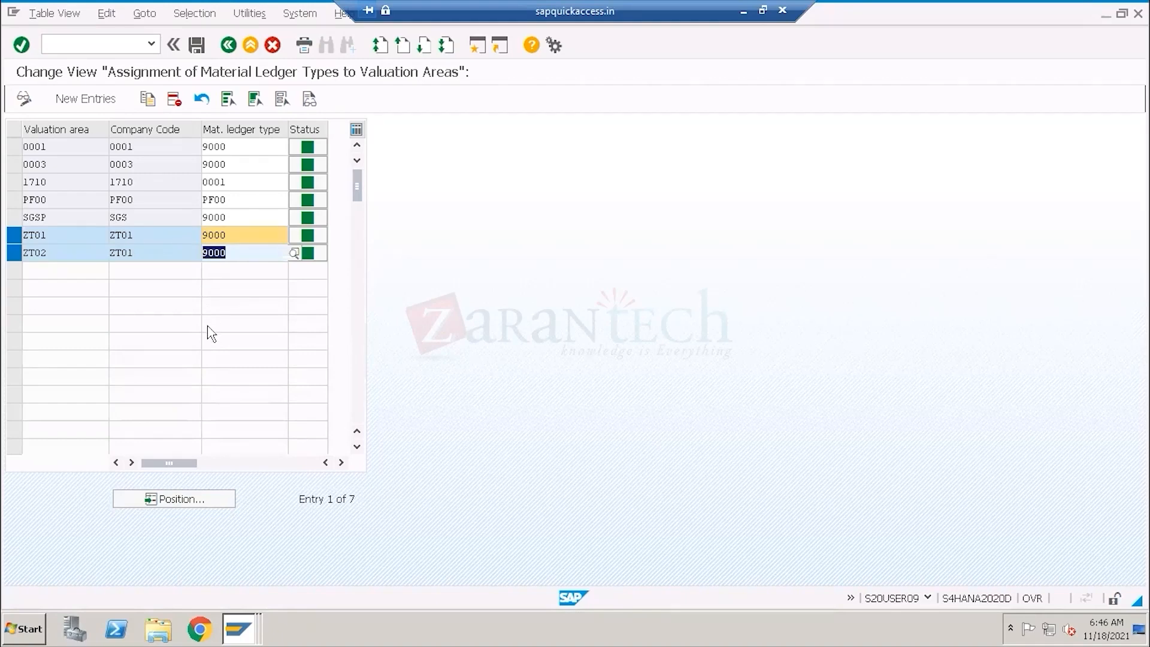
- Deselect valuation areas ZT01 and ZT02 and select valuation area 1710 to check its ledger type assignment
{"action": "left_click", "coordinate": [13, 252]}
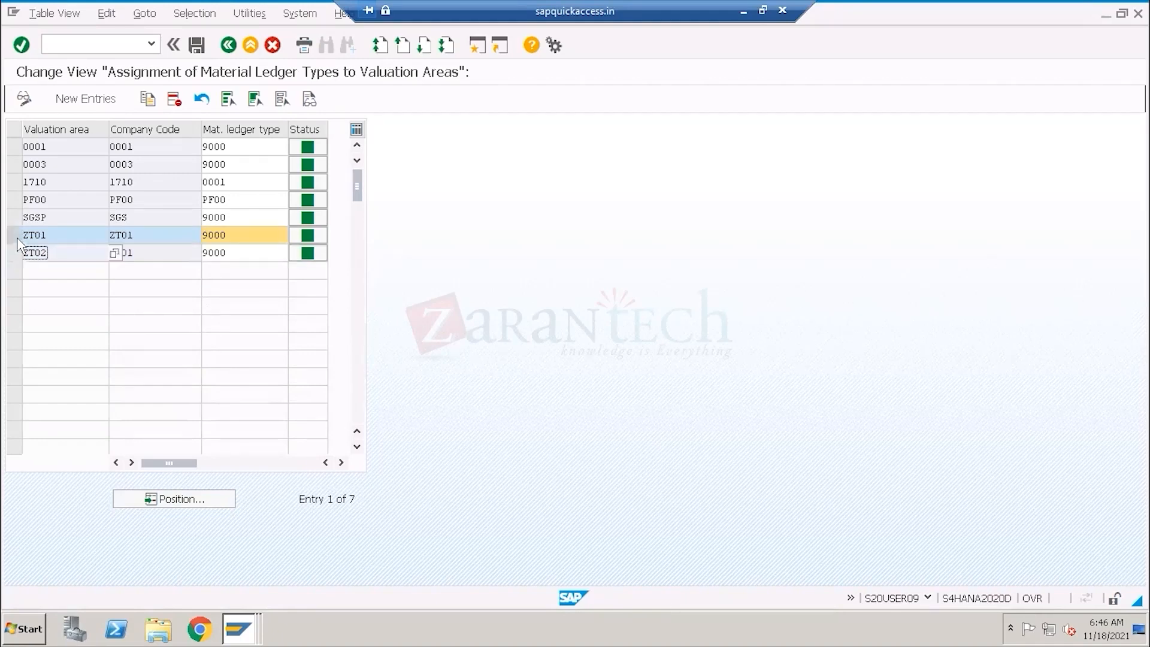
{"action": "left_click", "coordinate": [13, 235]}
{"action": "left_click", "coordinate": [14, 182]}
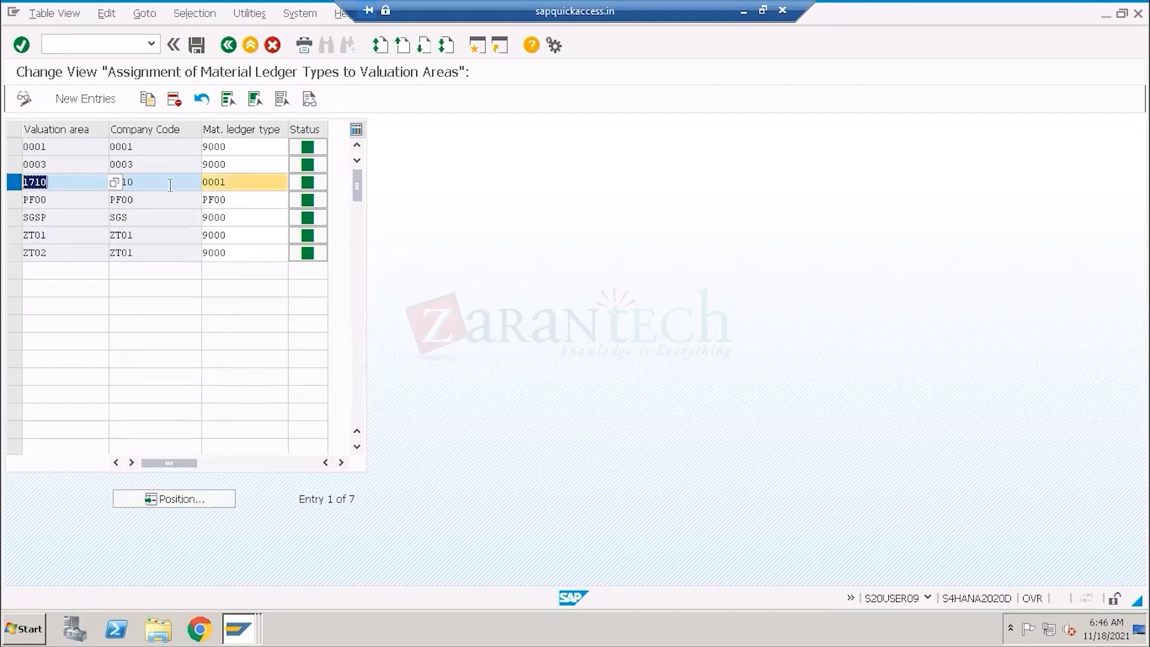
- Check the ledger type assigned to valuation area 1710, return to the implementation guide, and collapse the Controlling structure
{"action": "left_click_drag", "start_coordinate": [229, 179], "coordinate": [187, 182]}
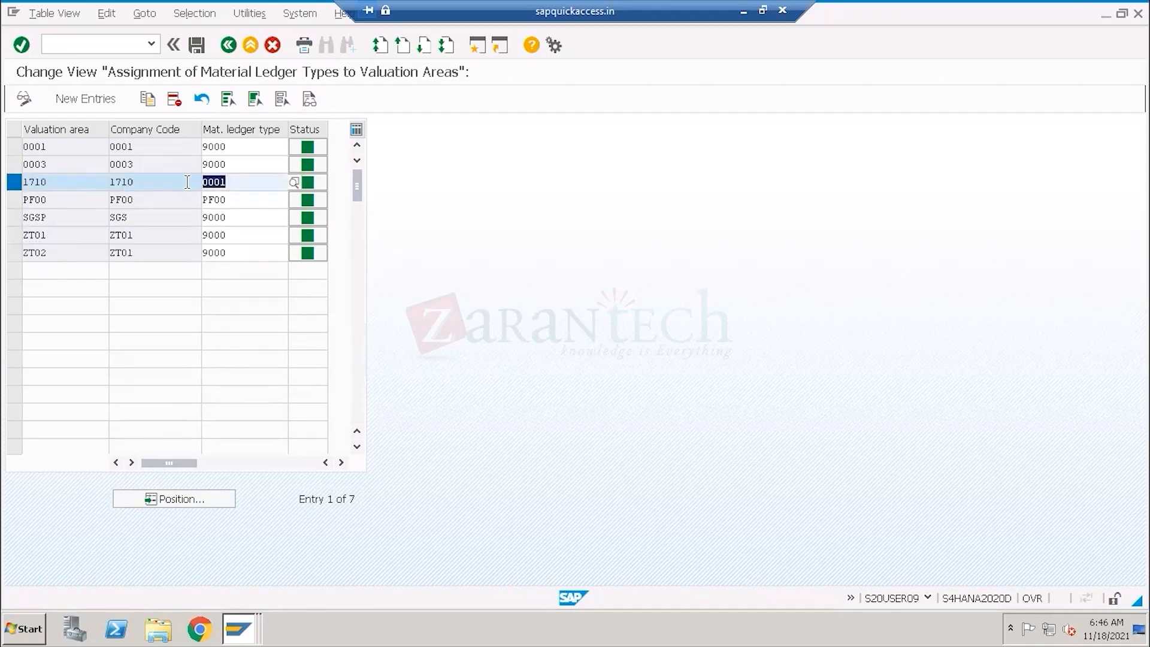
{"action": "left_click_drag", "start_coordinate": [228, 180], "coordinate": [192, 183]}
{"action": "left_click", "coordinate": [228, 46]}
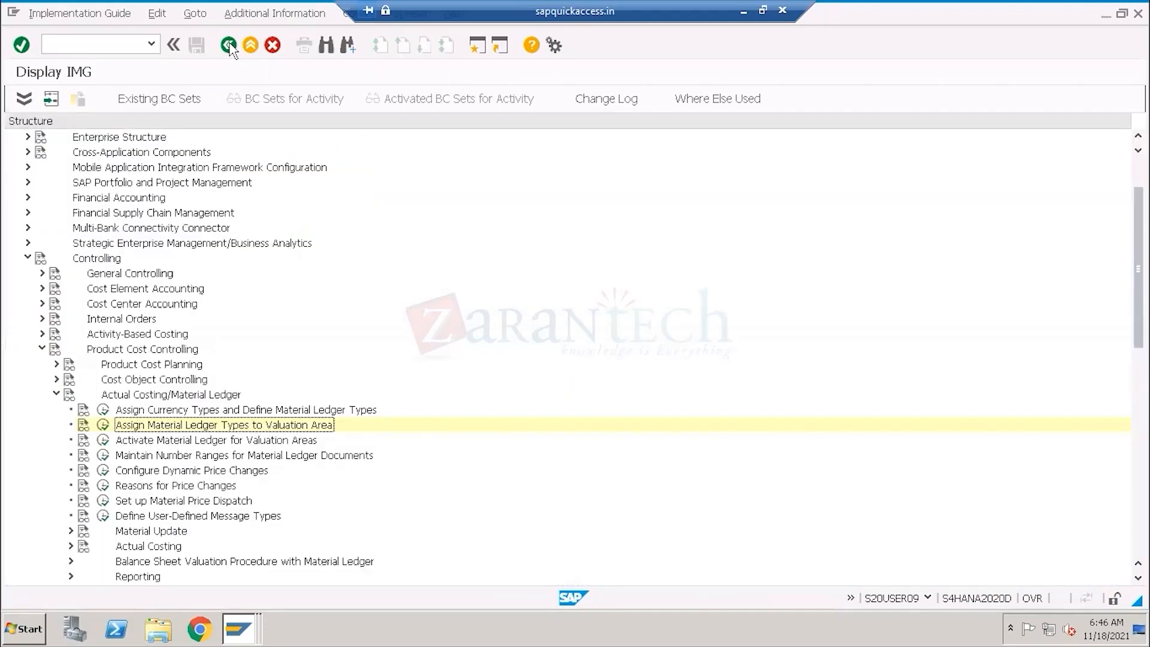
{"action": "left_click", "coordinate": [56, 394]}
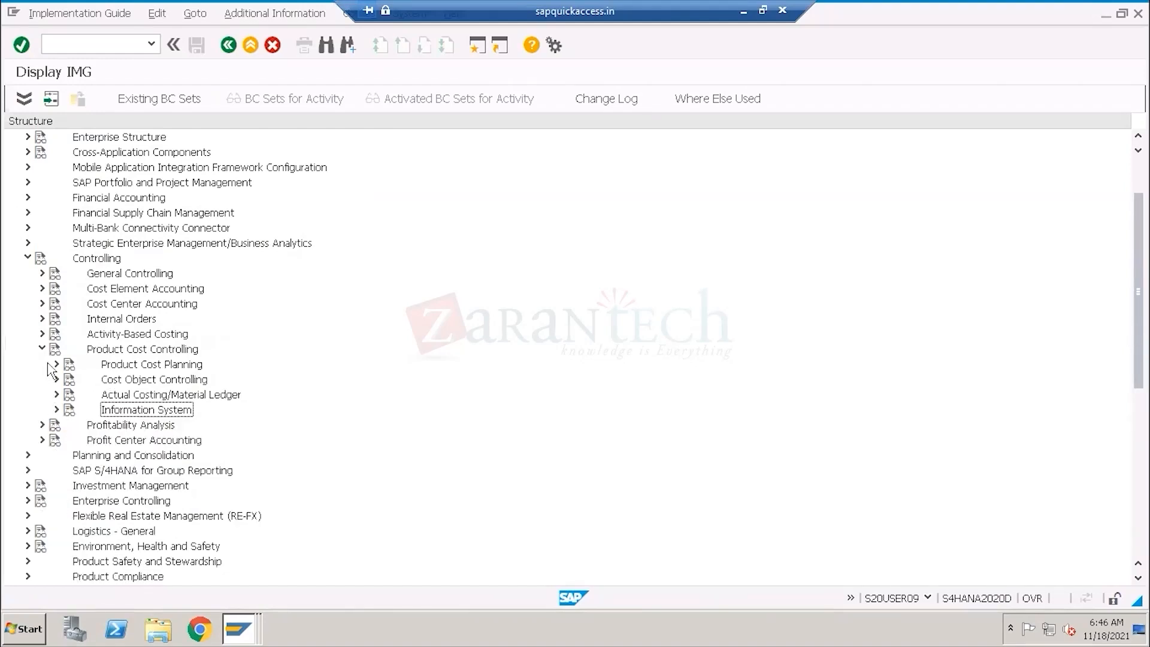
{"action": "left_click", "coordinate": [42, 349]}
{"action": "left_click", "coordinate": [28, 258]}
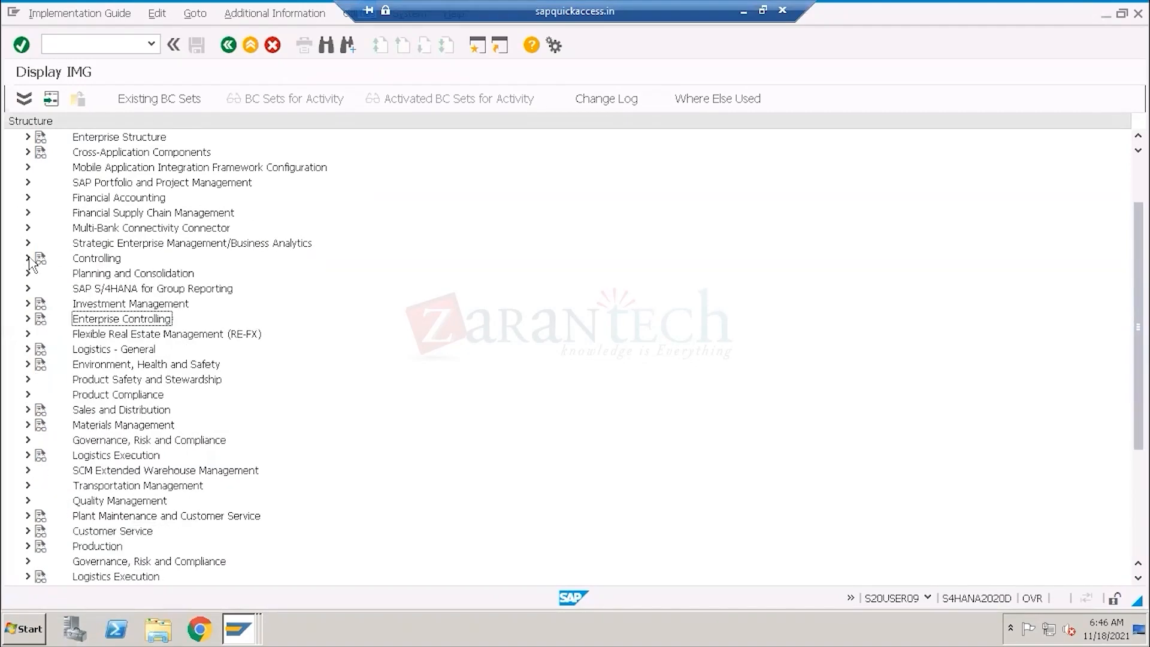
- Switch to the purchase order session and examine the plant and document number of the standard purchase order for TG11
{"action": "left_click", "coordinate": [236, 629]}
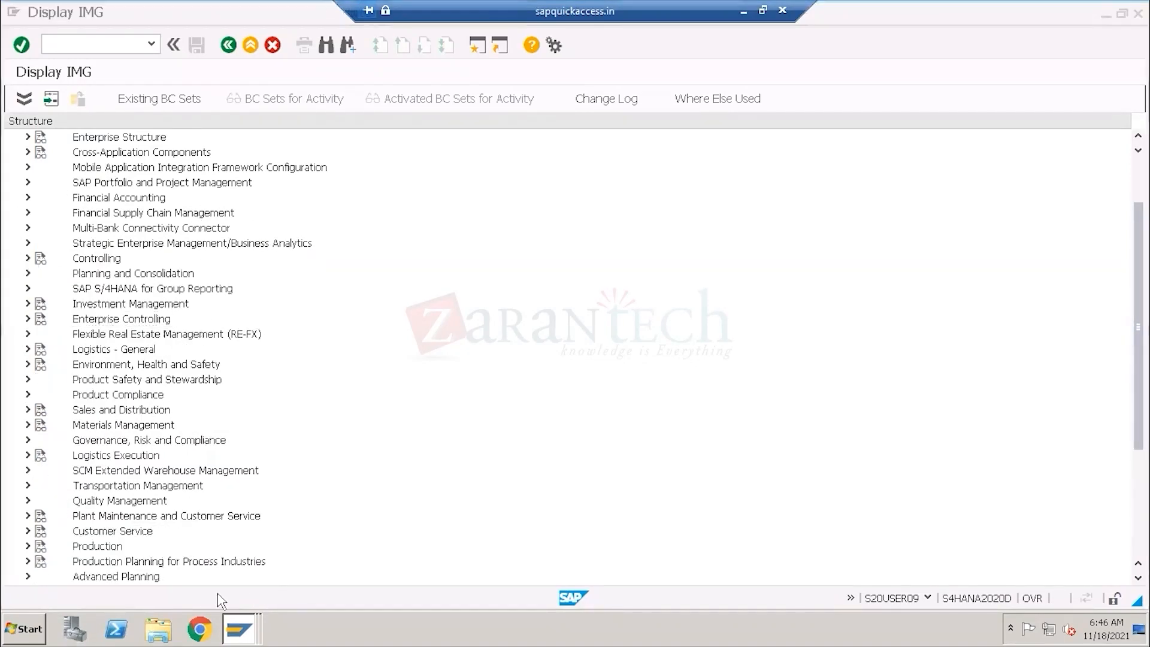
{"action": "left_click", "coordinate": [251, 570]}
{"action": "left_click", "coordinate": [227, 46]}
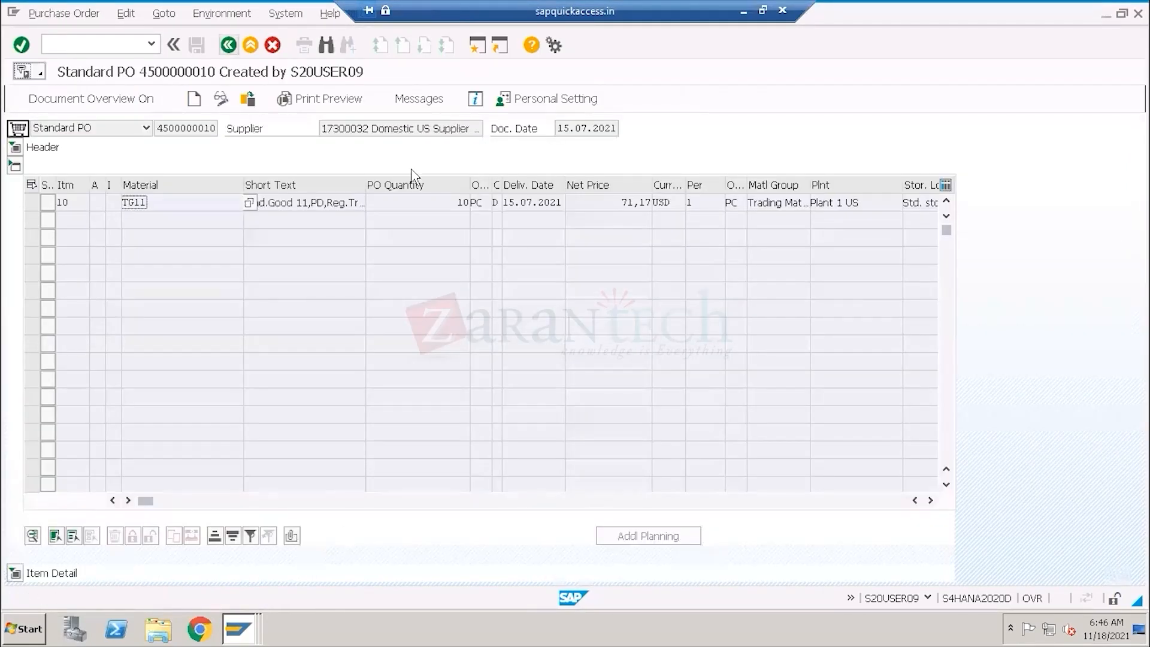
{"action": "left_click_drag", "start_coordinate": [810, 202], "coordinate": [860, 203]}
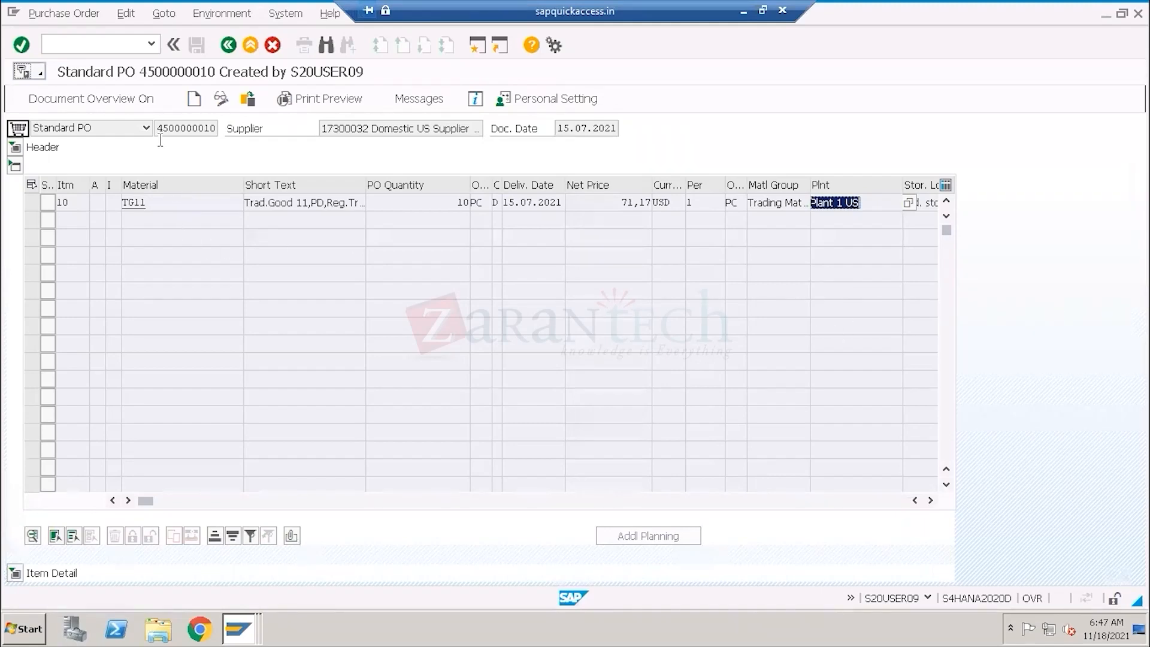
{"action": "left_click_drag", "start_coordinate": [156, 127], "coordinate": [217, 127]}
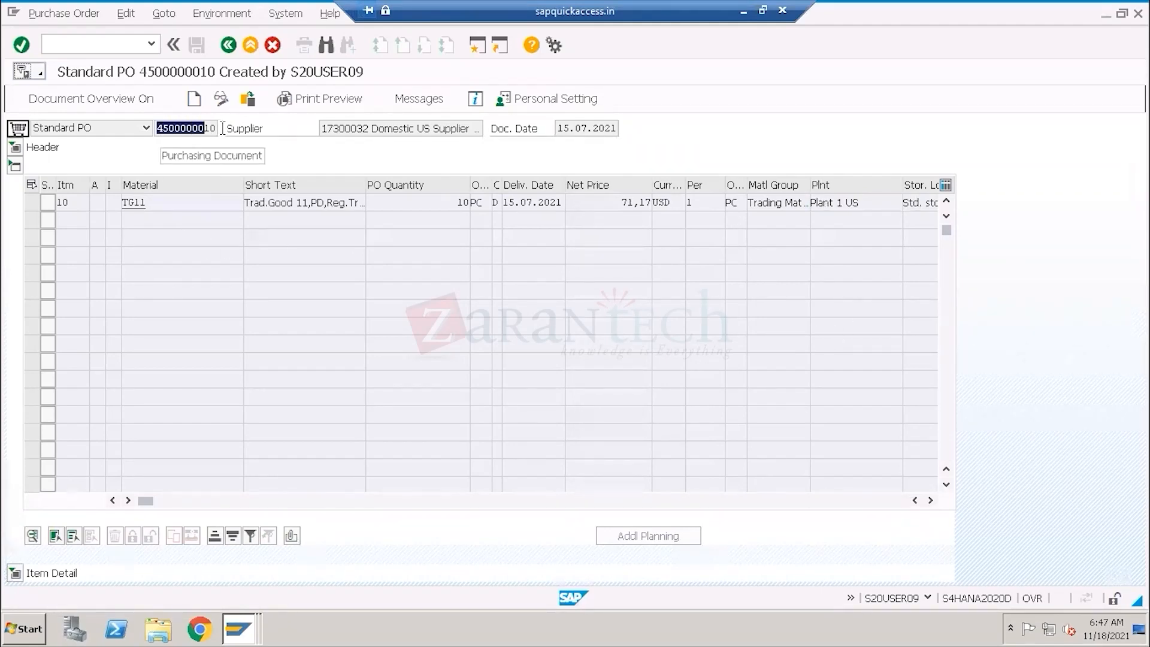
{"action": "left_click", "coordinate": [309, 161]}
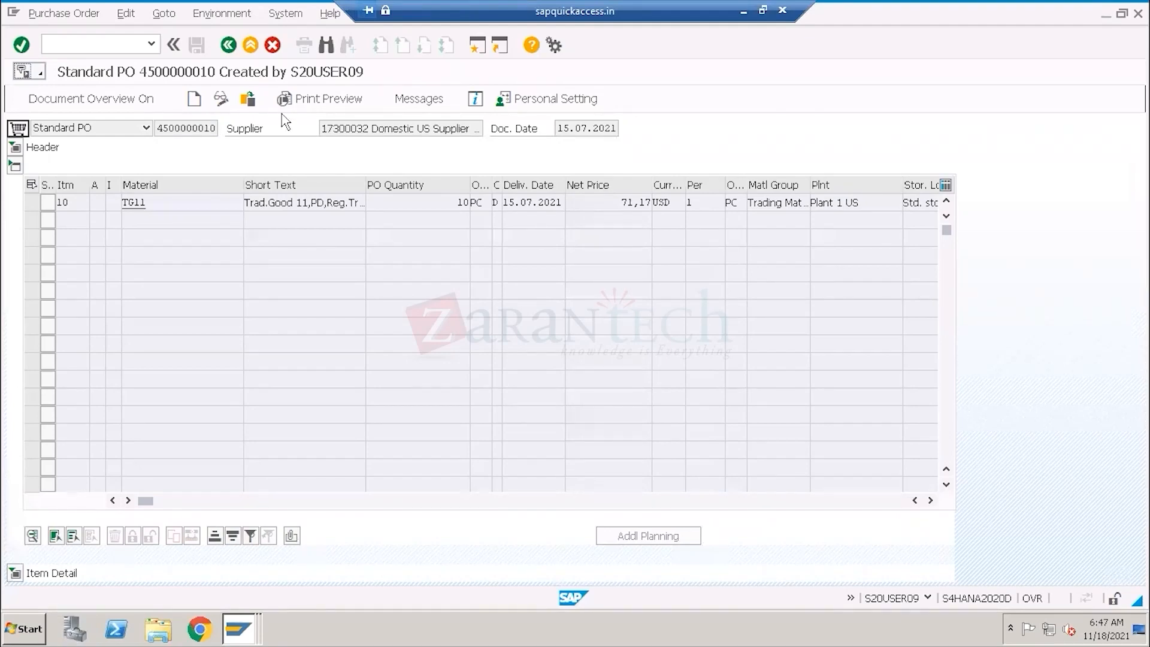
- Leave the displayed purchase order, start purchase order creation with ME21N, and turn on the document overview
{"action": "left_click", "coordinate": [229, 46]}
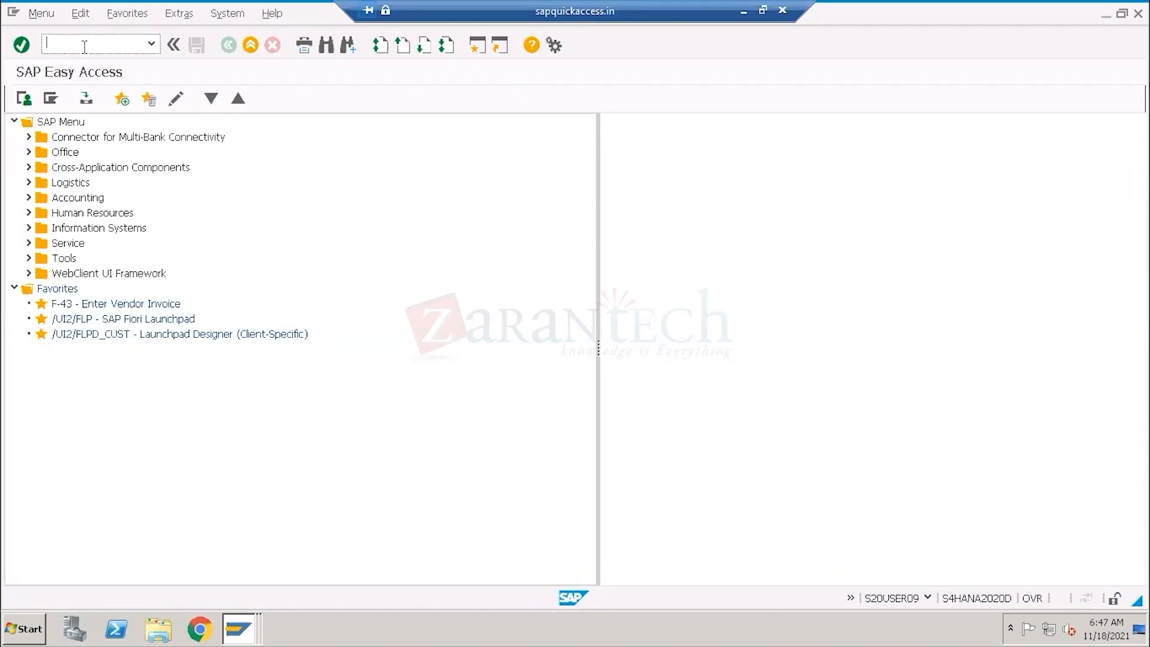
{"action": "type", "text": "ME21N"}
{"action": "key", "text": "Return"}
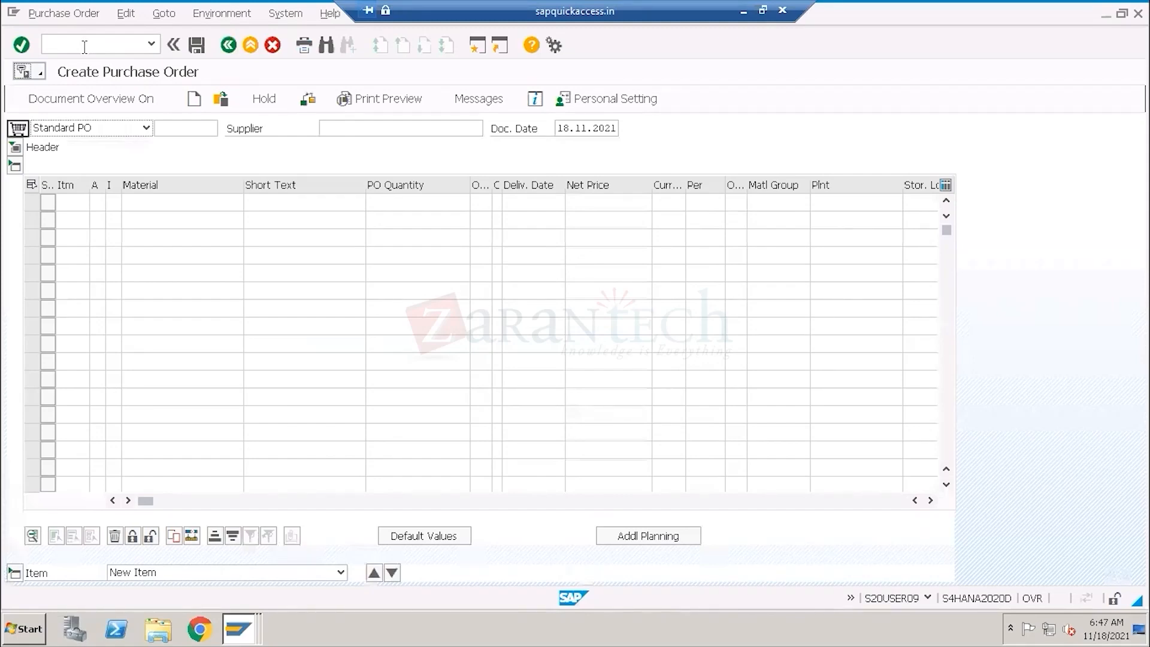
{"action": "left_click", "coordinate": [350, 129]}
{"action": "left_click", "coordinate": [94, 105]}
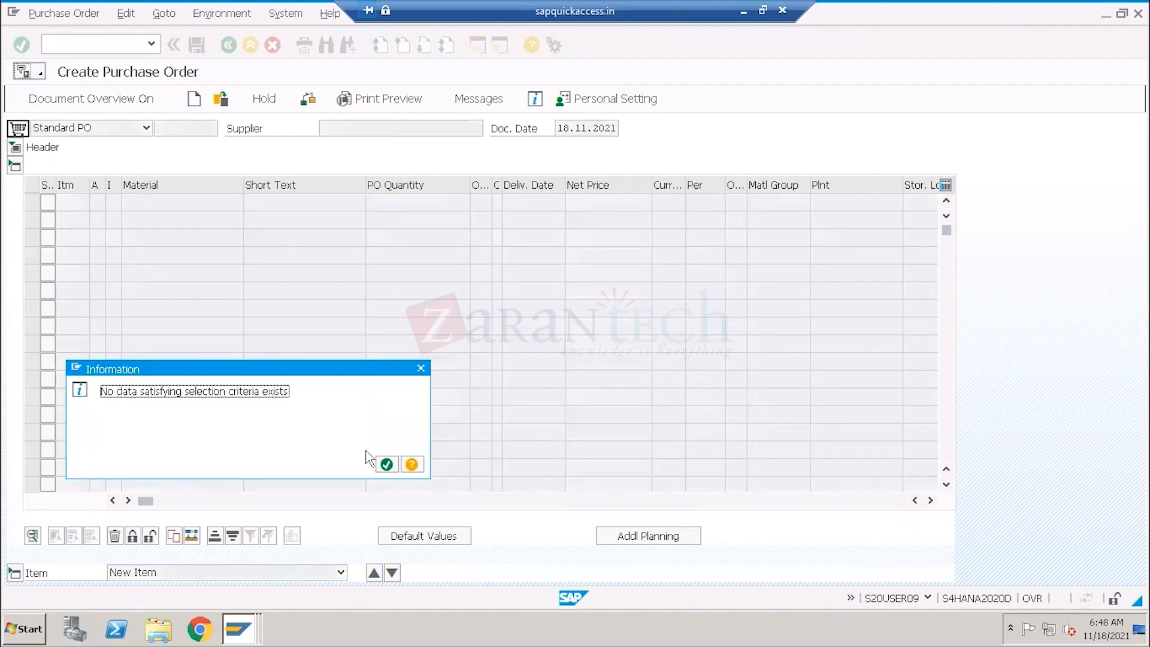
{"action": "left_click", "coordinate": [387, 464]}
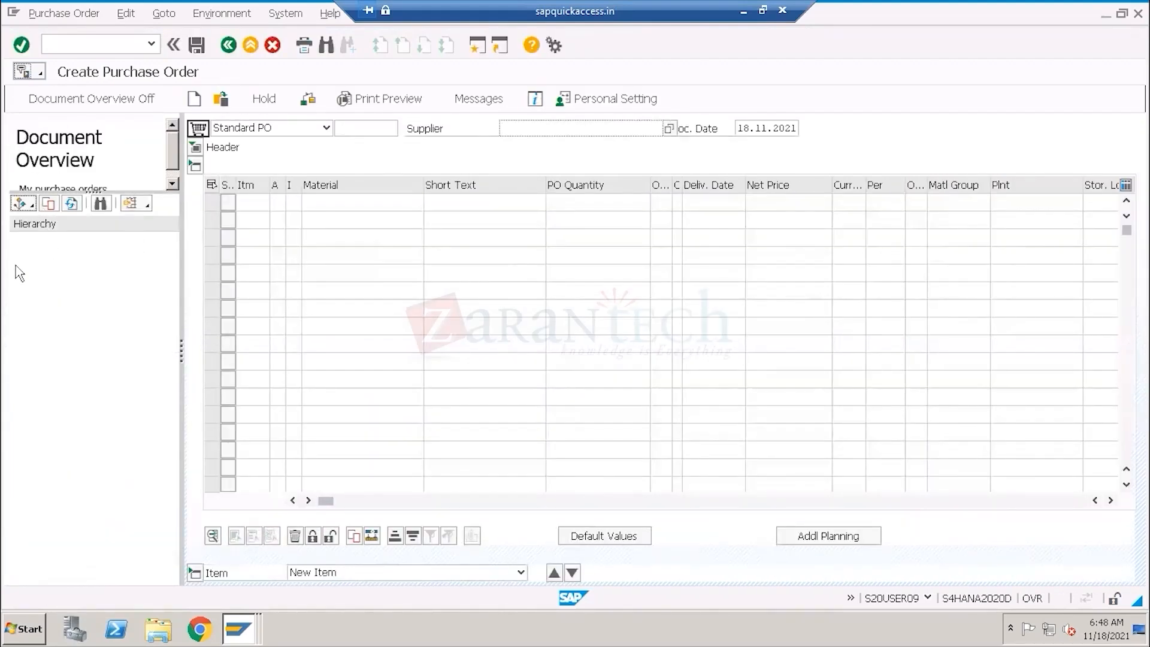
- Open the purchase order selection criteria for the document overview and check the plant and company code
{"action": "left_click", "coordinate": [31, 205]}
{"action": "left_click", "coordinate": [31, 207]}
{"action": "left_click", "coordinate": [31, 206]}
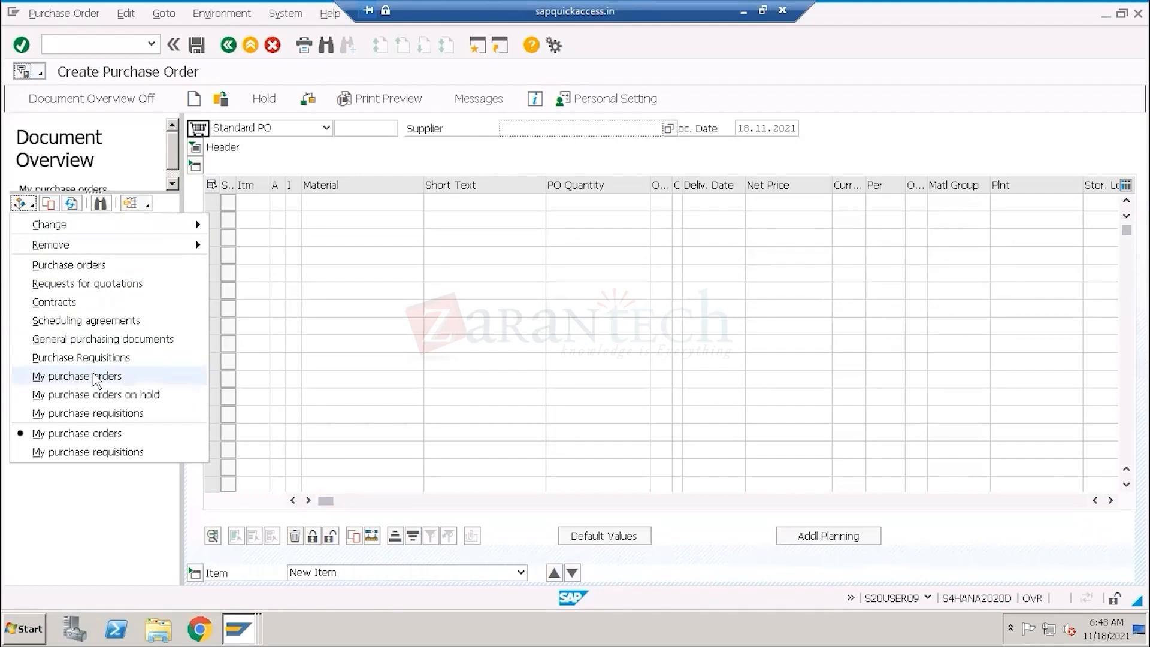
{"action": "left_click", "coordinate": [69, 266]}
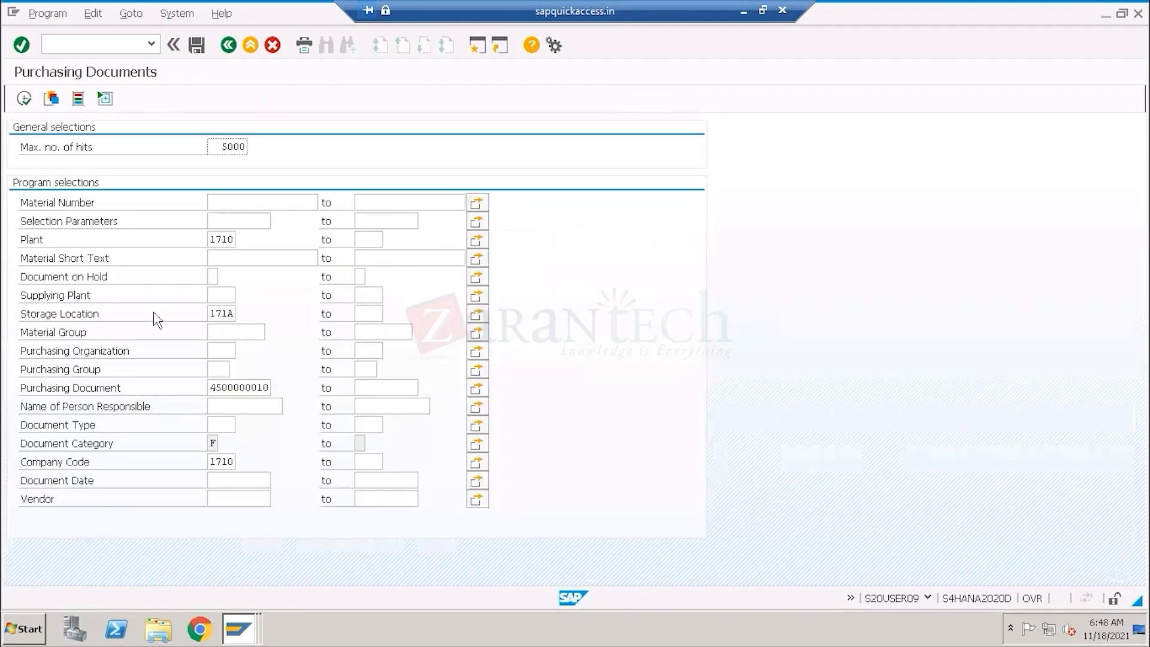
{"action": "left_click", "coordinate": [33, 240]}
{"action": "left_click", "coordinate": [214, 239]}
{"action": "left_click", "coordinate": [189, 461]}
{"action": "left_click_drag", "start_coordinate": [207, 462], "coordinate": [238, 469]}
- Clear the purchasing document criterion and list the purchase orders for plant 1710 and company code 1710
{"action": "left_click", "coordinate": [210, 388]}
{"action": "key", "text": "Delete"}
{"action": "key", "text": "Delete"}
{"action": "key", "text": "Delete"}
{"action": "key", "text": "Delete"}
{"action": "key", "text": "Delete"}
{"action": "key", "text": "Delete"}
{"action": "key", "text": "Delete"}
{"action": "key", "text": "Delete"}
{"action": "key", "text": "Delete"}
{"action": "key", "text": "Delete"}
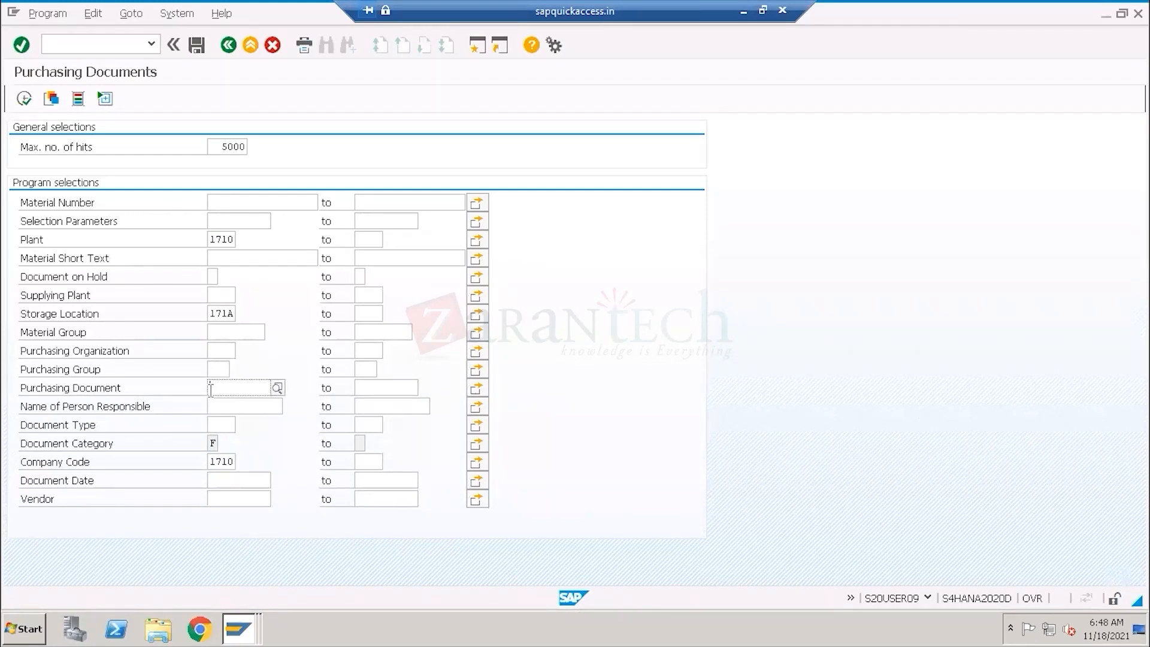
{"action": "double_click", "coordinate": [233, 145]}
{"action": "left_click_drag", "start_coordinate": [211, 239], "coordinate": [235, 239]}
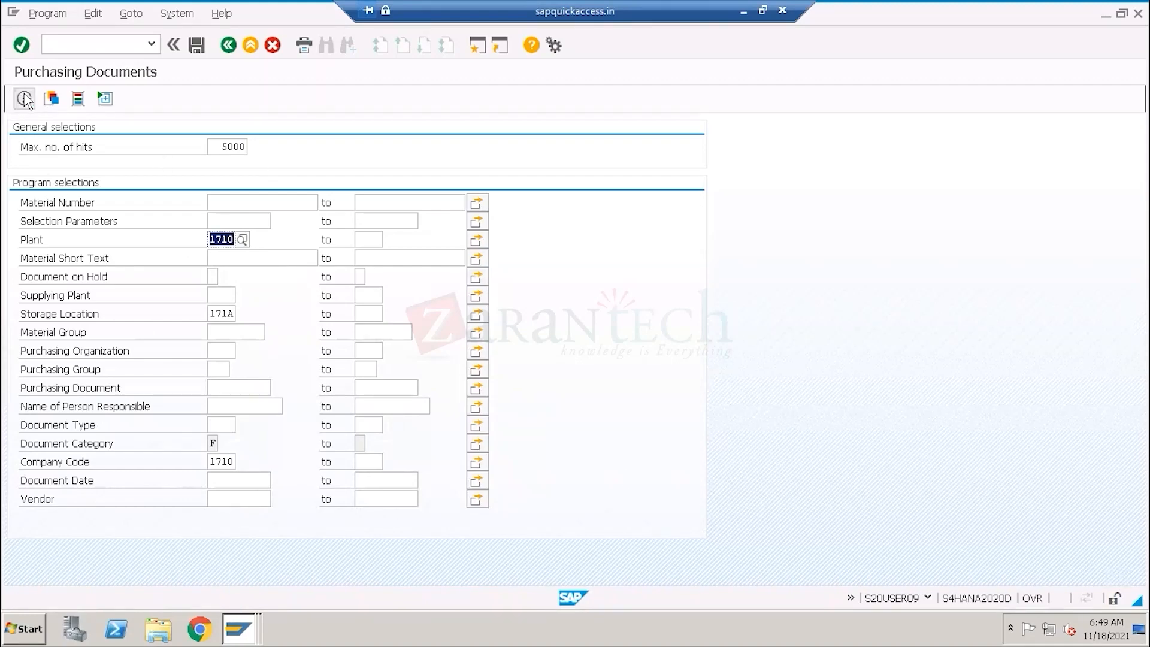
{"action": "left_click", "coordinate": [24, 99]}
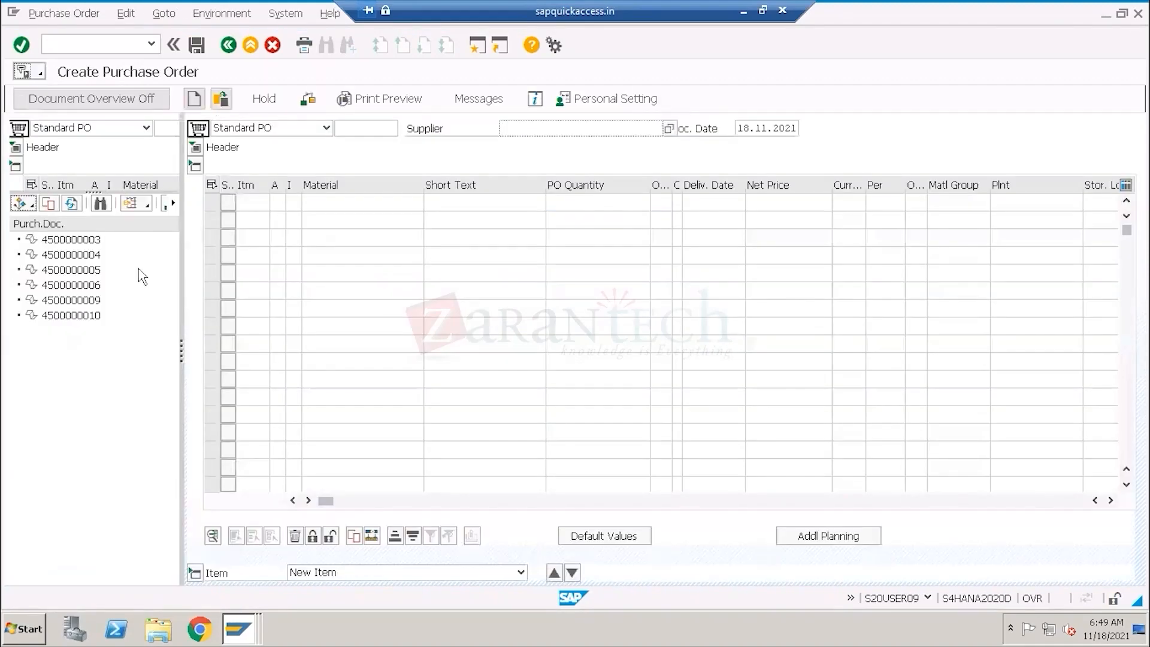
- Open several of the listed purchase orders in turn and review their item data and purchase order history
{"action": "left_click", "coordinate": [698, 191]}
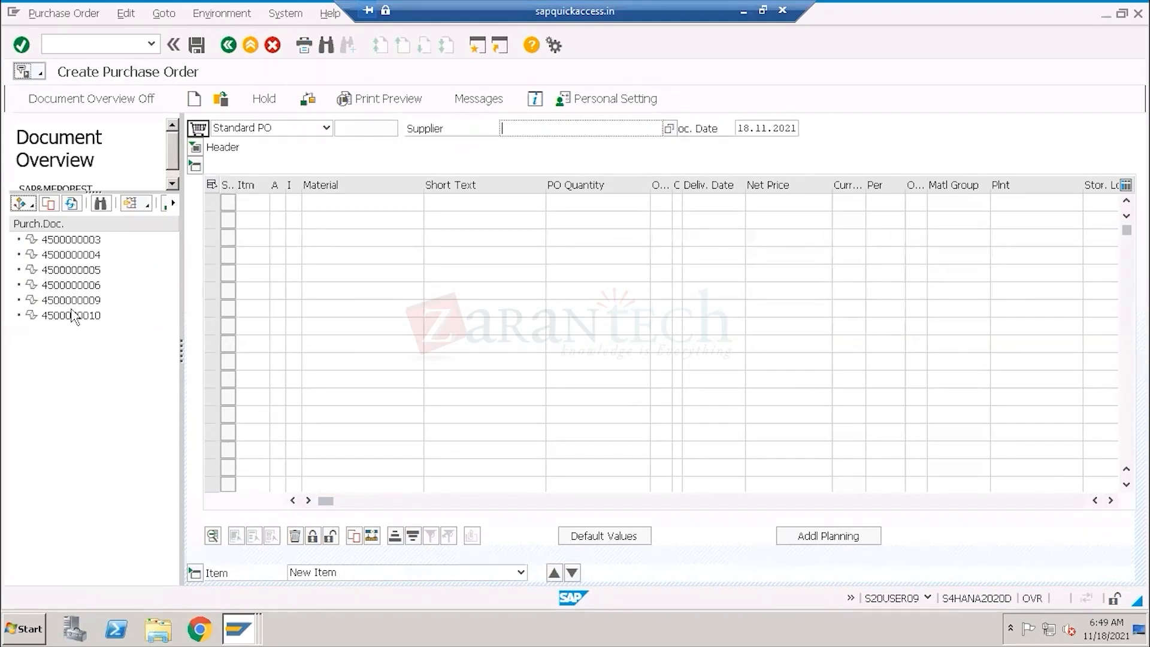
{"action": "double_click", "coordinate": [69, 240]}
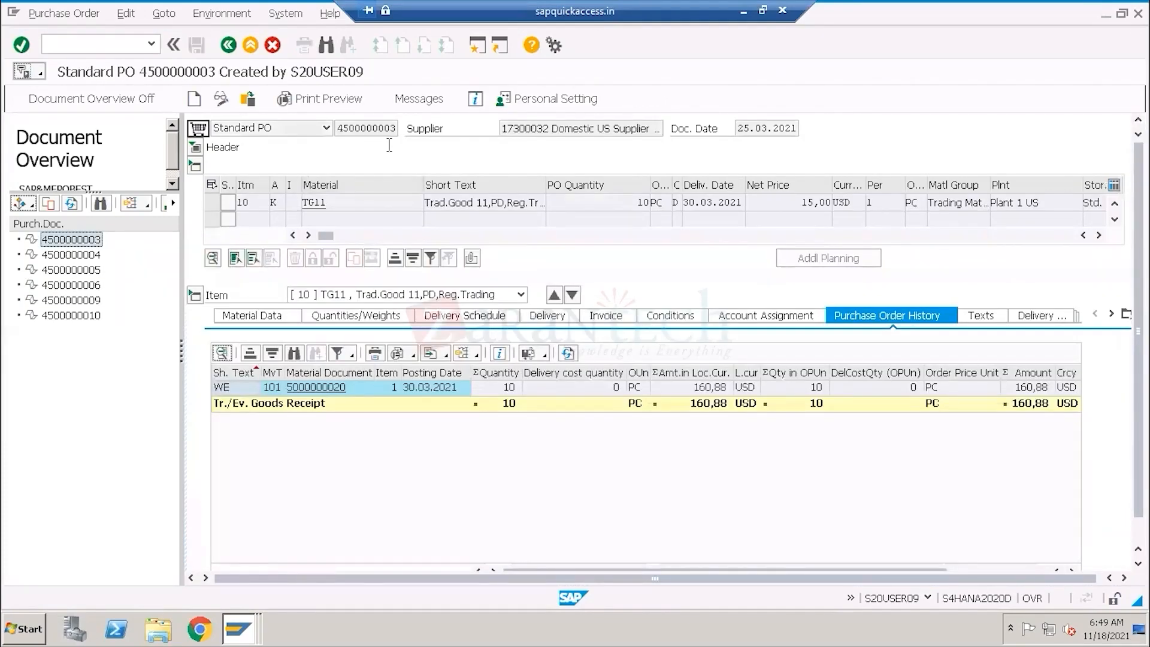
{"action": "double_click", "coordinate": [55, 257]}
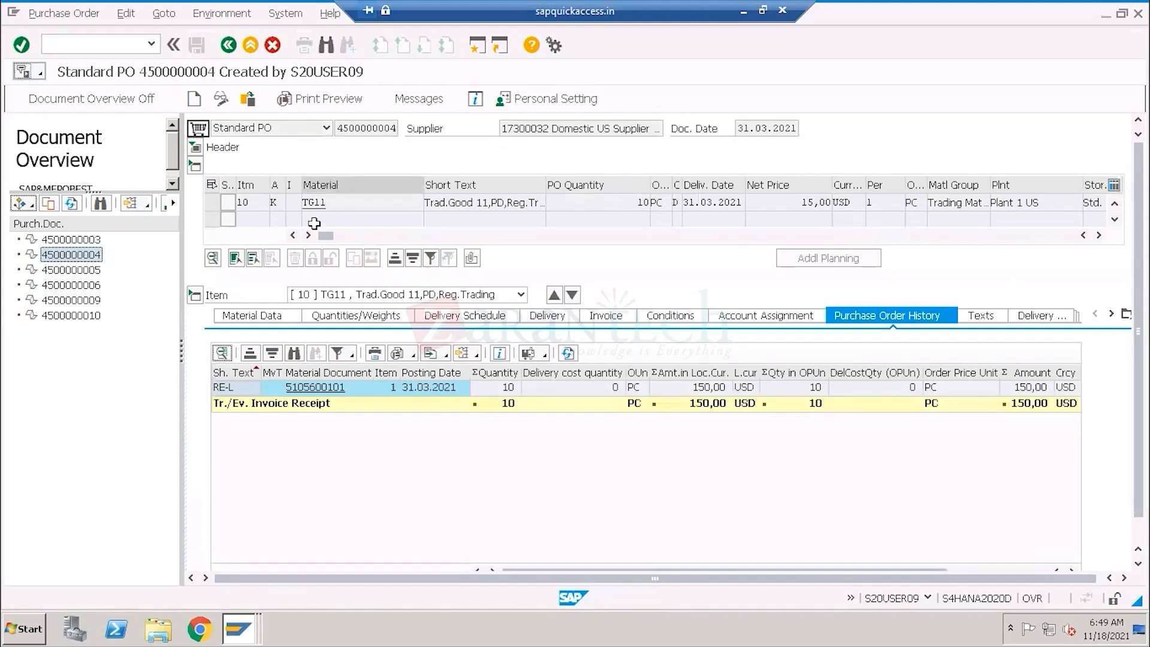
{"action": "double_click", "coordinate": [80, 270]}
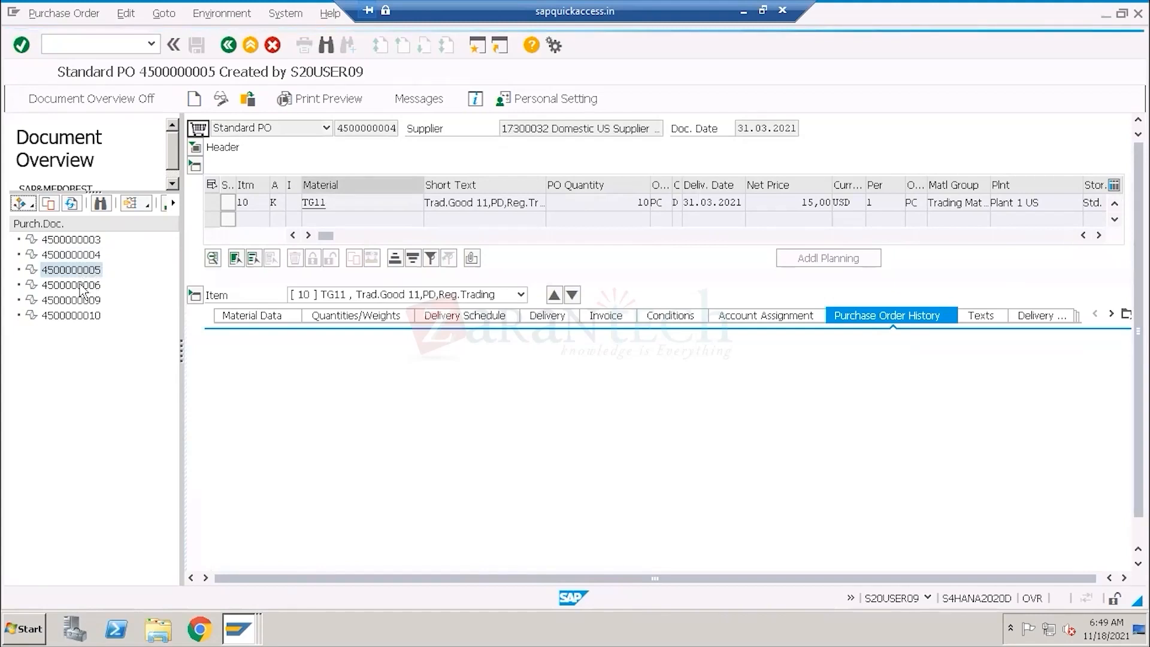
{"action": "double_click", "coordinate": [81, 301]}
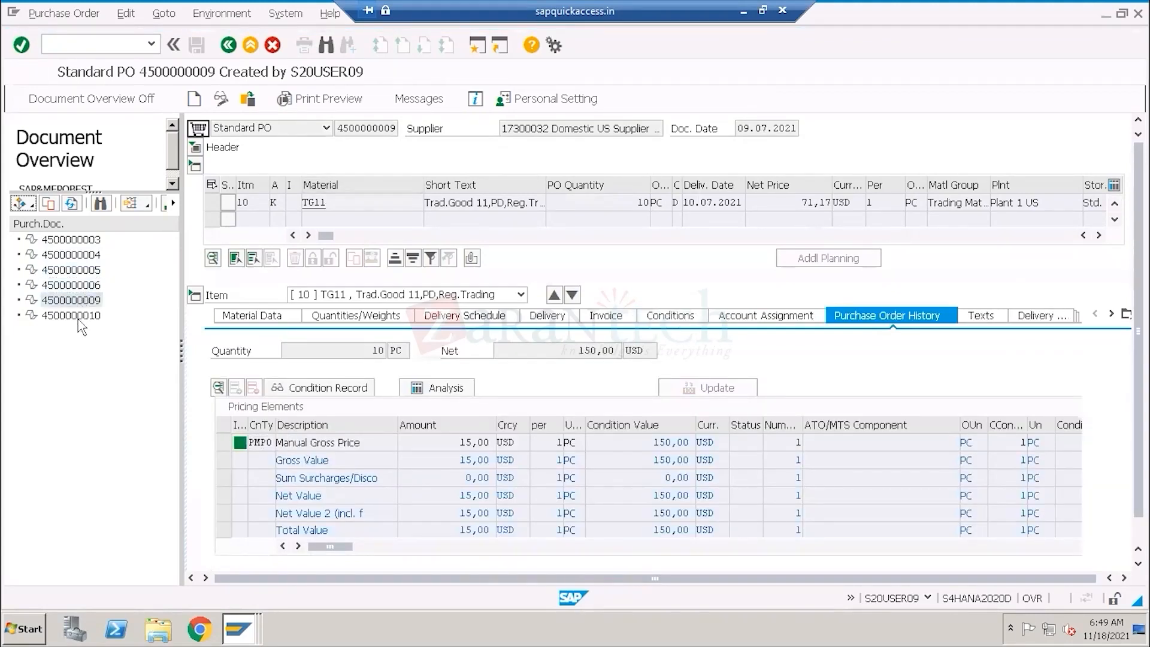
{"action": "left_click", "coordinate": [80, 318]}
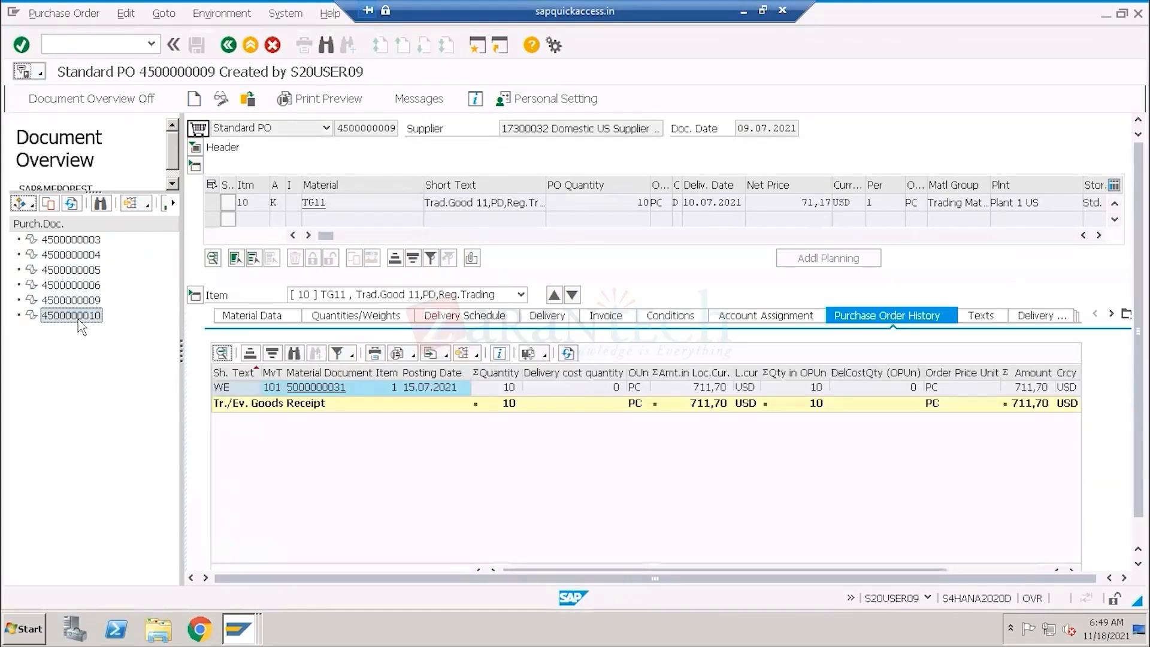
{"action": "double_click", "coordinate": [82, 258]}
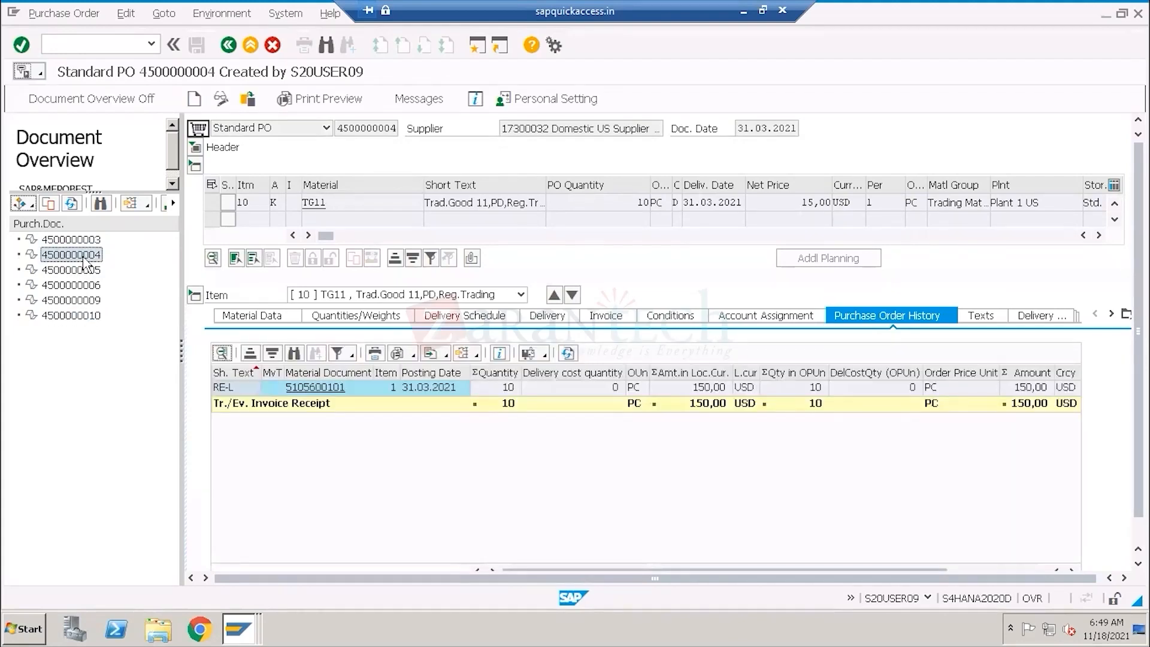
- Start a new standard purchase order and adopt the second listed purchase order into it as a template
{"action": "left_click", "coordinate": [196, 100]}
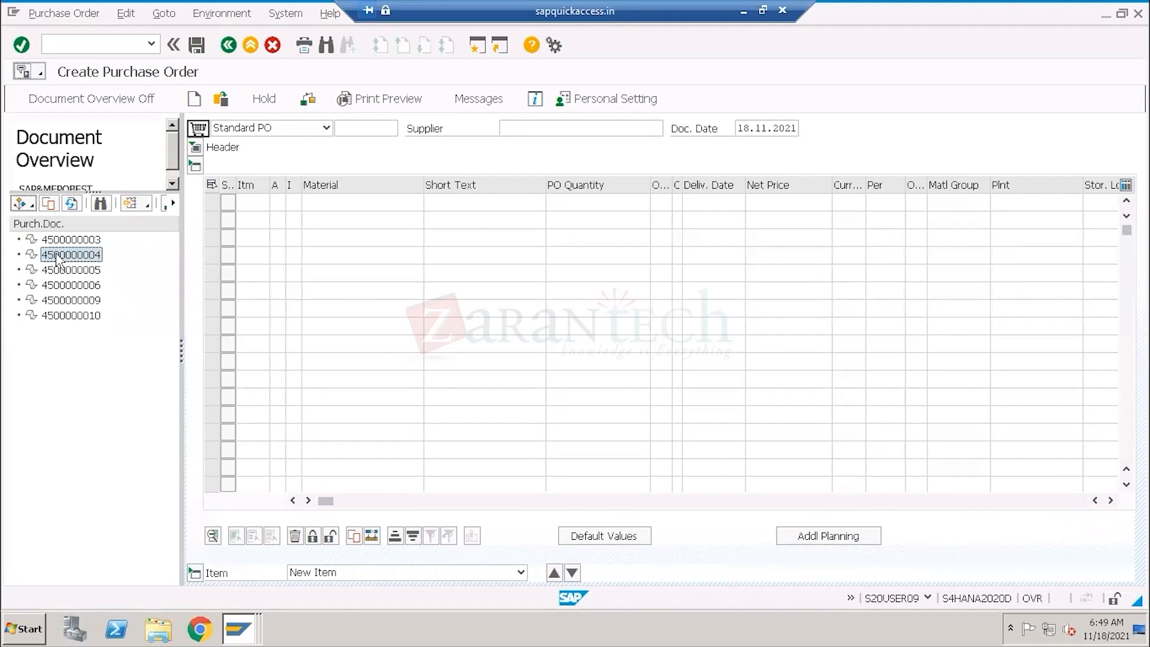
{"action": "left_click_drag", "start_coordinate": [58, 259], "coordinate": [203, 135]}
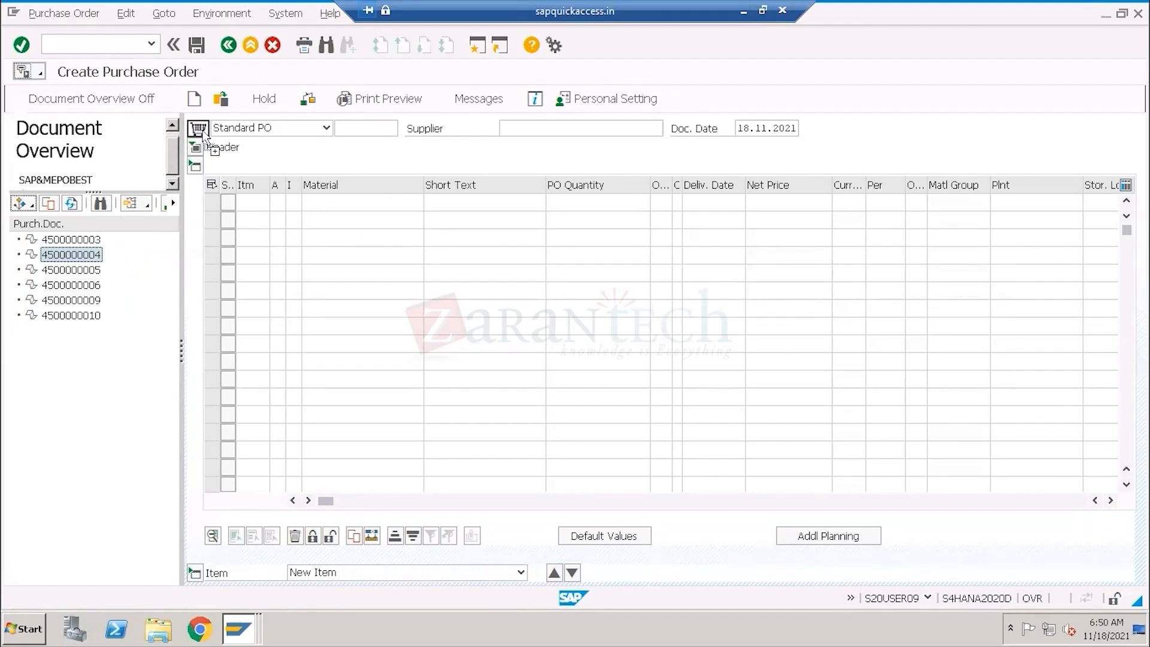
{"action": "left_click_drag", "start_coordinate": [202, 134], "coordinate": [202, 134]}
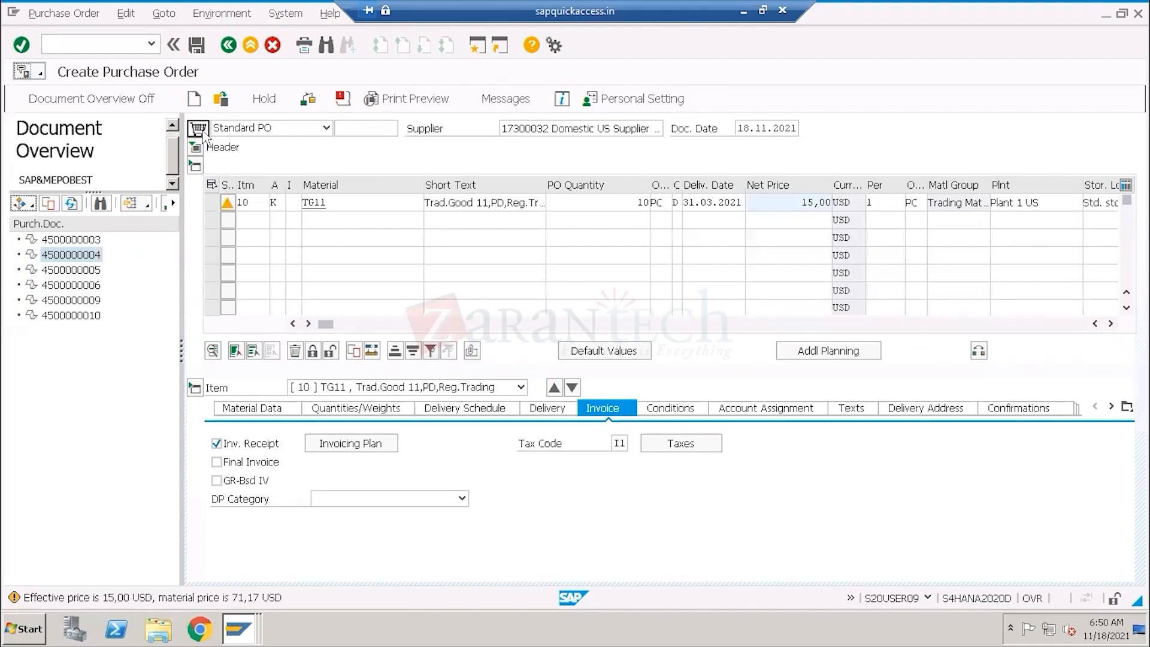
- Copy the supplier number from the draft purchase order and exit the draft without saving
{"action": "left_click", "coordinate": [543, 128]}
{"action": "left_click_drag", "start_coordinate": [543, 128], "coordinate": [489, 128]}
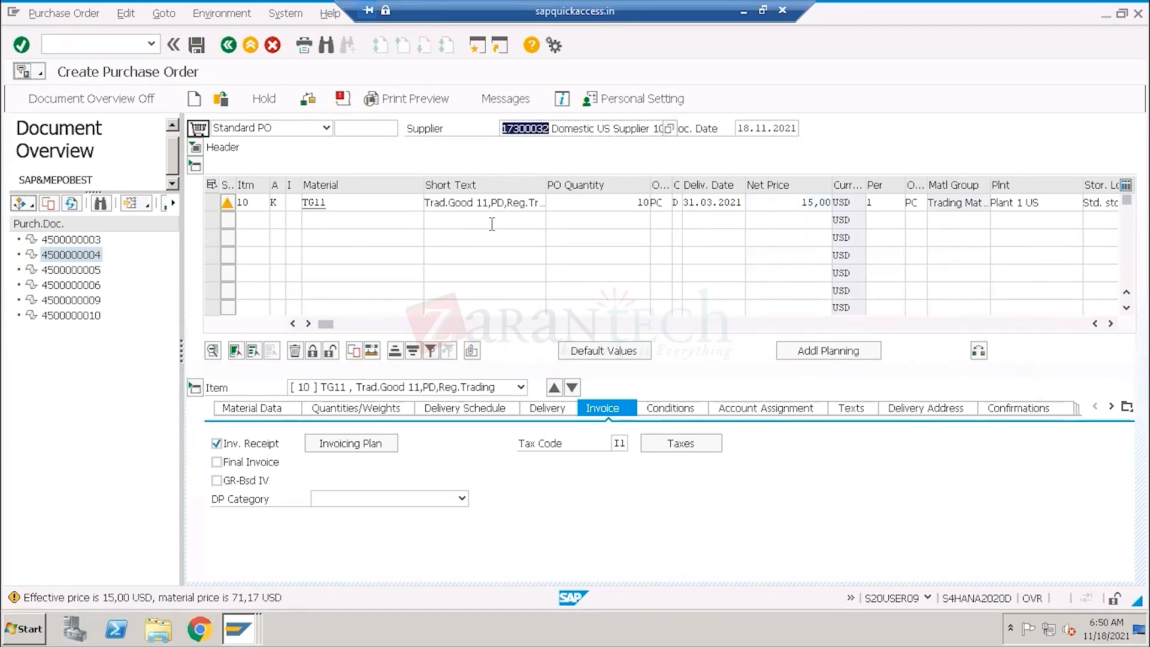
{"action": "key", "text": "ctrl+c"}
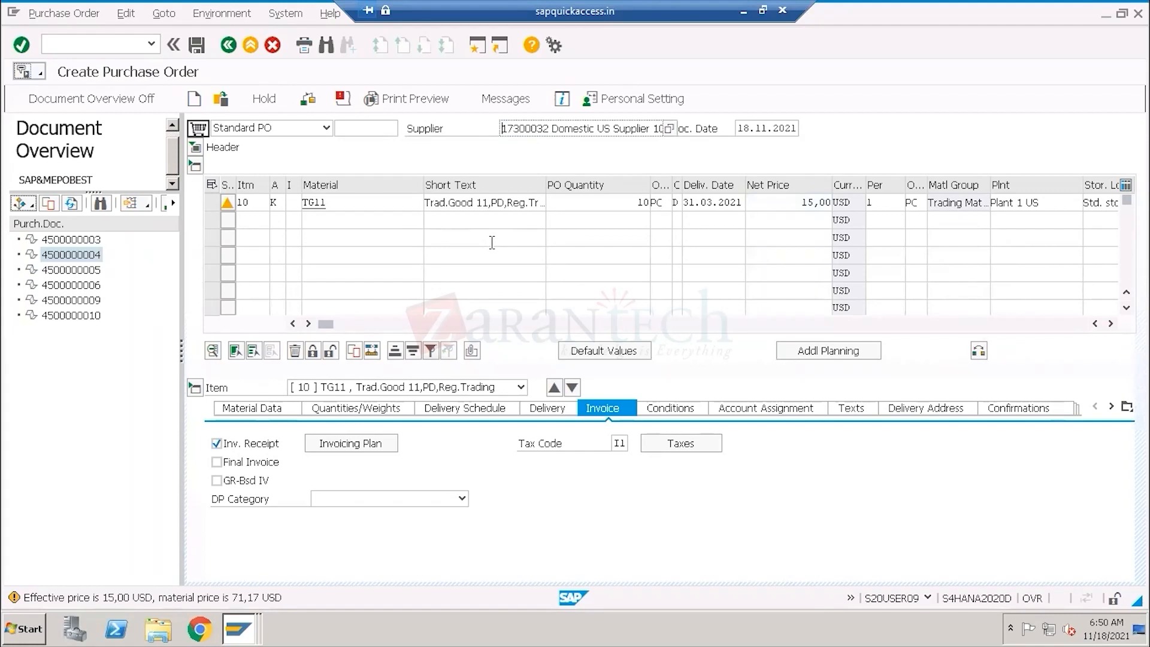
{"action": "left_click", "coordinate": [228, 47]}
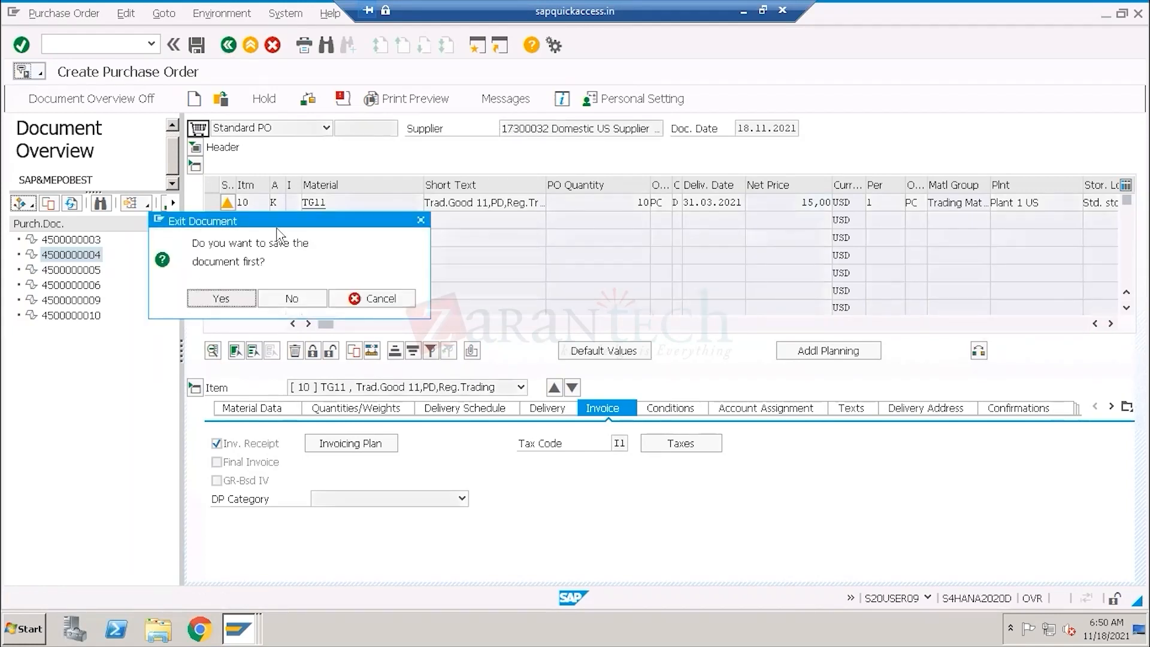
{"action": "left_click", "coordinate": [290, 298]}
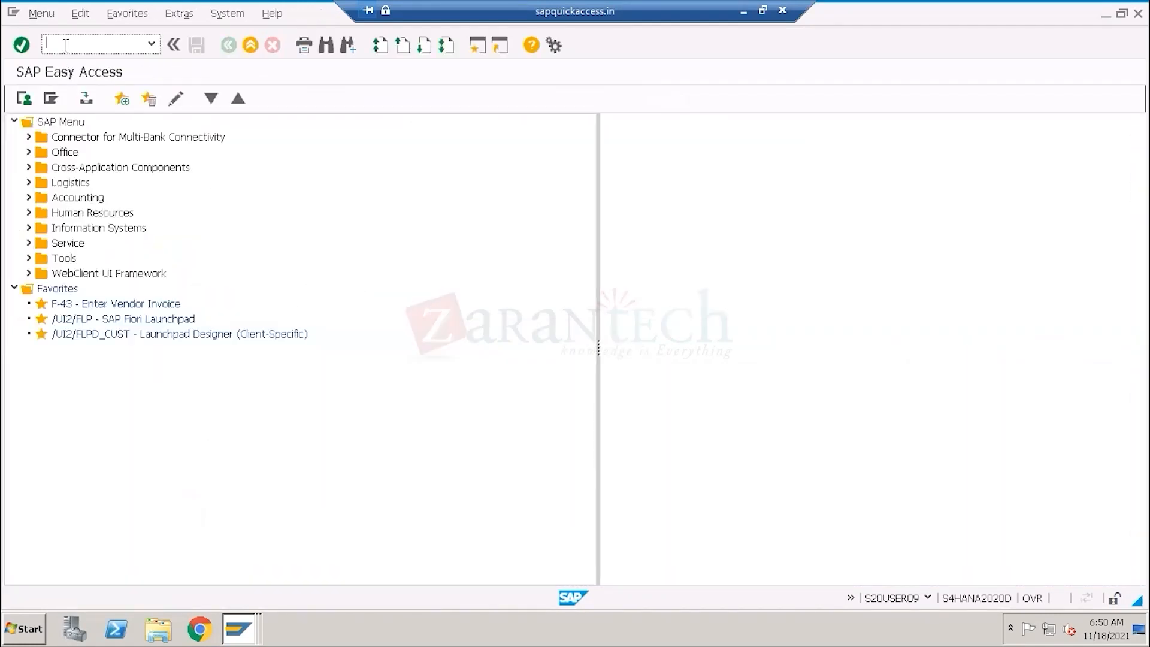
- Start a new purchase order again, paste the copied supplier number, and expand the header to its organizational data
{"action": "type", "text": "ME23N"}
{"action": "key", "text": "Return"}
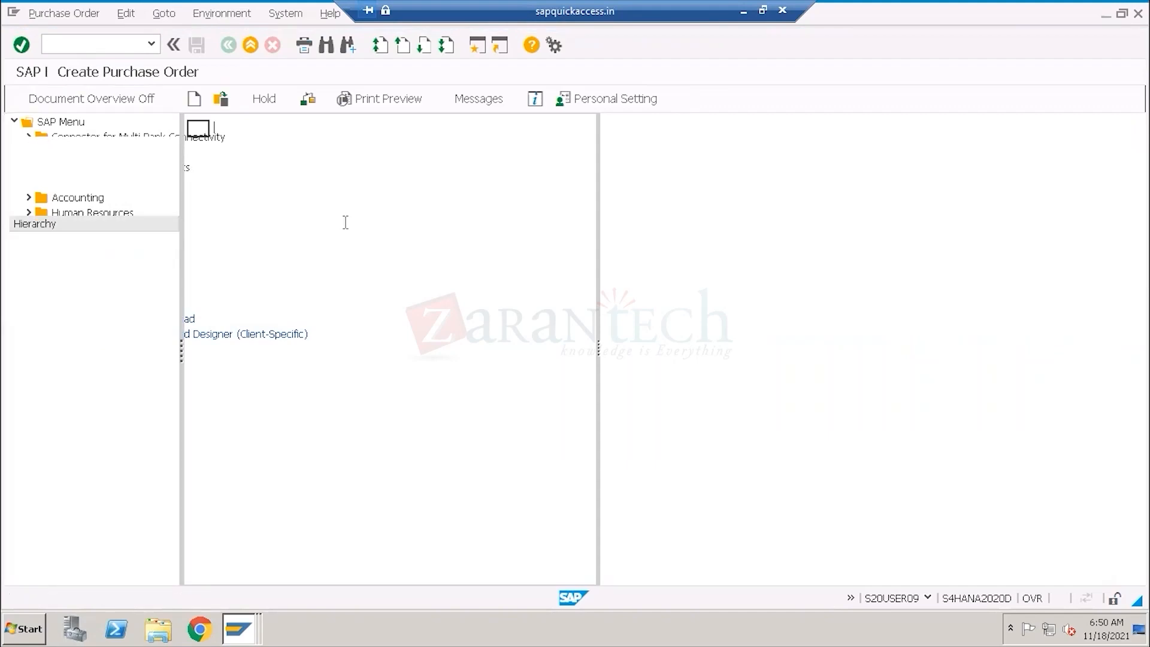
{"action": "left_click", "coordinate": [527, 133]}
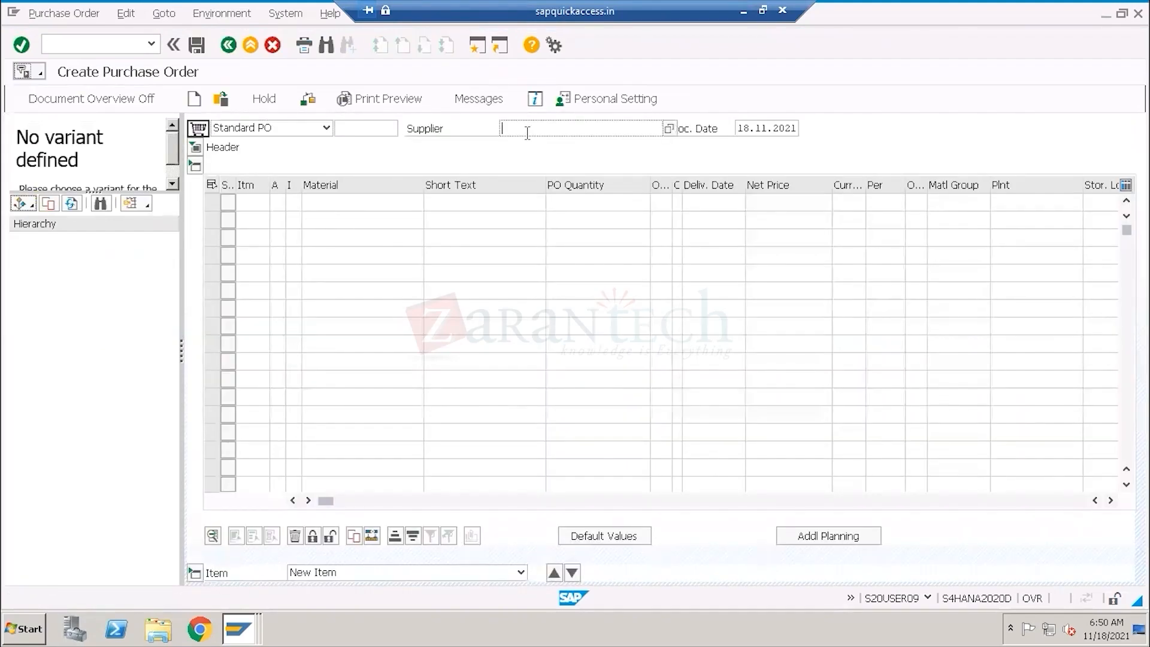
{"action": "key", "text": "ctrl+v"}
{"action": "left_click", "coordinate": [195, 148]}
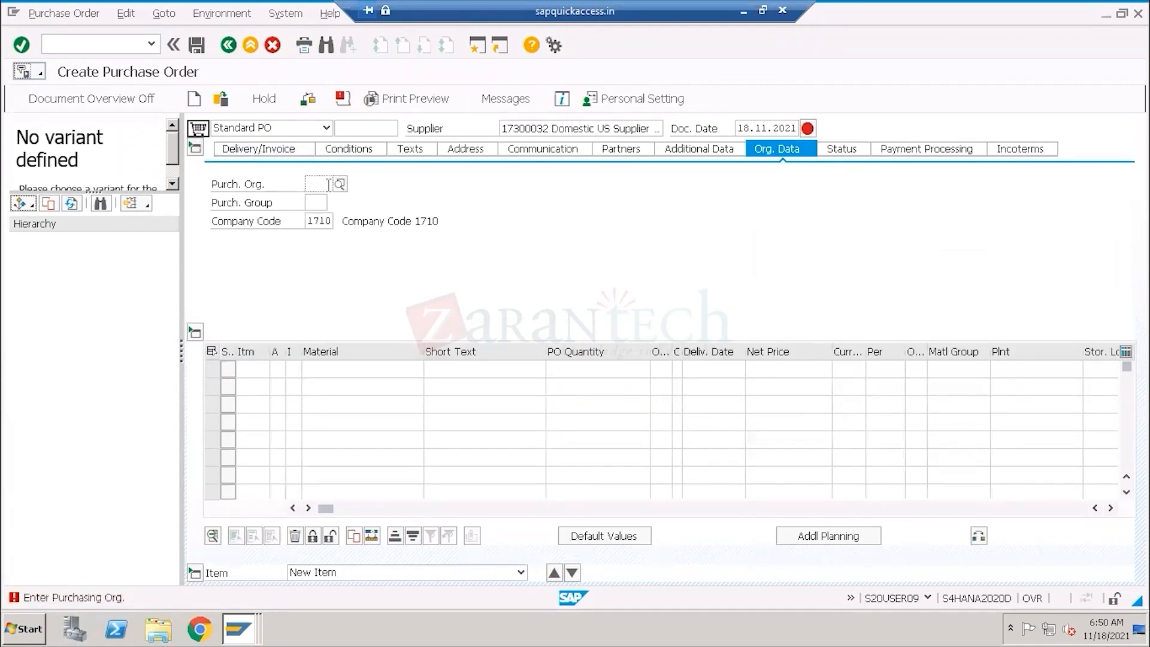
- Set the purchase order's purchasing organization to 1710
{"action": "left_click", "coordinate": [340, 184]}
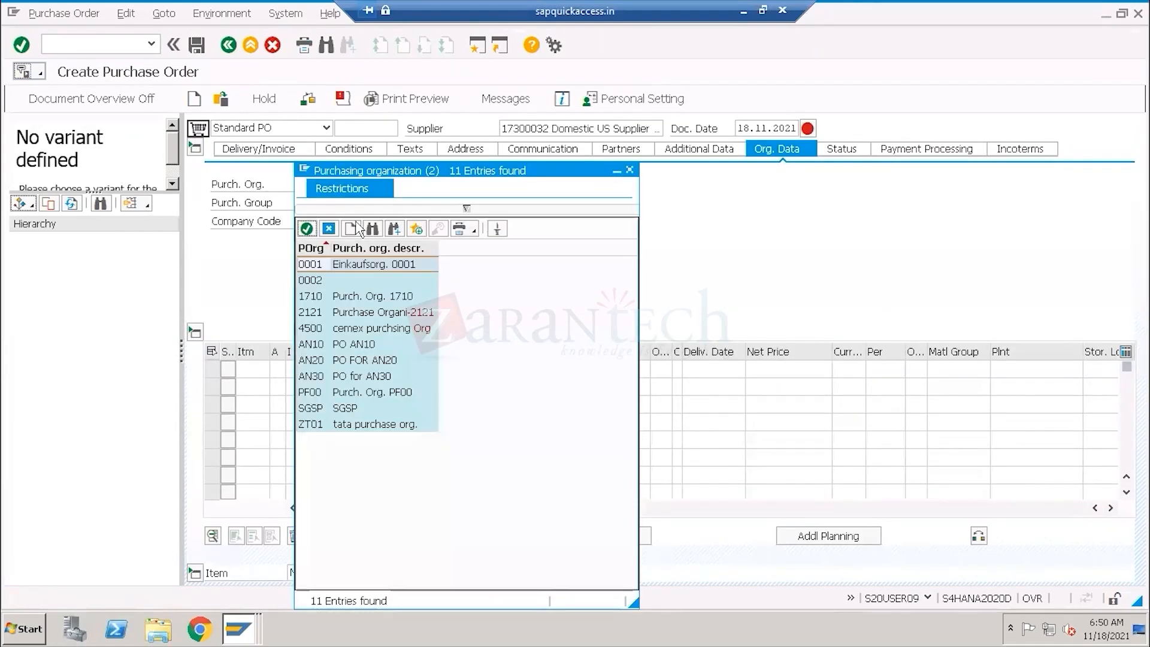
{"action": "double_click", "coordinate": [344, 296]}
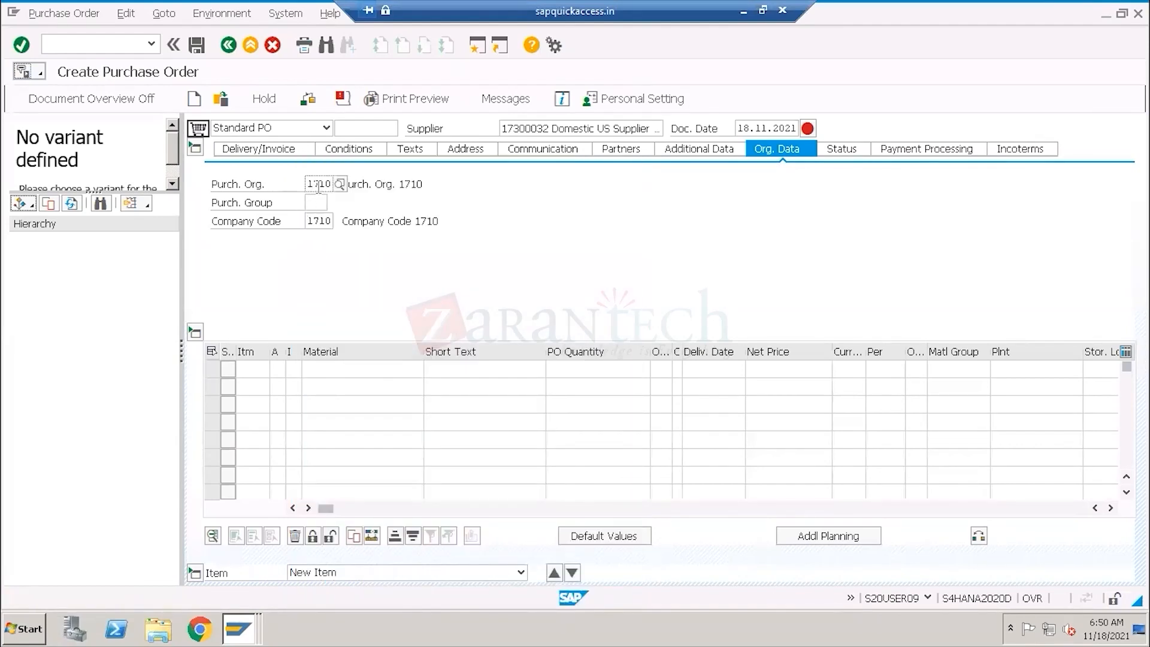
{"action": "left_click_drag", "start_coordinate": [330, 183], "coordinate": [309, 184]}
- Enter the first item with material TG11, a quantity of 100 PC and delivery date 20.11.2021
{"action": "left_click", "coordinate": [338, 373]}
{"action": "type", "text": "TG"}
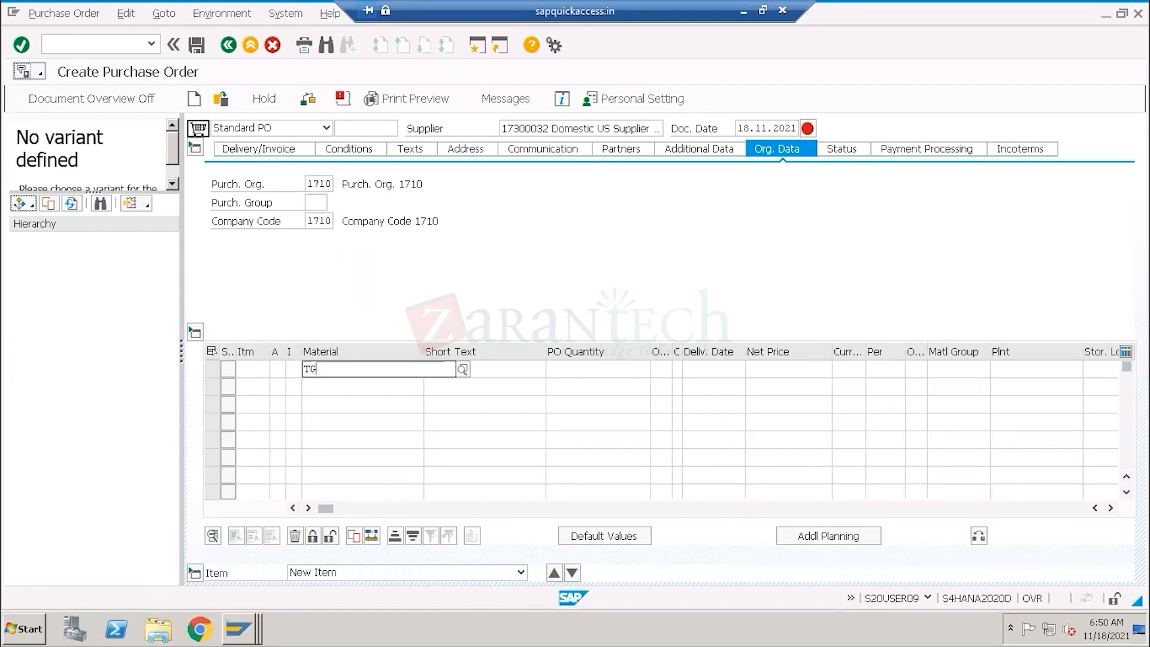
{"action": "type", "text": "11"}
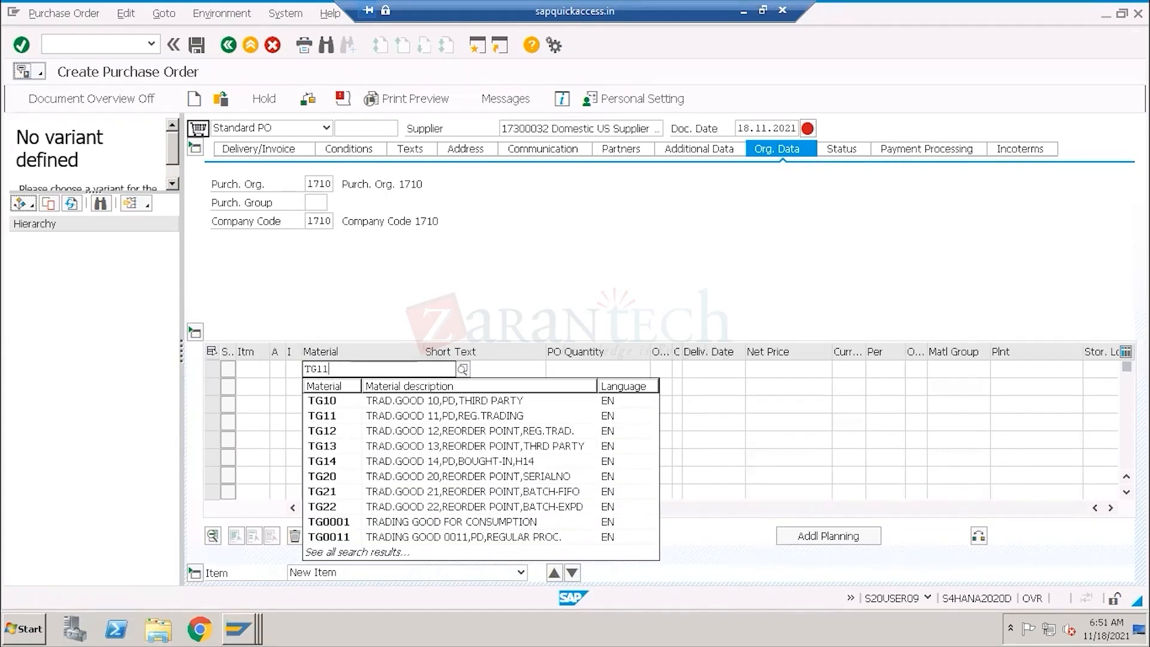
{"action": "key", "text": "Tab"}
{"action": "key", "text": "Tab"}
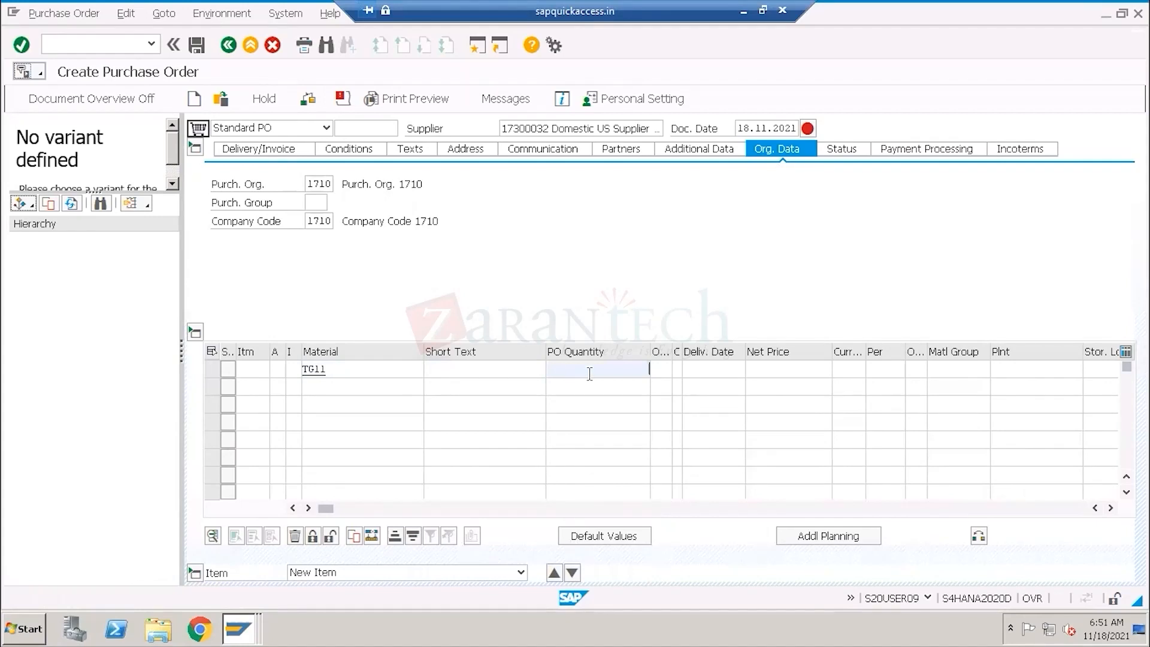
{"action": "type", "text": "100"}
{"action": "key", "text": "Tab"}
{"action": "type", "text": "PC"}
{"action": "key", "text": "Tab"}
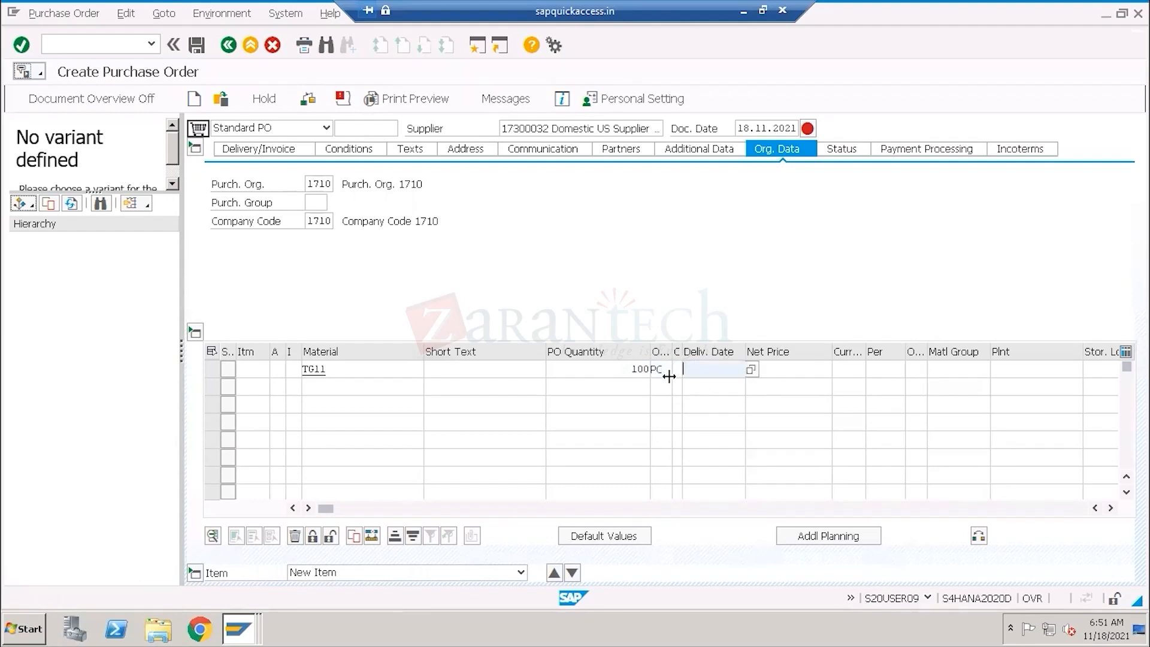
{"action": "type", "text": "20.11.2021"}
{"action": "key", "text": "Tab"}
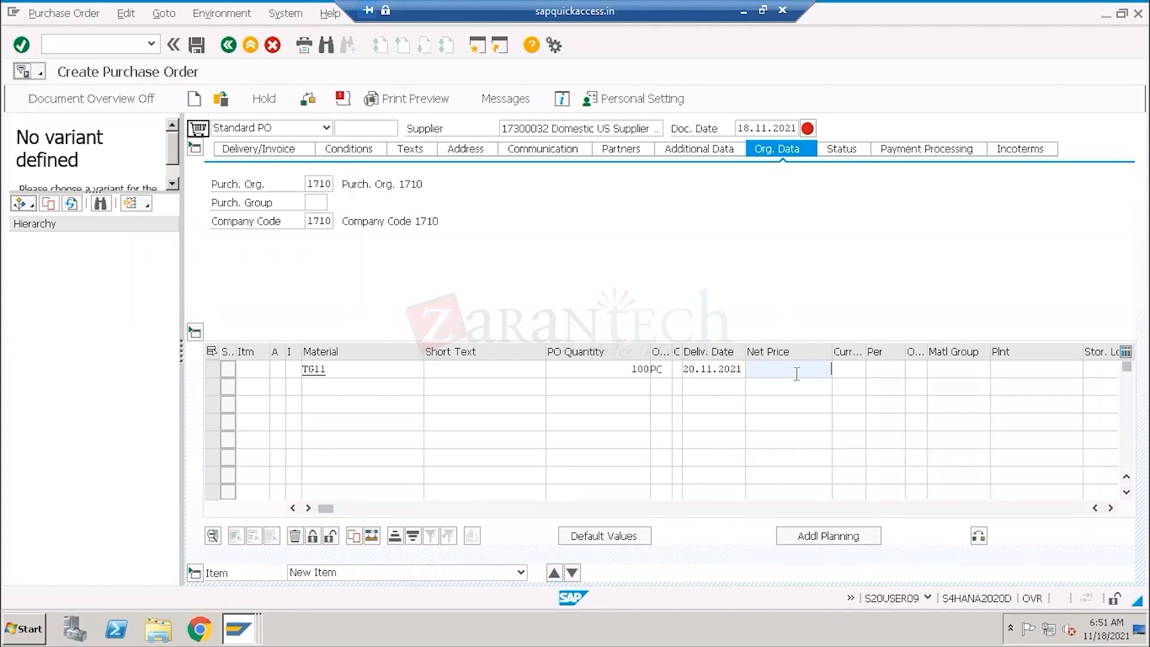
- Set the TG11 item's currency to USD and its material group to L001, Trading Materials
{"action": "double_click", "coordinate": [312, 370]}
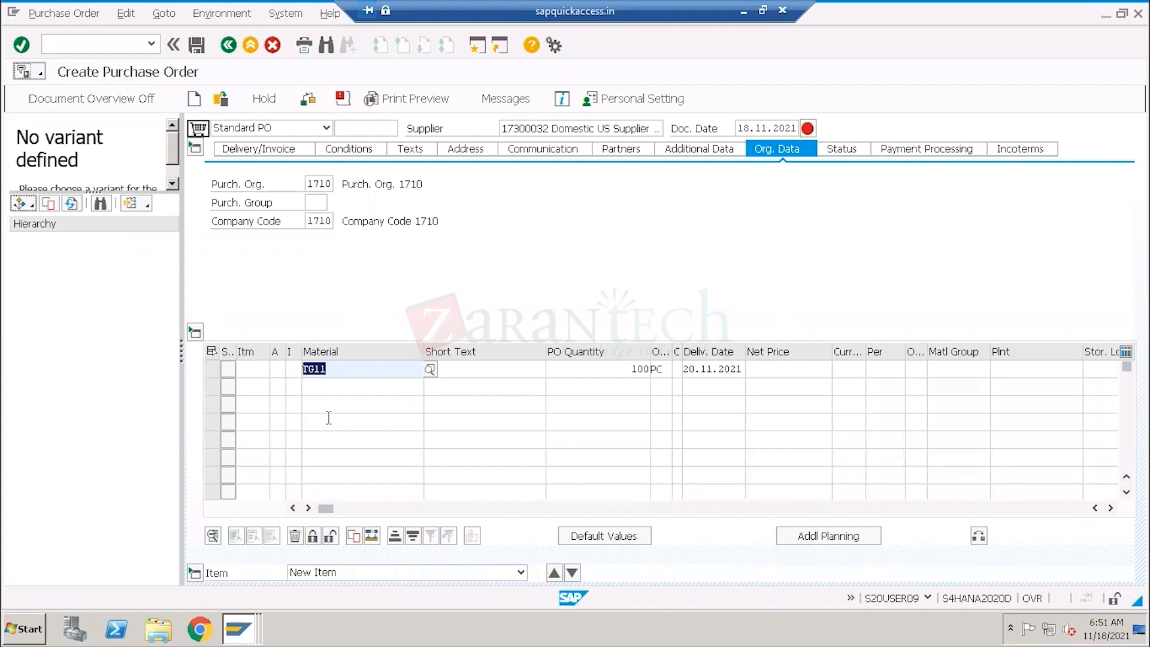
{"action": "left_click", "coordinate": [791, 369]}
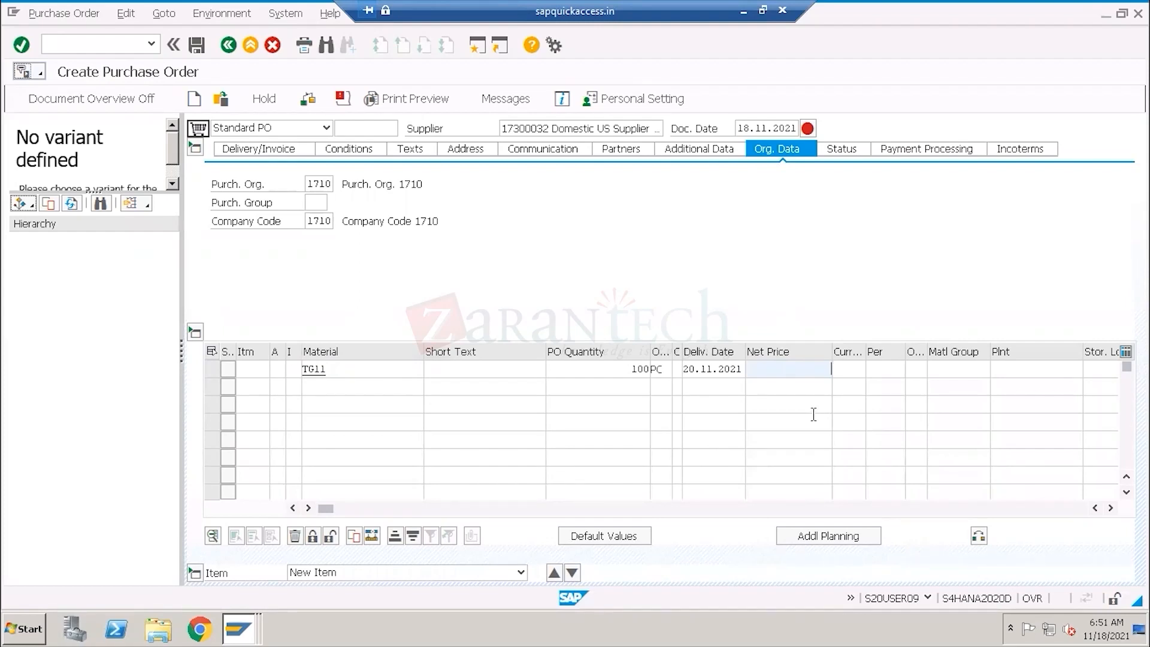
{"action": "key", "text": "Tab"}
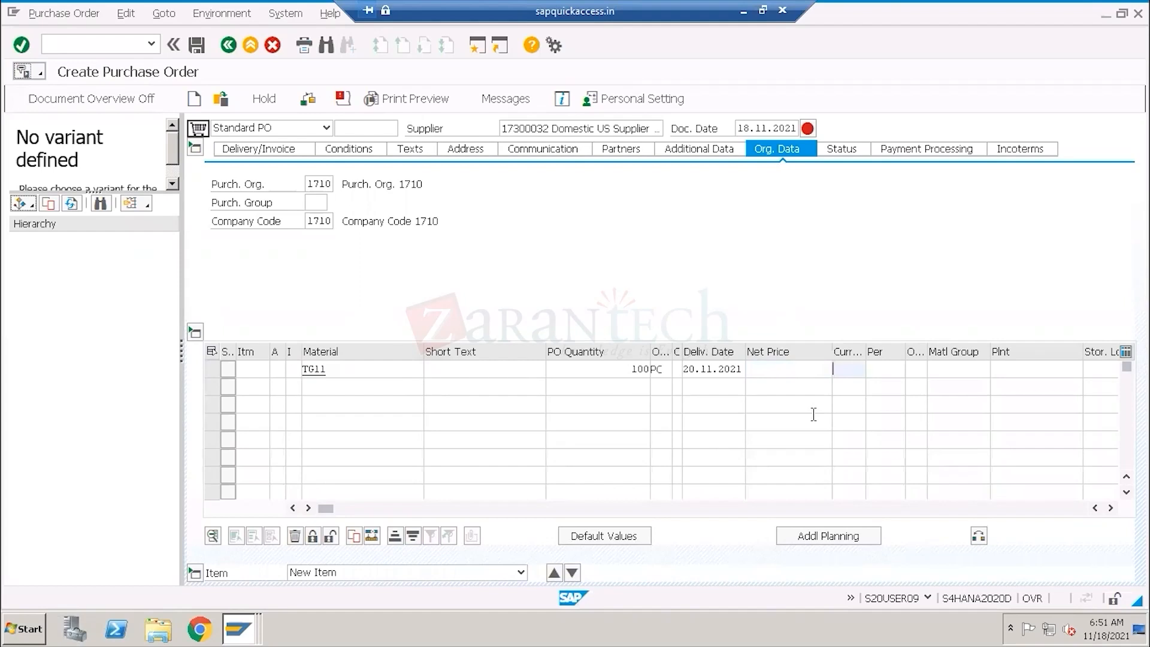
{"action": "type", "text": "USD"}
{"action": "key", "text": "BackSpace"}
{"action": "key", "text": "BackSpace"}
{"action": "key", "text": "BackSpace"}
{"action": "type", "text": "USD"}
{"action": "key", "text": "Tab"}
{"action": "key", "text": "Tab"}
{"action": "key", "text": "Tab"}
{"action": "left_click", "coordinate": [996, 368]}
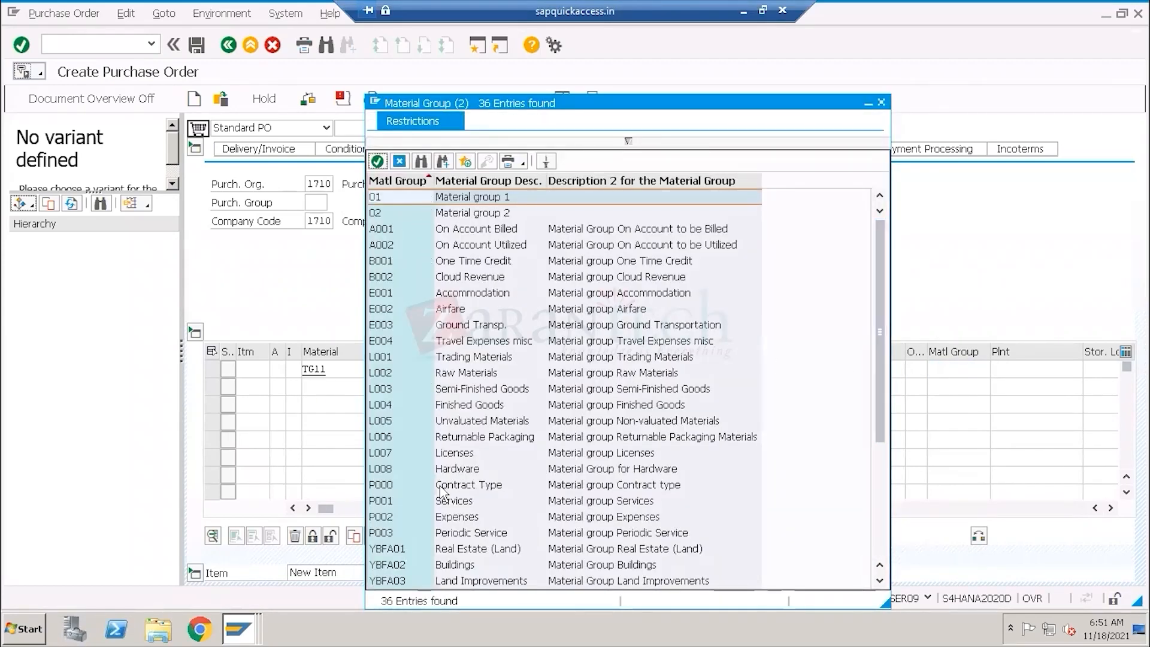
{"action": "left_click", "coordinate": [399, 358]}
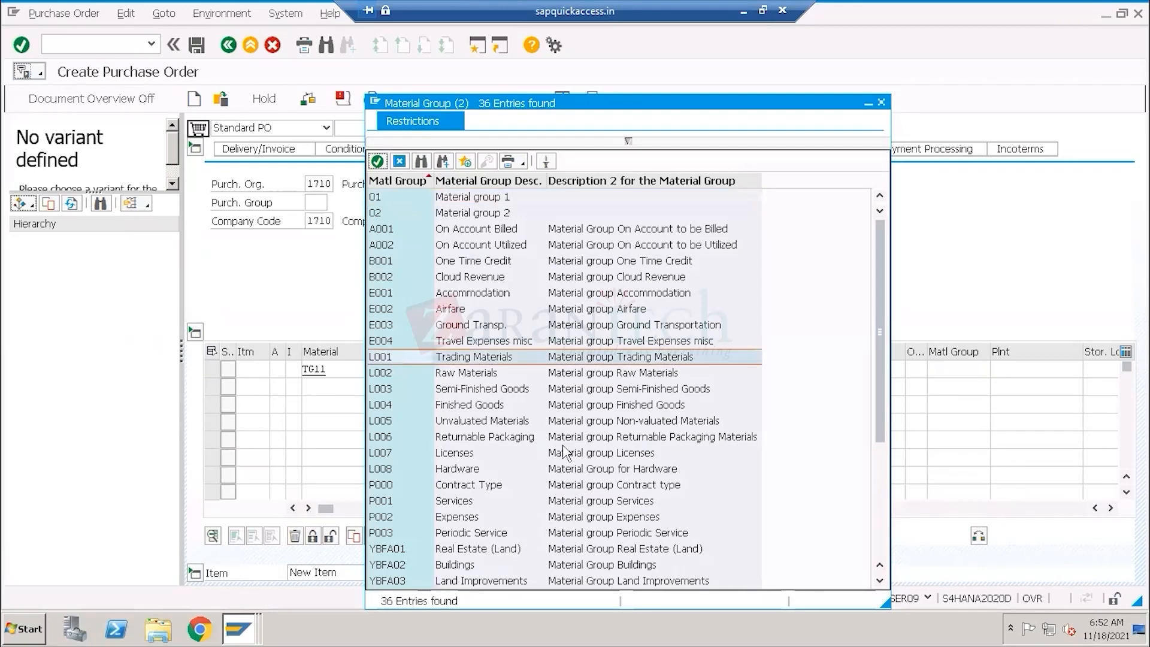
{"action": "key", "text": "Return"}
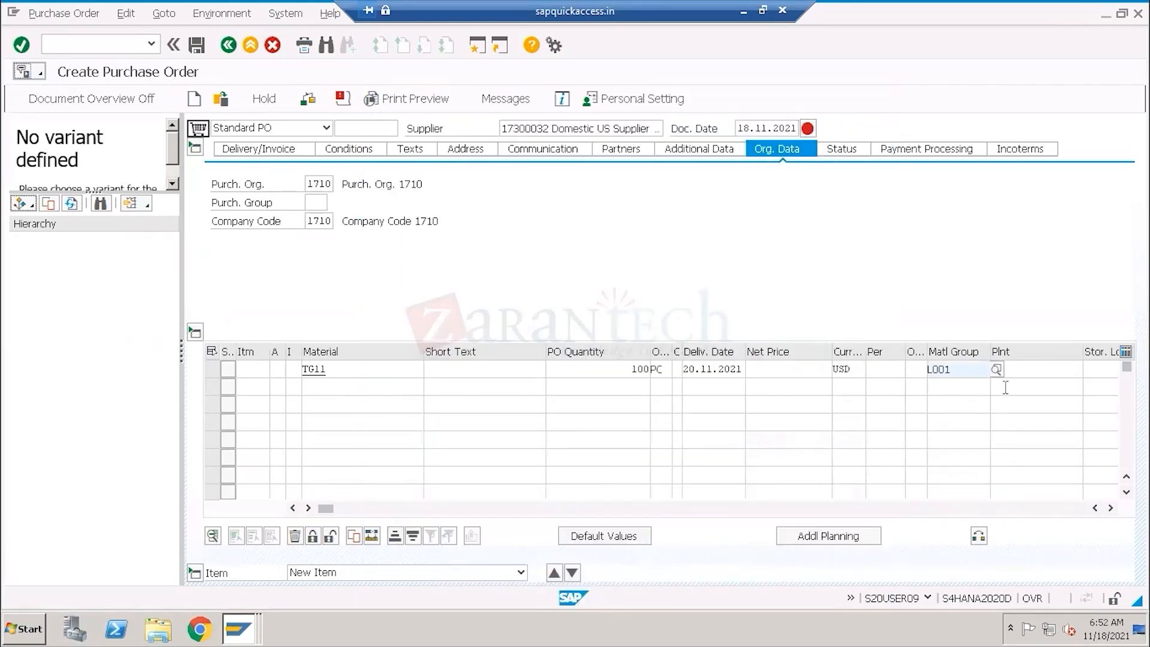
- Assign plant 1710 and storage location 171A, Std. storage 1, to the TG11 item
{"action": "left_click", "coordinate": [1016, 369]}
{"action": "left_click", "coordinate": [1075, 370]}
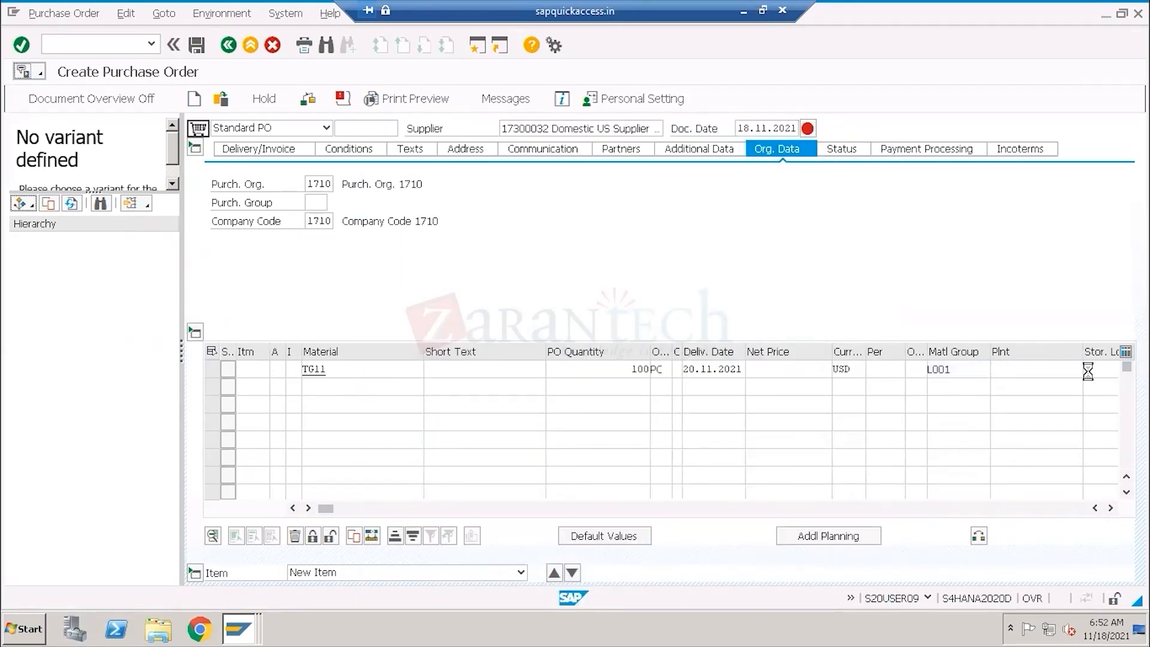
{"action": "double_click", "coordinate": [552, 168]}
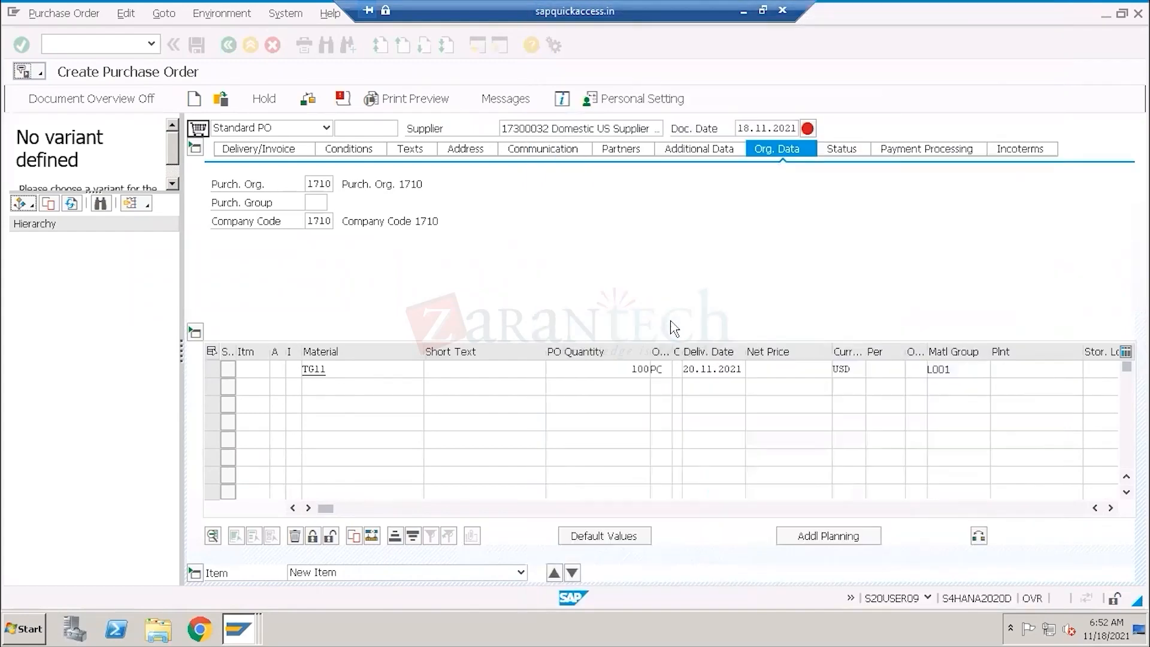
{"action": "key", "text": "Tab"}
{"action": "left_click", "coordinate": [1026, 371]}
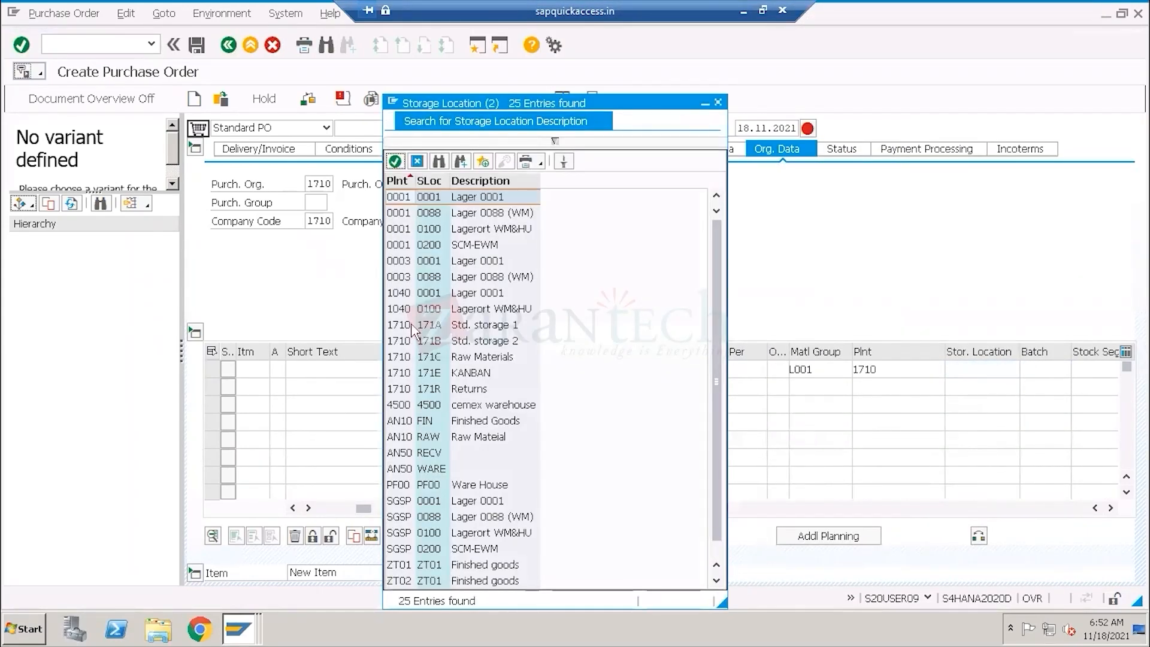
{"action": "left_click", "coordinate": [413, 326]}
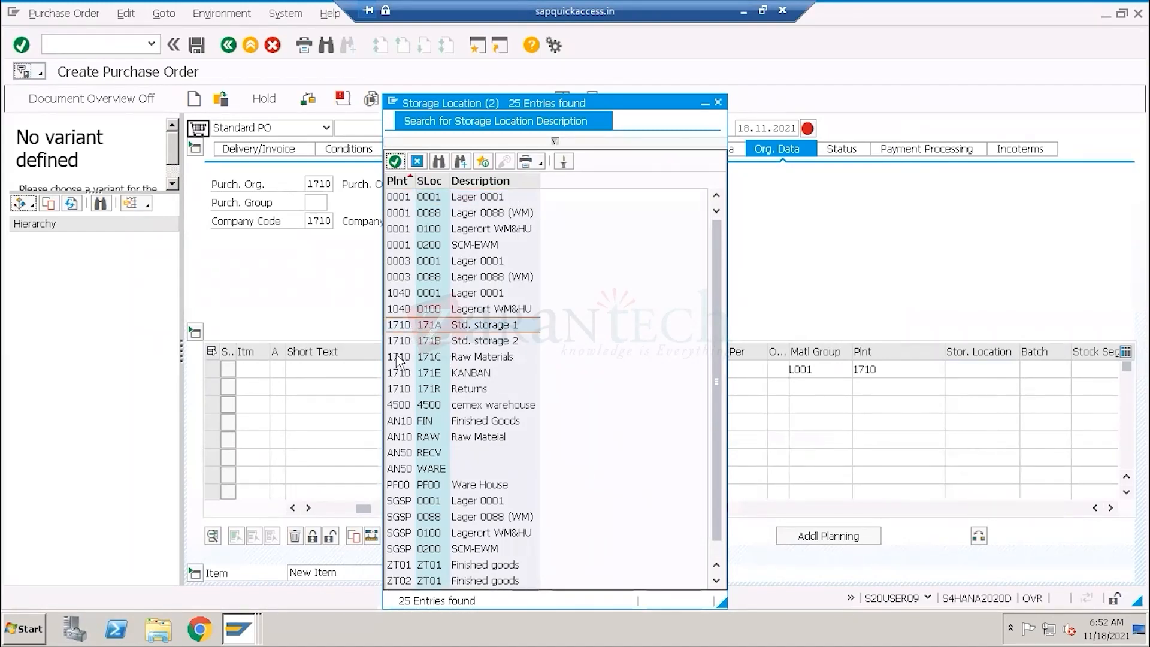
{"action": "double_click", "coordinate": [405, 328]}
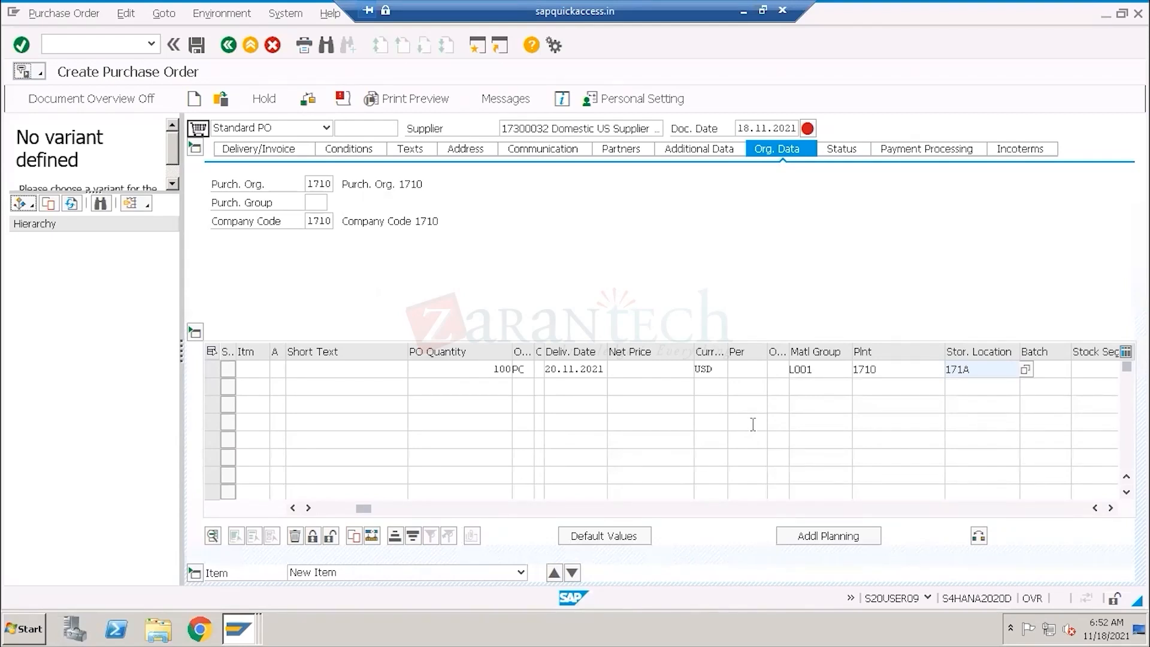
- Run the purchase order selection with its existing criteria for the document overview and select the listed order
{"action": "left_click", "coordinate": [33, 207]}
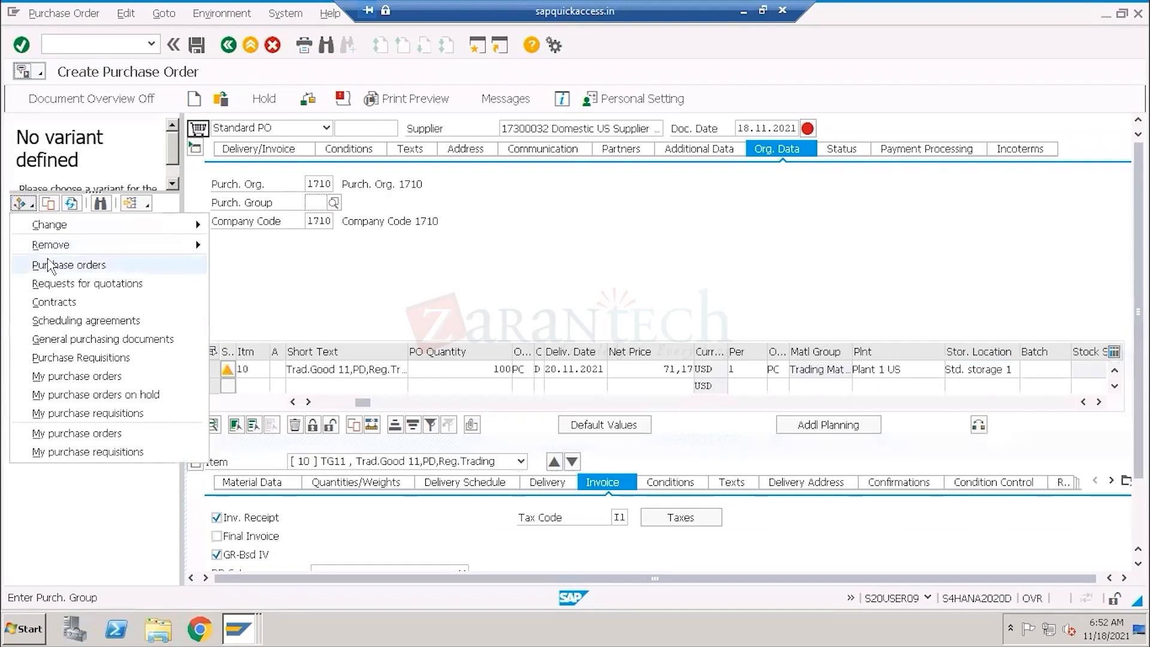
{"action": "left_click", "coordinate": [50, 265]}
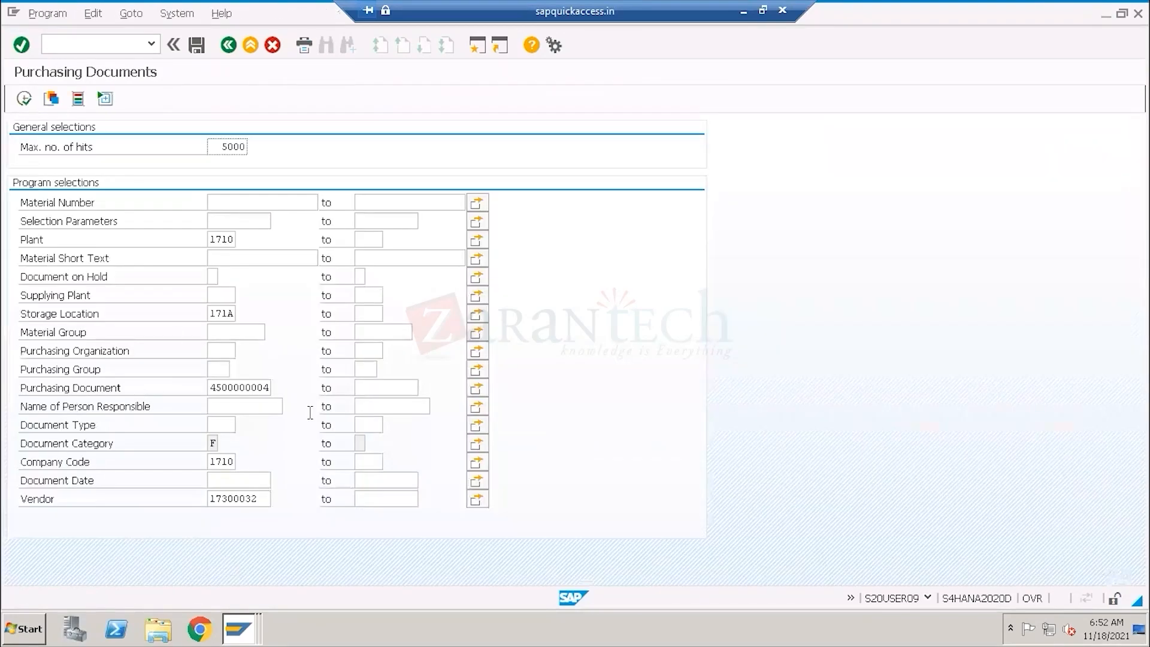
{"action": "left_click", "coordinate": [24, 98]}
{"action": "left_click", "coordinate": [697, 192]}
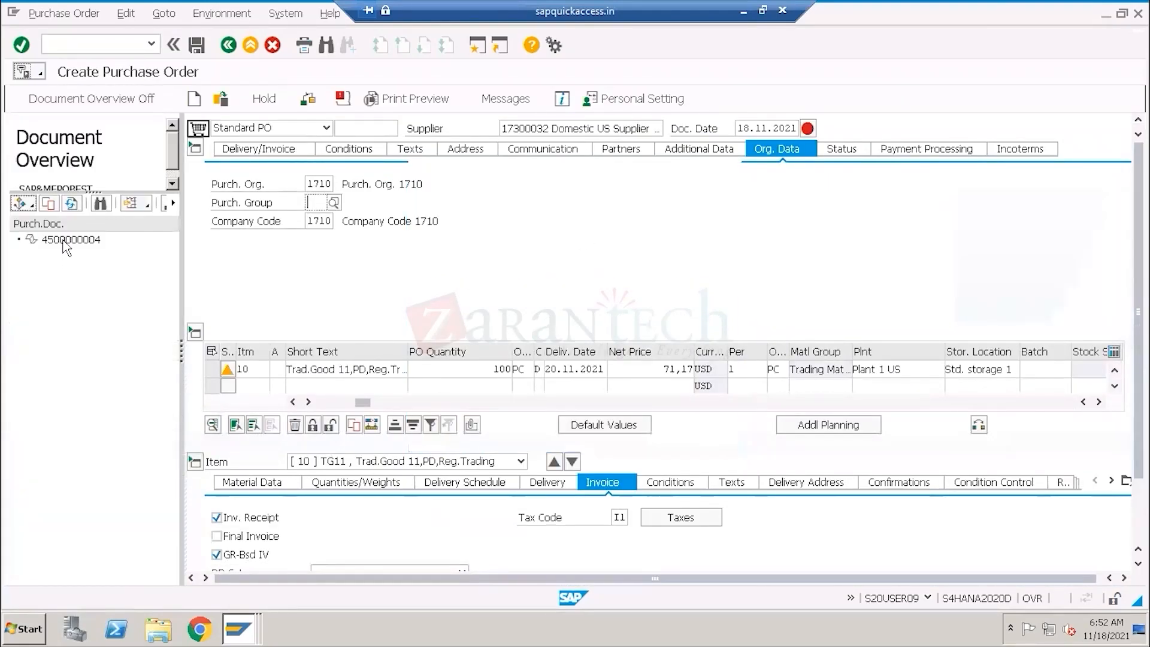
{"action": "left_click", "coordinate": [67, 240]}
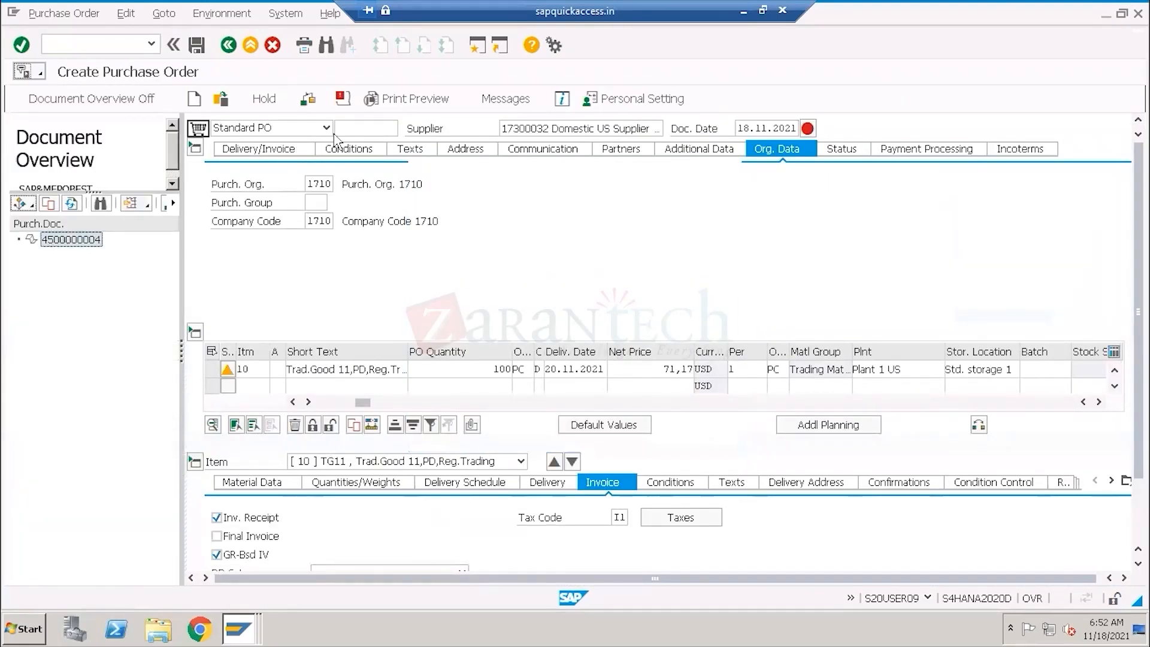
- Start a new purchase order without saving the current draft and adopt the listed order into it as a template
{"action": "left_click", "coordinate": [195, 101]}
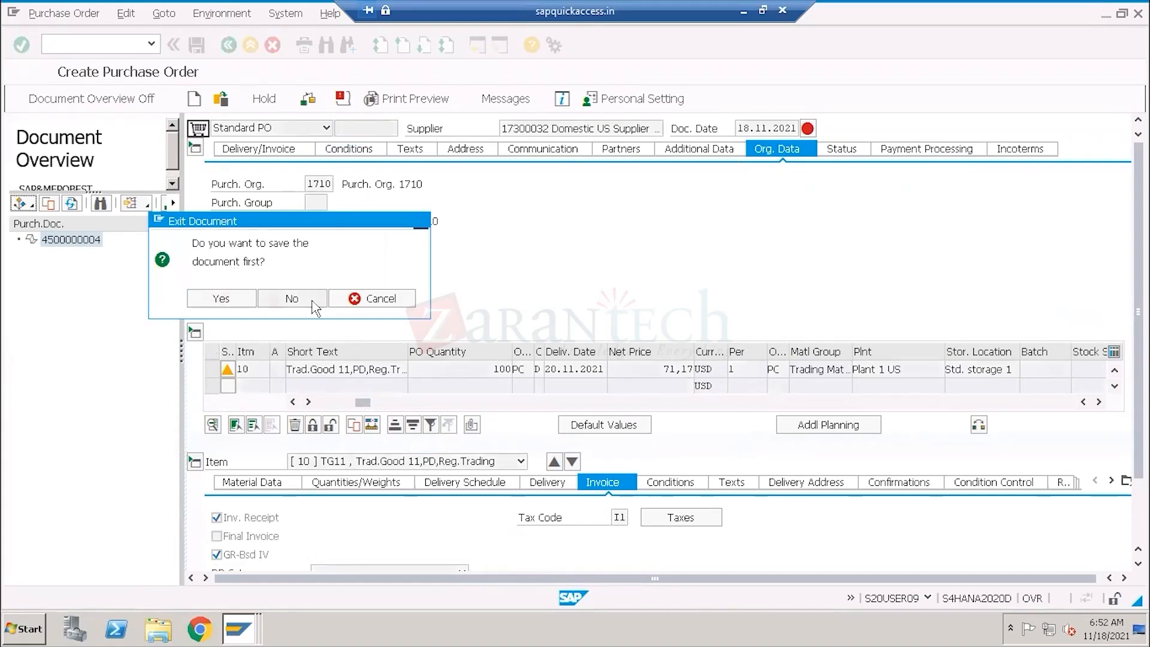
{"action": "left_click", "coordinate": [304, 301]}
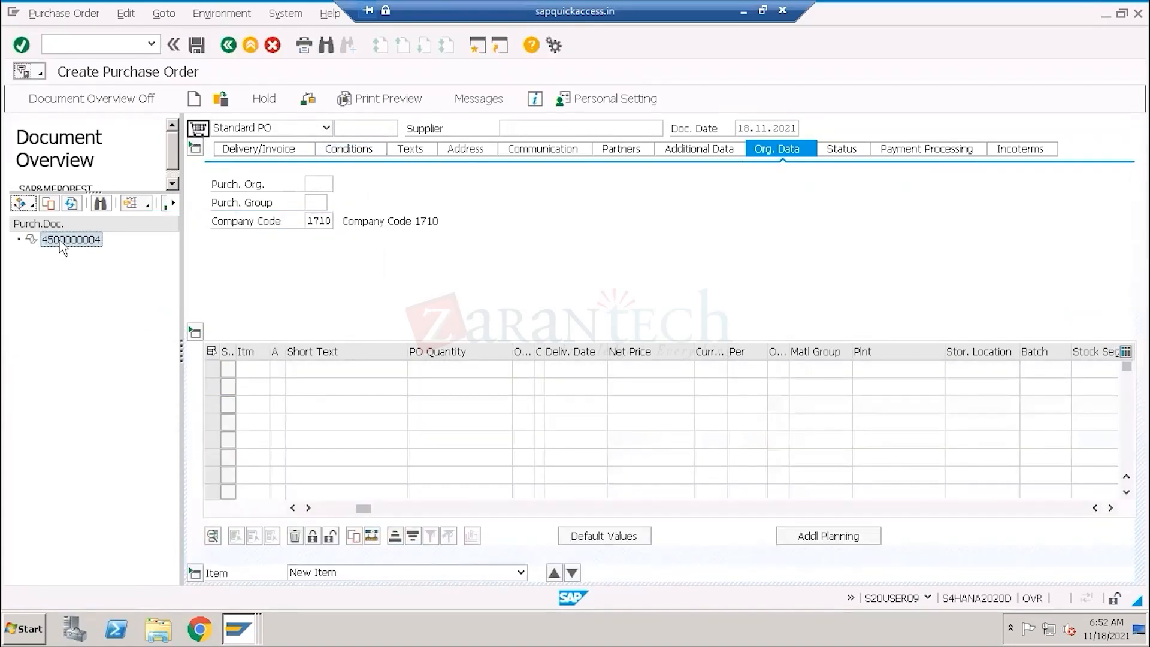
{"action": "left_click_drag", "start_coordinate": [63, 249], "coordinate": [203, 134]}
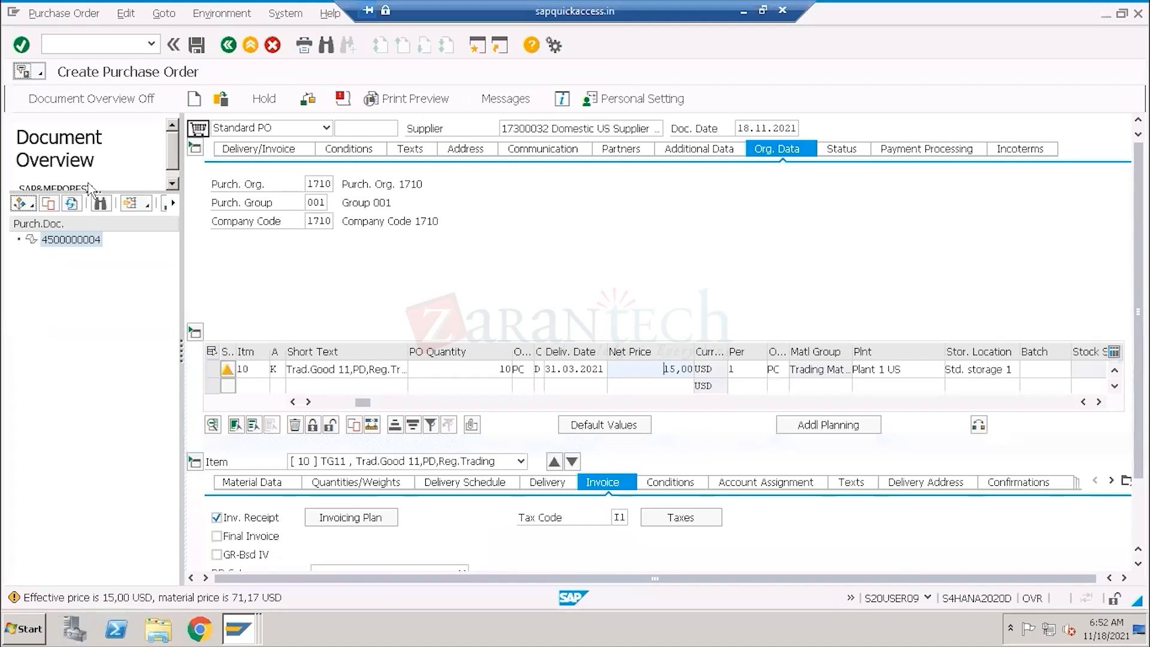
- Hide the document overview and set the adopted item's delivery date to 20.11.2021
{"action": "left_click", "coordinate": [93, 99]}
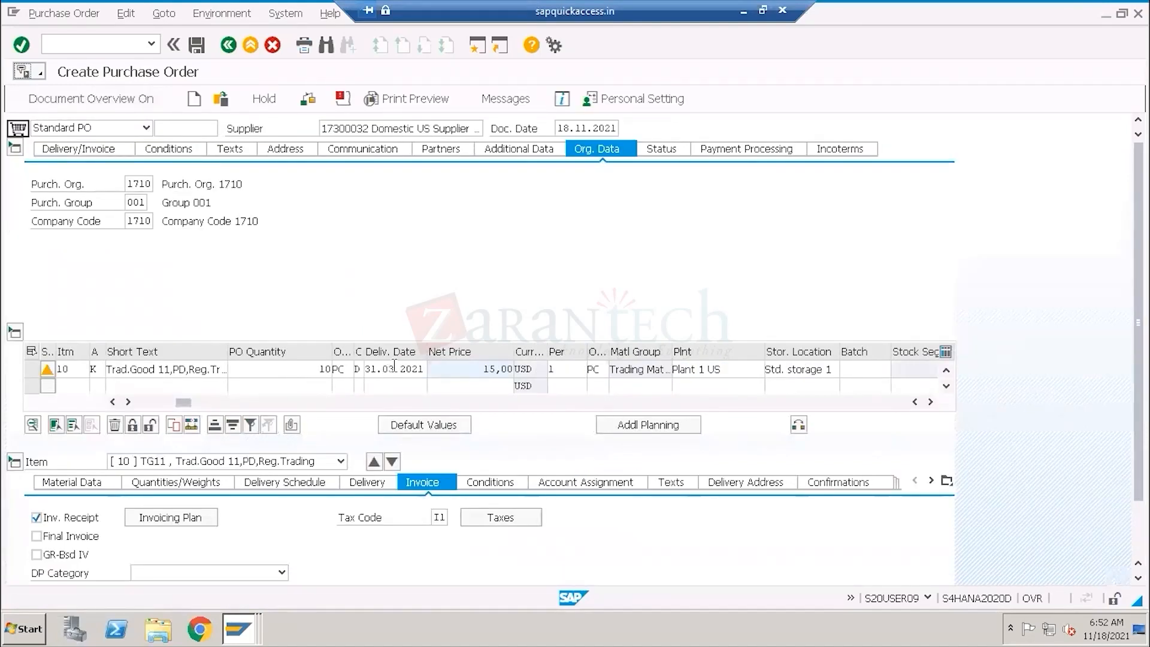
{"action": "left_click", "coordinate": [422, 367]}
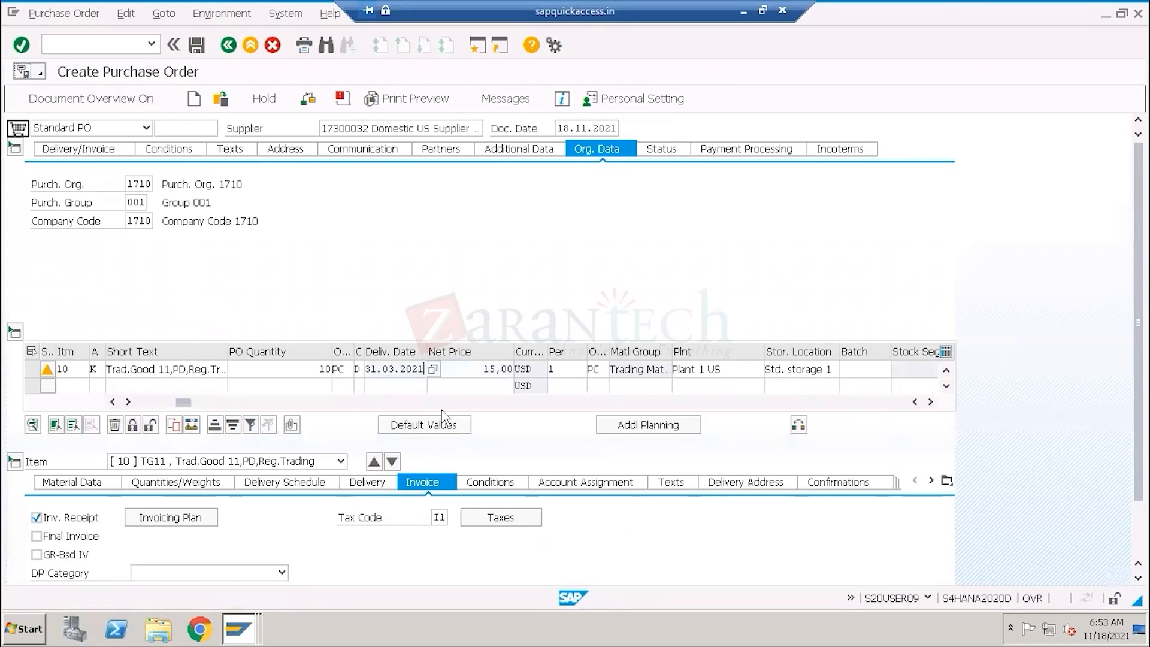
{"action": "key", "text": "shift+Home"}
{"action": "type", "text": "20"}
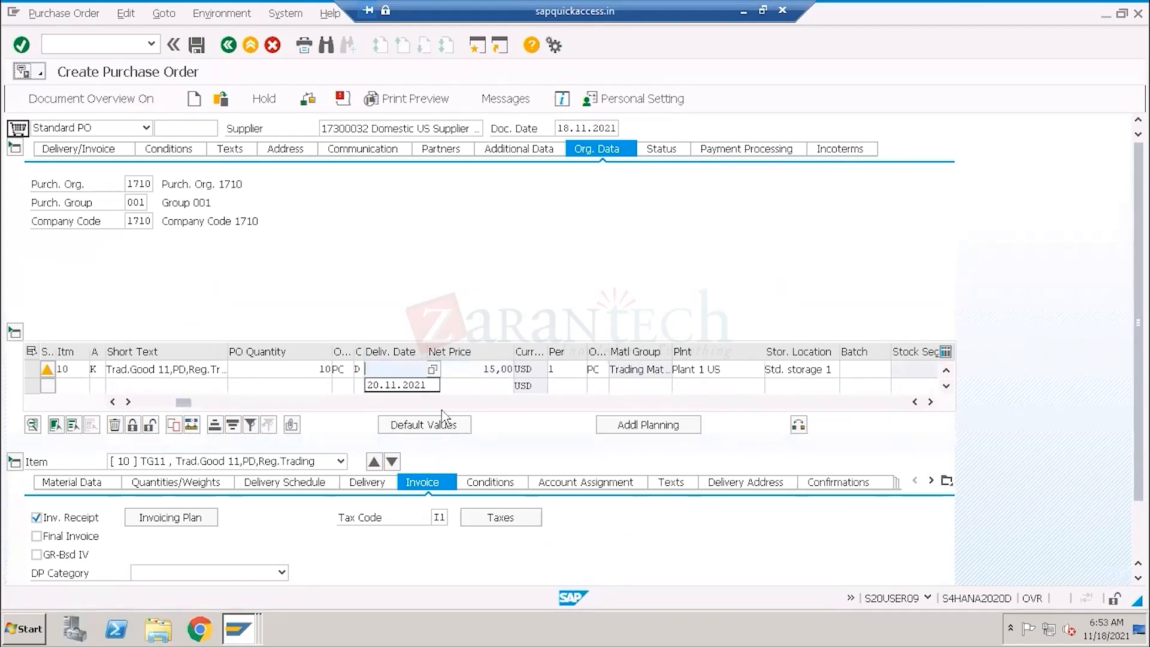
{"action": "type", "text": ".11.2021"}
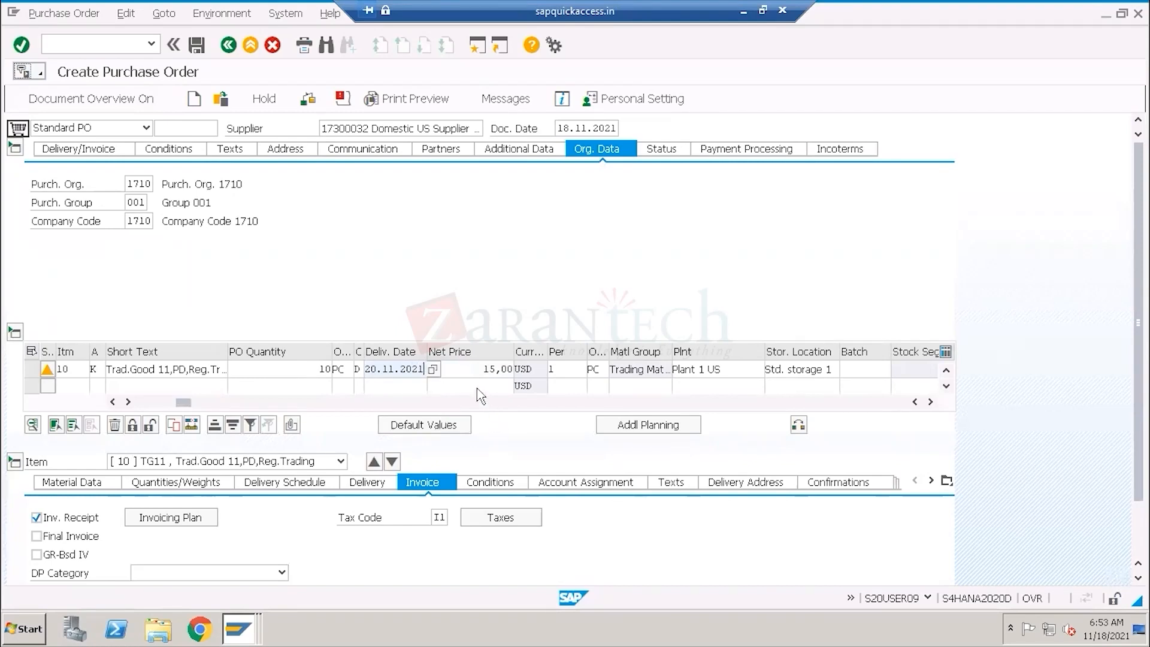
- Review the item's net price, price unit, order quantity and material
{"action": "left_click_drag", "start_coordinate": [474, 369], "coordinate": [516, 375]}
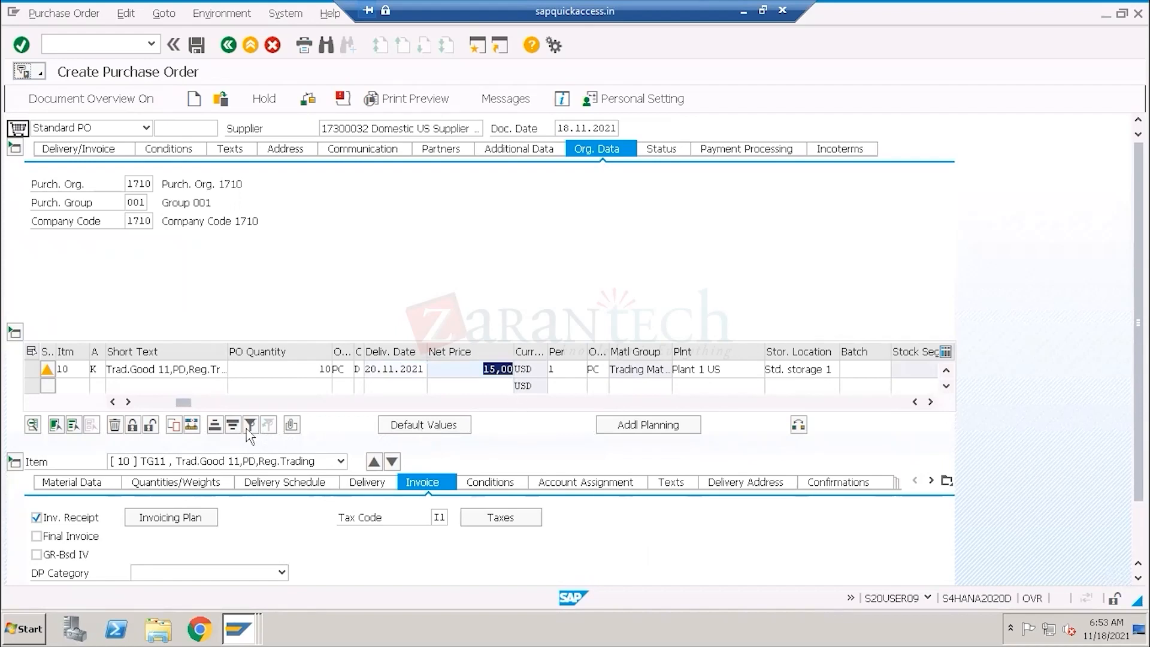
{"action": "left_click_drag", "start_coordinate": [183, 402], "coordinate": [119, 368]}
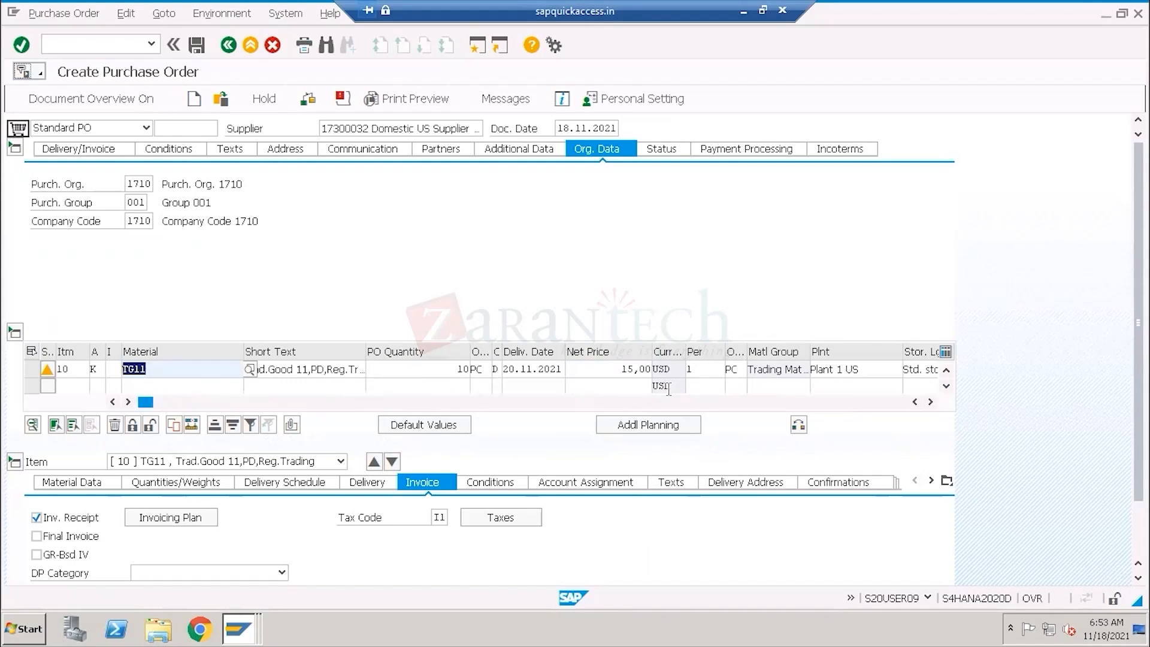
{"action": "left_click_drag", "start_coordinate": [621, 367], "coordinate": [714, 438]}
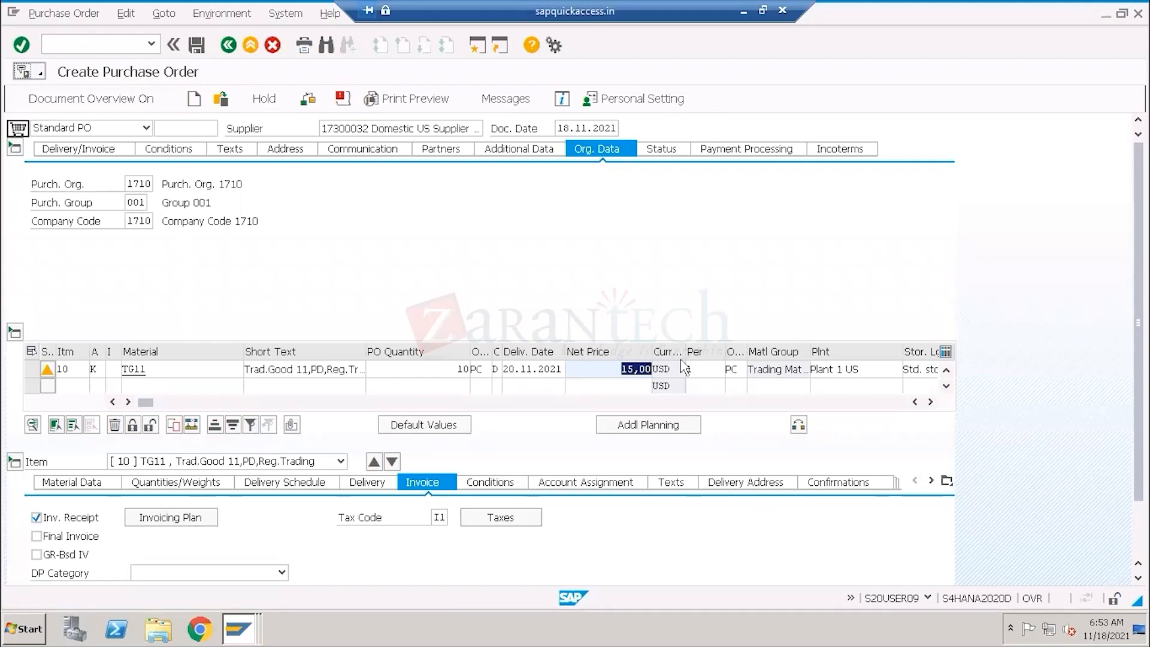
{"action": "left_click_drag", "start_coordinate": [695, 369], "coordinate": [685, 369]}
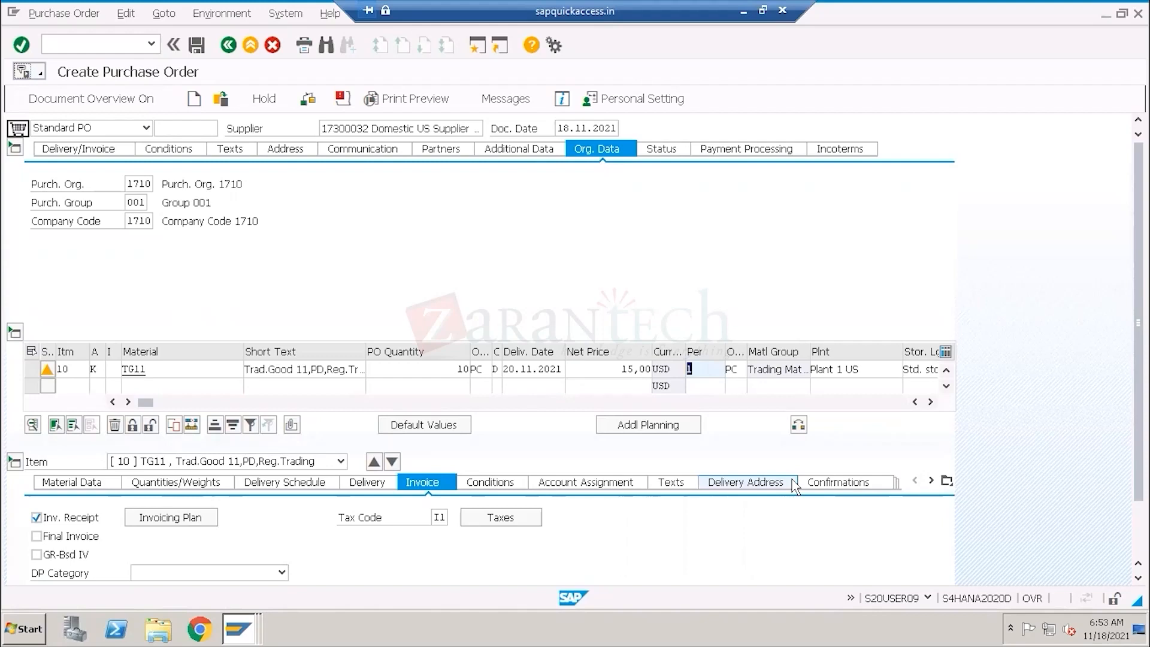
{"action": "left_click", "coordinate": [466, 368]}
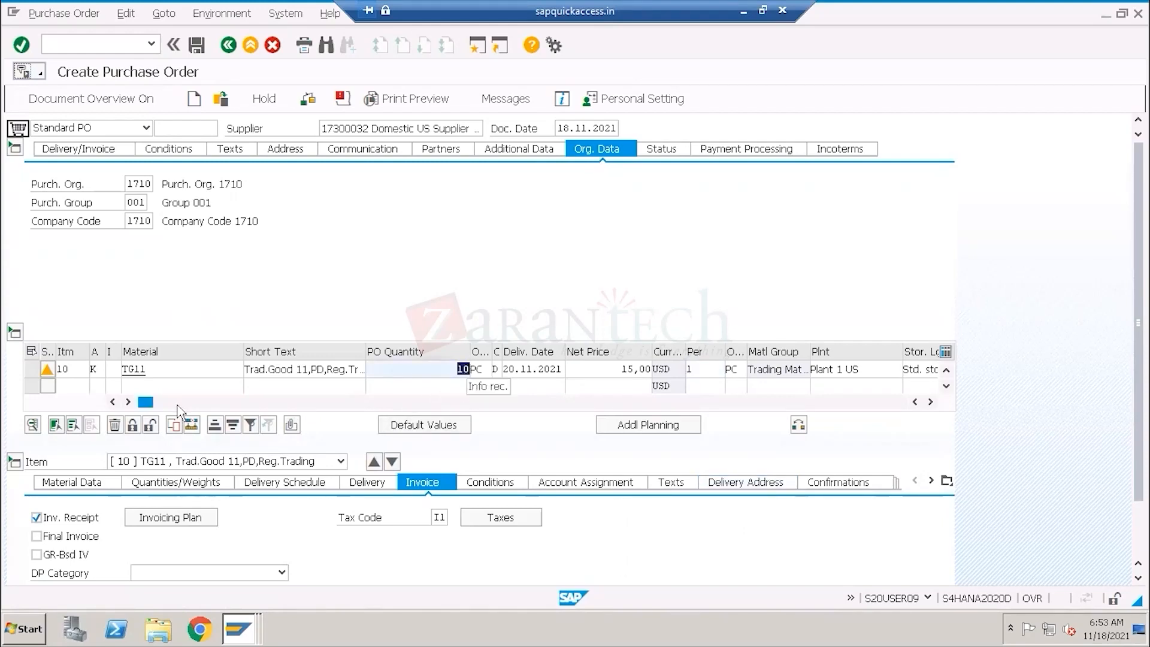
{"action": "left_click_drag", "start_coordinate": [154, 371], "coordinate": [115, 372]}
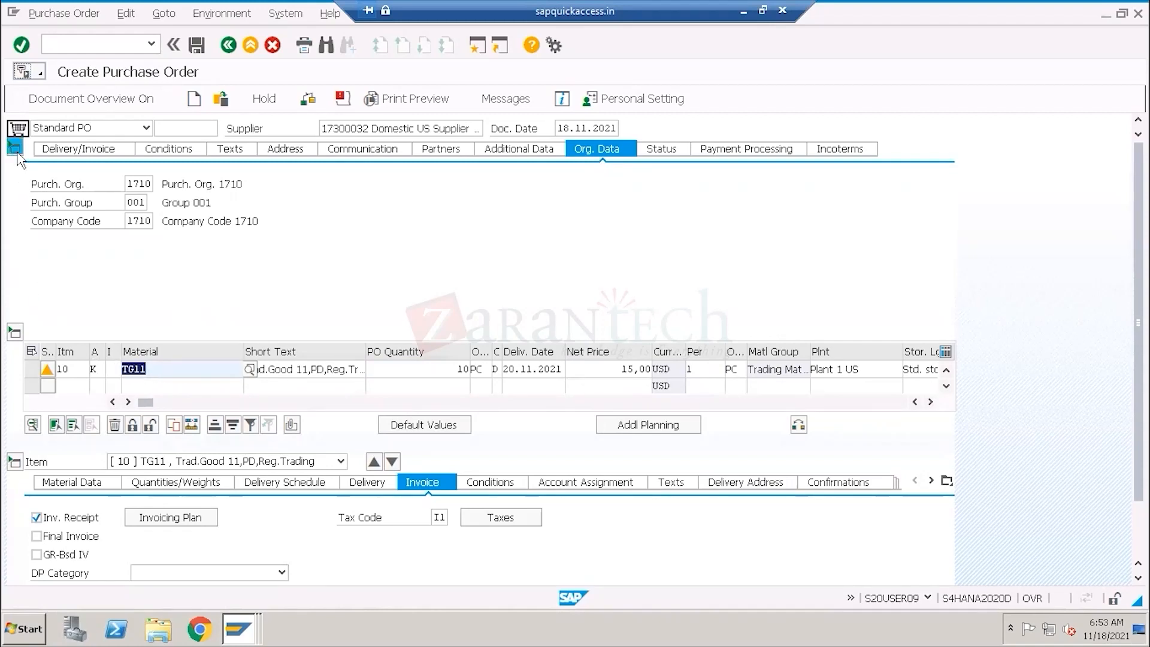
- Collapse the purchase order header and check the available account assignment categories for item 10, leaving the category as it is
{"action": "left_click", "coordinate": [16, 152]}
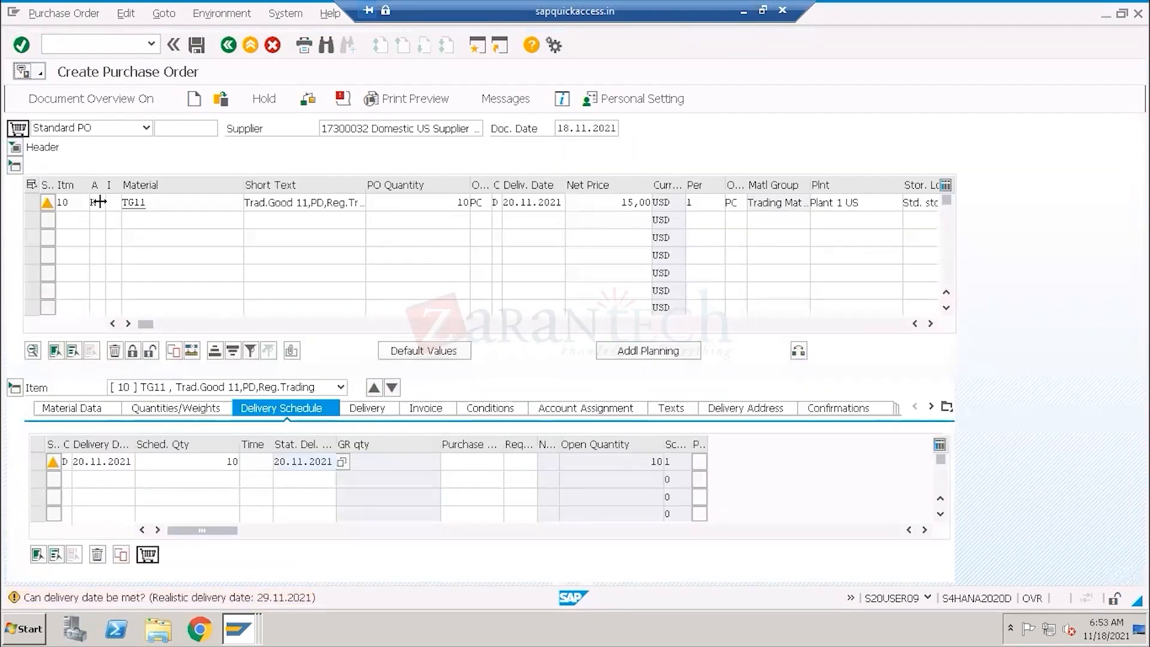
{"action": "left_click", "coordinate": [96, 202]}
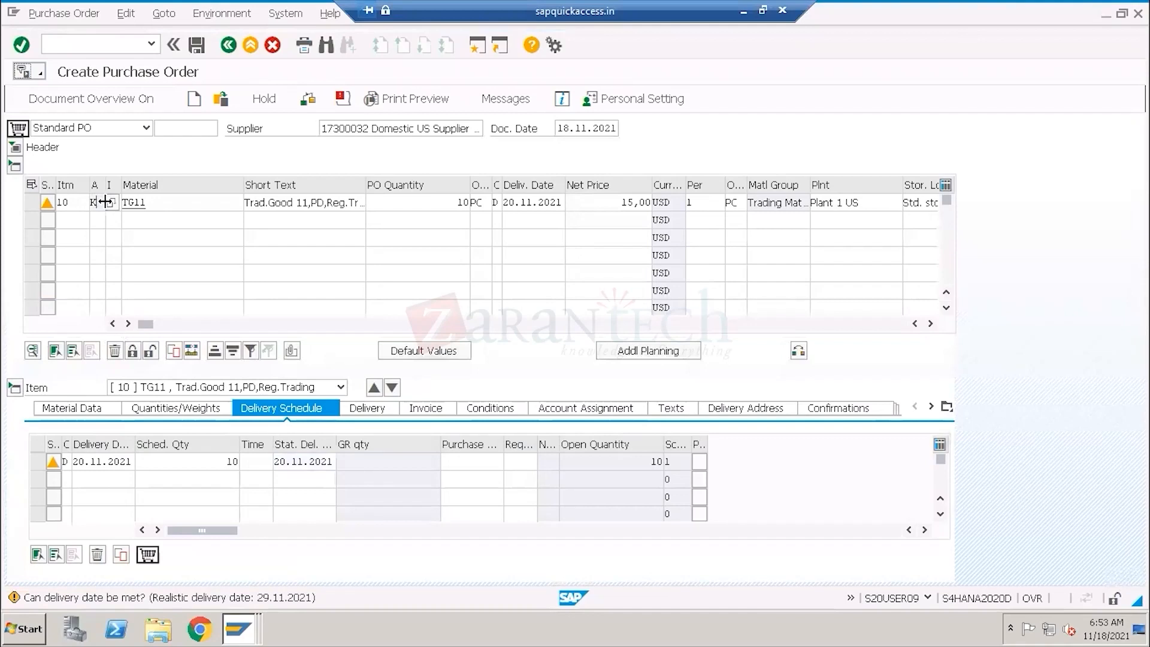
{"action": "left_click", "coordinate": [108, 204]}
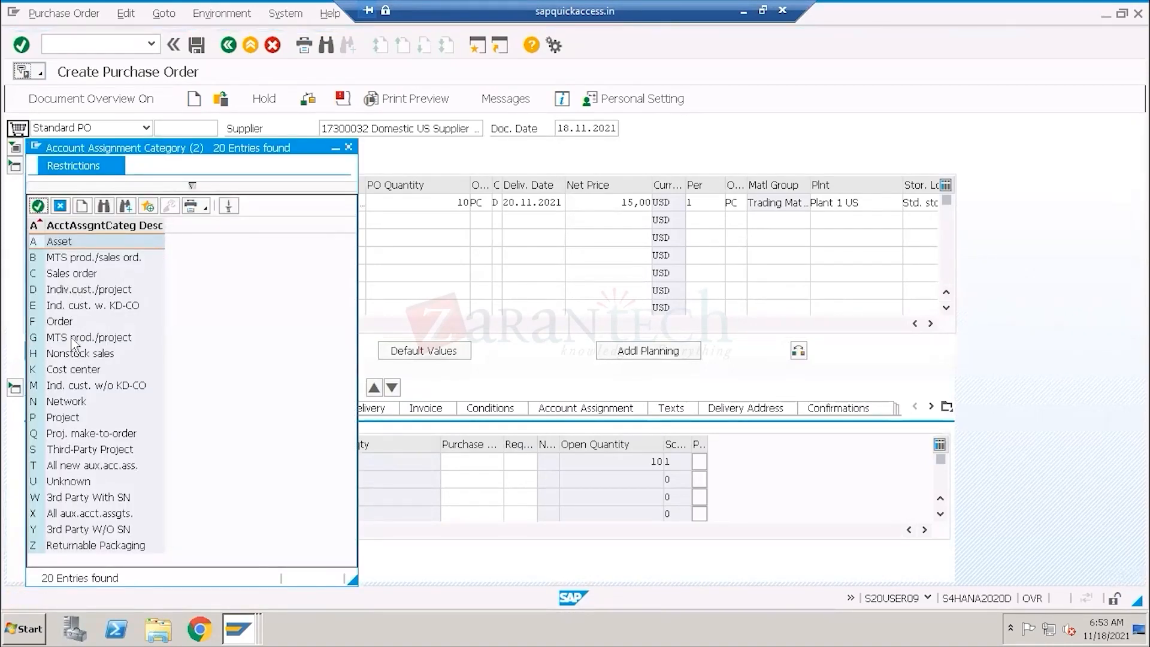
{"action": "left_click", "coordinate": [72, 372]}
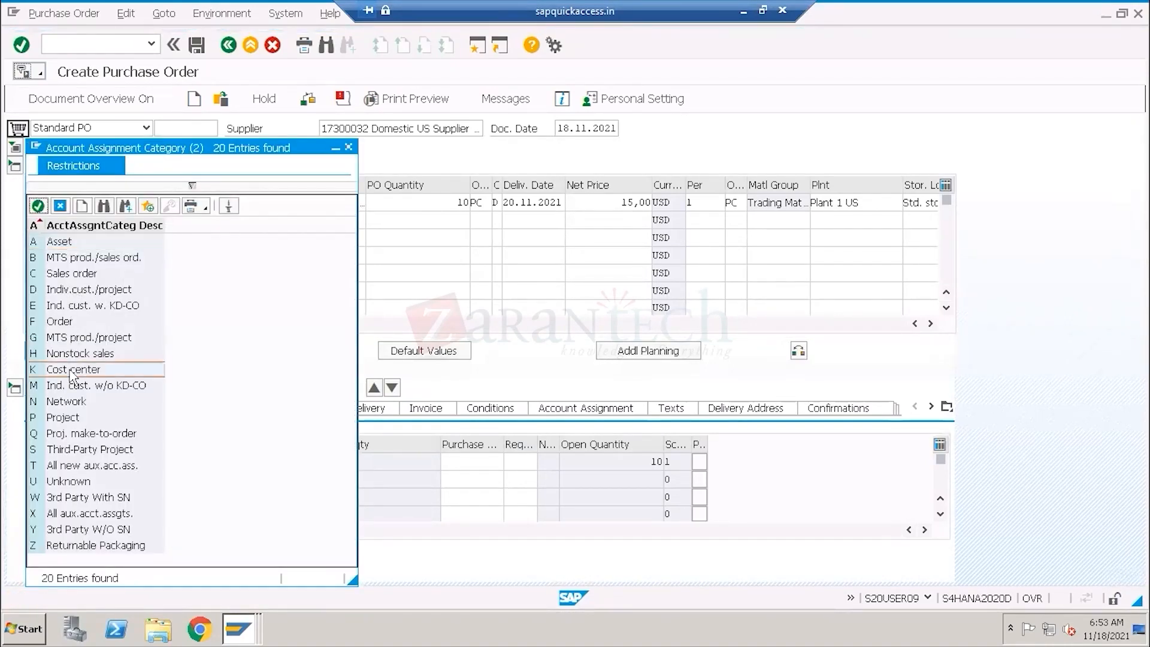
{"action": "left_click", "coordinate": [61, 206]}
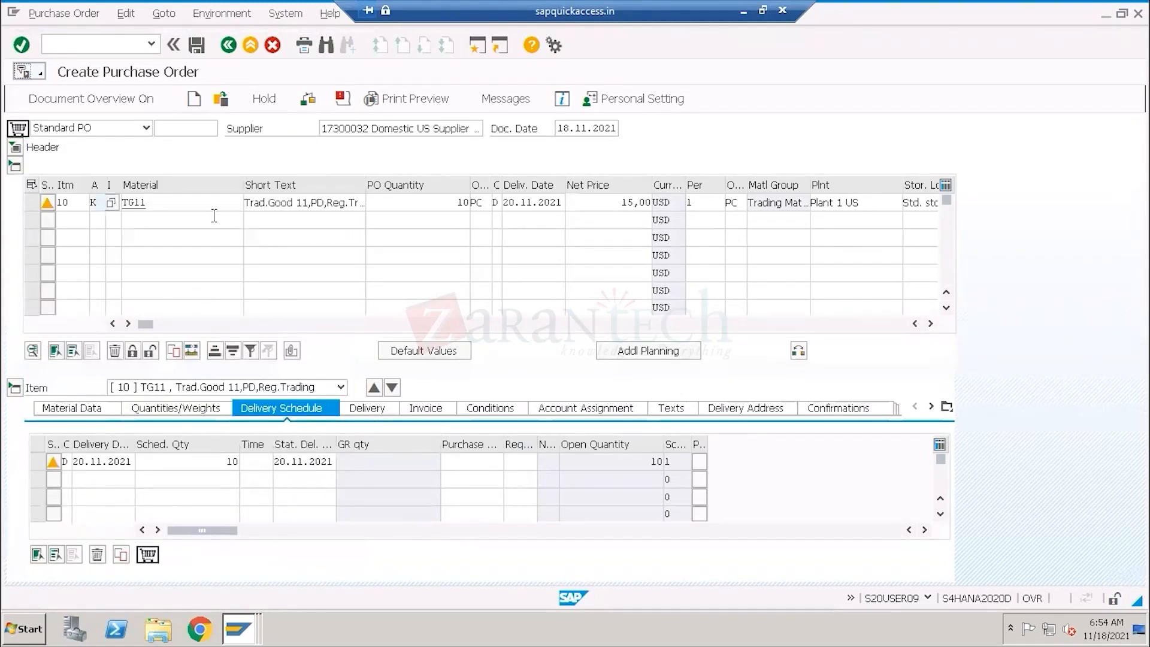
- Review the material and the account assignment category of item 10
{"action": "left_click_drag", "start_coordinate": [155, 197], "coordinate": [123, 197]}
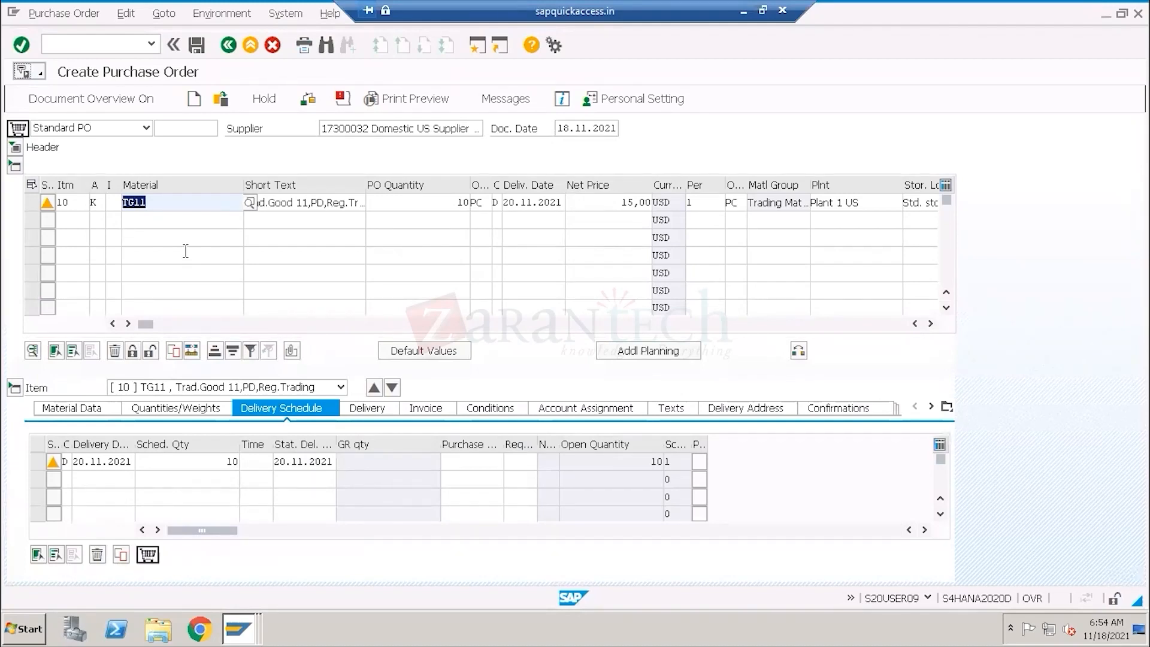
{"action": "left_click_drag", "start_coordinate": [157, 197], "coordinate": [117, 197]}
{"action": "left_click", "coordinate": [99, 199]}
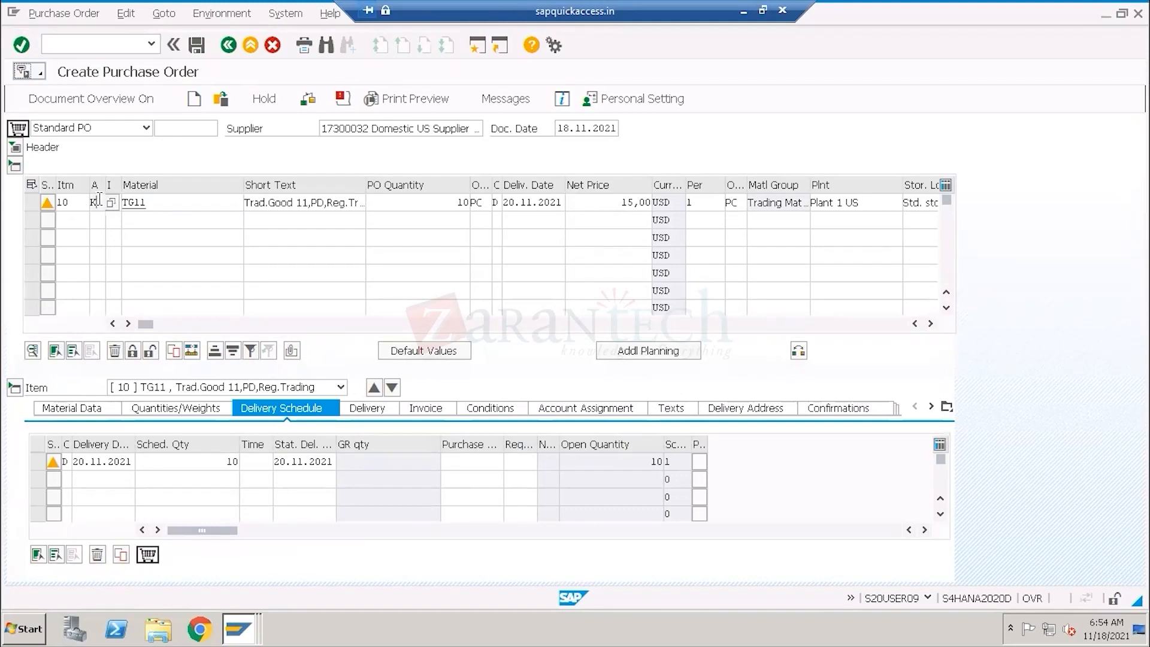
{"action": "left_click_drag", "start_coordinate": [93, 205], "coordinate": [88, 206]}
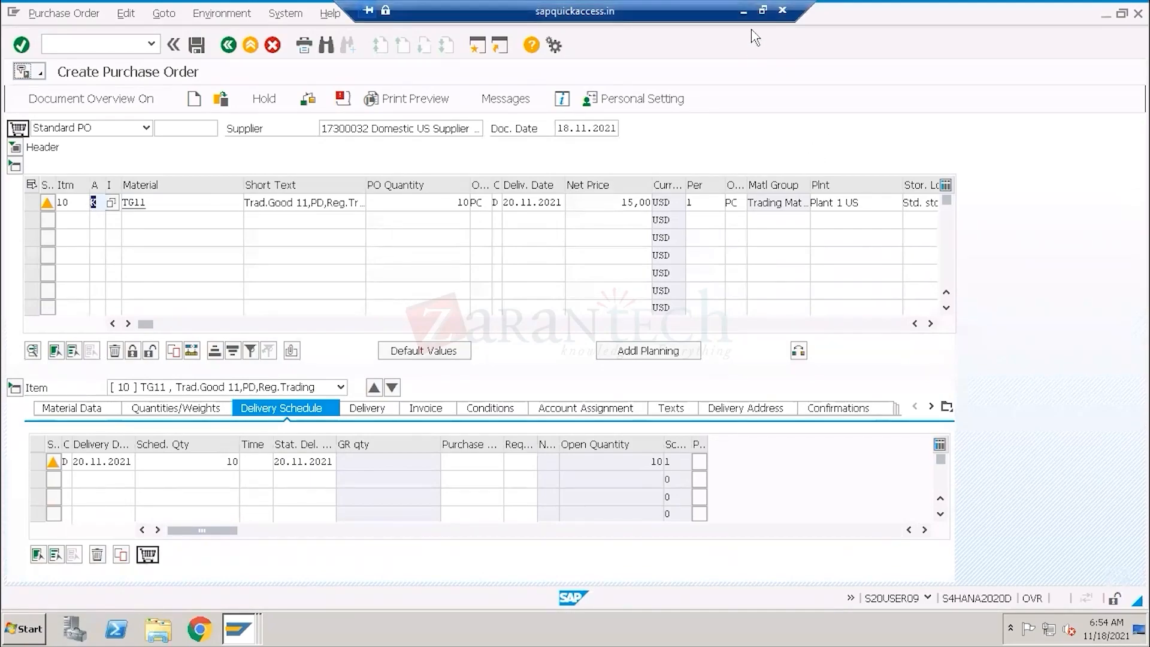
- Switch to Paint and draw a rectangle around the notes on R/M issue against the production order
{"action": "left_click", "coordinate": [744, 11]}
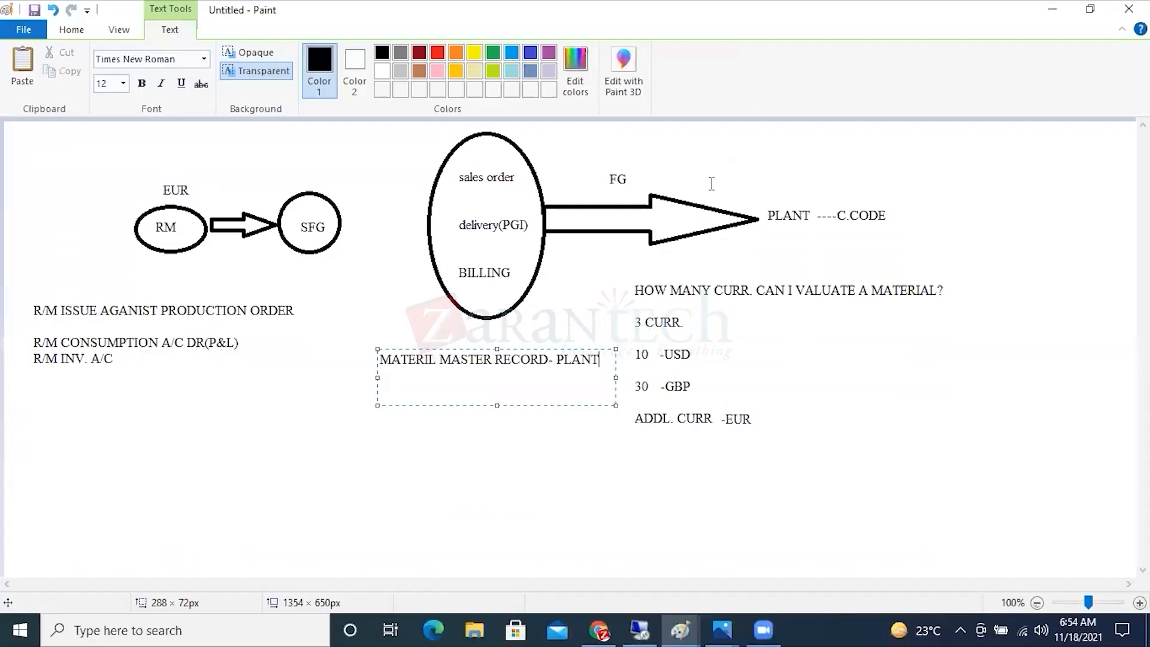
{"action": "left_click", "coordinate": [420, 427]}
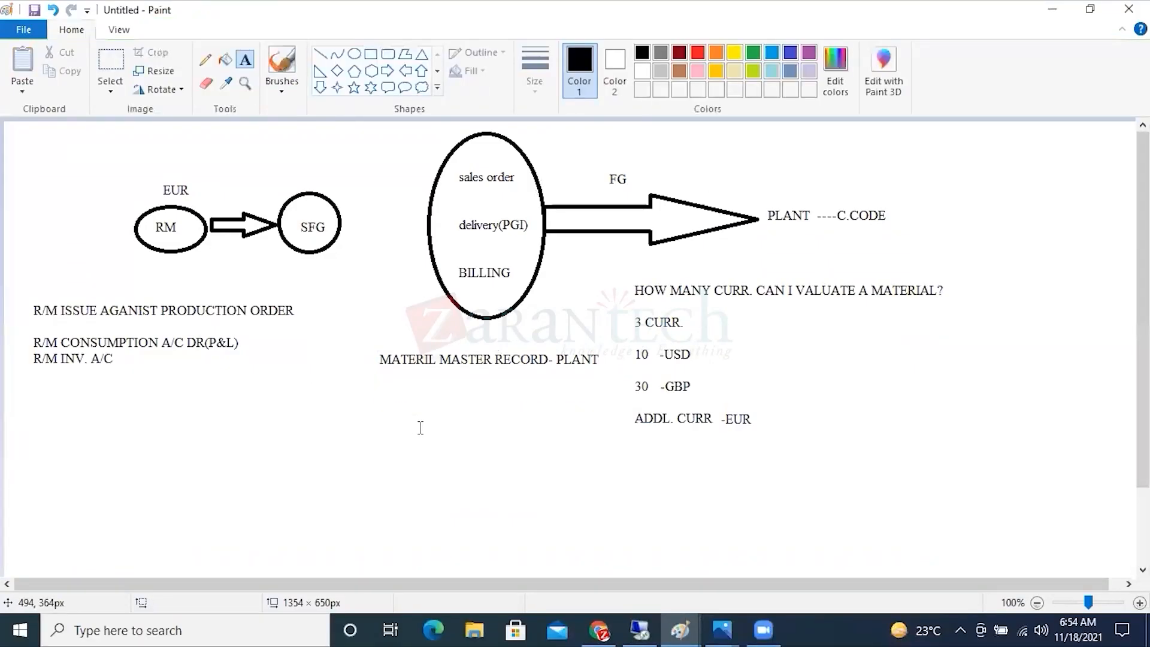
{"action": "left_click", "coordinate": [370, 54]}
{"action": "left_click_drag", "start_coordinate": [22, 288], "coordinate": [302, 392]}
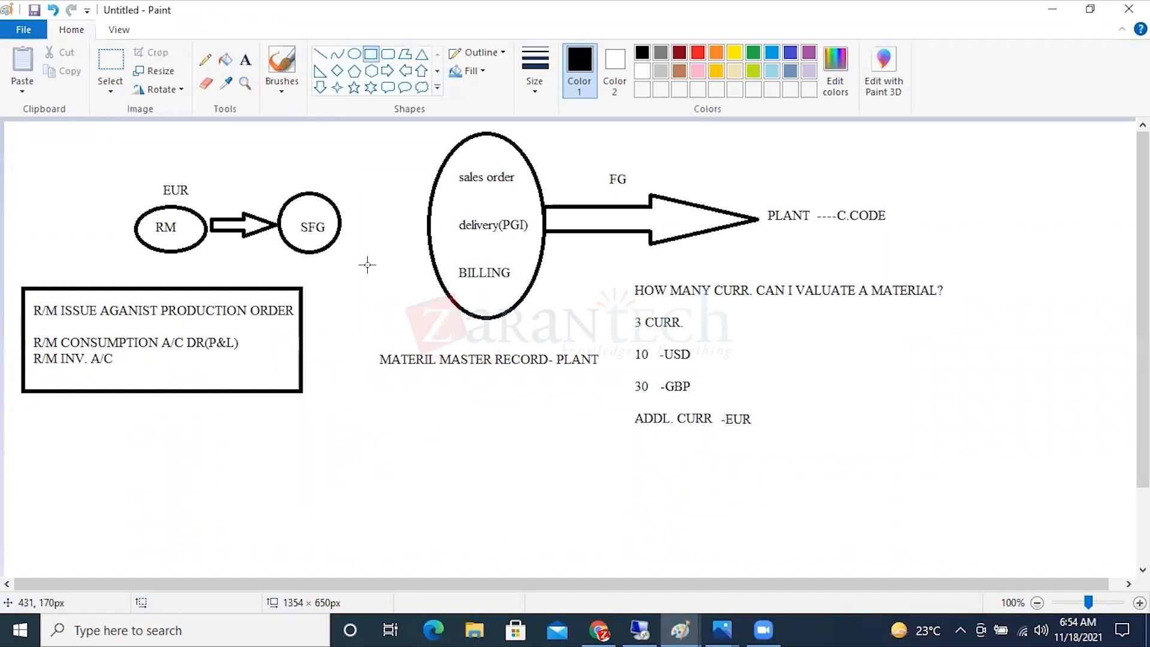
- Return to the SAP purchase order and examine item 10's account assignment category, cost center assignment and material
{"action": "left_click", "coordinate": [639, 630]}
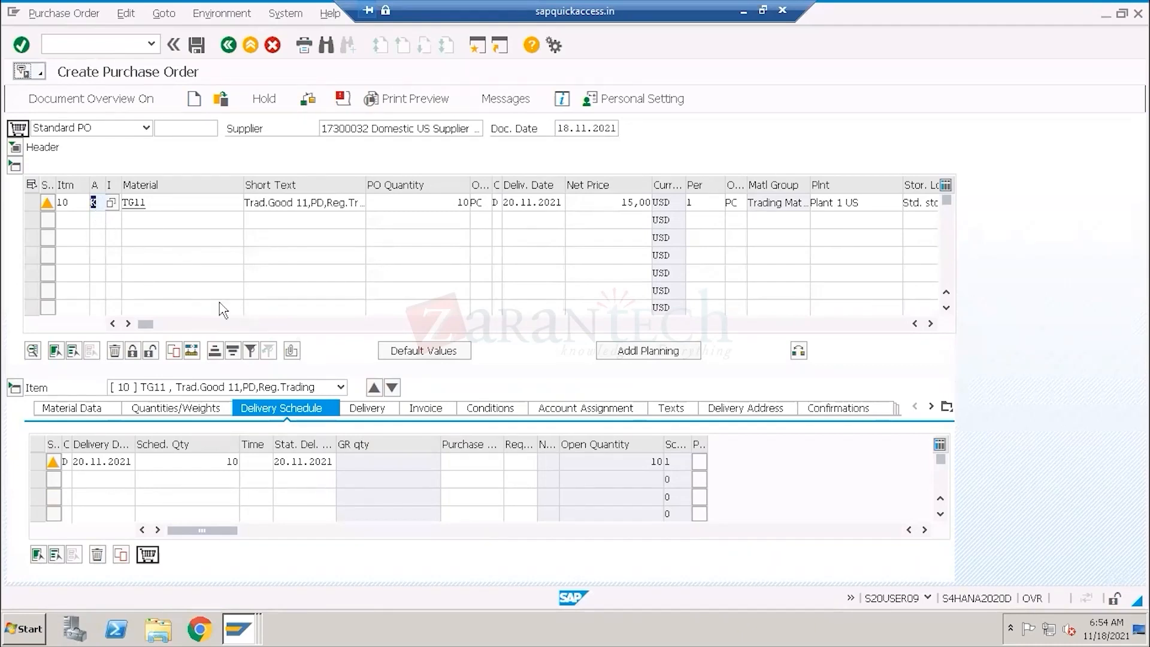
{"action": "left_click_drag", "start_coordinate": [99, 204], "coordinate": [90, 204]}
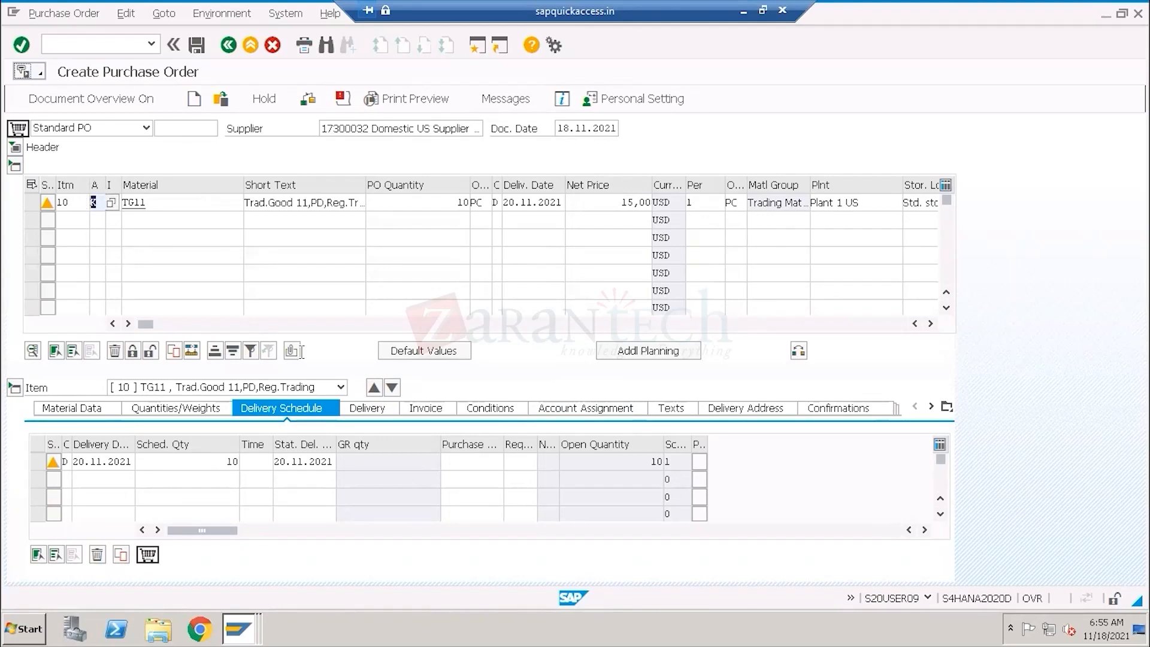
{"action": "left_click", "coordinate": [580, 413]}
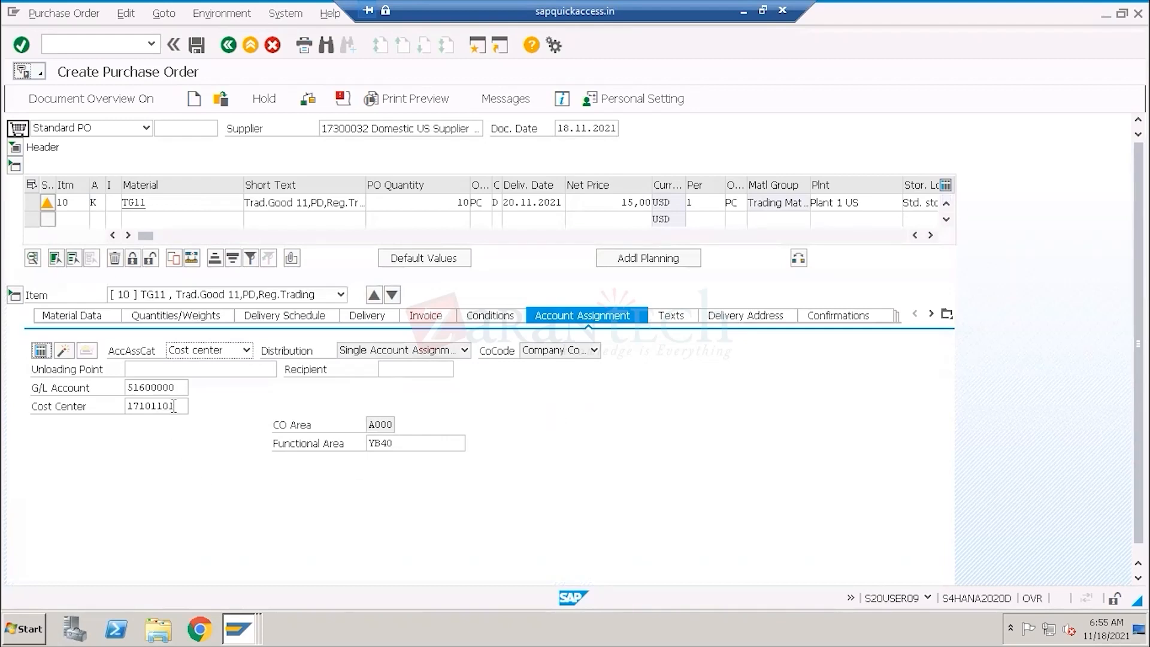
{"action": "left_click_drag", "start_coordinate": [173, 406], "coordinate": [125, 407]}
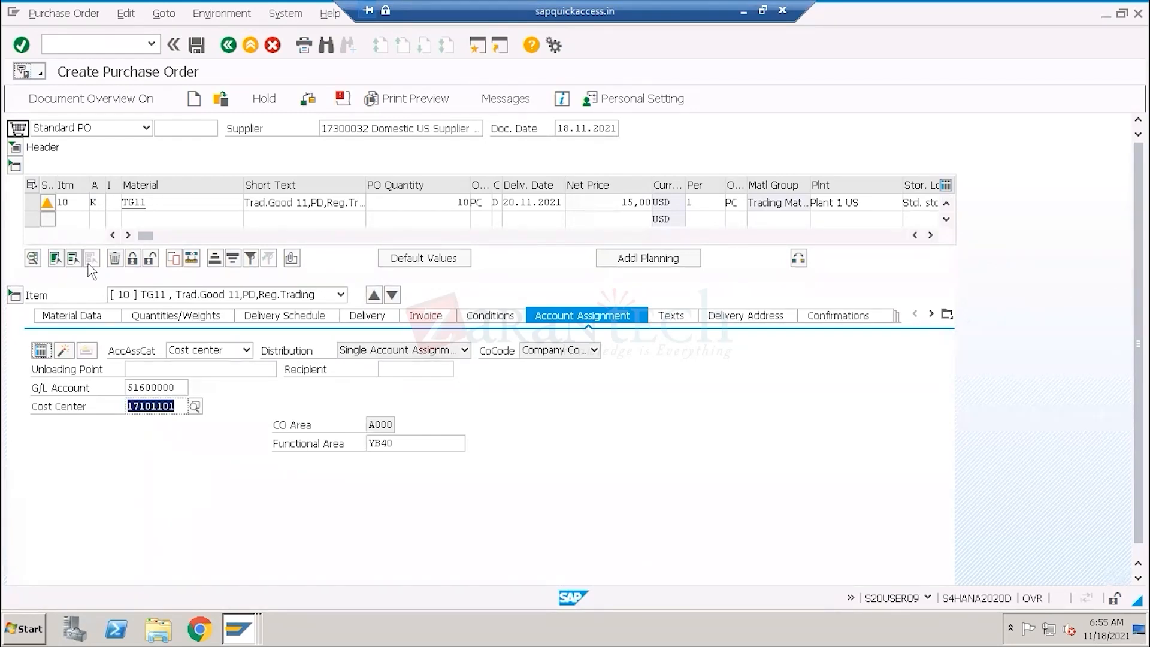
{"action": "left_click_drag", "start_coordinate": [147, 203], "coordinate": [114, 203]}
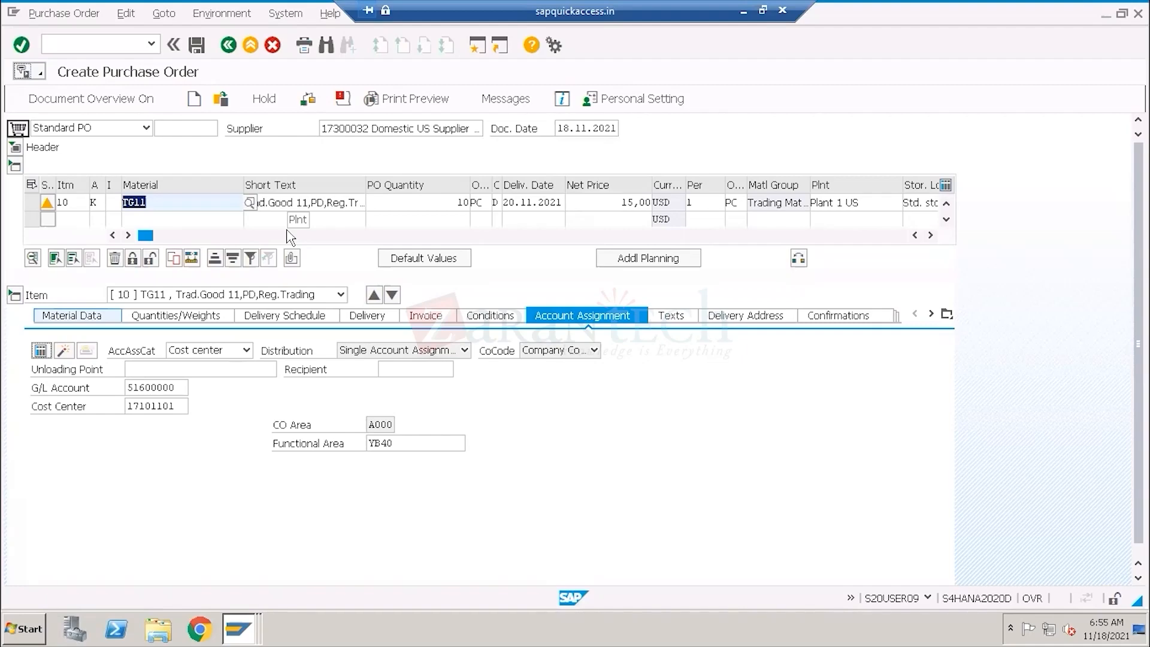
- Switch to Paint and draw a wide ellipse below the boxed R/M consumption notes
{"action": "left_click", "coordinate": [742, 12]}
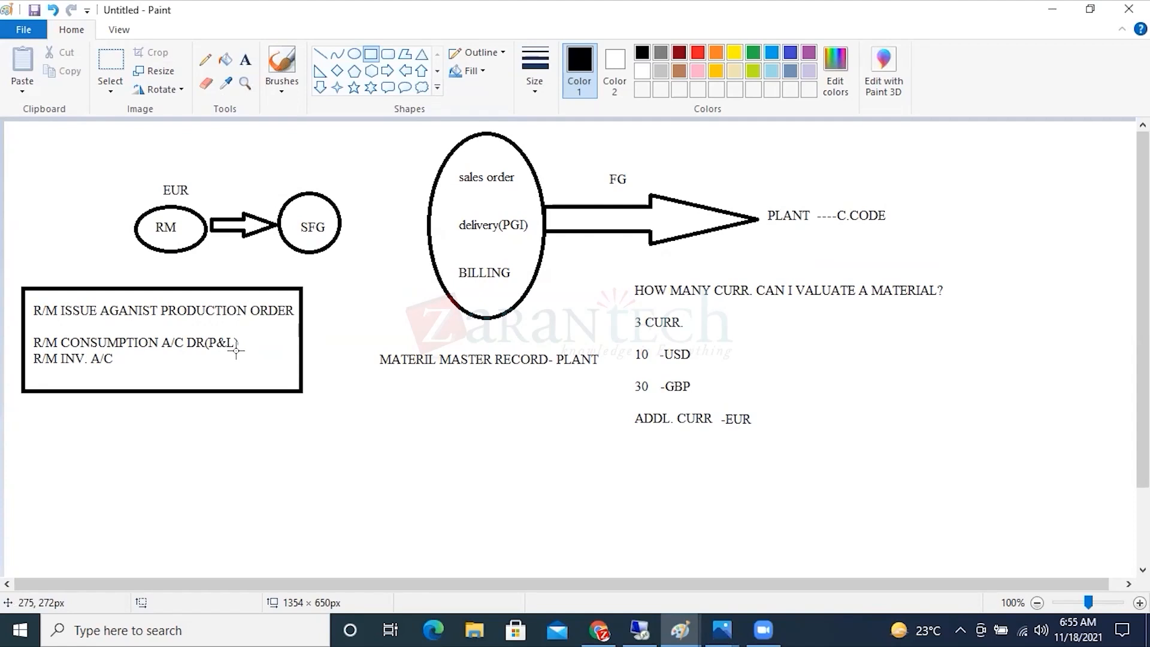
{"action": "left_click", "coordinate": [354, 53]}
{"action": "left_click_drag", "start_coordinate": [23, 428], "coordinate": [274, 513]}
{"action": "left_click", "coordinate": [349, 477]}
- View the other Paint drawing comparing the FI, CO and ML currencies, and return to the RM and SFG diagram
{"action": "mouse_move", "coordinate": [679, 630]}
{"action": "left_click", "coordinate": [805, 559]}
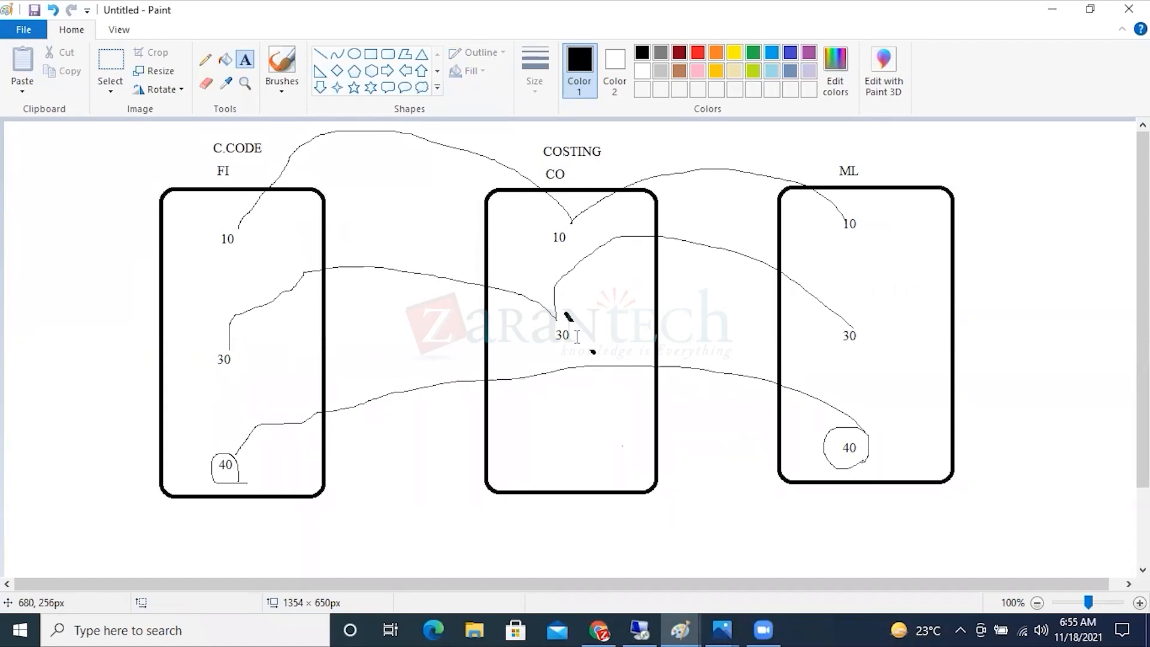
{"action": "left_click", "coordinate": [640, 630]}
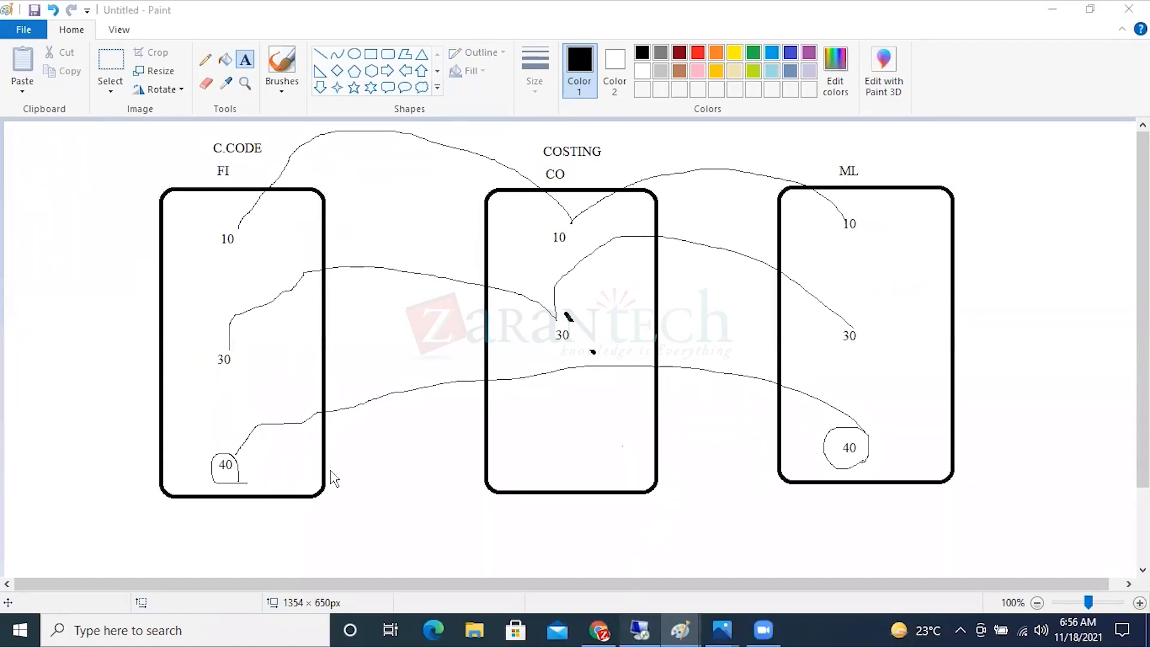
{"action": "left_click", "coordinate": [743, 11]}
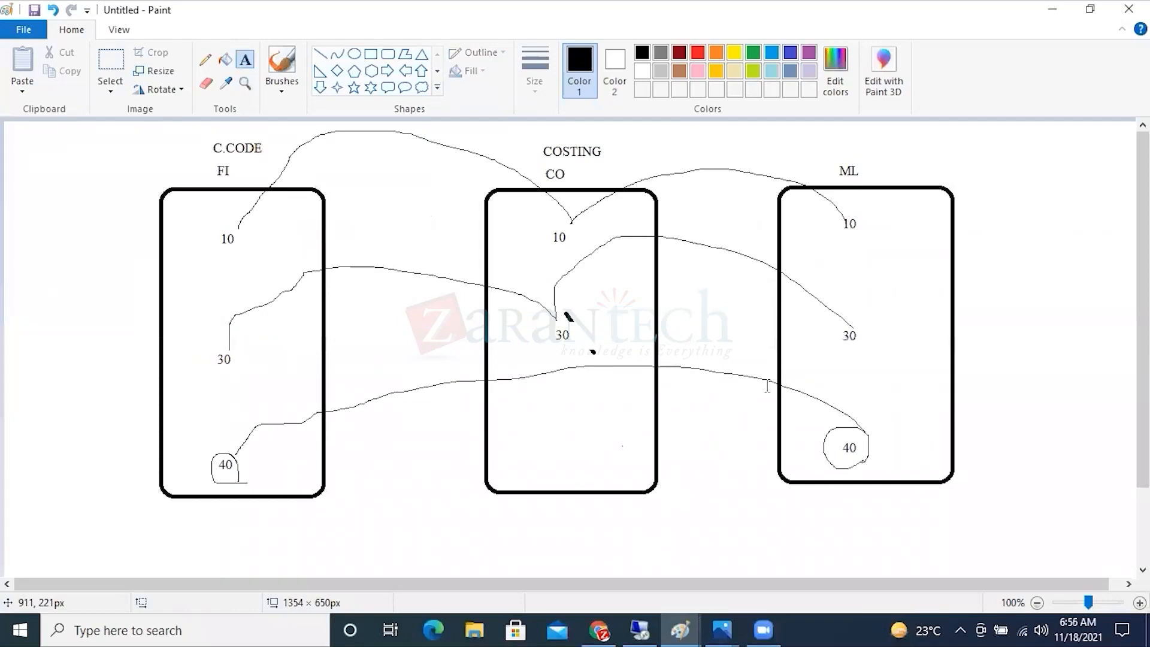
{"action": "left_click", "coordinate": [690, 629]}
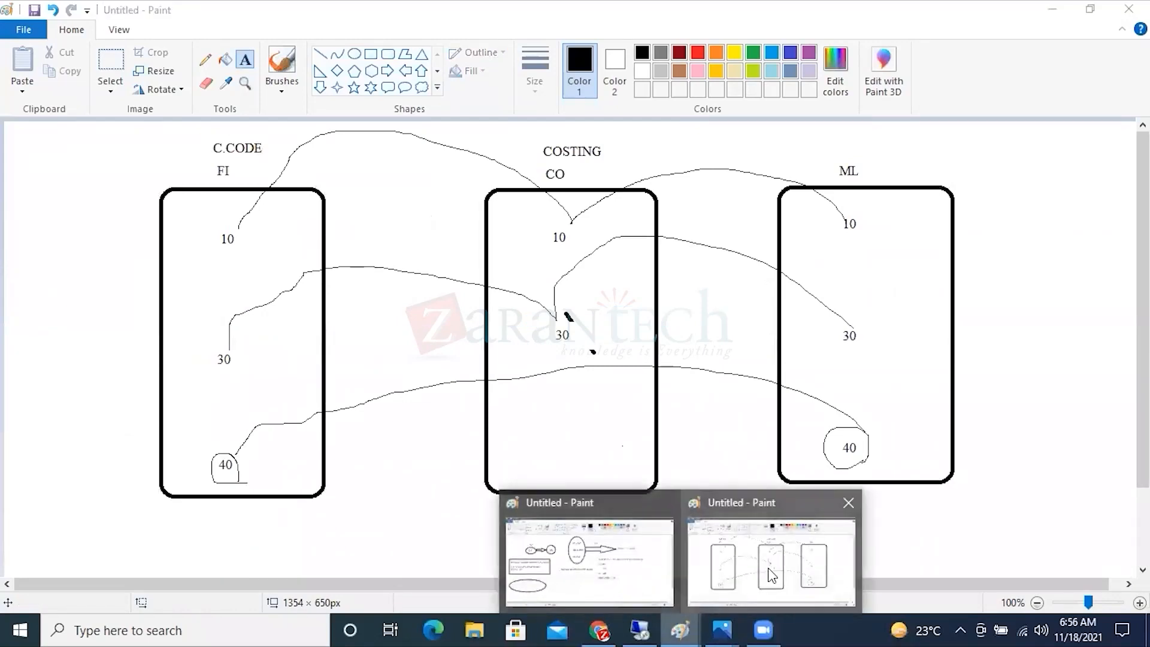
{"action": "left_click", "coordinate": [635, 582]}
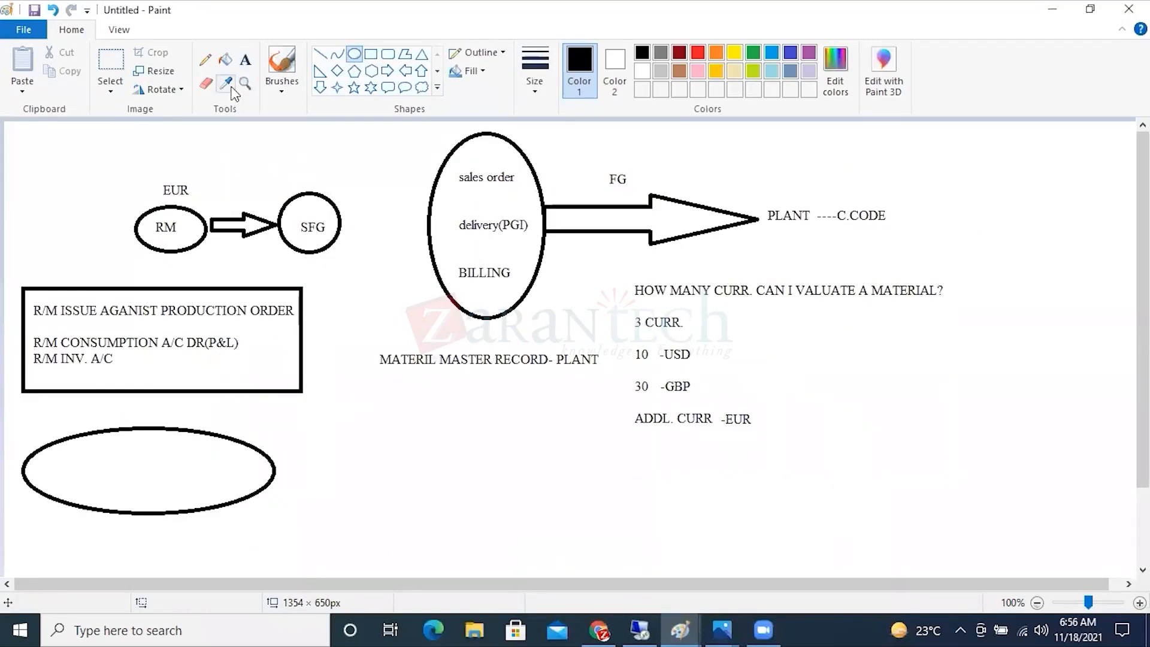
- Add the text label CO inside the ellipse below the boxed R/M notes
{"action": "left_click", "coordinate": [246, 62]}
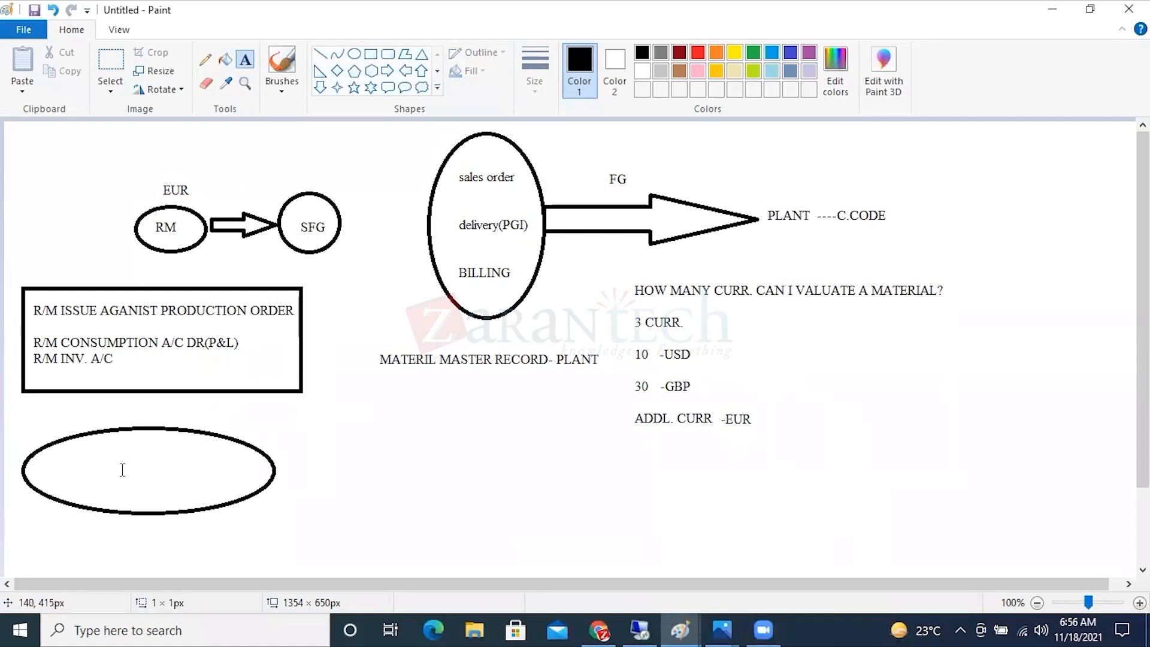
{"action": "left_click", "coordinate": [123, 470]}
{"action": "type", "text": "CO"}
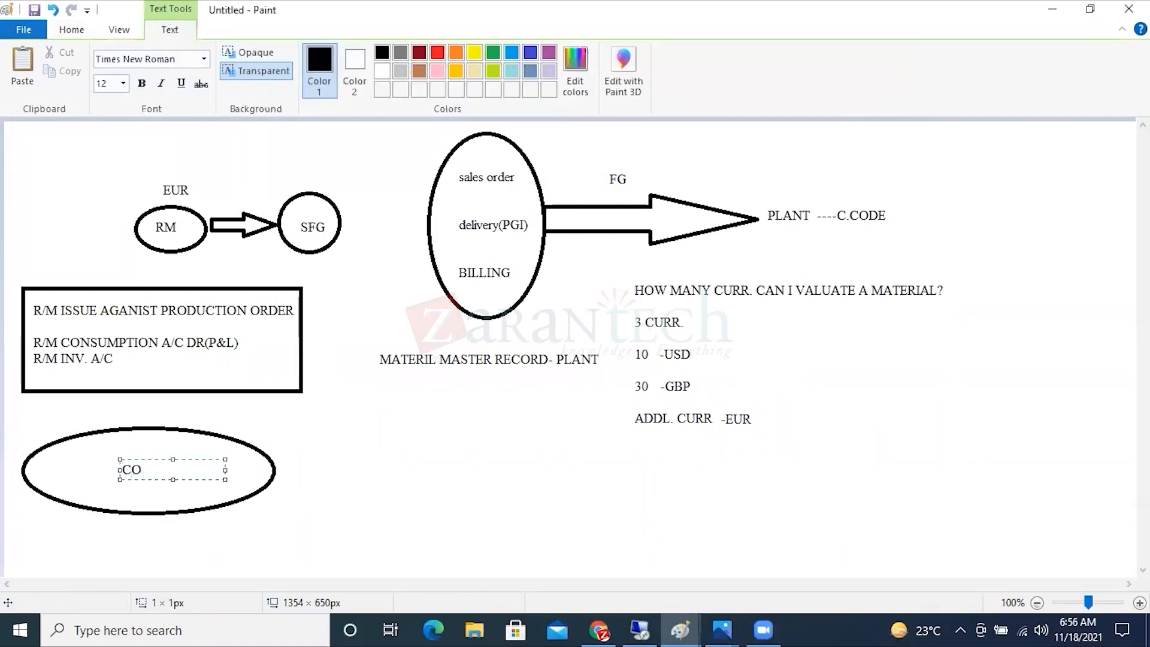
{"action": "left_click", "coordinate": [322, 515]}
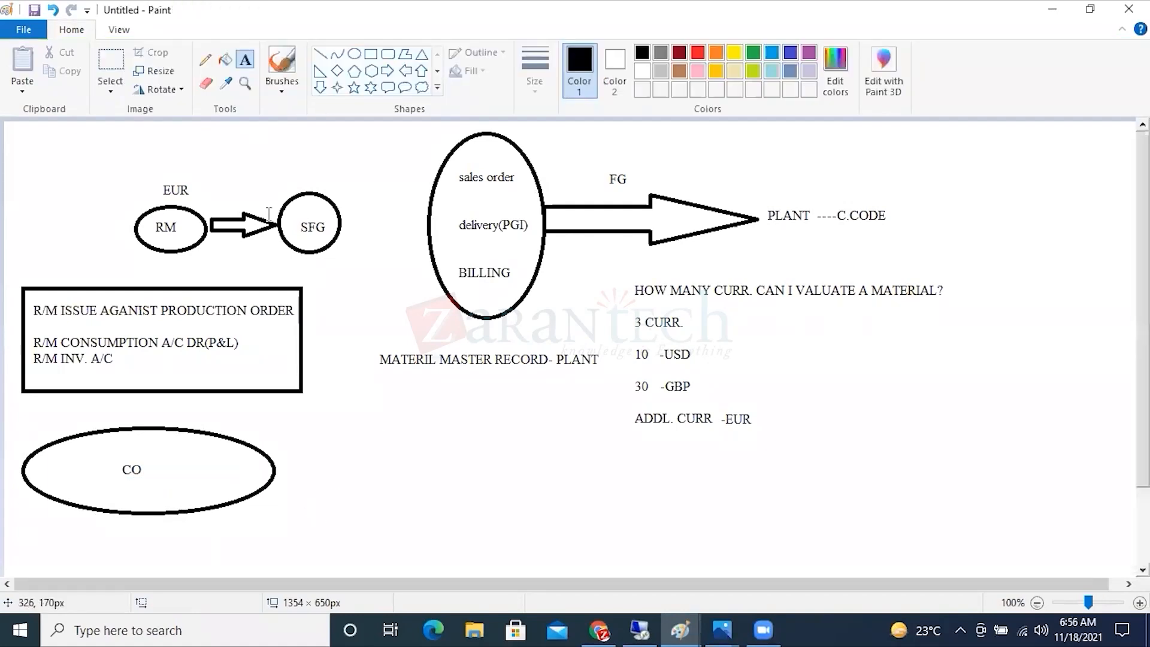
- Draw a down arrow from the boxed R/M notes to the CO ellipse
{"action": "left_click", "coordinate": [321, 88]}
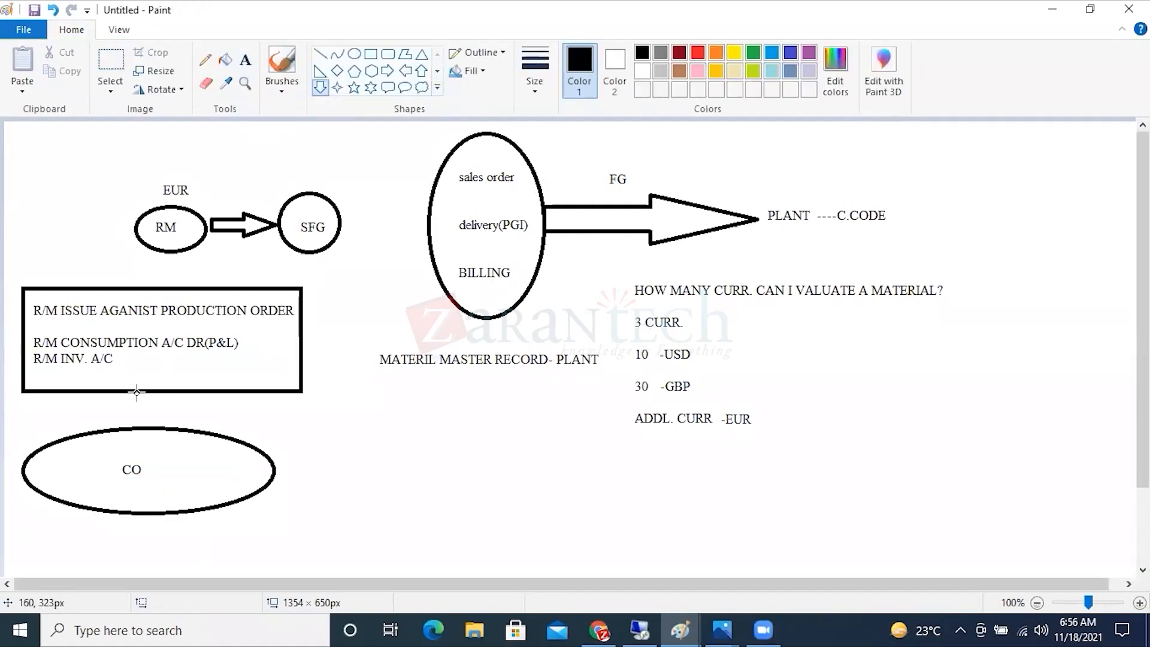
{"action": "left_click_drag", "start_coordinate": [129, 390], "coordinate": [154, 426]}
{"action": "left_click", "coordinate": [280, 425]}
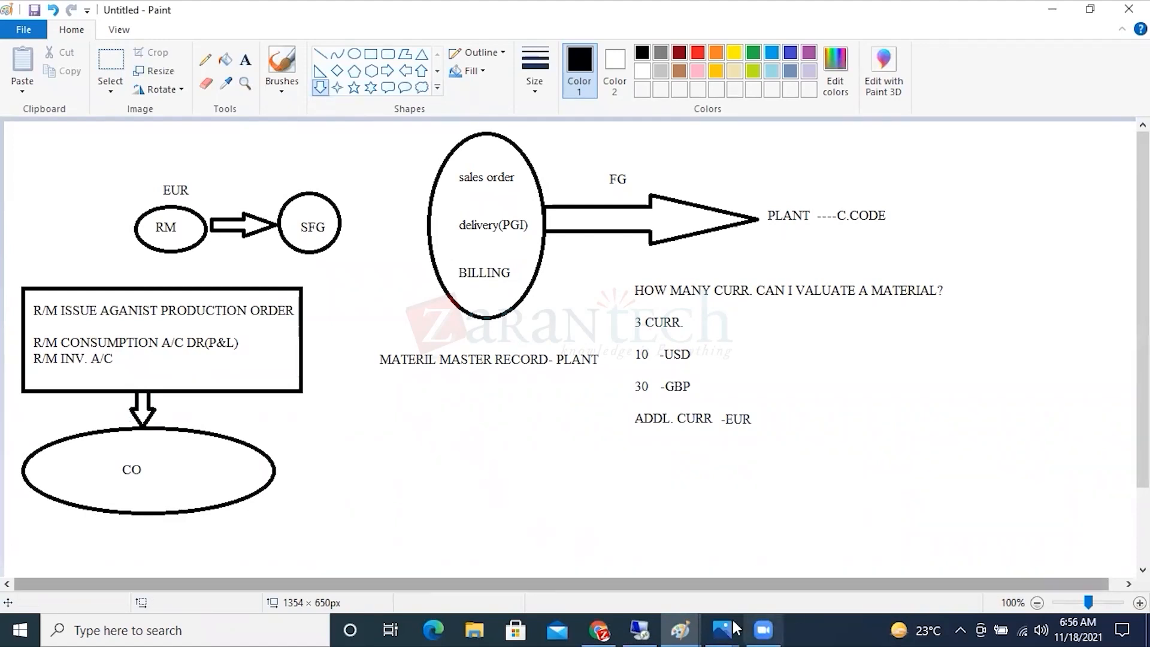
- Switch to Photos and examine the MM-FI integration flow in P2P.png
{"action": "left_click", "coordinate": [680, 630]}
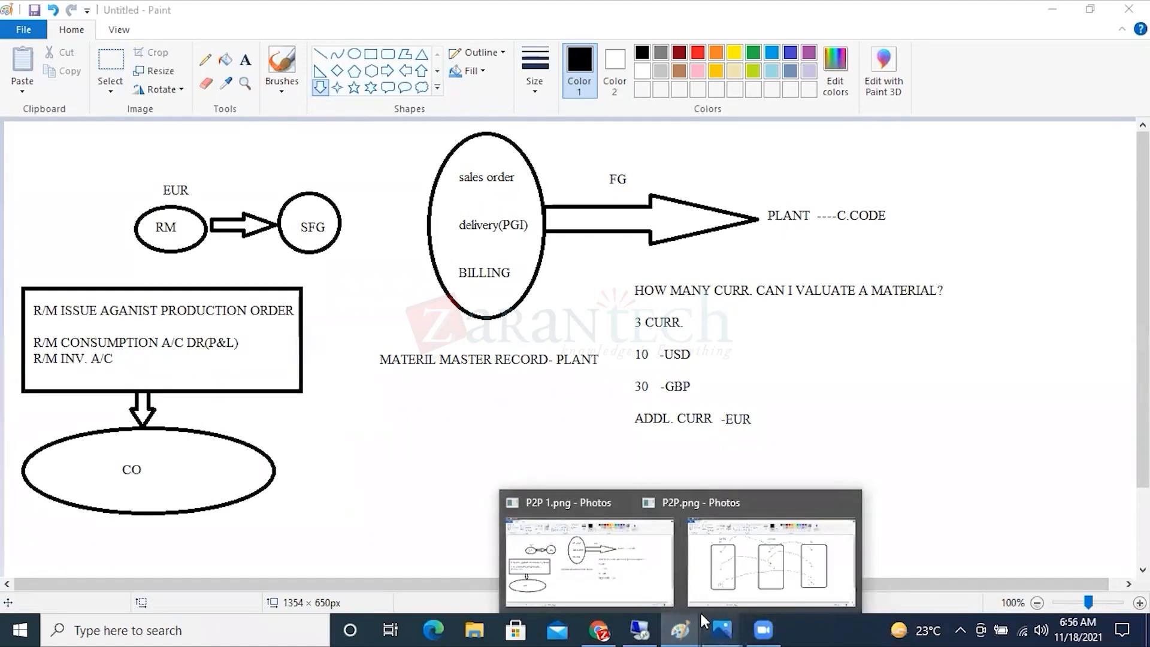
{"action": "left_click", "coordinate": [748, 628]}
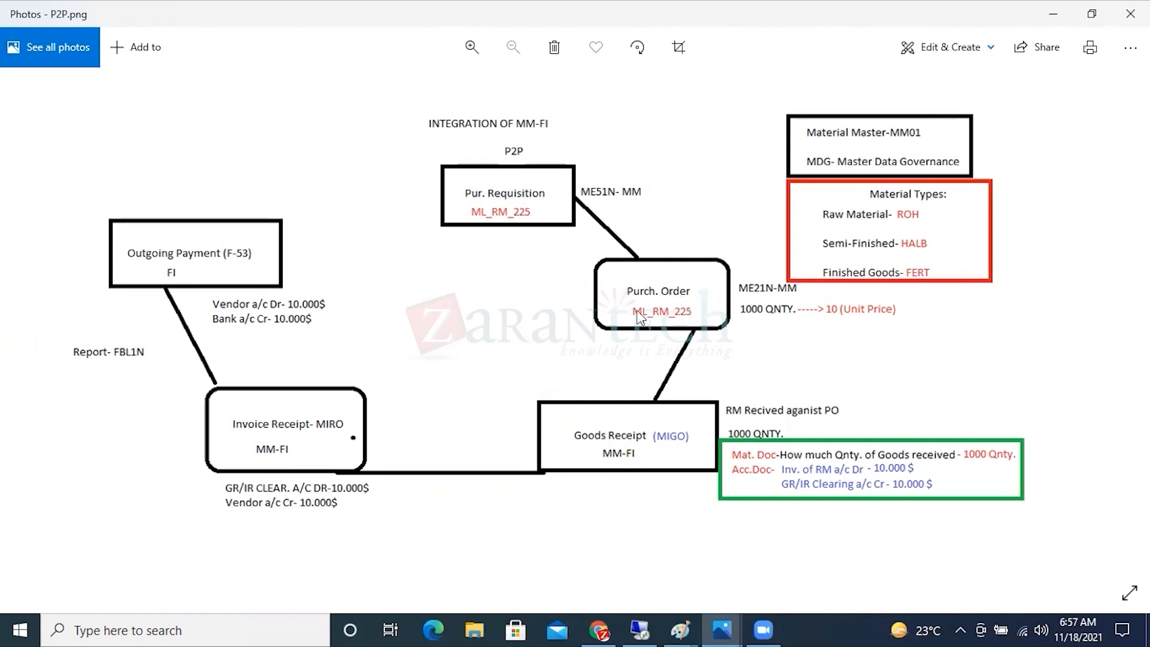
- Return to the SAP purchase order and recheck item 10's account assignment category and cost center
{"action": "left_click", "coordinate": [641, 630]}
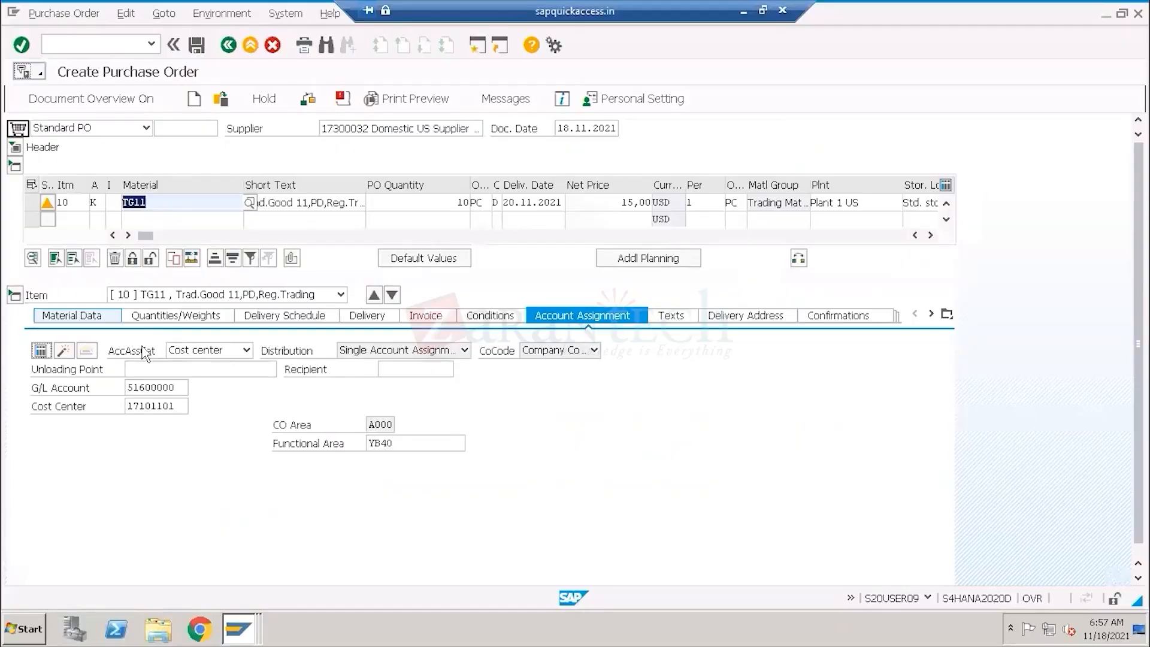
{"action": "left_click", "coordinate": [87, 202]}
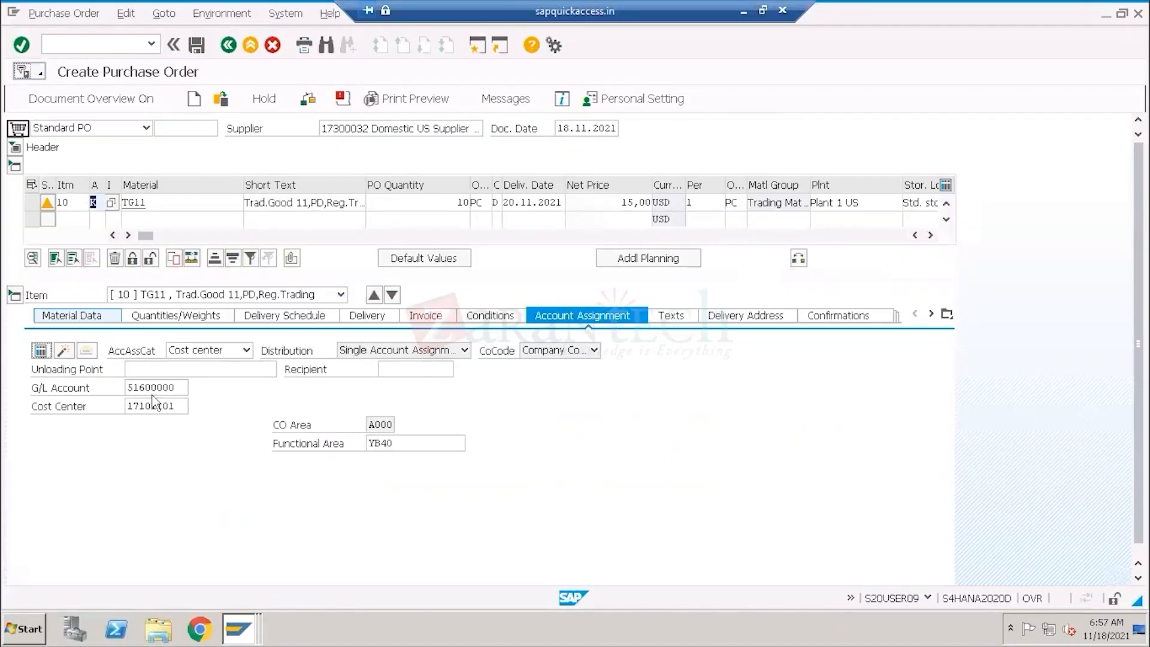
{"action": "double_click", "coordinate": [168, 407]}
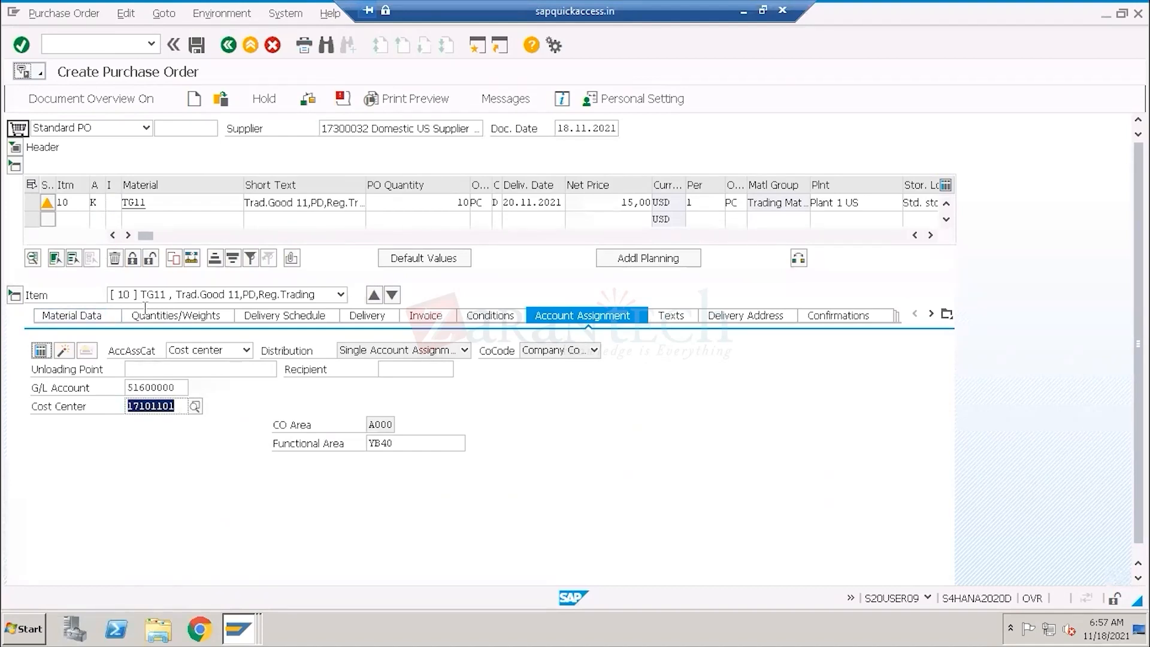
{"action": "left_click", "coordinate": [96, 202]}
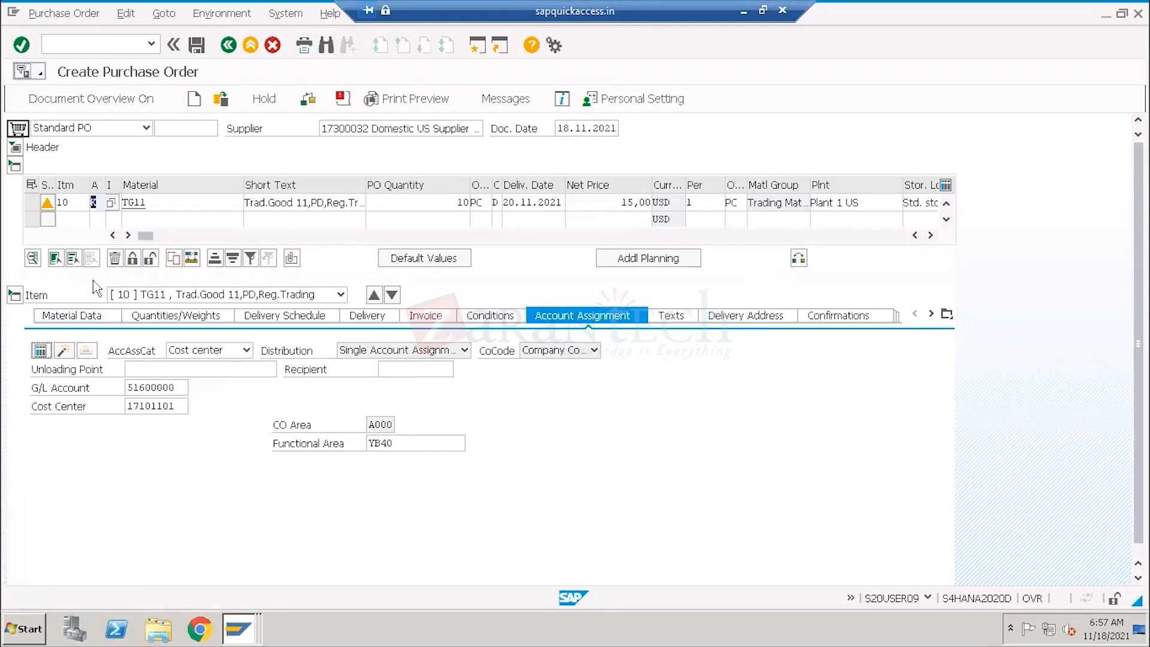
- Switch to Paint and view the diagram linking the R/M consumption notes to CO
{"action": "left_click", "coordinate": [743, 10]}
{"action": "mouse_move", "coordinate": [680, 627]}
{"action": "left_click", "coordinate": [593, 557]}
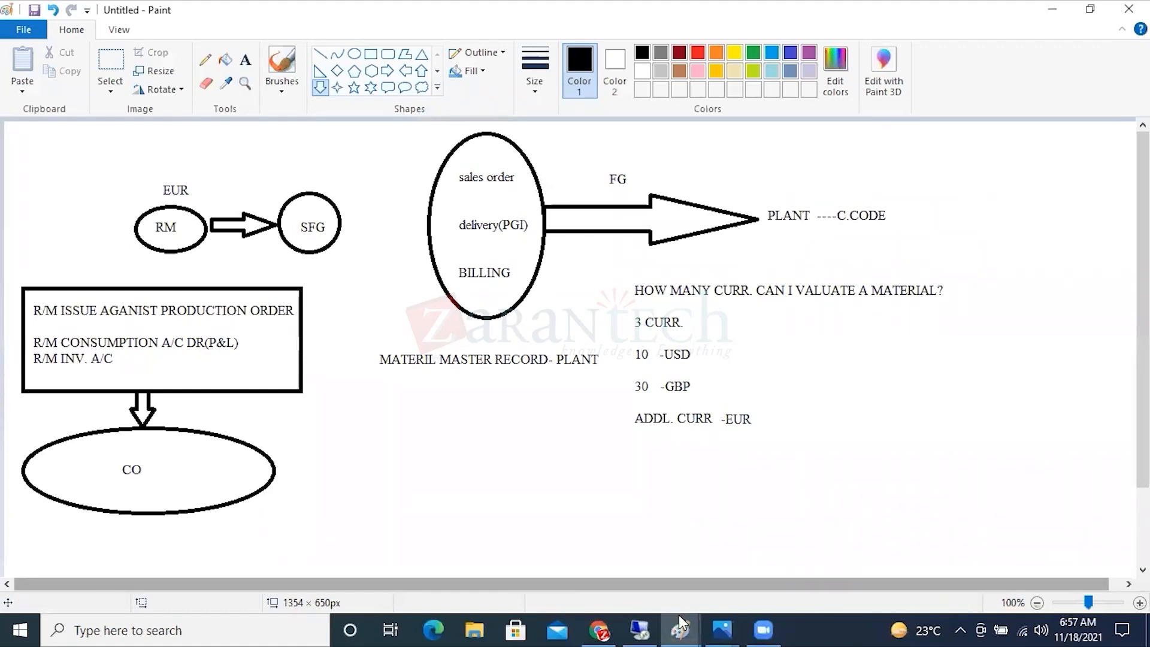
{"action": "mouse_move", "coordinate": [678, 617]}
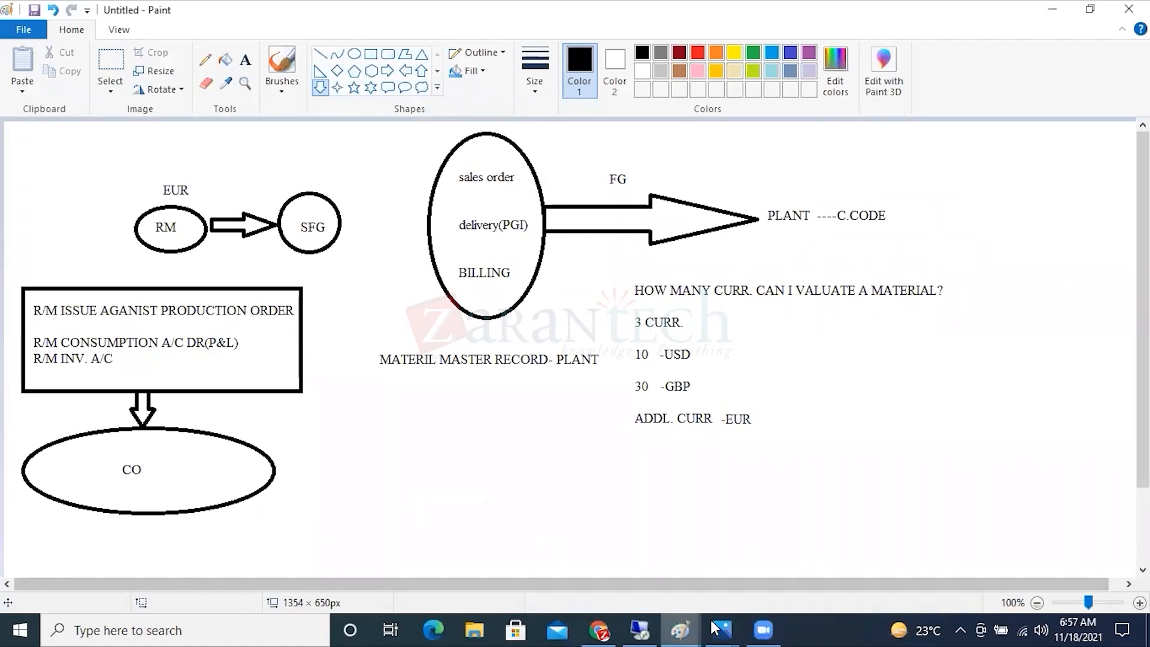
- Compare the P2P.png flow in Photos, the SAP purchase order's account assignment and the R/M consumption diagram in Paint
{"action": "mouse_move", "coordinate": [721, 629]}
{"action": "left_click", "coordinate": [792, 549]}
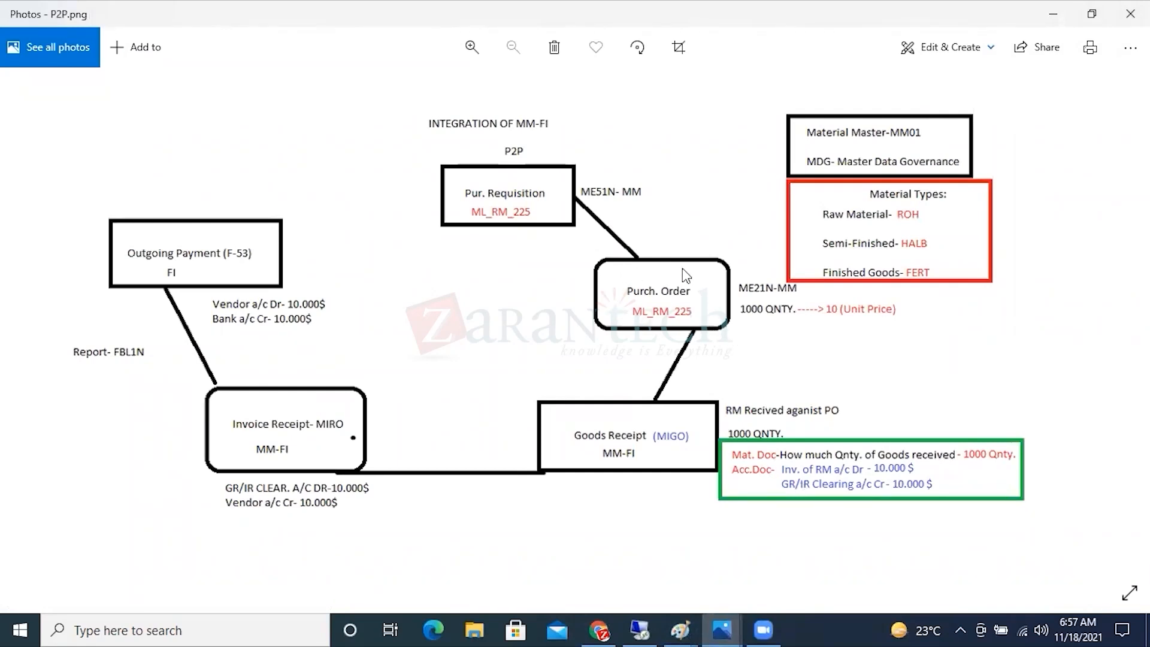
{"action": "left_click", "coordinate": [639, 630]}
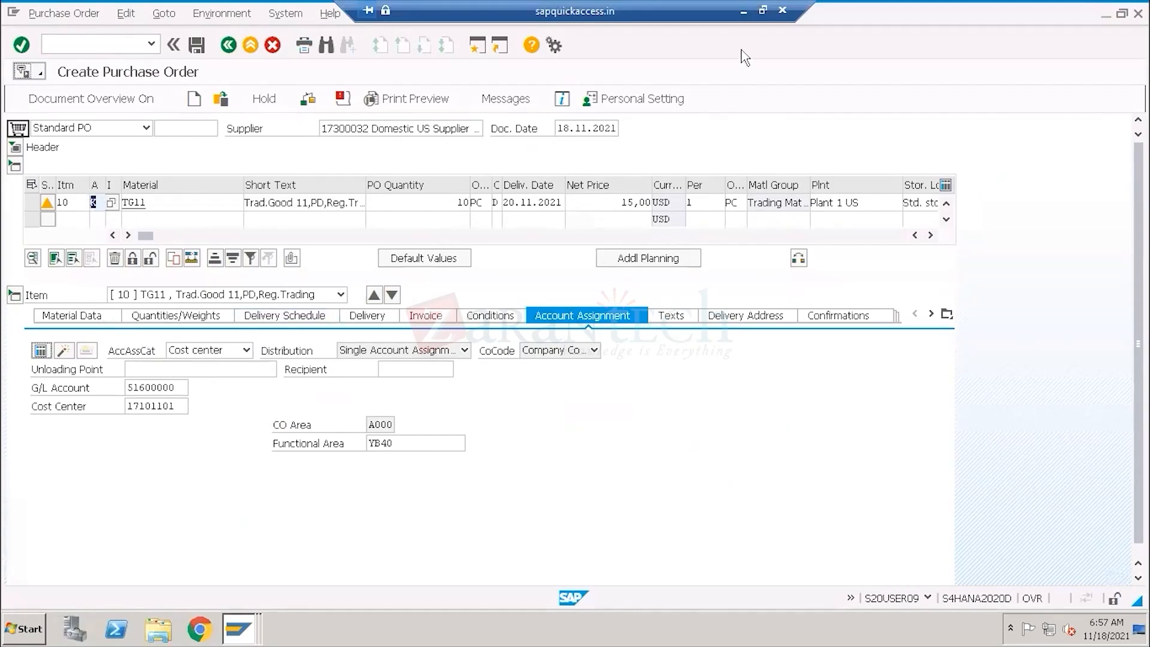
{"action": "left_click", "coordinate": [743, 11]}
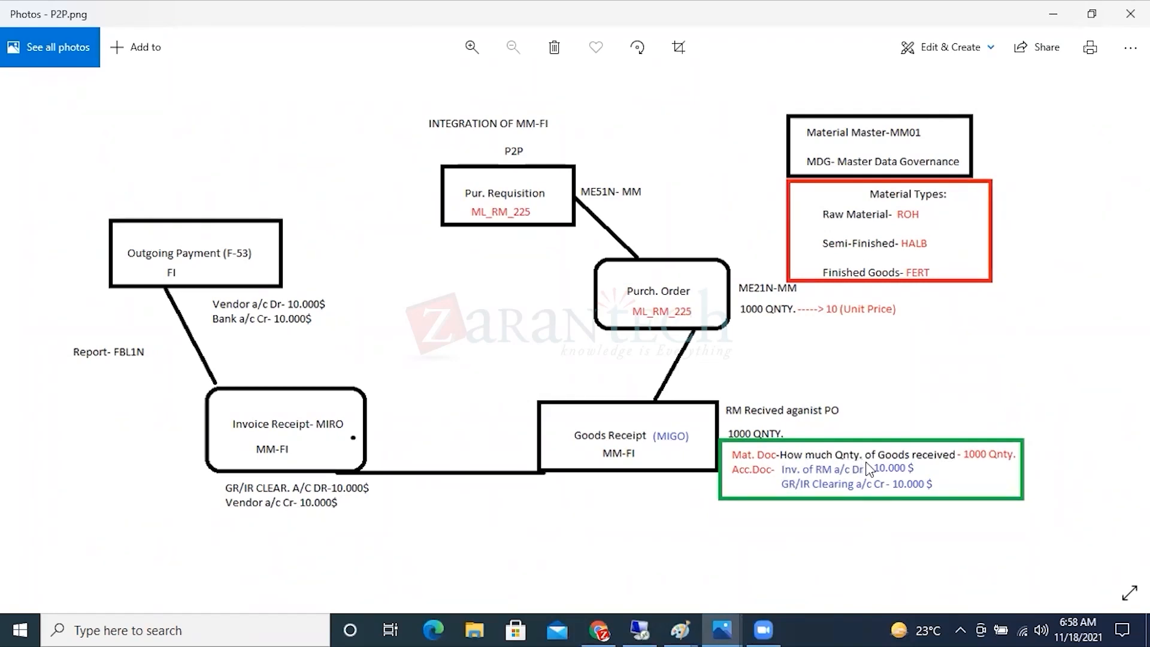
{"action": "mouse_move", "coordinate": [690, 627]}
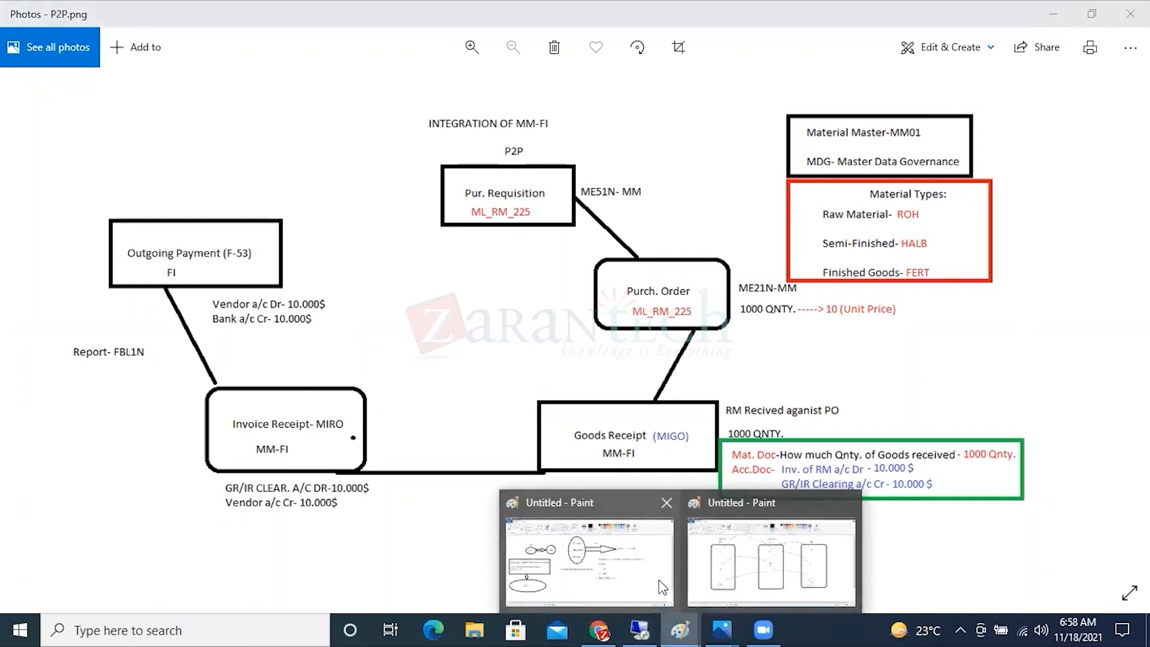
{"action": "left_click", "coordinate": [634, 584]}
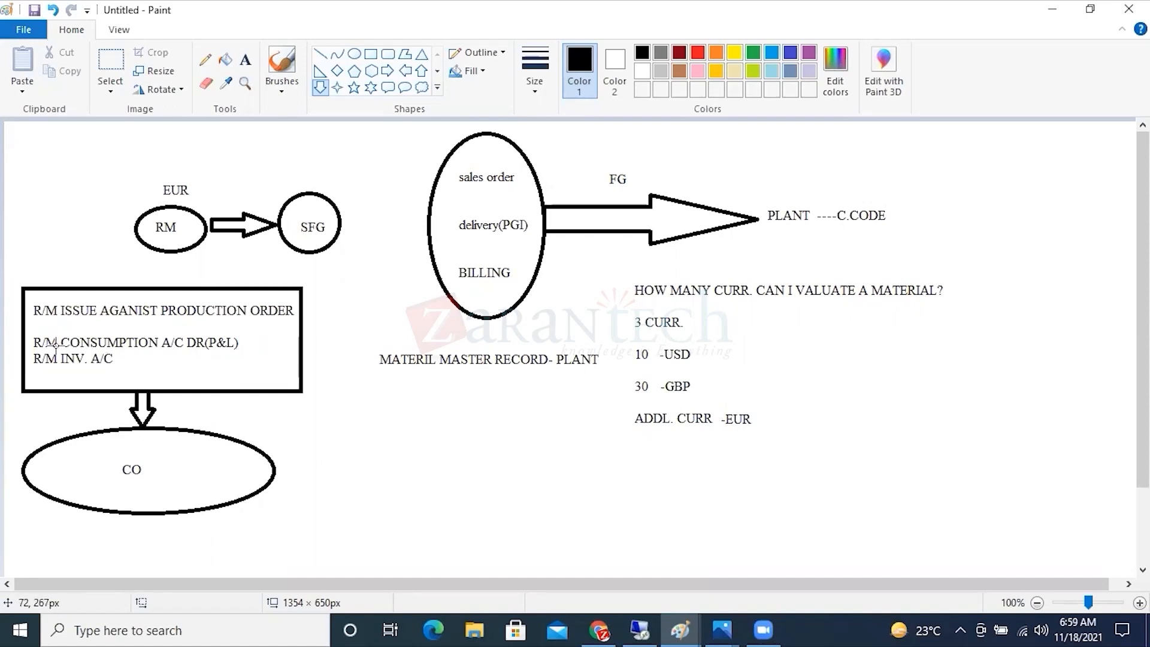
- Switch to the SAP purchase order and copy item 10's G/L account from the account assignment
{"action": "left_click", "coordinate": [644, 633]}
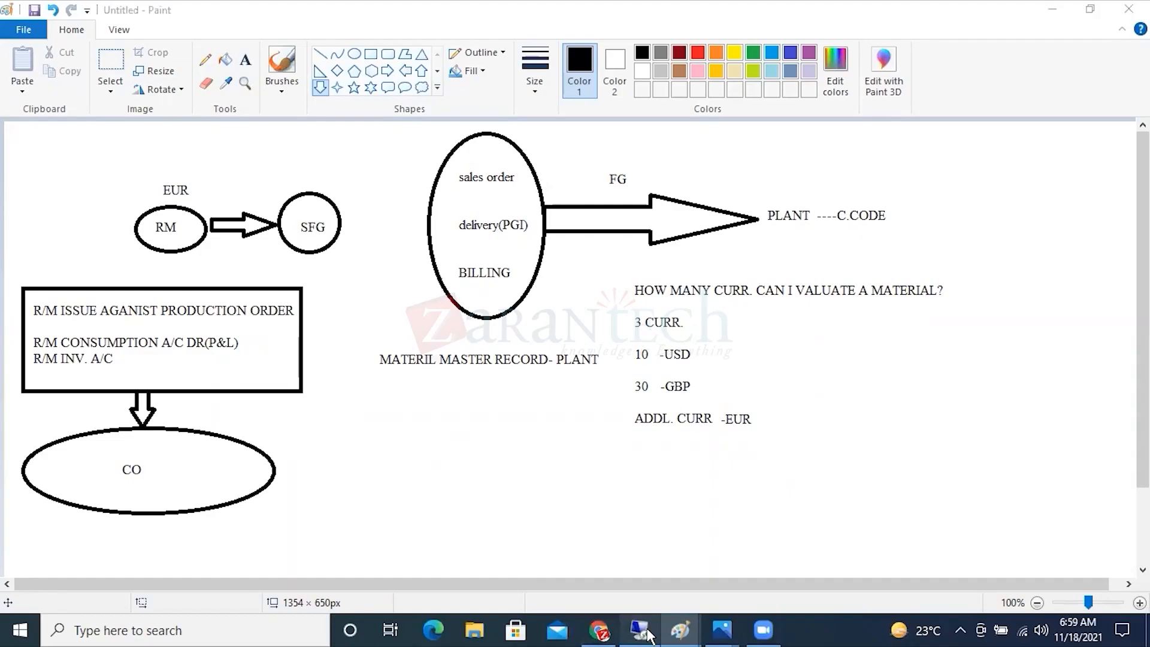
{"action": "left_click_drag", "start_coordinate": [178, 388], "coordinate": [123, 388]}
{"action": "key", "text": "ctrl+c"}
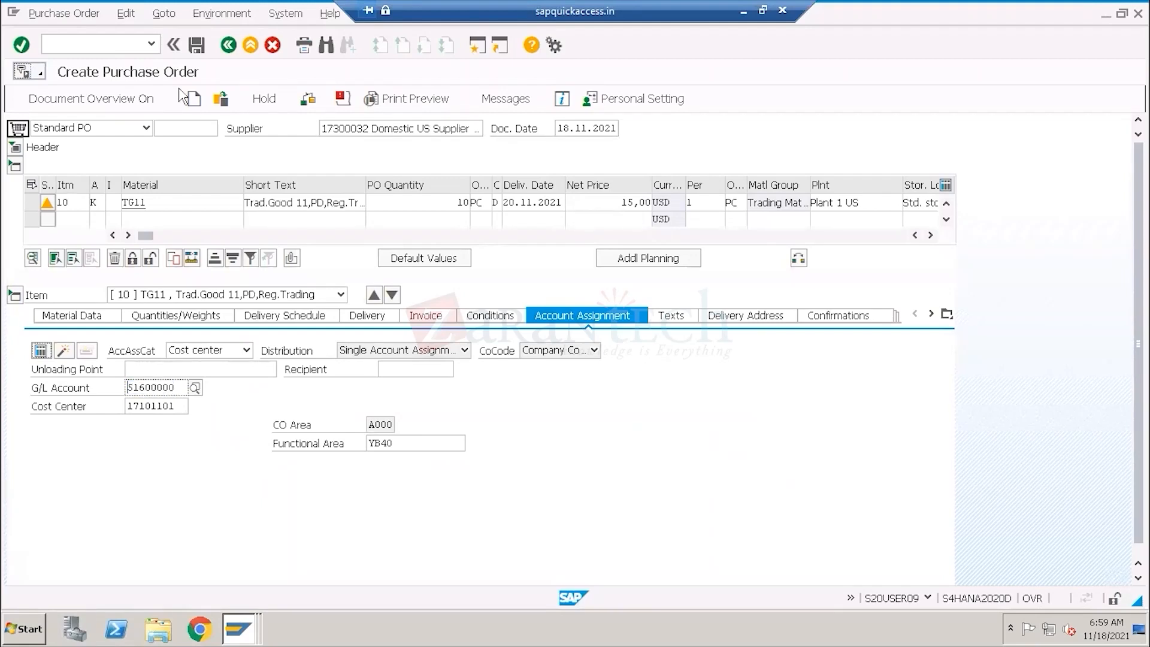
- Create an additional SAP session with /o and start transaction FS00 in it
{"action": "left_click", "coordinate": [98, 47]}
{"action": "type", "text": "/o"}
{"action": "key", "text": "Return"}
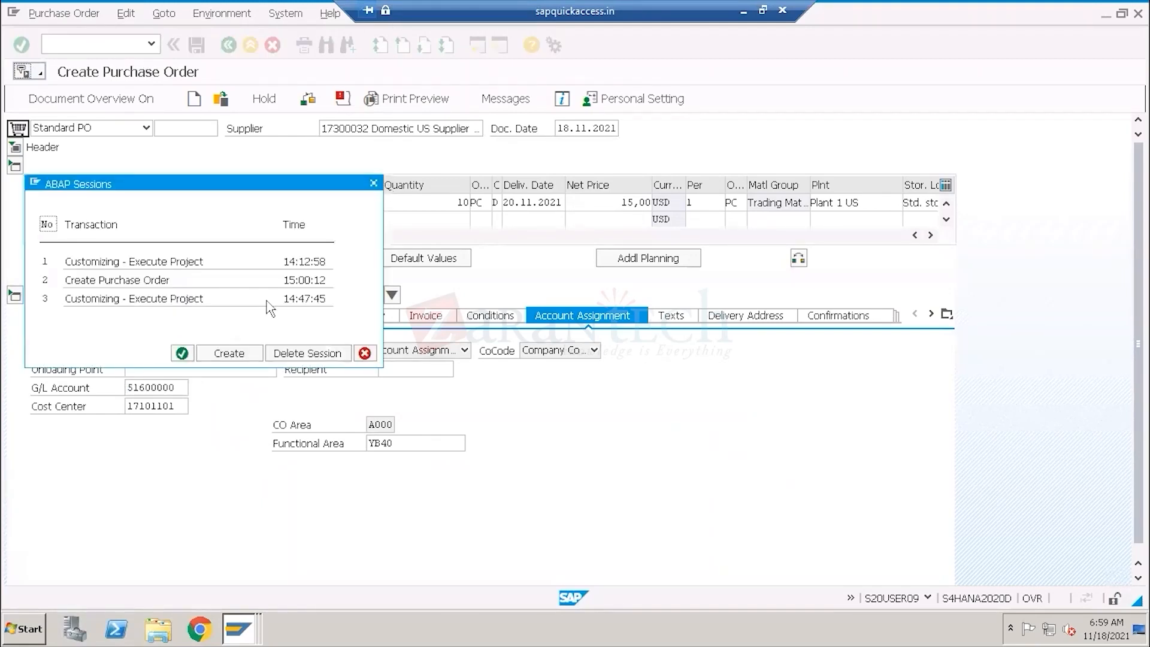
{"action": "left_click", "coordinate": [241, 354]}
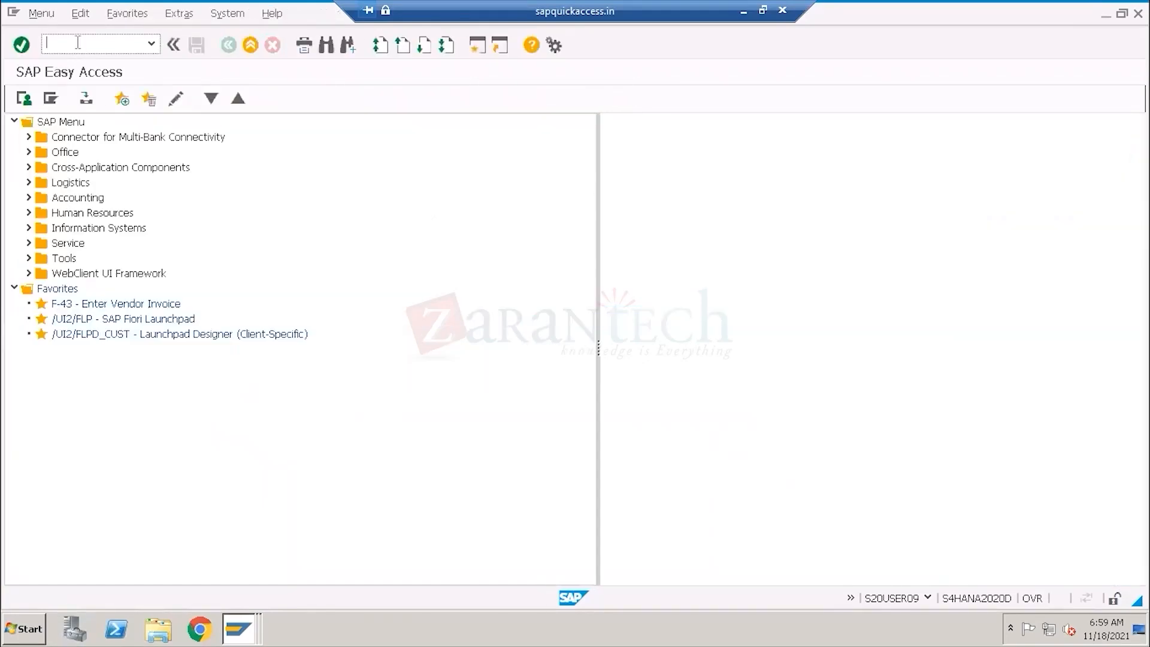
{"action": "type", "text": "FS00"}
{"action": "key", "text": "Return"}
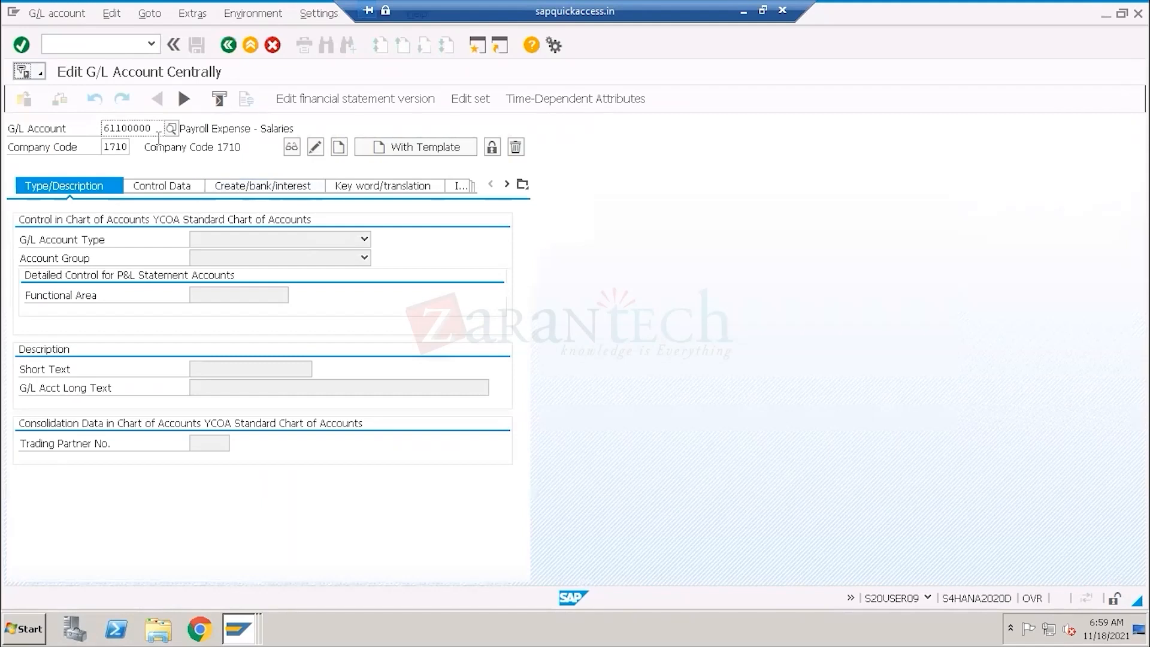
- Display the copied G/L account for company code 1710, check its description, and return to the purchase order's G/L account
{"action": "left_click_drag", "start_coordinate": [153, 128], "coordinate": [101, 130]}
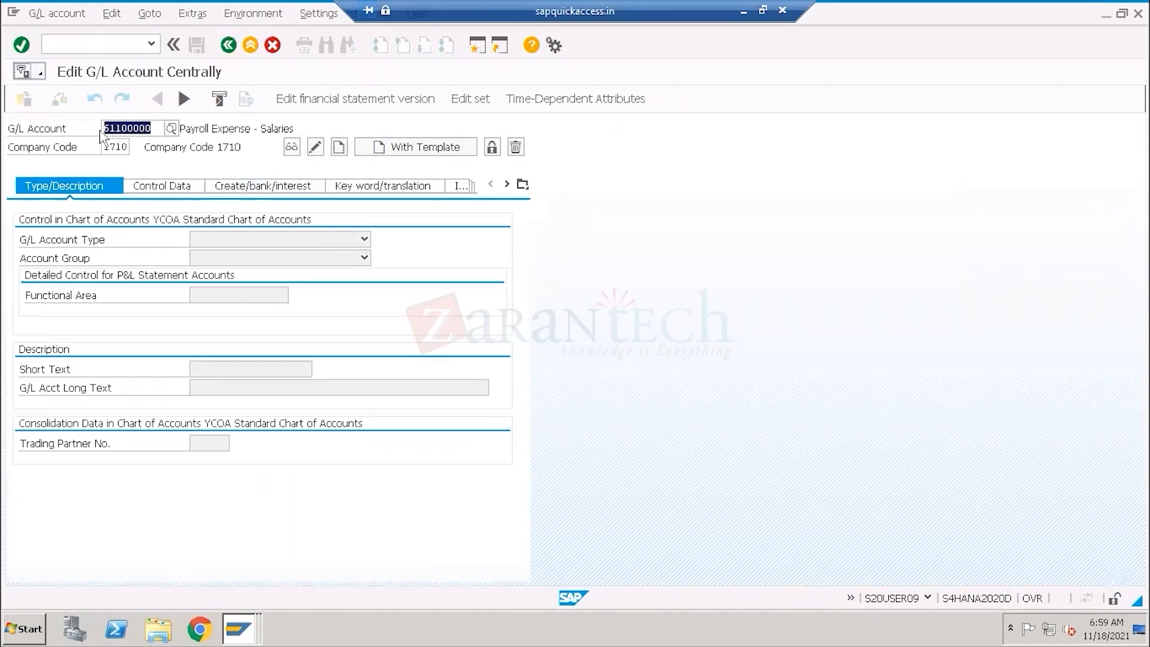
{"action": "key", "text": "ctrl+v"}
{"action": "left_click", "coordinate": [292, 147]}
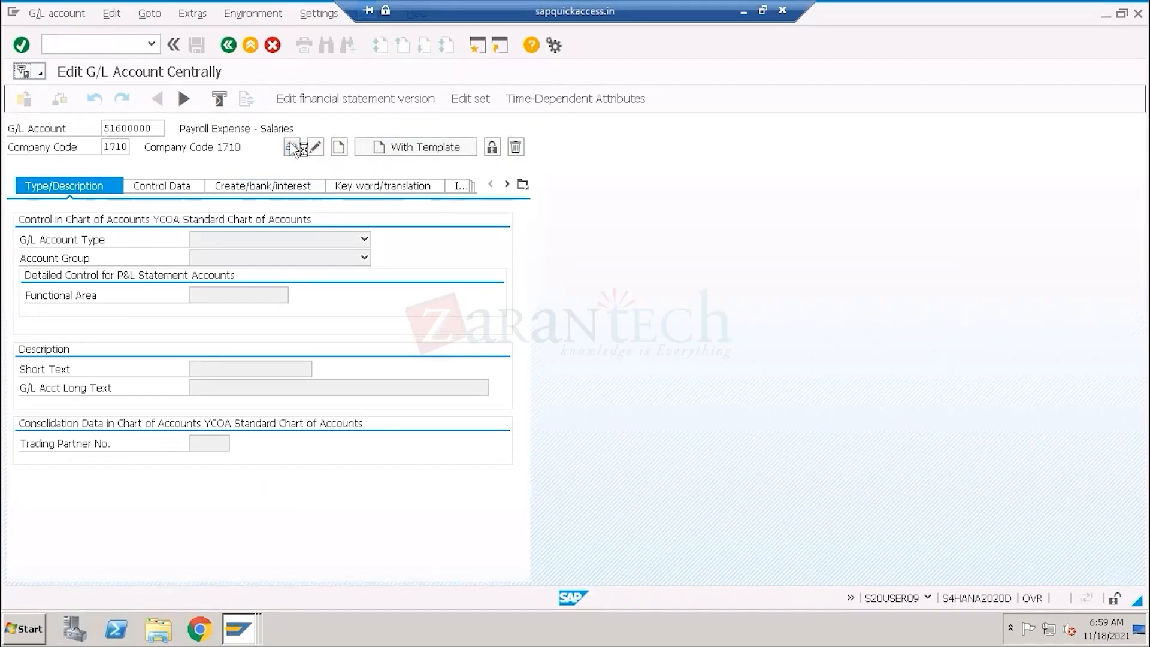
{"action": "left_click_drag", "start_coordinate": [247, 129], "coordinate": [178, 129]}
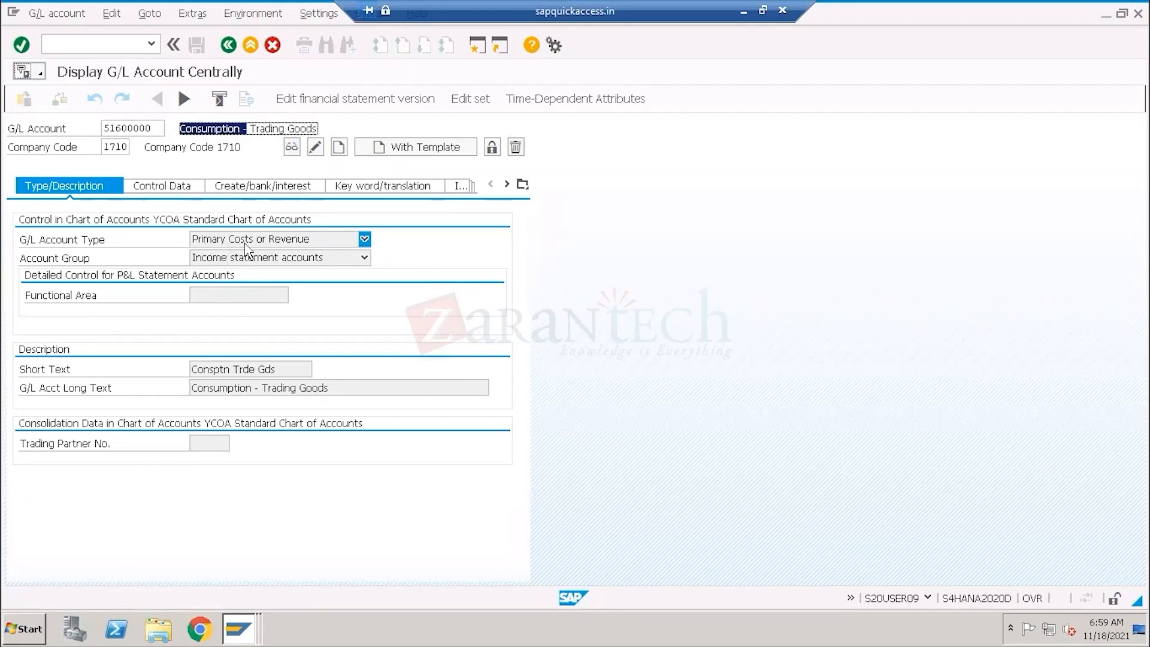
{"action": "key", "text": "F3"}
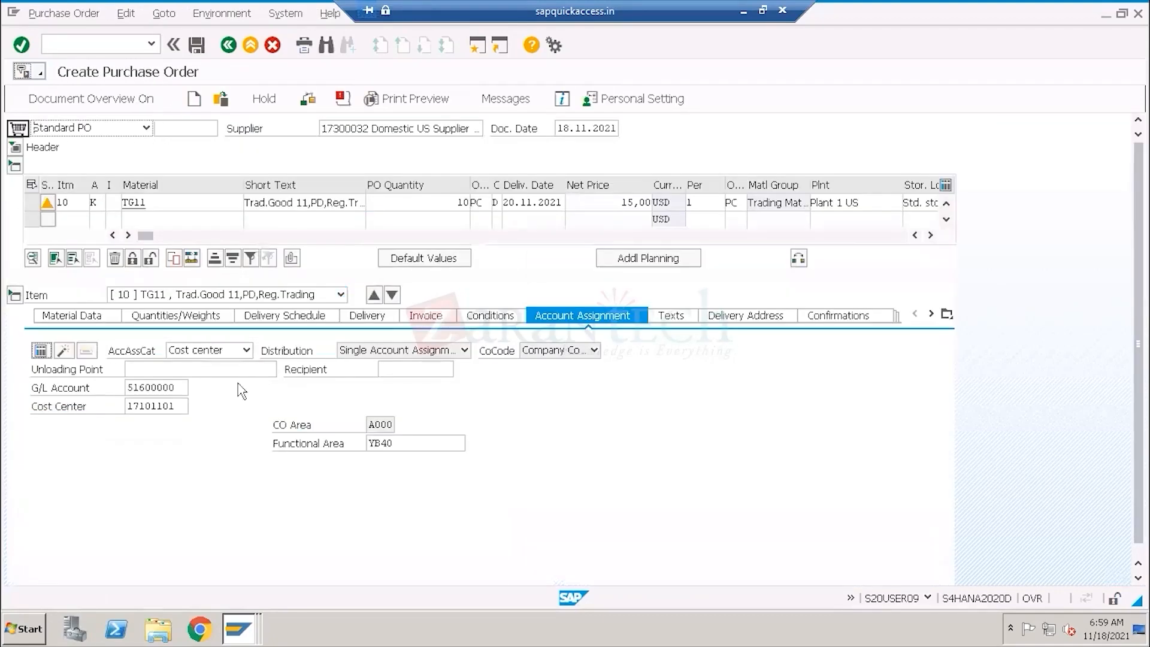
{"action": "left_click_drag", "start_coordinate": [174, 407], "coordinate": [116, 388]}
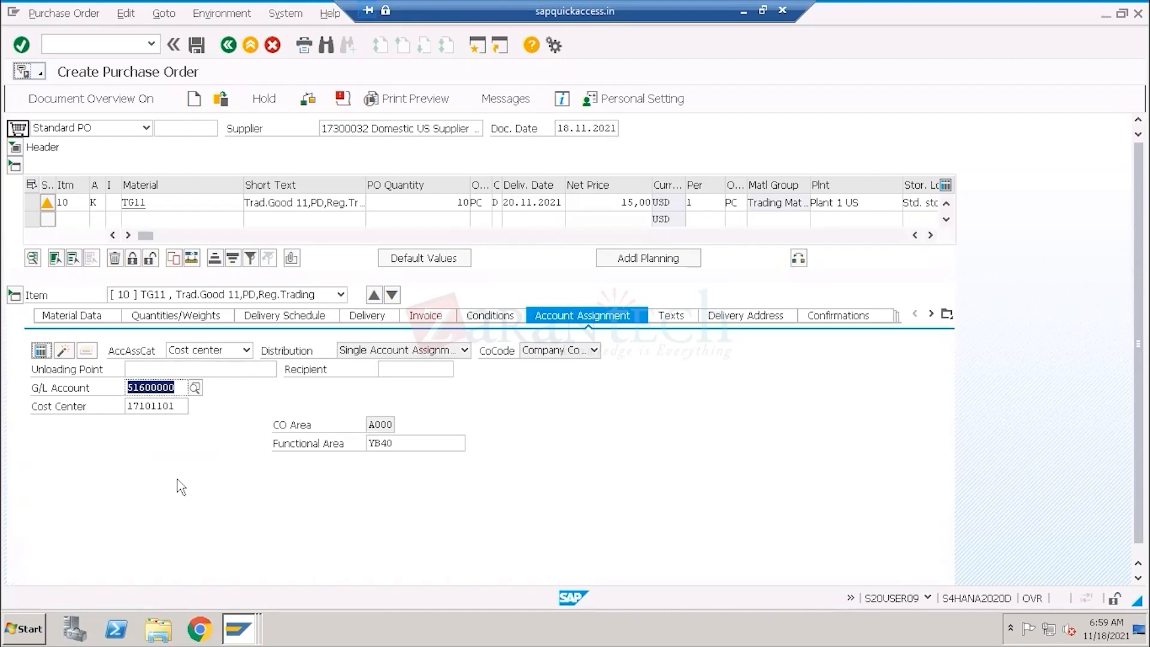
- Display the earlier standard purchase order for TG11 with transaction ME23N and copy its purchase order number
{"action": "left_click", "coordinate": [250, 47]}
{"action": "left_click", "coordinate": [293, 298]}
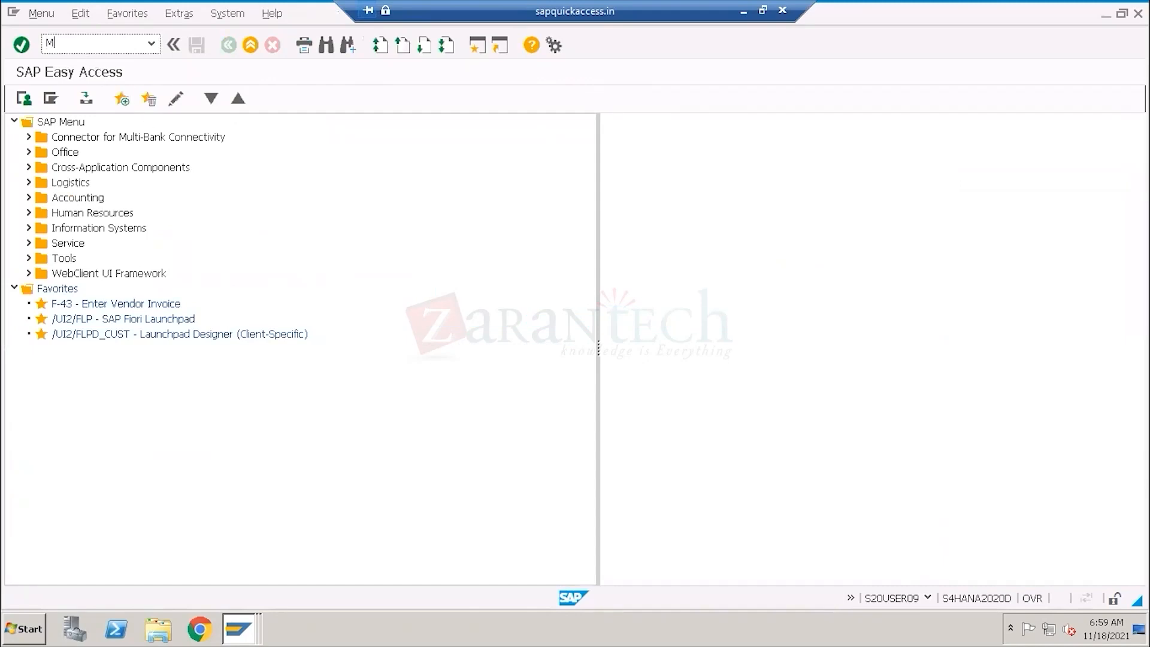
{"action": "left_click", "coordinate": [78, 43]}
{"action": "type", "text": "ME23N"}
{"action": "key", "text": "Return"}
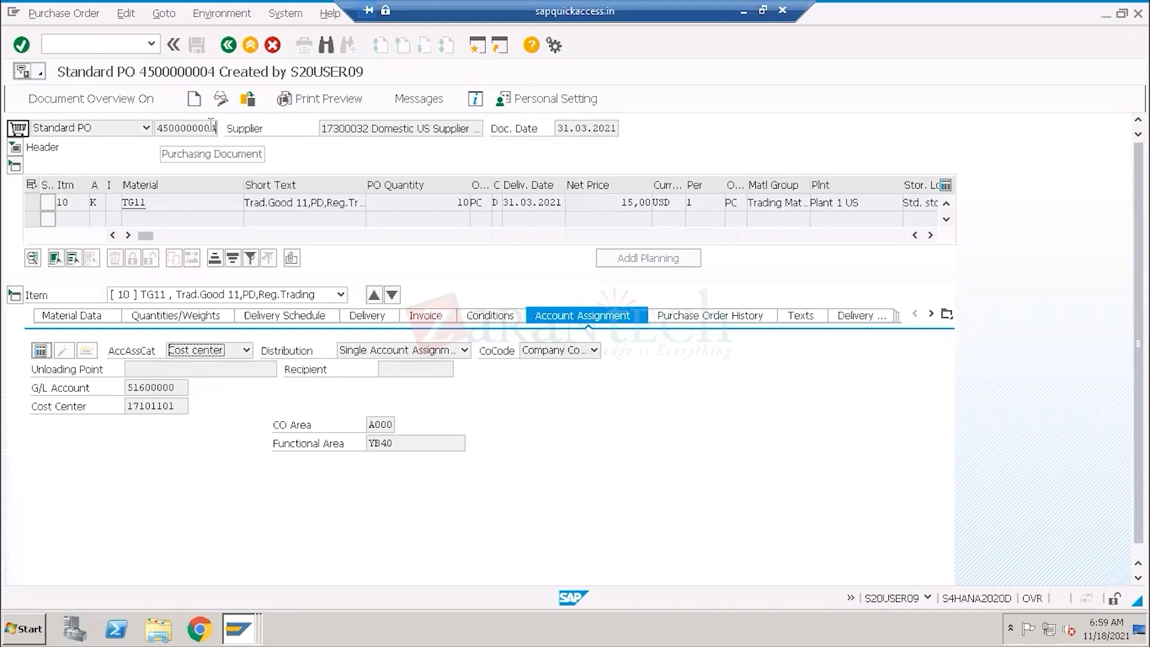
{"action": "left_click_drag", "start_coordinate": [214, 128], "coordinate": [158, 127]}
{"action": "key", "text": "ctrl+c"}
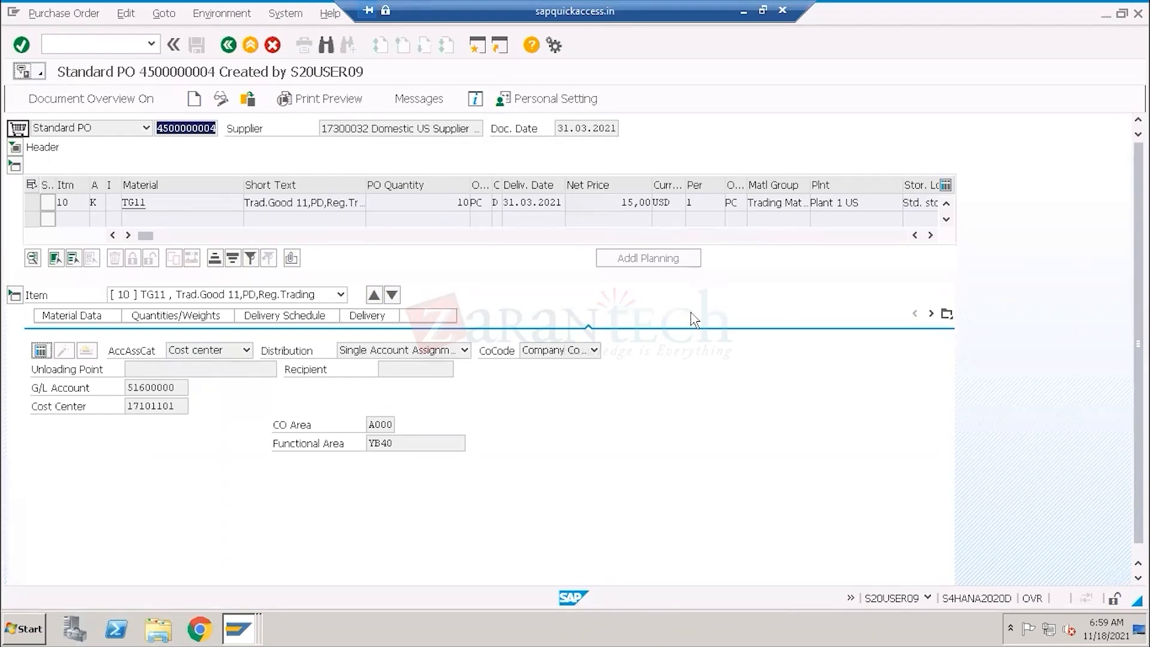
- Examine item 10's purchase order history together with the document number, and leave the display
{"action": "left_click", "coordinate": [695, 317]}
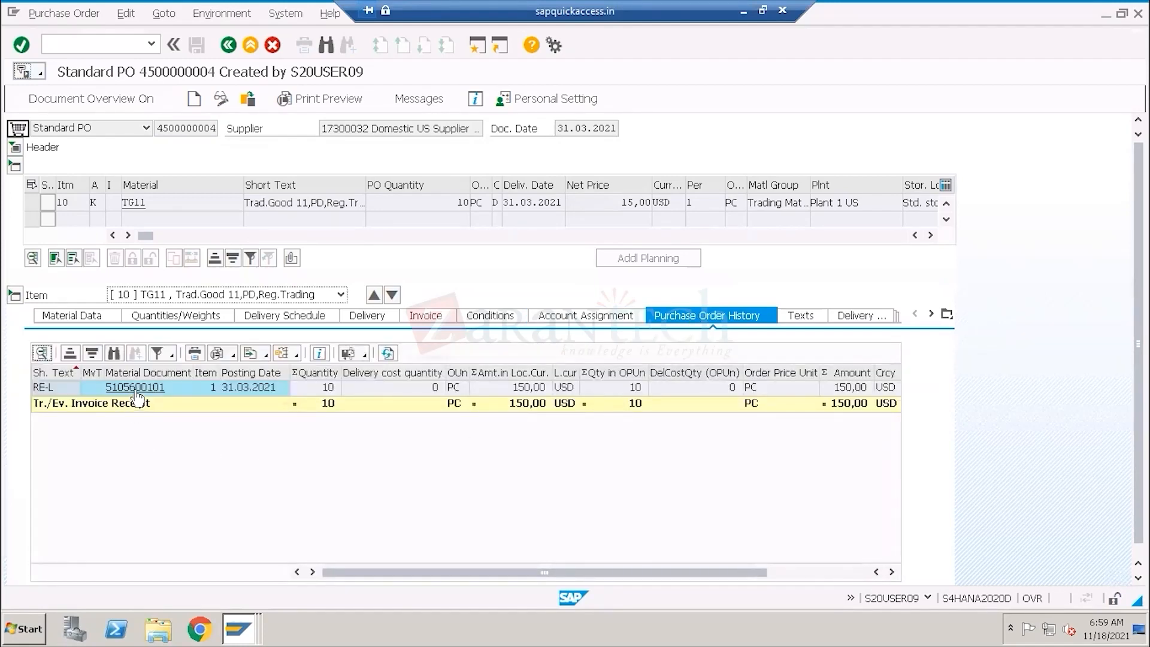
{"action": "left_click_drag", "start_coordinate": [157, 130], "coordinate": [217, 131]}
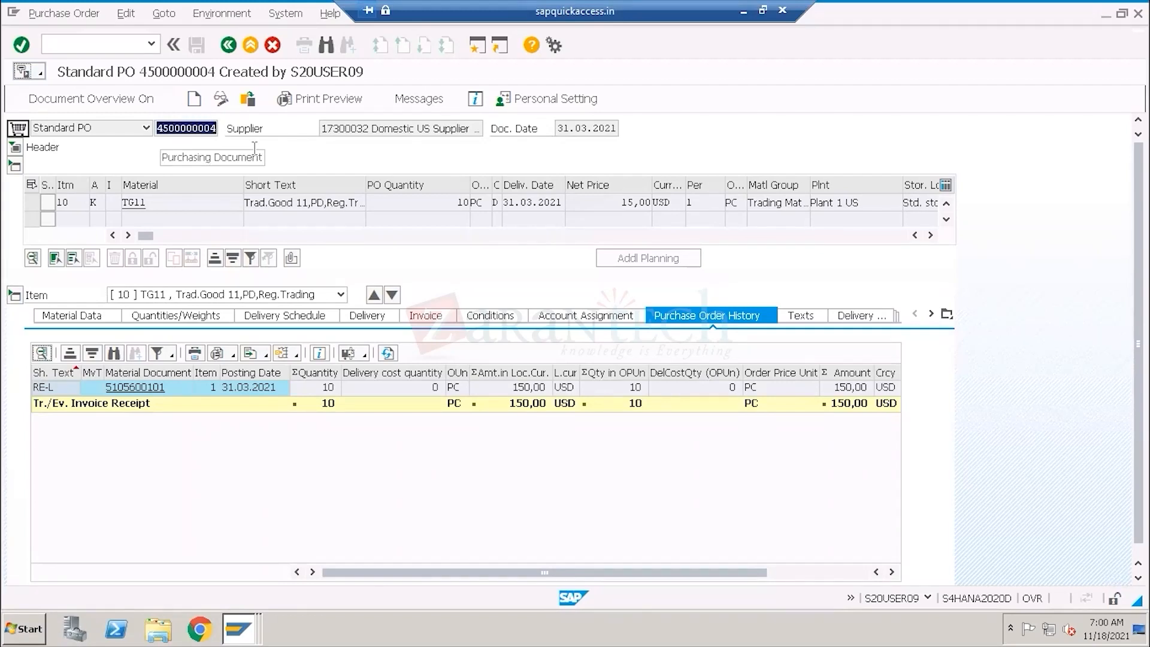
{"action": "left_click", "coordinate": [314, 183]}
{"action": "left_click", "coordinate": [231, 49]}
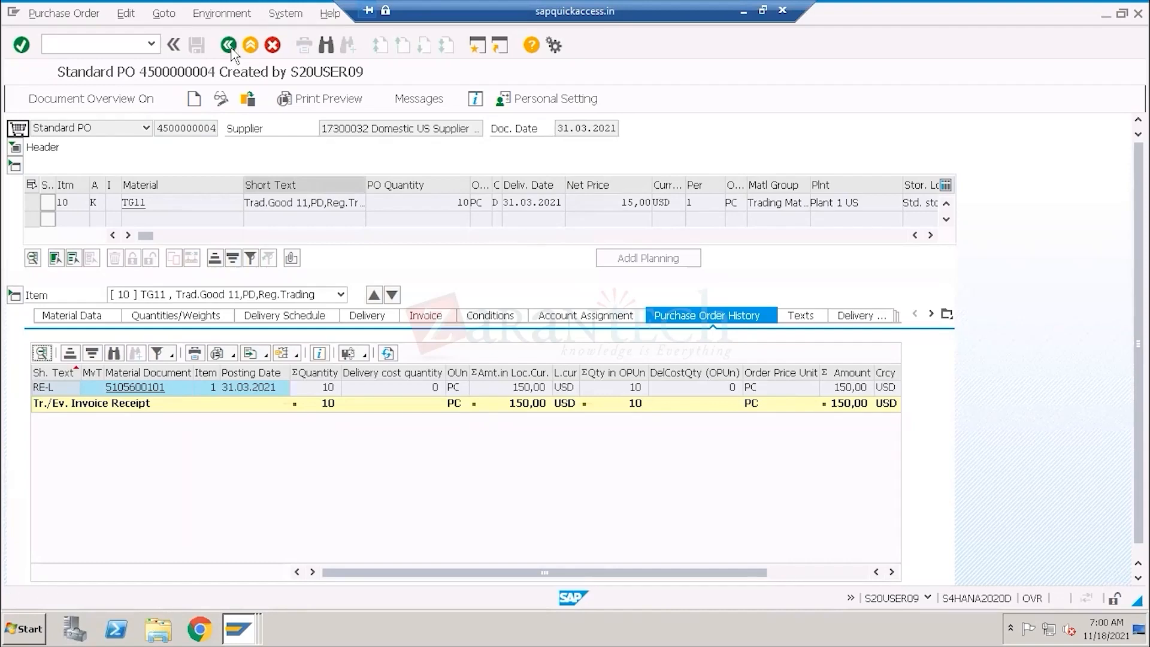
- Start MIGO and load a goods receipt against the copied purchase order number
{"action": "left_click", "coordinate": [99, 51]}
{"action": "type", "text": "MIGO"}
{"action": "key", "text": "Return"}
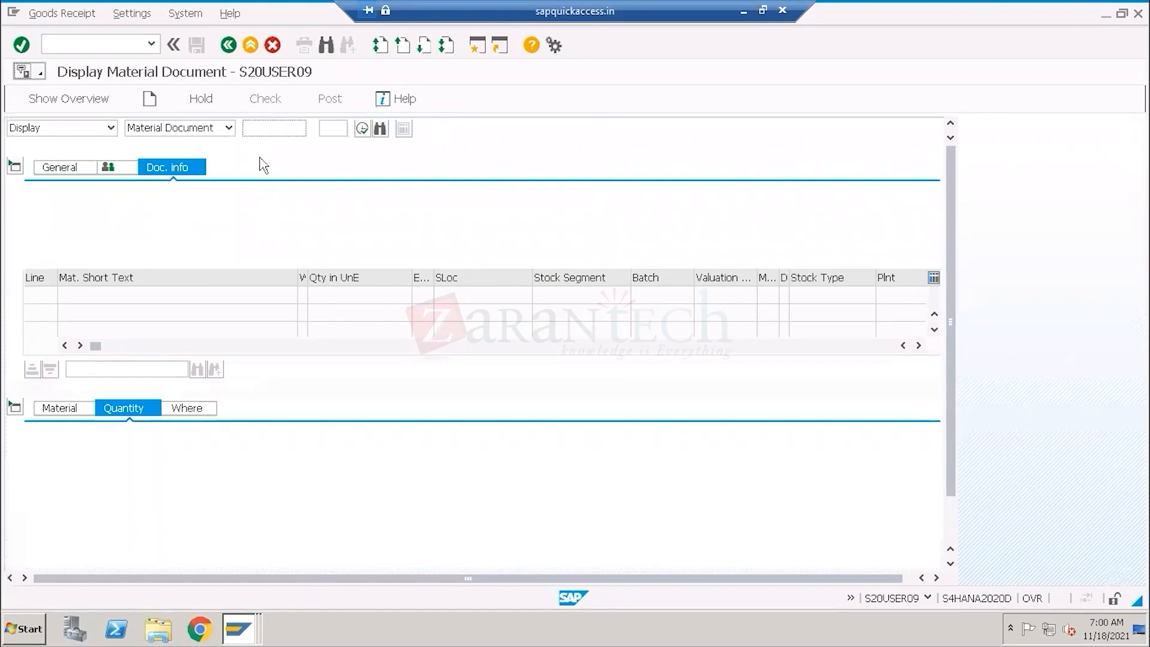
{"action": "left_click", "coordinate": [111, 127]}
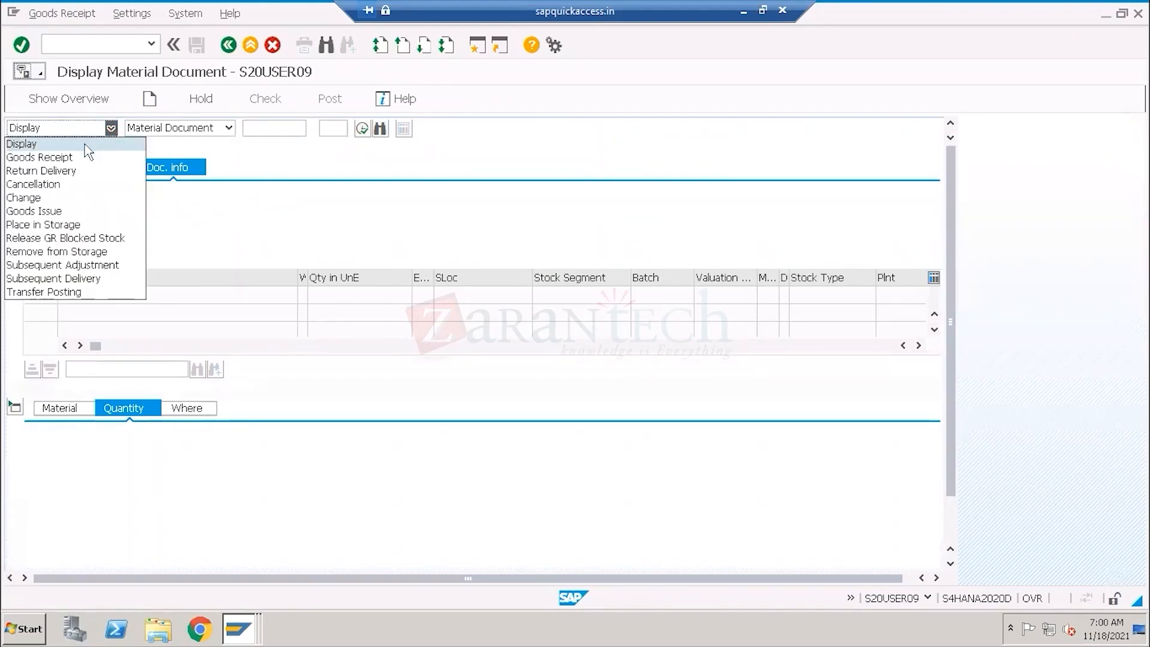
{"action": "left_click", "coordinate": [73, 157]}
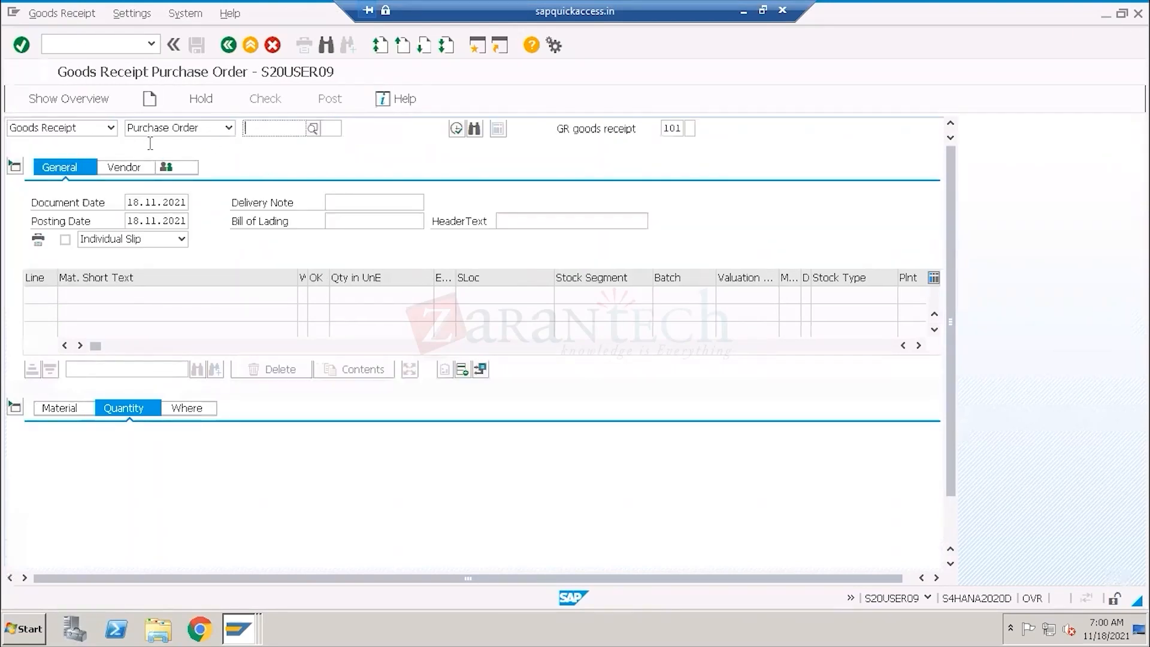
{"action": "key", "text": "ctrl+v"}
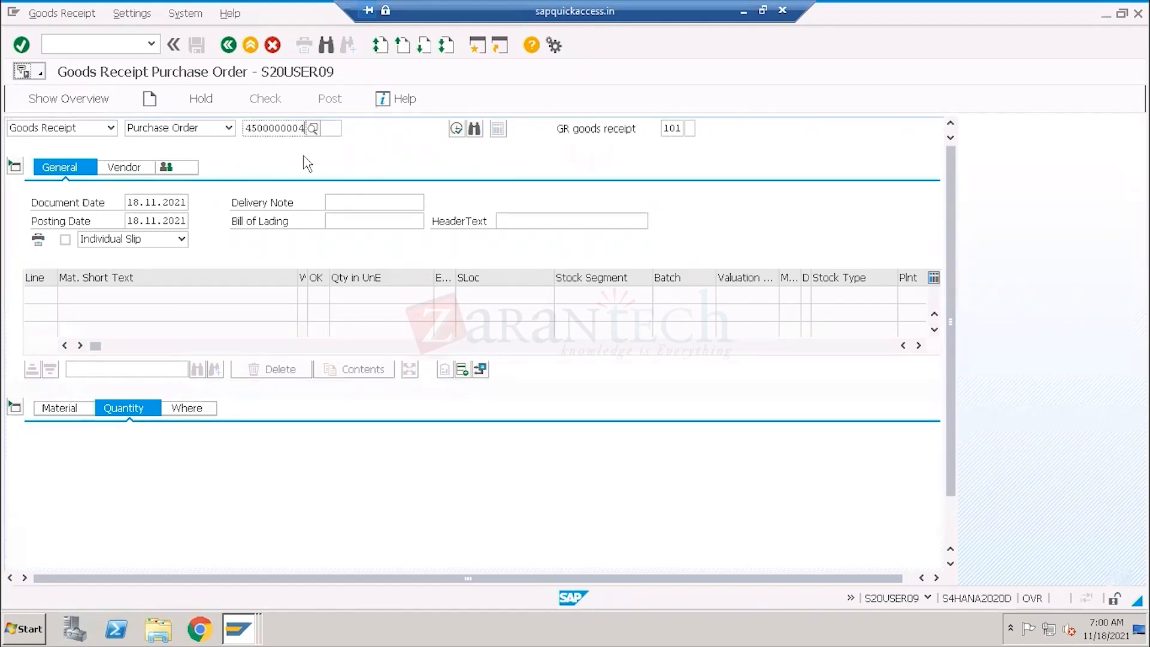
{"action": "key", "text": "Return"}
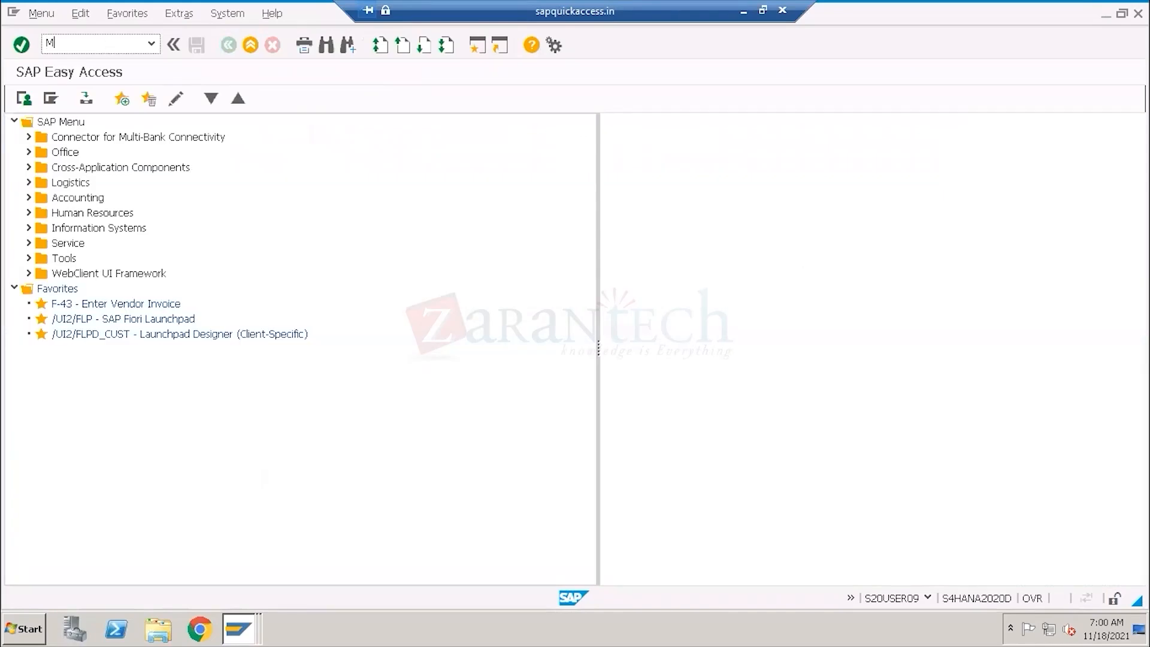
- Recheck the purchase order's history in ME23N and leave the display
{"action": "key", "text": "Return"}
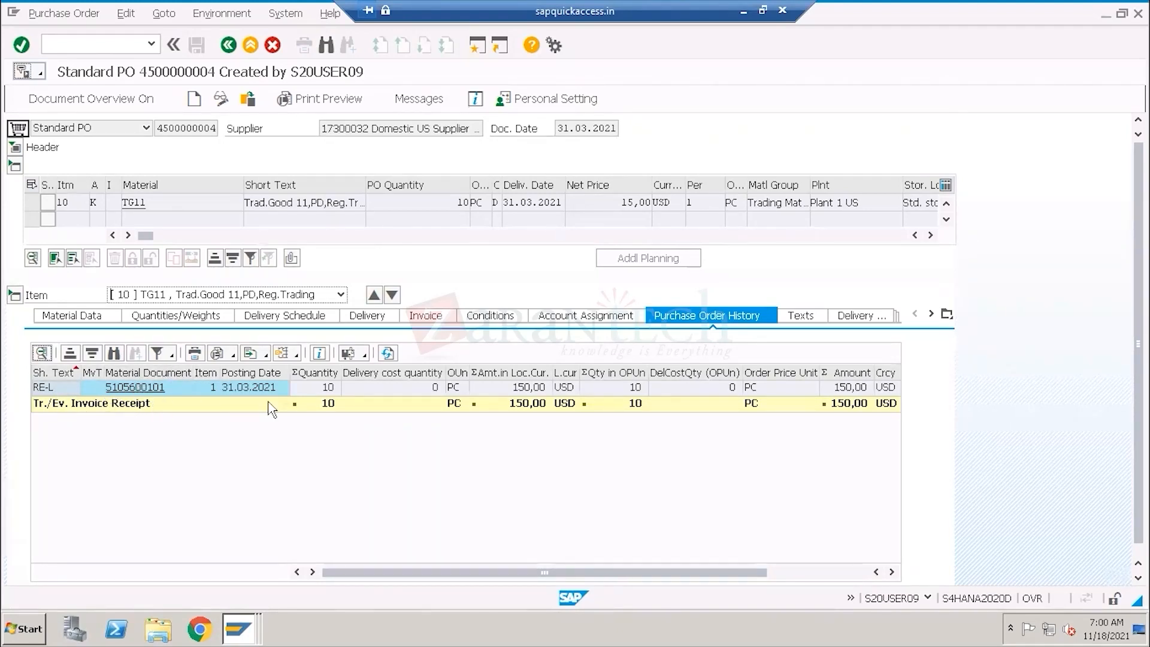
{"action": "left_click", "coordinate": [228, 46]}
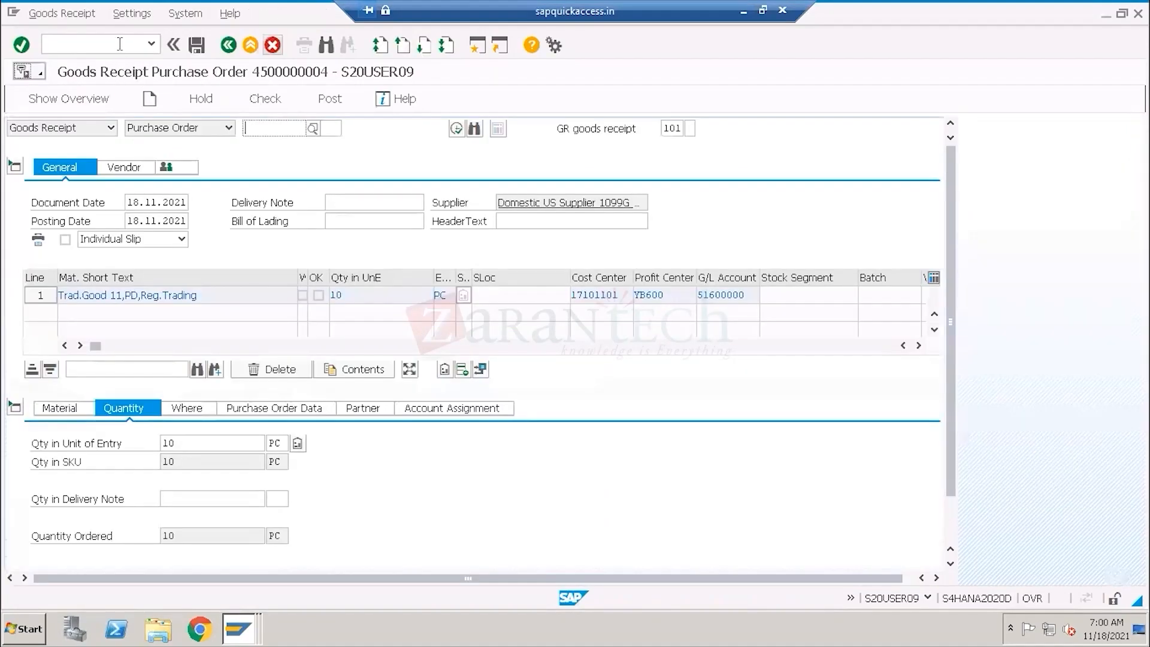
- Enter MIGO as the transaction code and refill the goods receipt's purchase order number from the earlier entries
{"action": "left_click", "coordinate": [151, 44]}
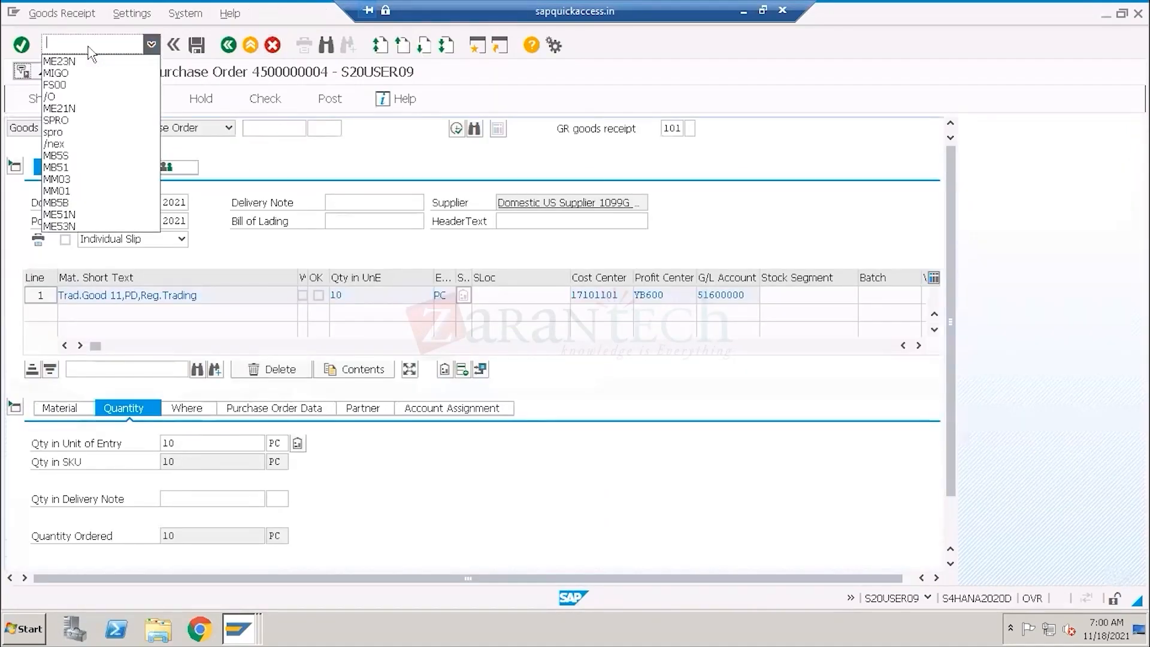
{"action": "left_click", "coordinate": [74, 76]}
{"action": "left_click", "coordinate": [262, 130]}
{"action": "key", "text": "BackSpace"}
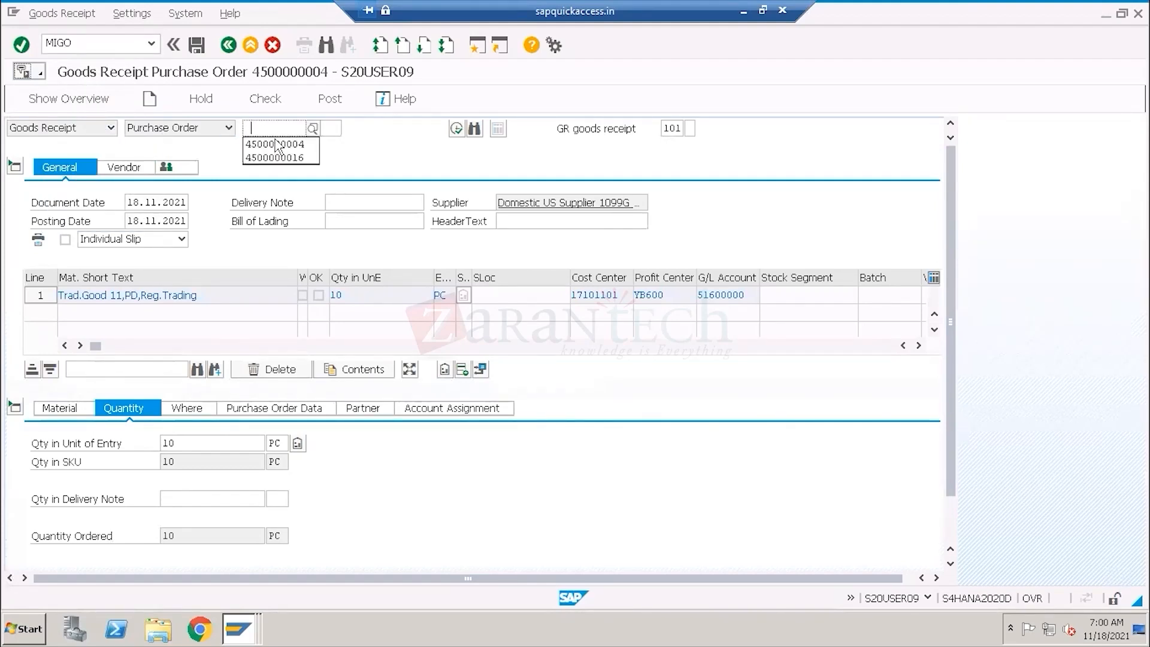
{"action": "left_click", "coordinate": [279, 147]}
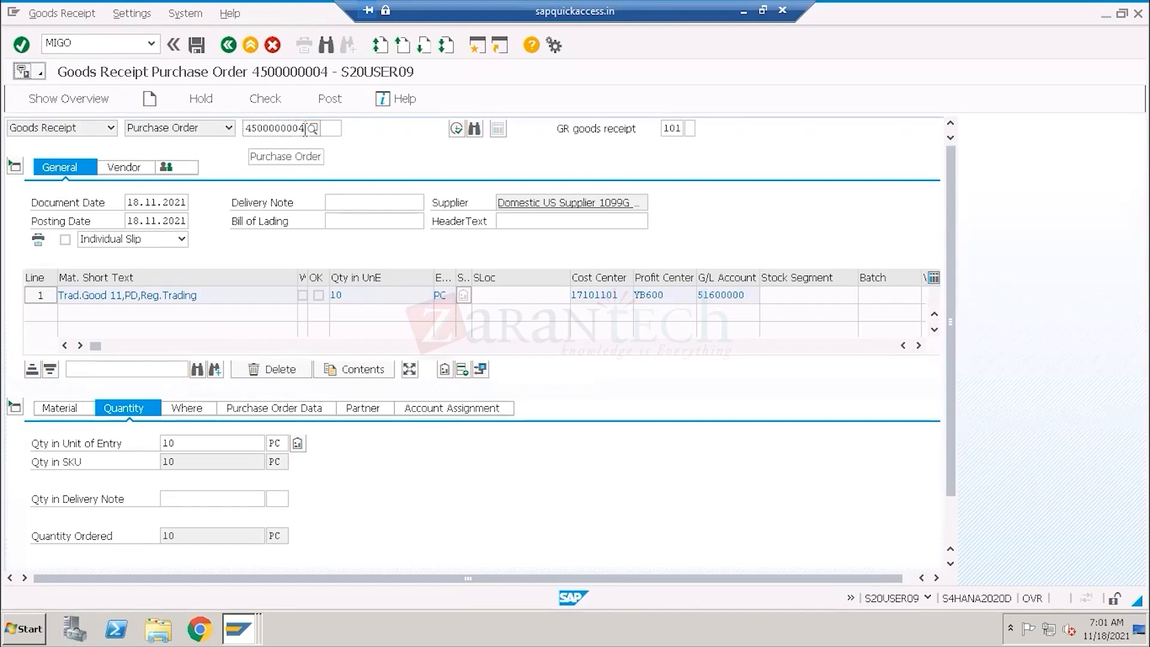
- Check the goods receipt's purchase order number and line 1's quantity, cost center and G/L account
{"action": "left_click_drag", "start_coordinate": [273, 129], "coordinate": [248, 129]}
{"action": "key", "text": "ctrl+c"}
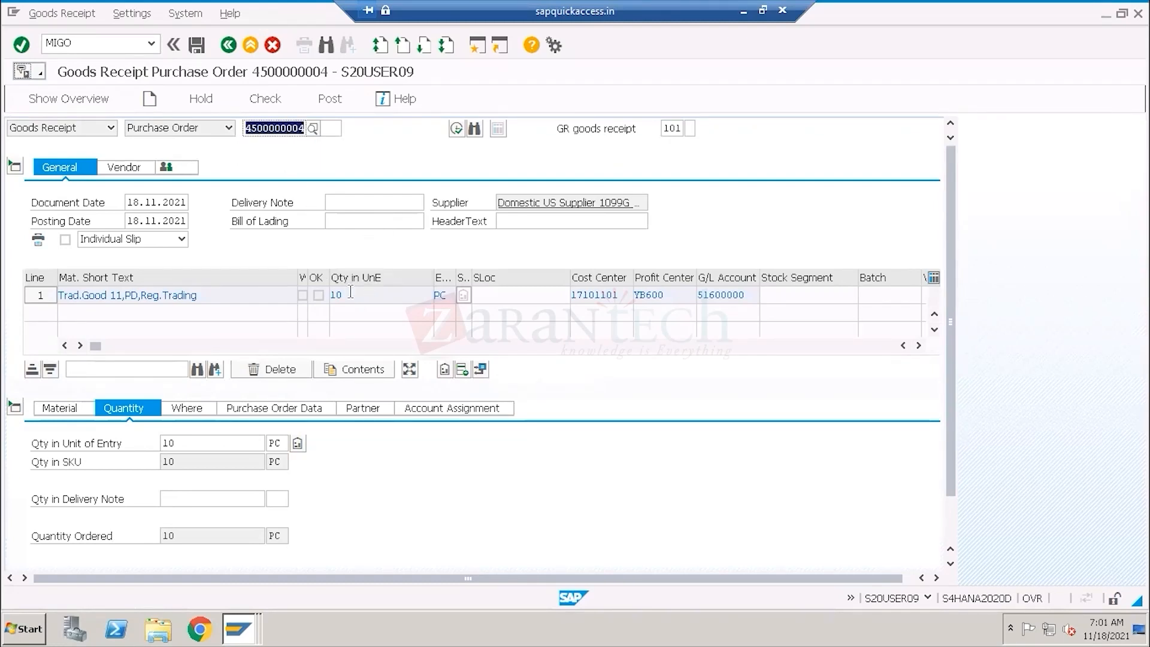
{"action": "left_click_drag", "start_coordinate": [347, 295], "coordinate": [327, 295]}
{"action": "key", "text": "alt+Tab"}
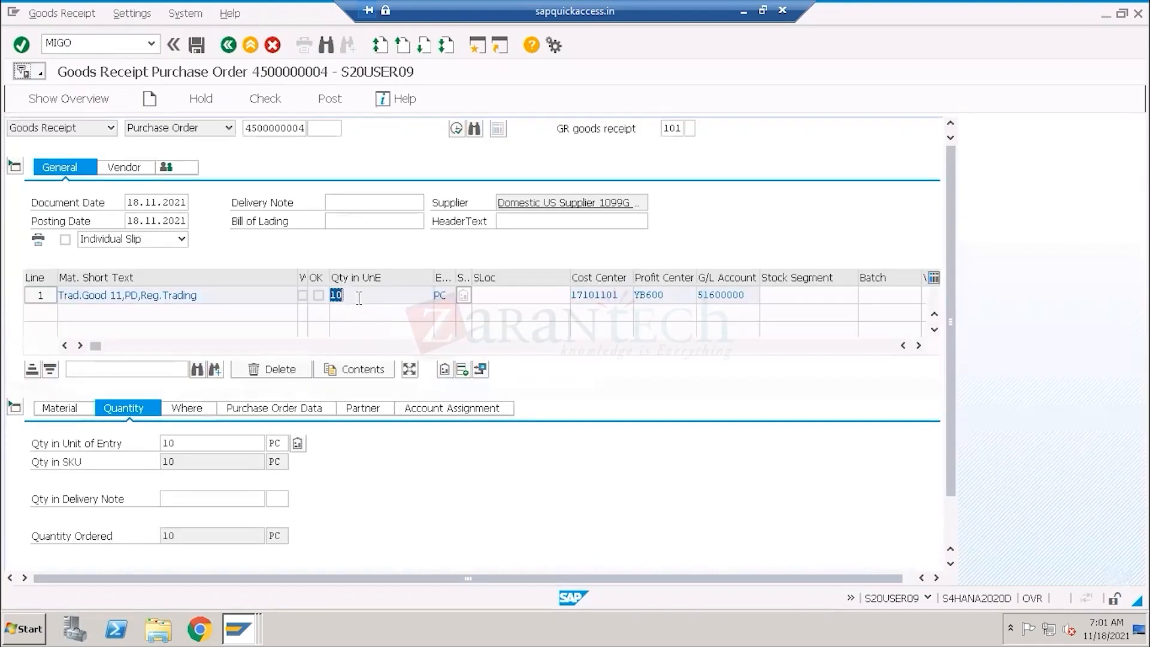
{"action": "left_click_drag", "start_coordinate": [618, 293], "coordinate": [570, 294]}
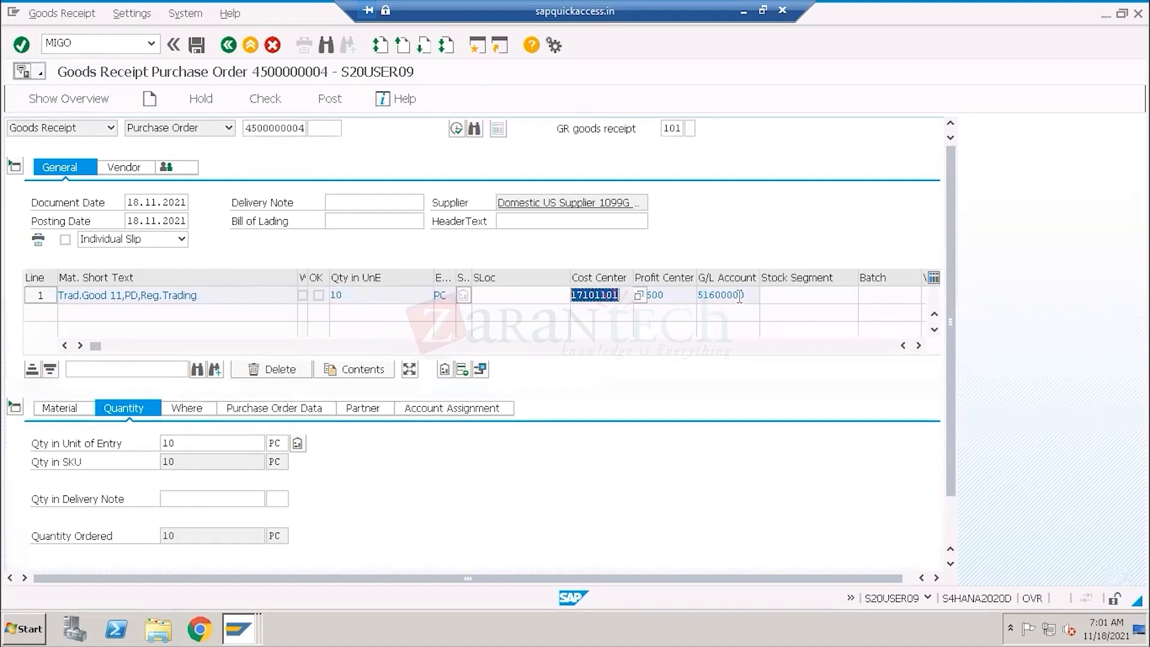
{"action": "left_click_drag", "start_coordinate": [744, 294], "coordinate": [696, 295]}
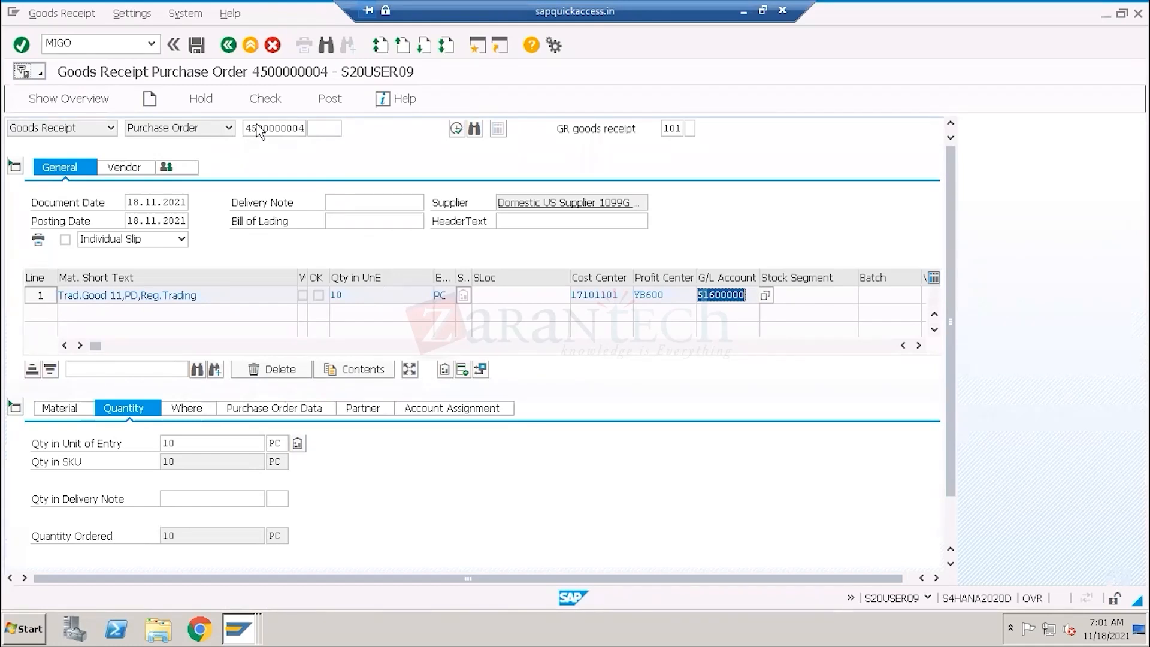
{"action": "left_click", "coordinate": [272, 98]}
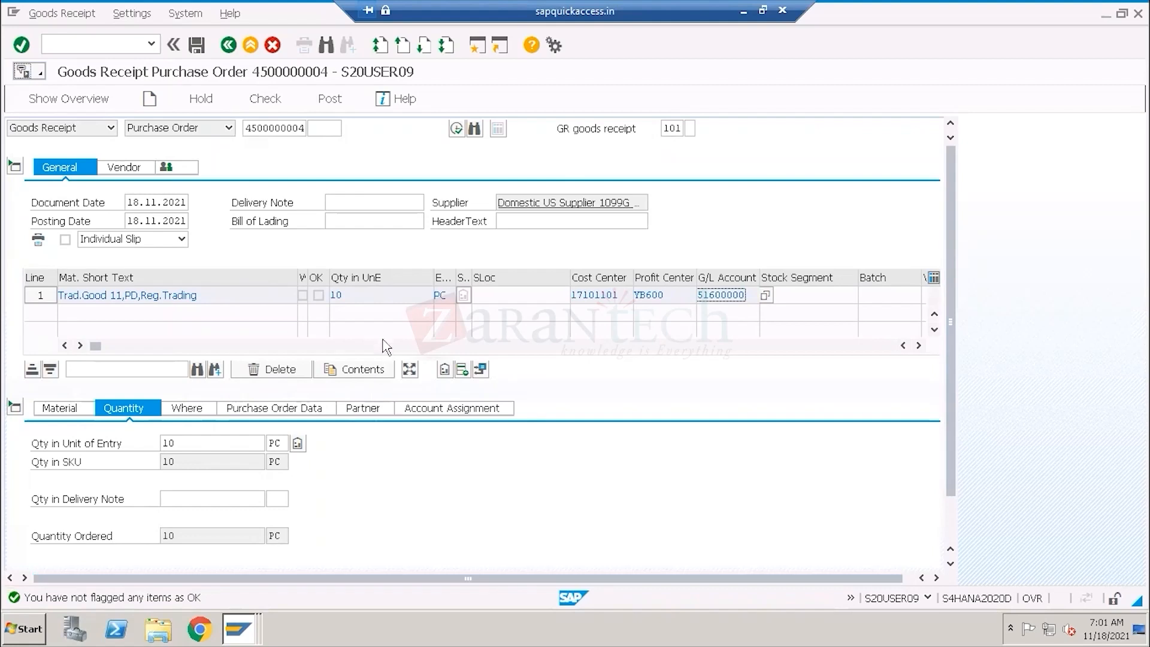
{"action": "left_click", "coordinate": [319, 298]}
{"action": "left_click_drag", "start_coordinate": [347, 295], "coordinate": [327, 293]}
{"action": "scroll", "coordinate": [422, 529], "scroll_direction": "down", "scroll_amount": 2}
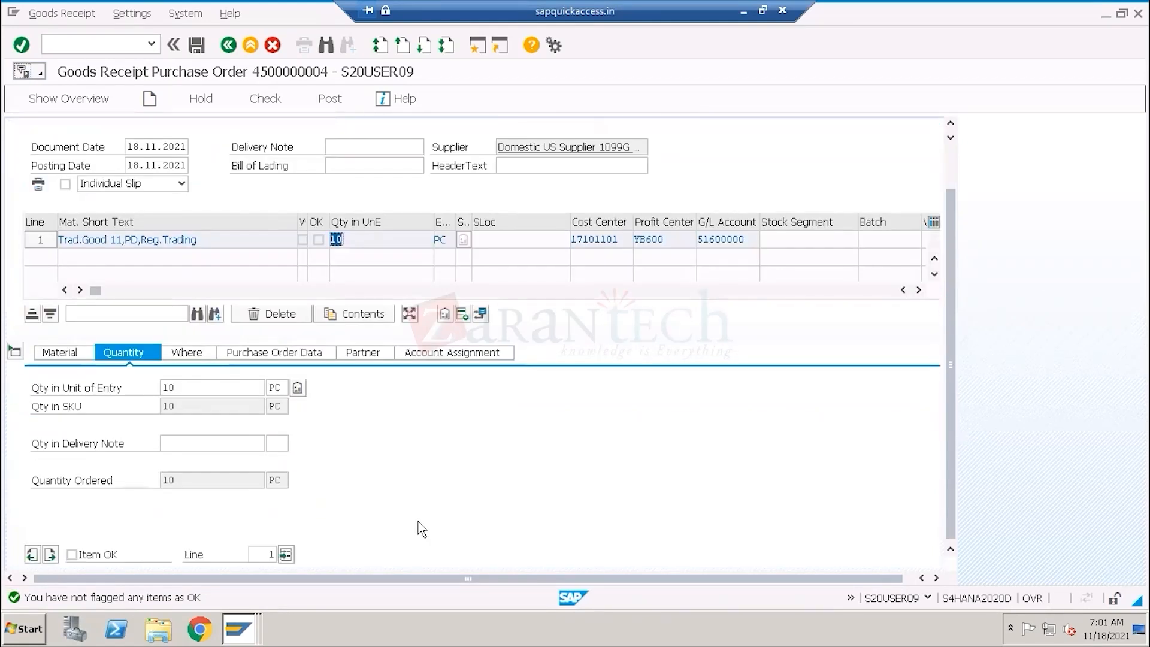
{"action": "left_click", "coordinate": [72, 555]}
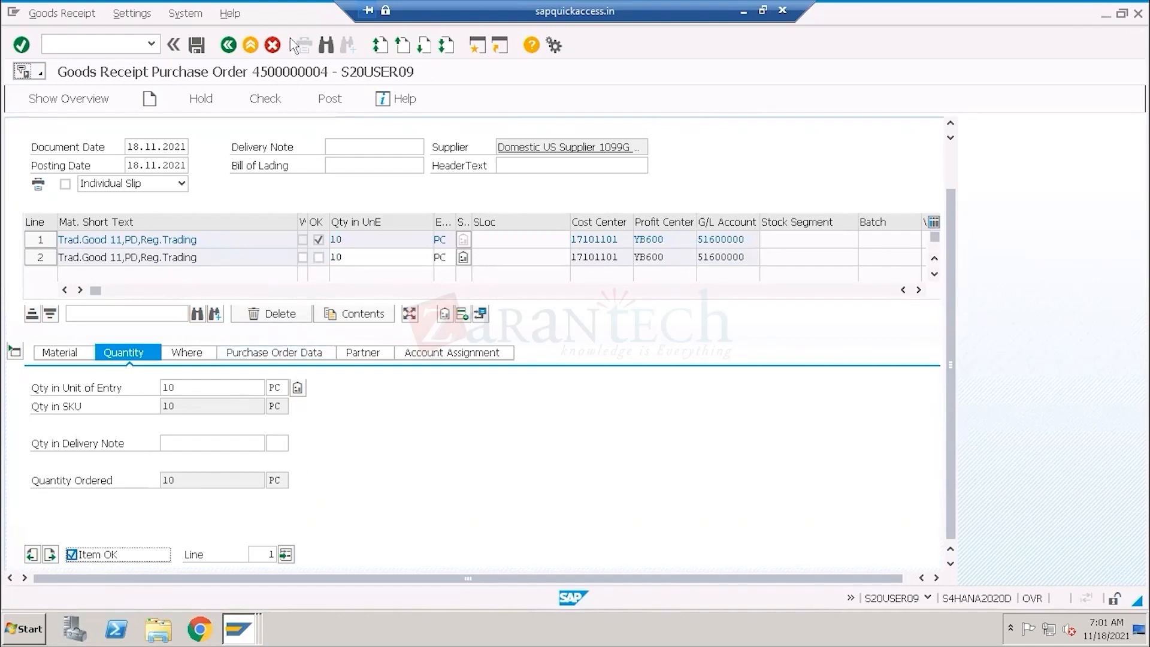
{"action": "left_click", "coordinate": [272, 45]}
{"action": "left_click", "coordinate": [265, 298]}
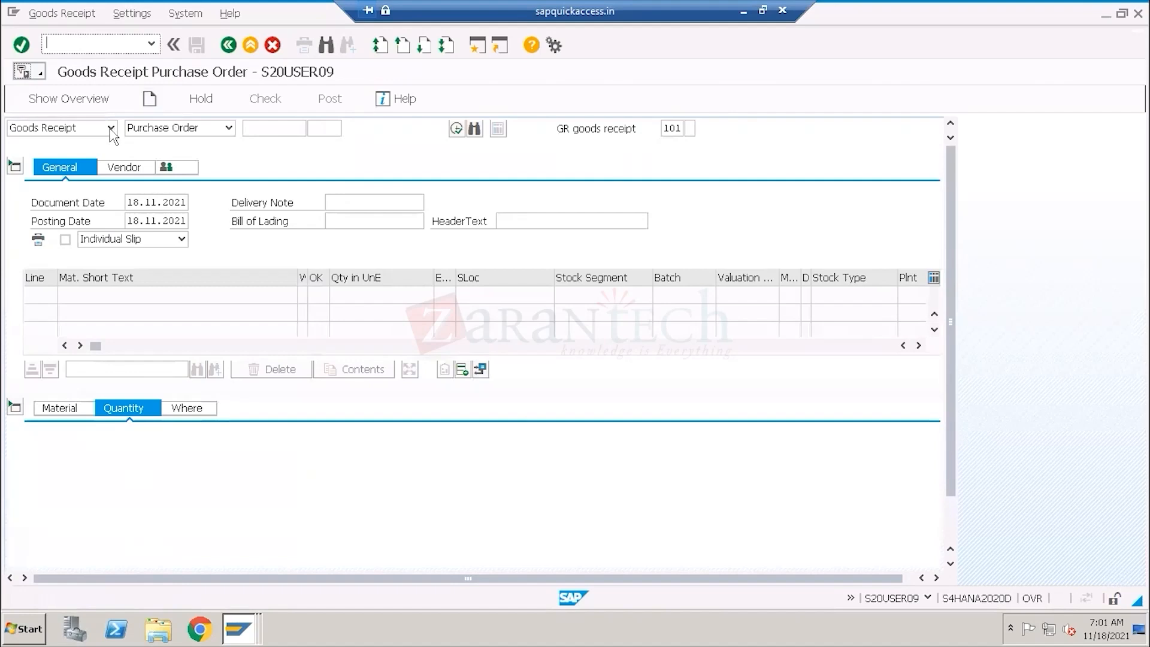
- Load the goods receipt again by pasting the copied purchase order number
{"action": "left_click", "coordinate": [263, 128]}
{"action": "key", "text": "ctrl+v"}
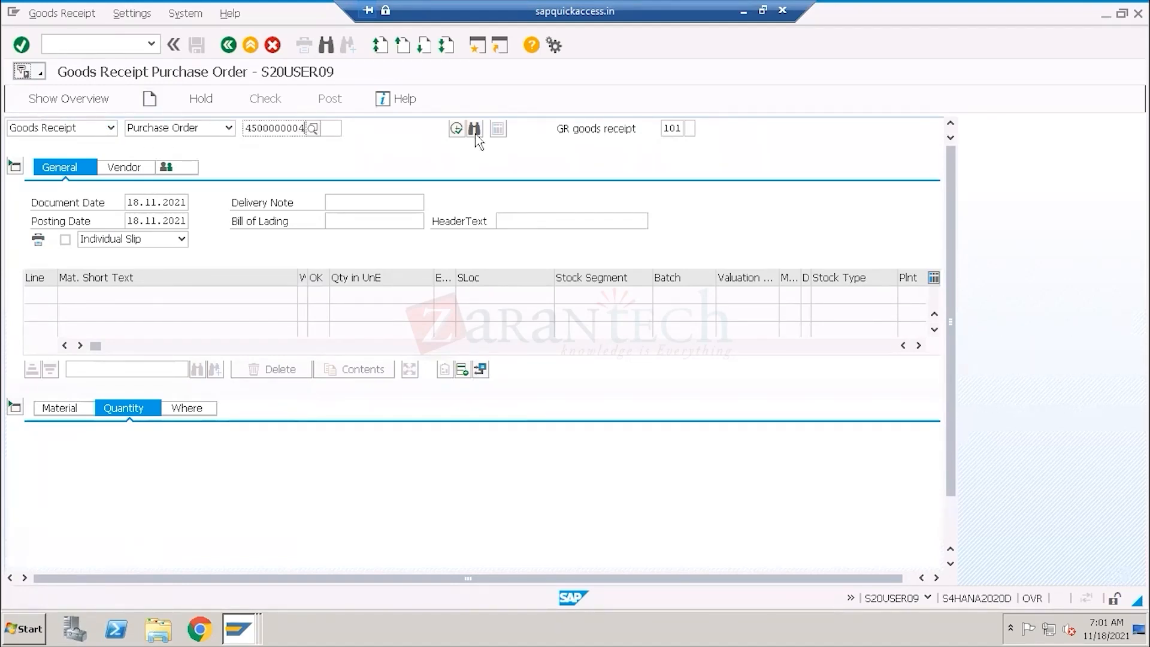
{"action": "key", "text": "Return"}
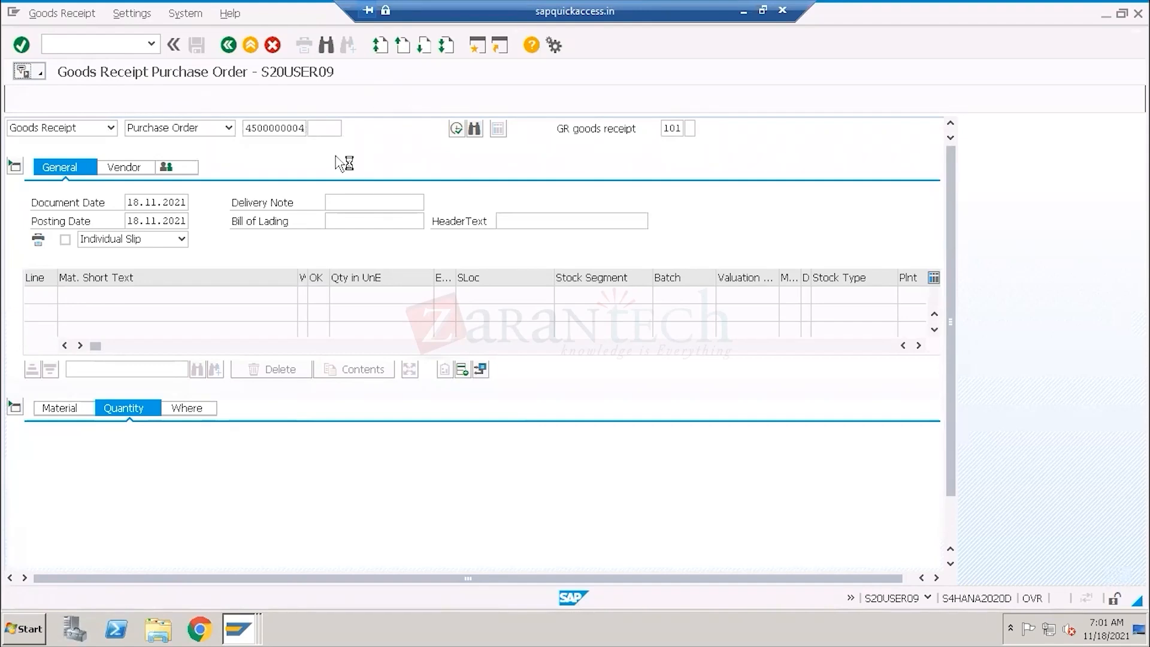
- Flag line 1 of the goods receipt as Item OK and set its quantity in unit of entry to 5 PC
{"action": "scroll", "coordinate": [443, 500], "scroll_direction": "down", "scroll_amount": 1}
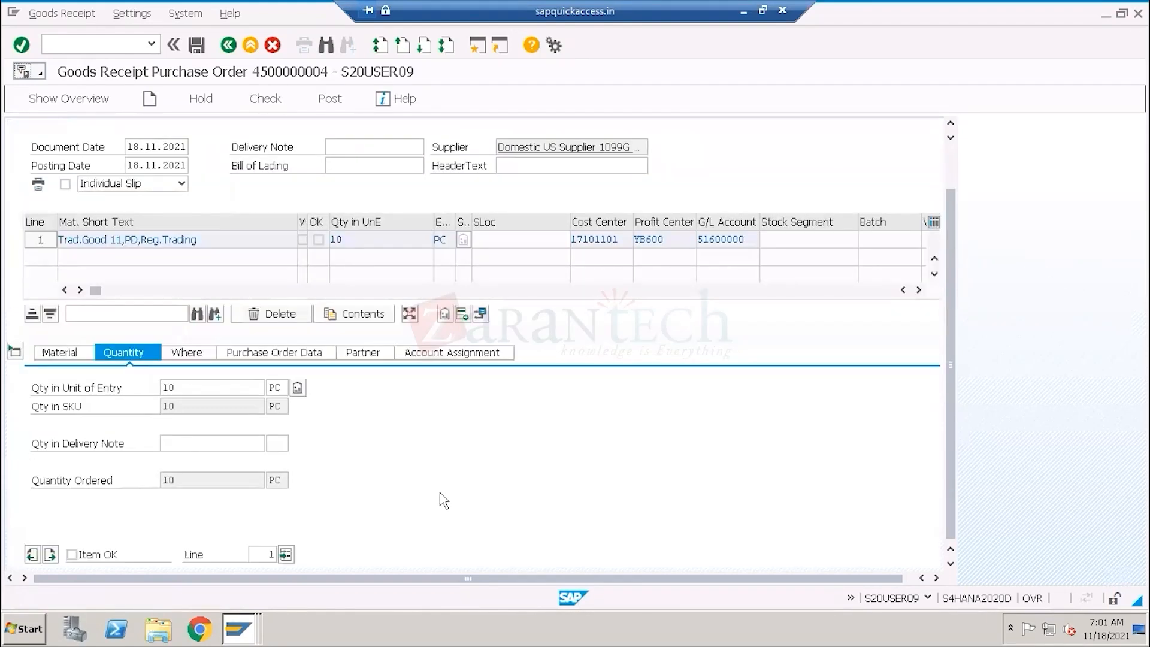
{"action": "left_click", "coordinate": [71, 555]}
{"action": "left_click_drag", "start_coordinate": [185, 386], "coordinate": [157, 386]}
{"action": "type", "text": "5"}
{"action": "left_click_drag", "start_coordinate": [347, 239], "coordinate": [331, 240]}
{"action": "left_click_drag", "start_coordinate": [185, 387], "coordinate": [151, 387]}
{"action": "key", "text": "Return"}
{"action": "left_click_drag", "start_coordinate": [157, 480], "coordinate": [164, 452]}
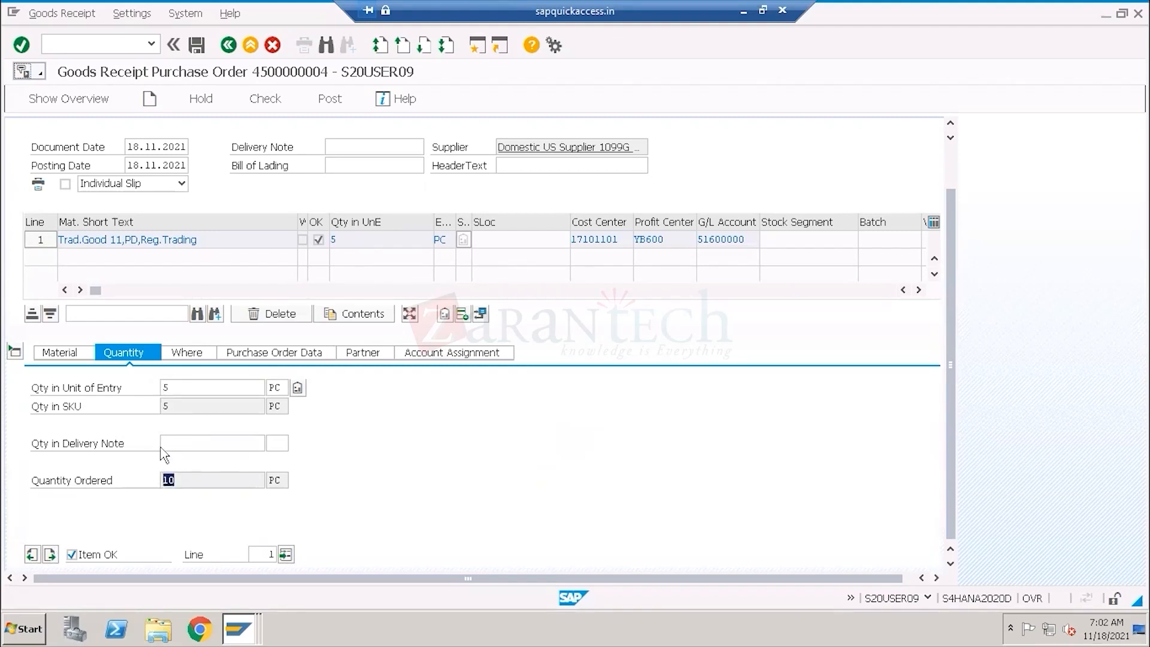
{"action": "double_click", "coordinate": [163, 388]}
- Check the goods receipt and set both its document date and posting date to 18.07.2021
{"action": "left_click", "coordinate": [265, 106]}
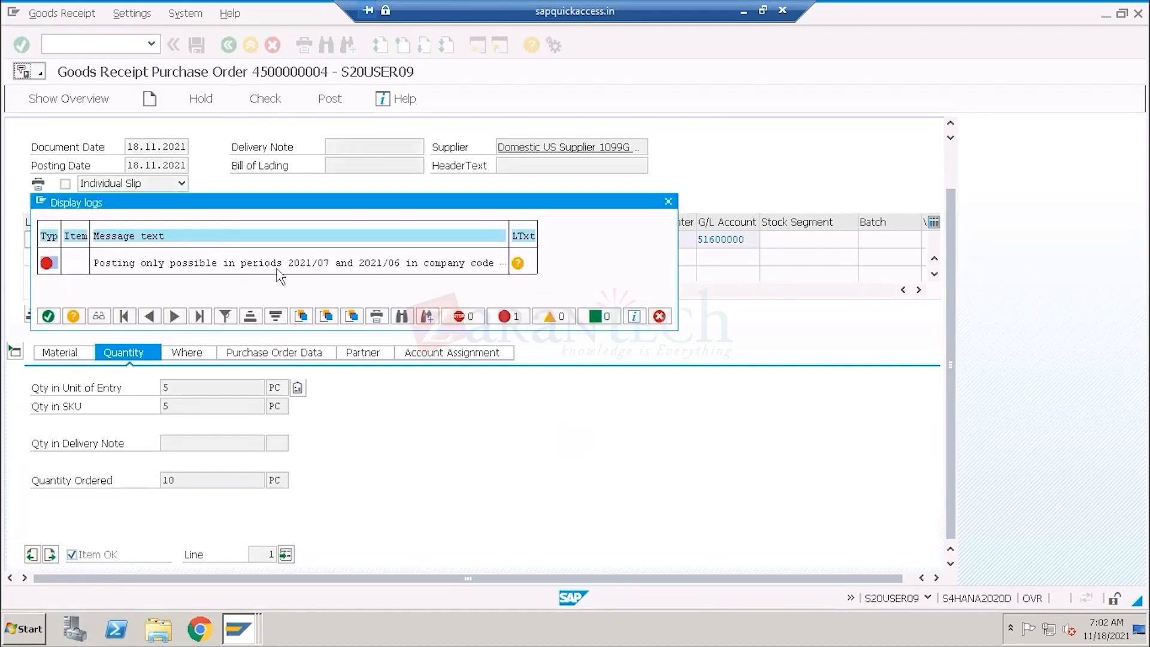
{"action": "left_click", "coordinate": [48, 316]}
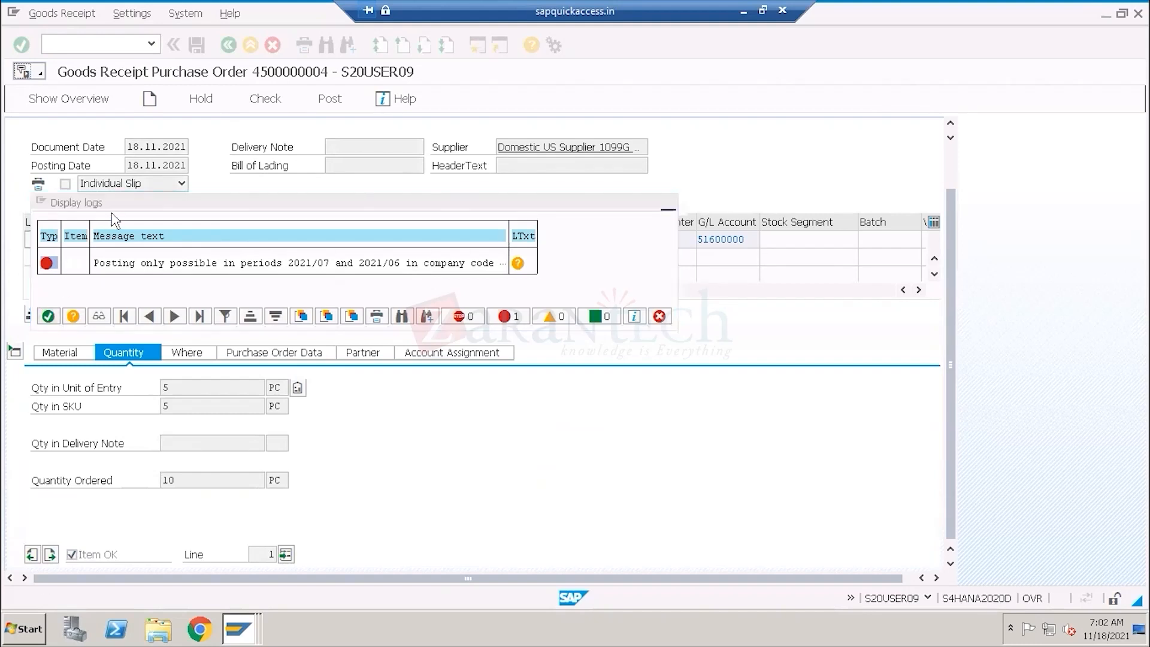
{"action": "left_click", "coordinate": [157, 146]}
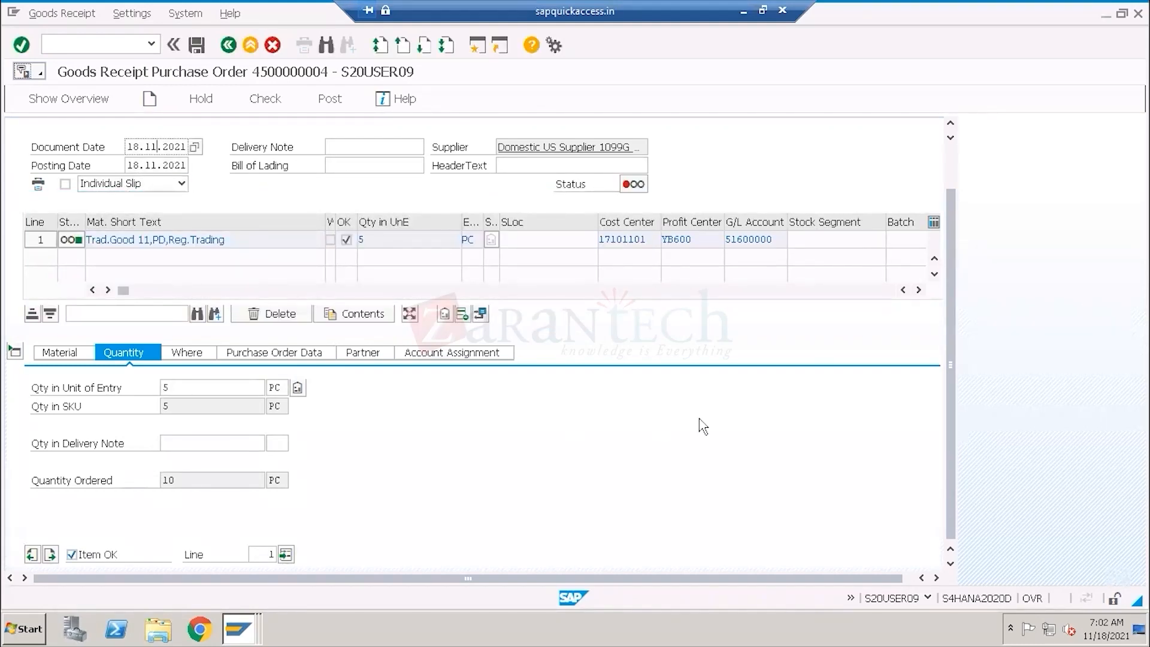
{"action": "key", "text": "BackSpace"}
{"action": "key", "text": "BackSpace"}
{"action": "left_click", "coordinate": [187, 163]}
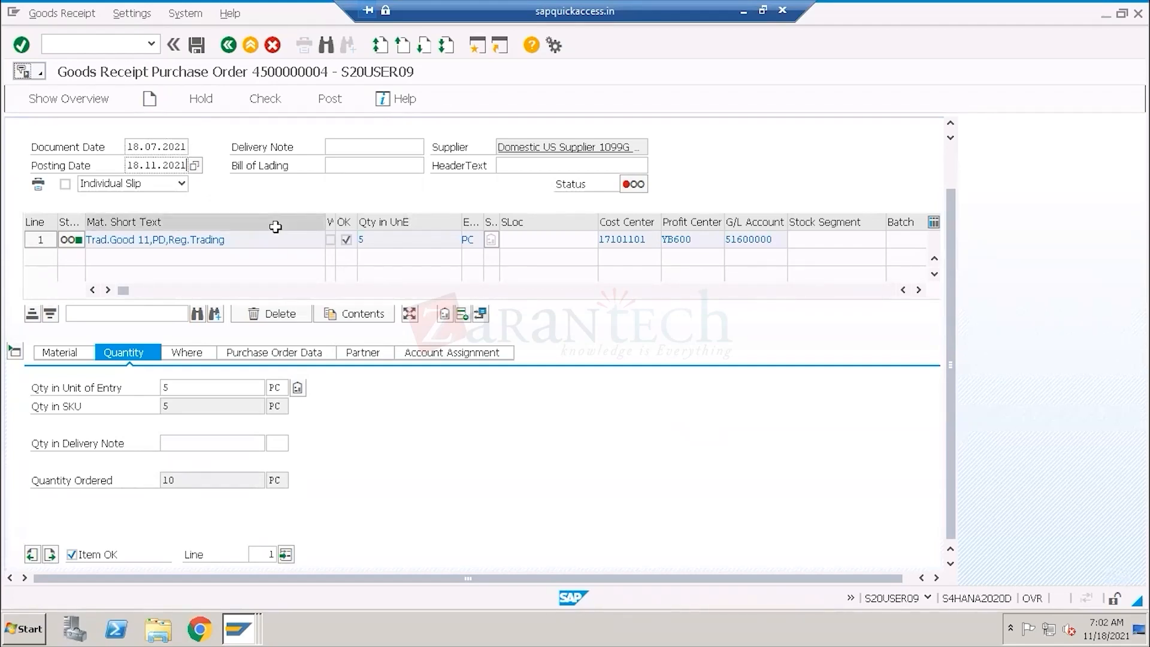
{"action": "key", "text": "BackSpace"}
{"action": "key", "text": "BackSpace"}
{"action": "key", "text": "BackSpace"}
{"action": "key", "text": "BackSpace"}
{"action": "key", "text": "BackSpace"}
{"action": "key", "text": "BackSpace"}
{"action": "key", "text": "BackSpace"}
{"action": "key", "text": "BackSpace"}
{"action": "key", "text": "BackSpace"}
{"action": "key", "text": "BackSpace"}
{"action": "type", "text": "18."}
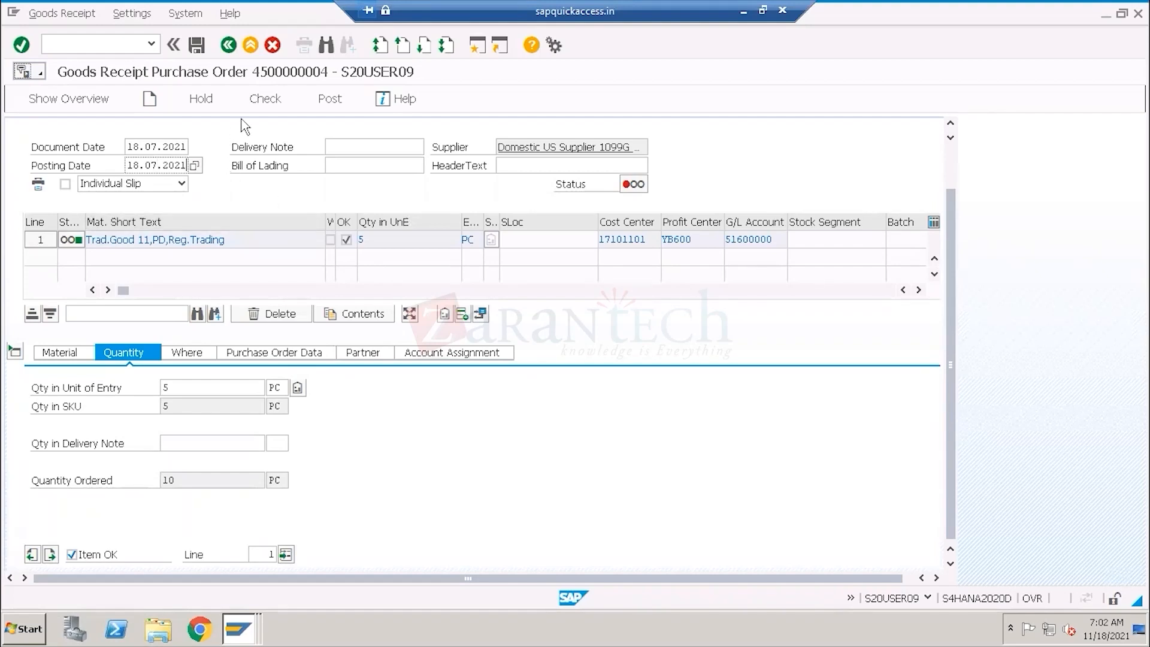
- Check the goods receipt for 5 PC again and post it
{"action": "left_click", "coordinate": [266, 100]}
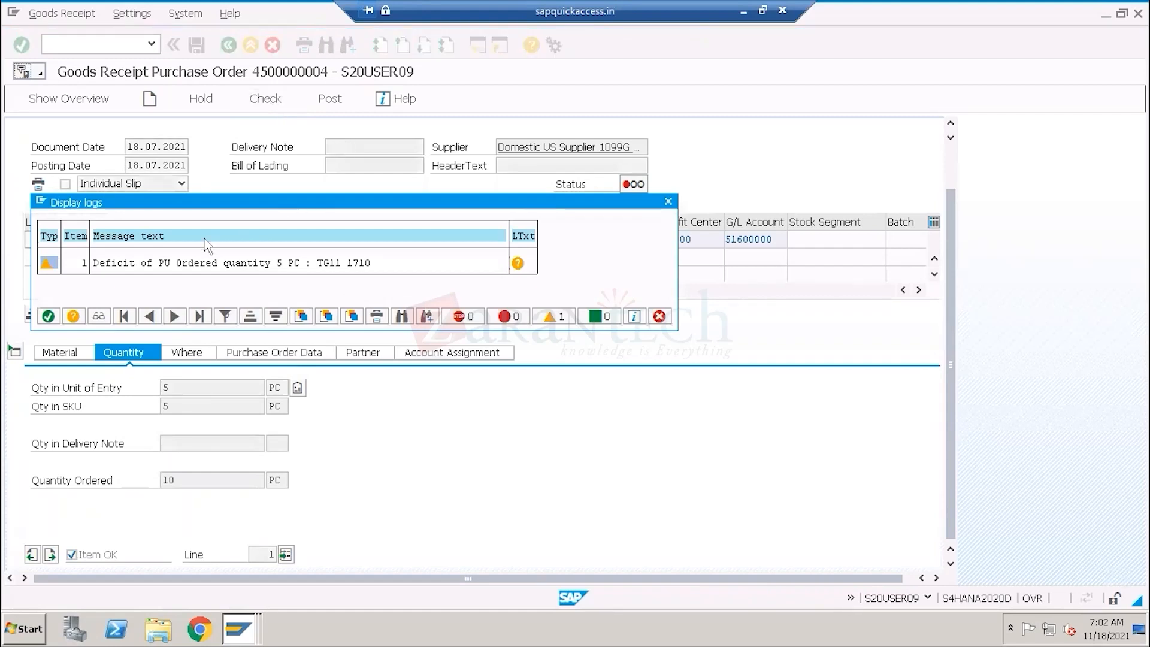
{"action": "left_click", "coordinate": [49, 316]}
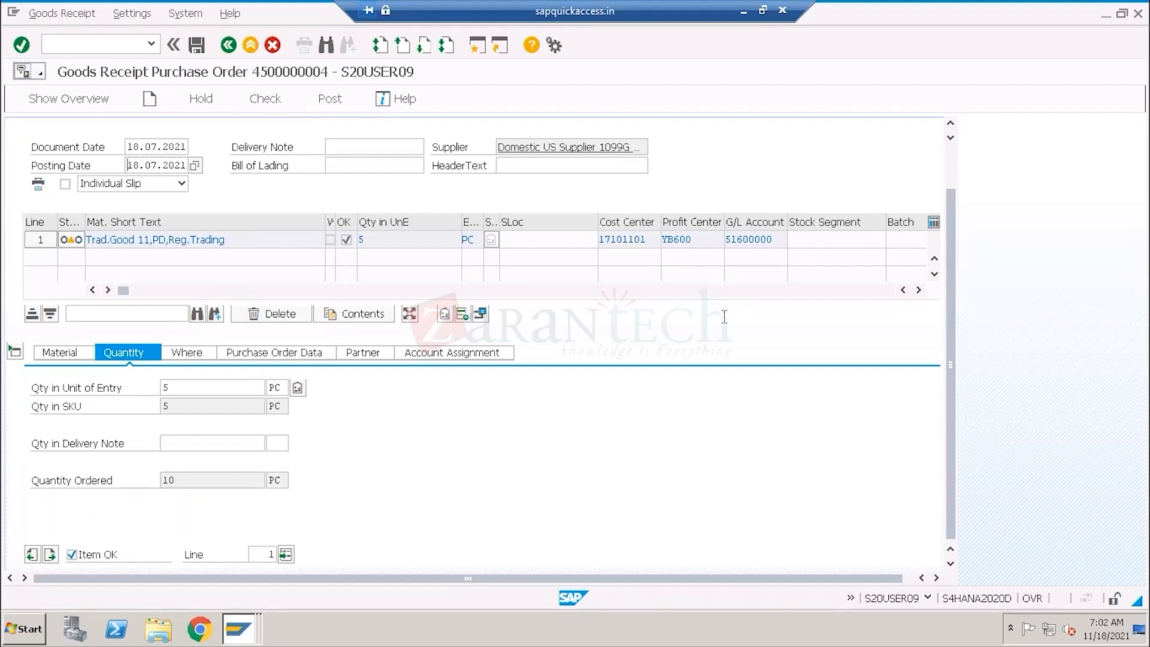
{"action": "double_click", "coordinate": [177, 387]}
{"action": "left_click", "coordinate": [326, 100]}
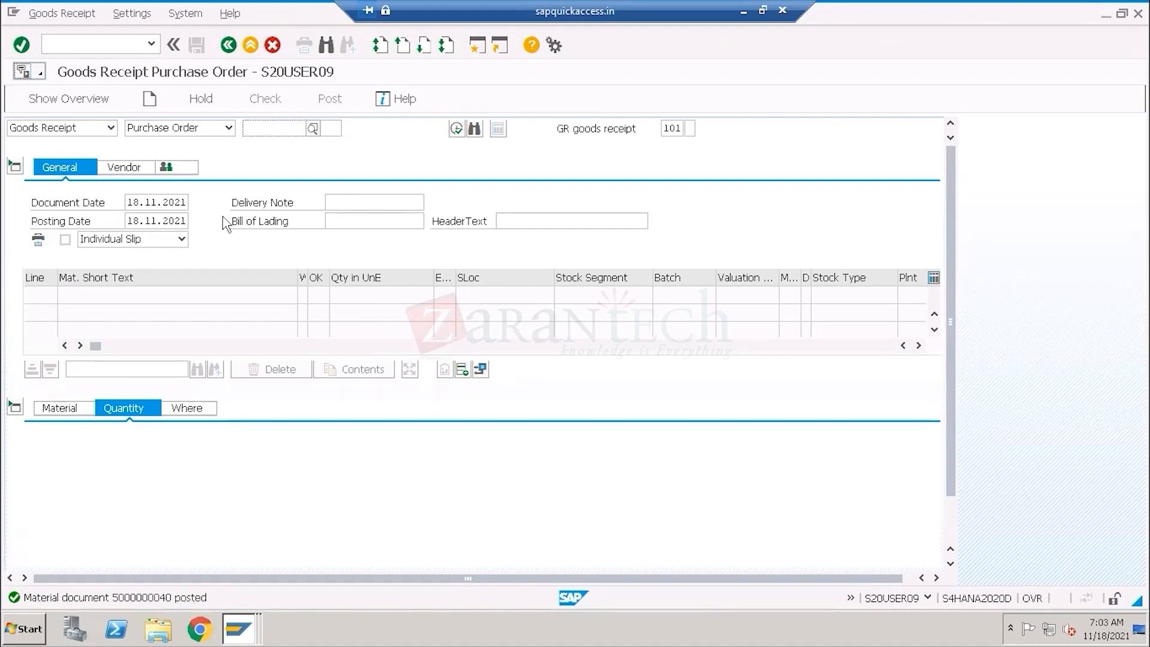
- Leave MIGO, review the purchase order history with the document overview shown, and try to switch the order to change mode
{"action": "left_click", "coordinate": [230, 48]}
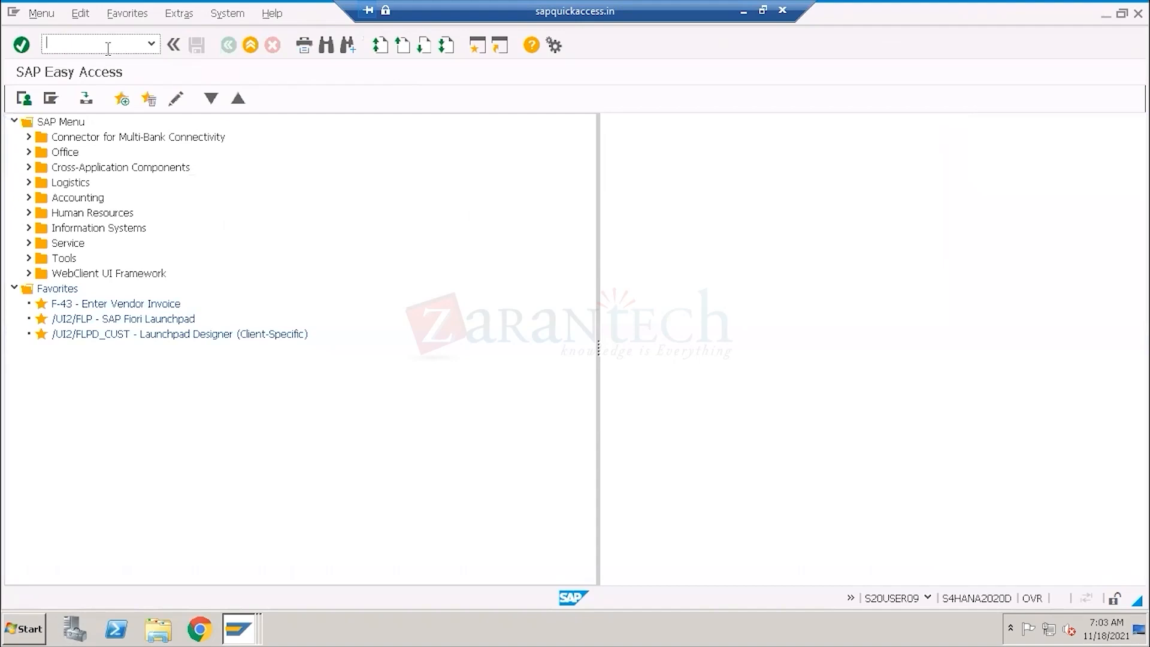
{"action": "key", "text": "Return"}
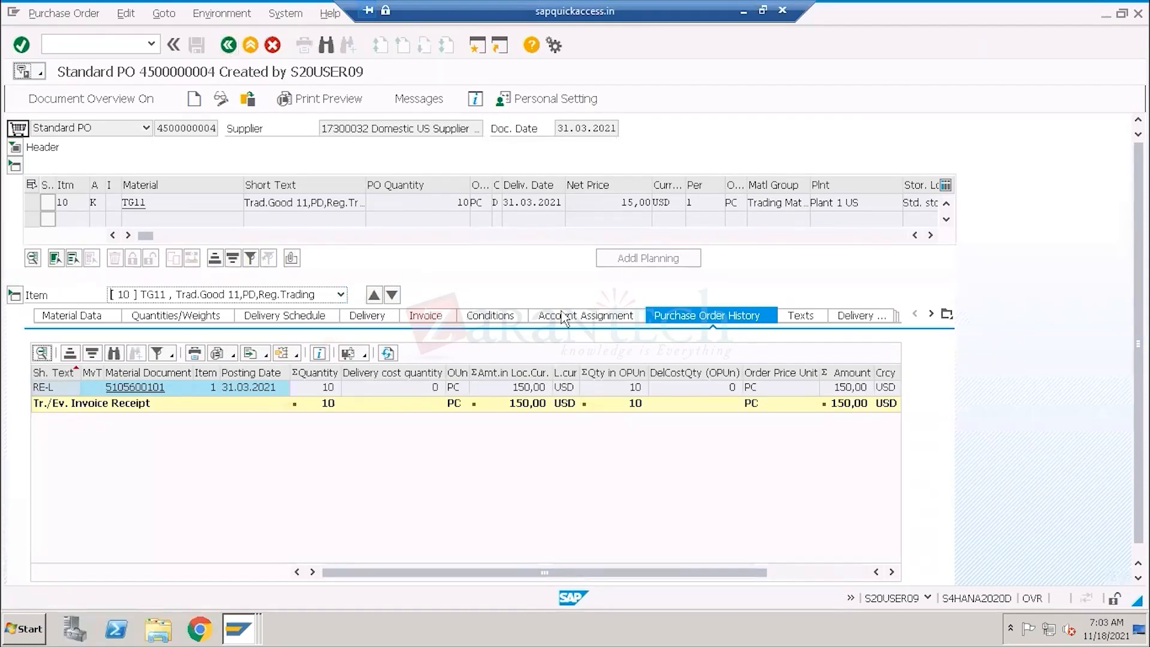
{"action": "left_click", "coordinate": [713, 312]}
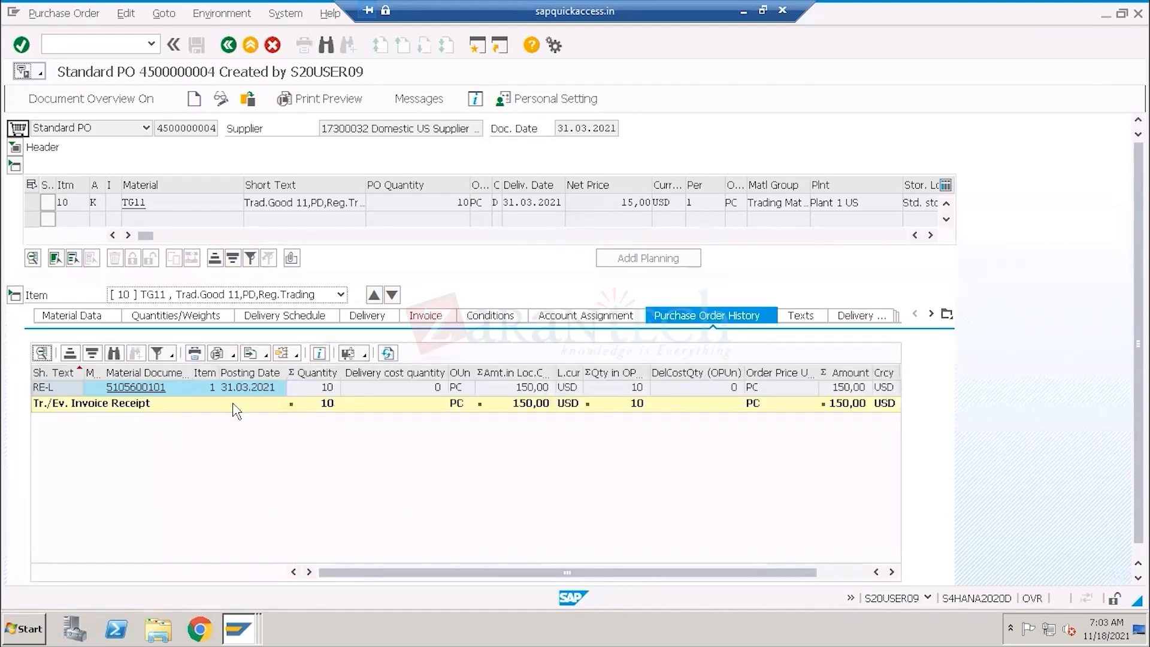
{"action": "left_click", "coordinate": [100, 101]}
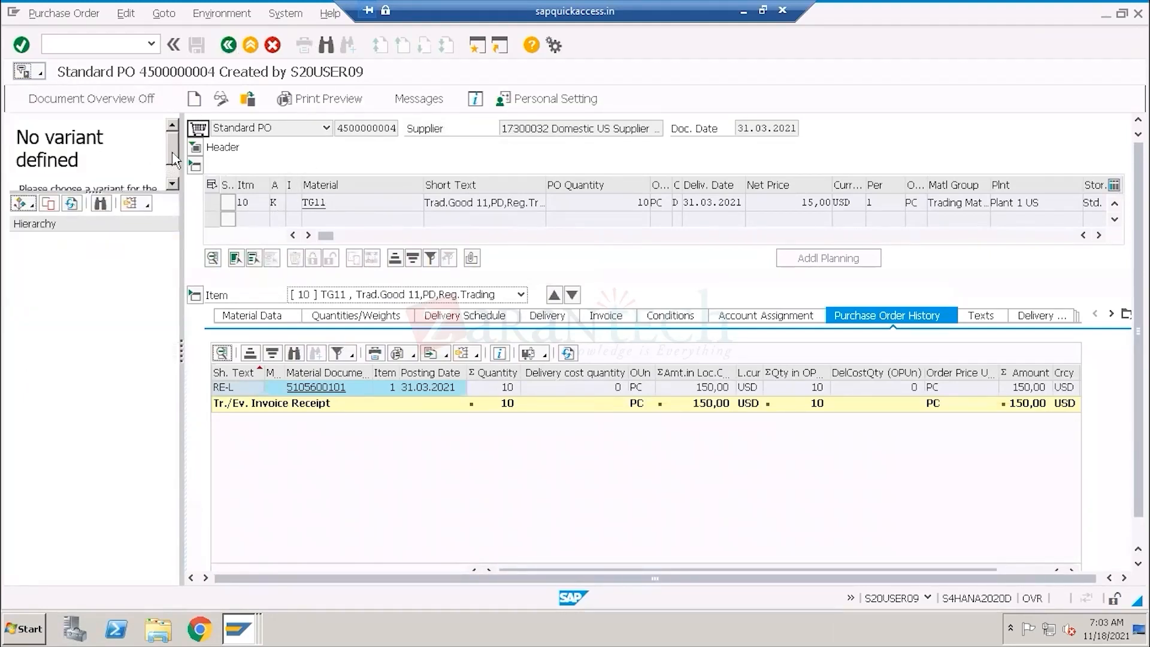
{"action": "left_click", "coordinate": [223, 101]}
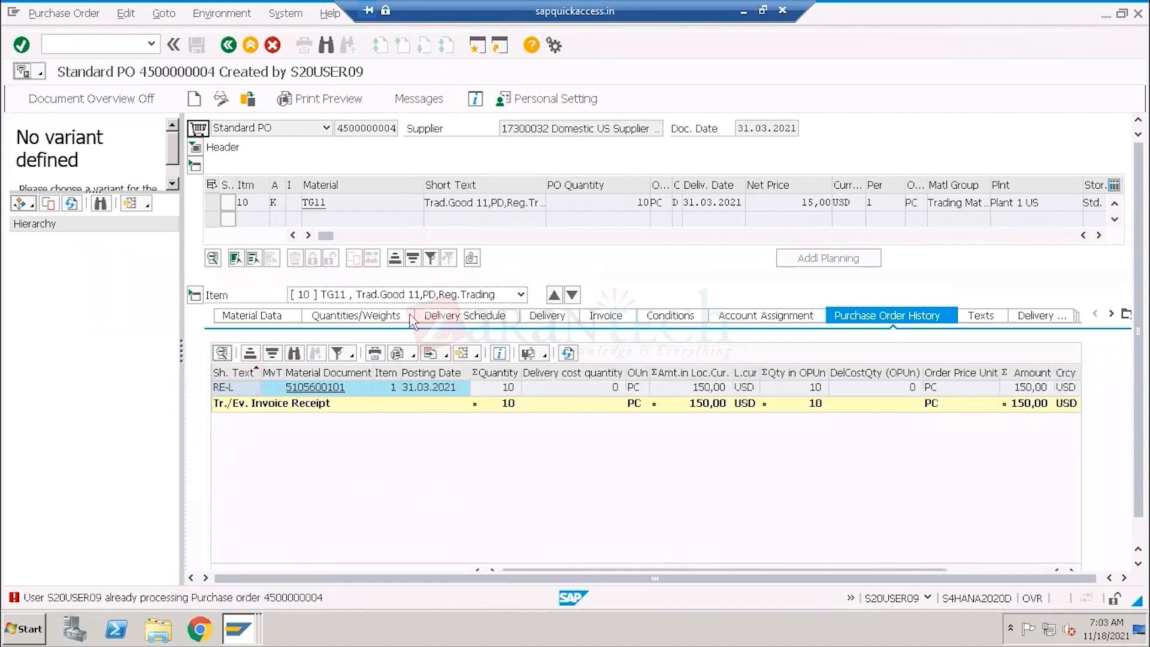
- Leave the G/L account display and the purchase order display, returning both sessions to SAP Easy Access
{"action": "left_click", "coordinate": [239, 629]}
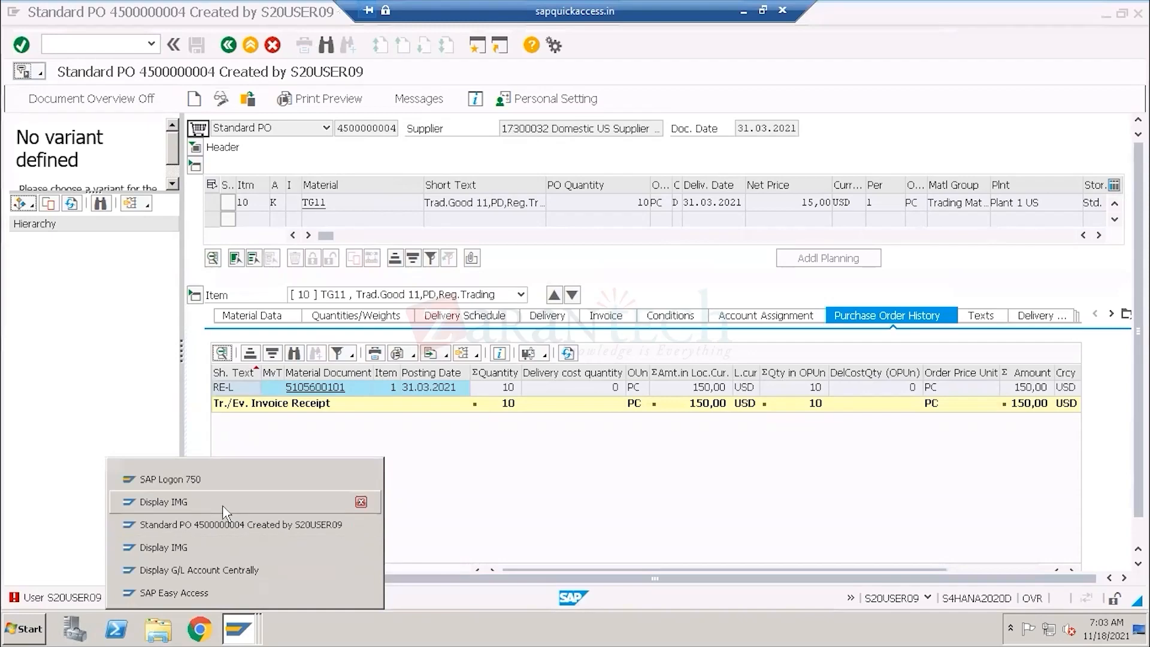
{"action": "left_click", "coordinate": [223, 572]}
{"action": "left_click", "coordinate": [230, 45]}
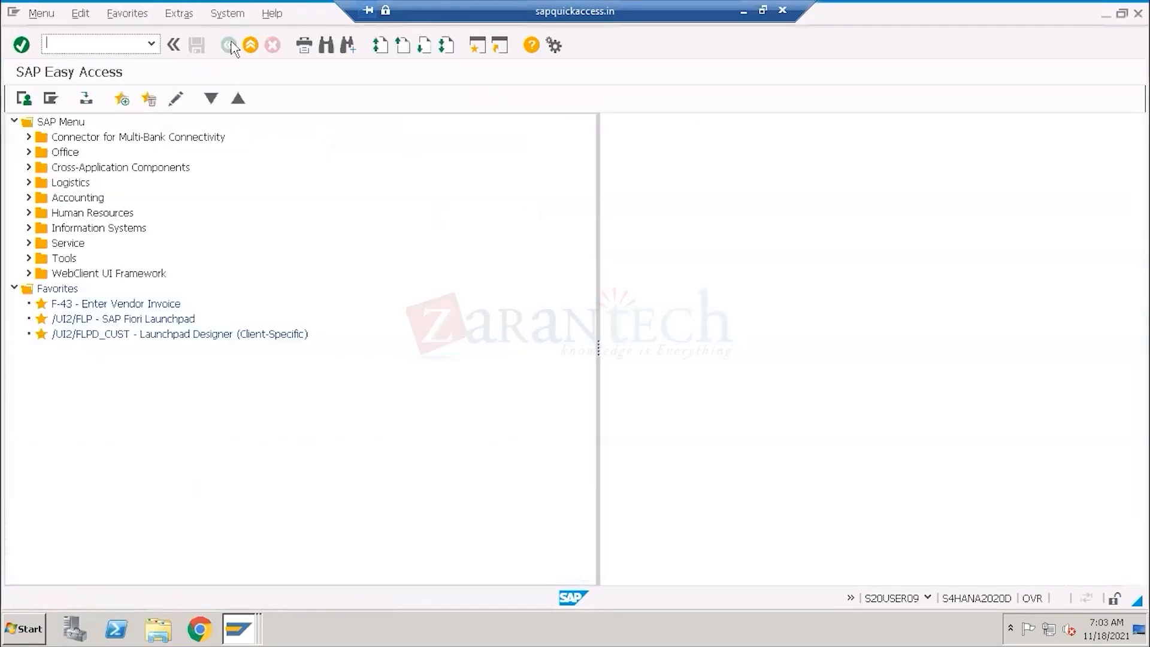
{"action": "left_click", "coordinate": [257, 626]}
{"action": "left_click", "coordinate": [226, 524]}
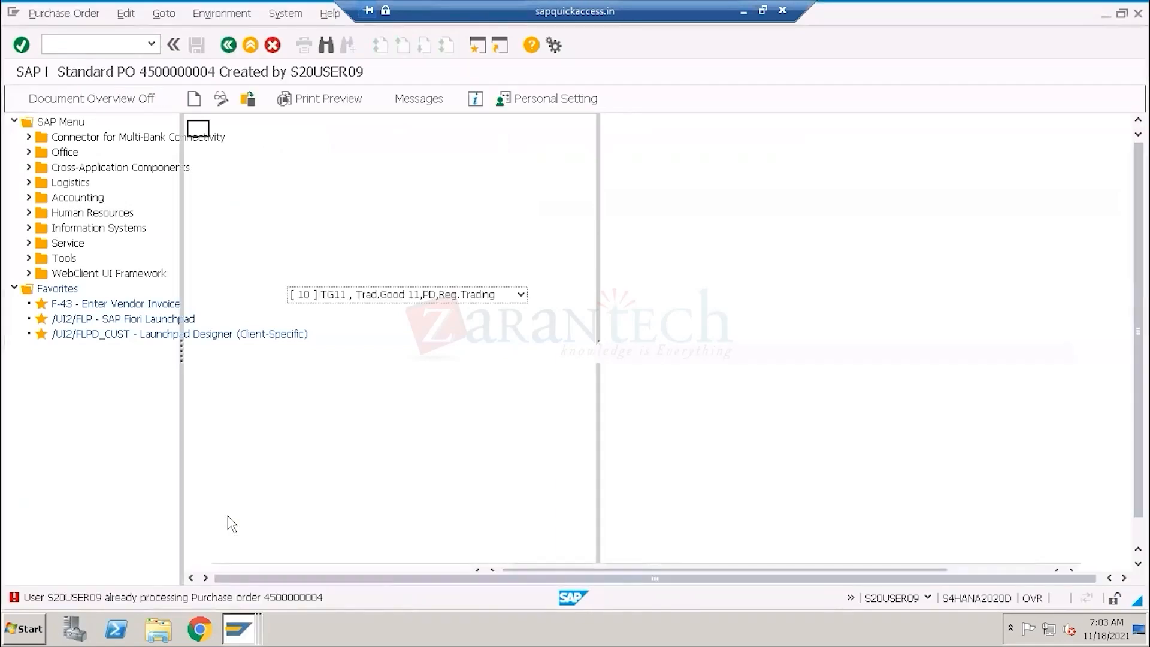
{"action": "left_click", "coordinate": [228, 46]}
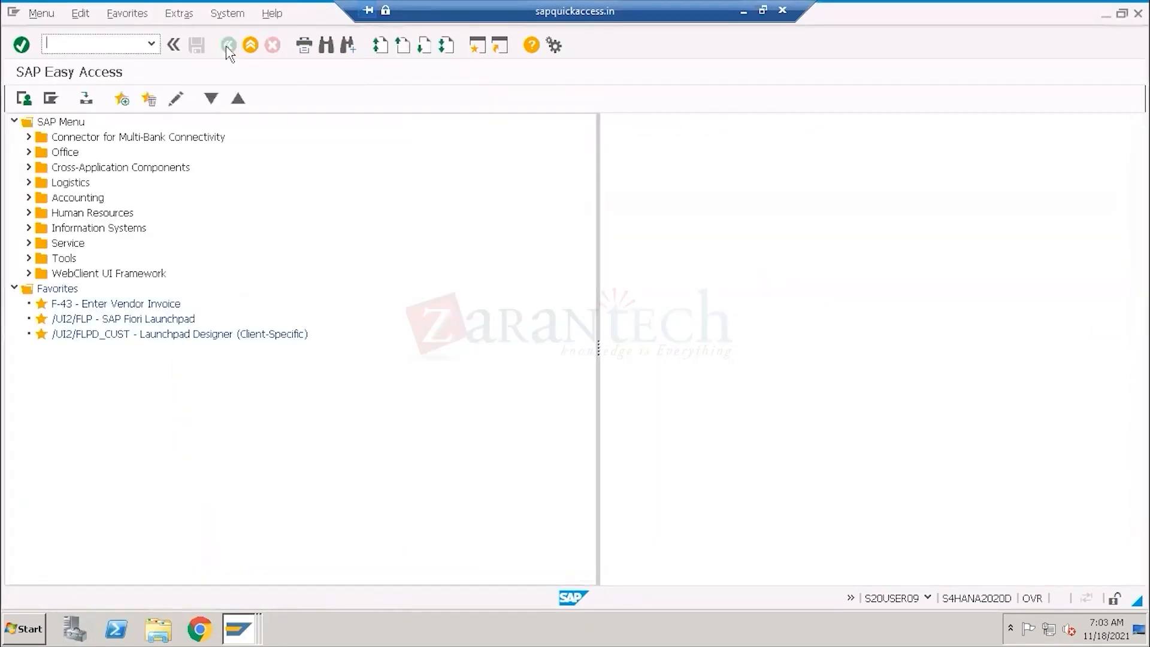
- Leave the Display IMG screens in the two remaining sessions, returning the last one to SAP Easy Access
{"action": "left_click", "coordinate": [232, 630]}
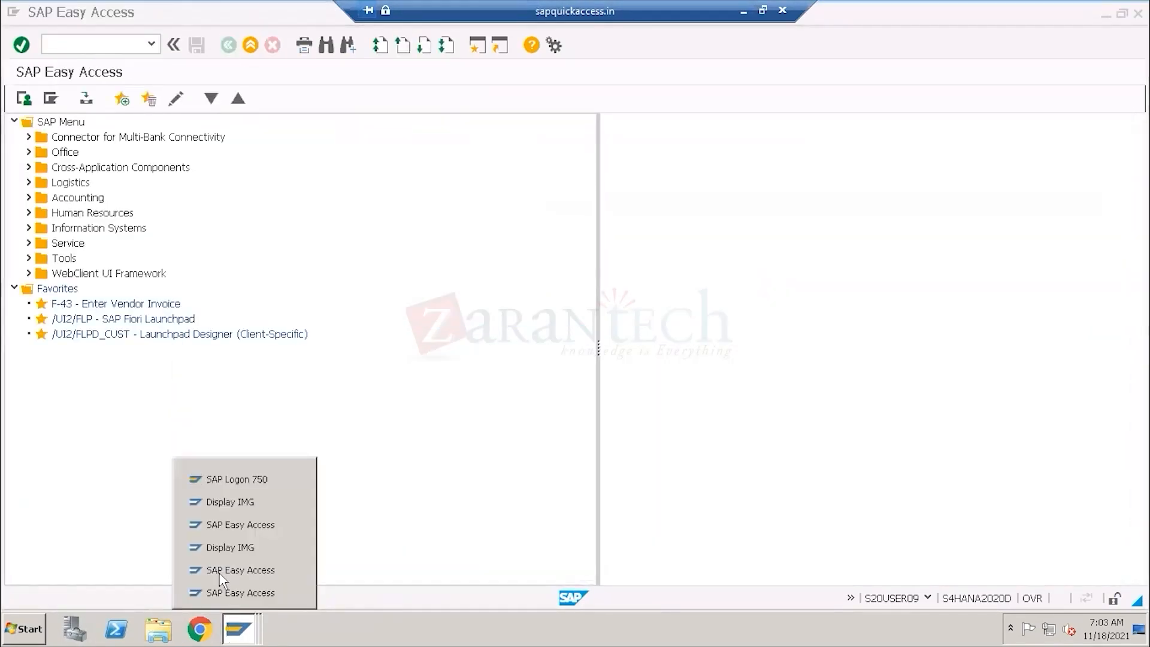
{"action": "left_click", "coordinate": [227, 524]}
{"action": "left_click", "coordinate": [251, 629]}
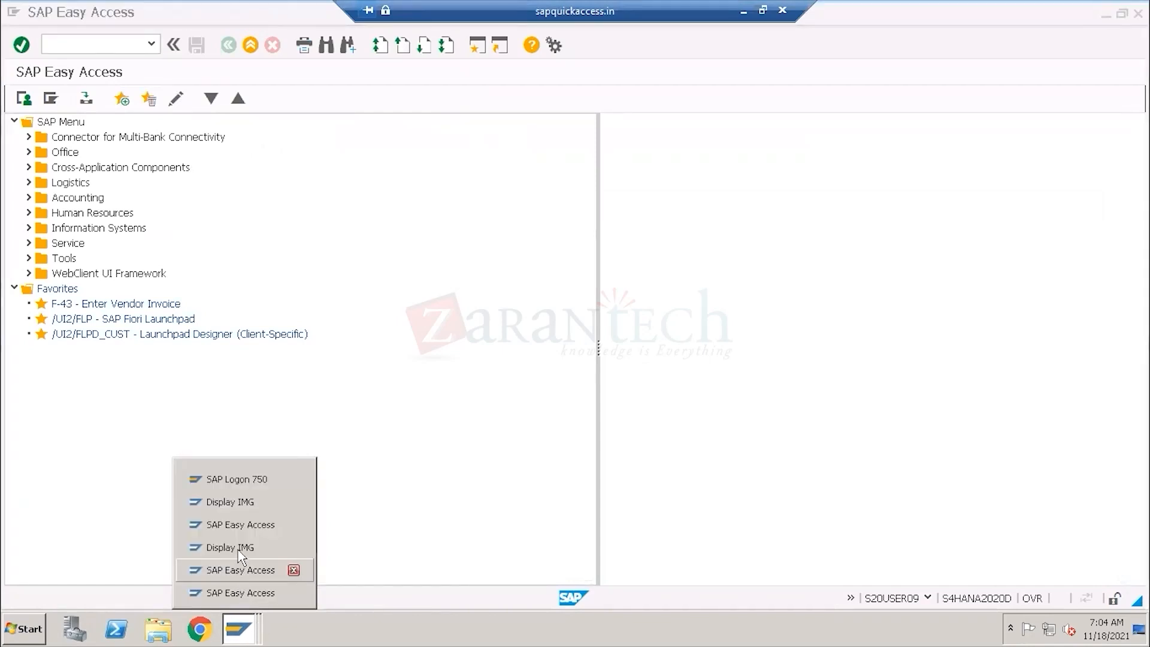
{"action": "left_click", "coordinate": [240, 547]}
{"action": "left_click", "coordinate": [228, 46]}
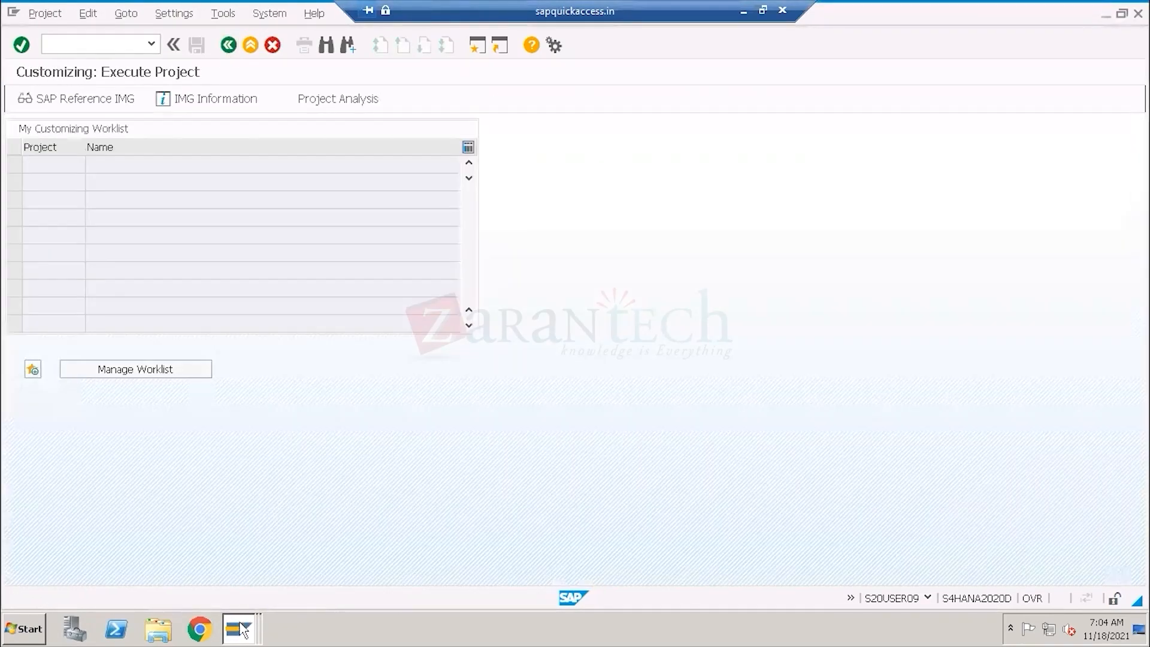
{"action": "left_click", "coordinate": [240, 624]}
{"action": "left_click", "coordinate": [244, 503]}
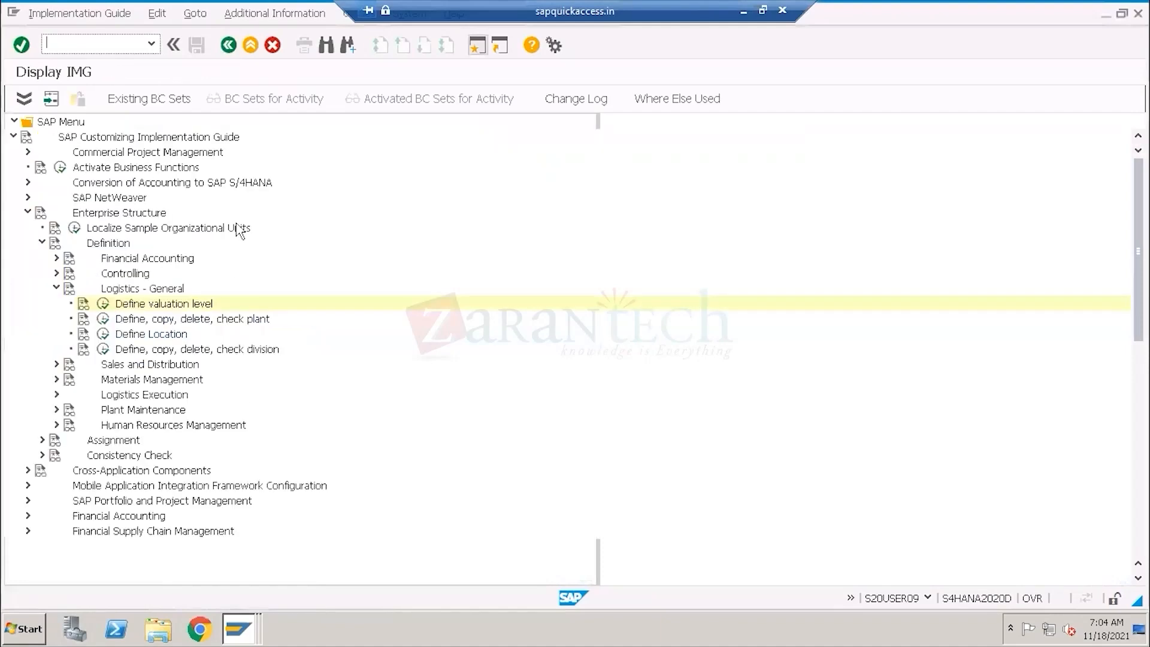
{"action": "left_click", "coordinate": [229, 46]}
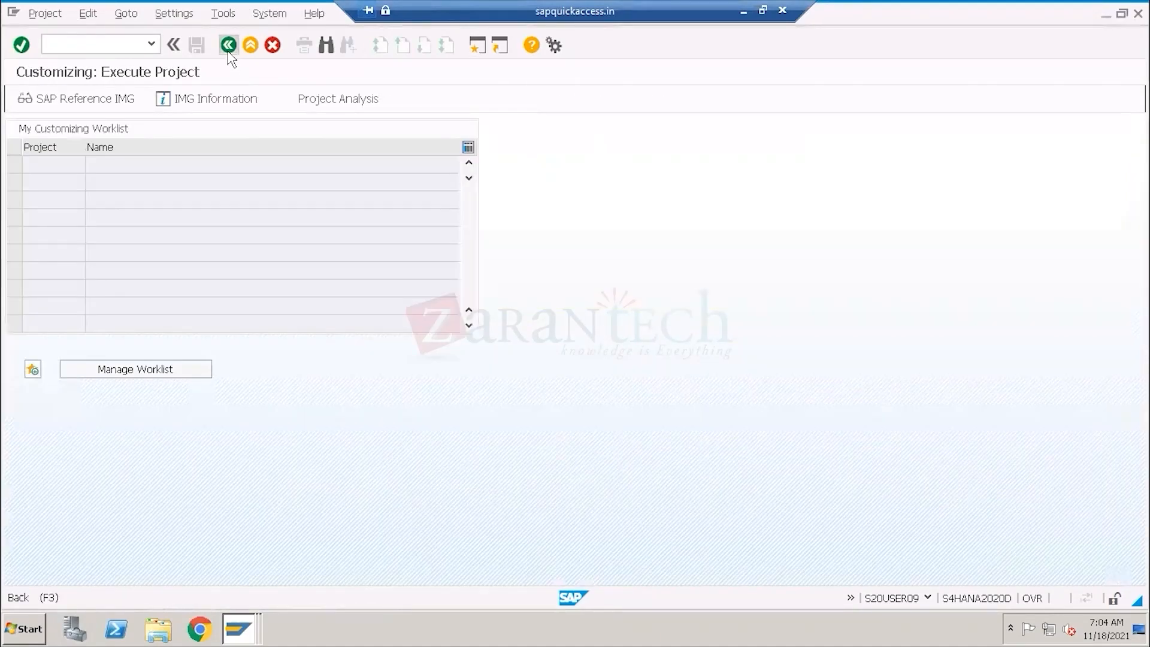
{"action": "left_click", "coordinate": [228, 45]}
- Display the purchase order again and select its document number
{"action": "left_click", "coordinate": [110, 46]}
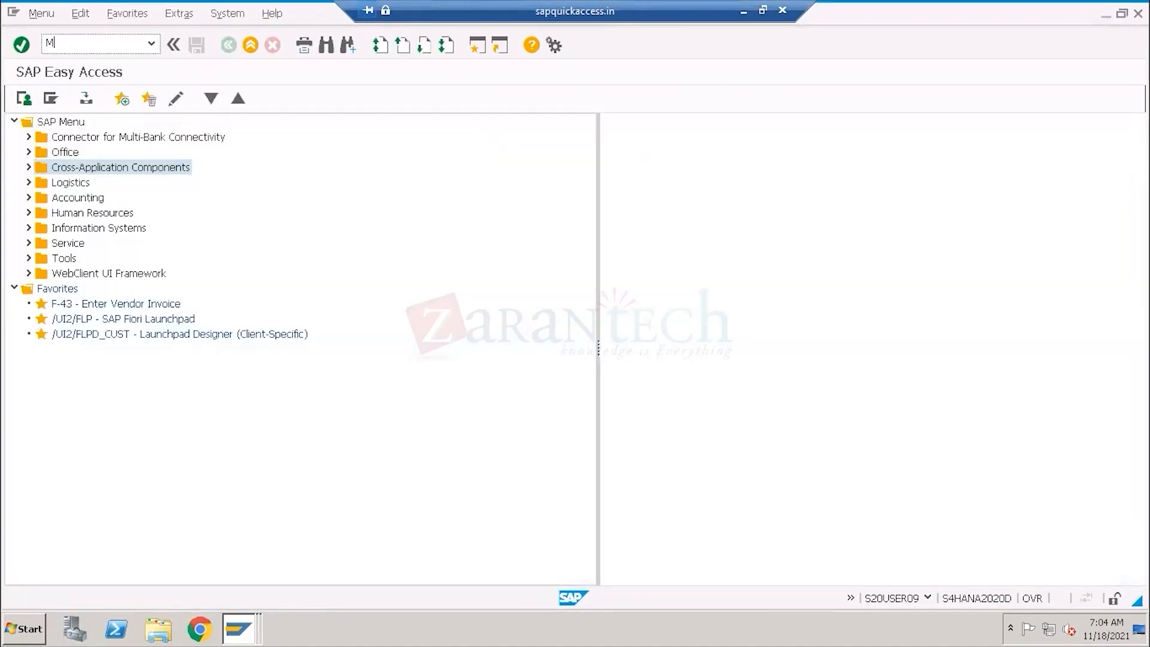
{"action": "key", "text": "Return"}
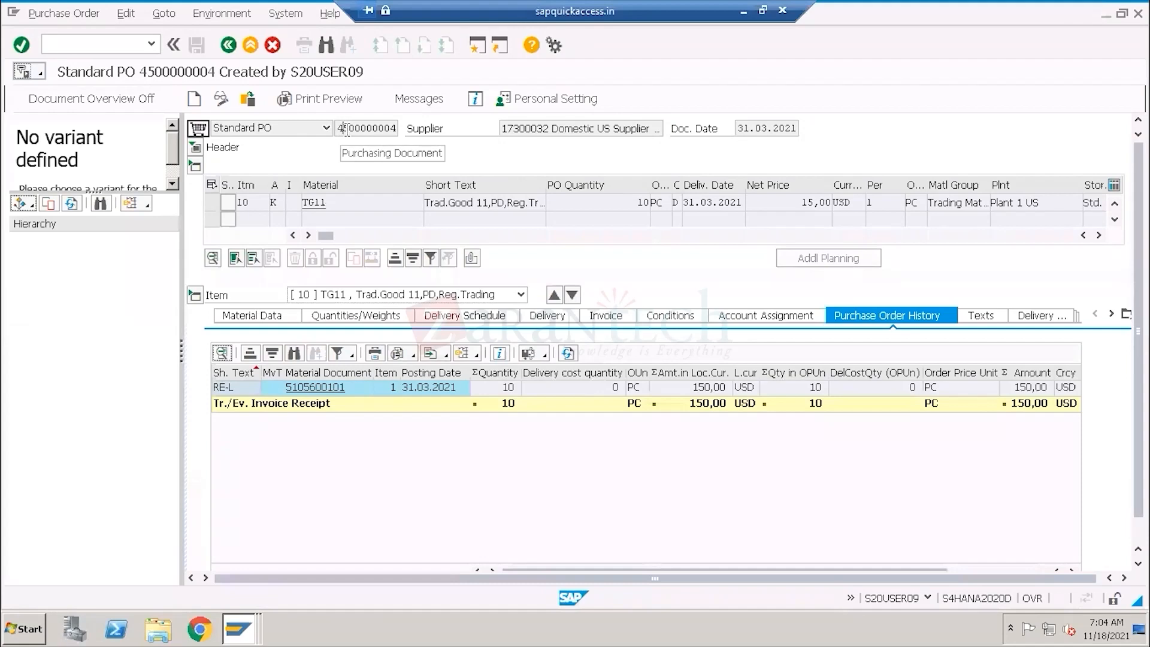
{"action": "key", "text": "shift+End"}
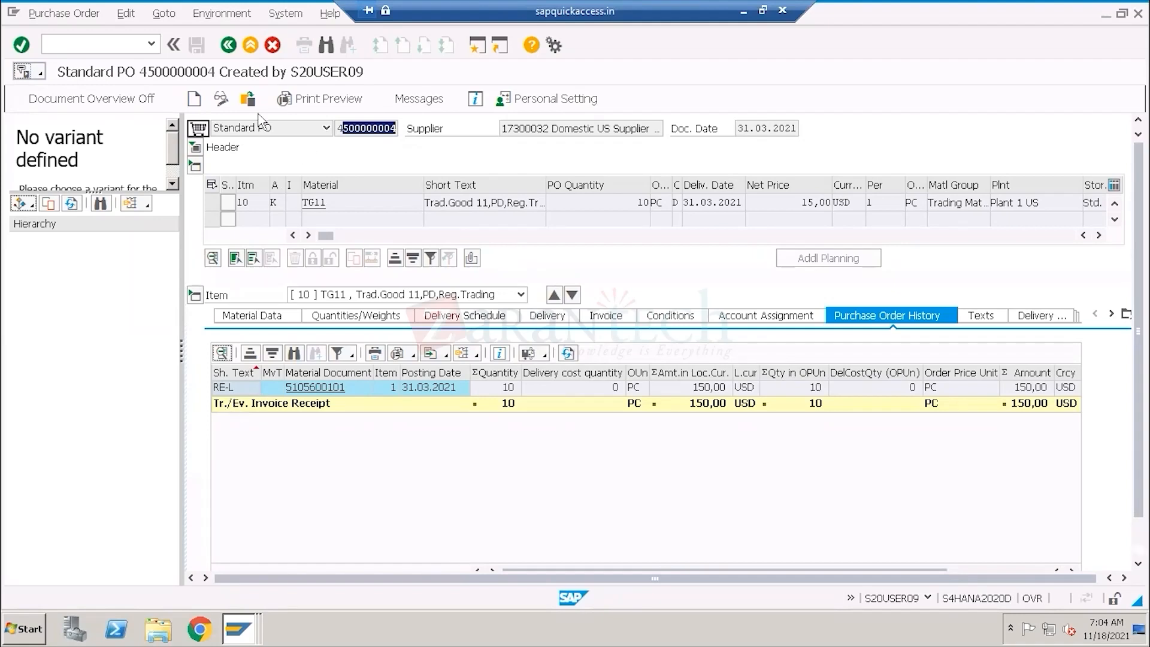
- Open a new session and start MIGO for a purchase order goods receipt
{"action": "left_click", "coordinate": [478, 46]}
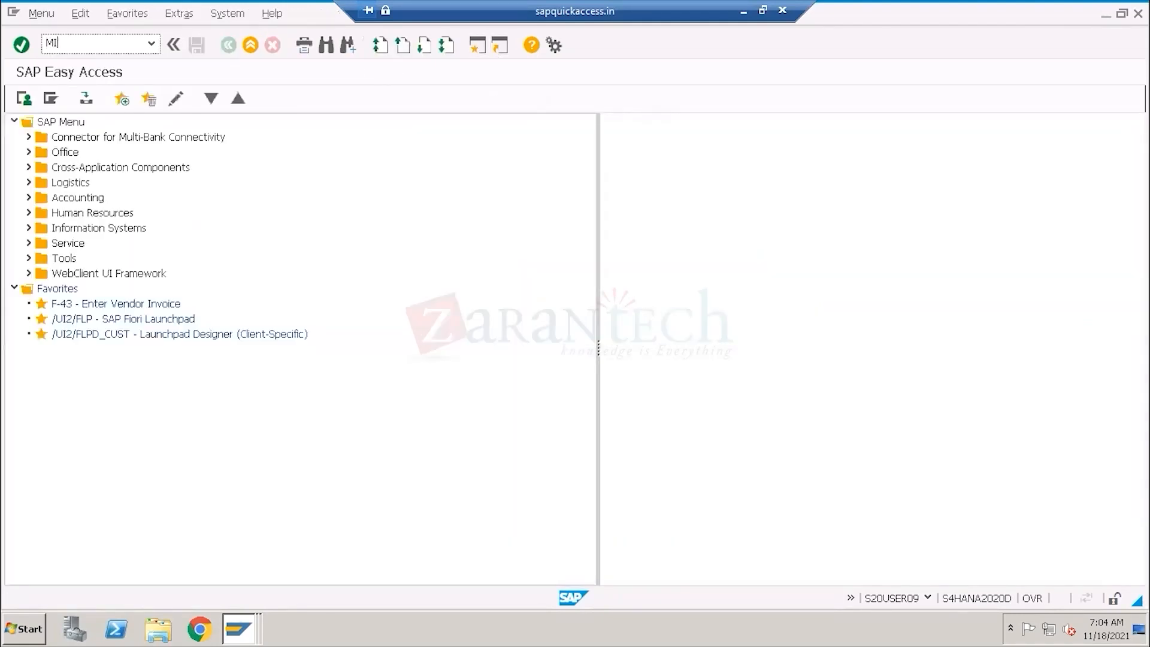
{"action": "key", "text": "Return"}
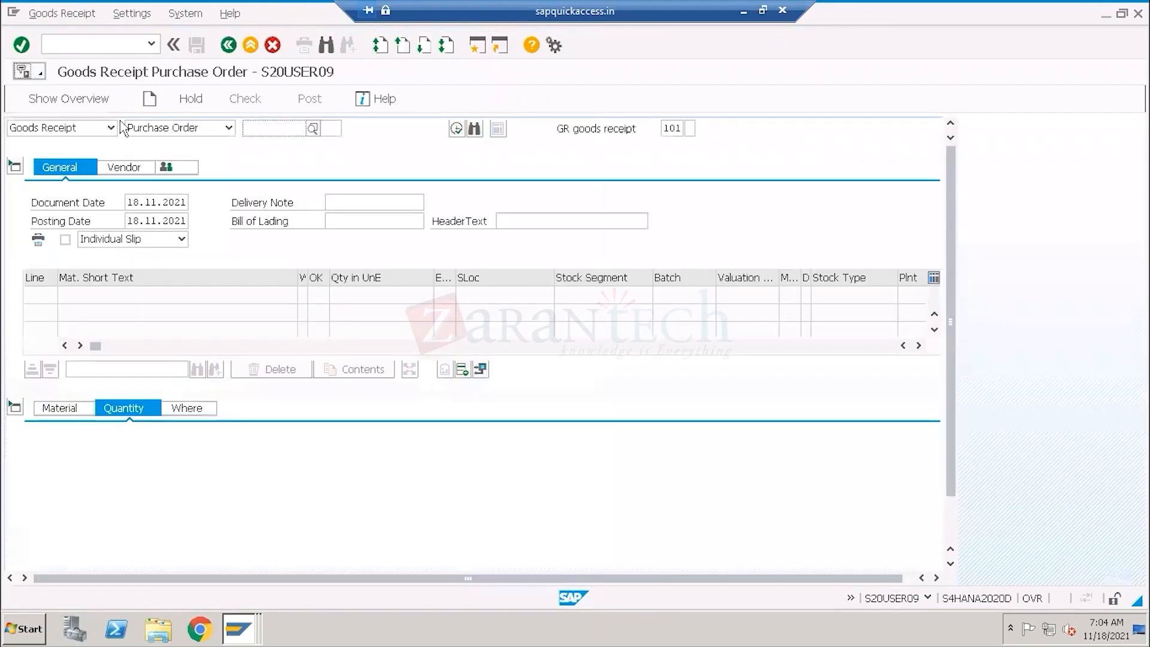
{"action": "left_click", "coordinate": [116, 127]}
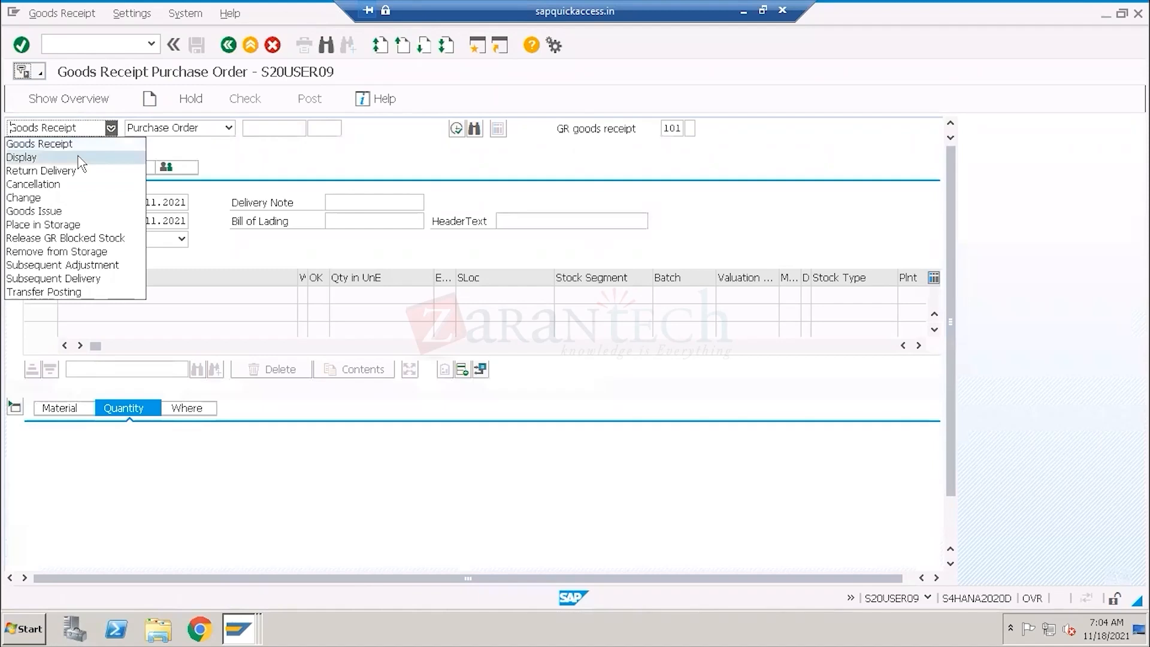
{"action": "left_click", "coordinate": [79, 157]}
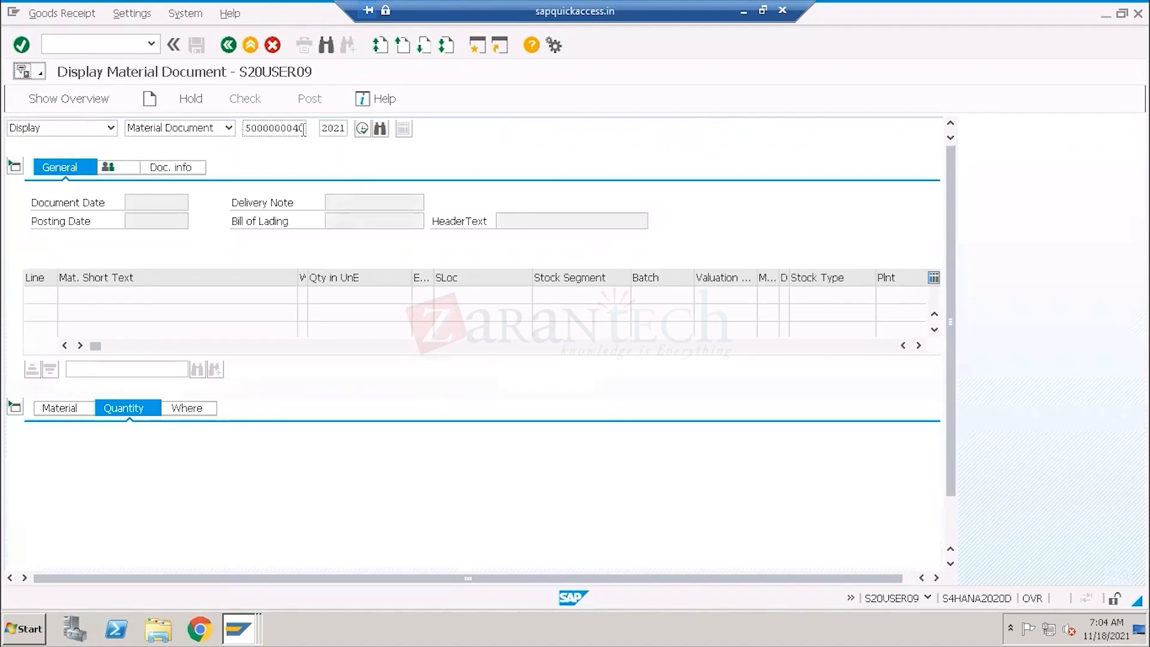
{"action": "left_click_drag", "start_coordinate": [304, 128], "coordinate": [245, 128]}
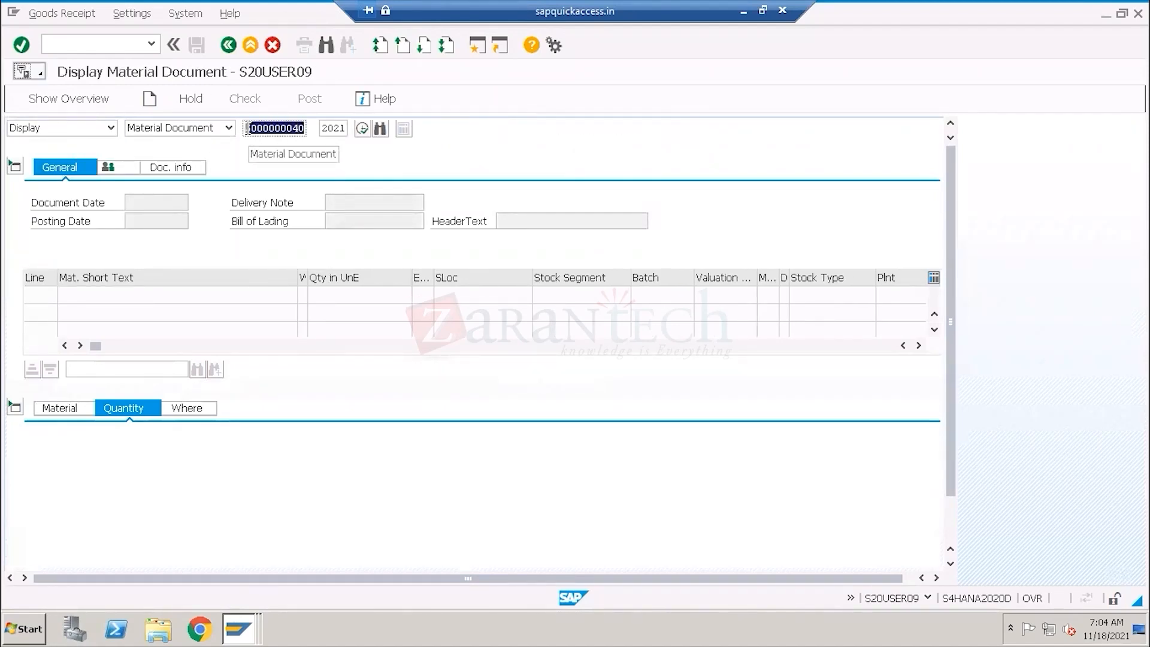
{"action": "key", "text": "Return"}
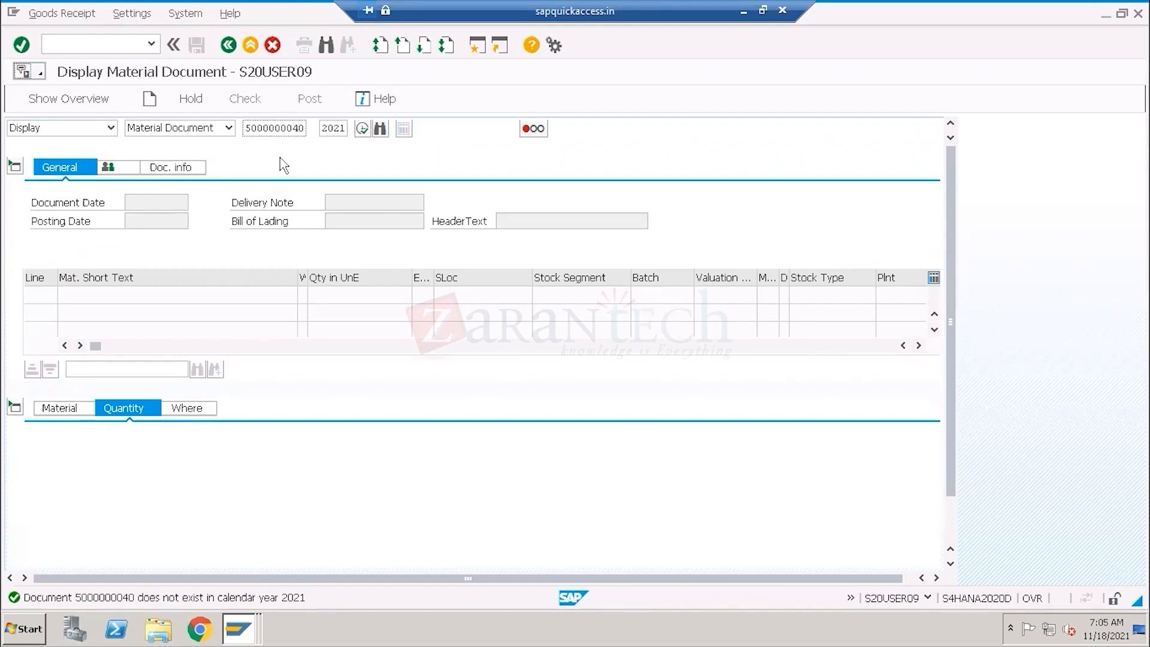
{"action": "key", "text": "alt+Tab"}
{"action": "key", "text": "BackSpace"}
{"action": "type", "text": "0"}
{"action": "key", "text": "Return"}
{"action": "key", "text": "BackSpace"}
{"action": "type", "text": "1"}
{"action": "key", "text": "Return"}
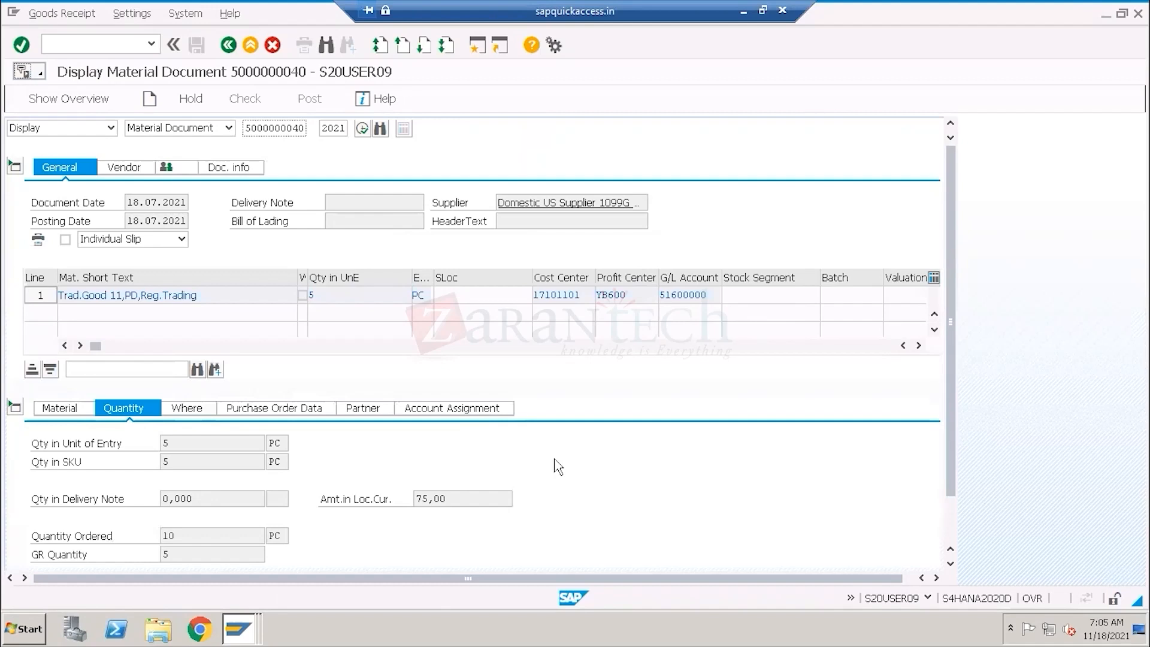
- Review the goods receipt item's quantities and its purchase order reference in the material document's item details
{"action": "left_click_drag", "start_coordinate": [323, 296], "coordinate": [301, 295]}
{"action": "left_click", "coordinate": [171, 442]}
{"action": "left_click", "coordinate": [270, 410]}
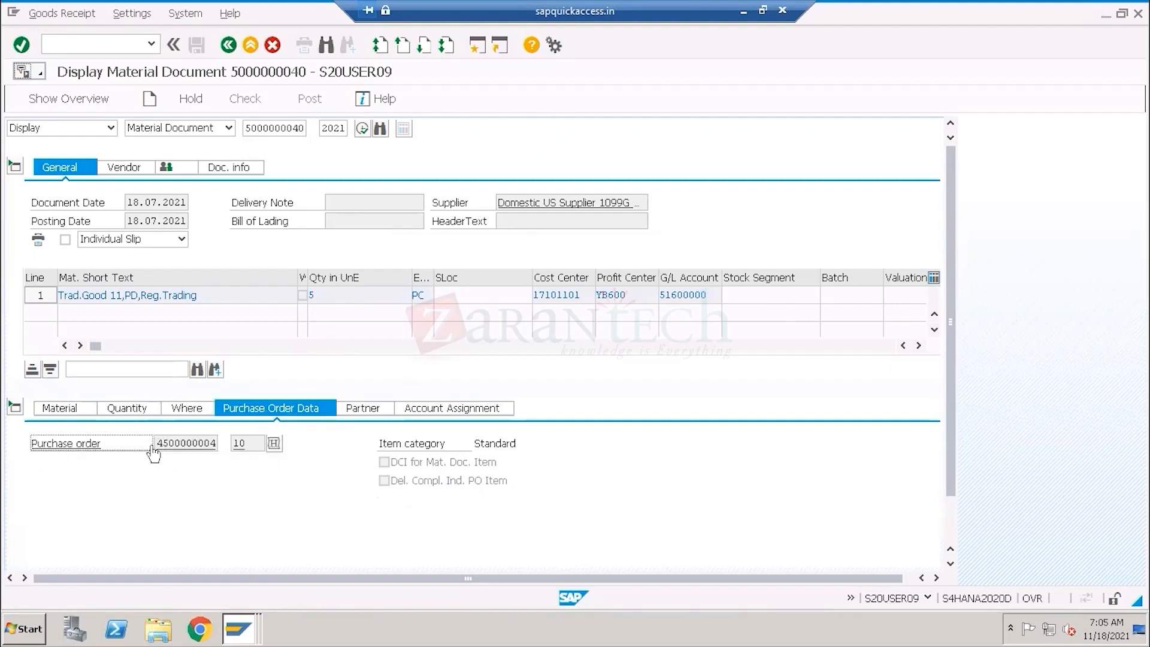
{"action": "left_click_drag", "start_coordinate": [157, 444], "coordinate": [257, 461]}
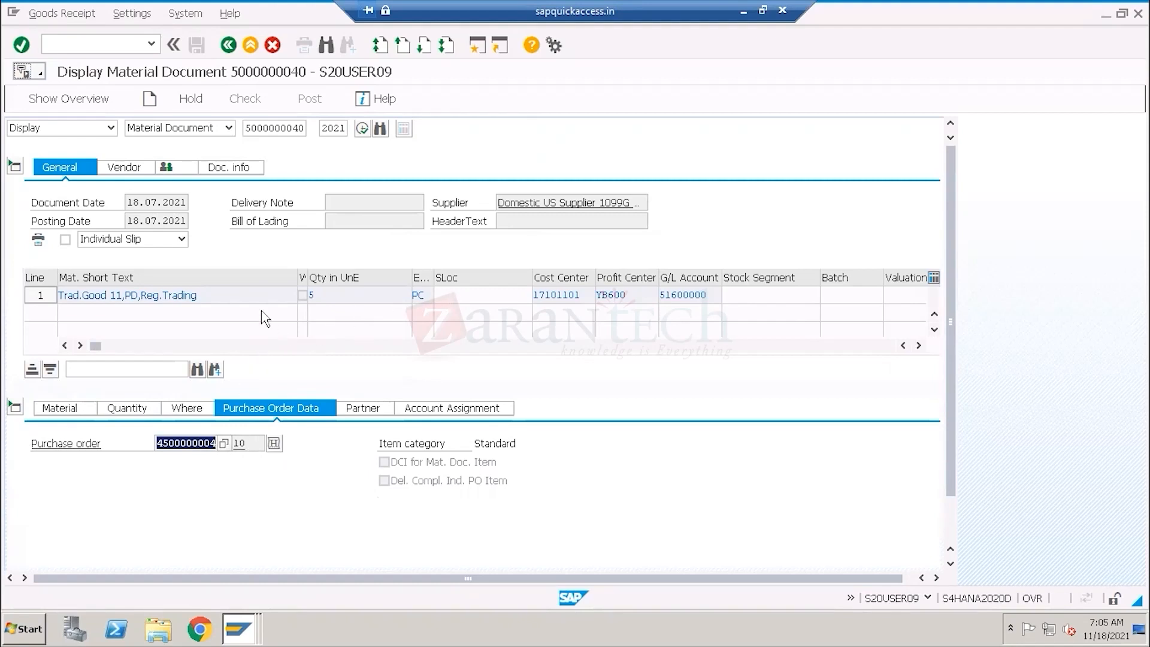
{"action": "left_click", "coordinate": [139, 409]}
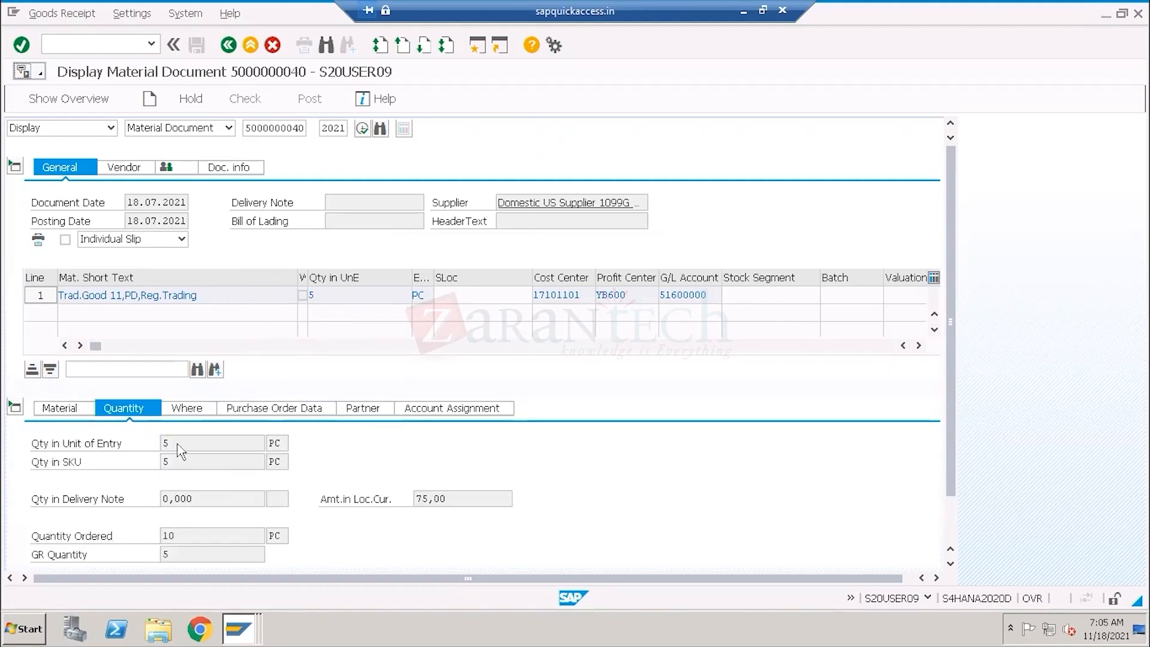
{"action": "left_click_drag", "start_coordinate": [170, 443], "coordinate": [145, 444]}
- List the FI documents linked to the material document and open the accounting document from that list
{"action": "left_click_drag", "start_coordinate": [248, 130], "coordinate": [305, 129]}
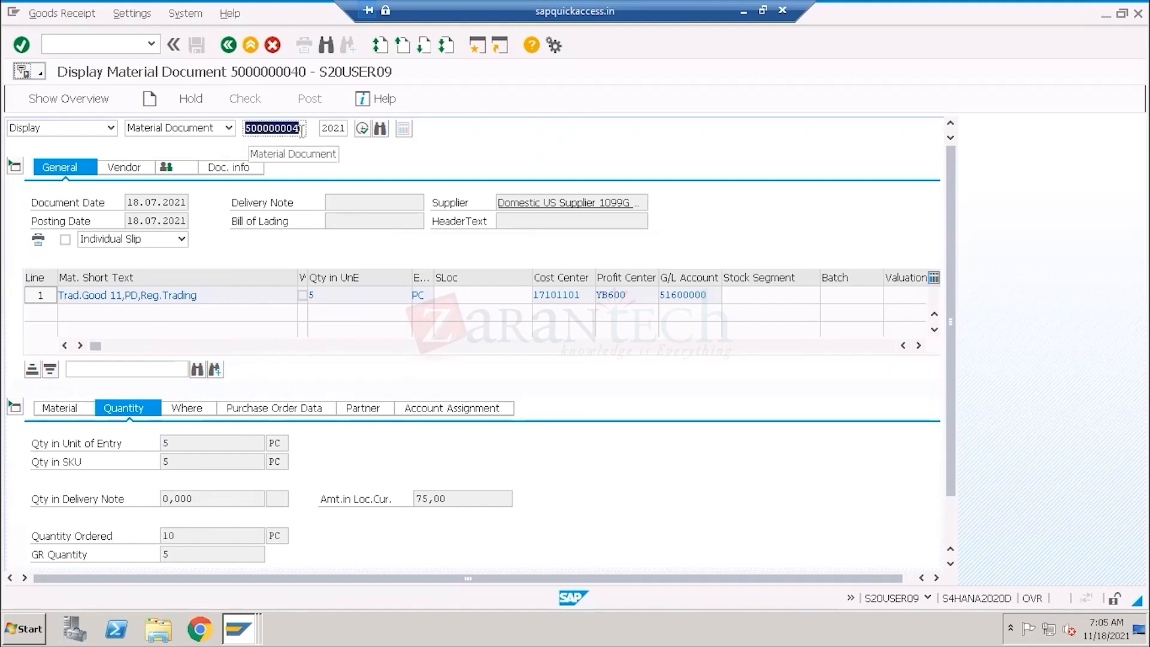
{"action": "left_click", "coordinate": [239, 170]}
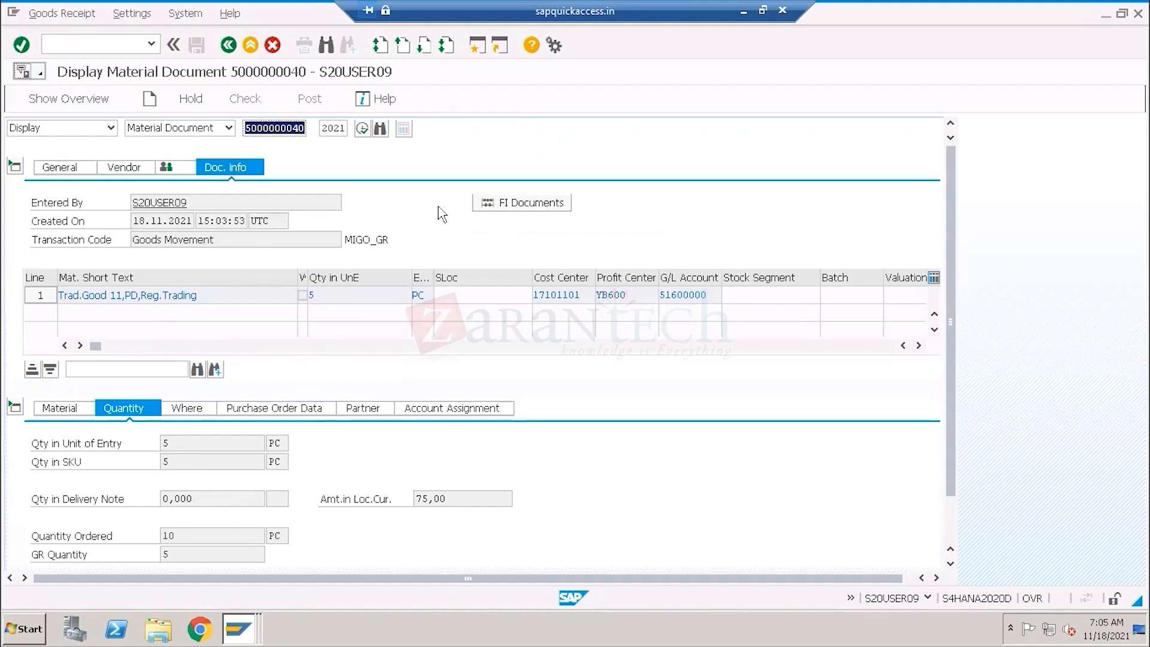
{"action": "left_click", "coordinate": [523, 206]}
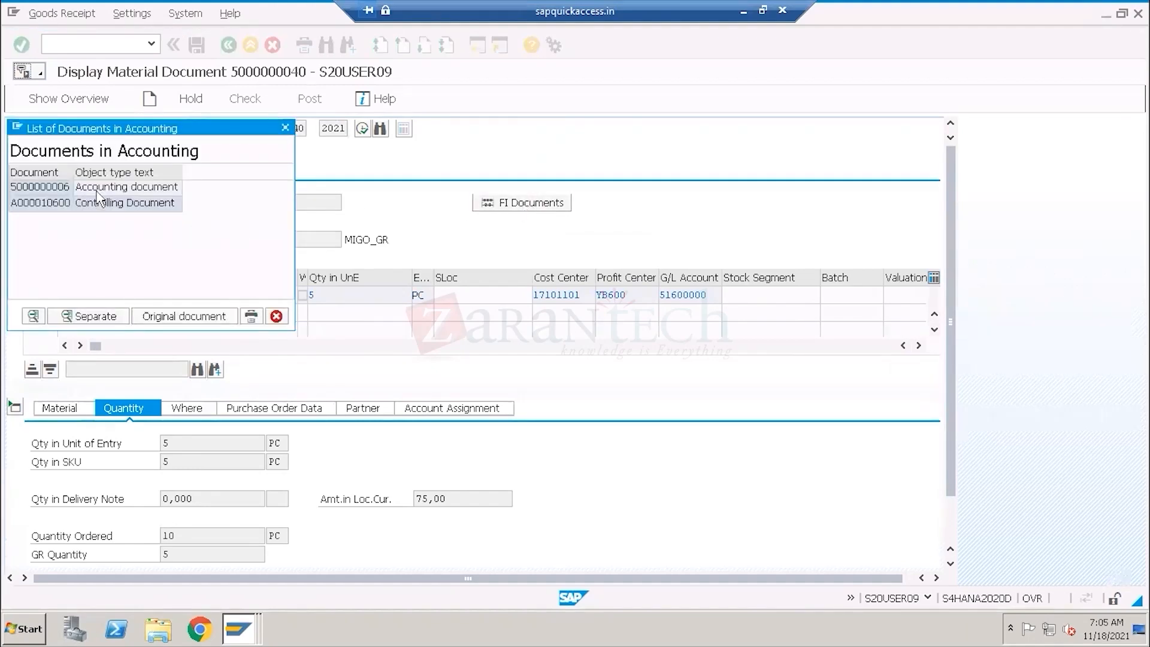
{"action": "left_click_drag", "start_coordinate": [116, 129], "coordinate": [754, 77]}
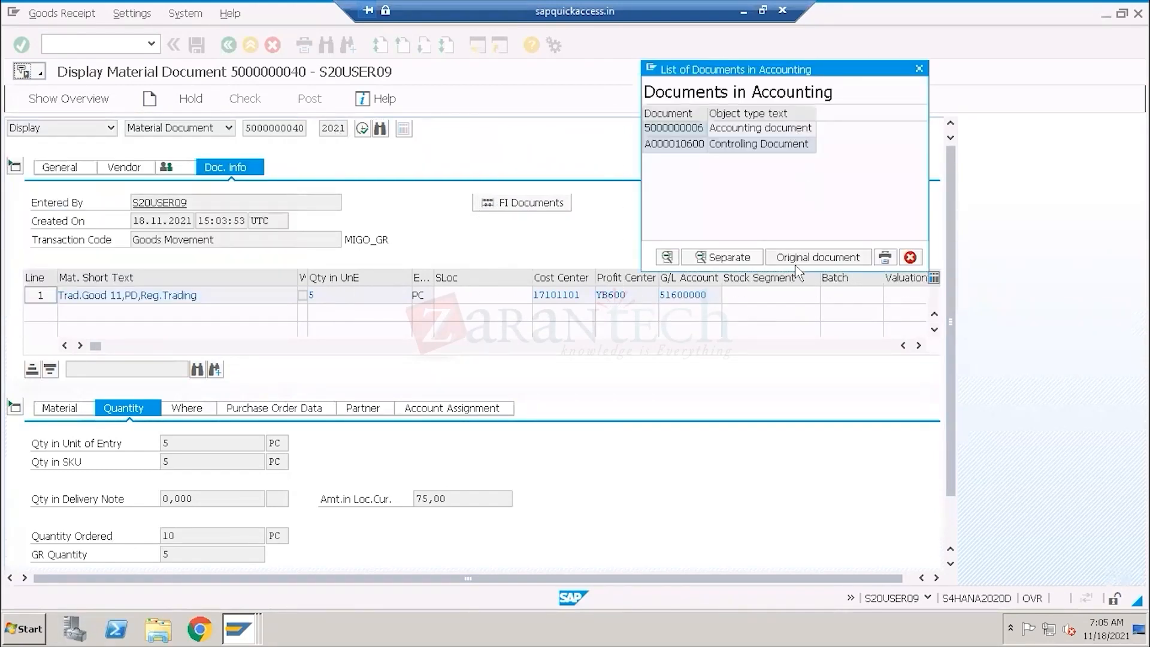
{"action": "left_click", "coordinate": [738, 133]}
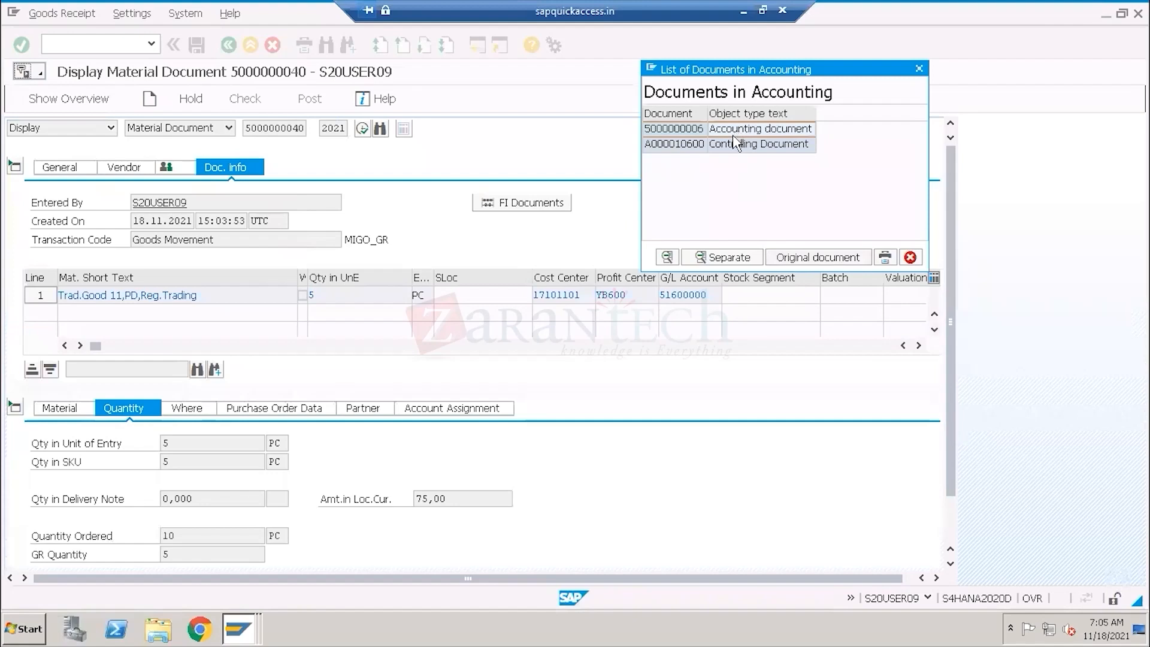
{"action": "left_click", "coordinate": [741, 145]}
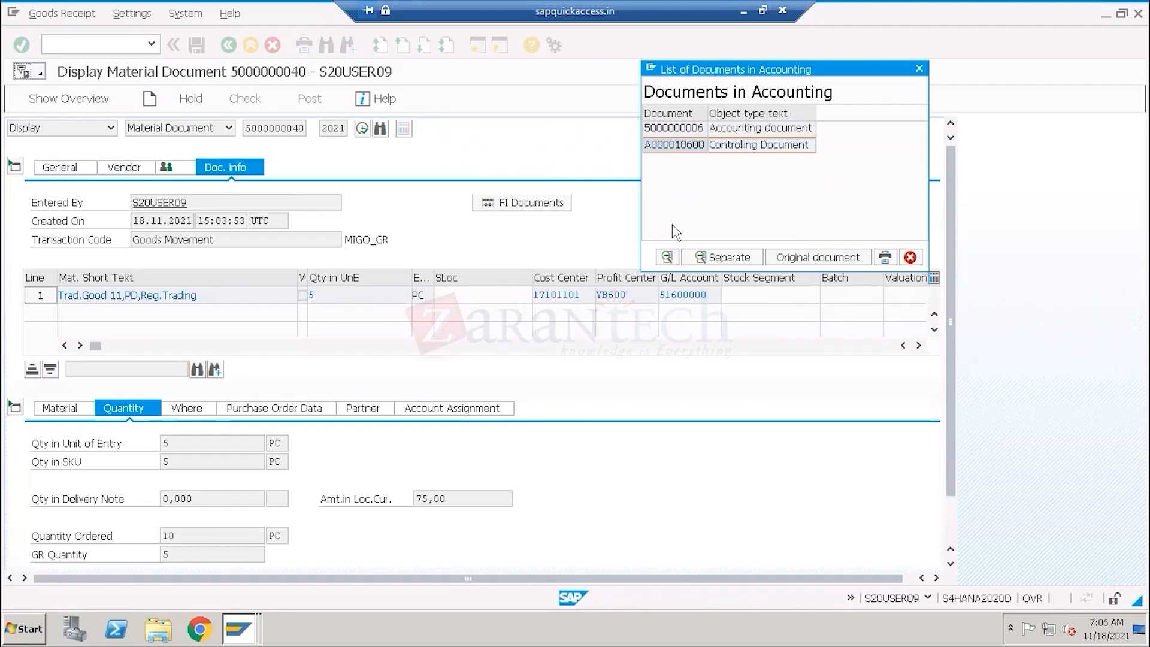
{"action": "left_click", "coordinate": [699, 129]}
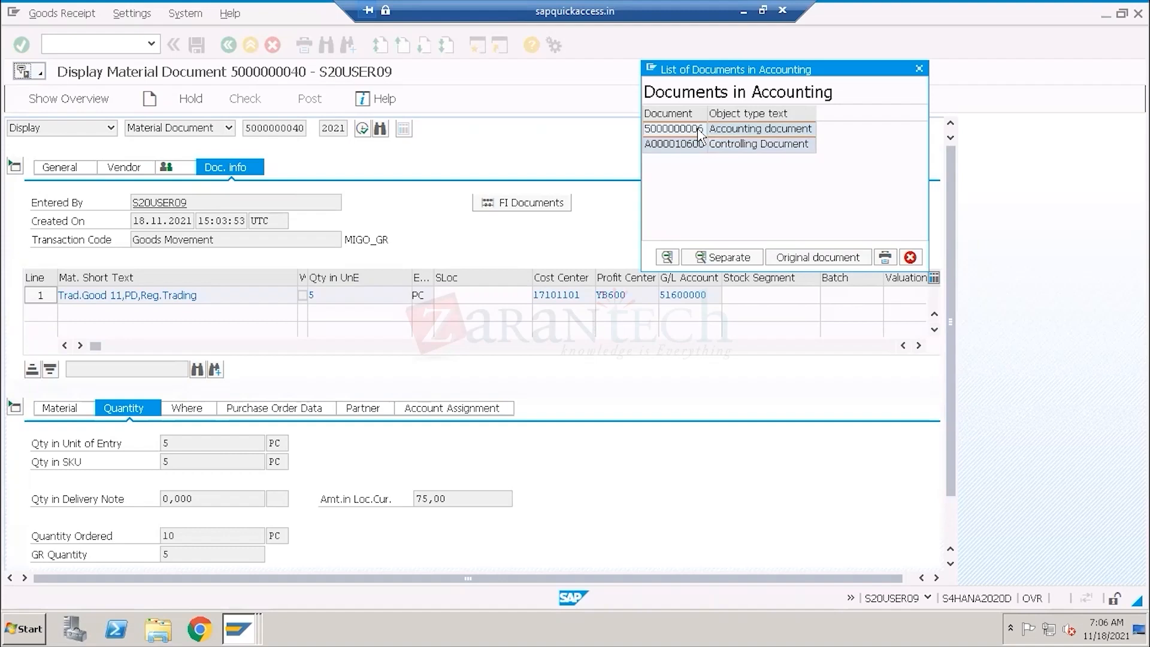
{"action": "double_click", "coordinate": [699, 129]}
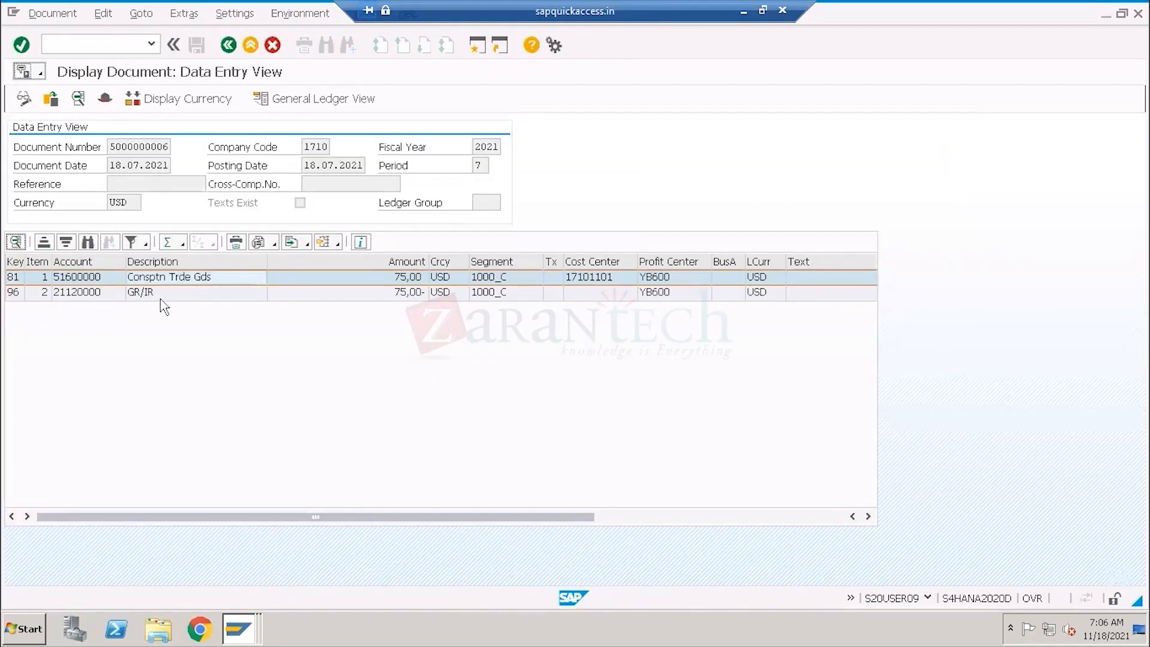
- Switch to the P2P.png diagram in Photos to review the goods receipt postings, and return to the accounting document in SAP
{"action": "left_click", "coordinate": [743, 12]}
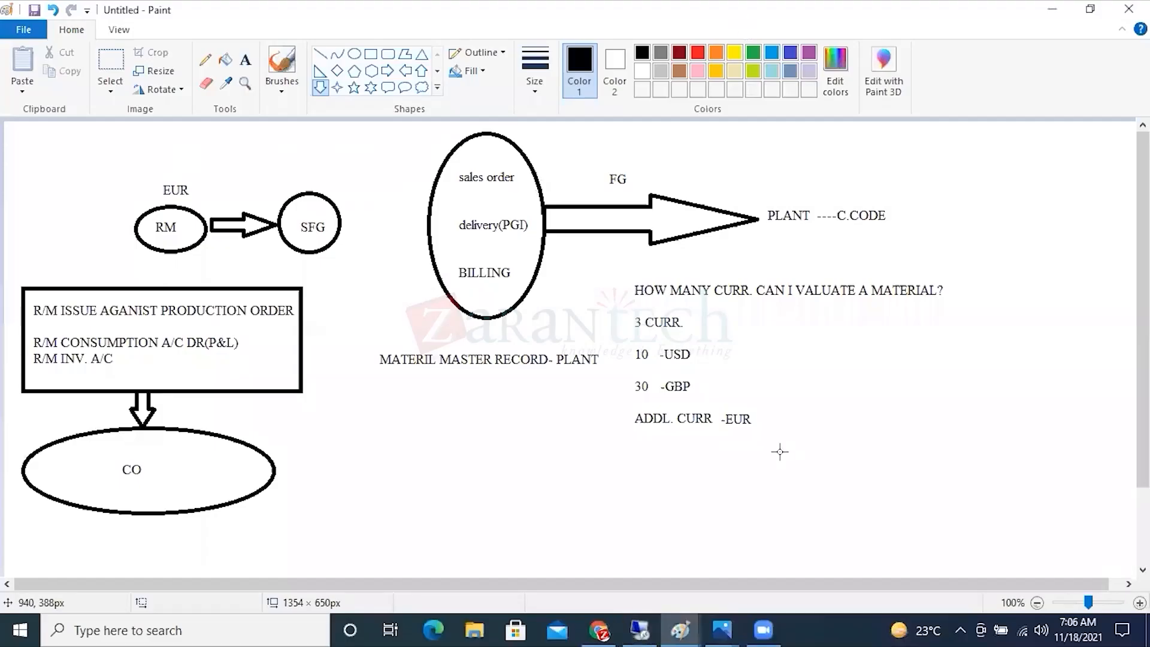
{"action": "left_click", "coordinate": [693, 620]}
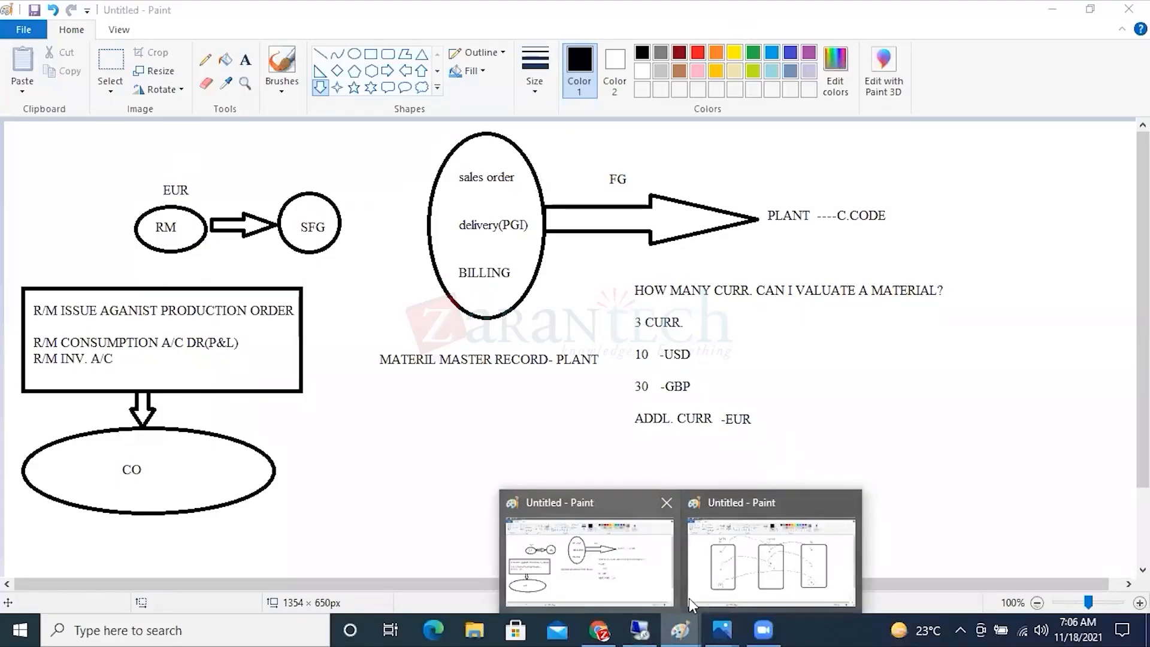
{"action": "mouse_move", "coordinate": [722, 629]}
{"action": "left_click", "coordinate": [828, 478]}
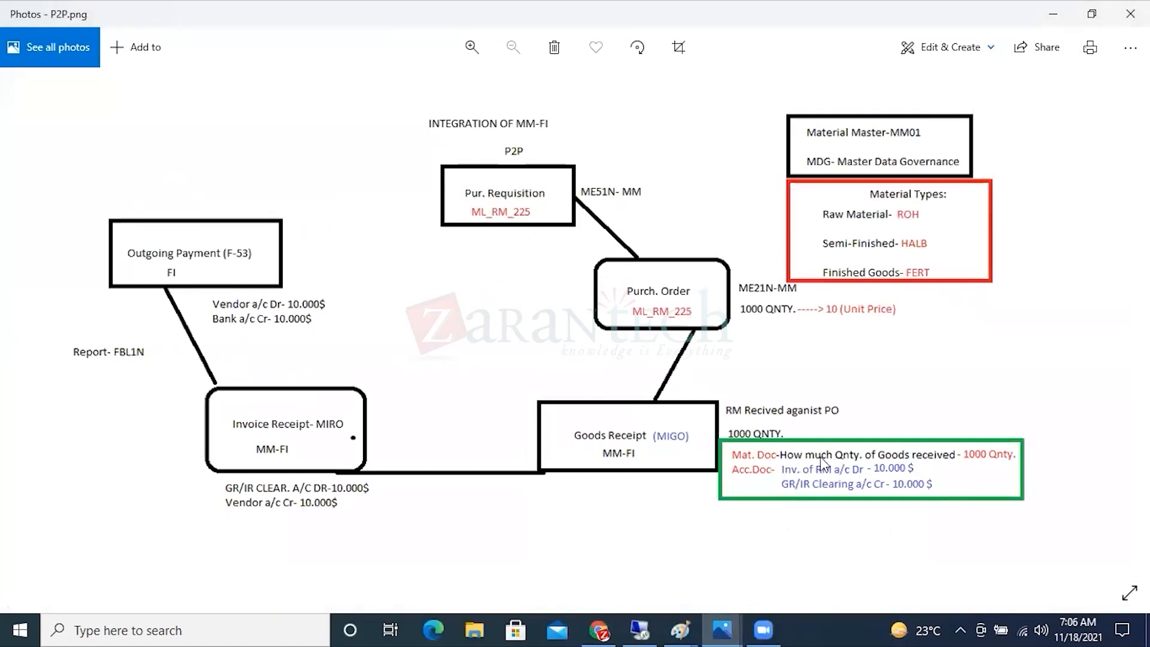
{"action": "left_click", "coordinate": [653, 619]}
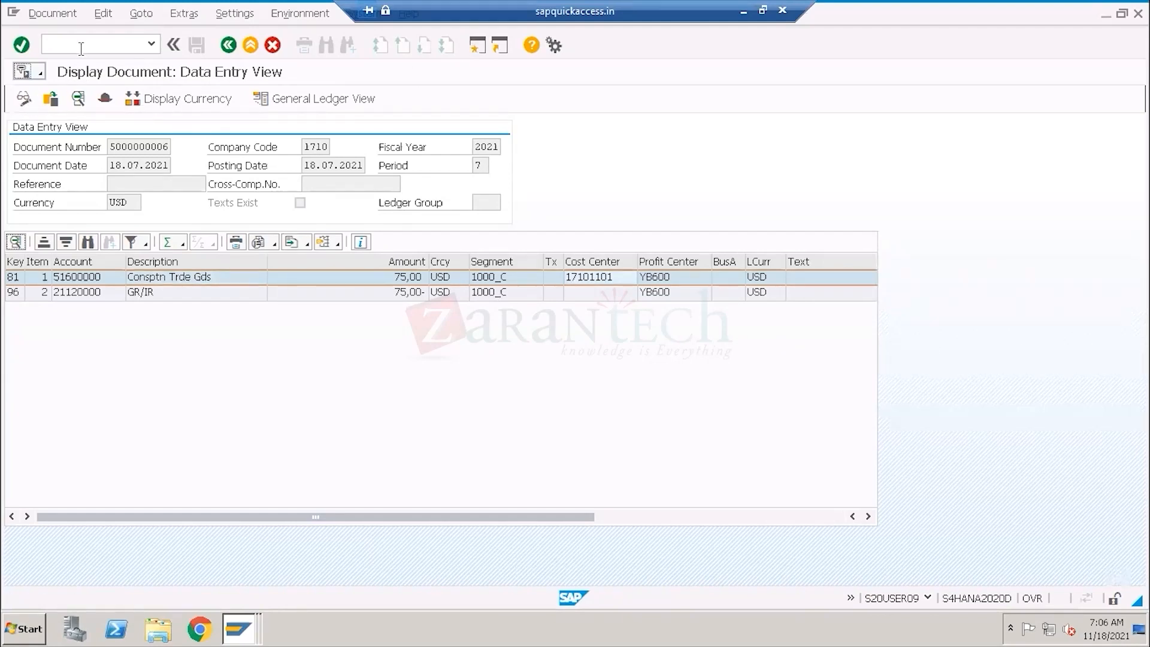
- Display the purchase order in a free SAP Easy Access session and check its account assignment category and goods receipt history
{"action": "left_click", "coordinate": [238, 628]}
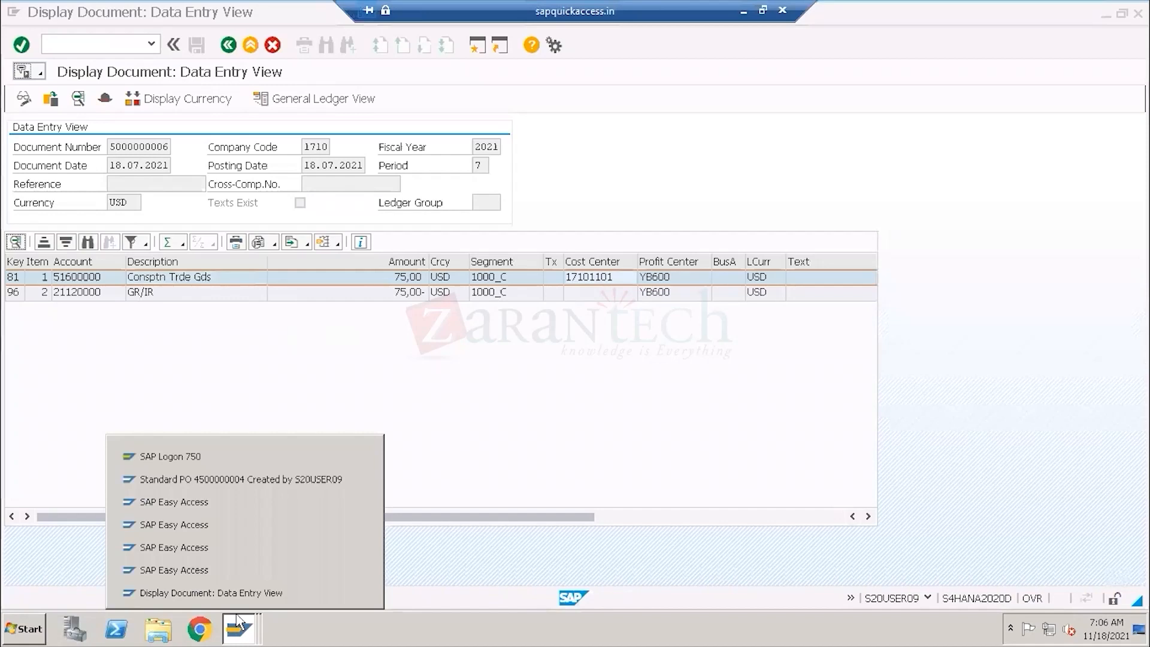
{"action": "left_click", "coordinate": [221, 546]}
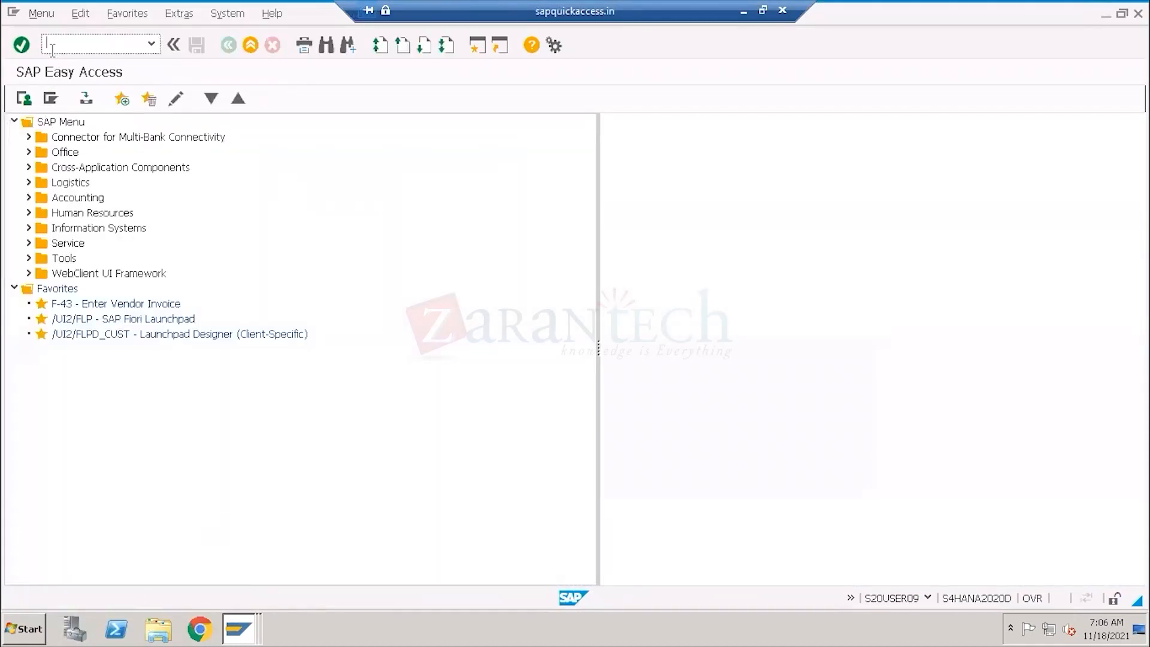
{"action": "key", "text": "Return"}
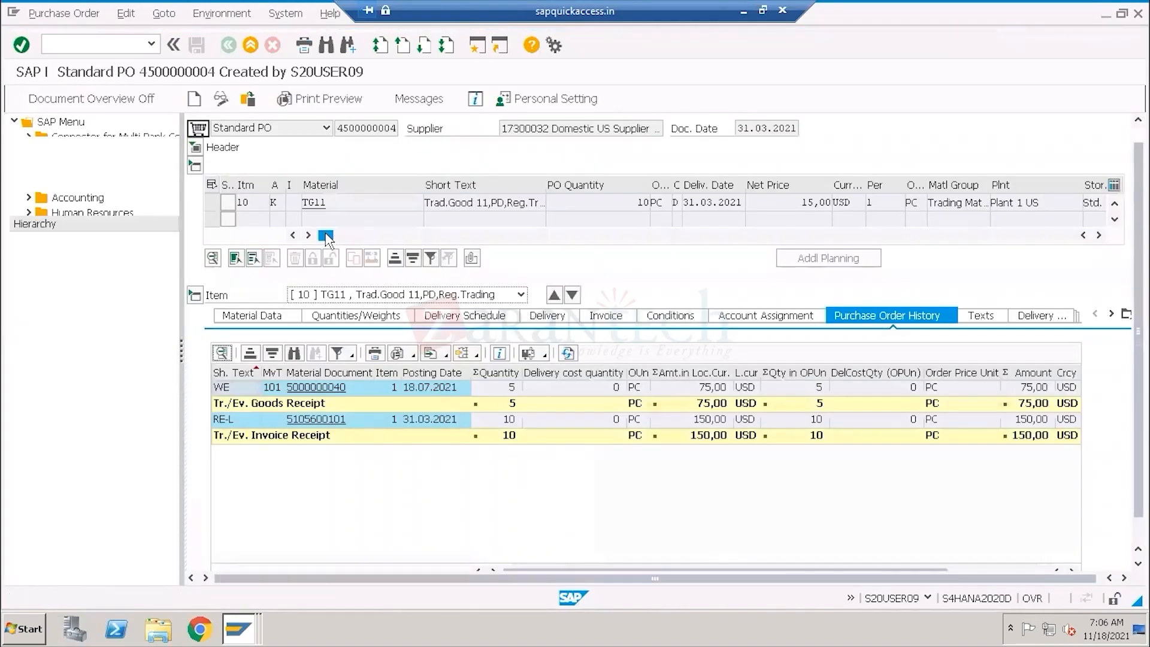
{"action": "left_click", "coordinate": [279, 203]}
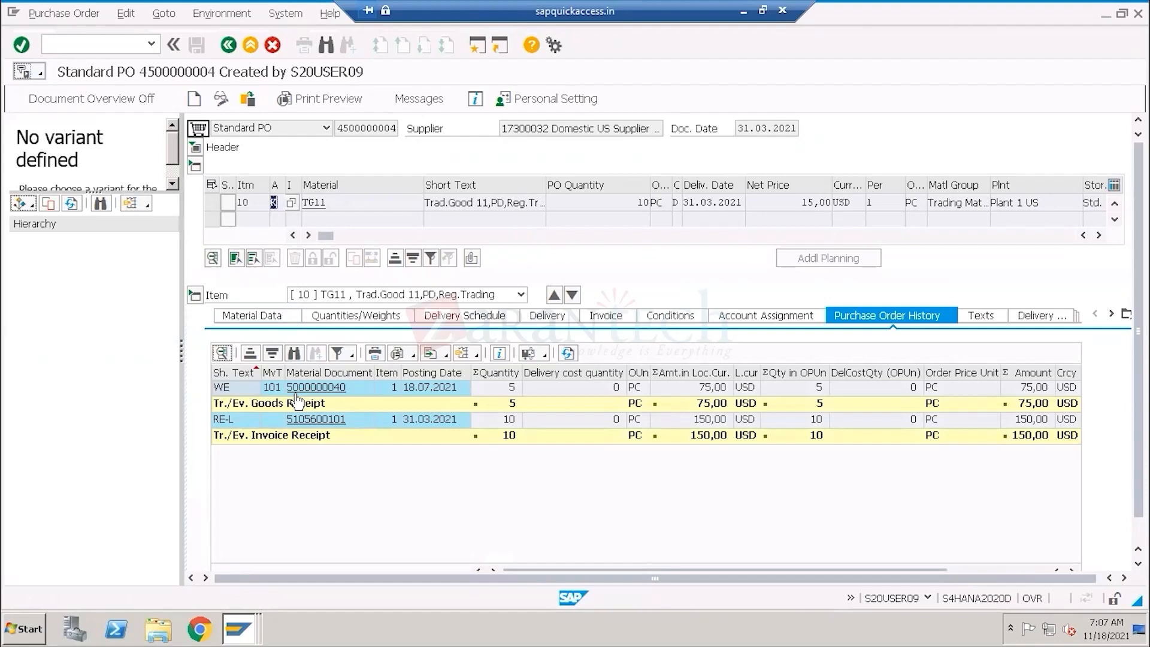
{"action": "left_click", "coordinate": [703, 389]}
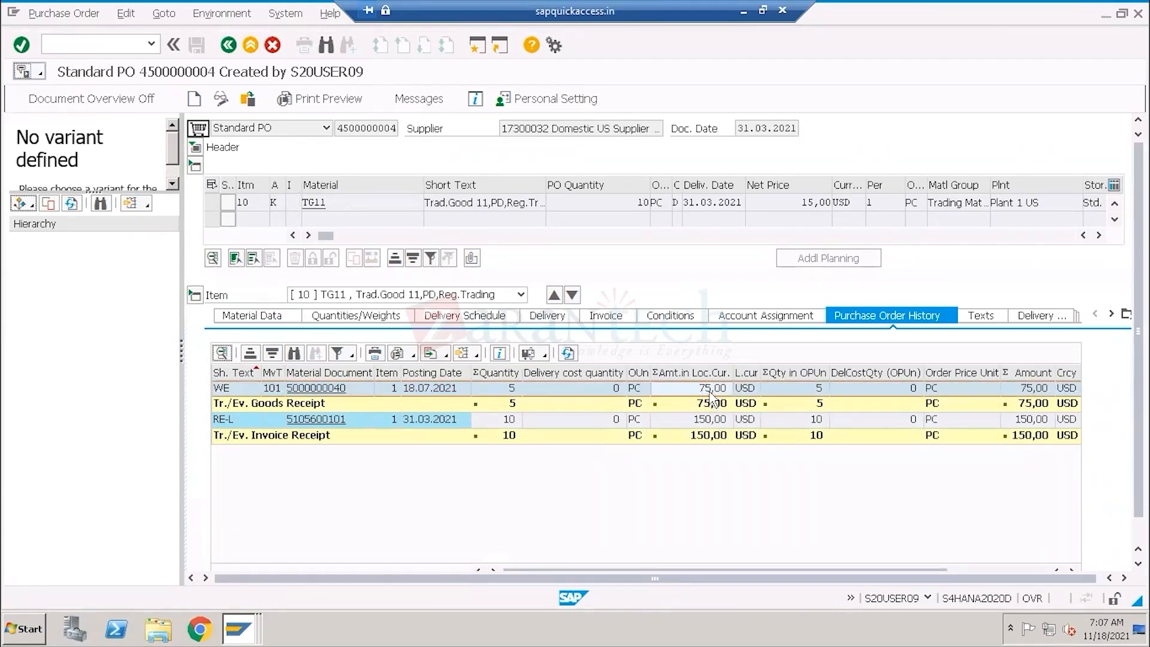
{"action": "left_click", "coordinate": [829, 390]}
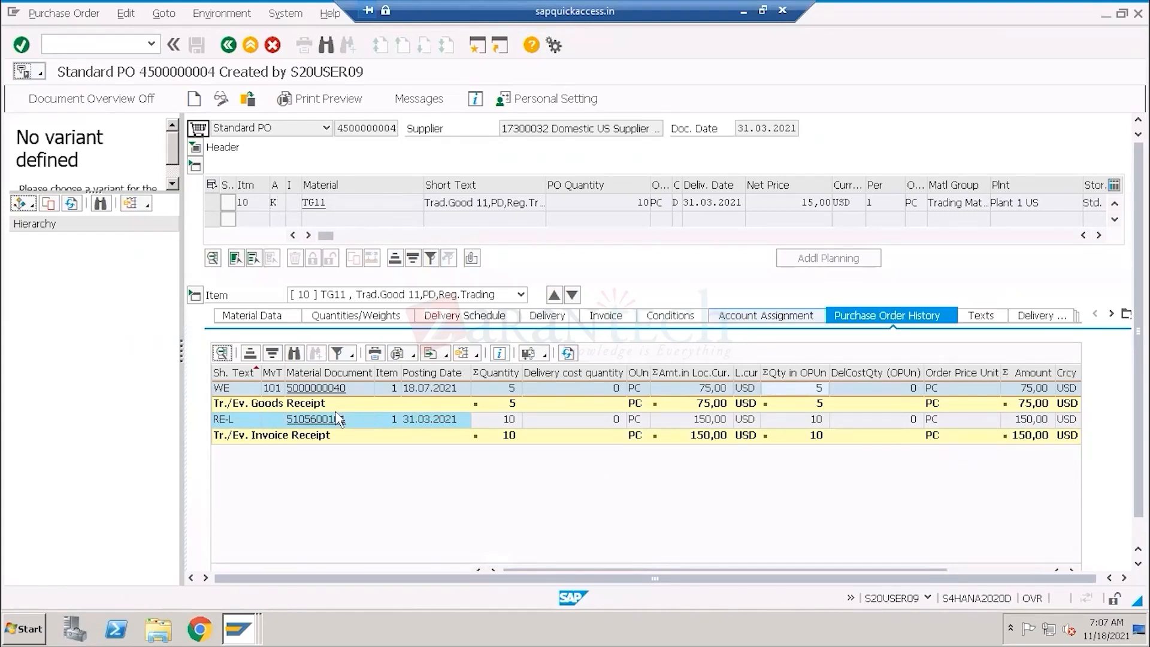
- Compare the G/L account in the order's account assignment with the consumption line of the accounting document, then recheck category K
{"action": "left_click", "coordinate": [777, 321]}
{"action": "left_click_drag", "start_coordinate": [358, 406], "coordinate": [308, 390]}
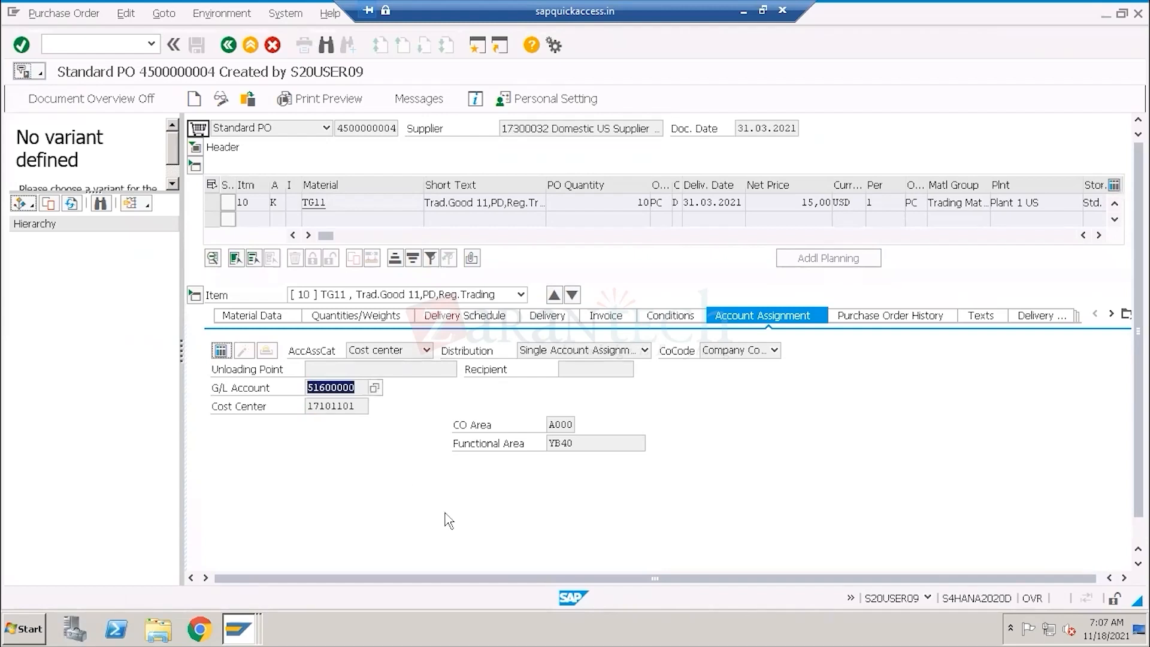
{"action": "key", "text": "alt+Tab"}
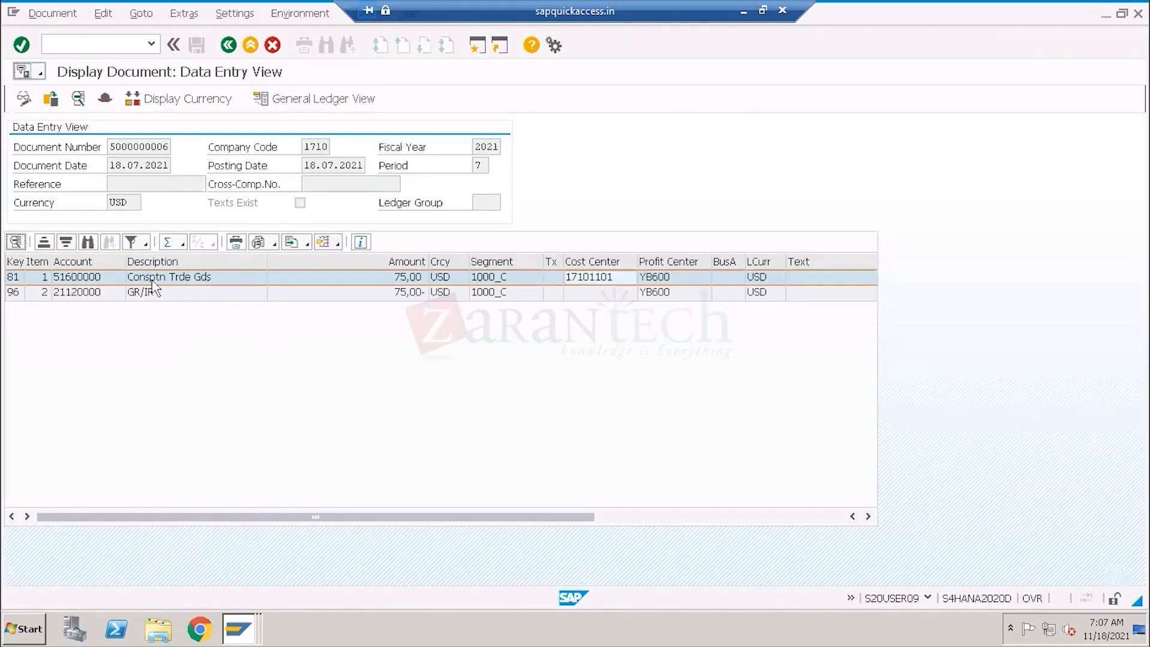
{"action": "left_click", "coordinate": [179, 280]}
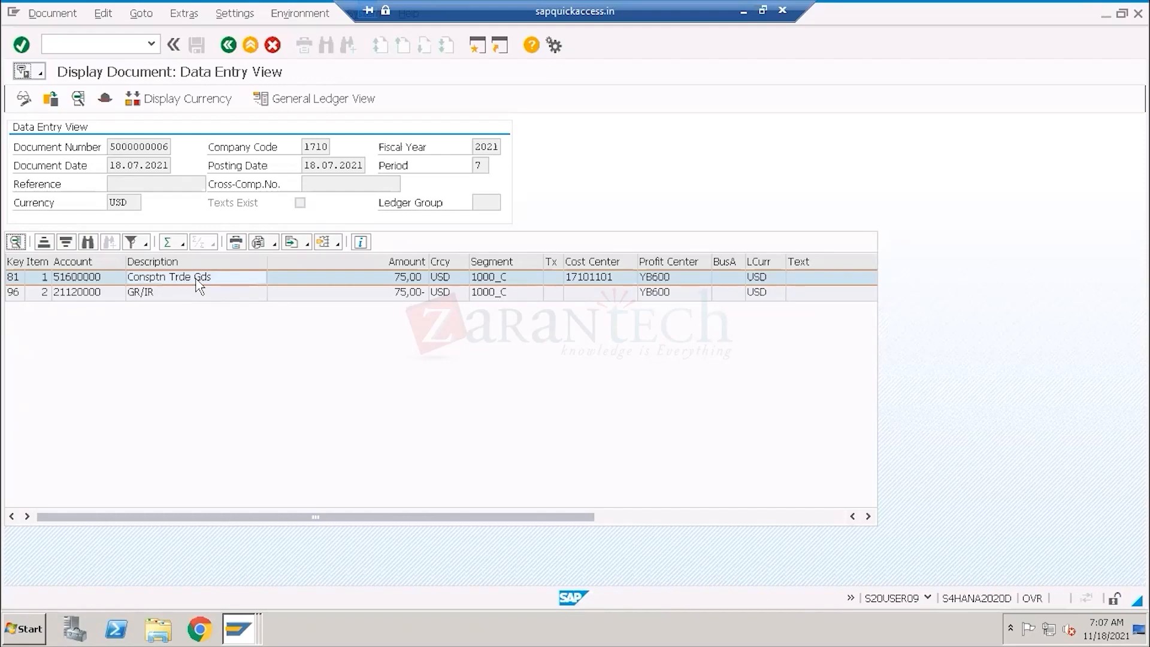
{"action": "double_click", "coordinate": [200, 286]}
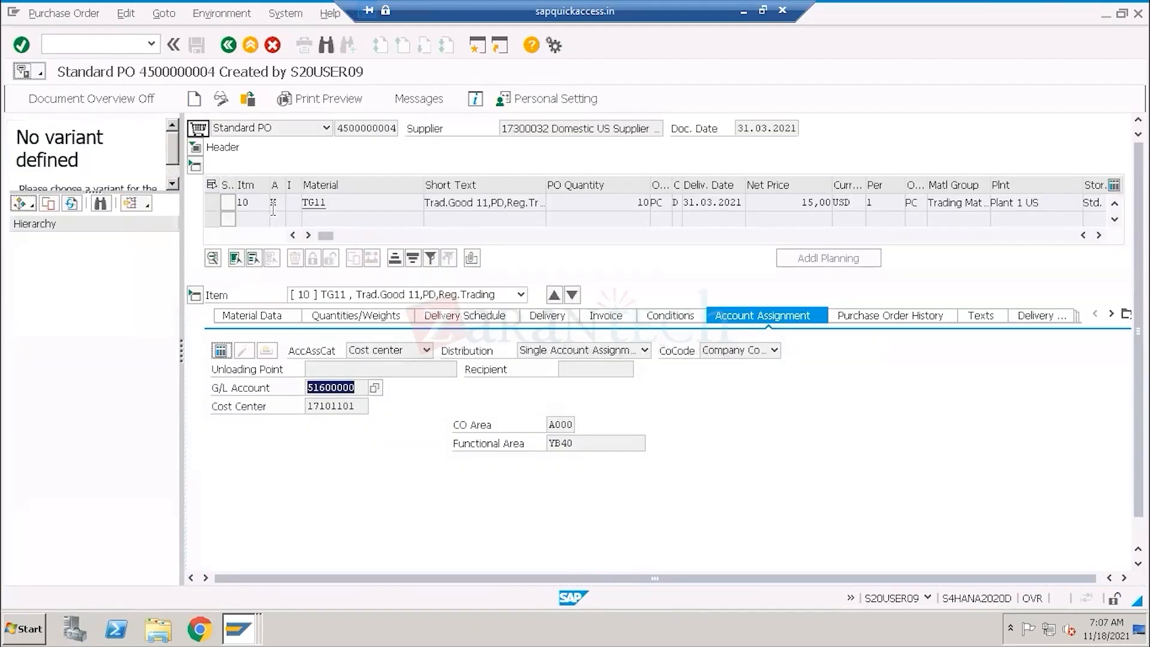
{"action": "left_click", "coordinate": [271, 204]}
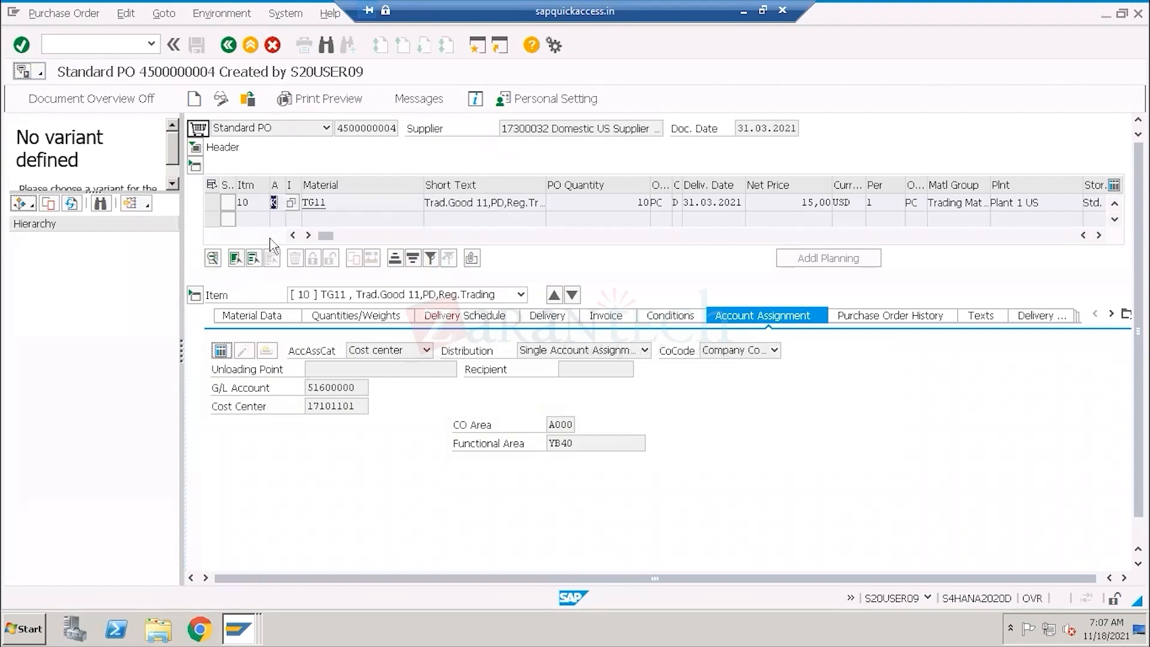
- Load the other TG11 purchase order, dated 15.07.2021, and check the account assignment category of its item 10
{"action": "left_click", "coordinate": [247, 98]}
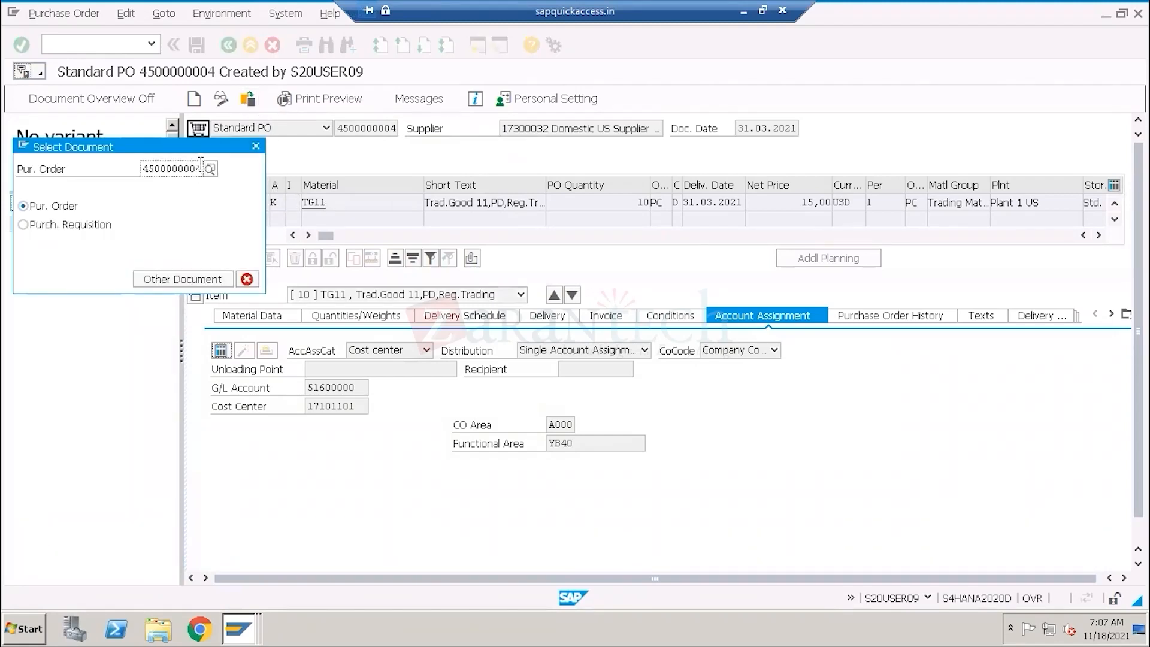
{"action": "key", "text": "BackSpace"}
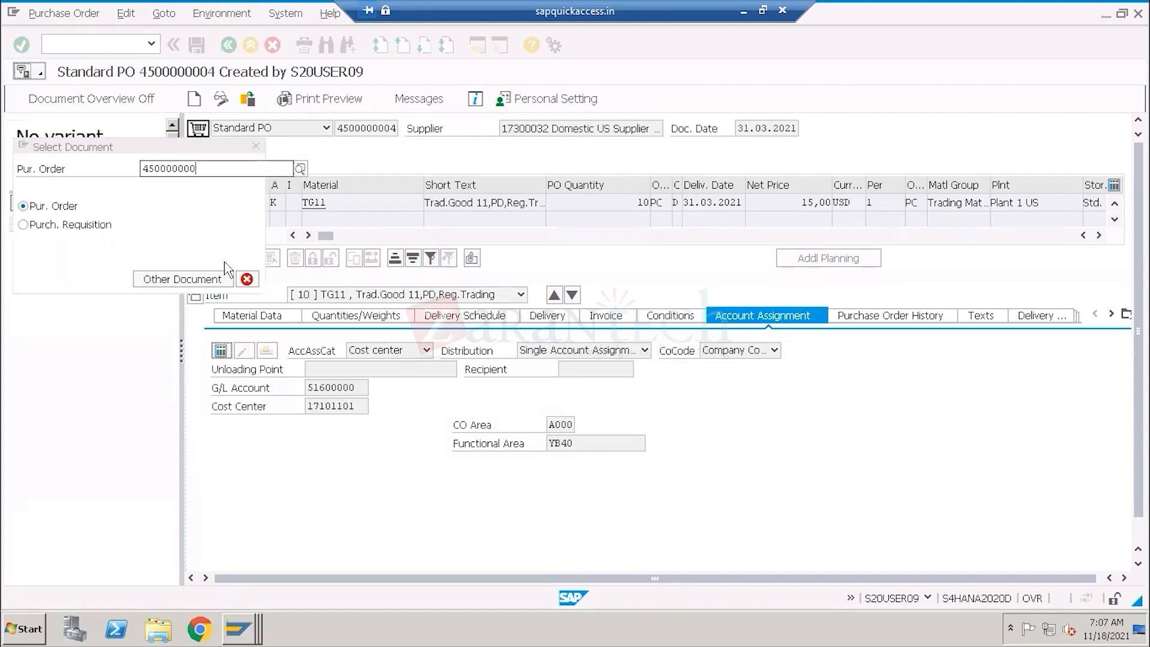
{"action": "type", "text": "04"}
{"action": "key", "text": "Return"}
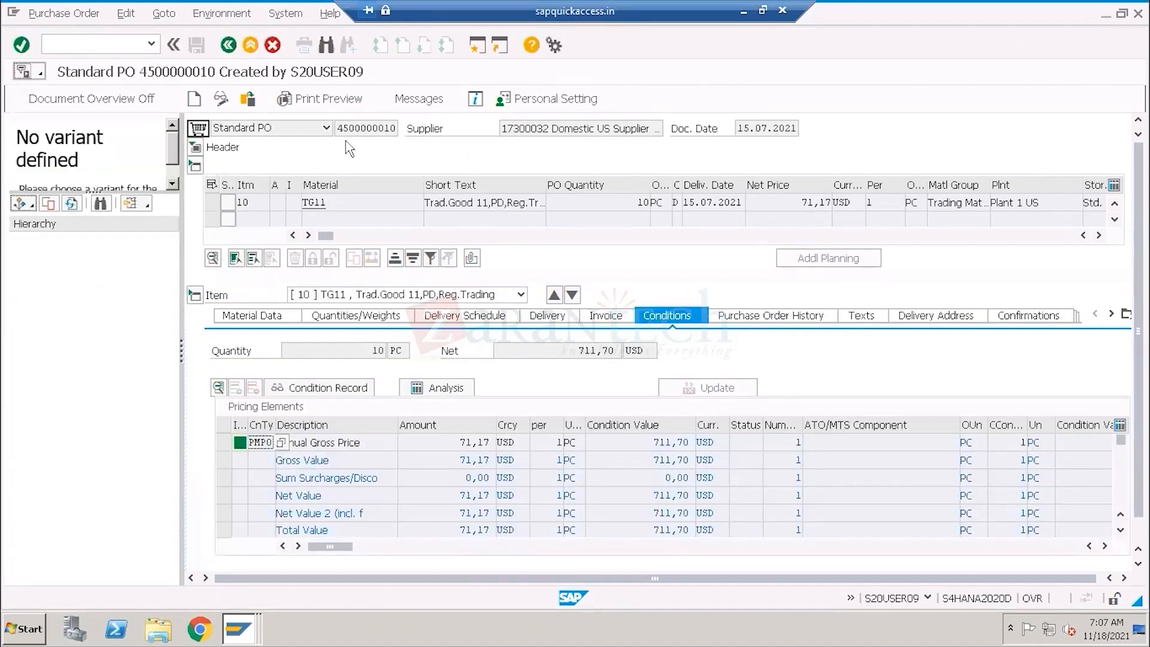
{"action": "left_click", "coordinate": [274, 202]}
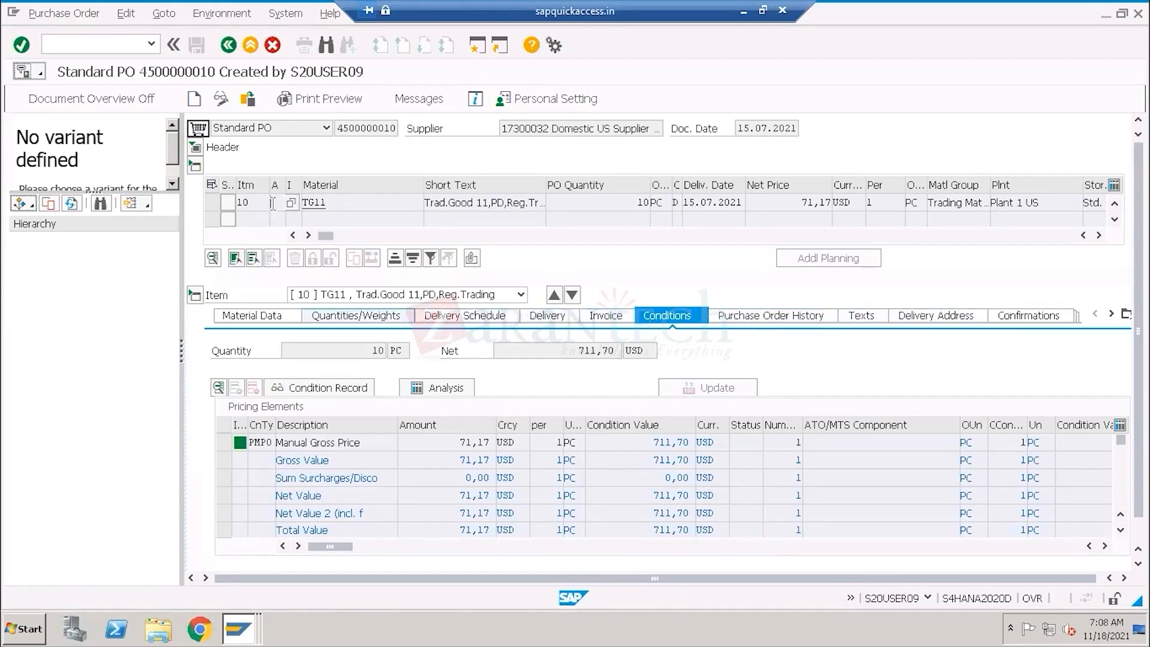
- Open the goods receipt's material document from the purchase order history and list its accounting documents, moving the list aside
{"action": "left_click", "coordinate": [765, 317]}
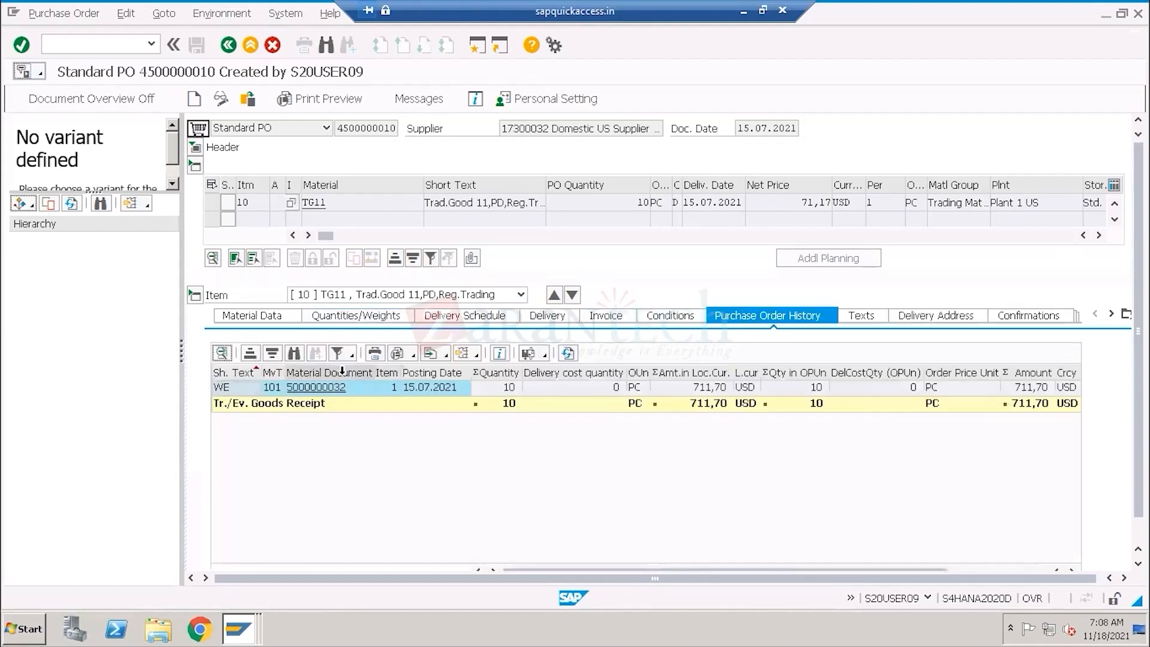
{"action": "left_click", "coordinate": [314, 388]}
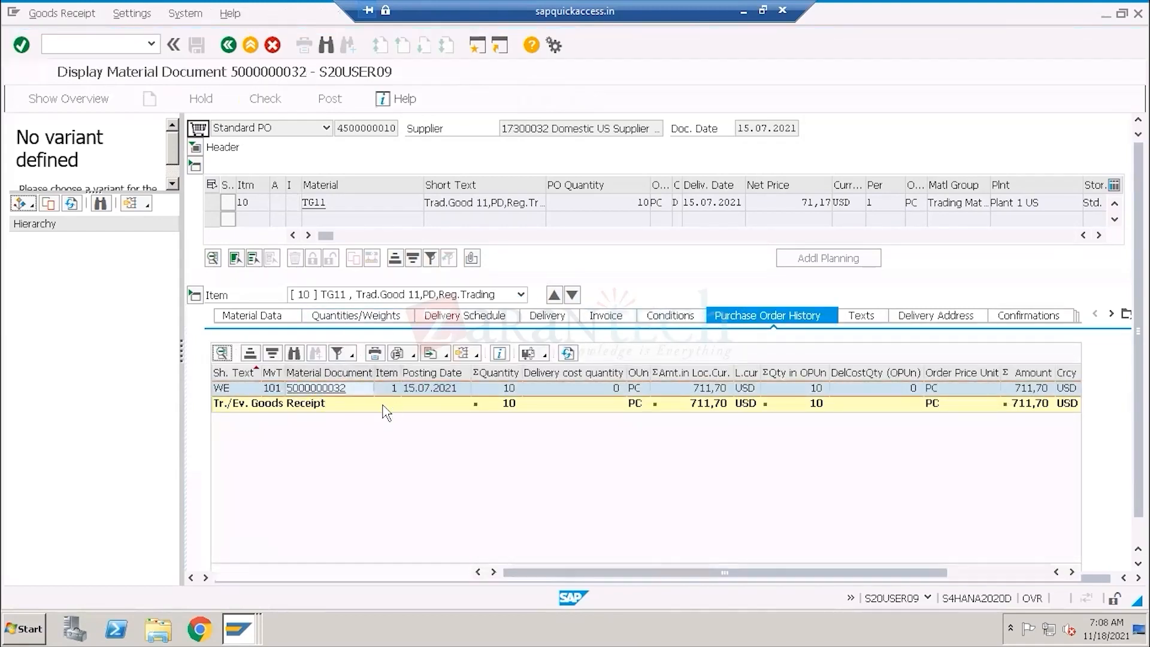
{"action": "left_click", "coordinate": [241, 170]}
{"action": "left_click", "coordinate": [500, 205]}
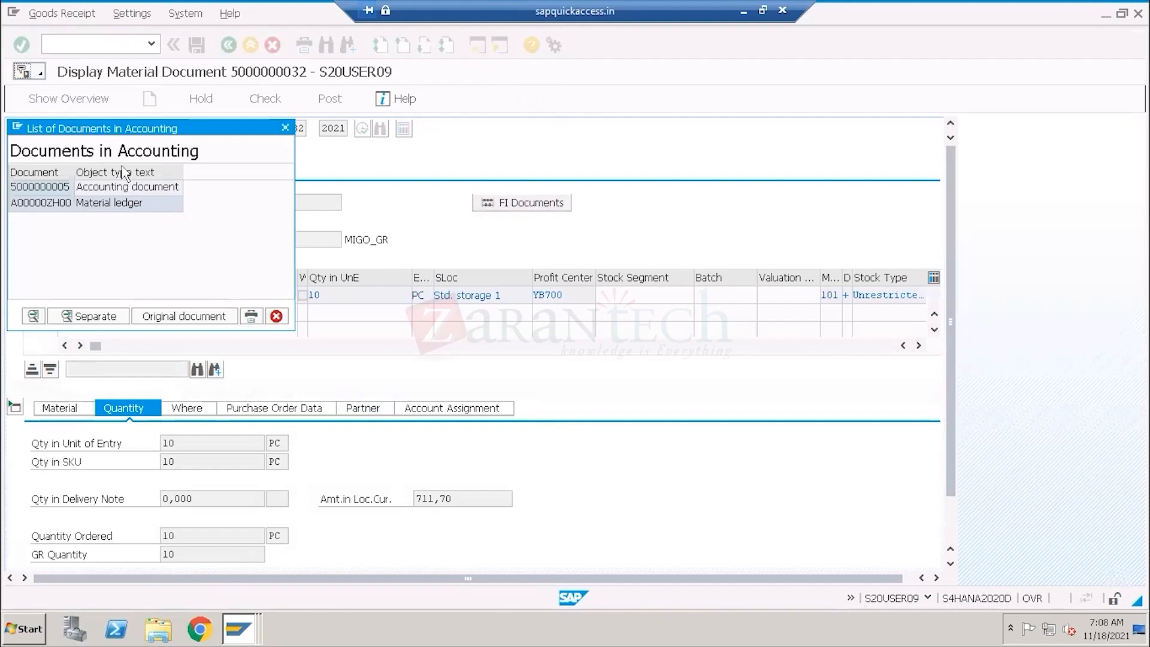
{"action": "left_click_drag", "start_coordinate": [172, 136], "coordinate": [844, 78]}
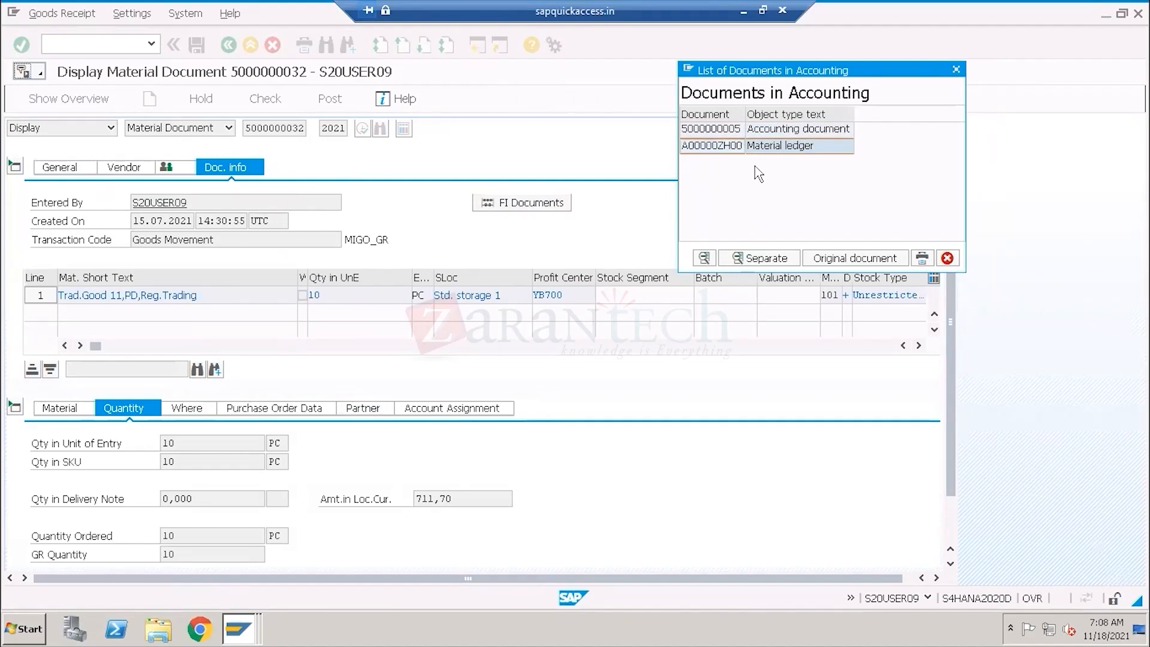
- Display the material ledger document of the goods receipt and review the price analysis for TG11 in plant 1710
{"action": "double_click", "coordinate": [701, 148]}
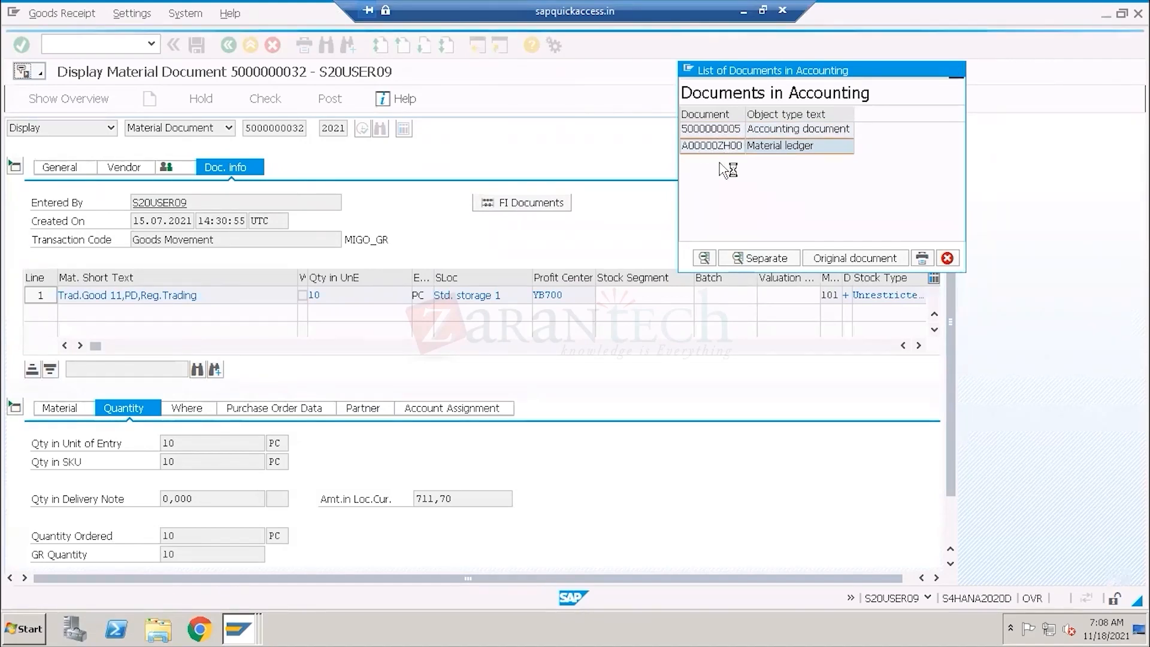
{"action": "left_click", "coordinate": [698, 192]}
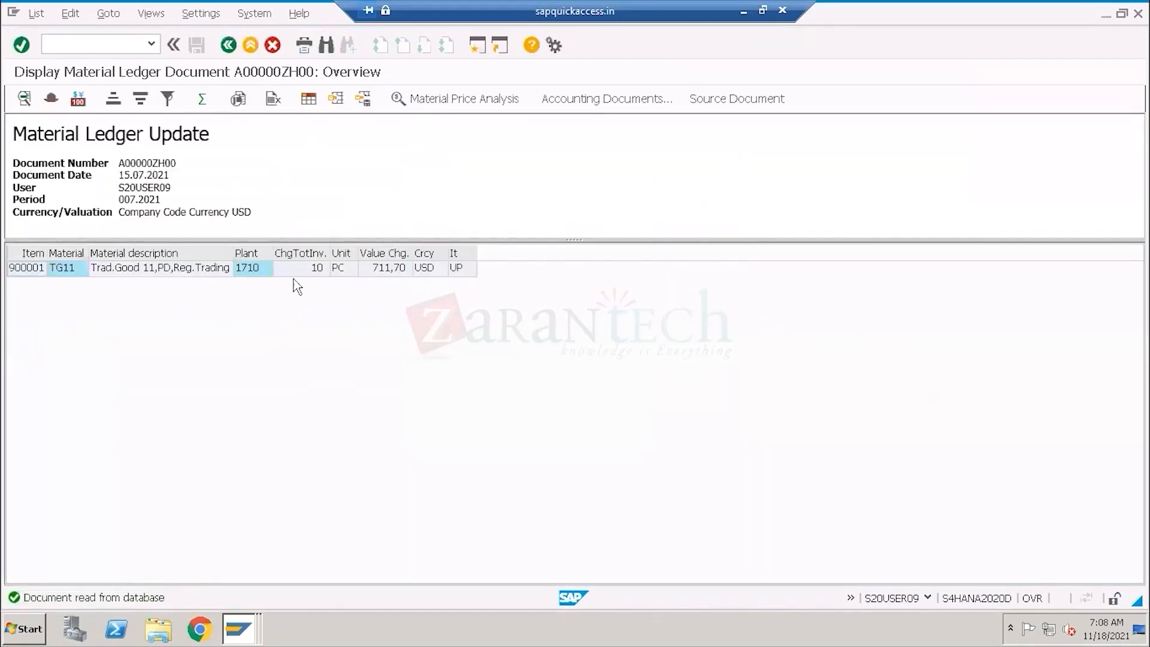
{"action": "left_click", "coordinate": [391, 270]}
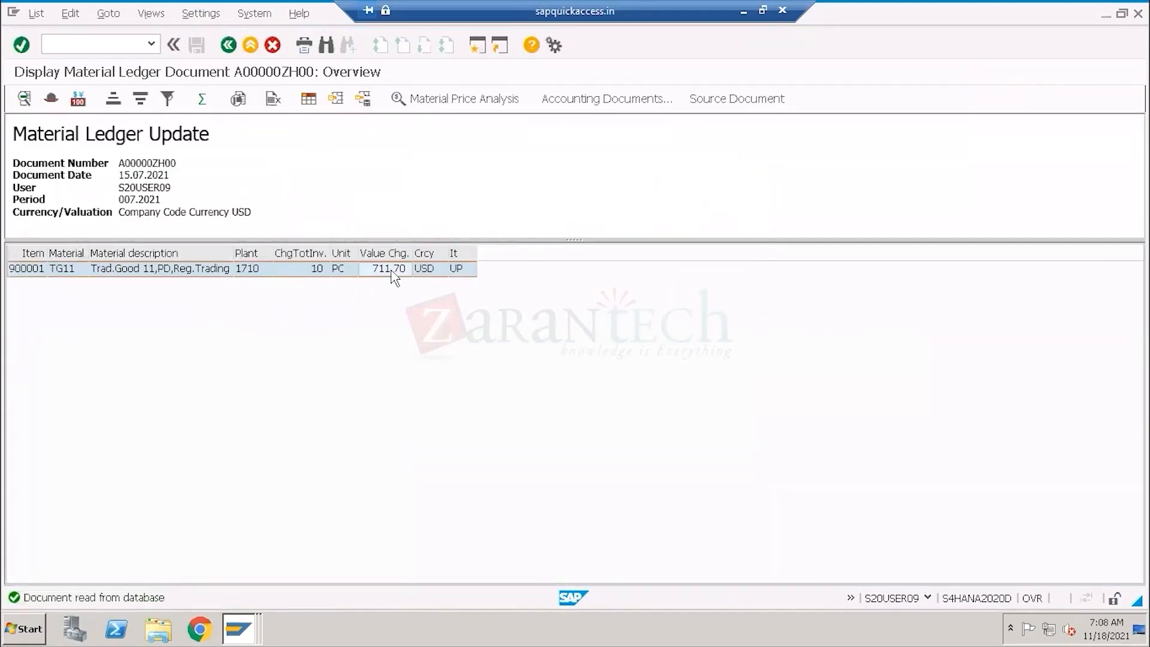
{"action": "left_click", "coordinate": [490, 100]}
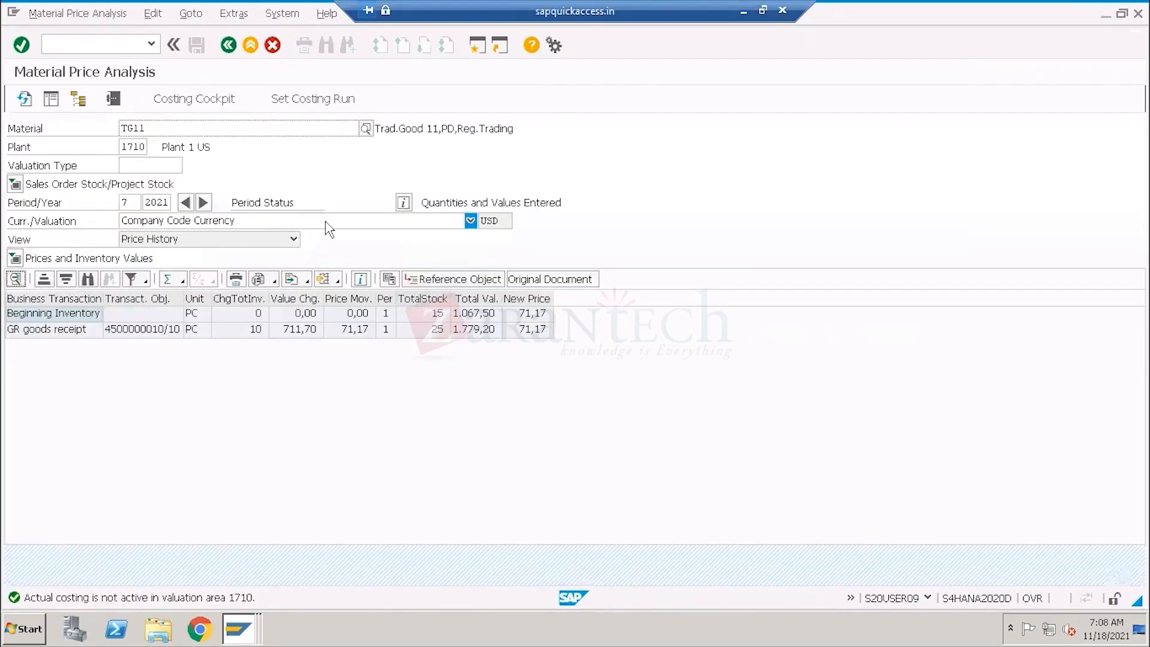
{"action": "left_click", "coordinate": [328, 230]}
- Return to the list of accounting documents and open the accounting document to examine its inventory and GR/IR lines
{"action": "left_click", "coordinate": [229, 46]}
{"action": "left_click", "coordinate": [229, 46]}
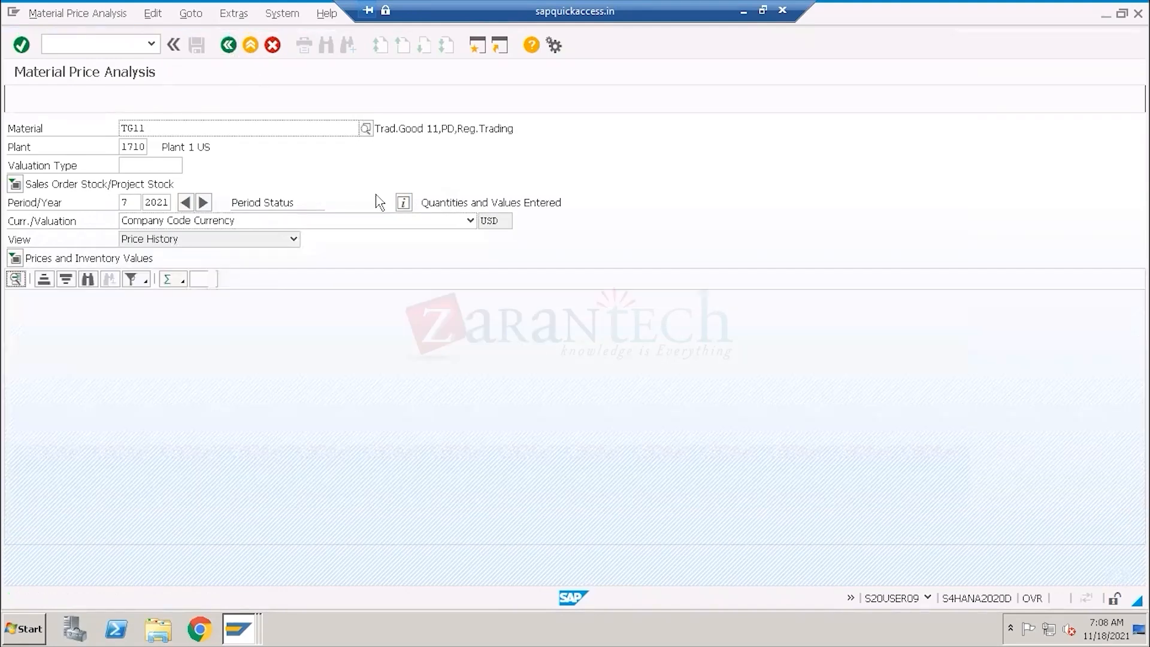
{"action": "left_click", "coordinate": [228, 46]}
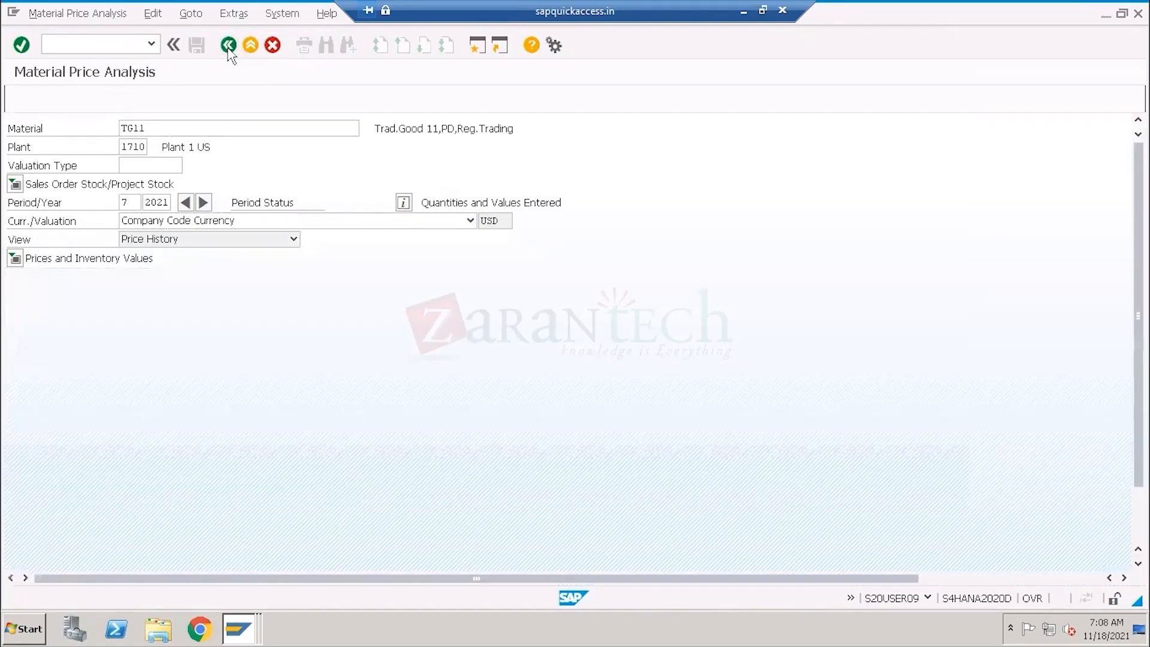
{"action": "left_click", "coordinate": [228, 46]}
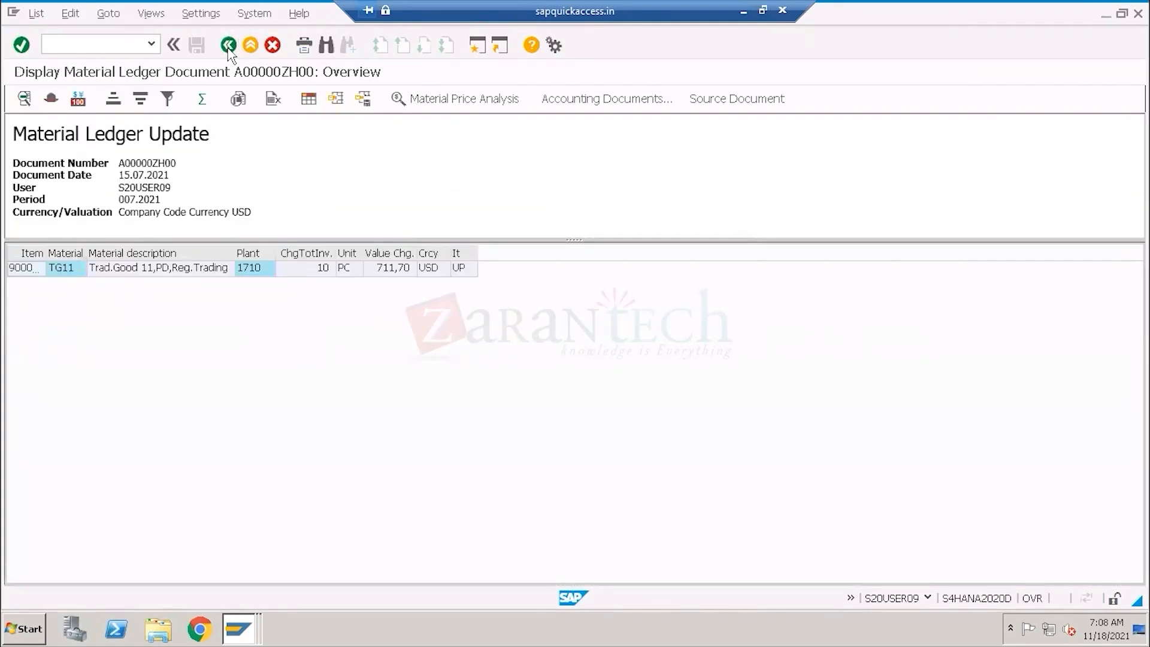
{"action": "left_click", "coordinate": [228, 46]}
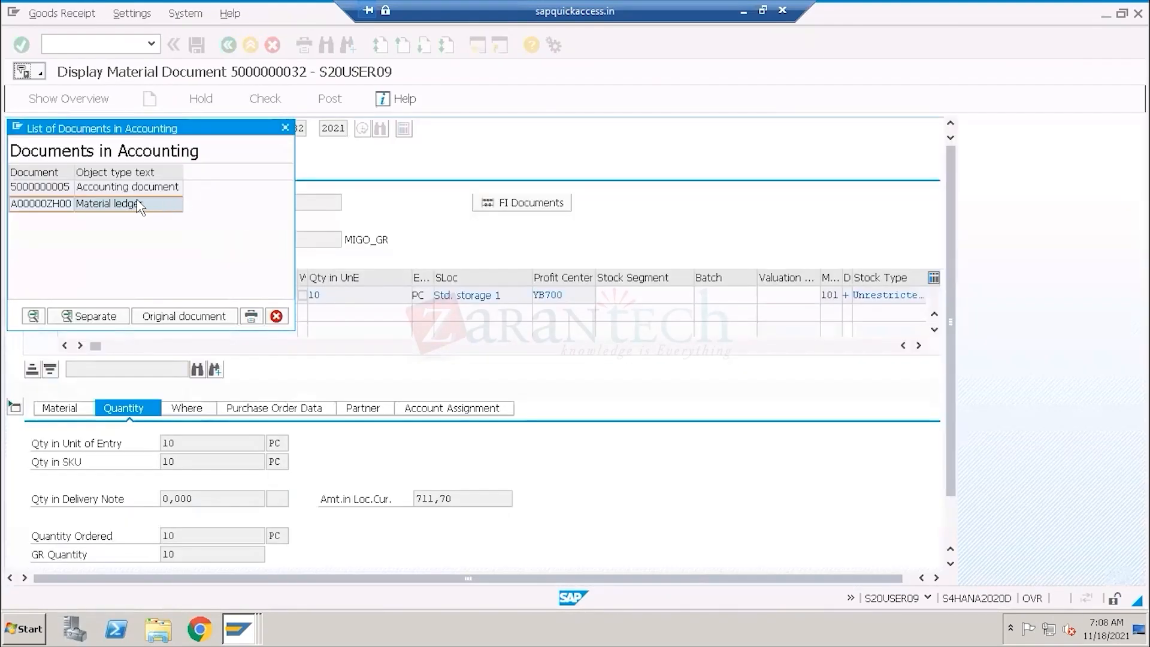
{"action": "left_click_drag", "start_coordinate": [223, 127], "coordinate": [870, 104]}
{"action": "left_click", "coordinate": [699, 171]}
{"action": "double_click", "coordinate": [698, 171]}
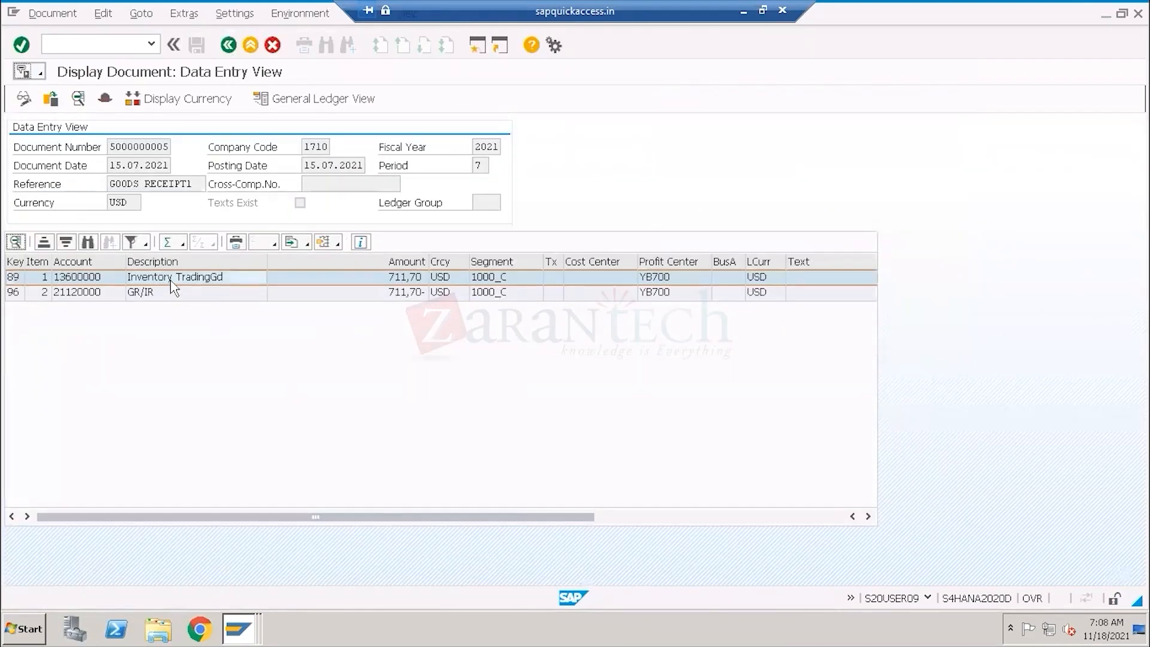
{"action": "left_click", "coordinate": [171, 292]}
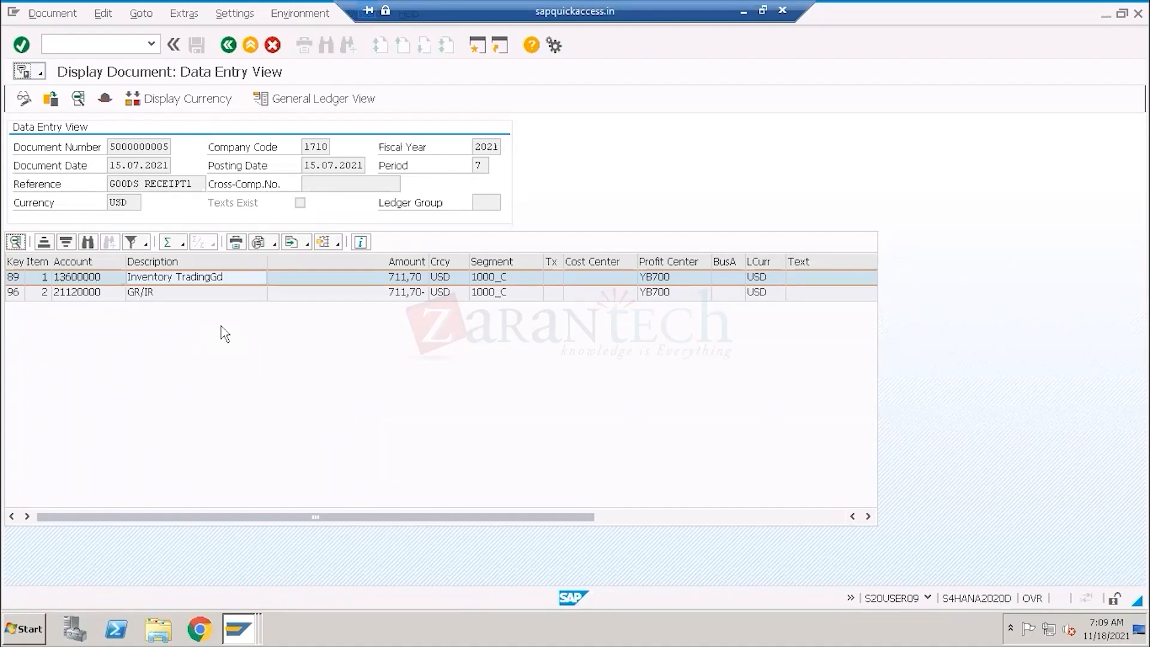
- Minimize the SAP session, review the FI, CO and ML diagram in Paint, and switch to P2P.png in Photos
{"action": "left_click", "coordinate": [743, 12]}
{"action": "mouse_move", "coordinate": [681, 629]}
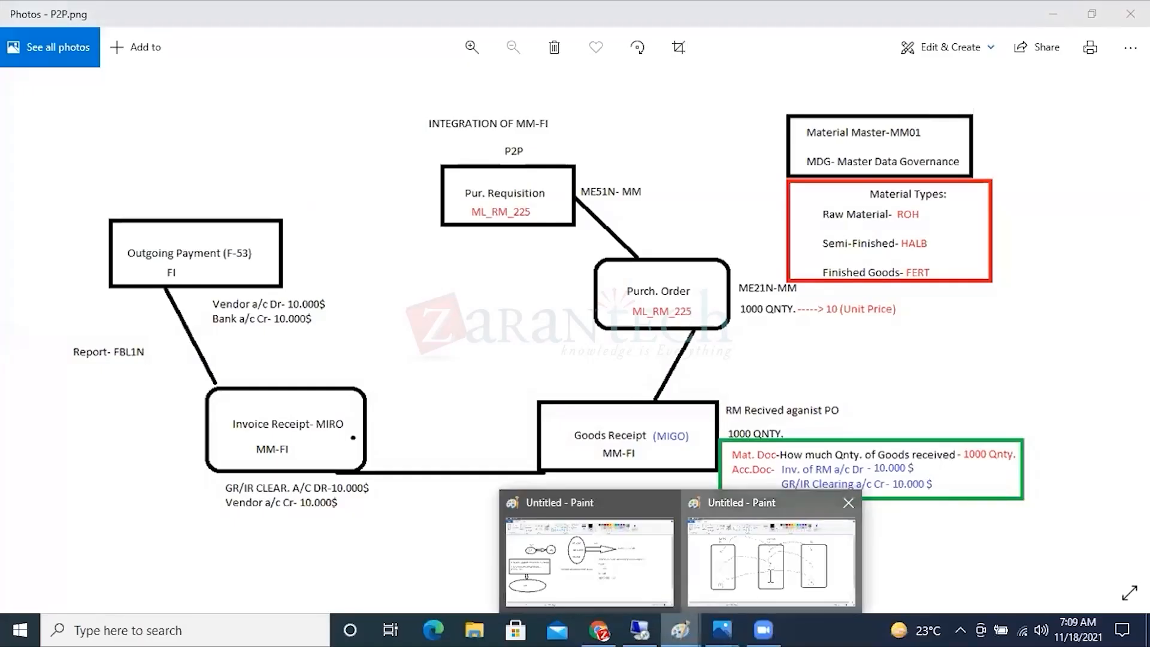
{"action": "left_click", "coordinate": [731, 557]}
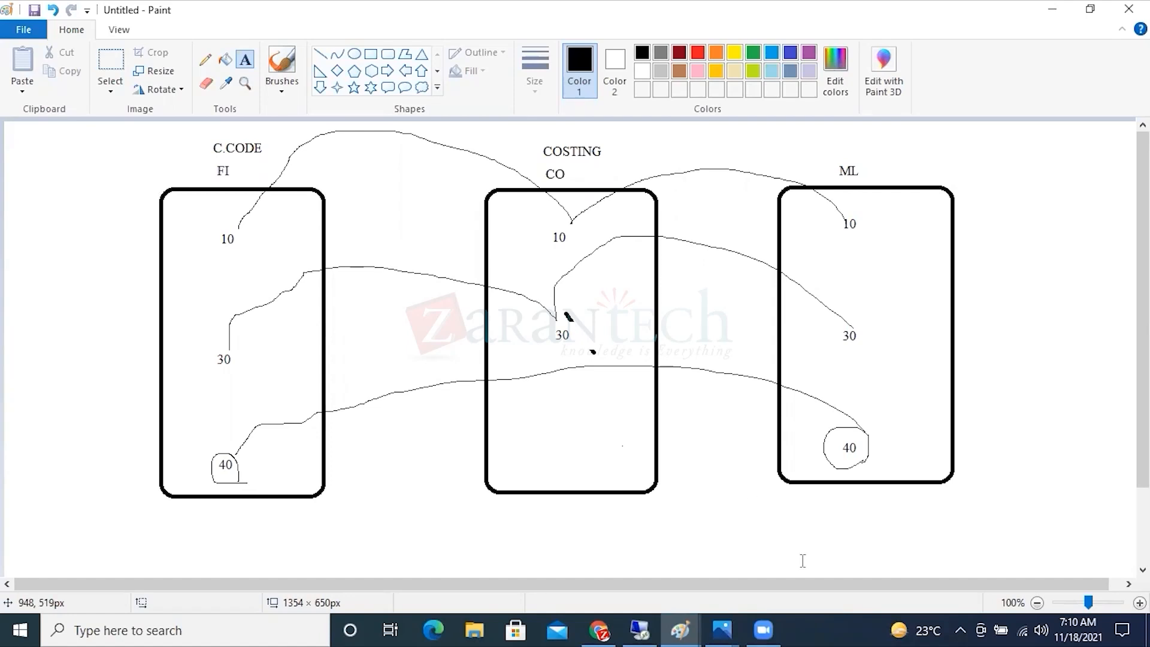
{"action": "left_click", "coordinate": [680, 630]}
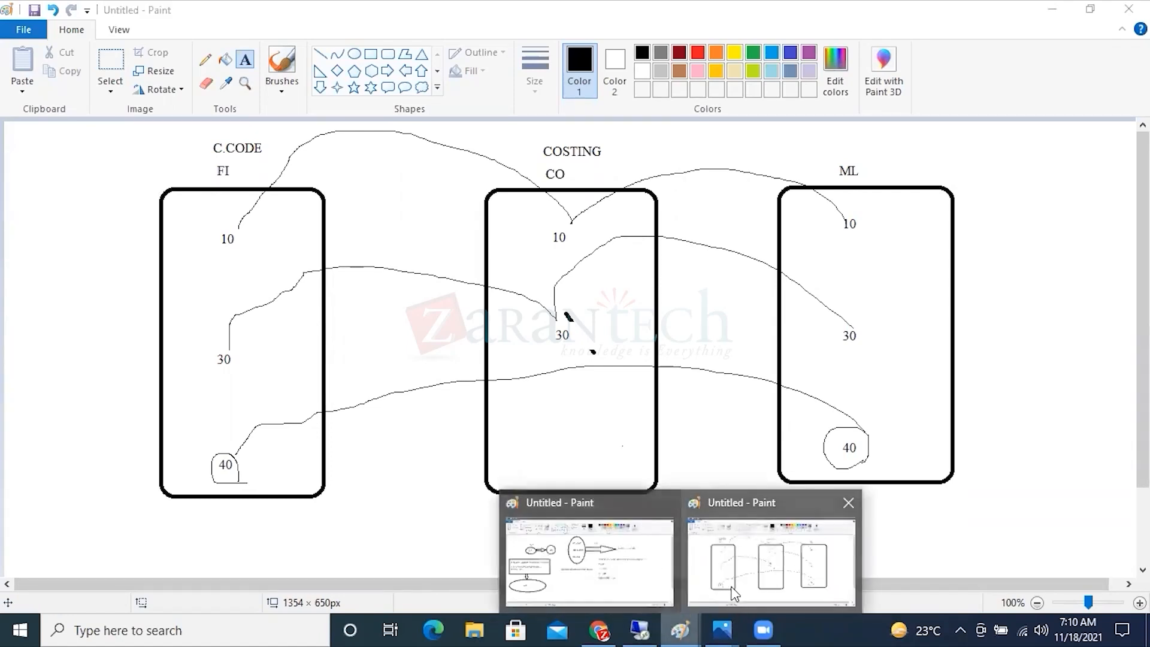
{"action": "mouse_move", "coordinate": [721, 629]}
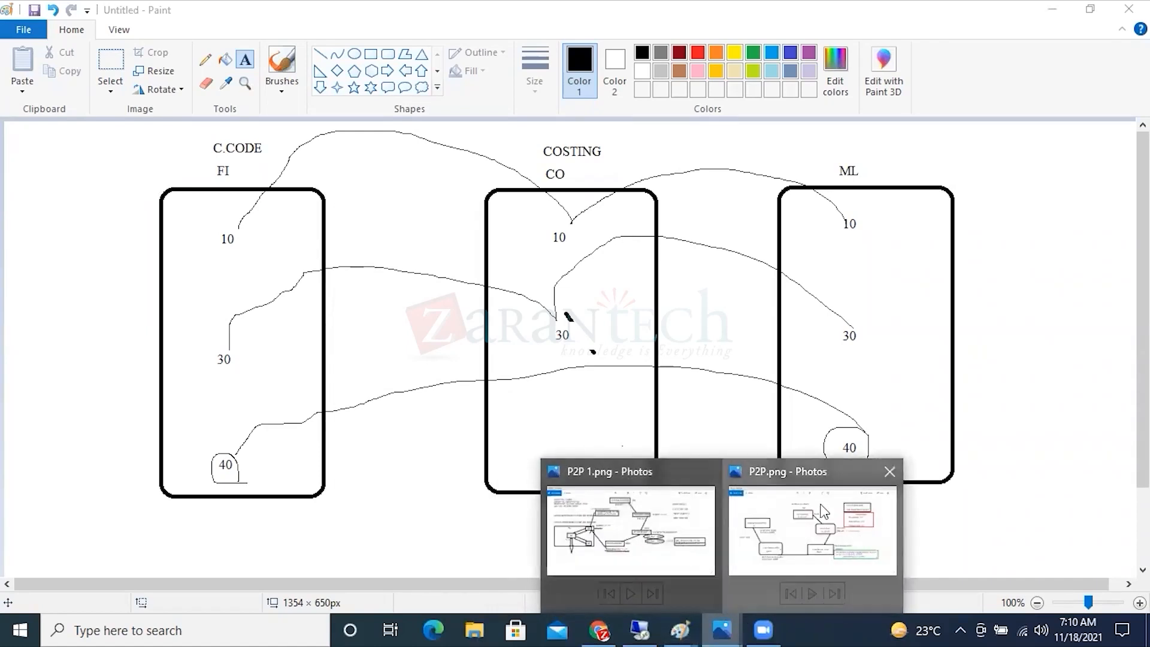
{"action": "left_click", "coordinate": [755, 521]}
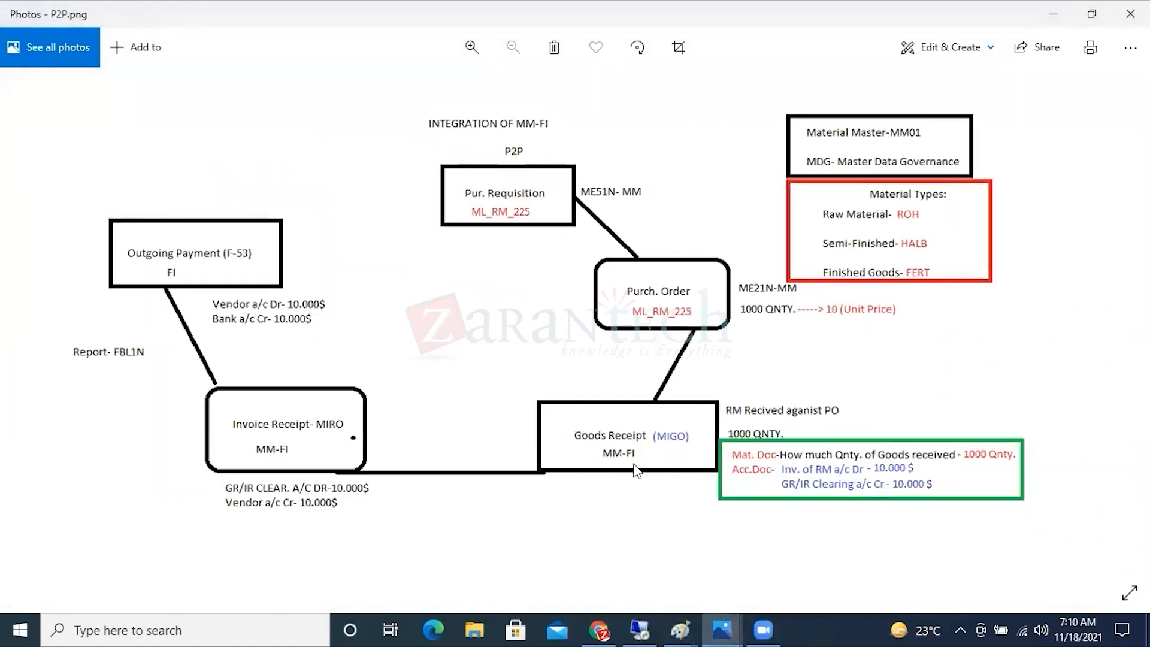